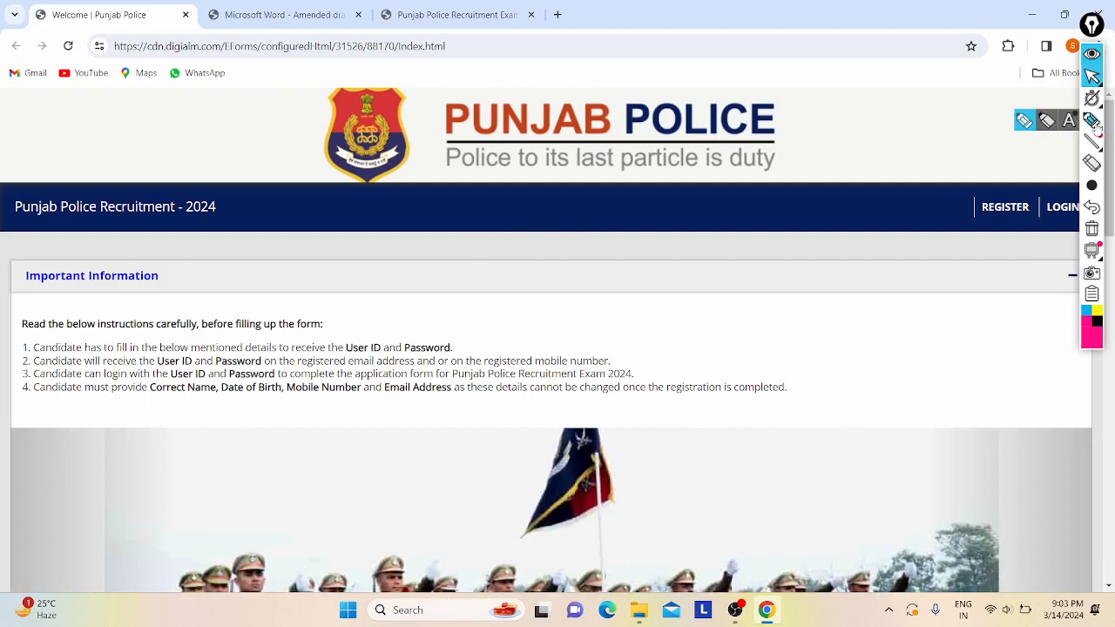
- Scribble pink ink arrows, notes, a circle and a check mark over the portal header and logo
{"action": "left_click", "coordinate": [1095, 122]}
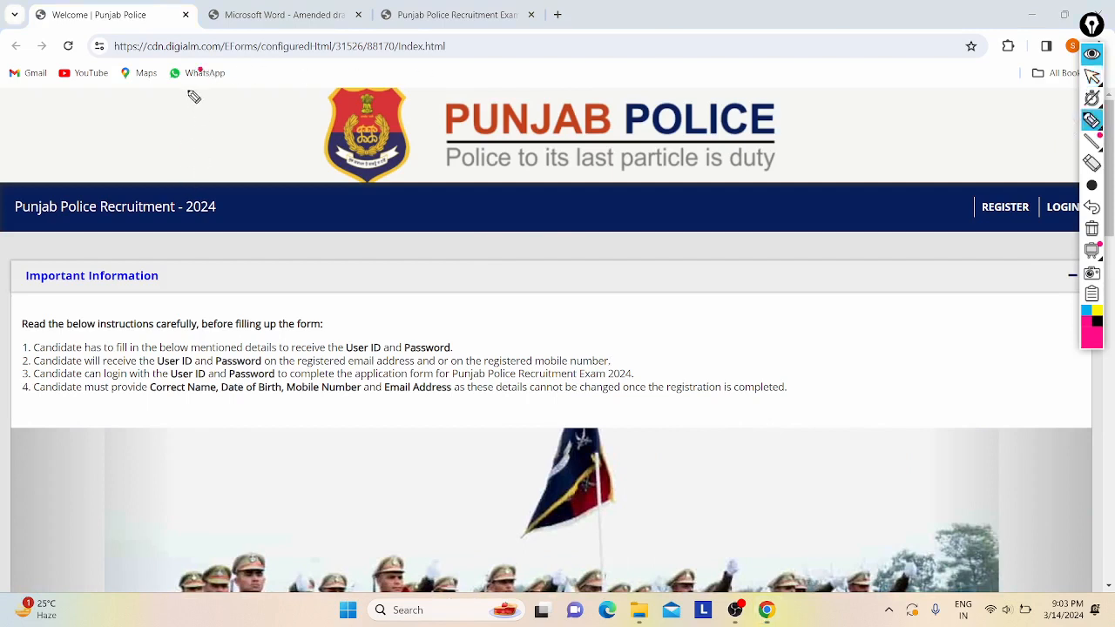
{"action": "left_click_drag", "start_coordinate": [184, 88], "coordinate": [183, 193]}
{"action": "left_click_drag", "start_coordinate": [128, 158], "coordinate": [201, 169]}
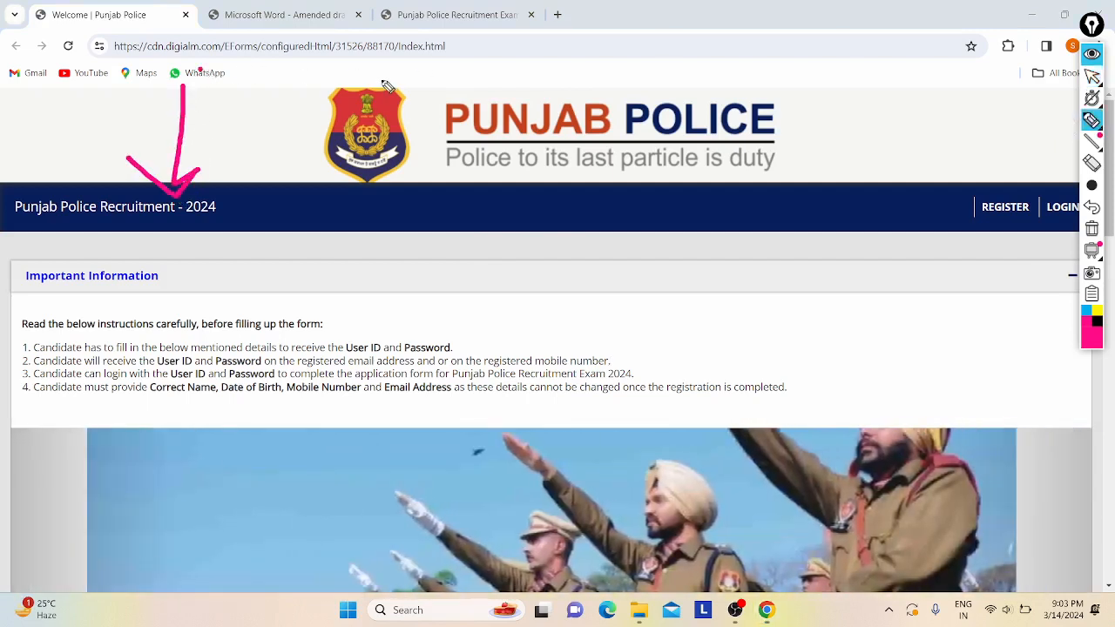
{"action": "mouse_move", "coordinate": [393, 91]}
{"action": "left_mouse_down"}
{"action": "mouse_move", "coordinate": [365, 97]}
{"action": "mouse_move", "coordinate": [431, 122]}
{"action": "mouse_move", "coordinate": [527, 205]}
{"action": "left_mouse_up"}
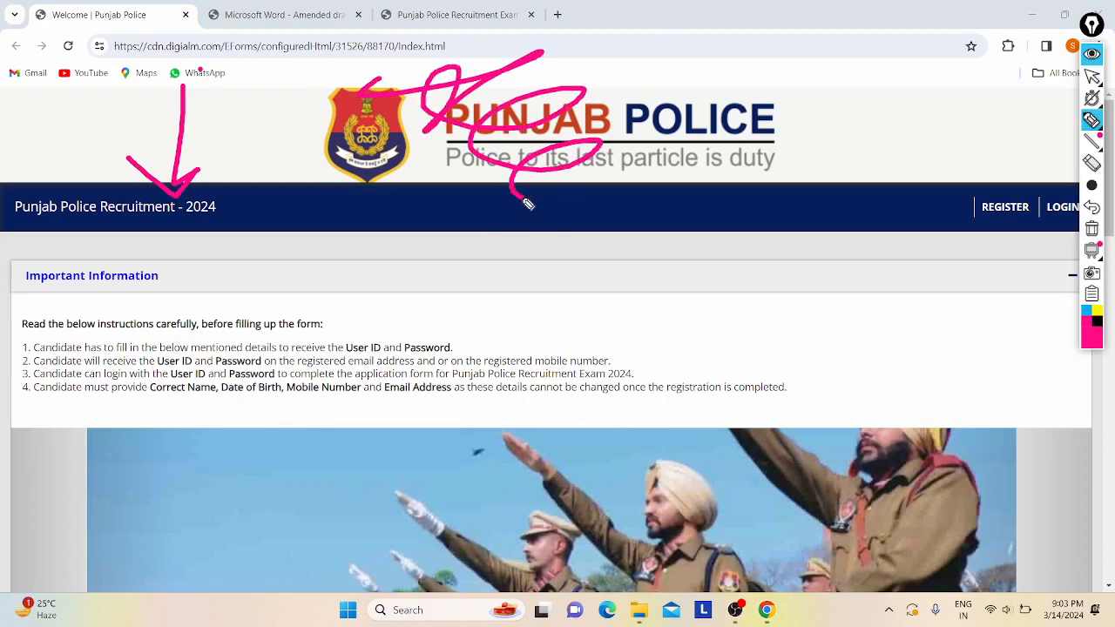
{"action": "mouse_move", "coordinate": [628, 210]}
{"action": "left_mouse_down"}
{"action": "mouse_move", "coordinate": [652, 252]}
{"action": "mouse_move", "coordinate": [747, 277]}
{"action": "mouse_move", "coordinate": [686, 298]}
{"action": "mouse_move", "coordinate": [762, 323]}
{"action": "mouse_move", "coordinate": [772, 353]}
{"action": "left_mouse_up"}
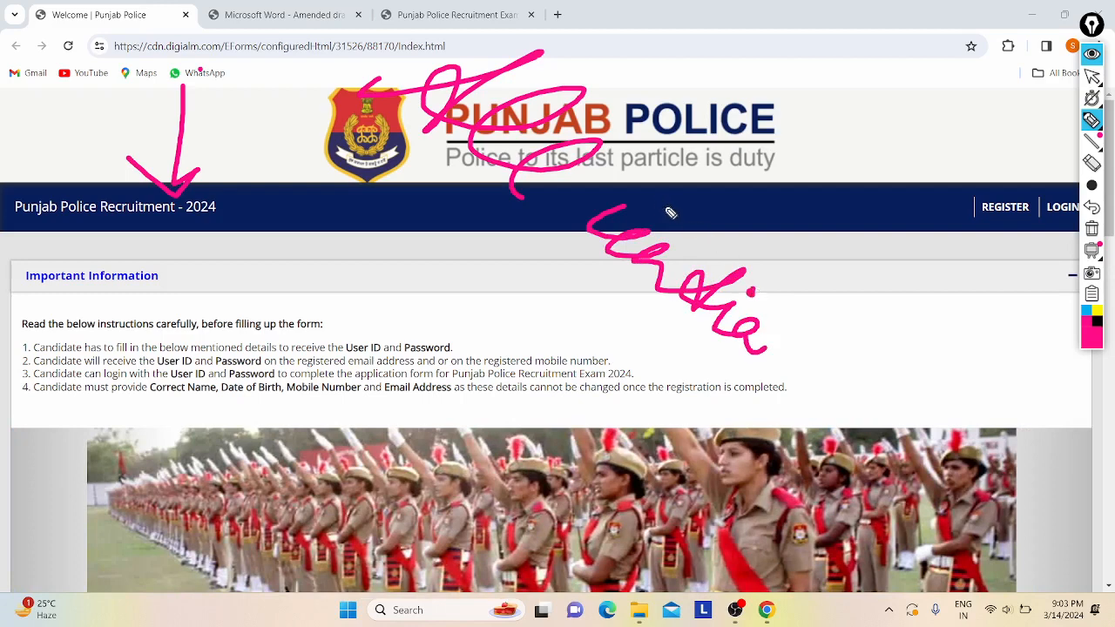
{"action": "mouse_move", "coordinate": [665, 209]}
{"action": "left_mouse_down"}
{"action": "mouse_move", "coordinate": [675, 221]}
{"action": "mouse_move", "coordinate": [668, 204]}
{"action": "left_mouse_up"}
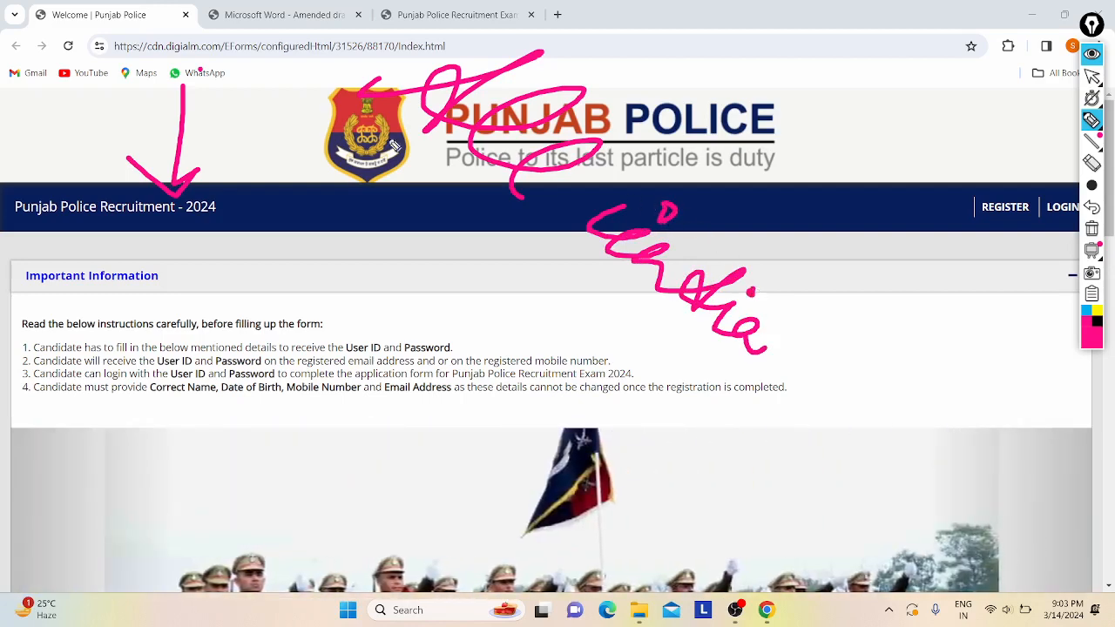
{"action": "mouse_move", "coordinate": [377, 149]}
{"action": "left_mouse_down"}
{"action": "mouse_move", "coordinate": [622, 338]}
{"action": "mouse_move", "coordinate": [612, 311]}
{"action": "mouse_move", "coordinate": [626, 341]}
{"action": "mouse_move", "coordinate": [562, 337]}
{"action": "left_mouse_up"}
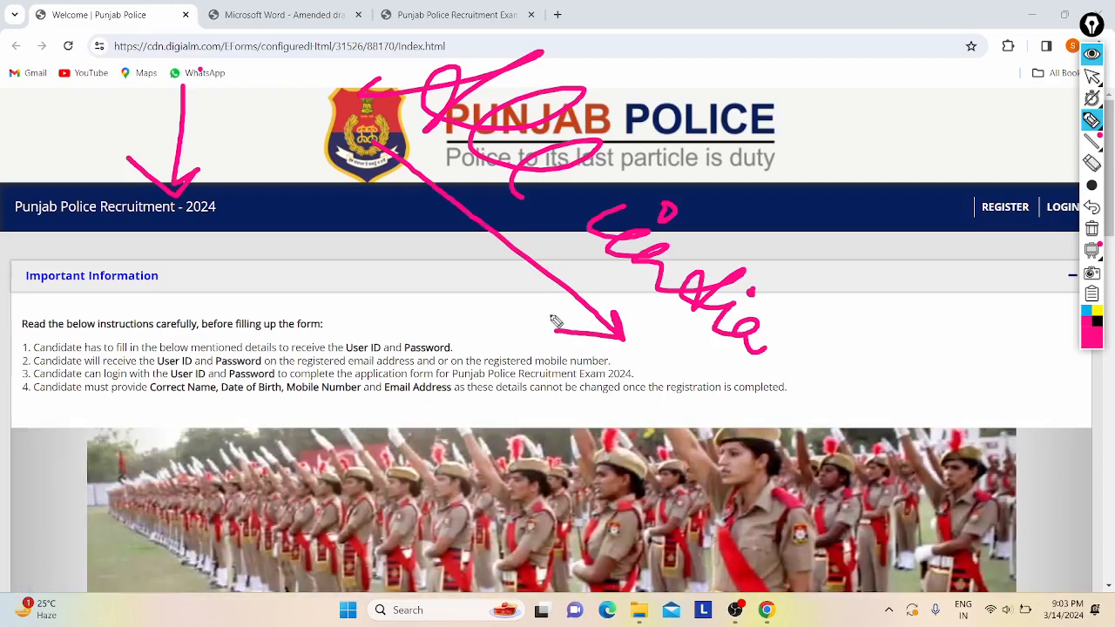
{"action": "mouse_move", "coordinate": [347, 117]}
{"action": "left_mouse_down"}
{"action": "mouse_move", "coordinate": [368, 47]}
{"action": "mouse_move", "coordinate": [774, 176]}
{"action": "mouse_move", "coordinate": [724, 373]}
{"action": "mouse_move", "coordinate": [619, 330]}
{"action": "left_mouse_up"}
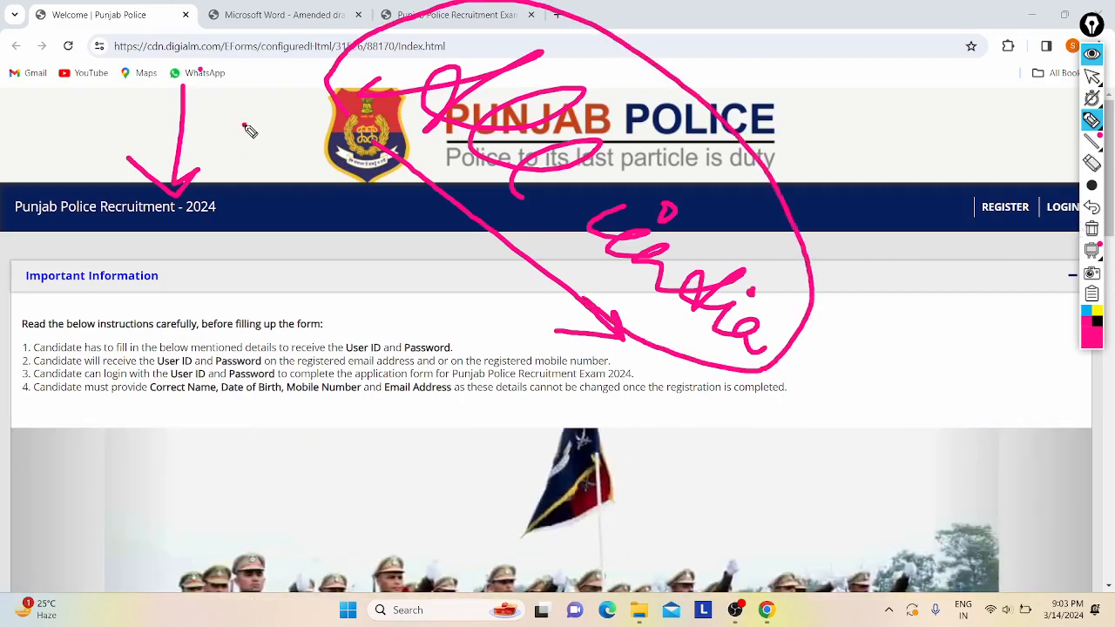
{"action": "left_click_drag", "start_coordinate": [243, 129], "coordinate": [296, 116]}
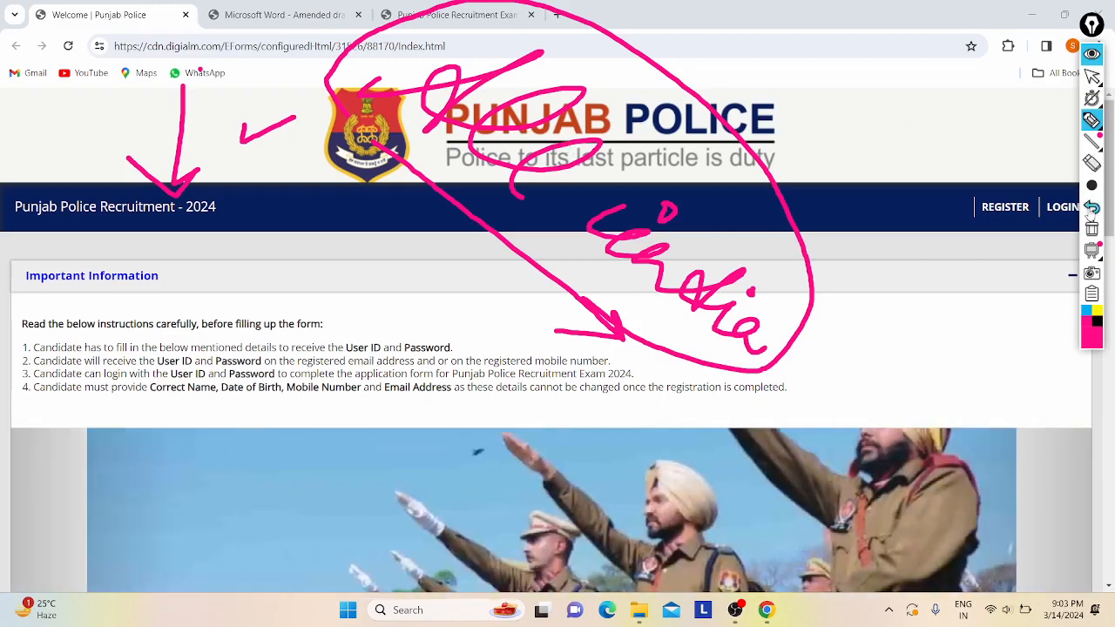
- Undo the last five ink strokes and return to the cursor tool
{"action": "left_click", "coordinate": [1092, 209]}
{"action": "left_click", "coordinate": [1092, 209]}
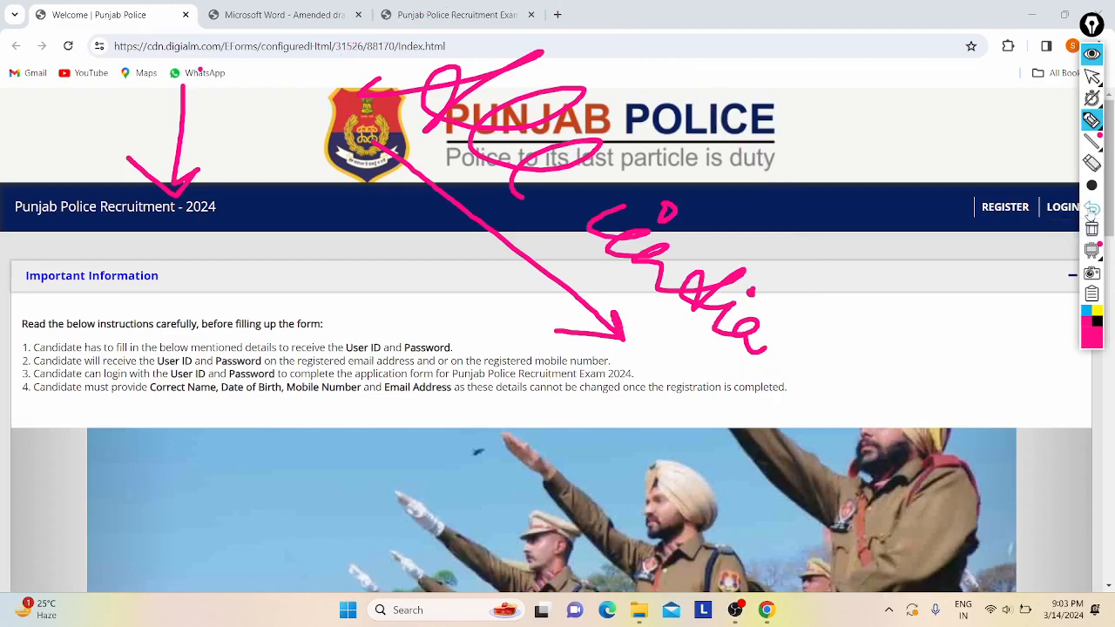
{"action": "left_click", "coordinate": [1091, 209]}
{"action": "left_click", "coordinate": [1092, 209]}
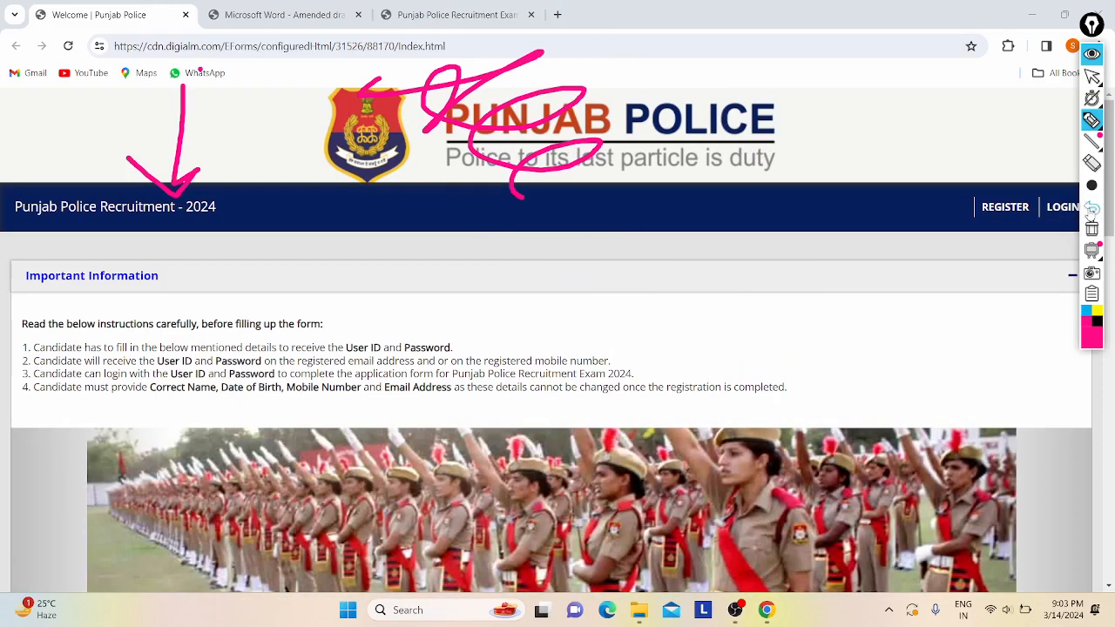
{"action": "left_click", "coordinate": [1091, 209]}
{"action": "left_click", "coordinate": [1092, 209]}
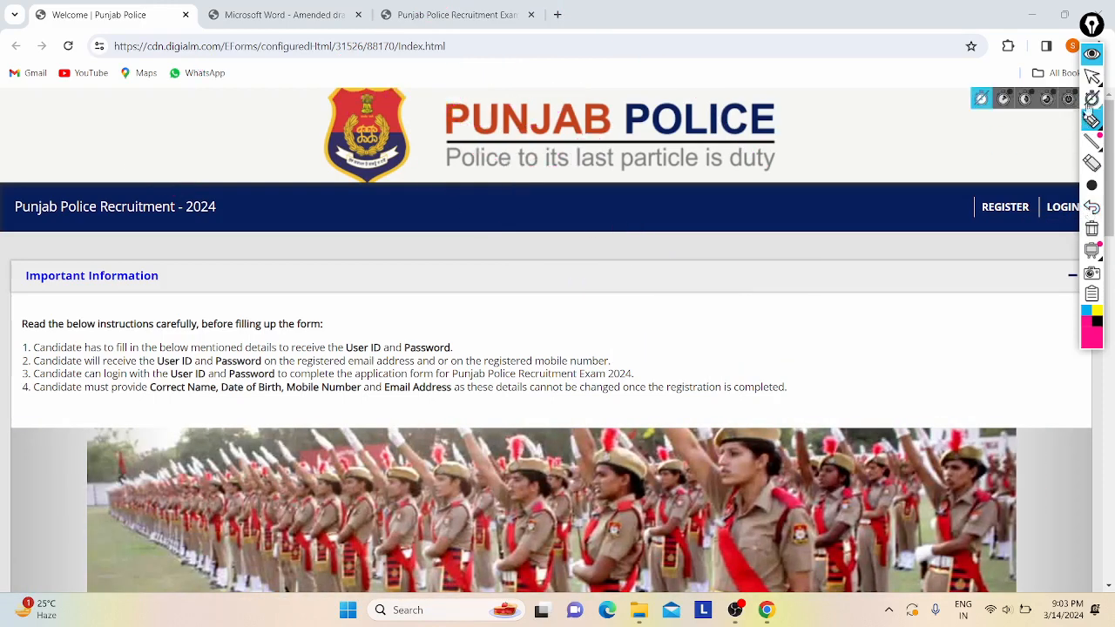
{"action": "left_click", "coordinate": [1092, 76]}
- Scroll down to the General Links and Key Dates sections and pick the pen again
{"action": "scroll", "coordinate": [579, 298], "scroll_direction": "down", "scroll_amount": 1}
{"action": "scroll", "coordinate": [580, 298], "scroll_direction": "down", "scroll_amount": 2}
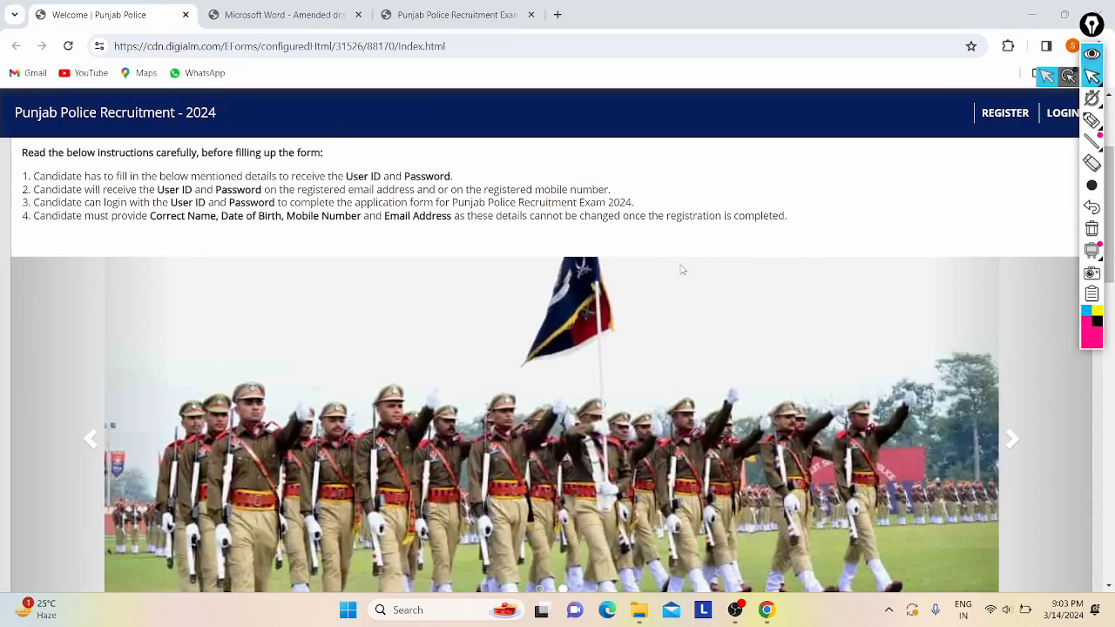
{"action": "scroll", "coordinate": [682, 270], "scroll_direction": "up", "scroll_amount": 2}
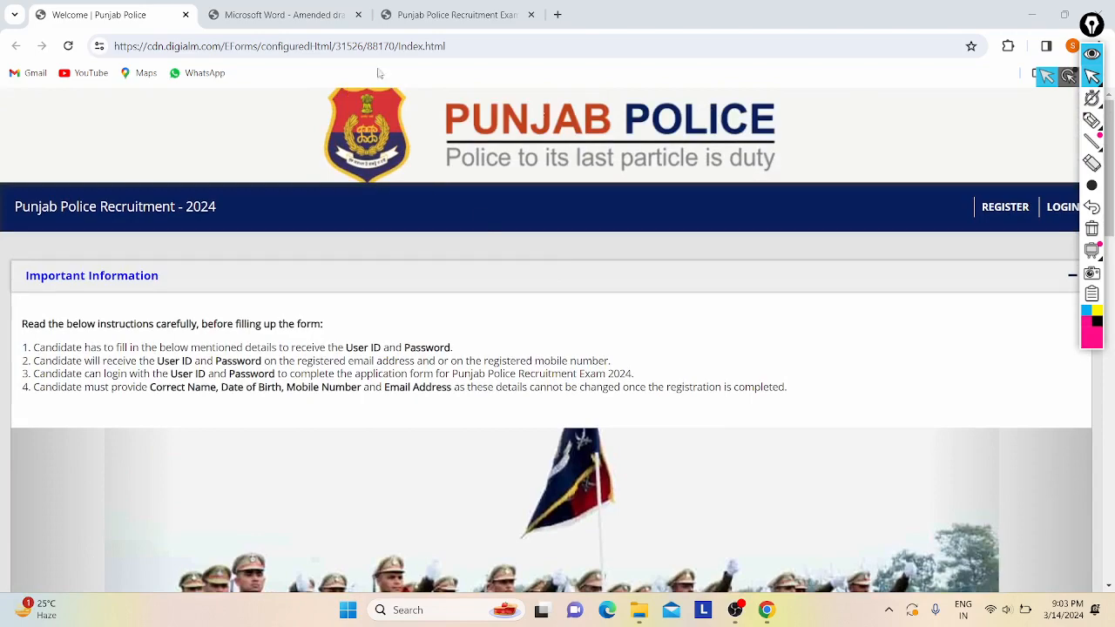
{"action": "scroll", "coordinate": [507, 268], "scroll_direction": "down", "scroll_amount": 6}
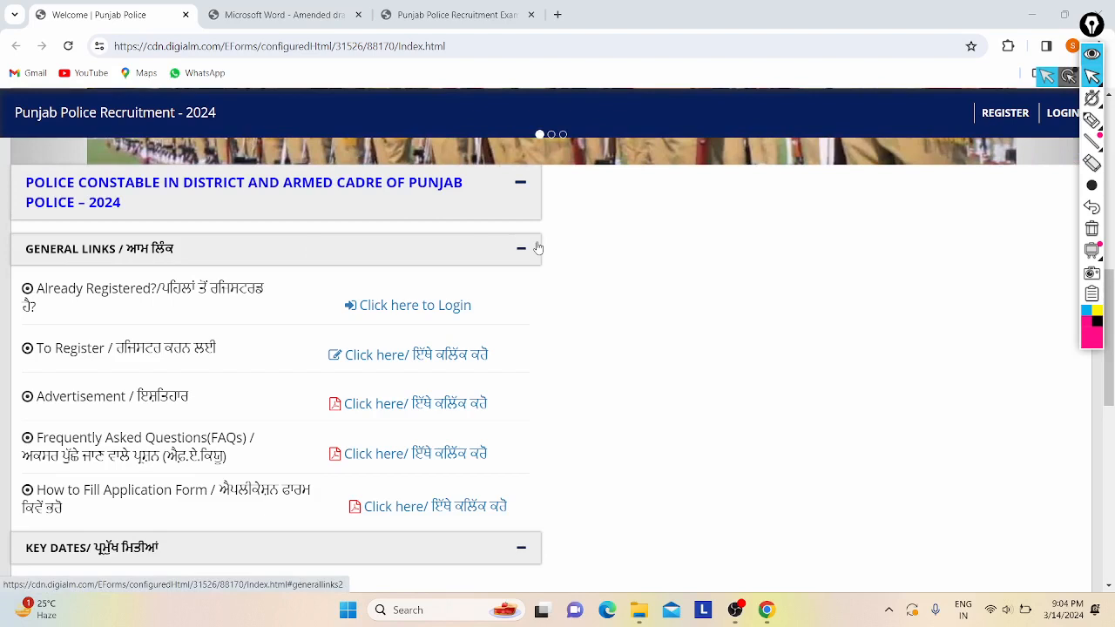
{"action": "scroll", "coordinate": [538, 248], "scroll_direction": "down", "scroll_amount": 2}
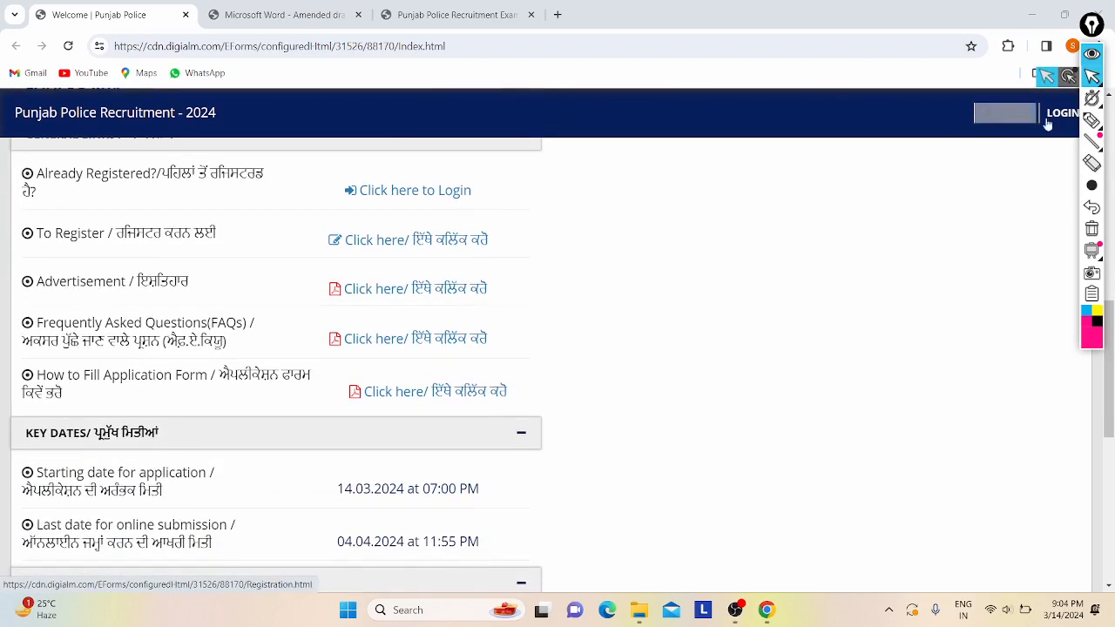
{"action": "left_click", "coordinate": [1092, 120]}
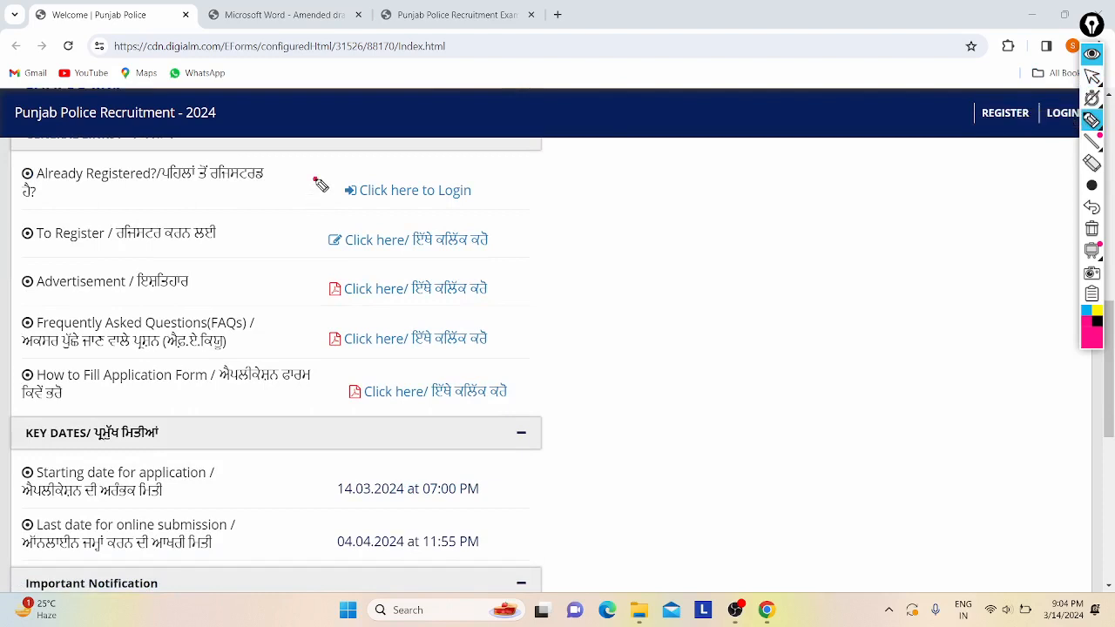
- Tick and circle Login, underline Register, tick the Advertisement and FAQ PDFs, circle How to Fill
{"action": "left_click_drag", "start_coordinate": [315, 179], "coordinate": [362, 149]}
{"action": "mouse_move", "coordinate": [359, 202]}
{"action": "left_mouse_down"}
{"action": "mouse_move", "coordinate": [400, 210]}
{"action": "mouse_move", "coordinate": [413, 164]}
{"action": "mouse_move", "coordinate": [357, 202]}
{"action": "left_mouse_up"}
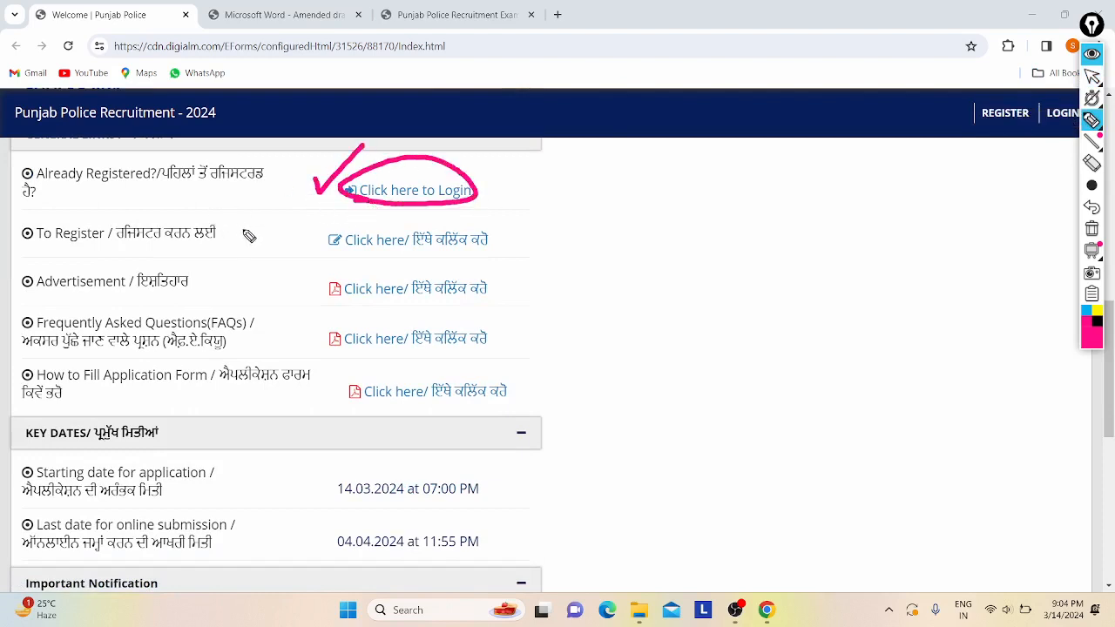
{"action": "mouse_move", "coordinate": [243, 230]}
{"action": "left_mouse_down"}
{"action": "mouse_move", "coordinate": [244, 242]}
{"action": "mouse_move", "coordinate": [295, 188]}
{"action": "left_mouse_up"}
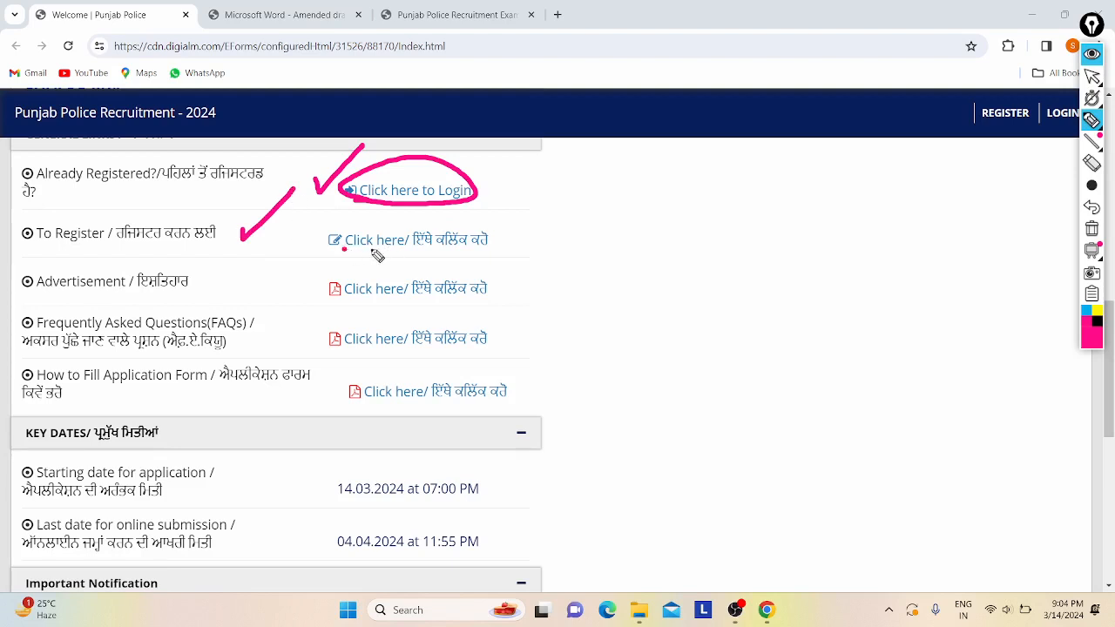
{"action": "left_click_drag", "start_coordinate": [343, 250], "coordinate": [413, 250]}
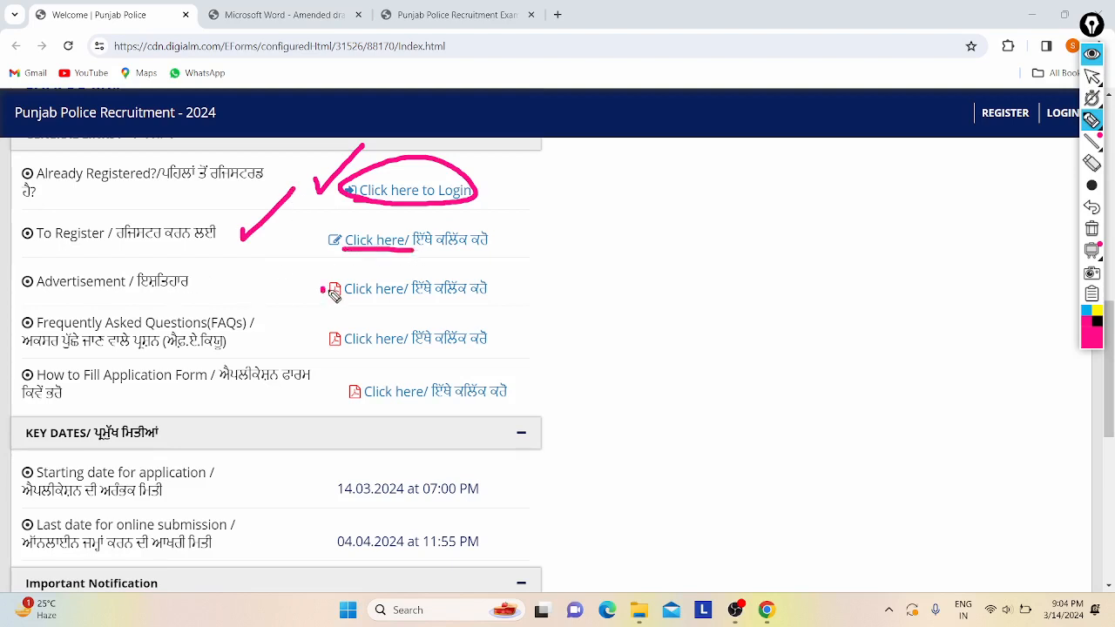
{"action": "left_click_drag", "start_coordinate": [324, 291], "coordinate": [385, 265]}
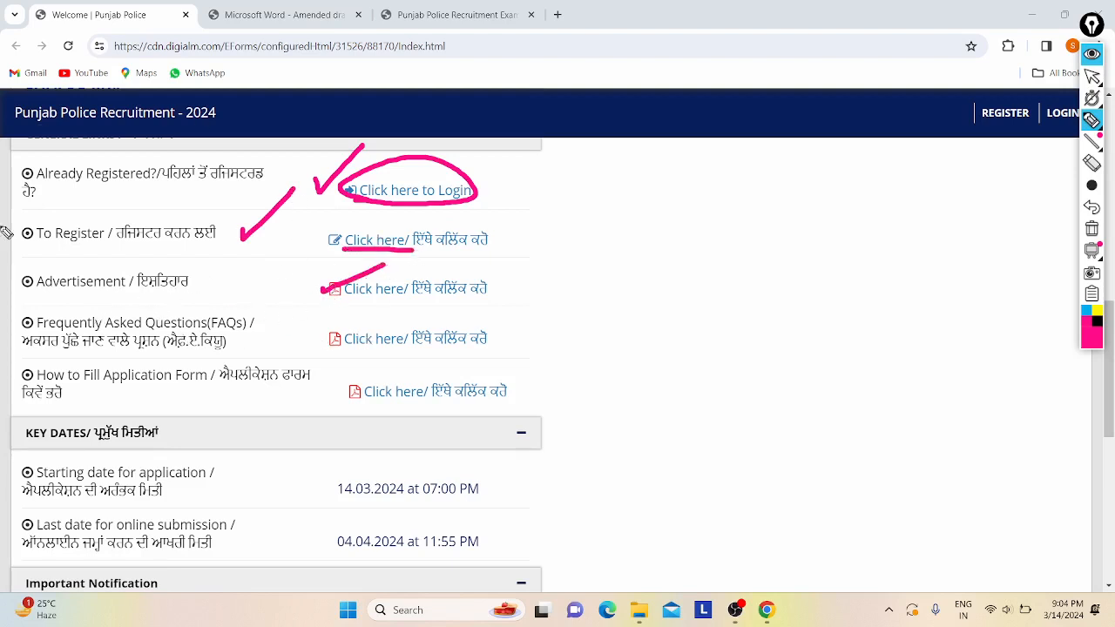
{"action": "left_click_drag", "start_coordinate": [307, 318], "coordinate": [351, 309]}
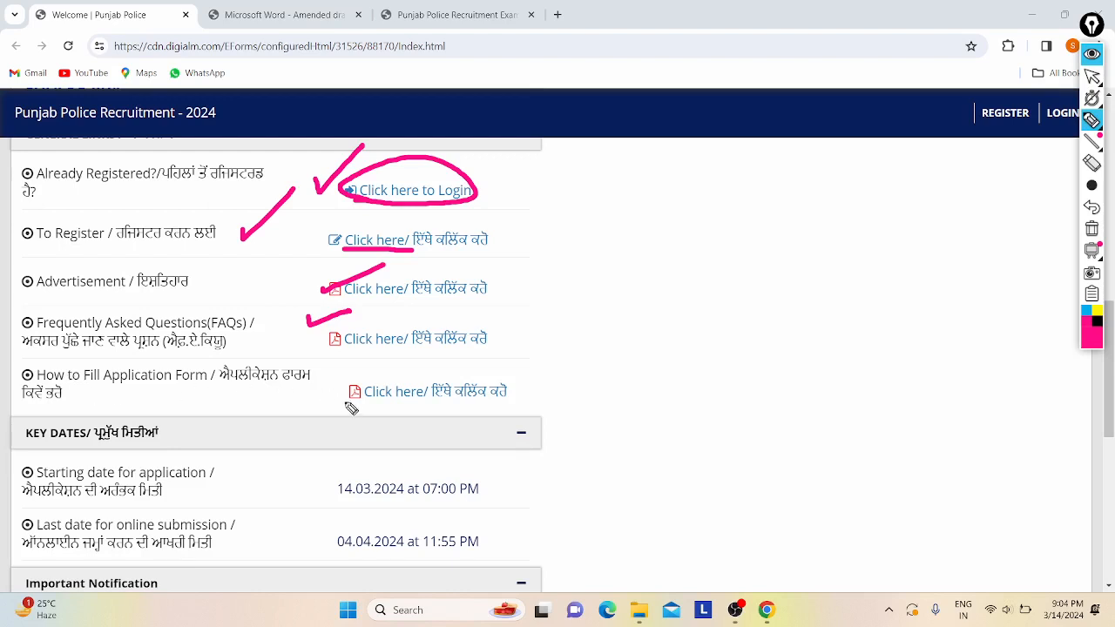
{"action": "mouse_move", "coordinate": [353, 408]}
{"action": "left_mouse_down"}
{"action": "mouse_move", "coordinate": [448, 415]}
{"action": "mouse_move", "coordinate": [356, 354]}
{"action": "mouse_move", "coordinate": [394, 427]}
{"action": "left_mouse_up"}
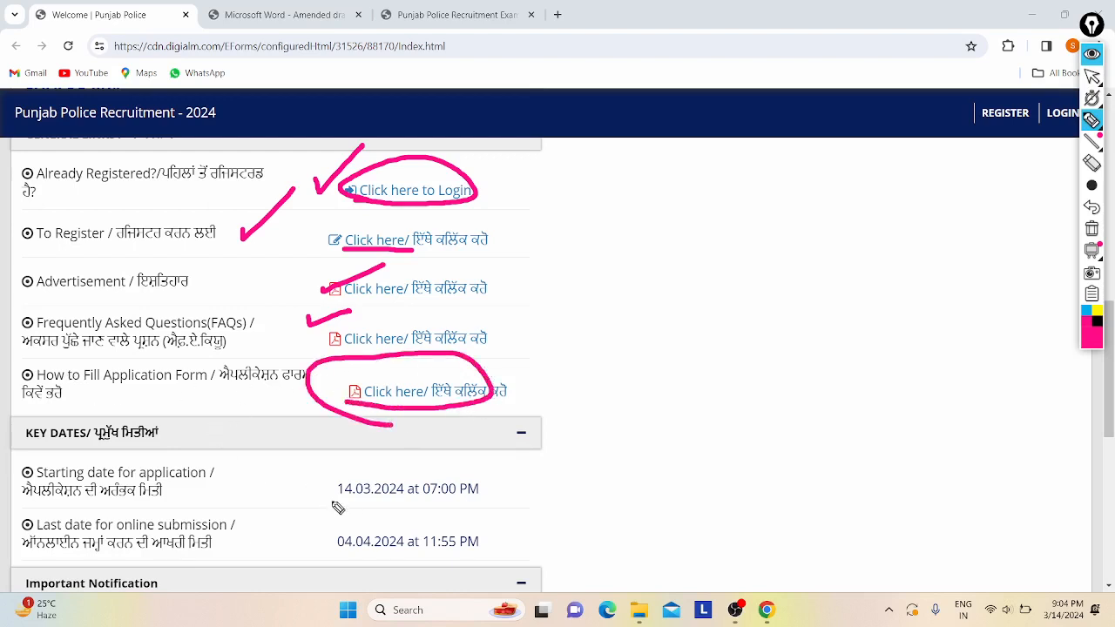
- Handwrite and underline '21 day' beside the links, then circle the 14.03 start date
{"action": "mouse_move", "coordinate": [648, 281]}
{"action": "left_mouse_down"}
{"action": "mouse_move", "coordinate": [694, 281]}
{"action": "mouse_move", "coordinate": [694, 321]}
{"action": "mouse_move", "coordinate": [730, 301]}
{"action": "mouse_move", "coordinate": [720, 313]}
{"action": "mouse_move", "coordinate": [728, 321]}
{"action": "left_mouse_up"}
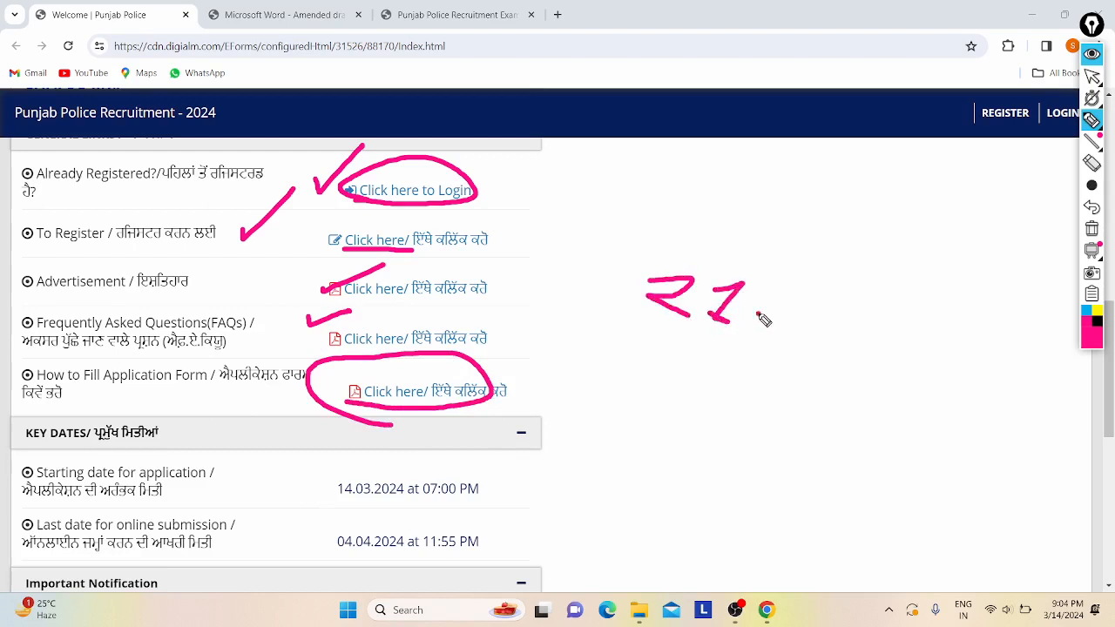
{"action": "mouse_move", "coordinate": [796, 311]}
{"action": "left_mouse_down"}
{"action": "mouse_move", "coordinate": [774, 340]}
{"action": "mouse_move", "coordinate": [815, 358]}
{"action": "mouse_move", "coordinate": [791, 404]}
{"action": "mouse_move", "coordinate": [823, 383]}
{"action": "mouse_move", "coordinate": [810, 389]}
{"action": "left_mouse_up"}
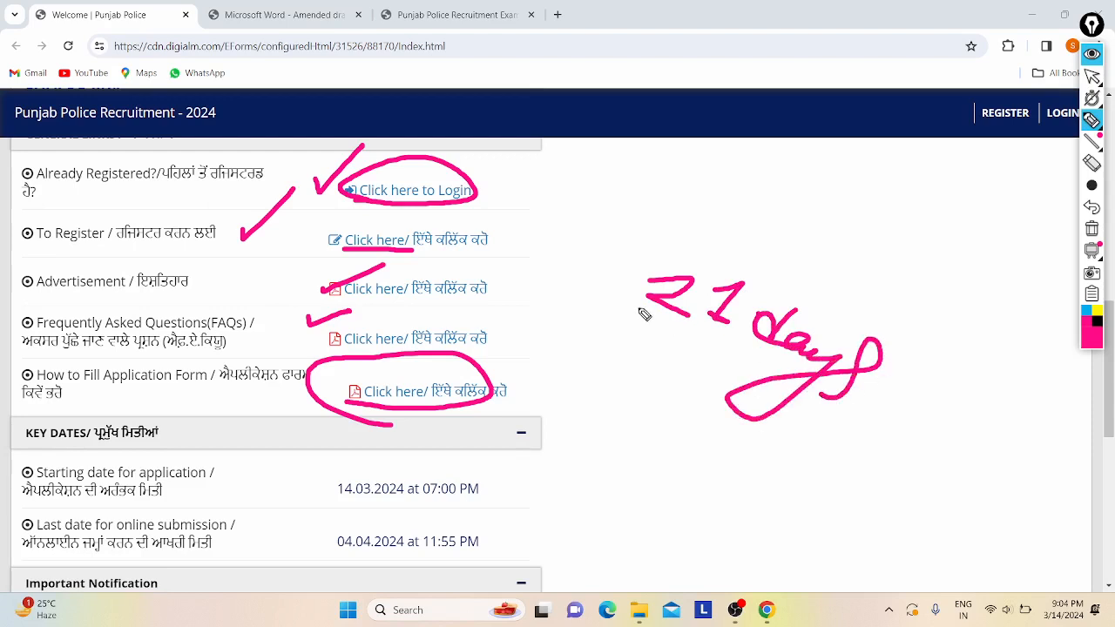
{"action": "left_click_drag", "start_coordinate": [640, 308], "coordinate": [787, 364]}
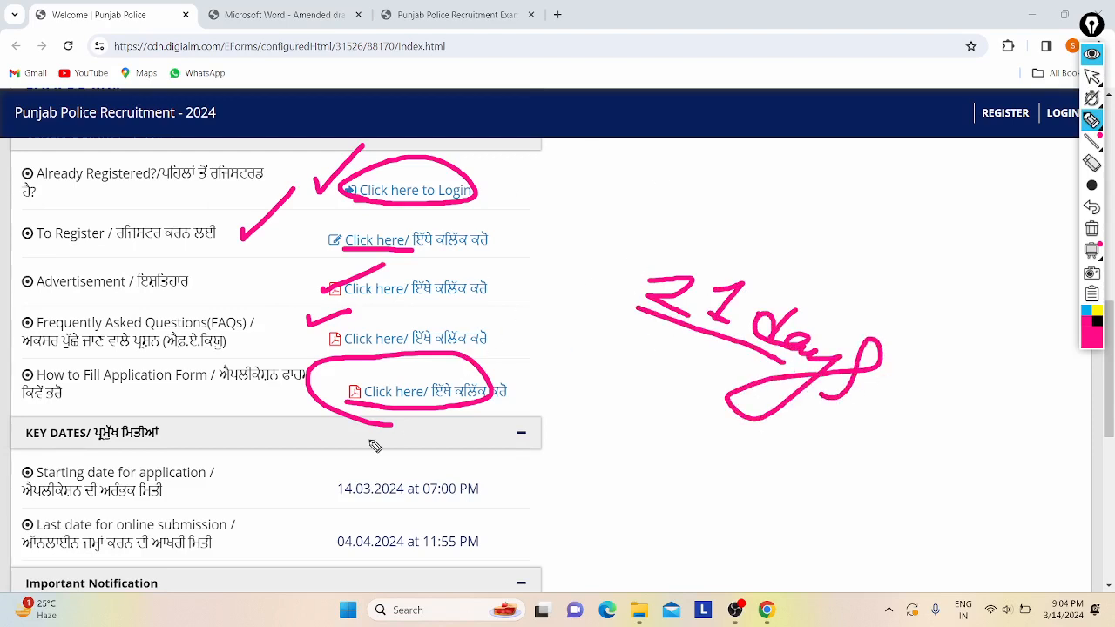
{"action": "mouse_move", "coordinate": [324, 475]}
{"action": "left_mouse_down"}
{"action": "mouse_move", "coordinate": [333, 500]}
{"action": "mouse_move", "coordinate": [364, 476]}
{"action": "mouse_move", "coordinate": [355, 504]}
{"action": "left_mouse_up"}
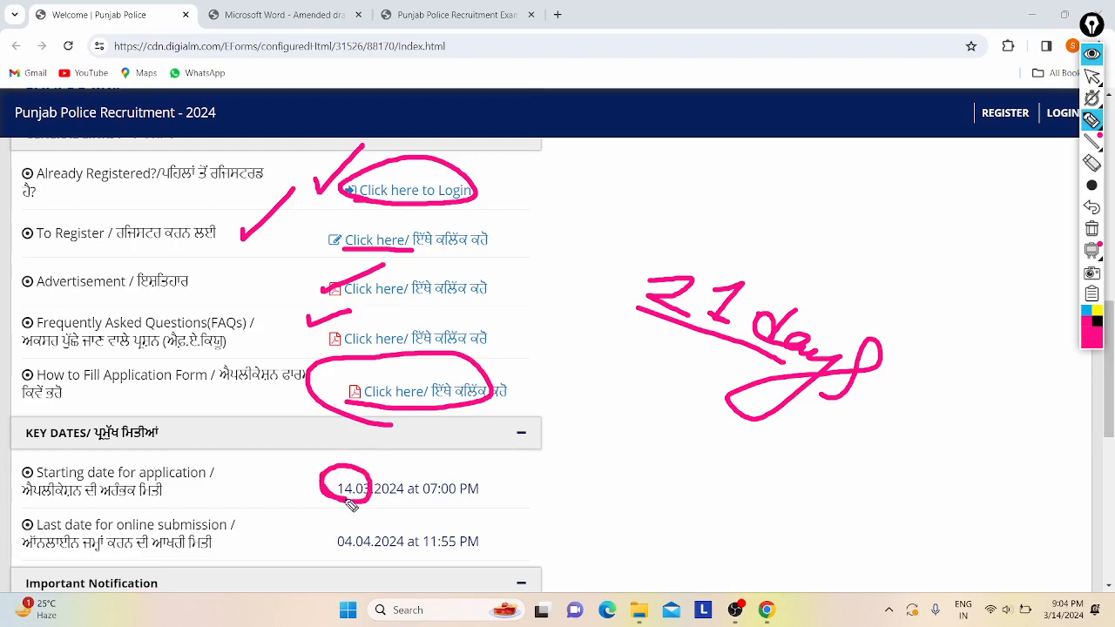
- Circle the 04.04 last date, bracket both dates, and draw curved arrows toward the header
{"action": "mouse_move", "coordinate": [334, 542]}
{"action": "left_mouse_down"}
{"action": "mouse_move", "coordinate": [335, 563]}
{"action": "mouse_move", "coordinate": [353, 540]}
{"action": "mouse_move", "coordinate": [335, 557]}
{"action": "left_mouse_up"}
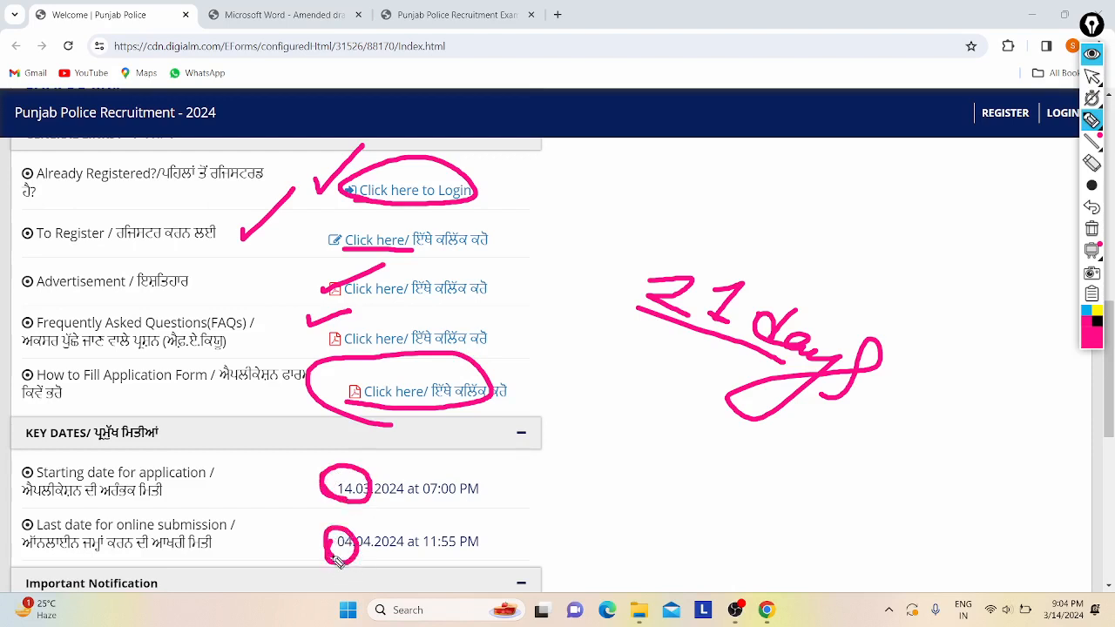
{"action": "mouse_move", "coordinate": [312, 478]}
{"action": "left_mouse_down"}
{"action": "mouse_move", "coordinate": [290, 523]}
{"action": "mouse_move", "coordinate": [307, 523]}
{"action": "left_mouse_up"}
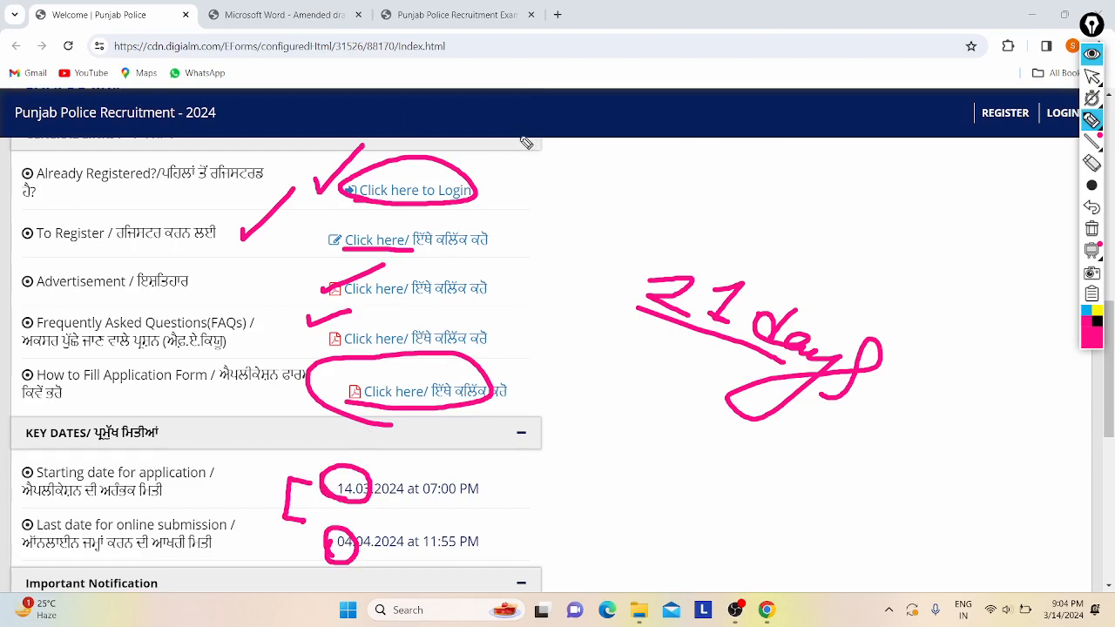
{"action": "mouse_move", "coordinate": [526, 138]}
{"action": "left_mouse_down"}
{"action": "mouse_move", "coordinate": [520, 153]}
{"action": "mouse_move", "coordinate": [620, 99]}
{"action": "left_mouse_up"}
{"action": "left_click_drag", "start_coordinate": [699, 42], "coordinate": [742, 138]}
{"action": "mouse_move", "coordinate": [730, 100]}
{"action": "left_mouse_down"}
{"action": "mouse_move", "coordinate": [737, 121]}
{"action": "mouse_move", "coordinate": [706, 137]}
{"action": "left_mouse_up"}
{"action": "mouse_move", "coordinate": [794, 33]}
{"action": "left_mouse_down"}
{"action": "mouse_move", "coordinate": [781, 61]}
{"action": "mouse_move", "coordinate": [787, 5]}
{"action": "mouse_move", "coordinate": [792, 63]}
{"action": "mouse_move", "coordinate": [819, 30]}
{"action": "mouse_move", "coordinate": [852, 22]}
{"action": "left_mouse_up"}
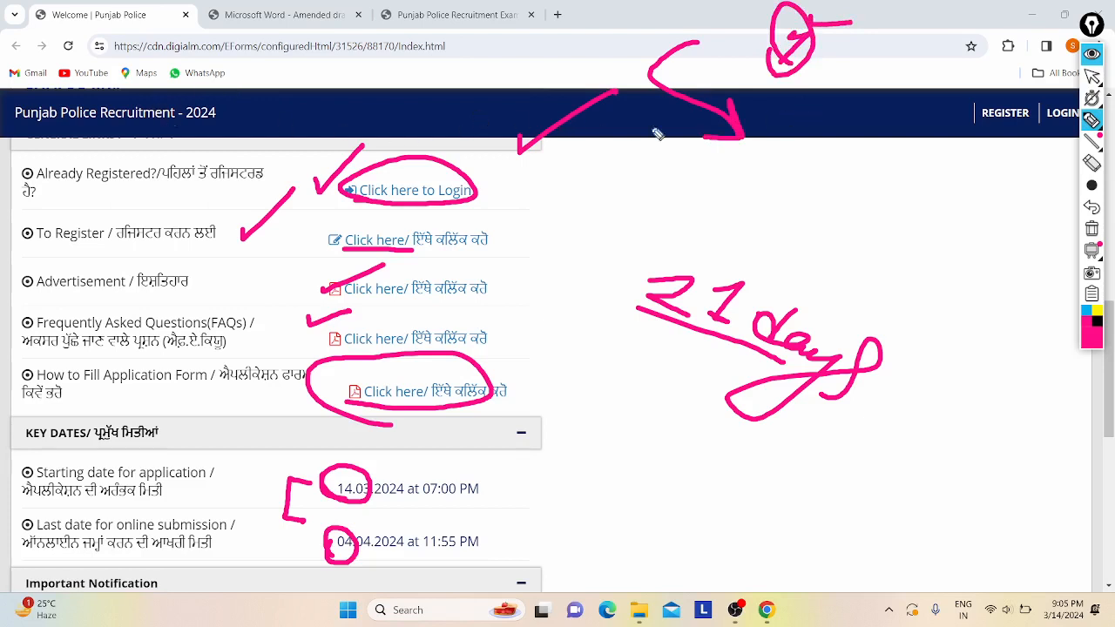
- Draw a downward arrow and an L-shaped arrow near the top-right of the header
{"action": "left_click_drag", "start_coordinate": [792, 117], "coordinate": [889, 92]}
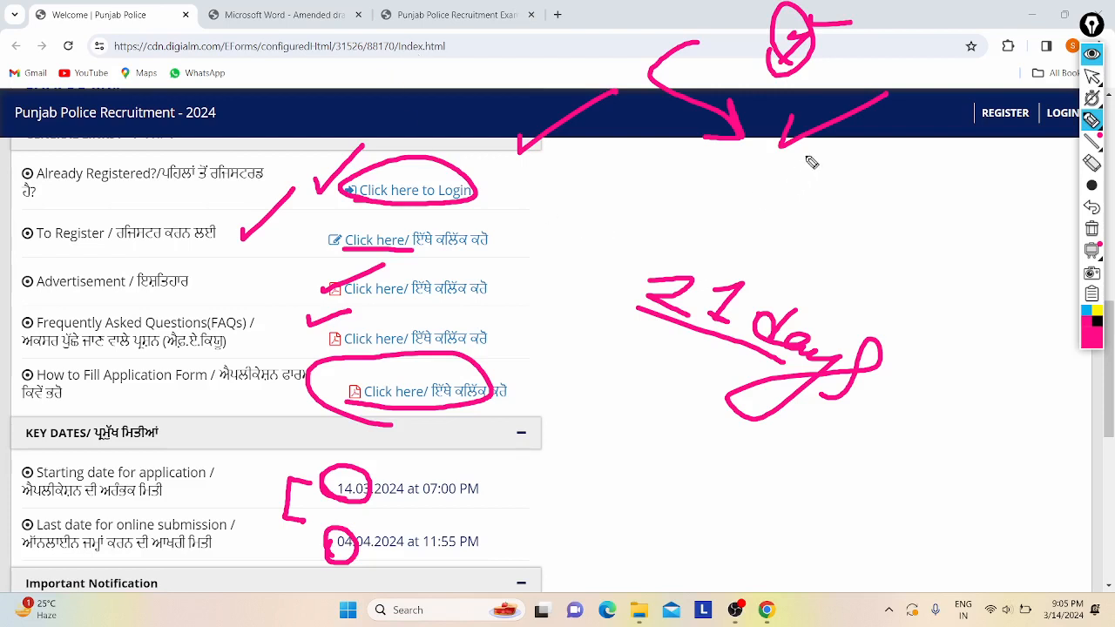
{"action": "left_click_drag", "start_coordinate": [821, 145], "coordinate": [871, 148]}
{"action": "left_click_drag", "start_coordinate": [776, 156], "coordinate": [874, 232]}
{"action": "mouse_move", "coordinate": [844, 188]}
{"action": "left_mouse_down"}
{"action": "mouse_move", "coordinate": [876, 233]}
{"action": "mouse_move", "coordinate": [826, 234]}
{"action": "left_mouse_up"}
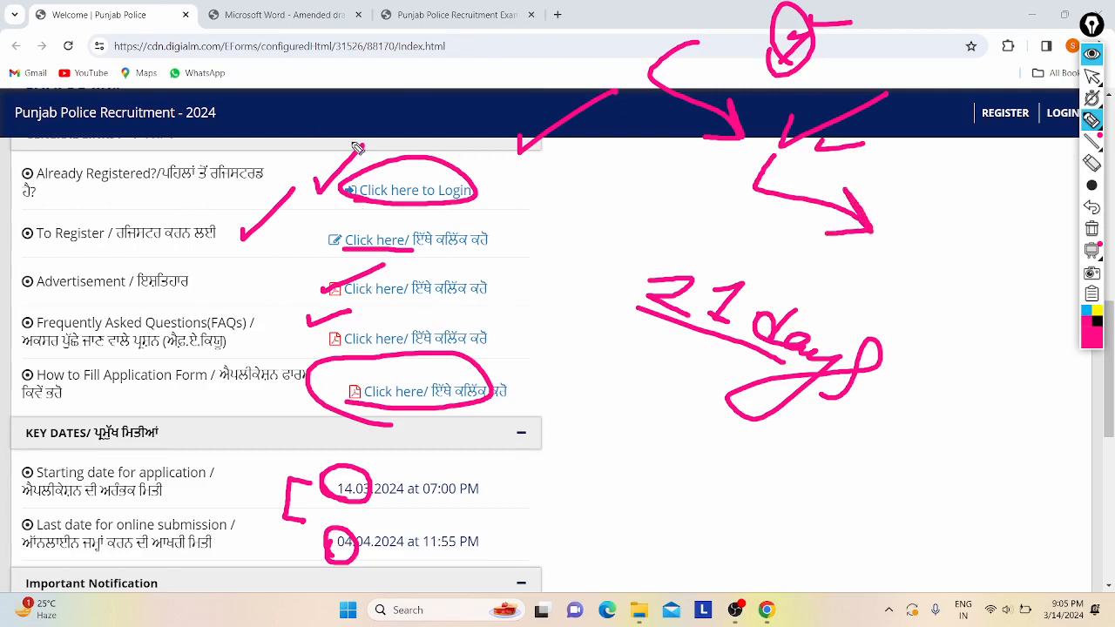
- Undo six of the pink annotation strokes
{"action": "left_click", "coordinate": [1092, 207]}
{"action": "left_click", "coordinate": [1092, 208]}
{"action": "left_click", "coordinate": [1092, 208]}
{"action": "left_click", "coordinate": [1092, 207]}
{"action": "left_click", "coordinate": [1092, 207]}
{"action": "left_click", "coordinate": [1092, 207]}
{"action": "left_click", "coordinate": [1093, 208]}
{"action": "left_click", "coordinate": [1092, 208]}
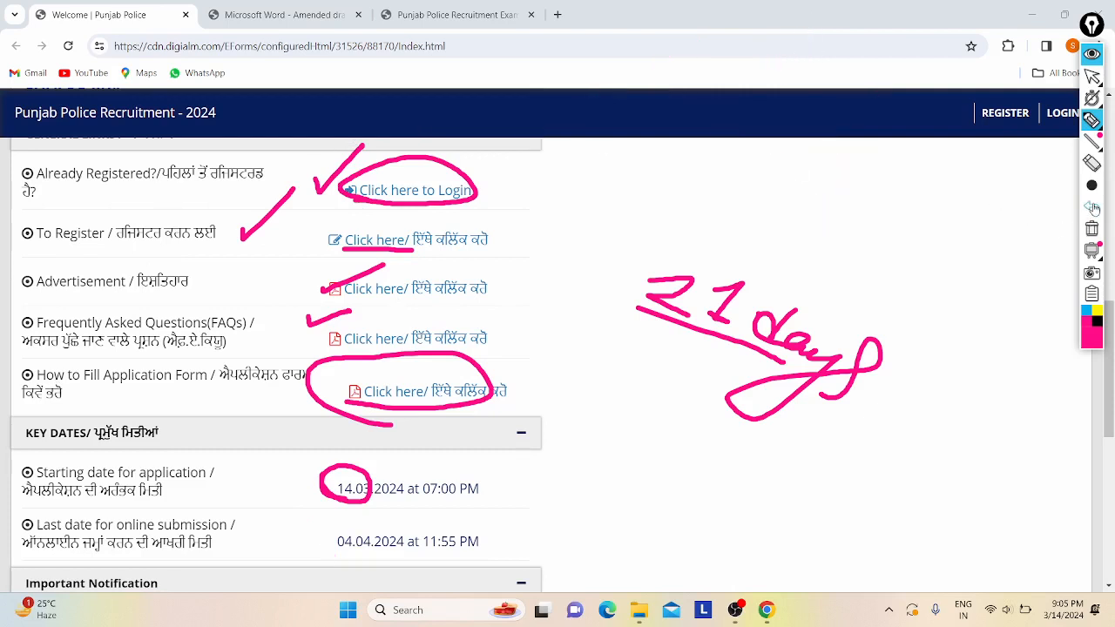
{"action": "left_click", "coordinate": [1093, 207]}
{"action": "left_click", "coordinate": [1092, 207]}
{"action": "left_click", "coordinate": [1092, 207]}
{"action": "left_click", "coordinate": [1093, 208]}
{"action": "left_click", "coordinate": [1092, 207]}
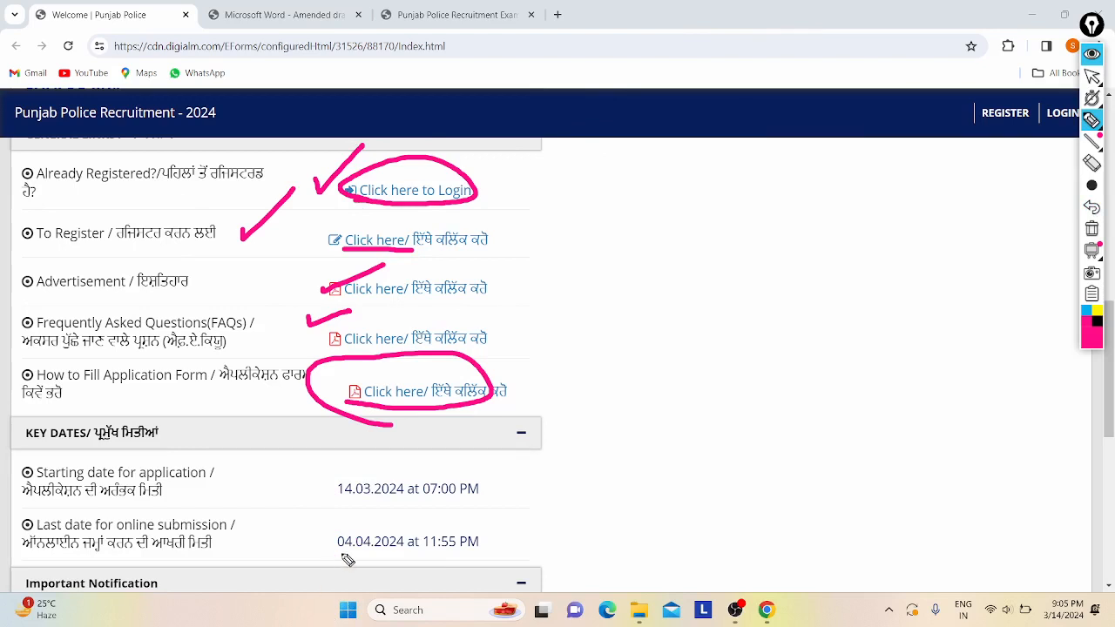
- Circle the last submission date, then undo all remaining marks and return to the cursor tool
{"action": "mouse_move", "coordinate": [345, 556]}
{"action": "left_mouse_down"}
{"action": "mouse_move", "coordinate": [481, 558]}
{"action": "mouse_move", "coordinate": [388, 575]}
{"action": "left_mouse_up"}
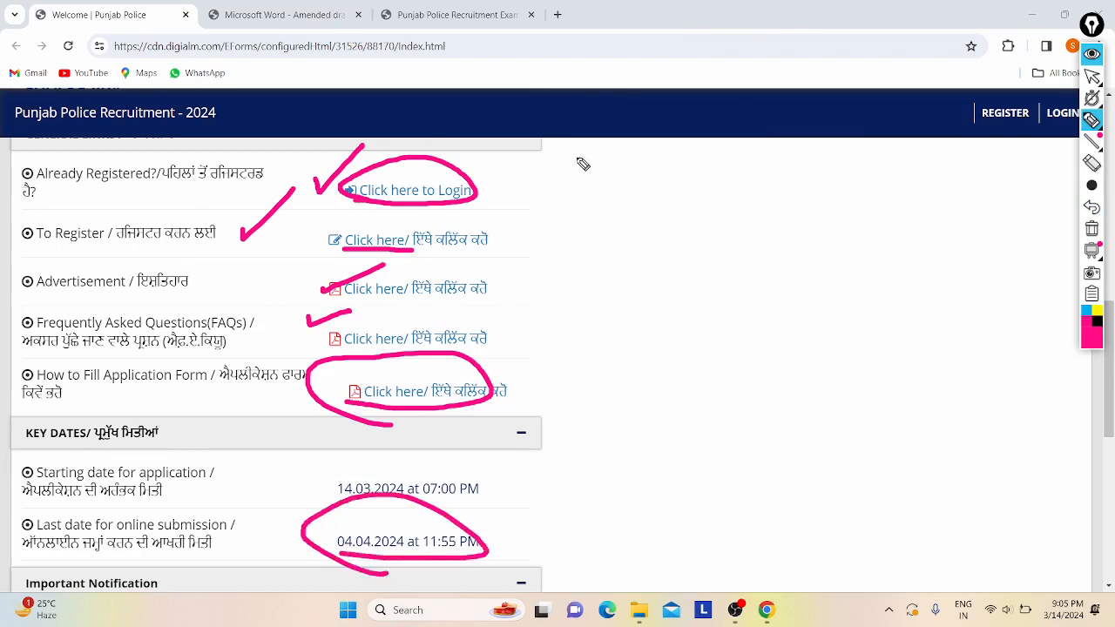
{"action": "left_click", "coordinate": [1097, 209]}
{"action": "left_click", "coordinate": [1097, 209]}
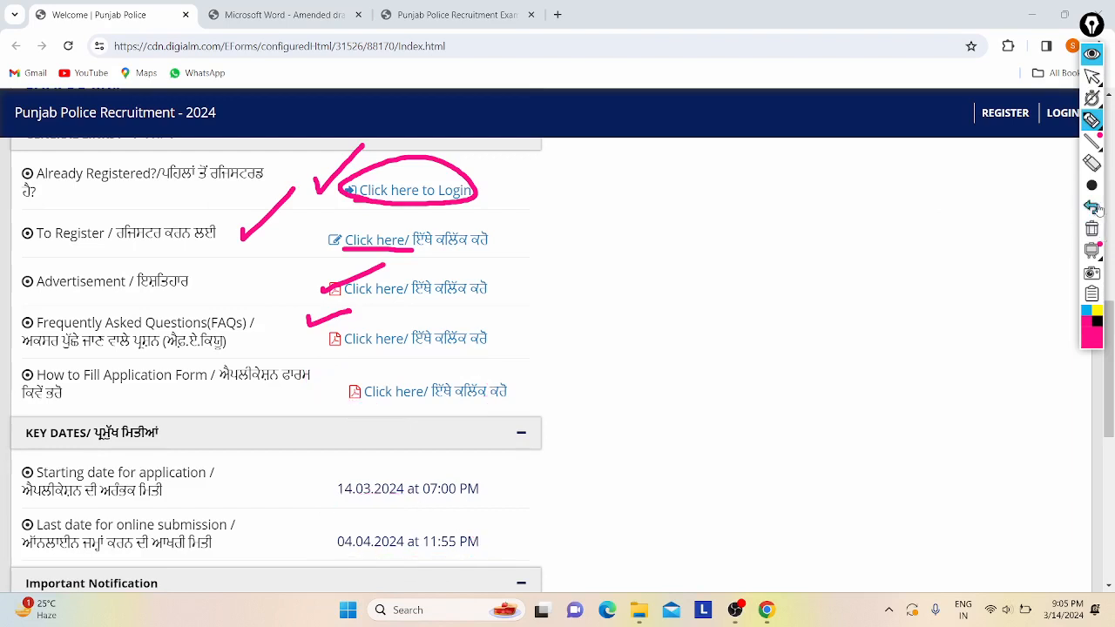
{"action": "left_click", "coordinate": [1096, 209]}
{"action": "left_click", "coordinate": [1097, 209]}
{"action": "left_click", "coordinate": [1096, 209]}
{"action": "left_click", "coordinate": [1097, 209]}
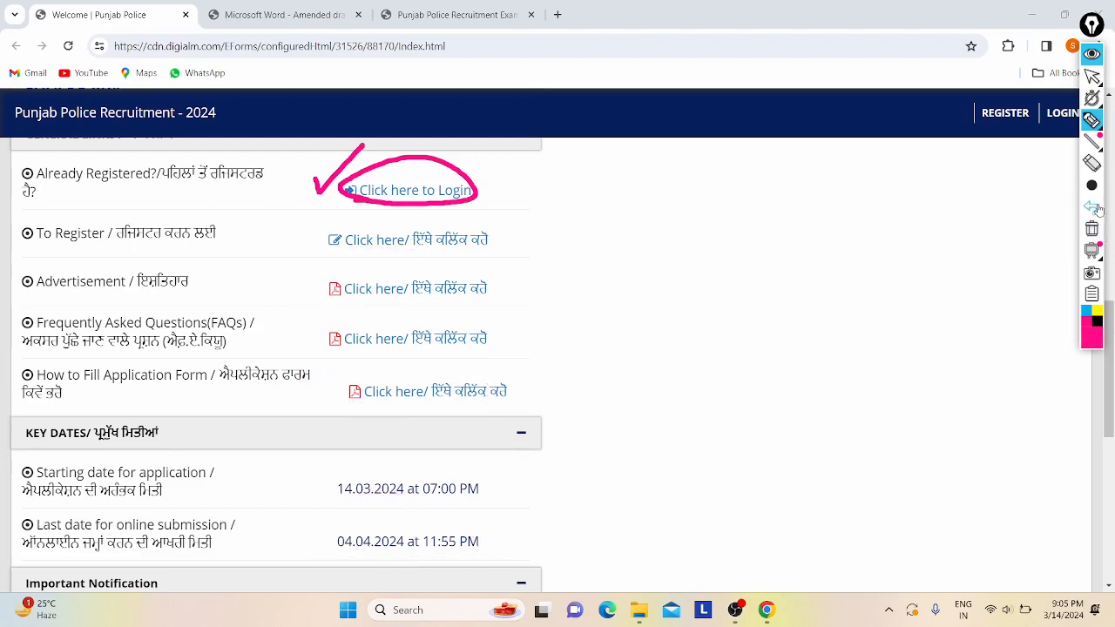
{"action": "left_click", "coordinate": [1097, 209]}
{"action": "left_click", "coordinate": [1096, 209]}
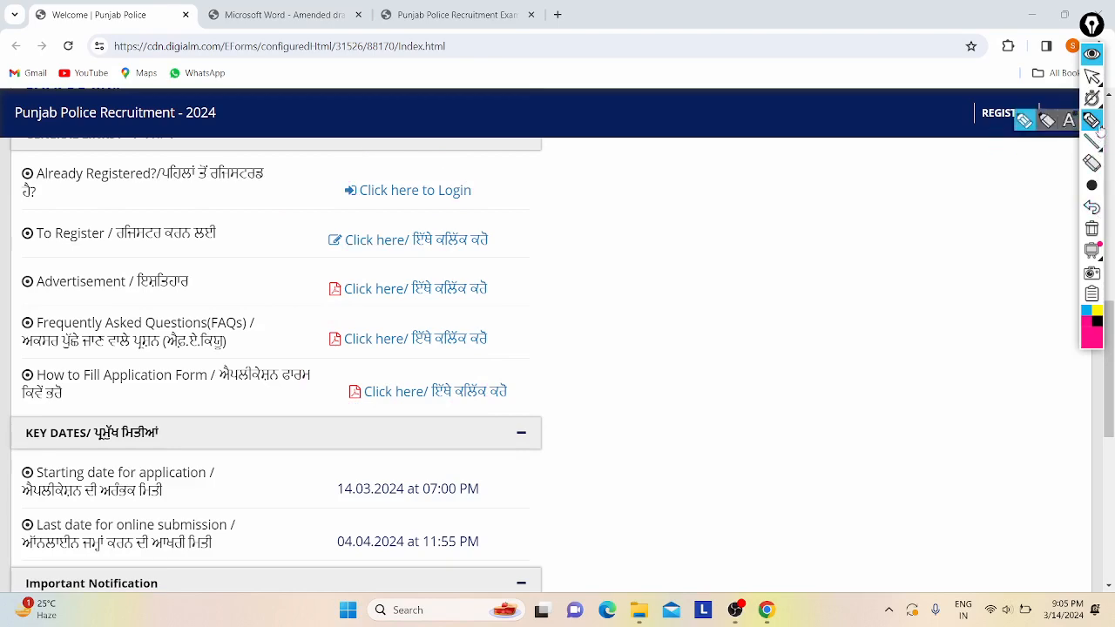
{"action": "left_click", "coordinate": [1092, 77]}
- Scroll up and down the portal home page, then switch to the Constable advertisement PDF tab
{"action": "scroll", "coordinate": [680, 187], "scroll_direction": "up", "scroll_amount": 4}
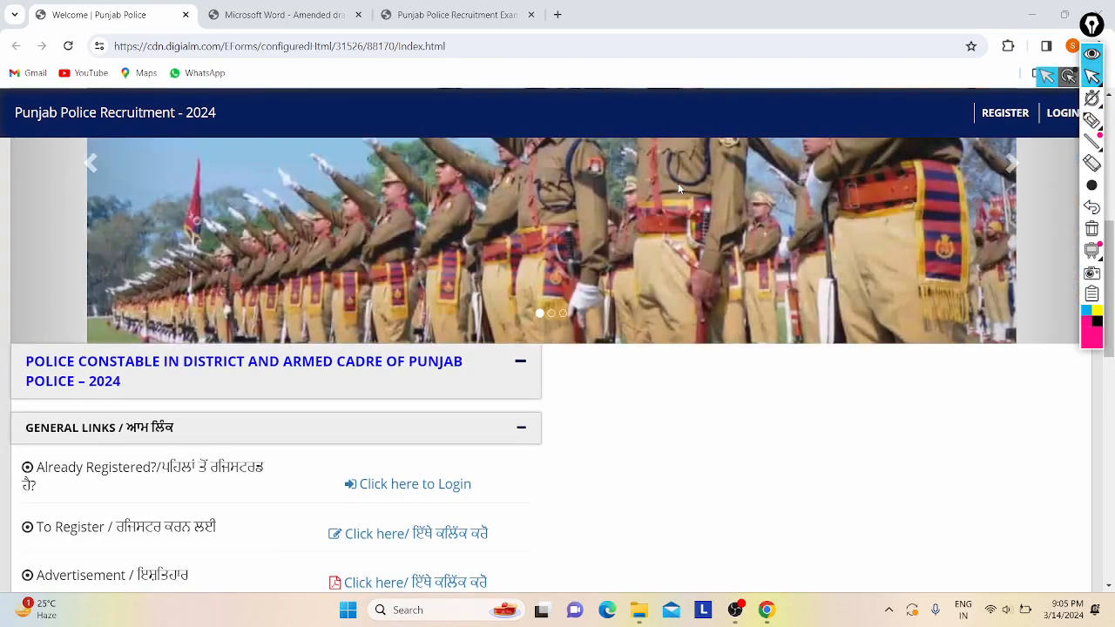
{"action": "scroll", "coordinate": [743, 287], "scroll_direction": "down", "scroll_amount": 3}
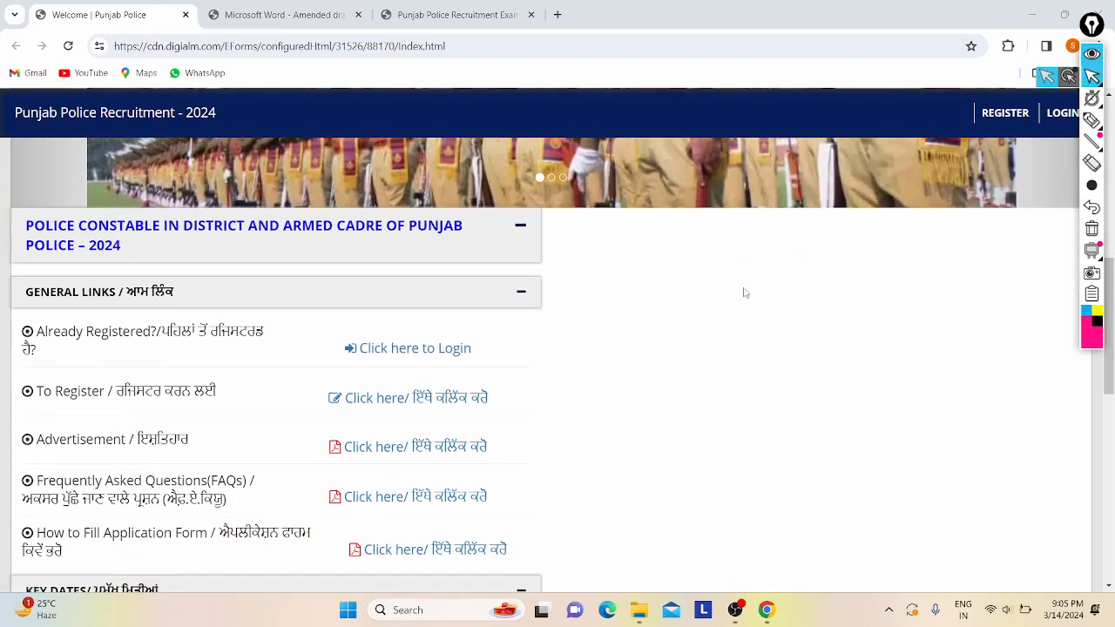
{"action": "scroll", "coordinate": [743, 293], "scroll_direction": "up", "scroll_amount": 3}
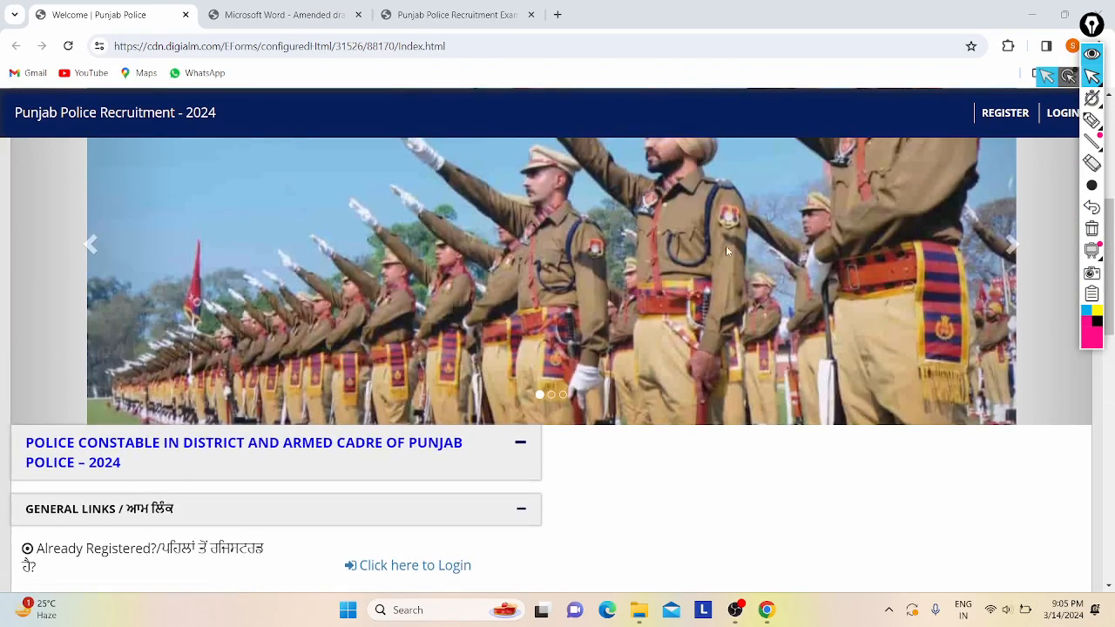
{"action": "scroll", "coordinate": [728, 251], "scroll_direction": "up", "scroll_amount": 3}
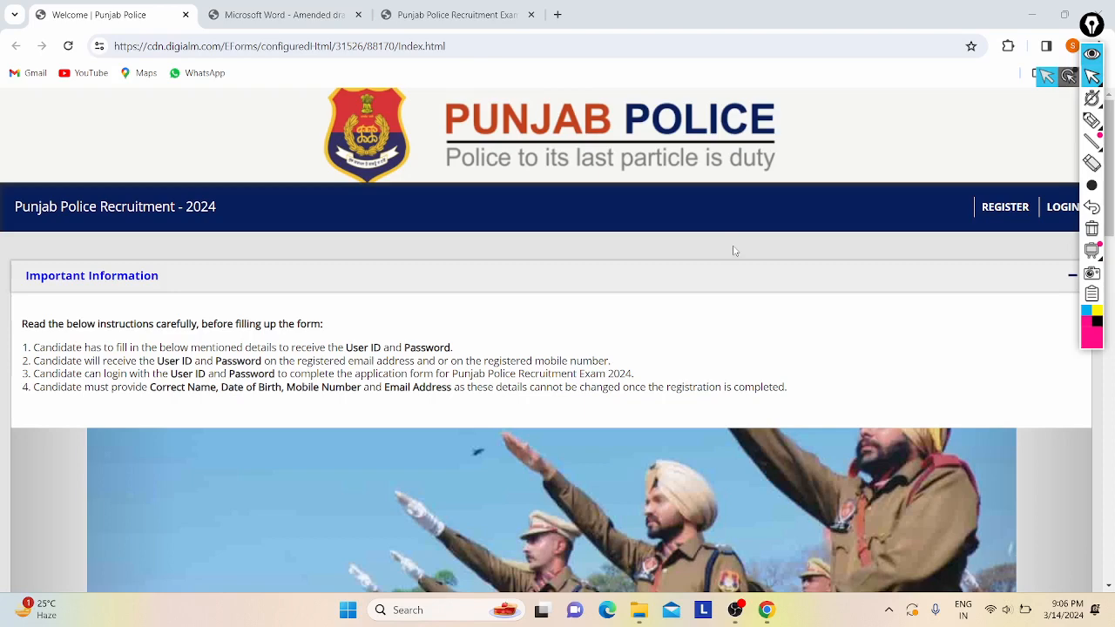
{"action": "scroll", "coordinate": [715, 357], "scroll_direction": "down", "scroll_amount": 3}
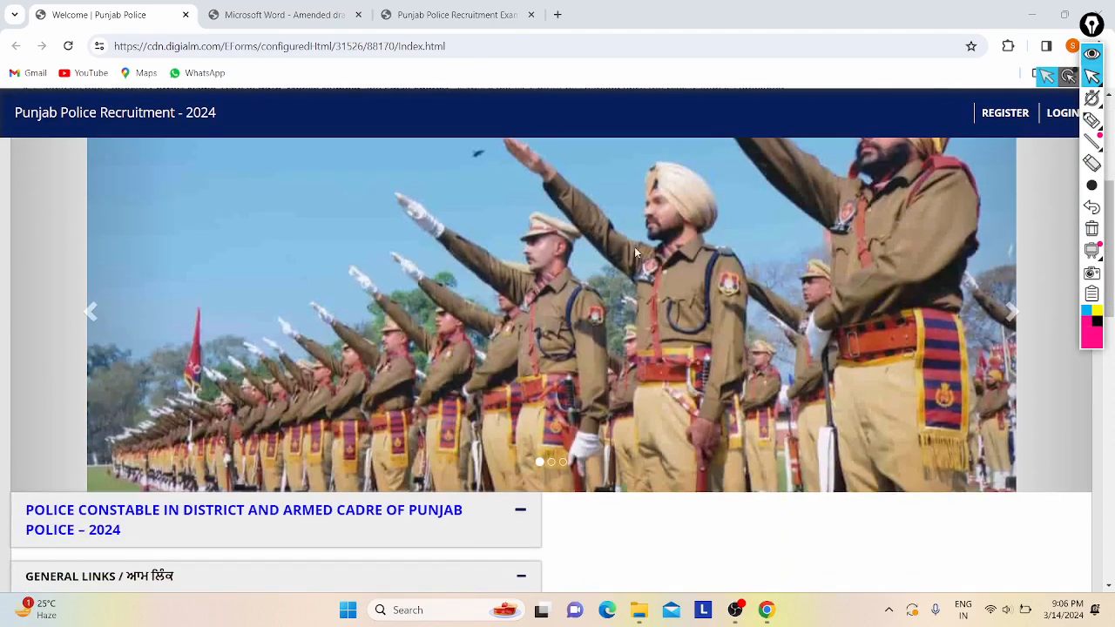
{"action": "scroll", "coordinate": [592, 242], "scroll_direction": "down", "scroll_amount": 2}
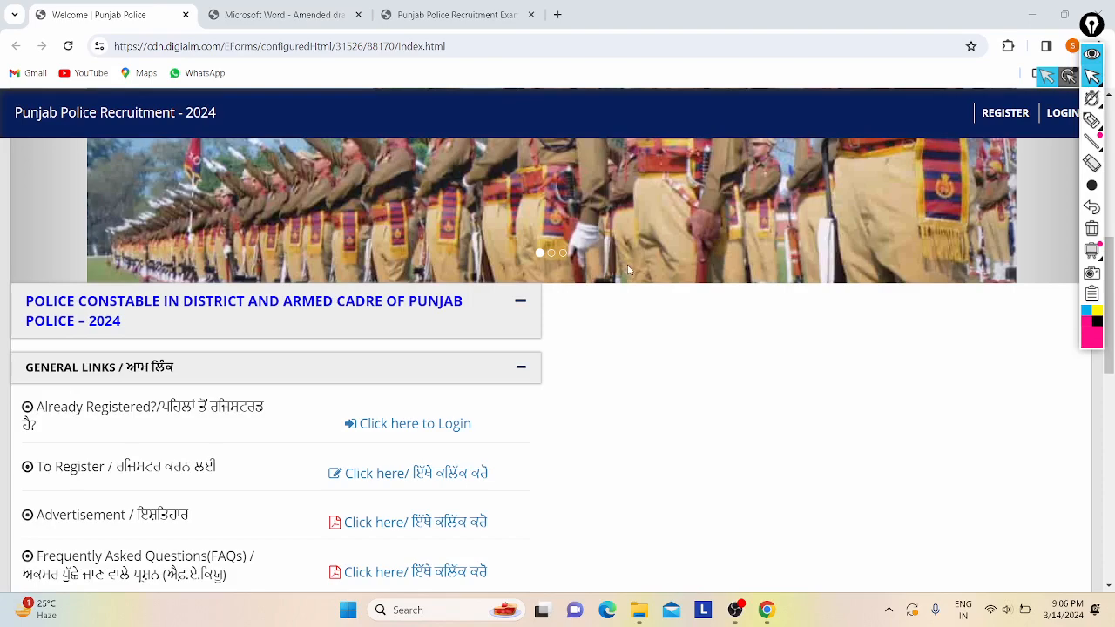
{"action": "scroll", "coordinate": [655, 304], "scroll_direction": "down", "scroll_amount": 8}
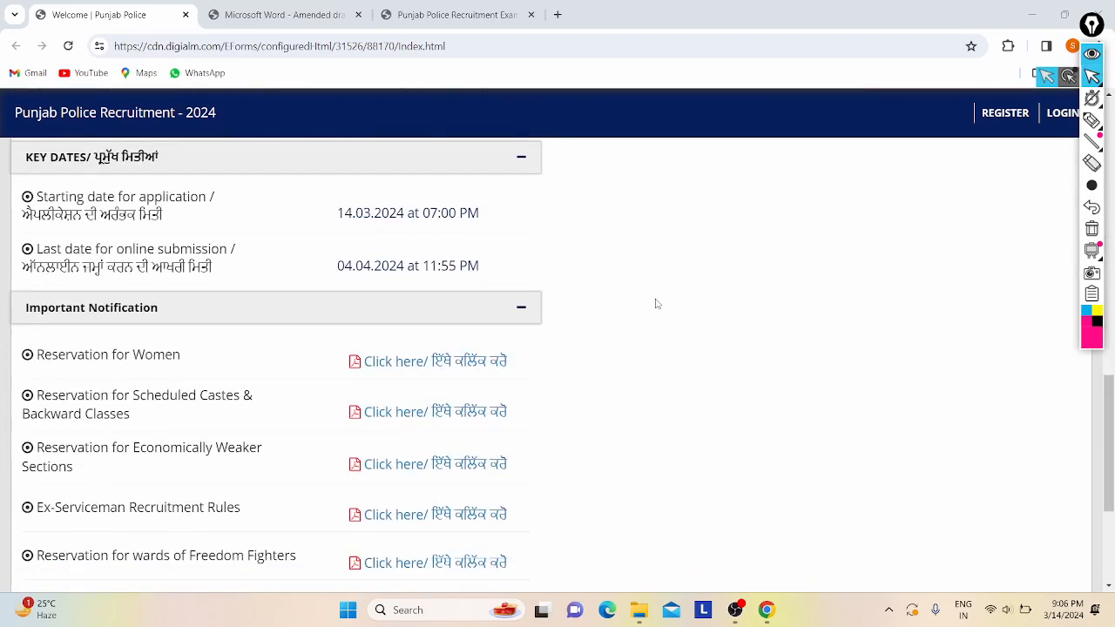
{"action": "scroll", "coordinate": [453, 304], "scroll_direction": "up", "scroll_amount": 1}
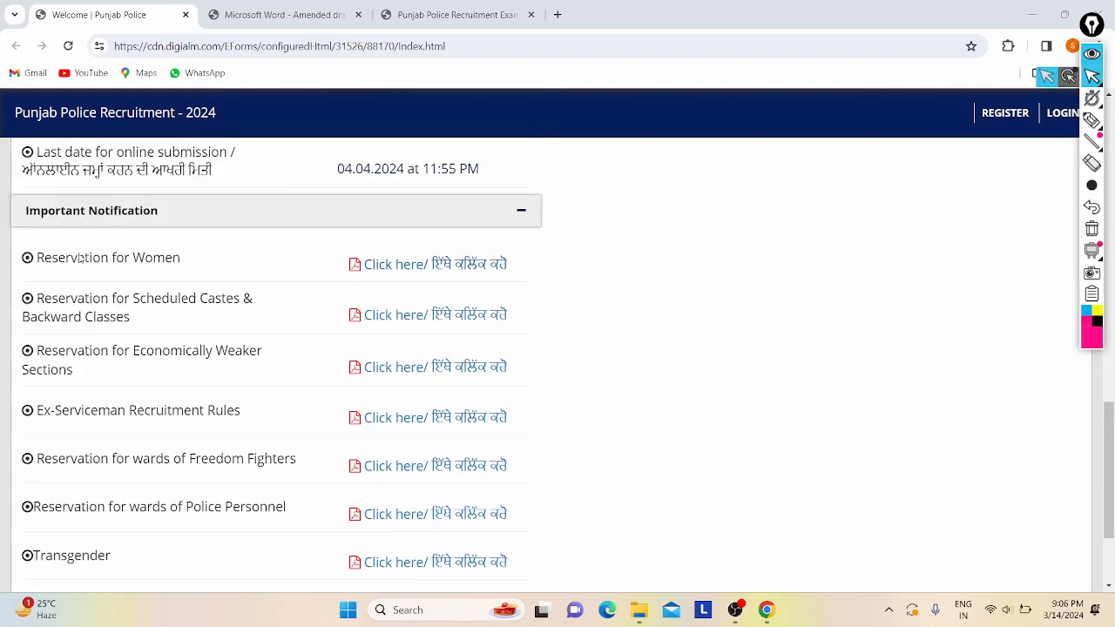
{"action": "scroll", "coordinate": [338, 305], "scroll_direction": "down", "scroll_amount": 1}
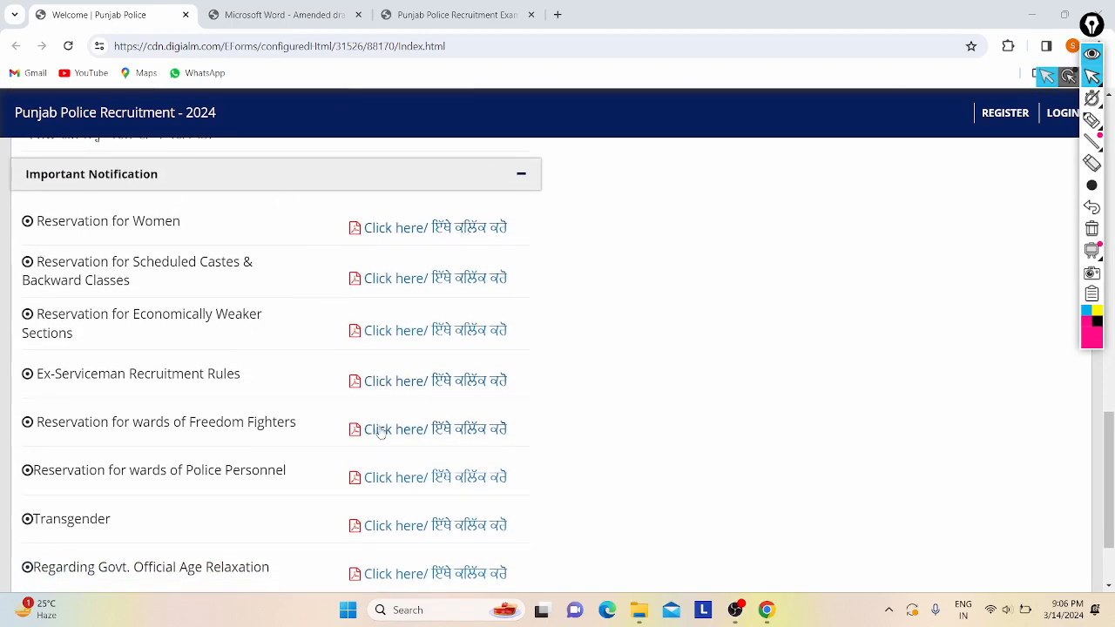
{"action": "scroll", "coordinate": [382, 380], "scroll_direction": "down", "scroll_amount": 2}
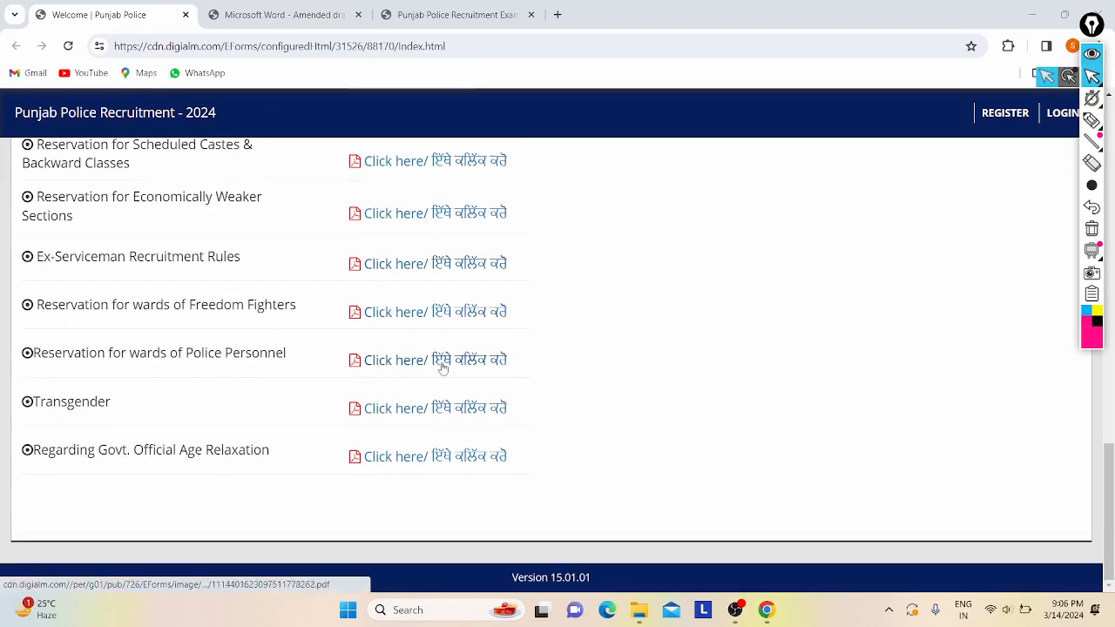
{"action": "scroll", "coordinate": [490, 333], "scroll_direction": "up", "scroll_amount": 1}
{"action": "scroll", "coordinate": [490, 334], "scroll_direction": "up", "scroll_amount": 7}
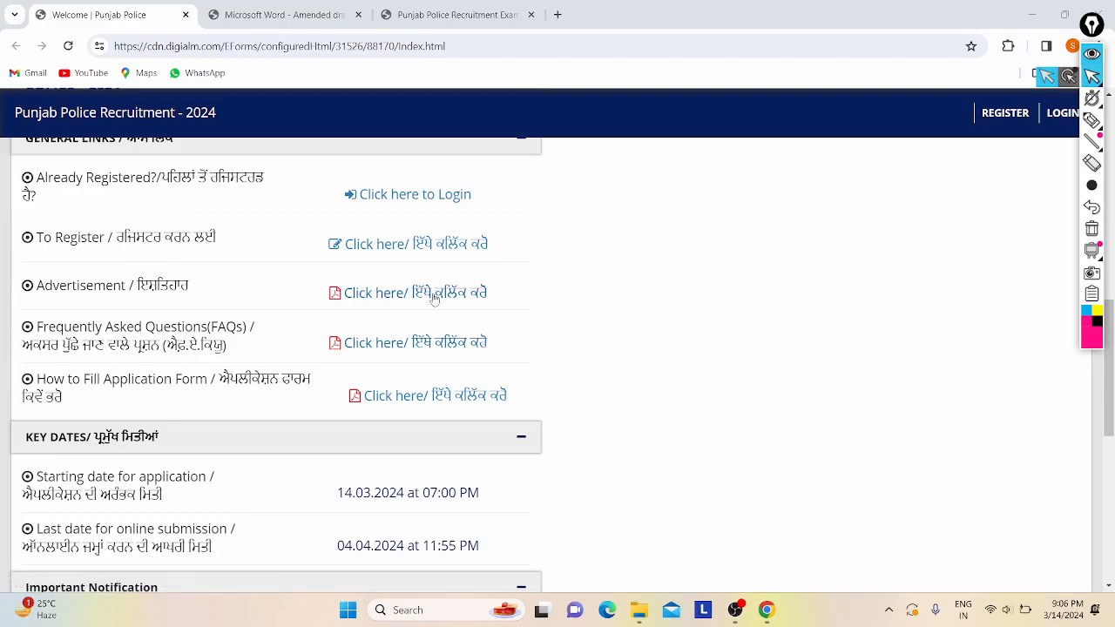
{"action": "scroll", "coordinate": [654, 328], "scroll_direction": "down", "scroll_amount": 5}
{"action": "left_click", "coordinate": [274, 15]}
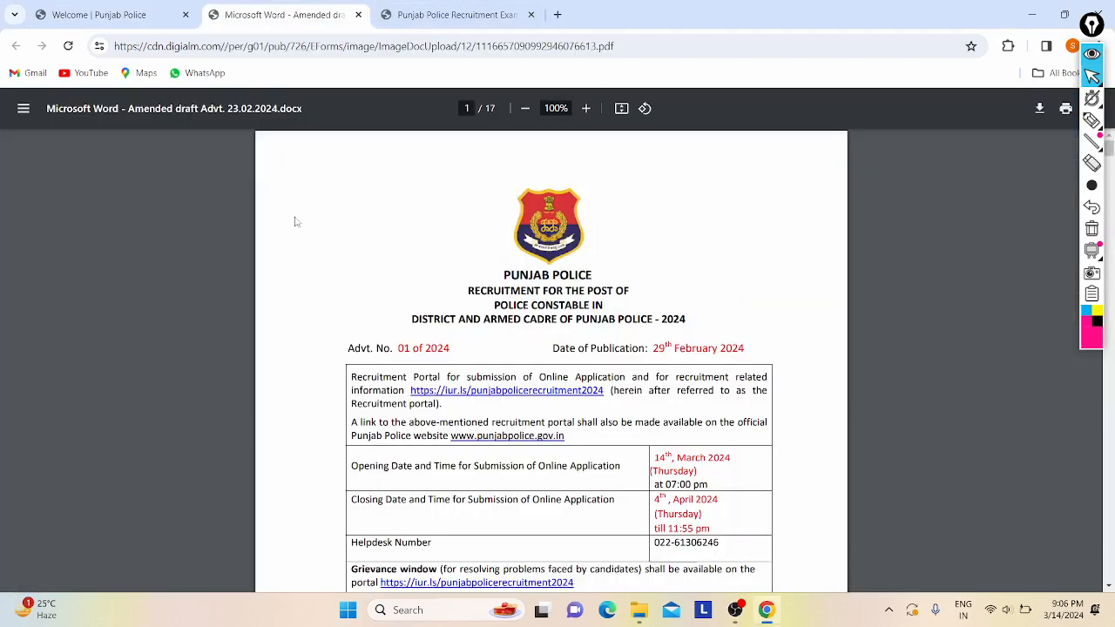
- Zoom the PDF to 115% and read the key dates table, selecting the opening and closing dates
{"action": "scroll", "coordinate": [386, 232], "scroll_direction": "down", "scroll_amount": 2}
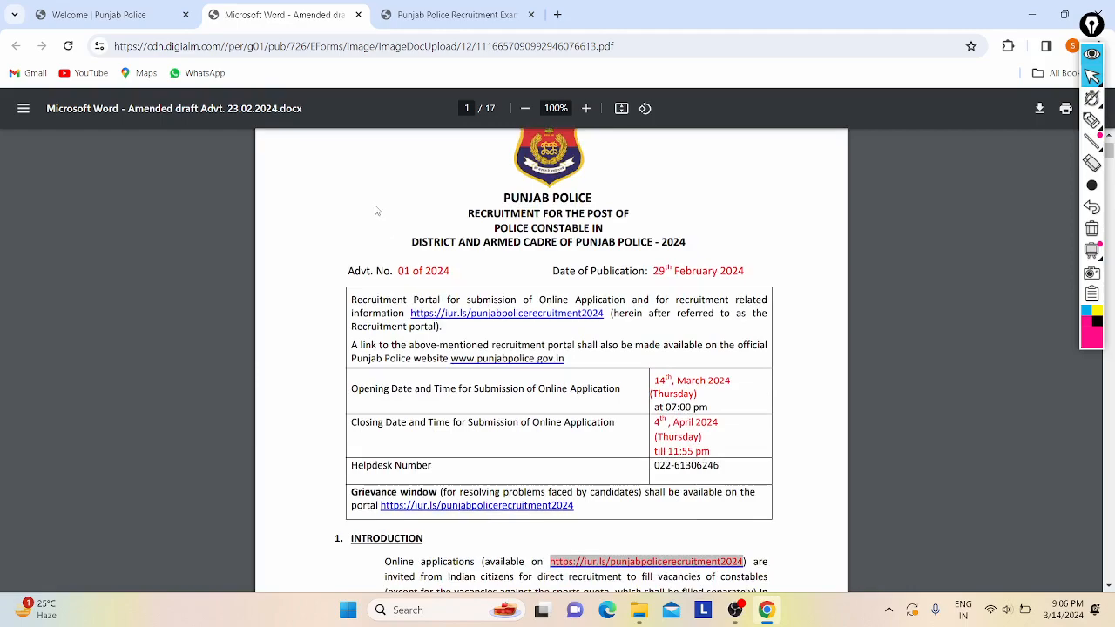
{"action": "scroll", "coordinate": [376, 210], "scroll_direction": "up", "scroll_amount": 3}
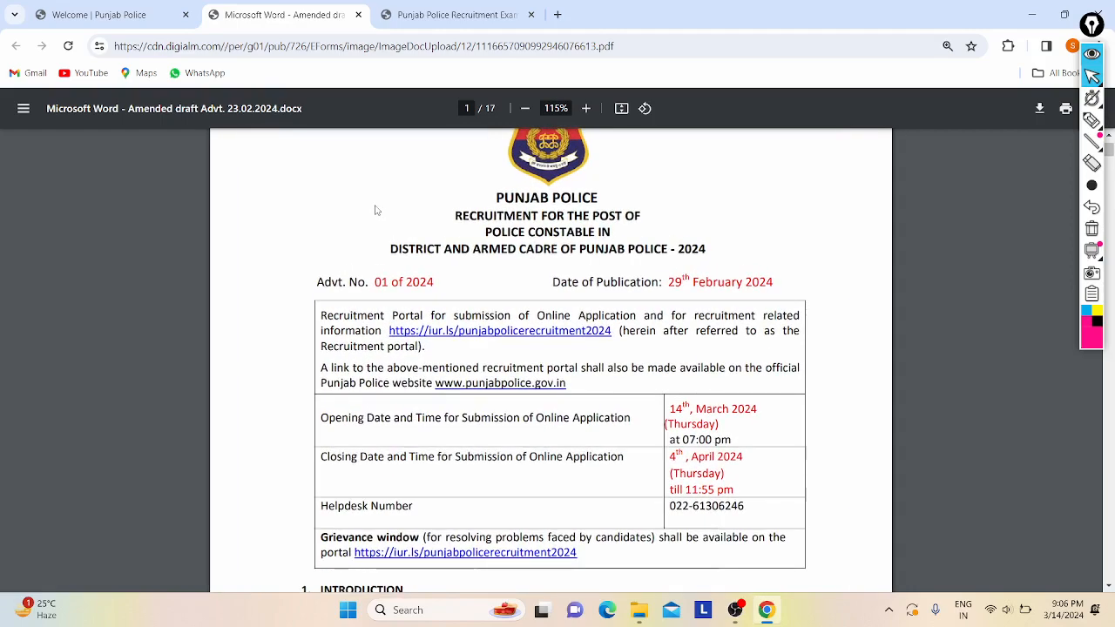
{"action": "scroll", "coordinate": [595, 266], "scroll_direction": "down", "scroll_amount": 1}
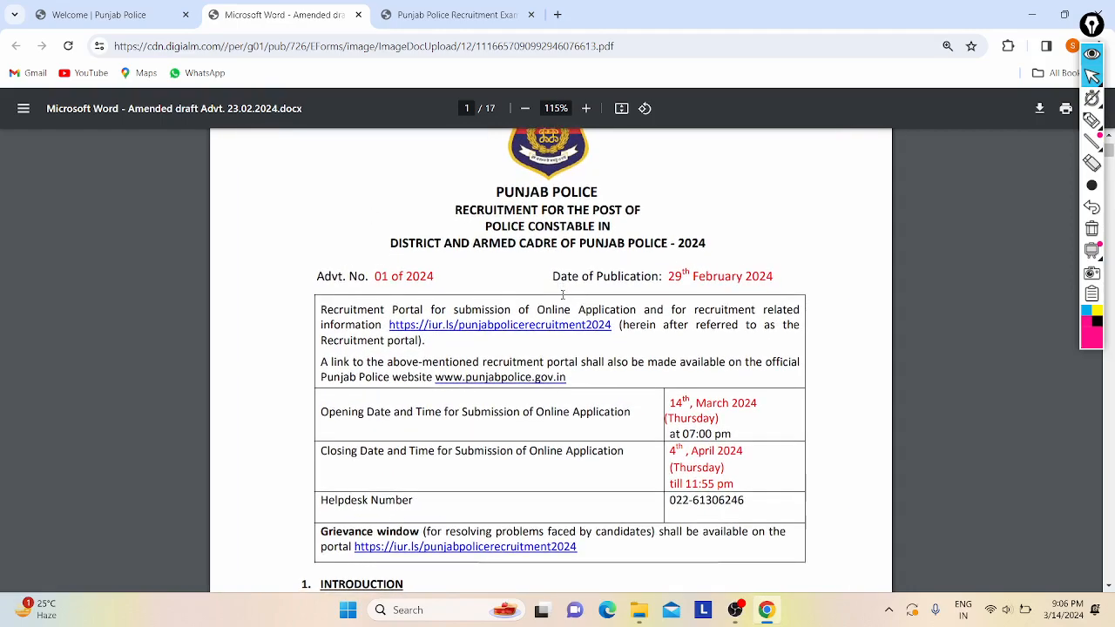
{"action": "scroll", "coordinate": [594, 266], "scroll_direction": "down", "scroll_amount": 3}
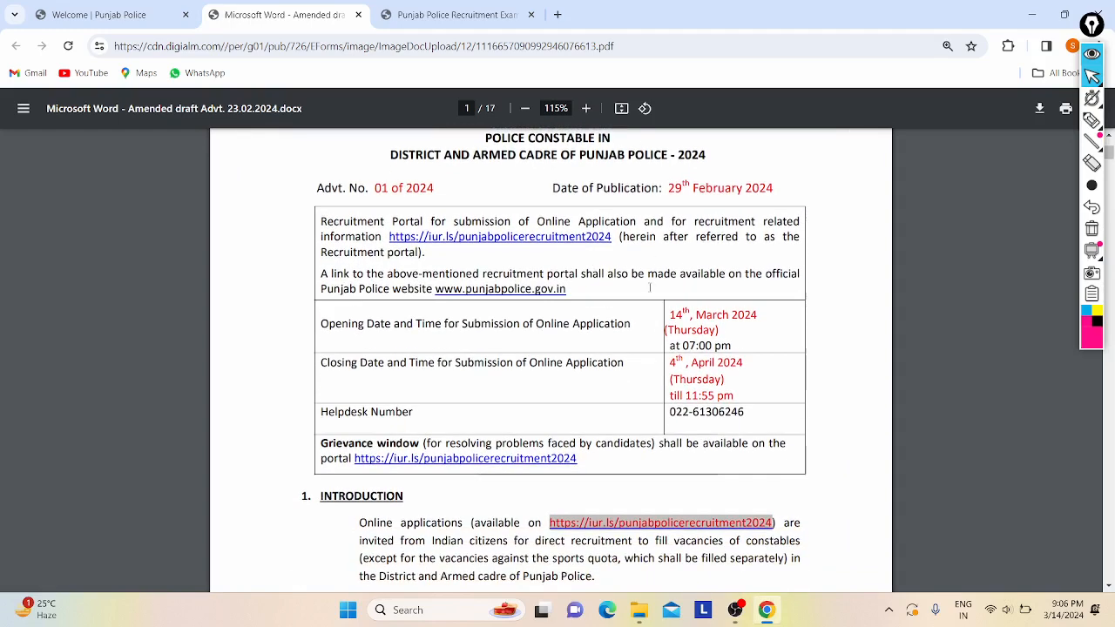
{"action": "left_click_drag", "start_coordinate": [669, 280], "coordinate": [648, 335]}
{"action": "left_click", "coordinate": [410, 290]}
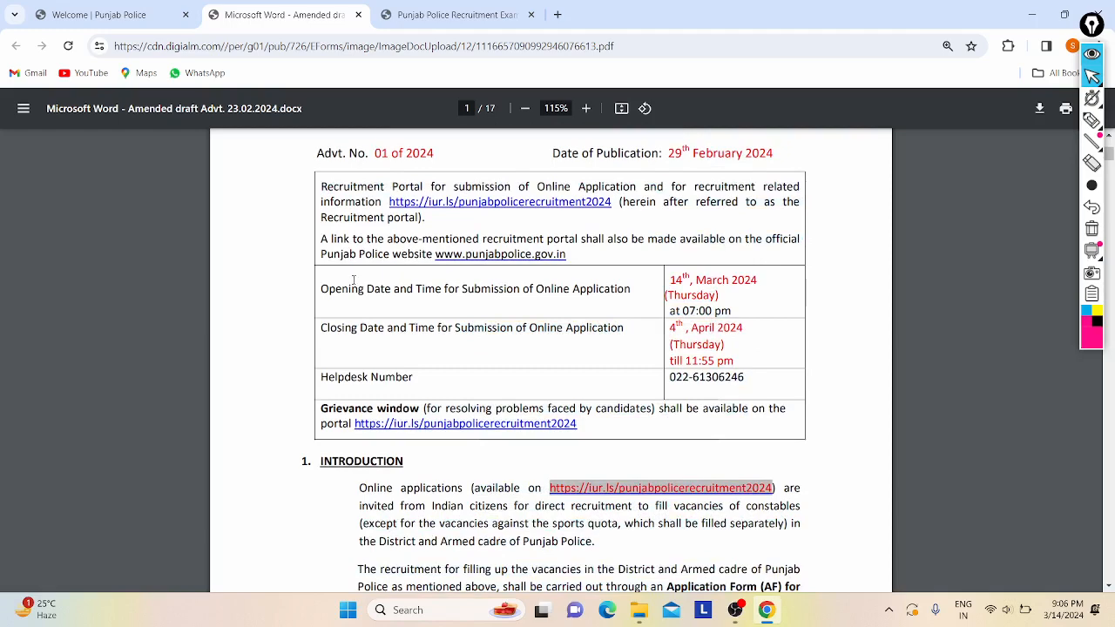
{"action": "left_click_drag", "start_coordinate": [435, 292], "coordinate": [387, 303]}
{"action": "left_click", "coordinate": [387, 299]}
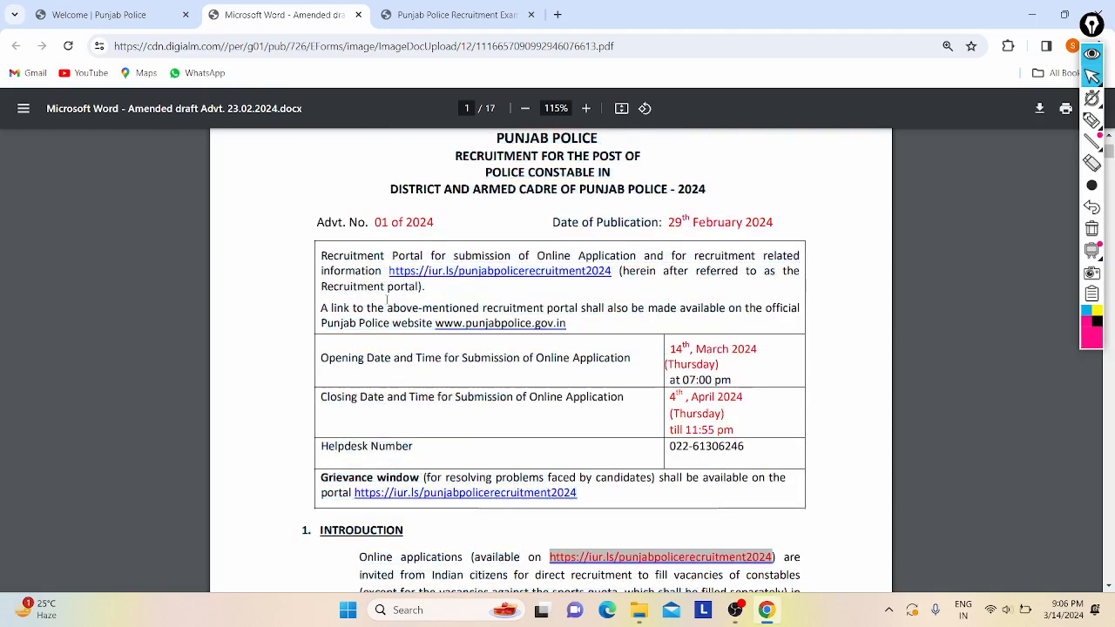
- Read on through the introduction and recruitment process paragraphs, selecting lines along the way
{"action": "scroll", "coordinate": [392, 303], "scroll_direction": "down", "scroll_amount": 3}
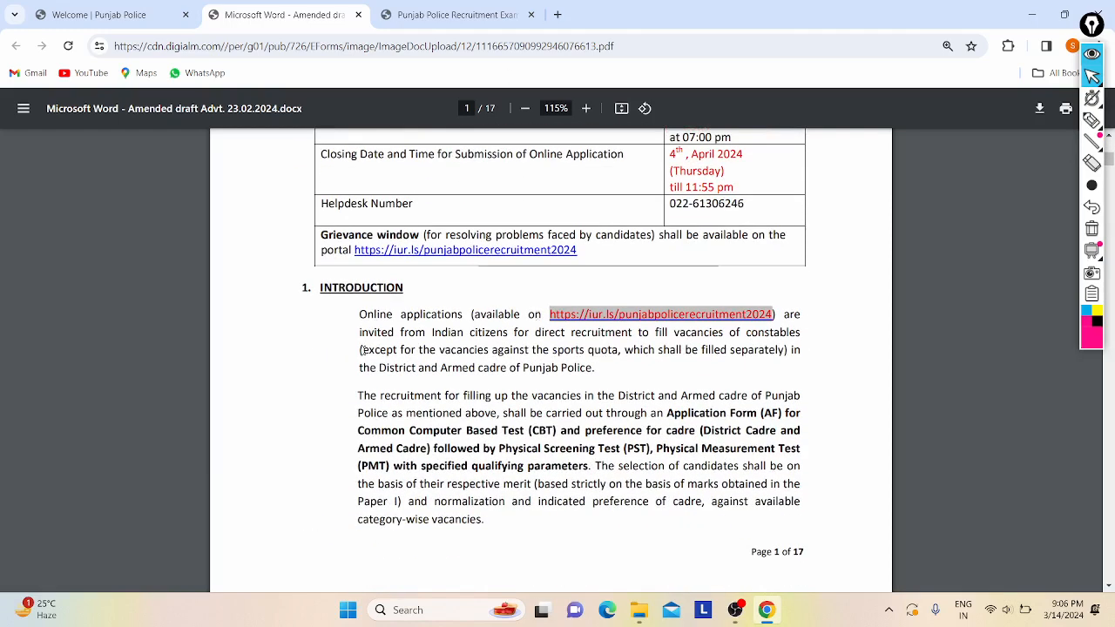
{"action": "left_click_drag", "start_coordinate": [428, 339], "coordinate": [545, 374]}
{"action": "left_click", "coordinate": [546, 374]}
{"action": "scroll", "coordinate": [546, 374], "scroll_direction": "down", "scroll_amount": 3}
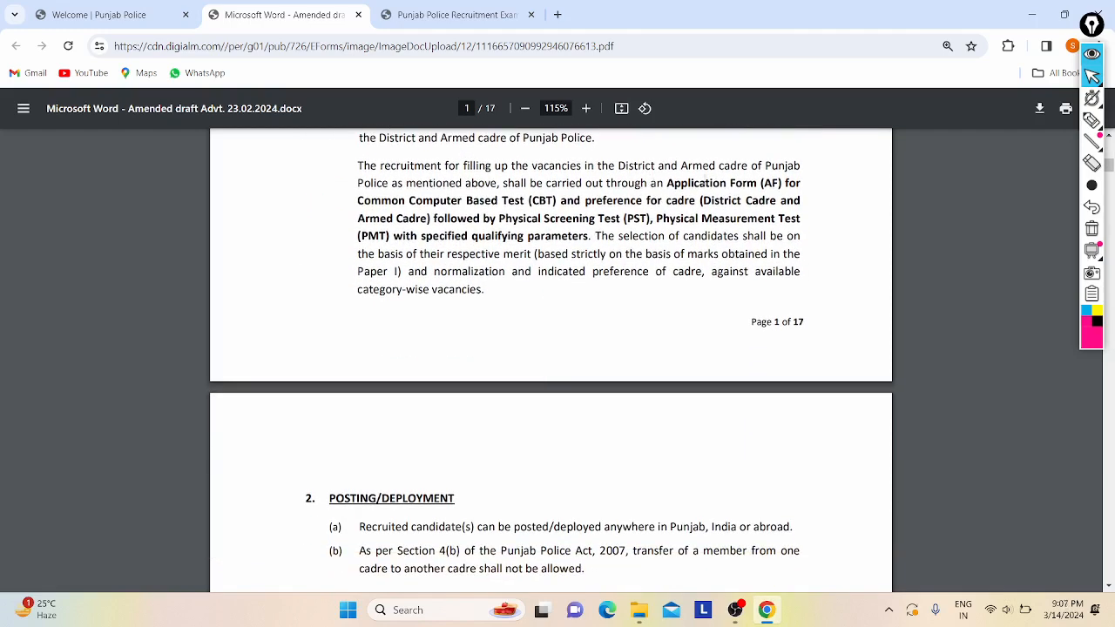
{"action": "left_click_drag", "start_coordinate": [664, 184], "coordinate": [403, 218]}
{"action": "left_click", "coordinate": [400, 220]}
- Scroll past the page 2 vacancy table, selecting posting line (a), down to the page 3 Notes
{"action": "scroll", "coordinate": [655, 219], "scroll_direction": "down", "scroll_amount": 3}
{"action": "scroll", "coordinate": [599, 341], "scroll_direction": "down", "scroll_amount": 2}
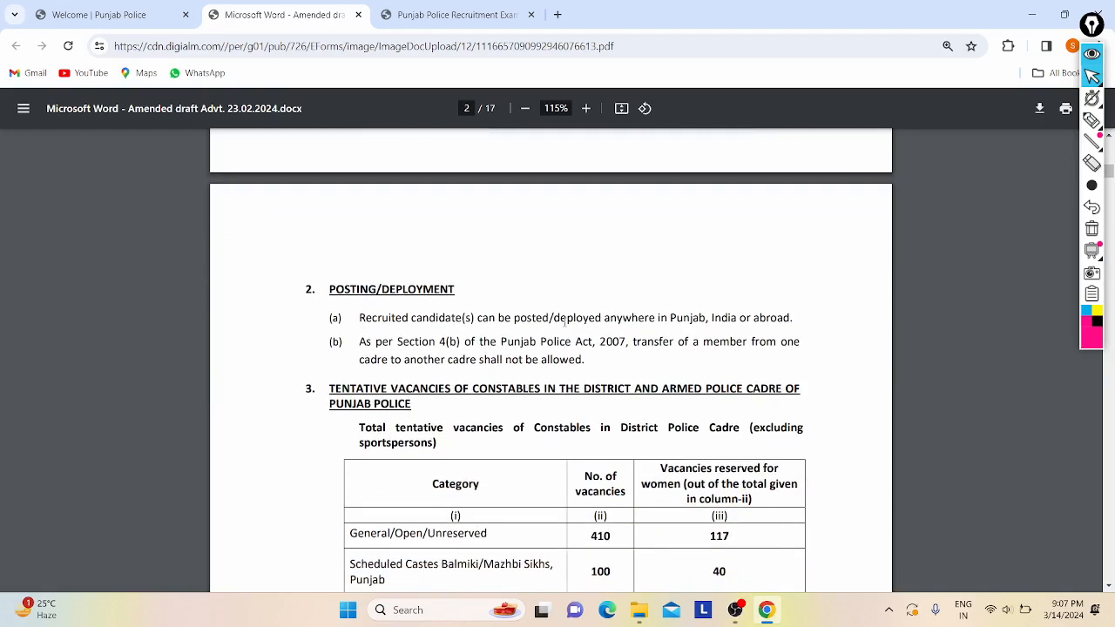
{"action": "left_click_drag", "start_coordinate": [565, 320], "coordinate": [705, 321]}
{"action": "left_click", "coordinate": [703, 323]}
{"action": "scroll", "coordinate": [704, 322], "scroll_direction": "down", "scroll_amount": 1}
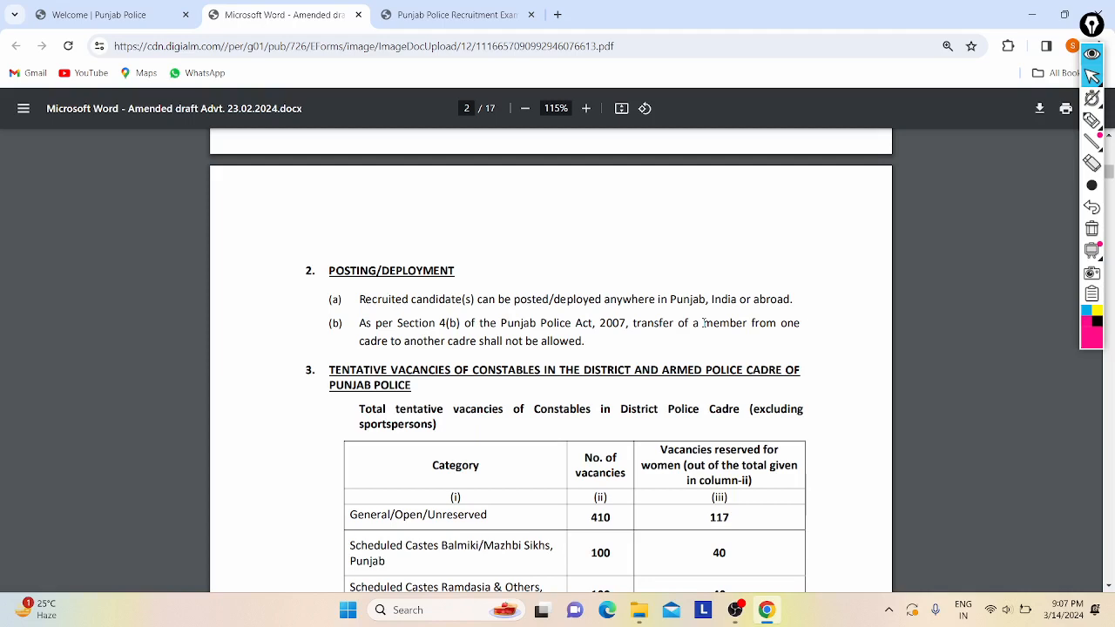
{"action": "scroll", "coordinate": [704, 323], "scroll_direction": "down", "scroll_amount": 1}
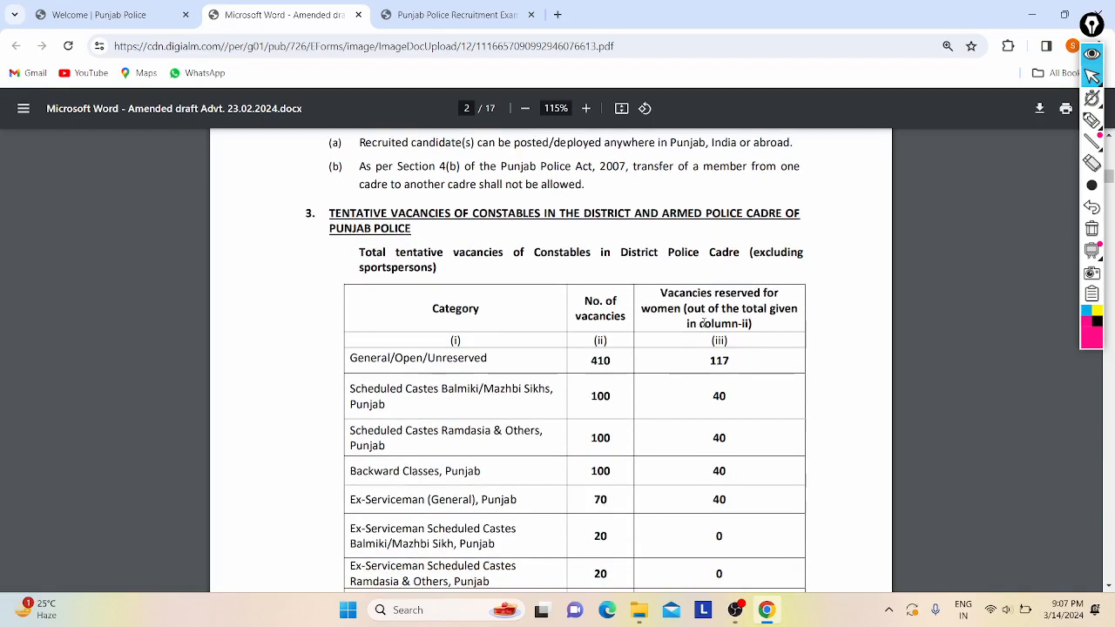
{"action": "scroll", "coordinate": [549, 329], "scroll_direction": "down", "scroll_amount": 1}
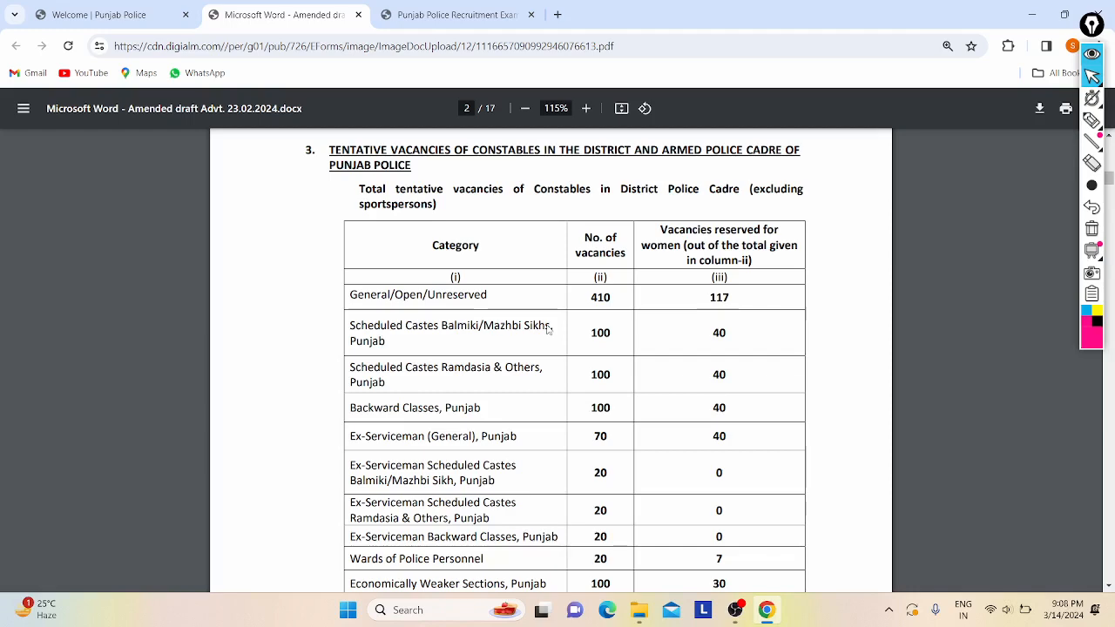
{"action": "scroll", "coordinate": [548, 330], "scroll_direction": "down", "scroll_amount": 3}
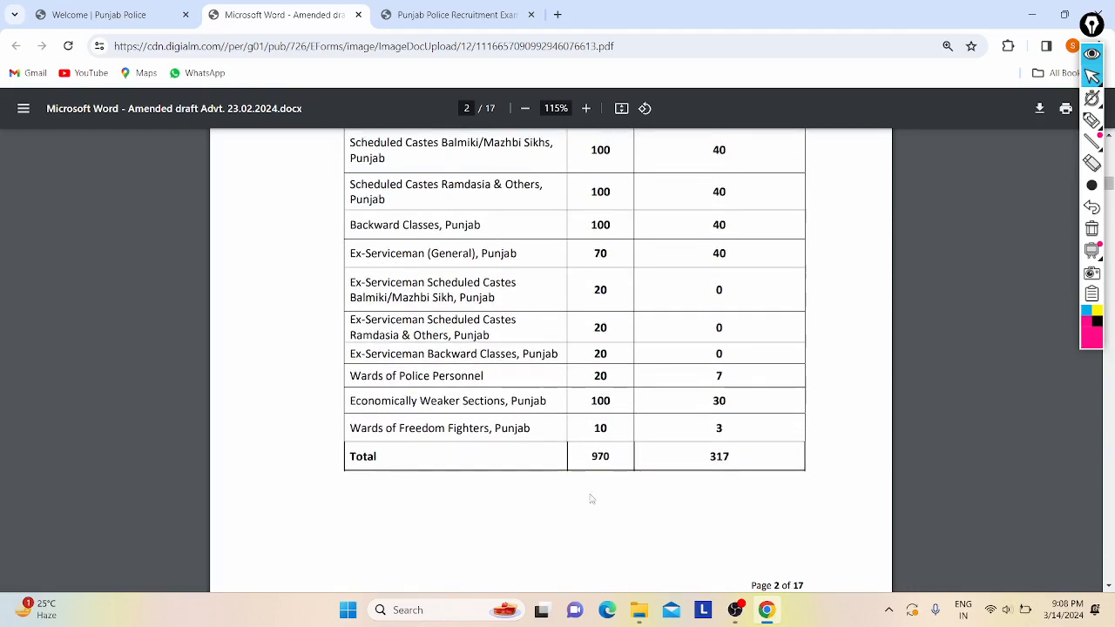
{"action": "scroll", "coordinate": [592, 462], "scroll_direction": "up", "scroll_amount": 4}
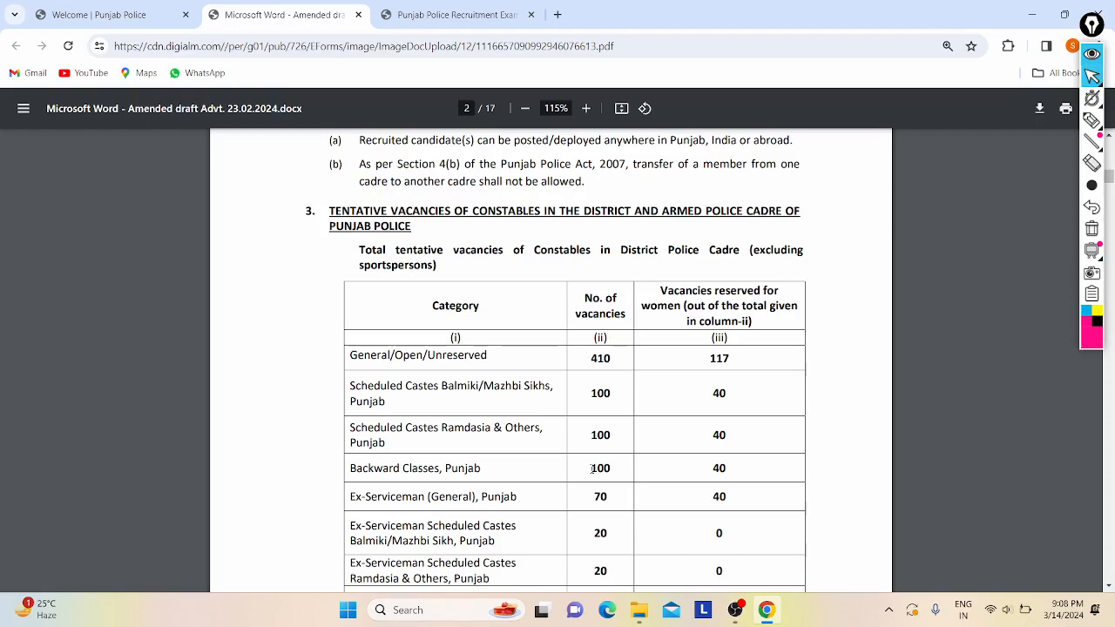
{"action": "scroll", "coordinate": [591, 469], "scroll_direction": "down", "scroll_amount": 10}
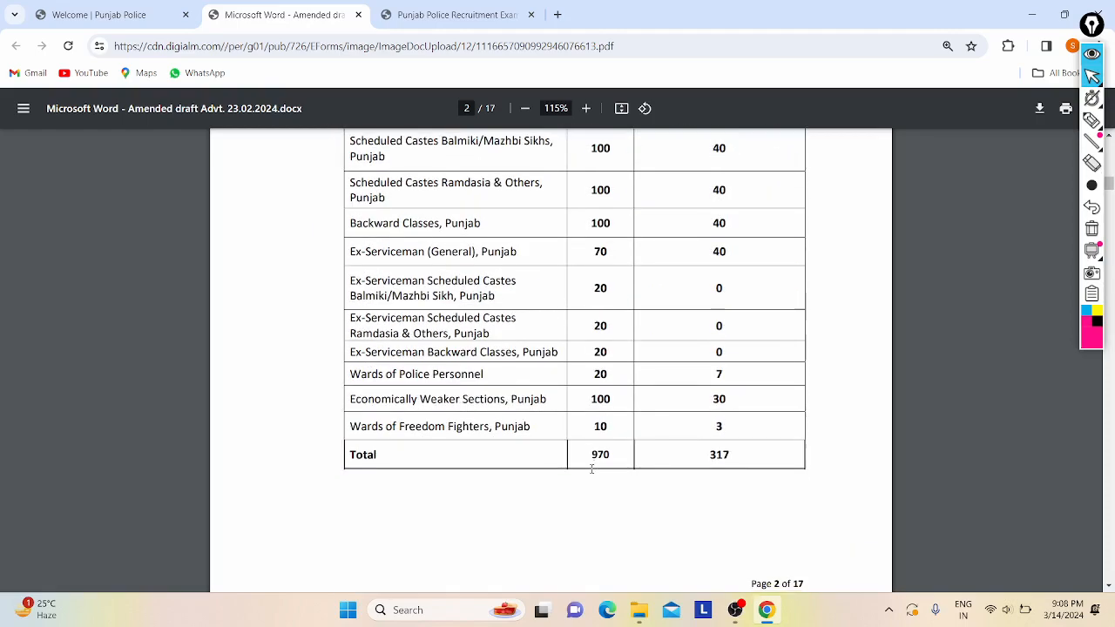
{"action": "scroll", "coordinate": [592, 470], "scroll_direction": "down", "scroll_amount": 6}
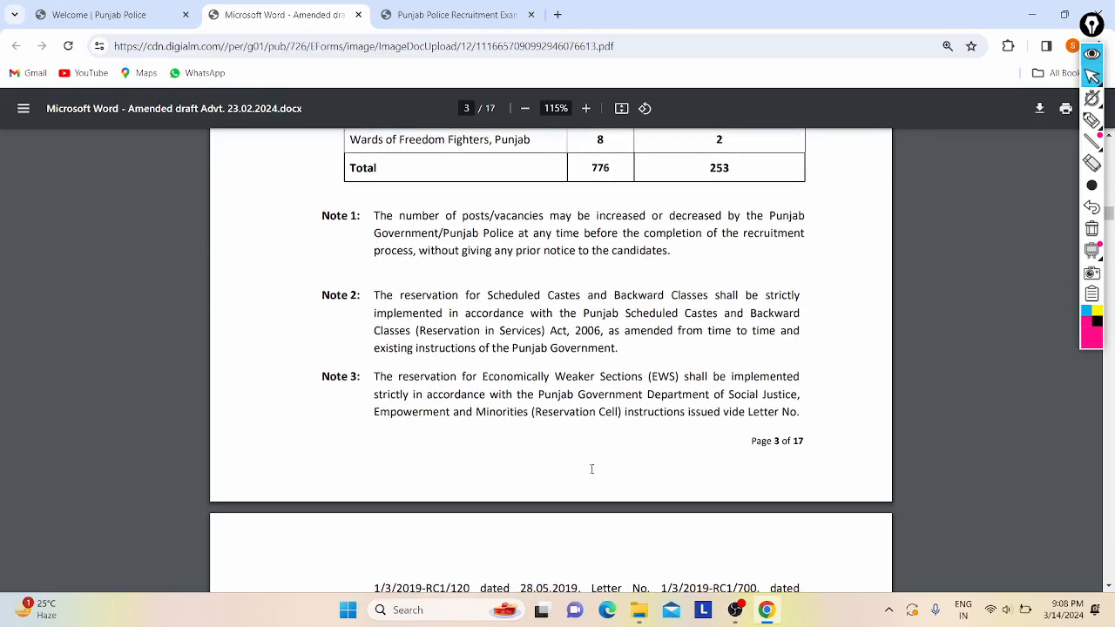
- Read the Pay Scale and Nationality sections, selecting the pay scale and citizenship wording
{"action": "scroll", "coordinate": [591, 470], "scroll_direction": "down", "scroll_amount": 10}
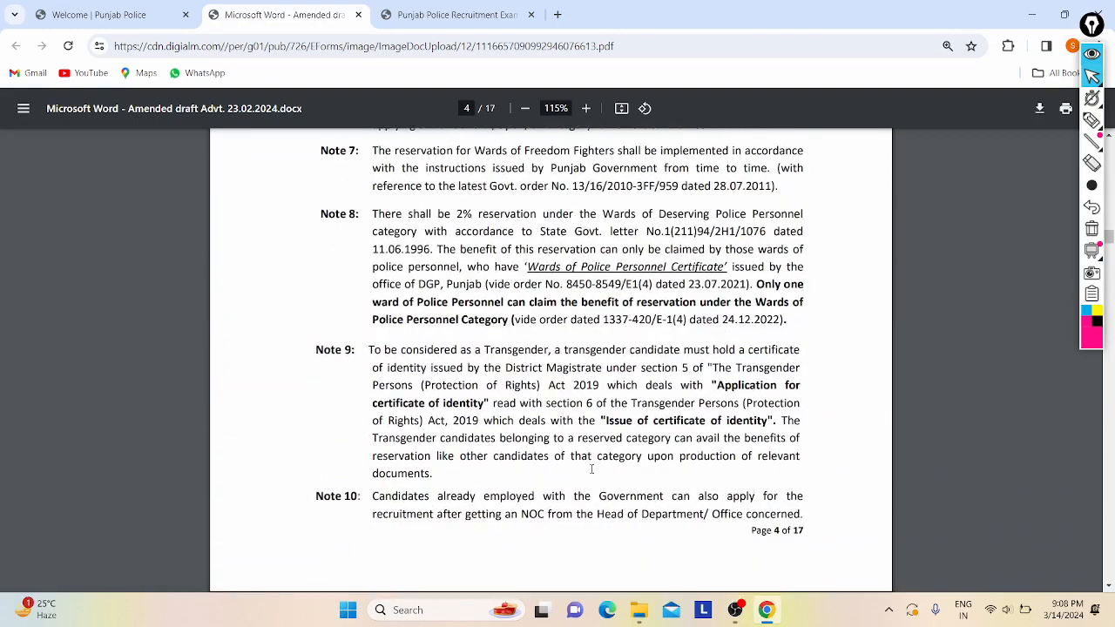
{"action": "scroll", "coordinate": [592, 469], "scroll_direction": "down", "scroll_amount": 1}
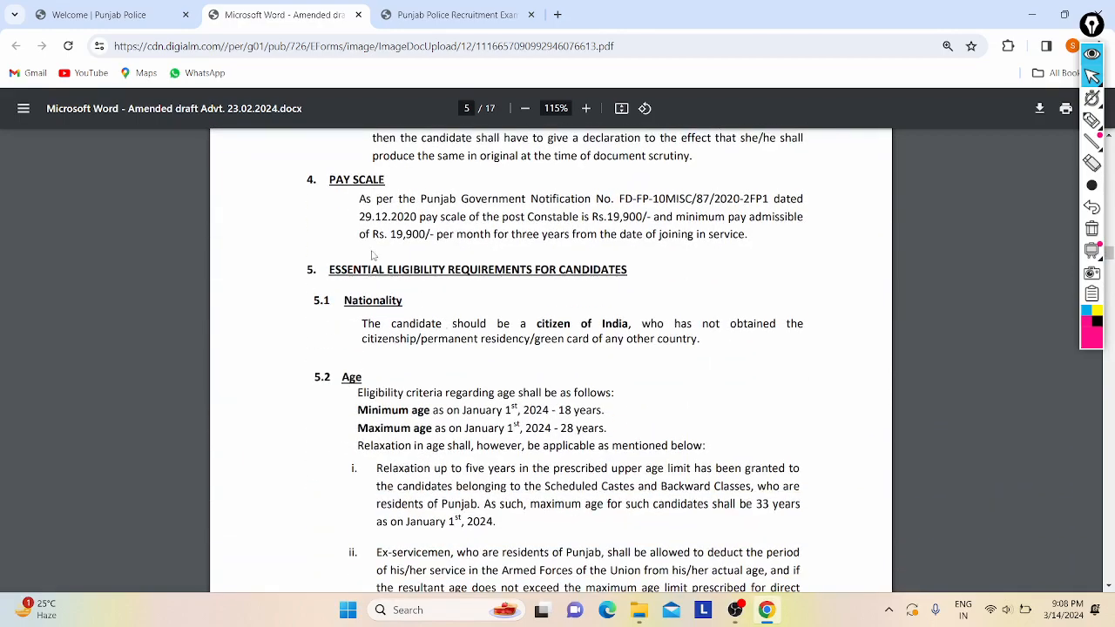
{"action": "left_click_drag", "start_coordinate": [360, 235], "coordinate": [653, 235]}
{"action": "left_click", "coordinate": [651, 236]}
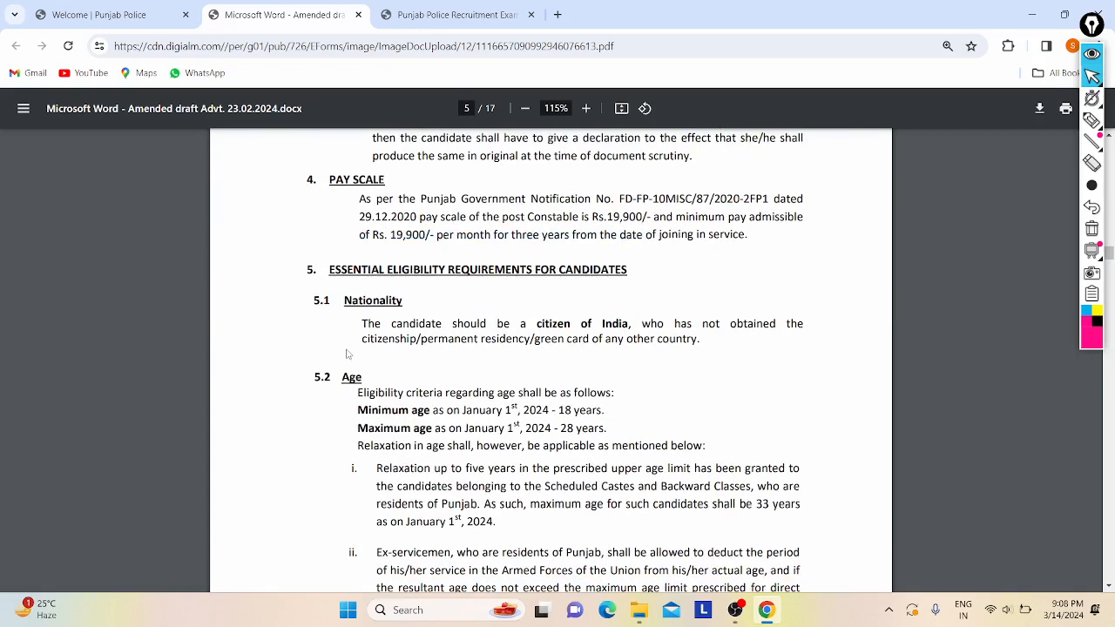
{"action": "left_click_drag", "start_coordinate": [362, 333], "coordinate": [545, 339]}
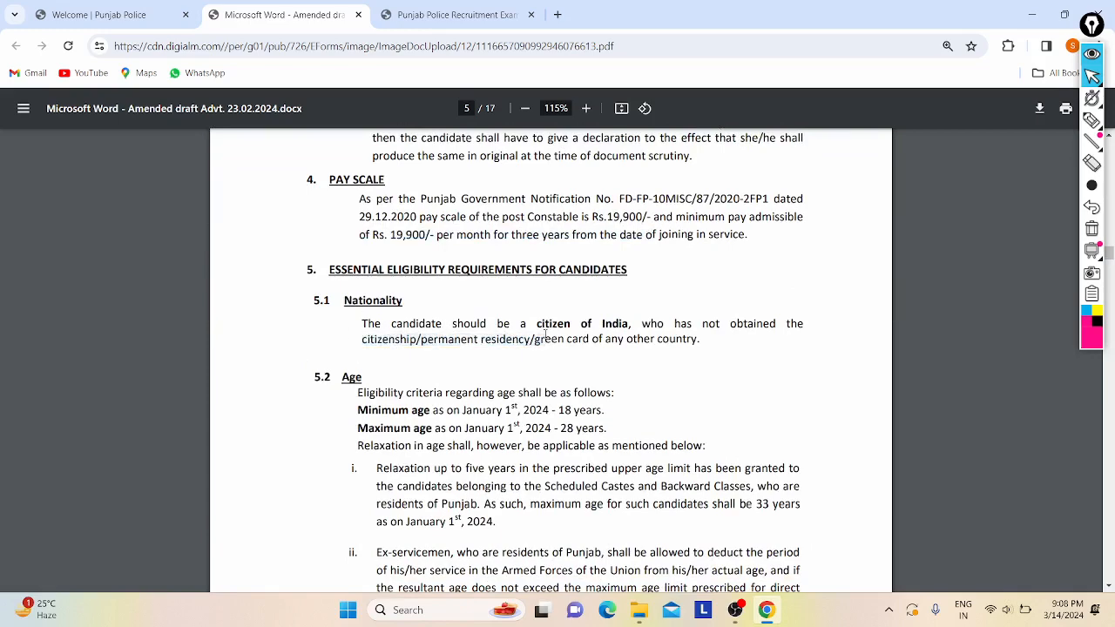
{"action": "scroll", "coordinate": [545, 335], "scroll_direction": "down", "scroll_amount": 2}
{"action": "left_click", "coordinate": [365, 300]}
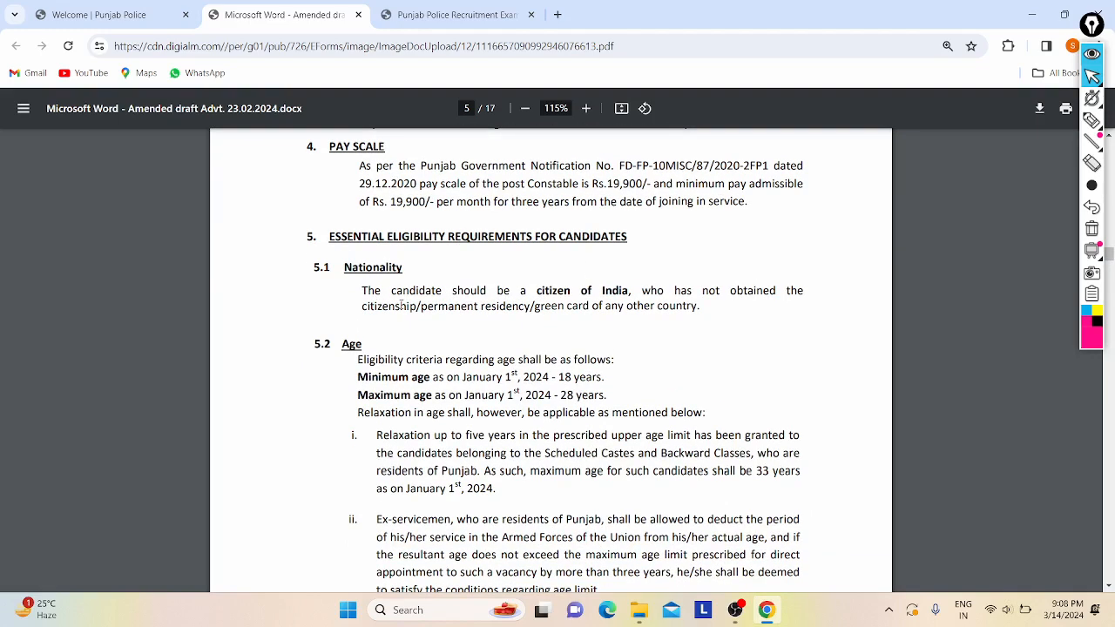
- Select the minimum and maximum age lines, then the 10+2 qualification requirement on page 5
{"action": "scroll", "coordinate": [403, 305], "scroll_direction": "down", "scroll_amount": 3}
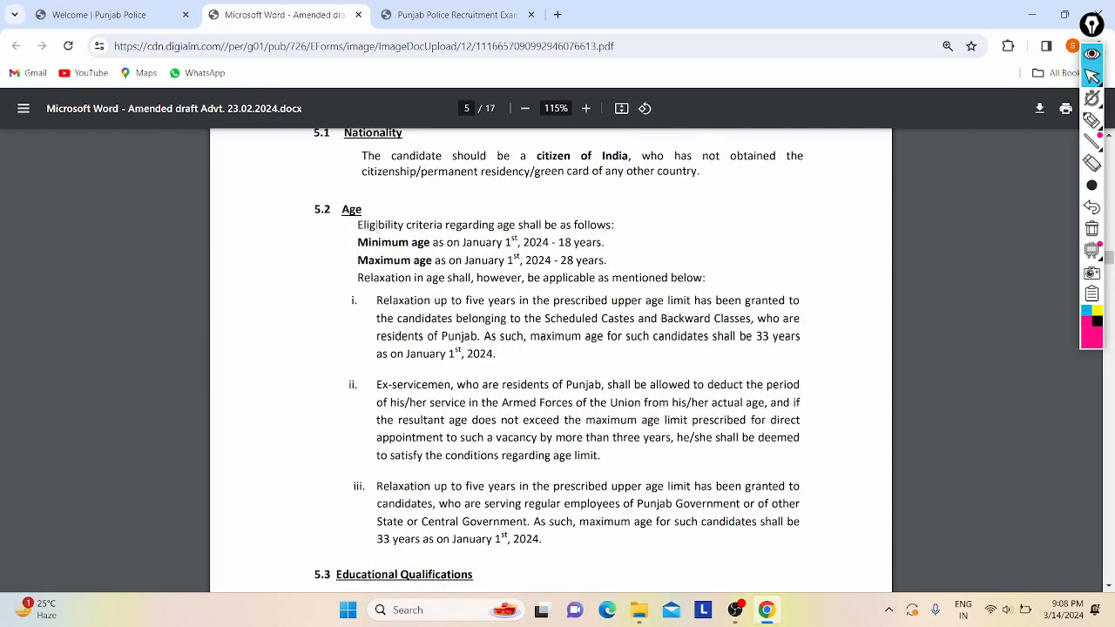
{"action": "left_click_drag", "start_coordinate": [377, 225], "coordinate": [627, 363]}
{"action": "left_click", "coordinate": [627, 363]}
{"action": "scroll", "coordinate": [628, 364], "scroll_direction": "down", "scroll_amount": 2}
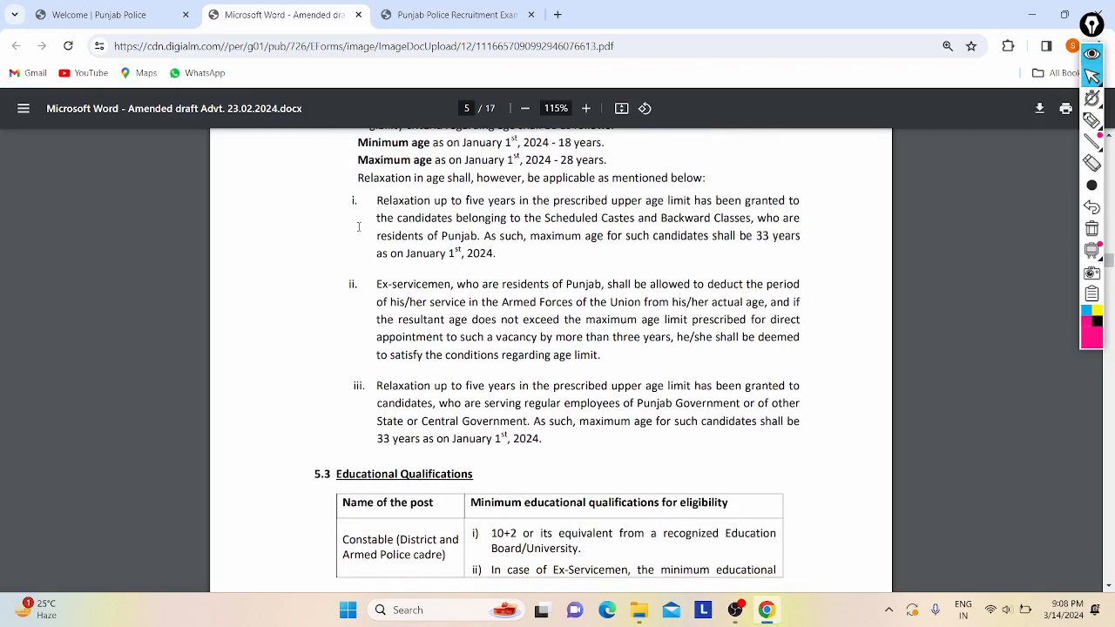
{"action": "scroll", "coordinate": [405, 253], "scroll_direction": "down", "scroll_amount": 5}
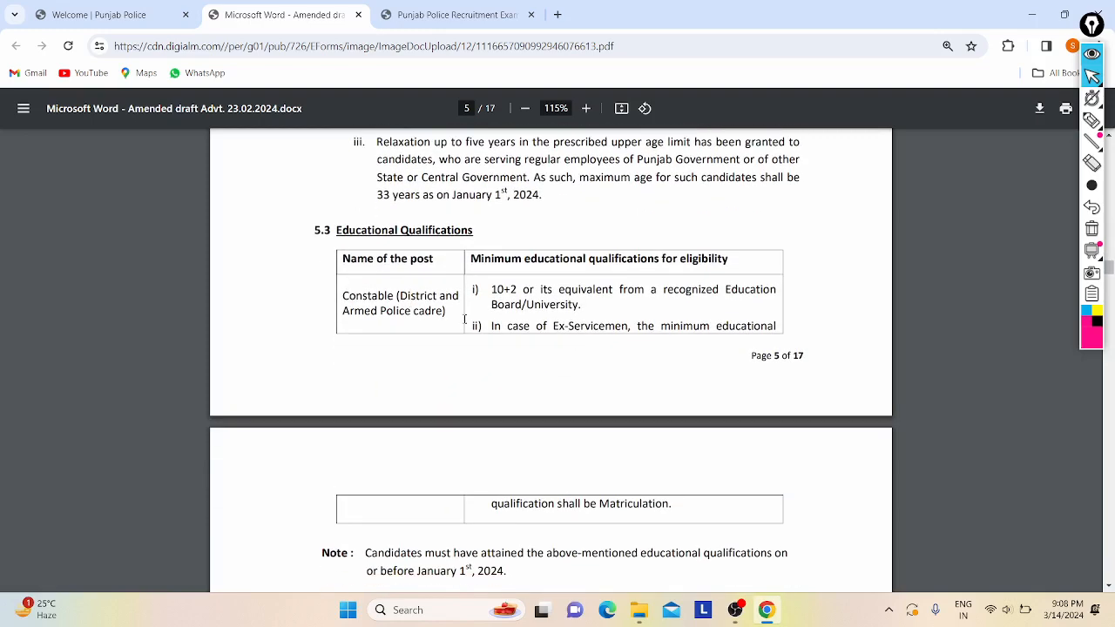
{"action": "mouse_move", "coordinate": [495, 294]}
{"action": "left_mouse_down"}
{"action": "mouse_move", "coordinate": [778, 293]}
{"action": "mouse_move", "coordinate": [416, 283]}
{"action": "mouse_move", "coordinate": [528, 343]}
{"action": "mouse_move", "coordinate": [579, 329]}
{"action": "mouse_move", "coordinate": [482, 289]}
{"action": "left_mouse_up"}
{"action": "left_click", "coordinate": [562, 266]}
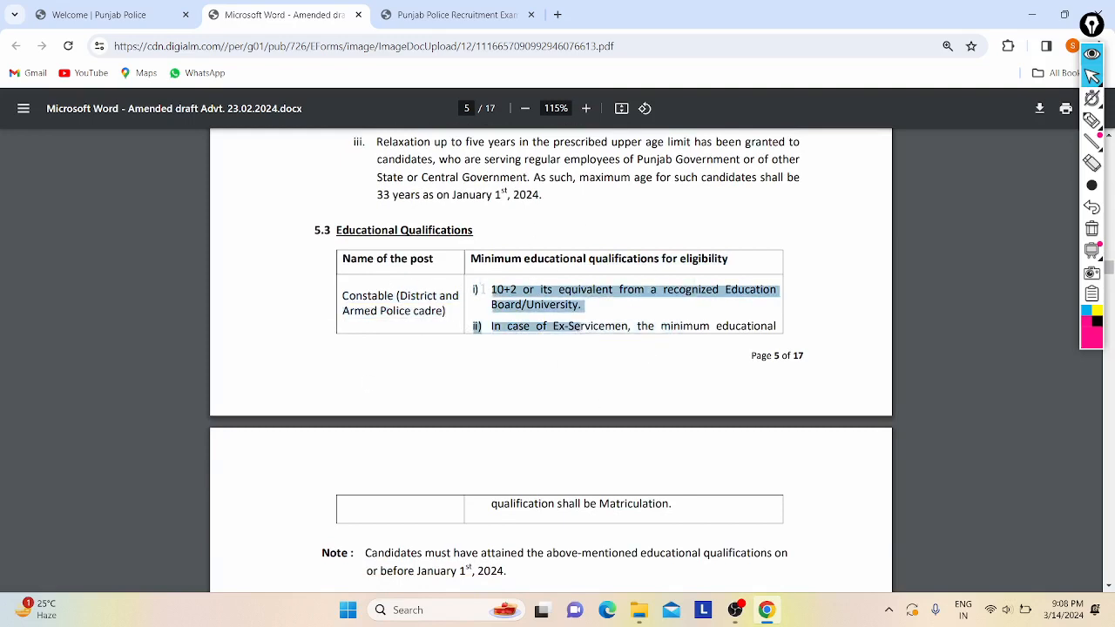
- Highlight the attainment note and the Mandatory Qualification matriculation and Punjabi wording while reading
{"action": "left_click", "coordinate": [482, 289]}
{"action": "scroll", "coordinate": [312, 316], "scroll_direction": "down", "scroll_amount": 3}
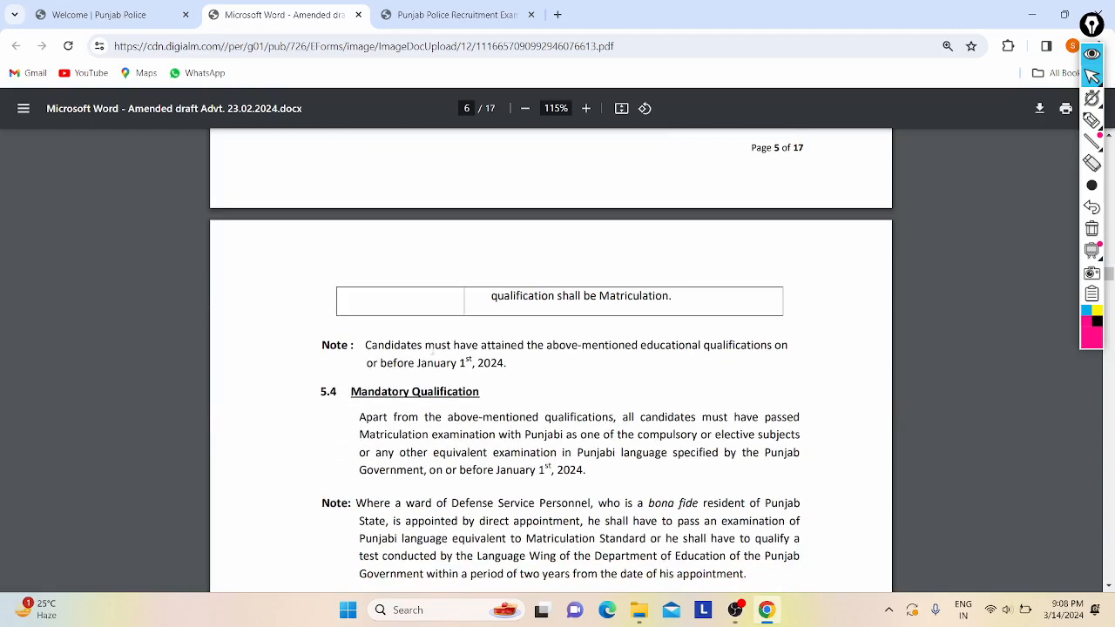
{"action": "left_click_drag", "start_coordinate": [427, 351], "coordinate": [502, 449]}
{"action": "left_click", "coordinate": [500, 447]}
{"action": "left_click_drag", "start_coordinate": [604, 419], "coordinate": [767, 419]}
{"action": "left_click", "coordinate": [767, 419]}
{"action": "left_click_drag", "start_coordinate": [414, 433], "coordinate": [692, 435]}
{"action": "left_click", "coordinate": [531, 441]}
{"action": "left_click", "coordinate": [690, 436]}
{"action": "left_click_drag", "start_coordinate": [476, 450], "coordinate": [605, 452]}
{"action": "left_click", "coordinate": [608, 451]}
- Revisit section 5.4, then scroll down through section 6 Selection Process to the Stage-I test
{"action": "scroll", "coordinate": [607, 451], "scroll_direction": "up", "scroll_amount": 3}
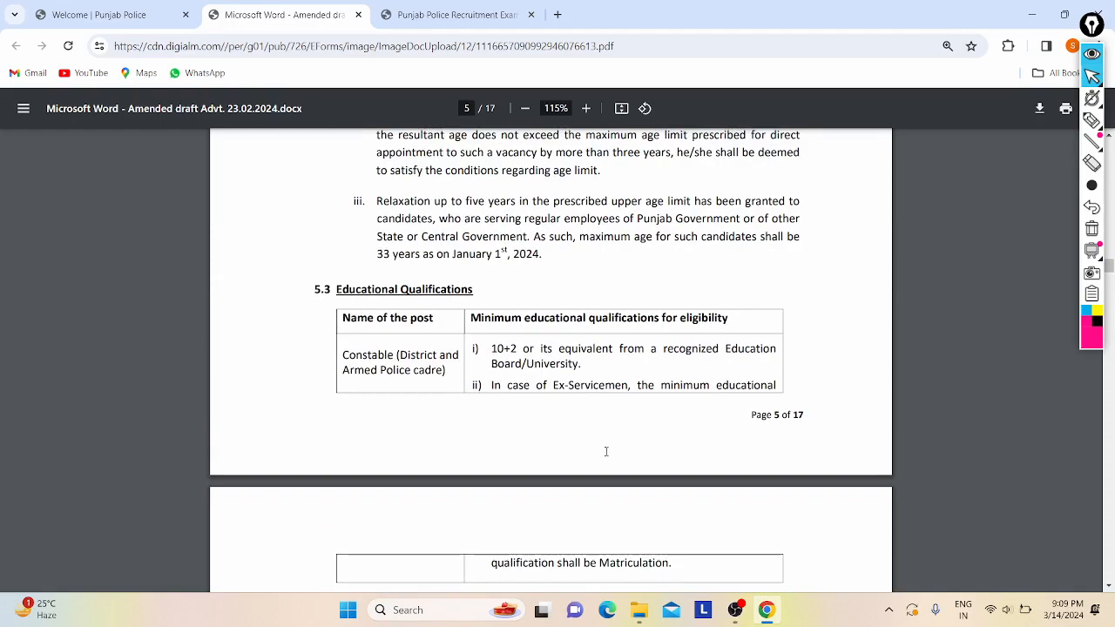
{"action": "scroll", "coordinate": [606, 452], "scroll_direction": "down", "scroll_amount": 5}
{"action": "scroll", "coordinate": [540, 412], "scroll_direction": "up", "scroll_amount": 2}
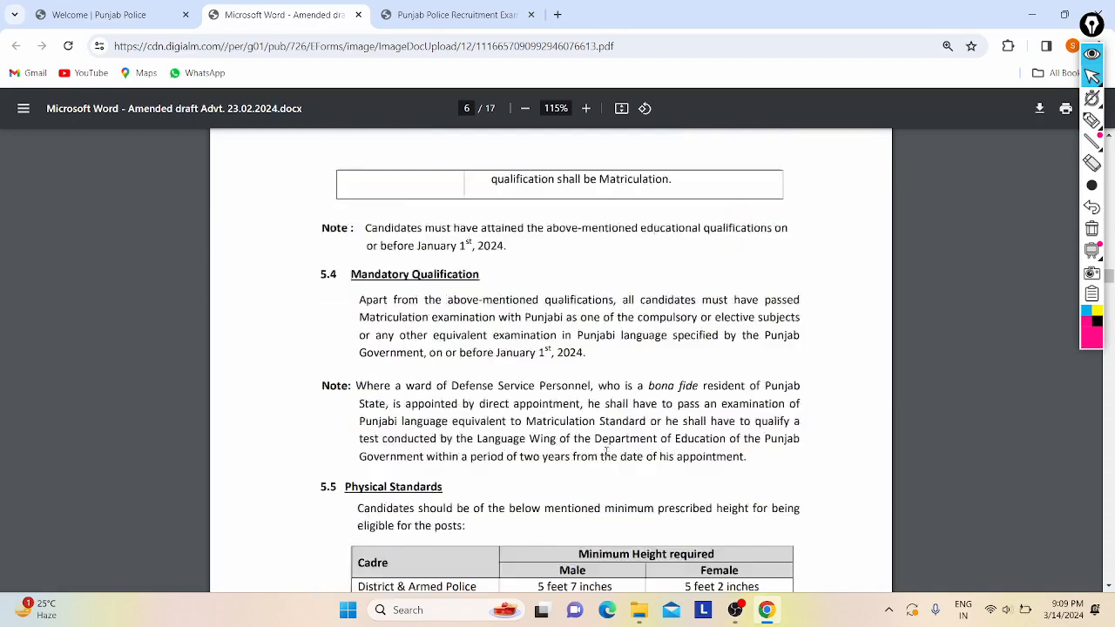
{"action": "left_click_drag", "start_coordinate": [380, 396], "coordinate": [580, 341]}
{"action": "left_click", "coordinate": [637, 373]}
{"action": "scroll", "coordinate": [639, 373], "scroll_direction": "down", "scroll_amount": 3}
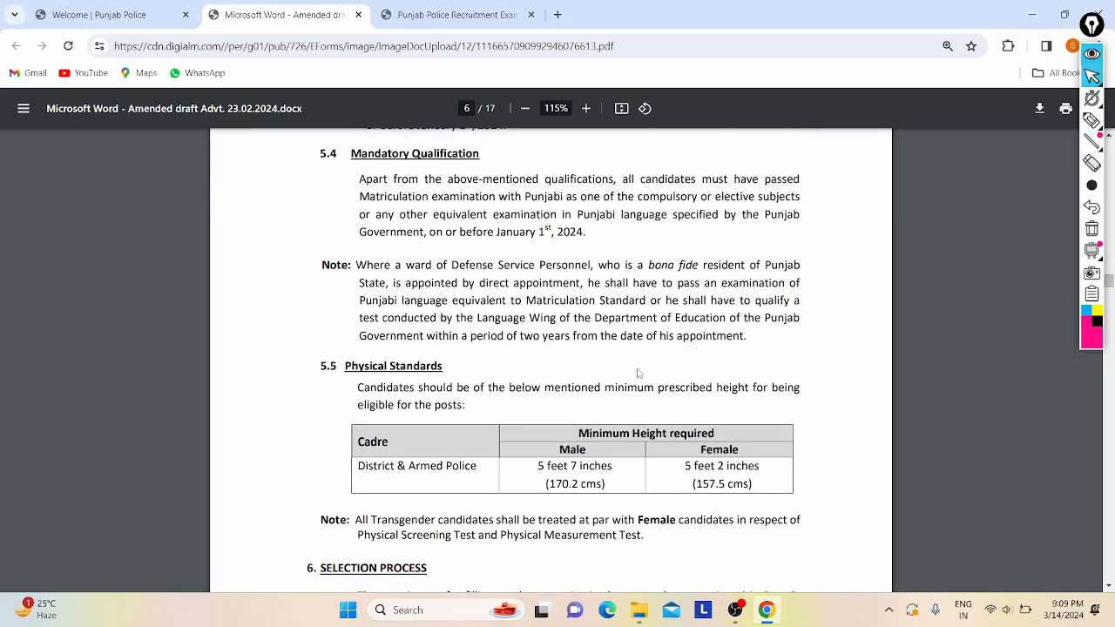
{"action": "scroll", "coordinate": [636, 373], "scroll_direction": "up", "scroll_amount": 2}
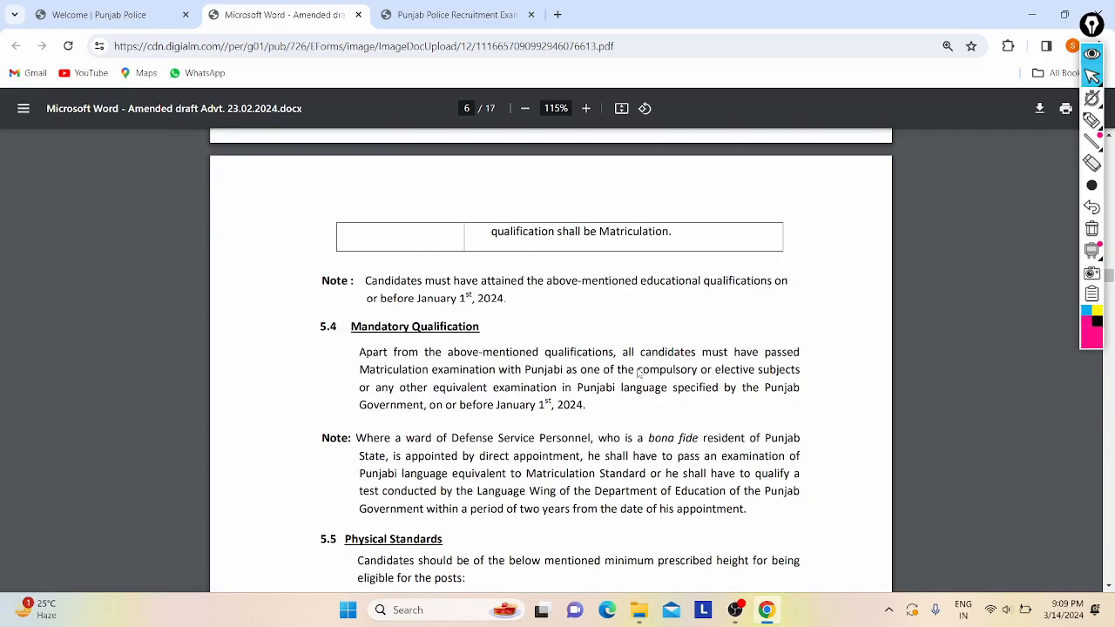
{"action": "scroll", "coordinate": [636, 373], "scroll_direction": "up", "scroll_amount": 3}
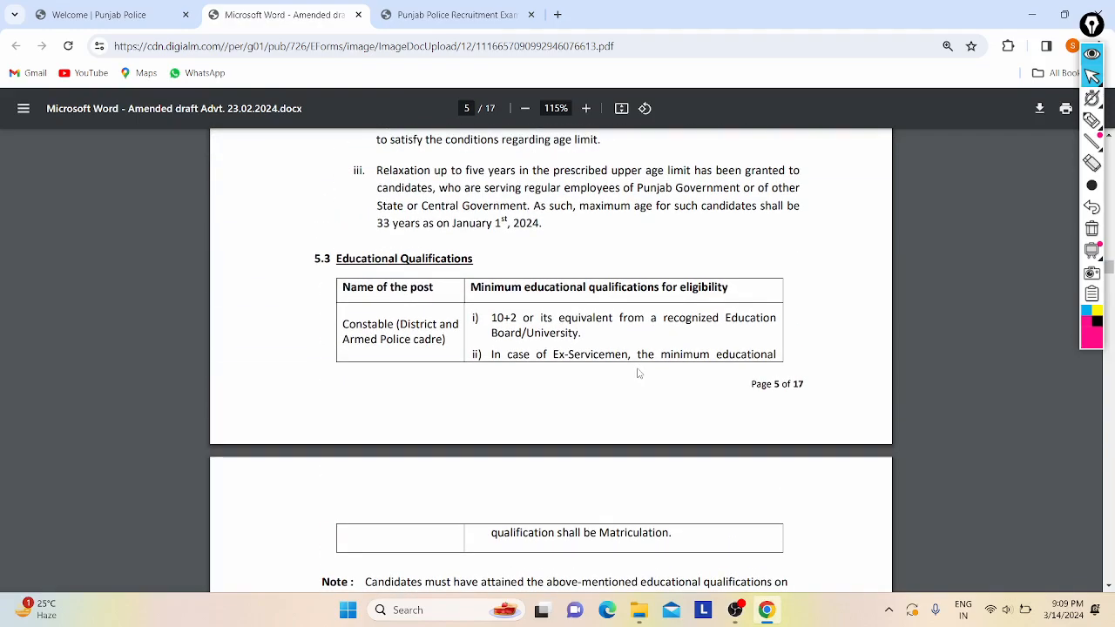
{"action": "scroll", "coordinate": [638, 373], "scroll_direction": "down", "scroll_amount": 5}
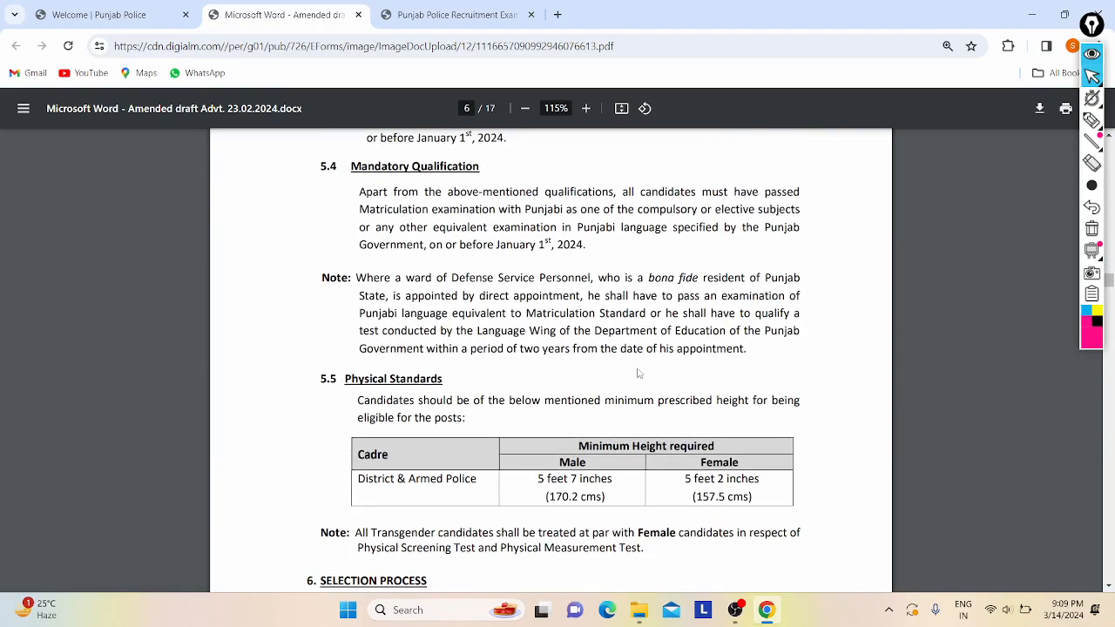
{"action": "scroll", "coordinate": [601, 365], "scroll_direction": "down", "scroll_amount": 8}
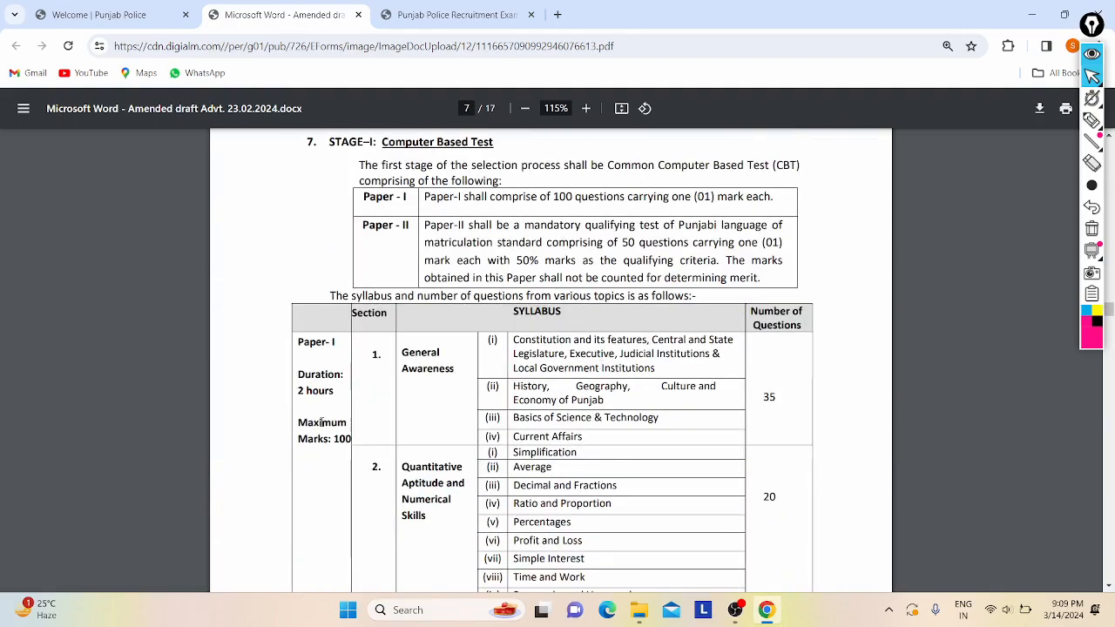
- Skim to the advertisement's last page, return to the cover at 170%, then switch to the registration tab
{"action": "scroll", "coordinate": [647, 301], "scroll_direction": "down", "scroll_amount": 3}
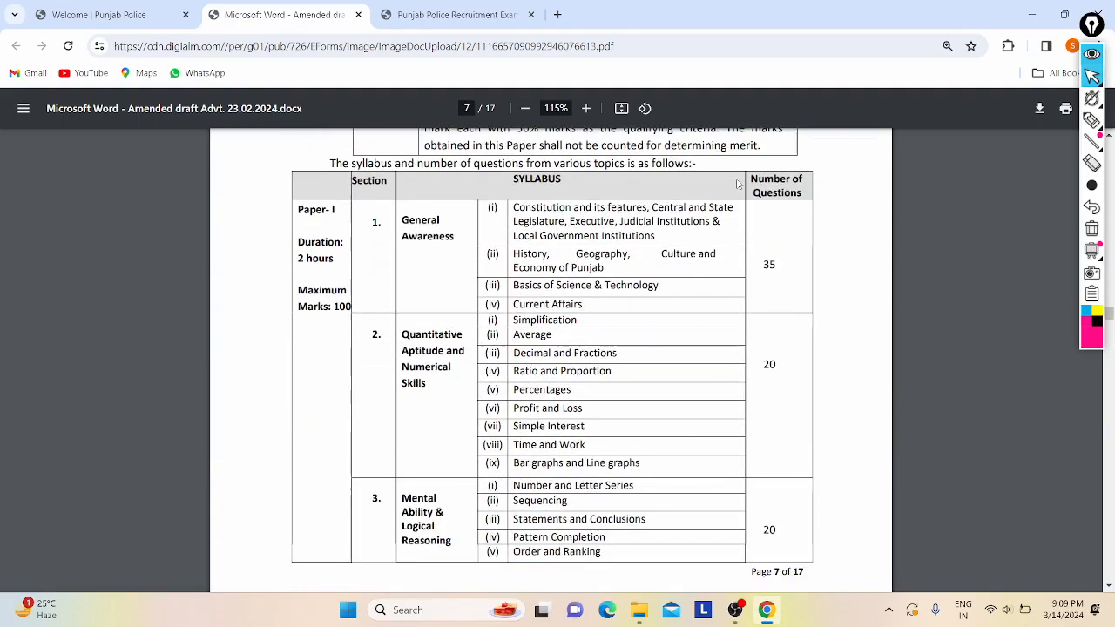
{"action": "scroll", "coordinate": [647, 301], "scroll_direction": "down", "scroll_amount": 20}
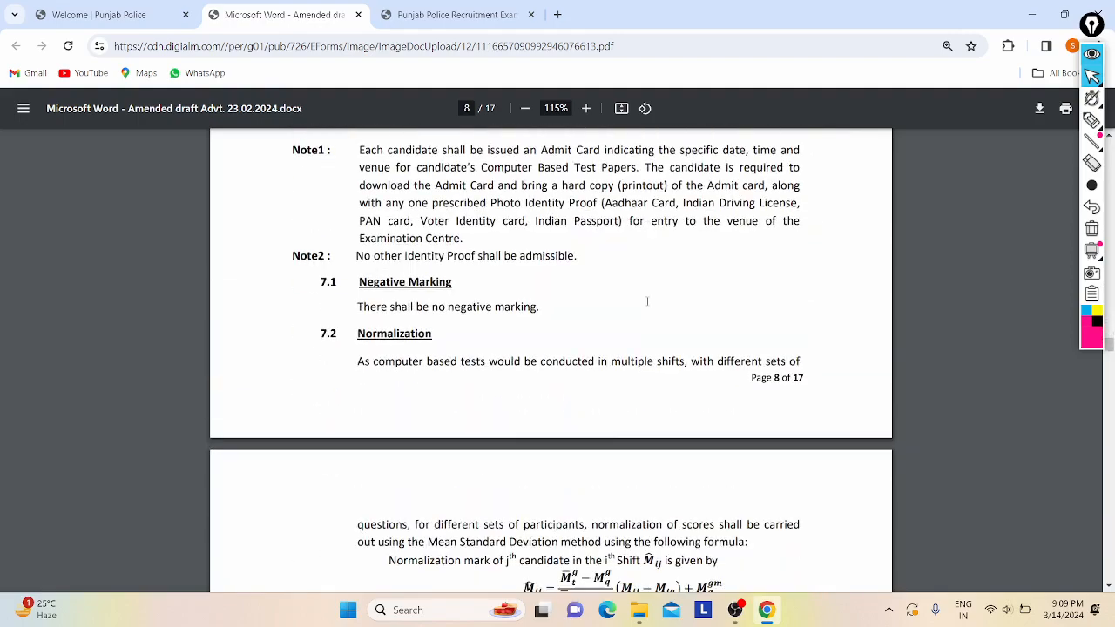
{"action": "scroll", "coordinate": [648, 301], "scroll_direction": "down", "scroll_amount": 20}
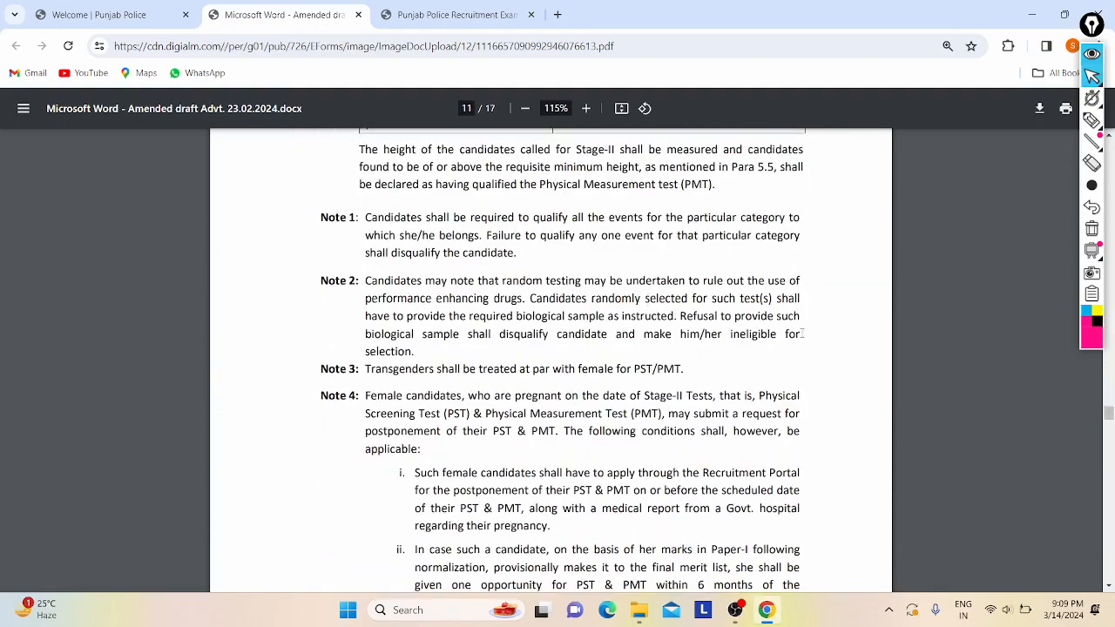
{"action": "key", "text": "End"}
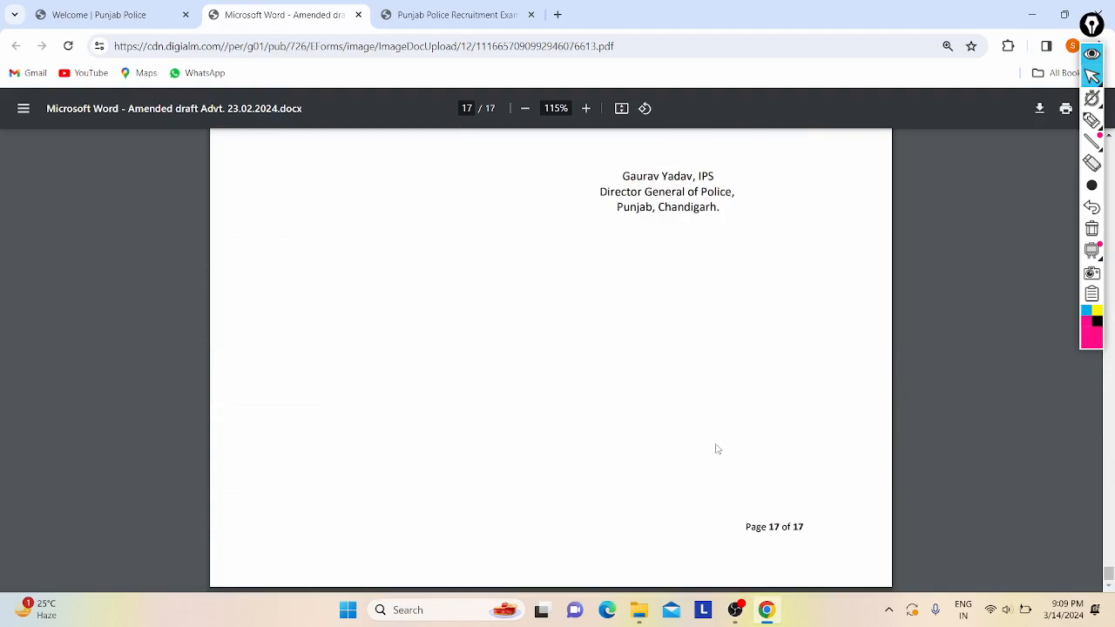
{"action": "scroll", "coordinate": [722, 450], "scroll_direction": "up", "scroll_amount": 2}
{"action": "key", "text": "Home"}
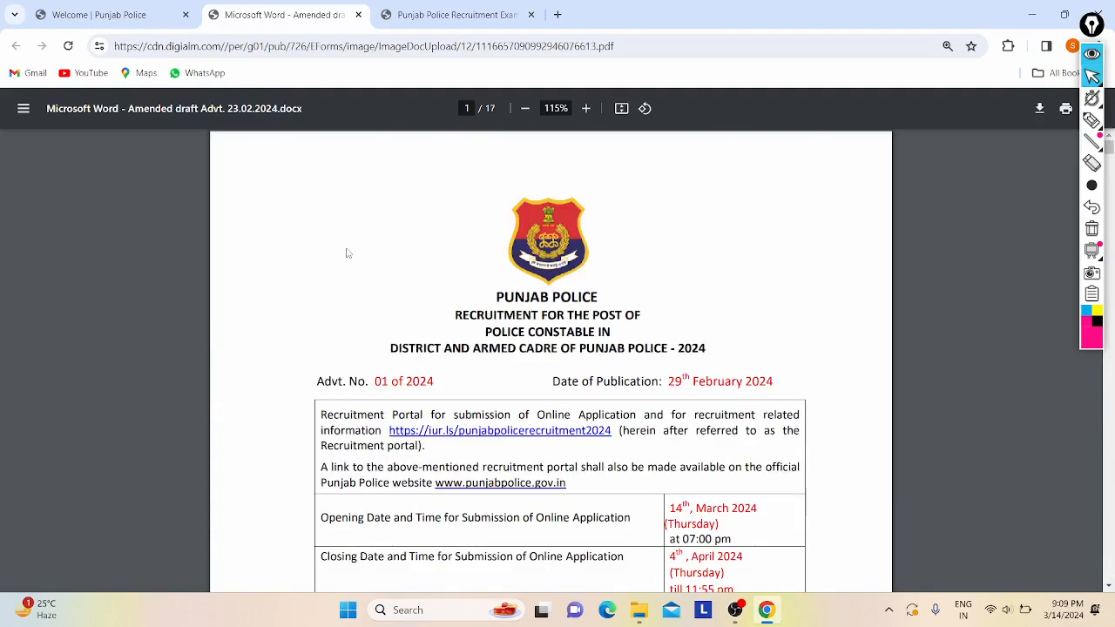
{"action": "scroll", "coordinate": [346, 252], "scroll_direction": "up", "scroll_amount": 4}
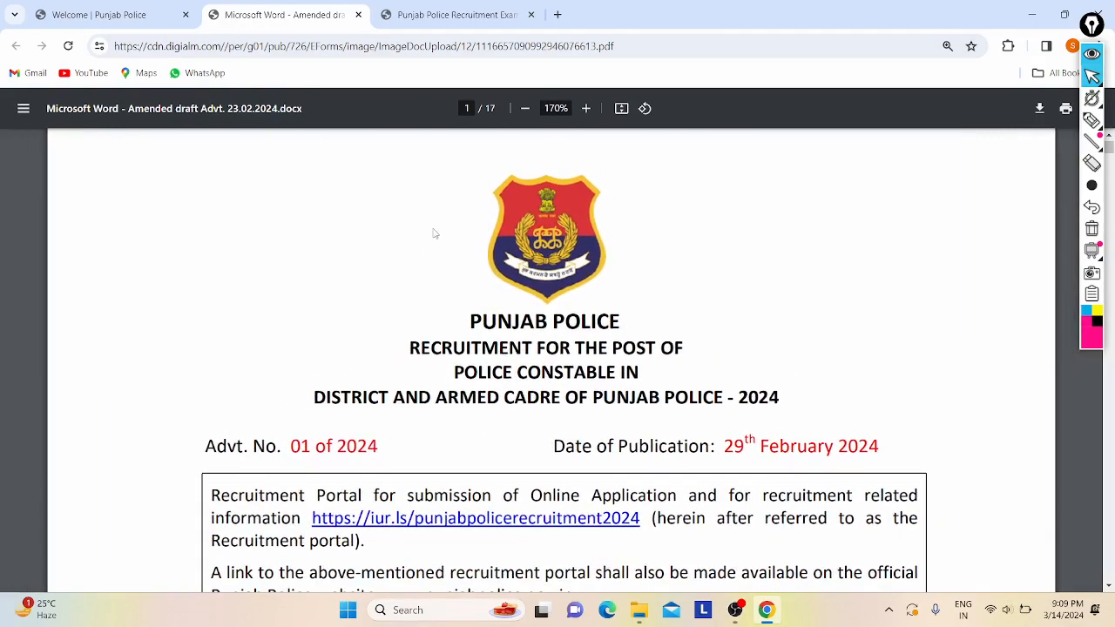
{"action": "scroll", "coordinate": [435, 233], "scroll_direction": "up", "scroll_amount": 1}
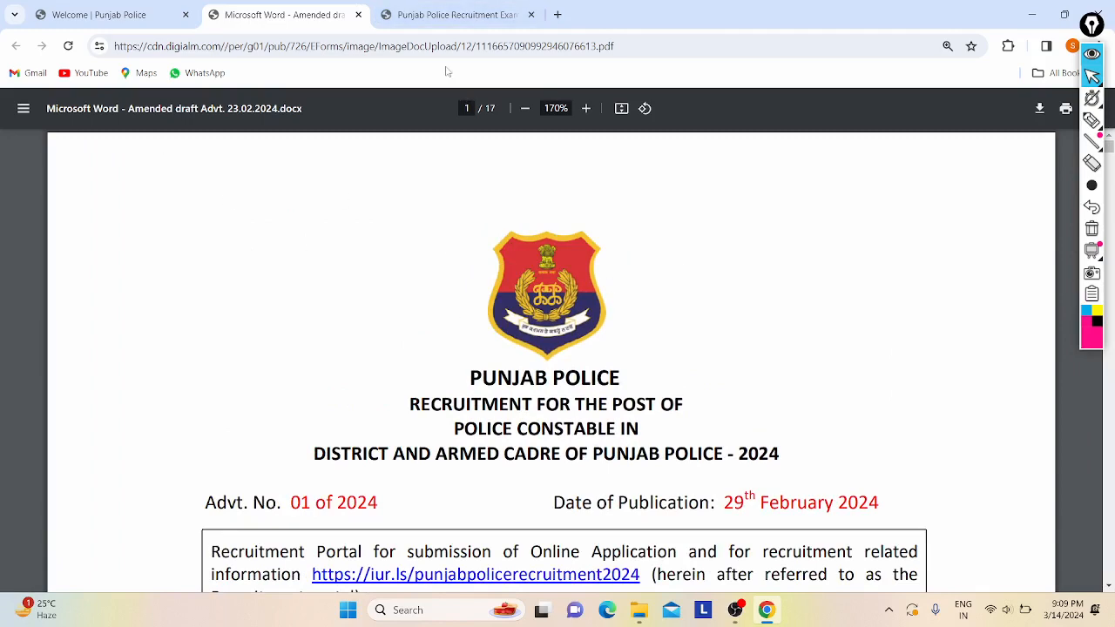
{"action": "left_click", "coordinate": [453, 19]}
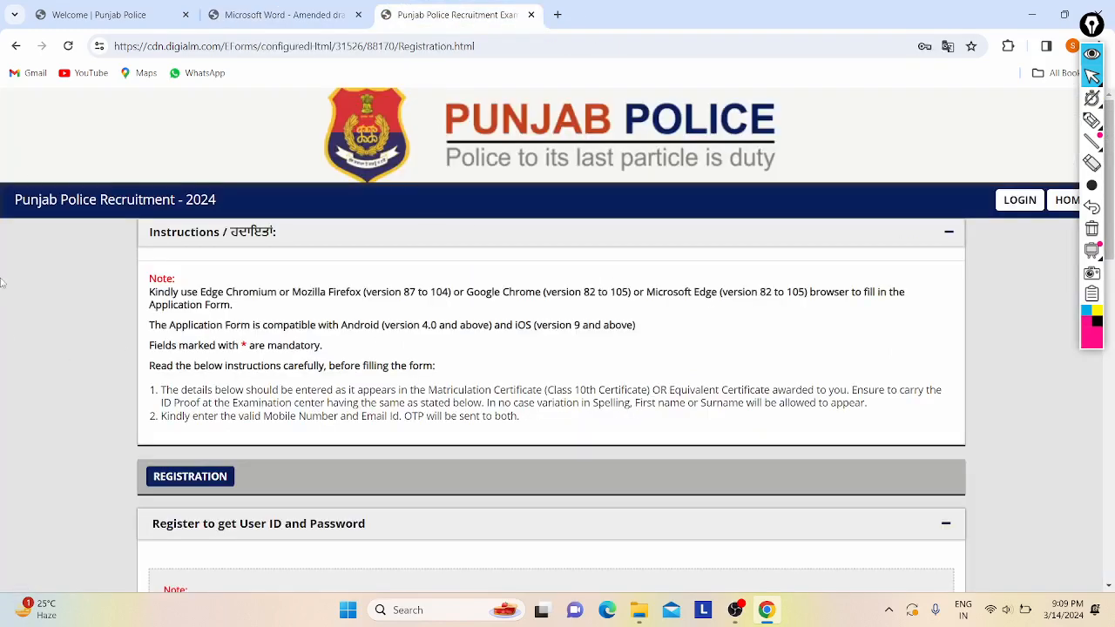
- Enter the candidate's first name and surname, leaving the Middle Name box empty
{"action": "scroll", "coordinate": [126, 204], "scroll_direction": "up", "scroll_amount": 2}
{"action": "scroll", "coordinate": [267, 230], "scroll_direction": "down", "scroll_amount": 2}
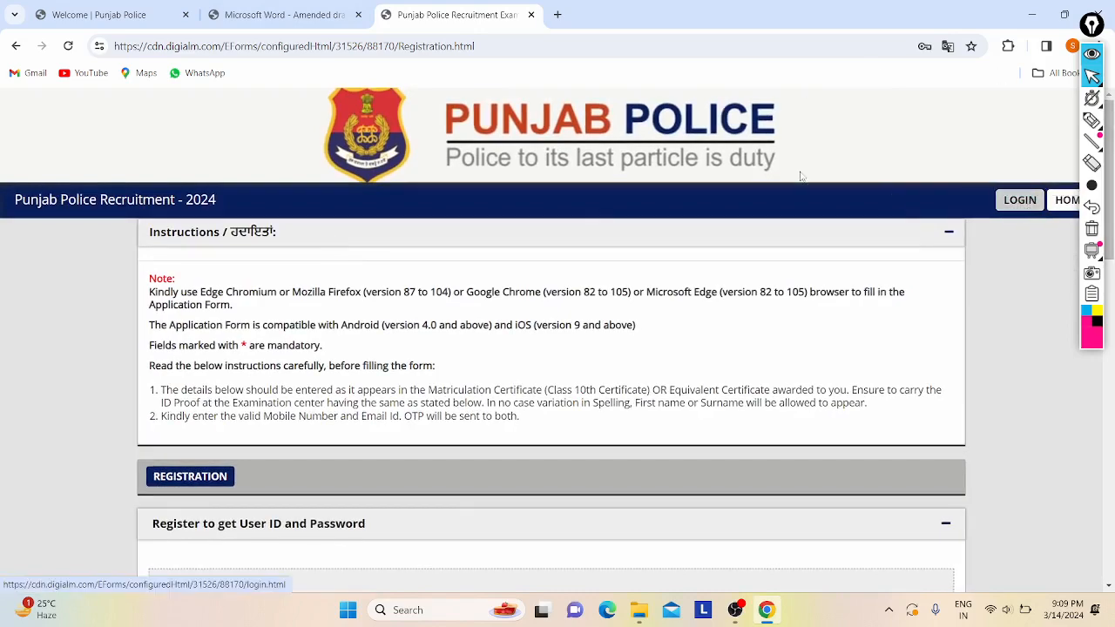
{"action": "scroll", "coordinate": [312, 235], "scroll_direction": "down", "scroll_amount": 3}
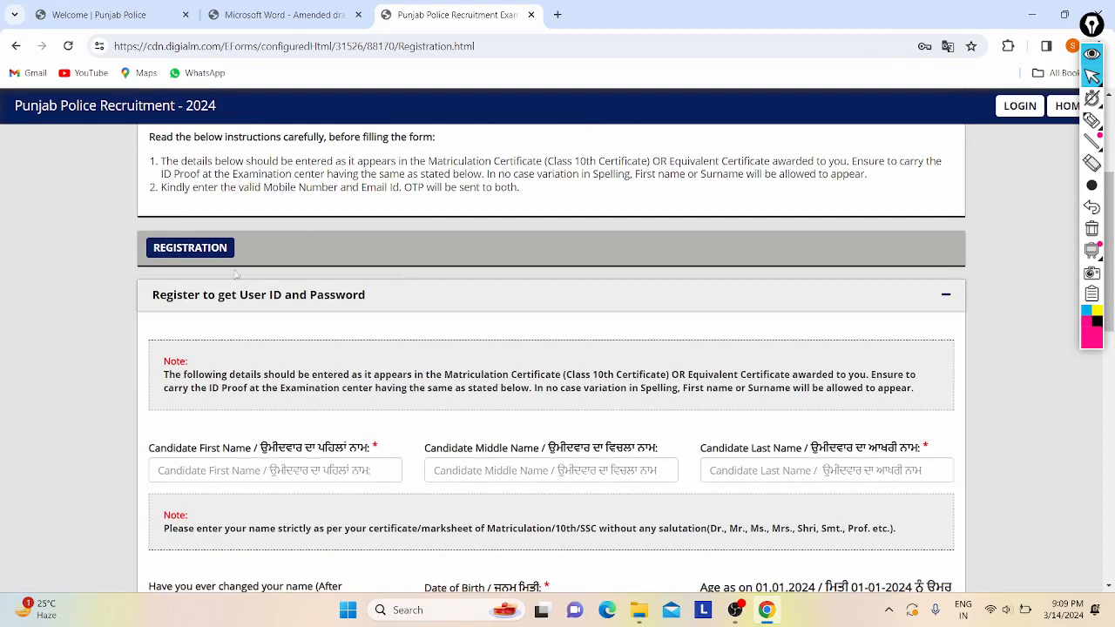
{"action": "scroll", "coordinate": [332, 258], "scroll_direction": "down", "scroll_amount": 3}
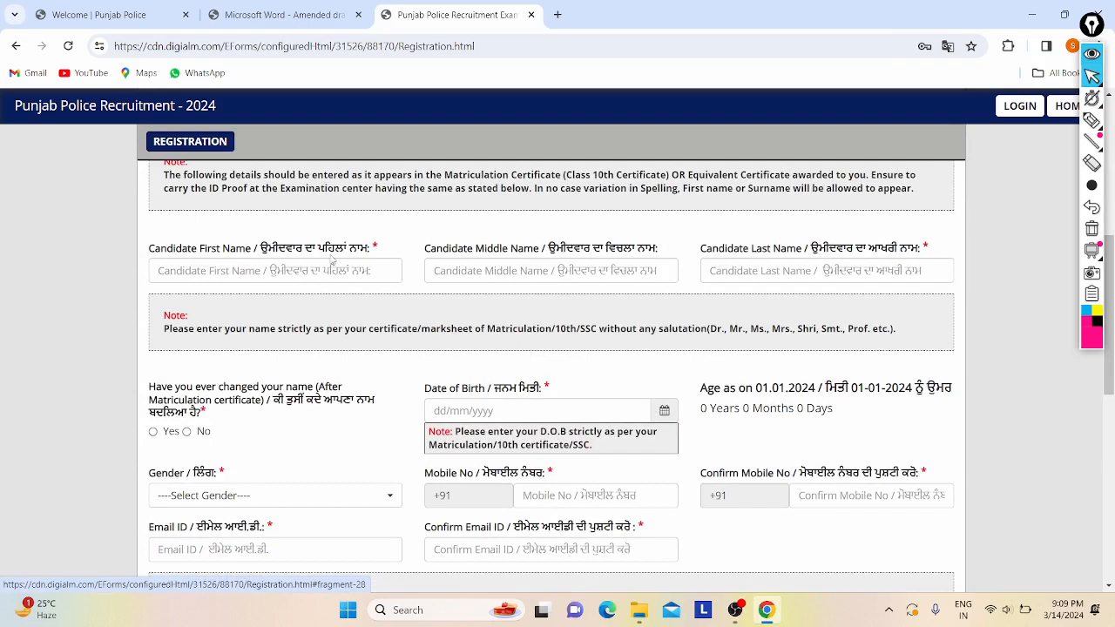
{"action": "left_click", "coordinate": [192, 268]}
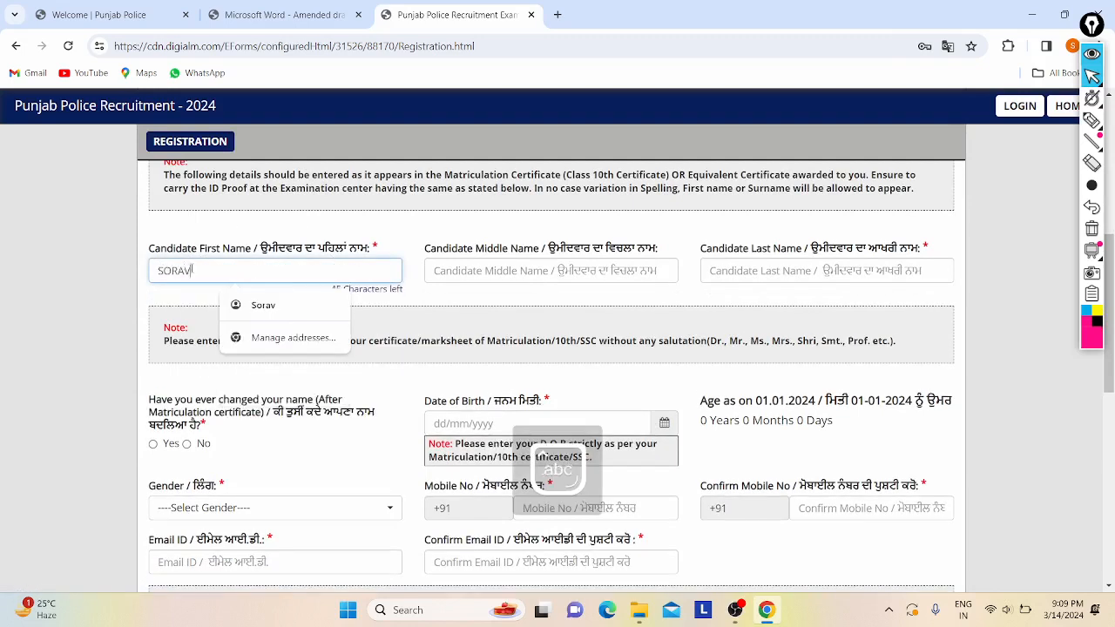
{"action": "left_click", "coordinate": [517, 271]}
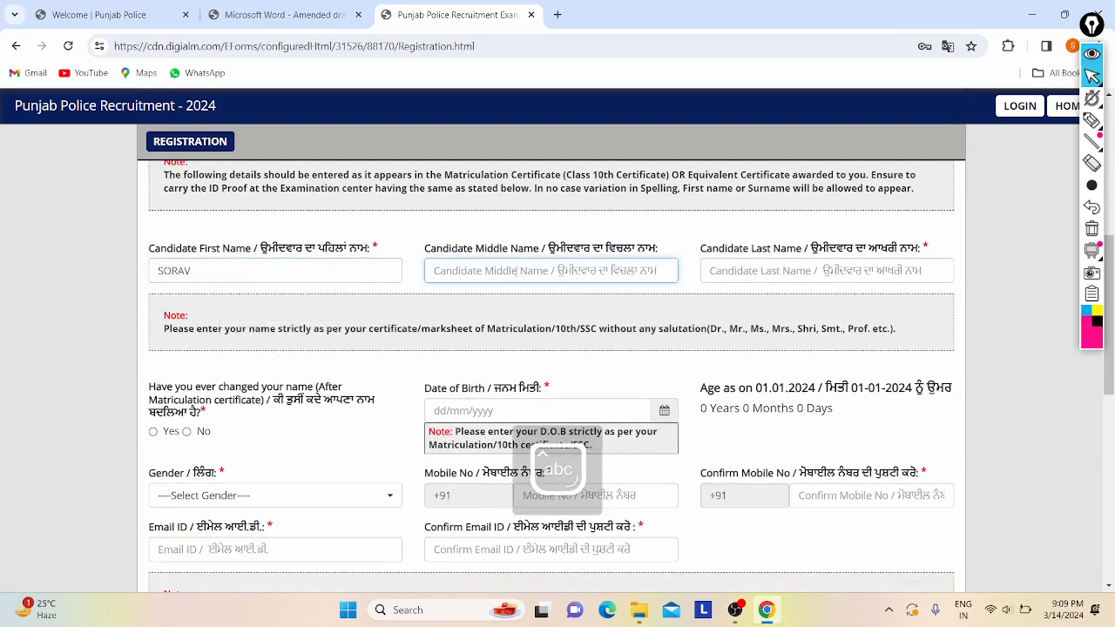
{"action": "left_click", "coordinate": [775, 272]}
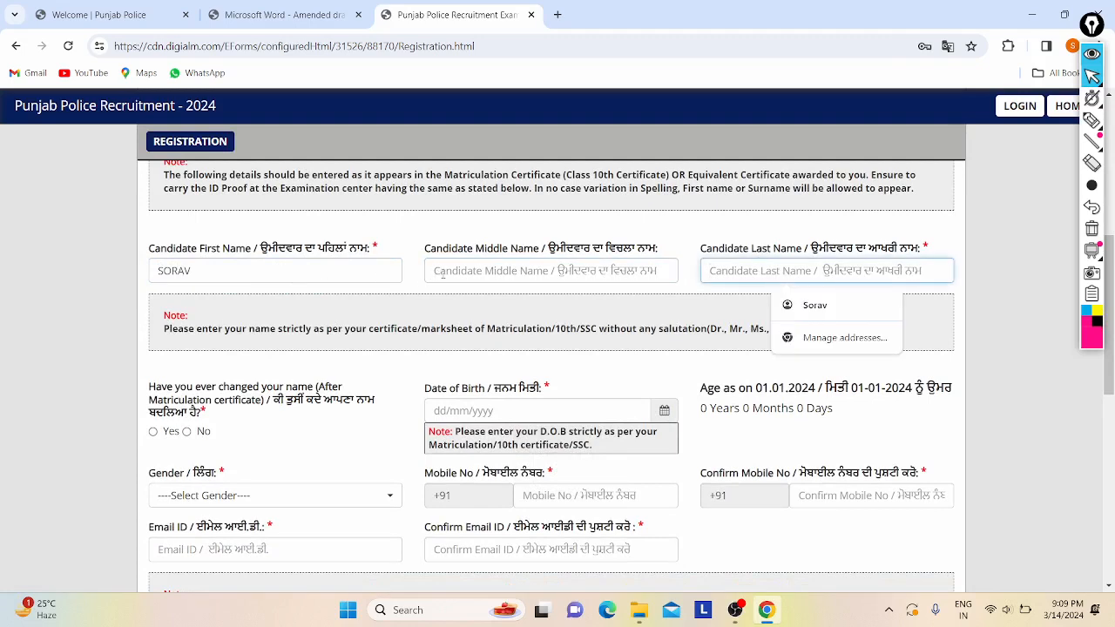
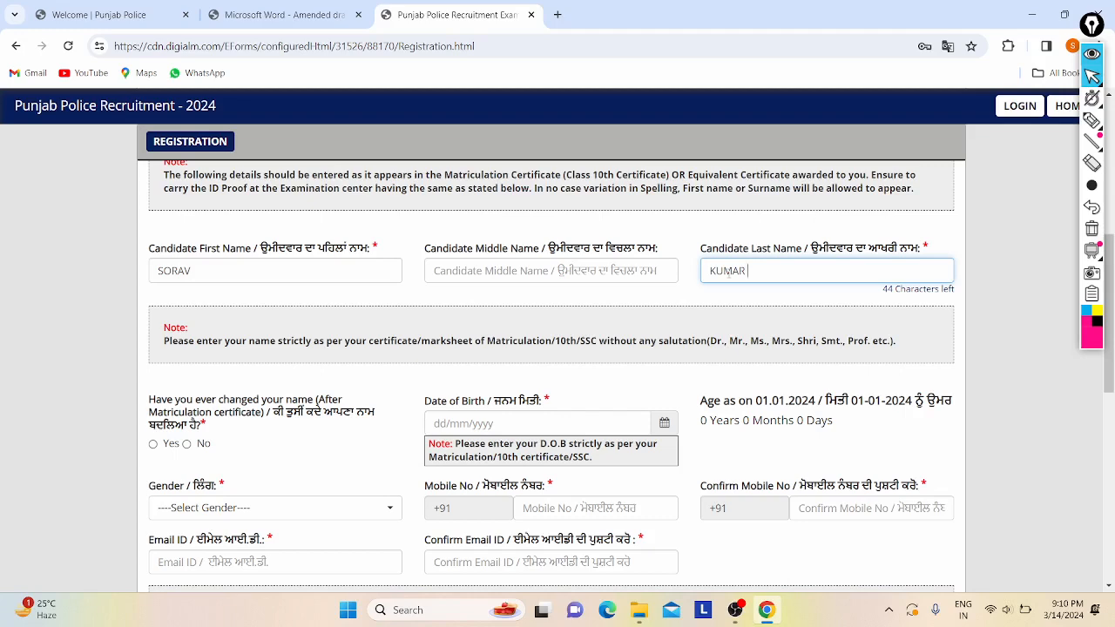
{"action": "scroll", "coordinate": [358, 306], "scroll_direction": "down", "scroll_amount": 1}
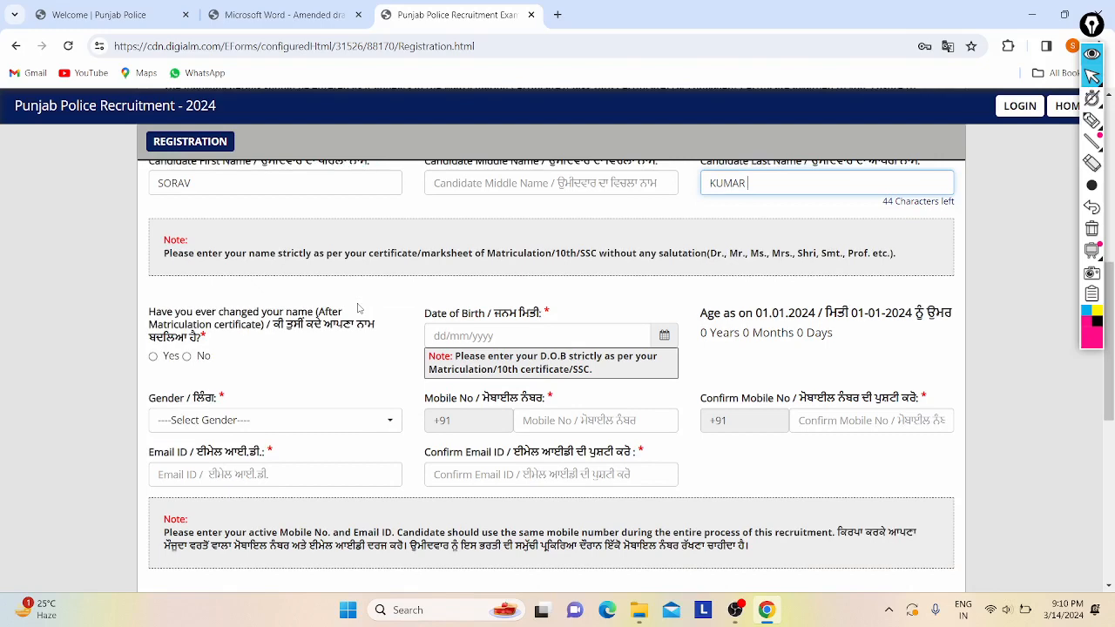
{"action": "scroll", "coordinate": [205, 270], "scroll_direction": "up", "scroll_amount": 1}
{"action": "scroll", "coordinate": [217, 288], "scroll_direction": "down", "scroll_amount": 2}
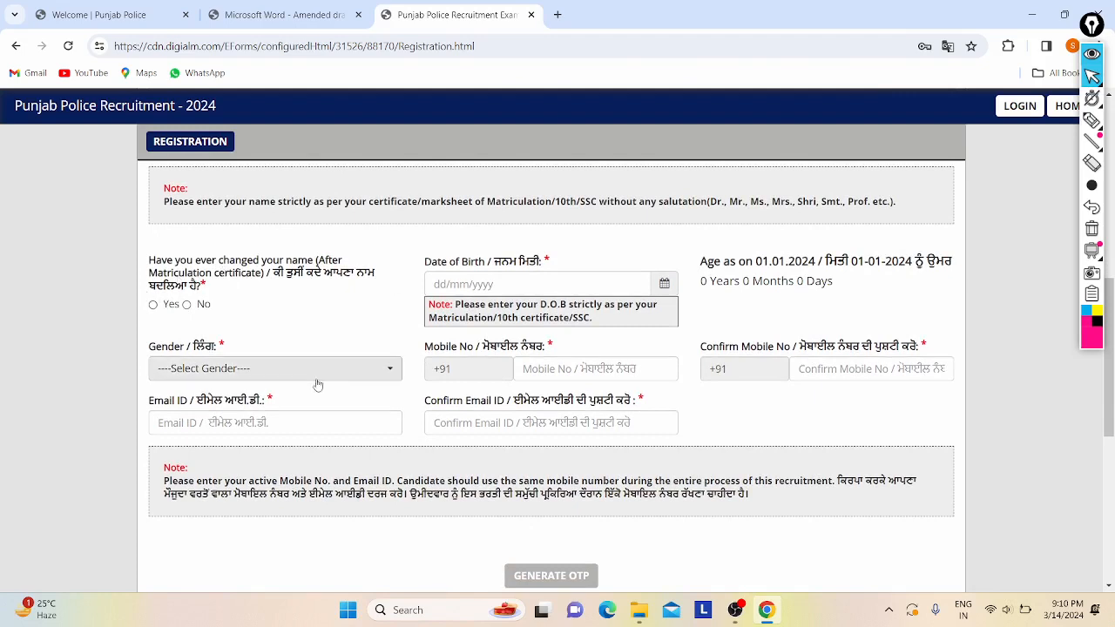
{"action": "scroll", "coordinate": [185, 300], "scroll_direction": "down", "scroll_amount": 1}
- Answer No to name change, set date of birth to 01/01/2001, and switch to the advertisement PDF
{"action": "left_click", "coordinate": [186, 292]}
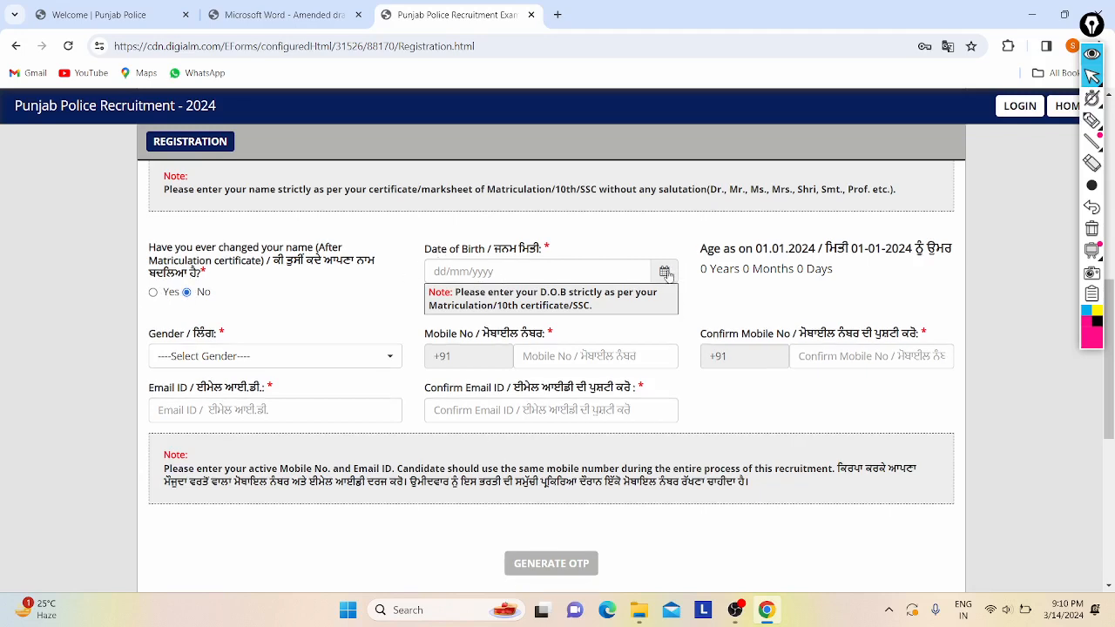
{"action": "left_click", "coordinate": [665, 272]}
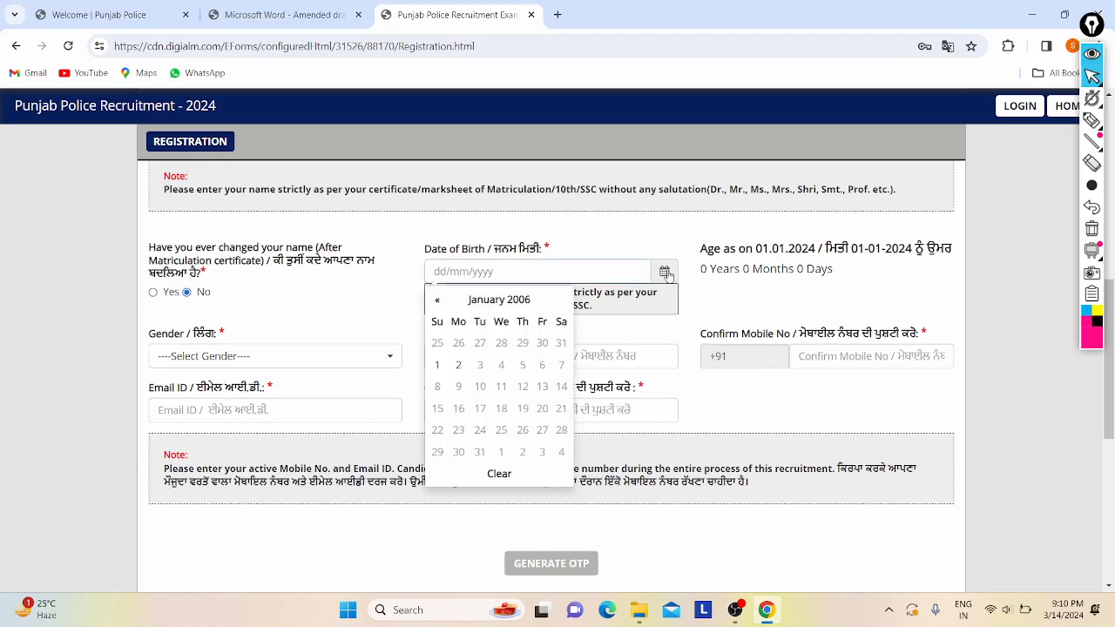
{"action": "left_click", "coordinate": [522, 300]}
{"action": "left_click", "coordinate": [489, 301]}
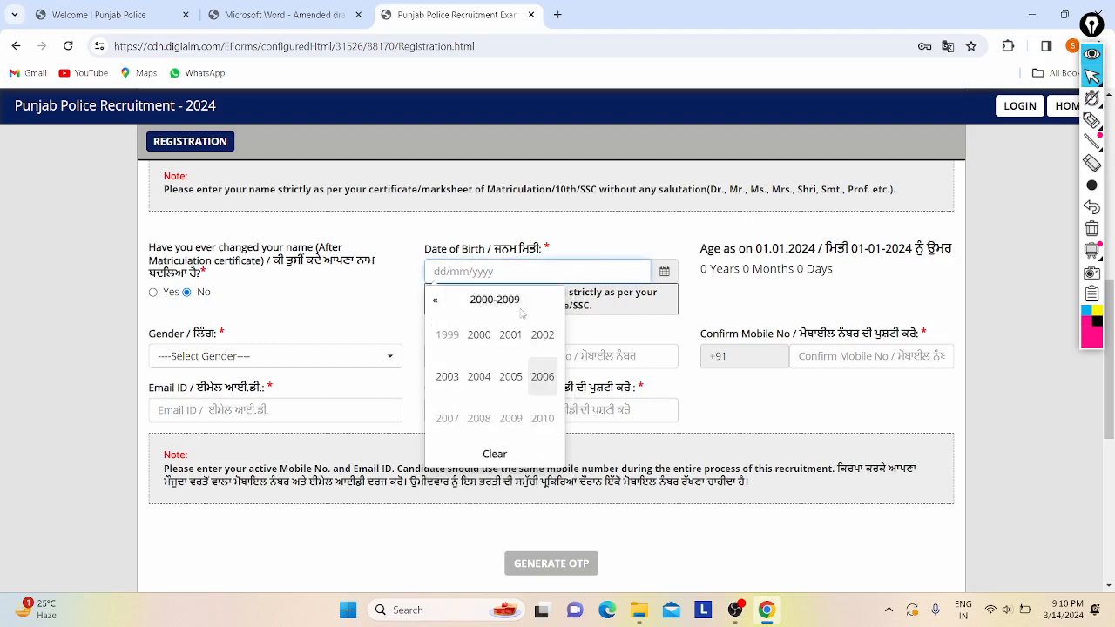
{"action": "left_click", "coordinate": [520, 340]}
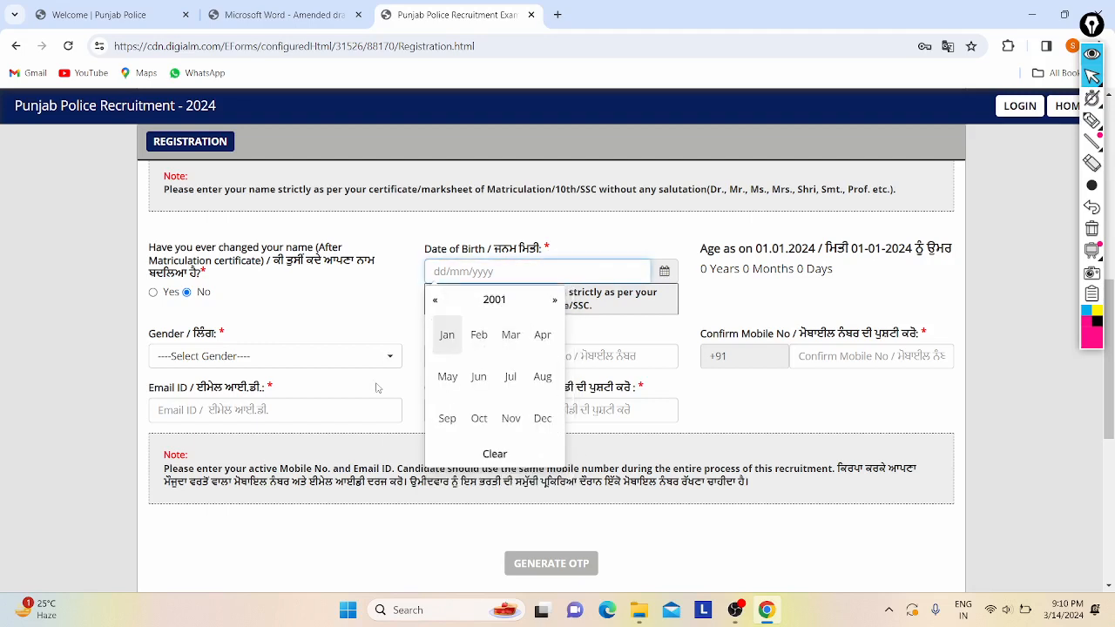
{"action": "left_click", "coordinate": [451, 343]}
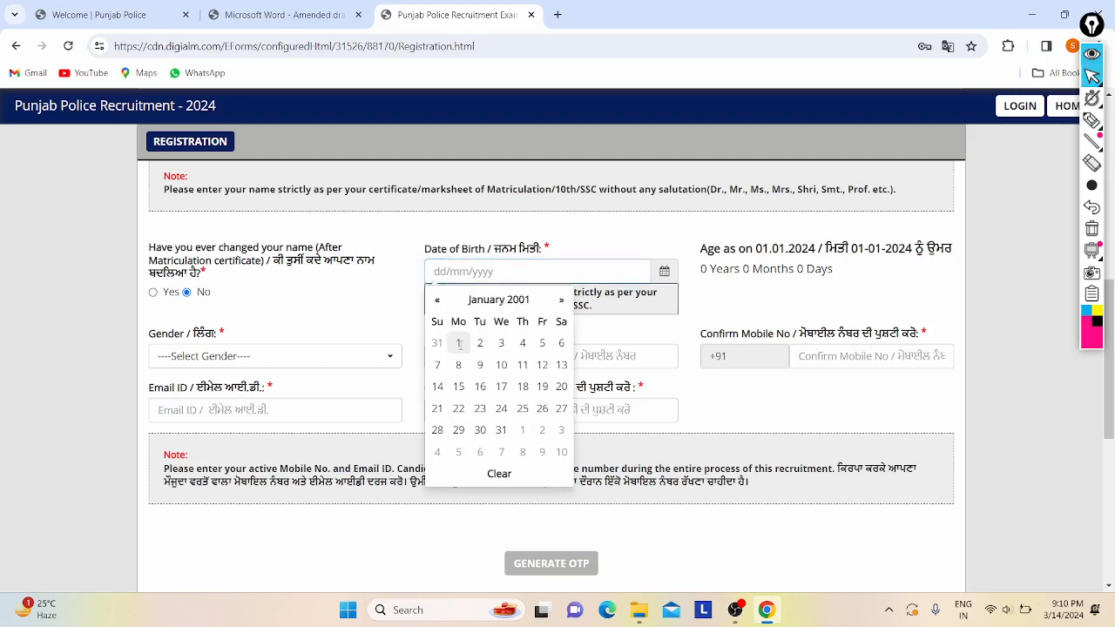
{"action": "left_click", "coordinate": [454, 343]}
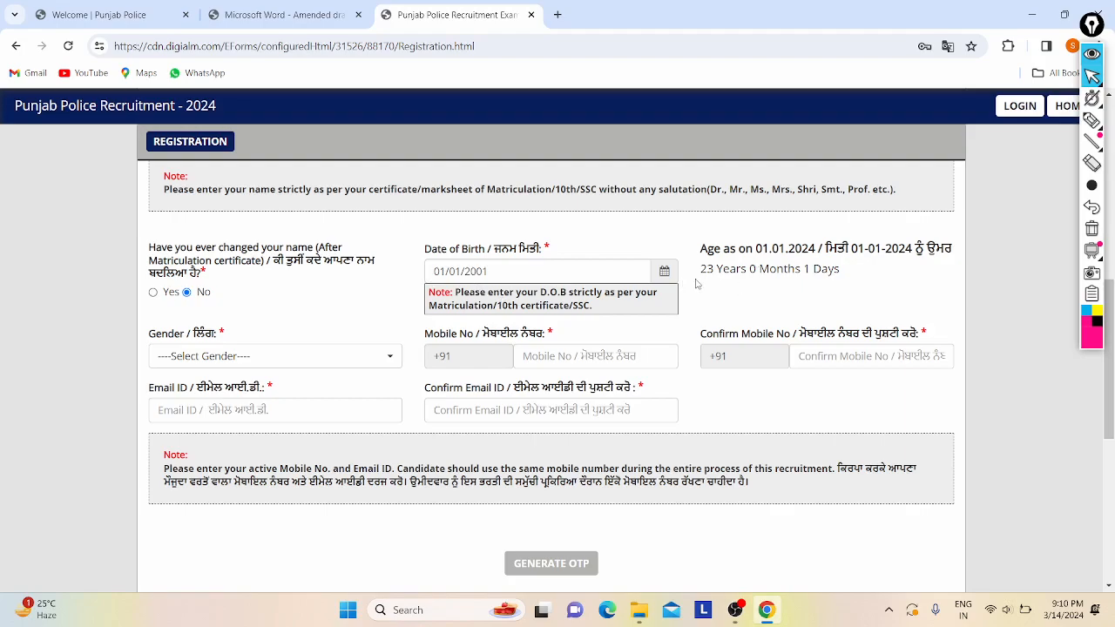
{"action": "left_click", "coordinate": [279, 15]}
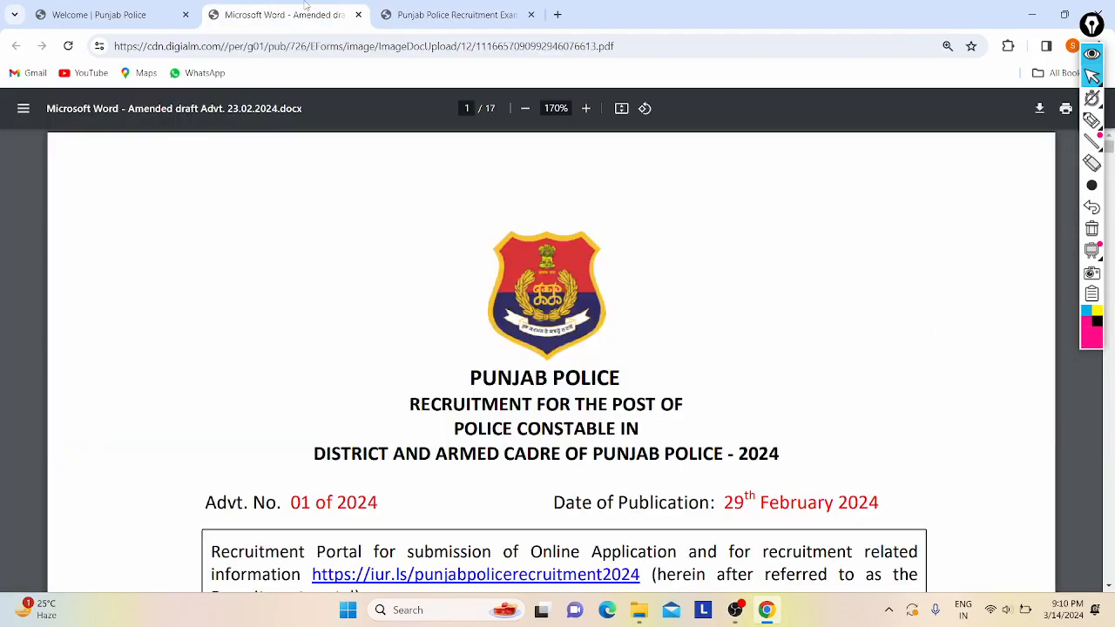
- Return from the advertisement PDF to the form, which shows age 23 Years 0 Months 1 Days
{"action": "scroll", "coordinate": [450, 389], "scroll_direction": "down", "scroll_amount": 10}
{"action": "scroll", "coordinate": [462, 261], "scroll_direction": "up", "scroll_amount": 10}
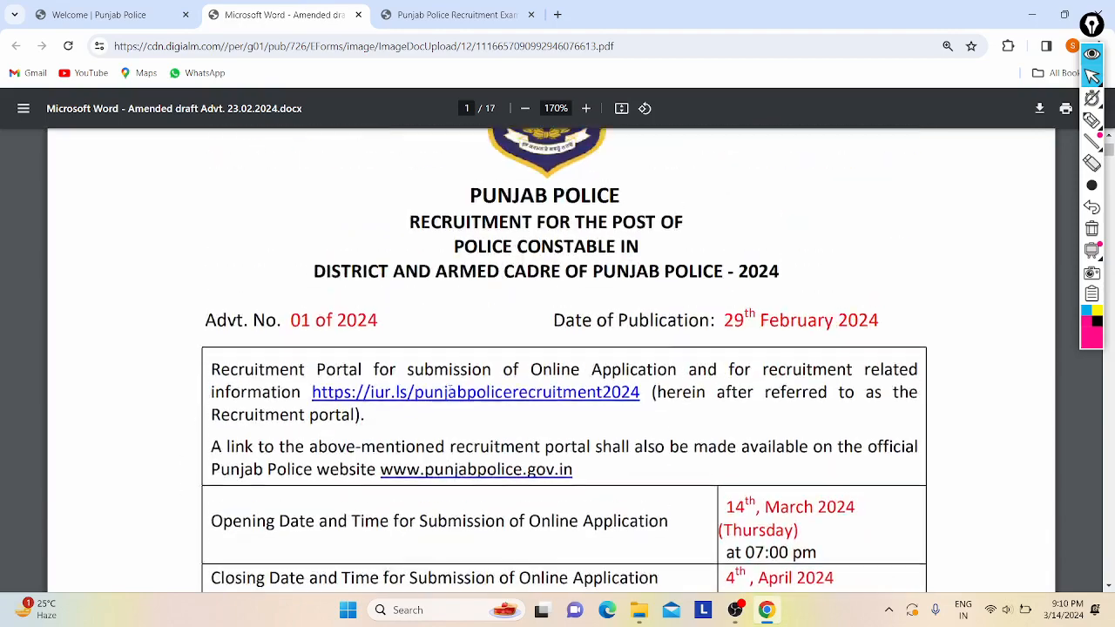
{"action": "left_click", "coordinate": [442, 7]}
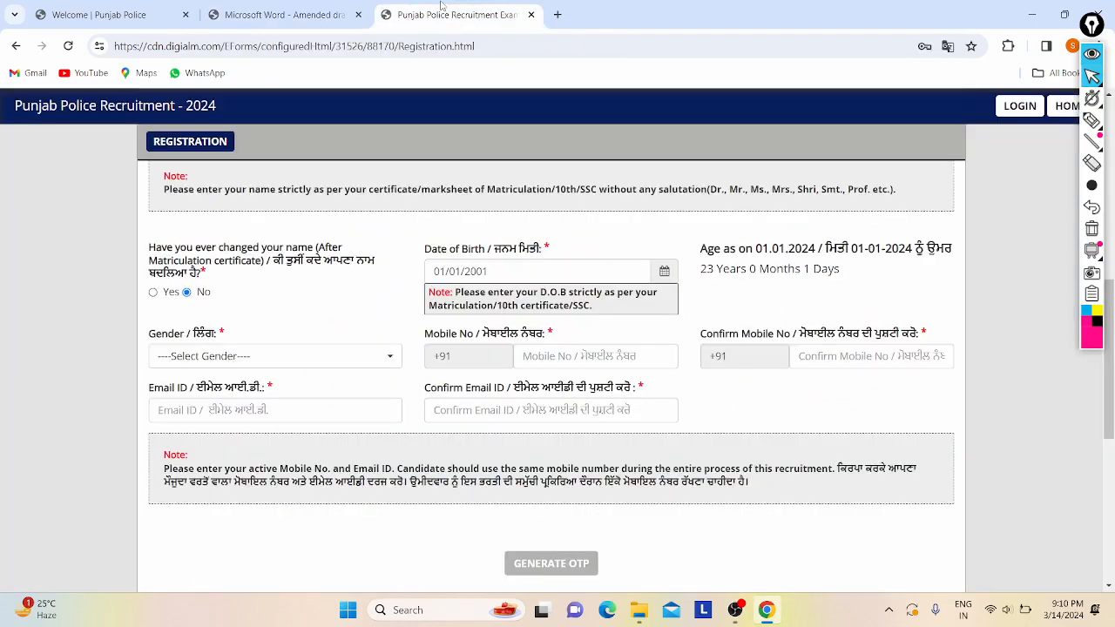
{"action": "scroll", "coordinate": [792, 210], "scroll_direction": "down", "scroll_amount": 1}
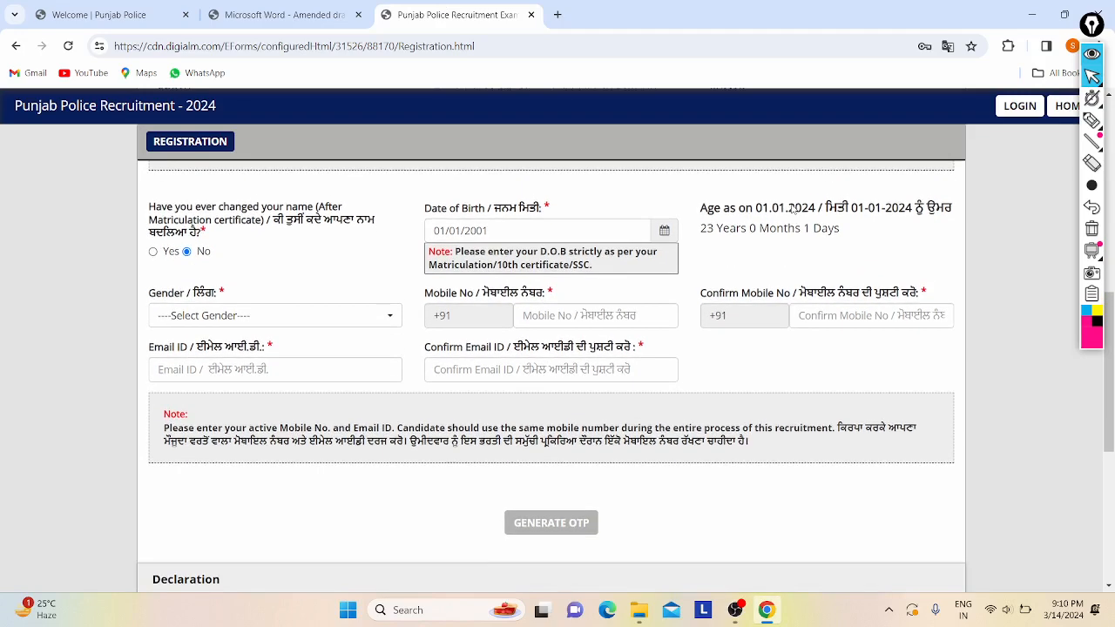
{"action": "scroll", "coordinate": [792, 210], "scroll_direction": "up", "scroll_amount": 1}
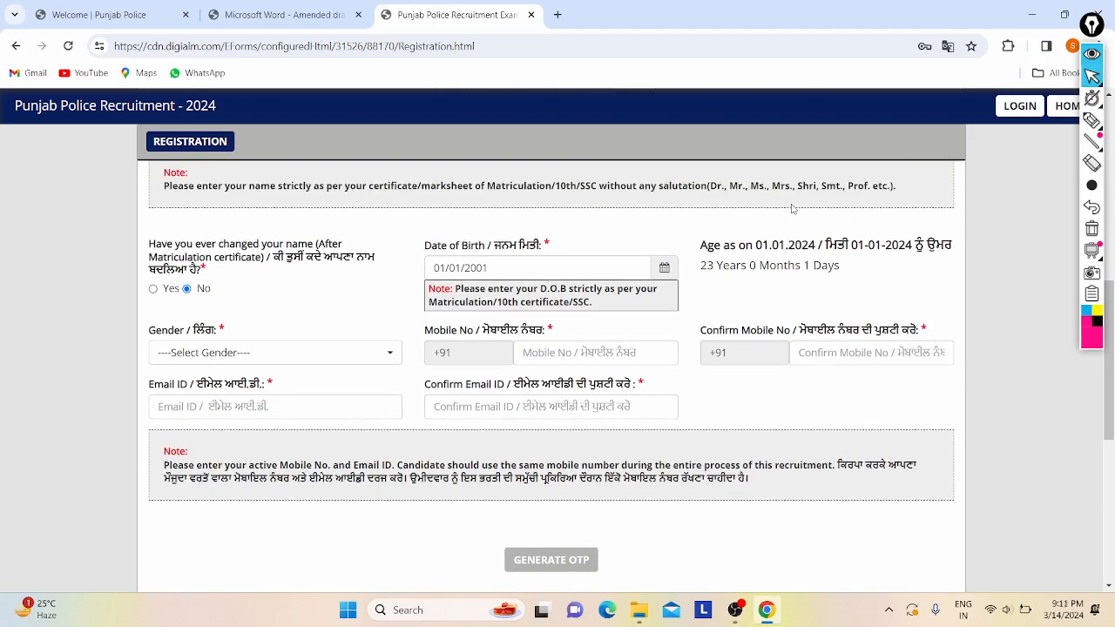
{"action": "scroll", "coordinate": [658, 283], "scroll_direction": "down", "scroll_amount": 1}
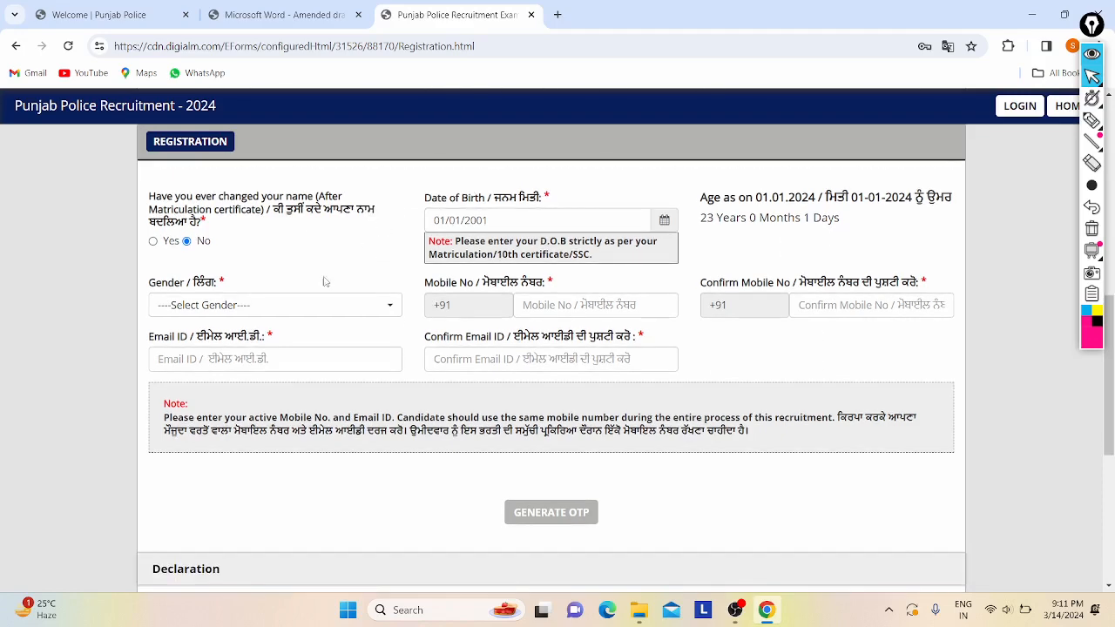
- Set gender to Male and fill Mobile No and Confirm Mobile No from saved entries
{"action": "left_click", "coordinate": [244, 311]}
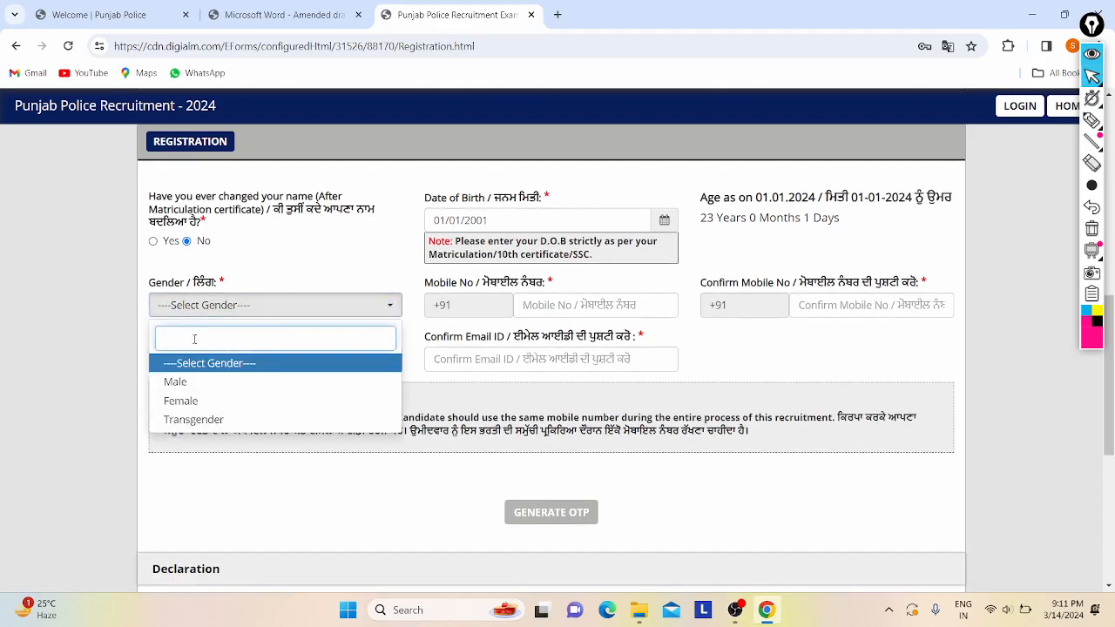
{"action": "left_click", "coordinate": [199, 386]}
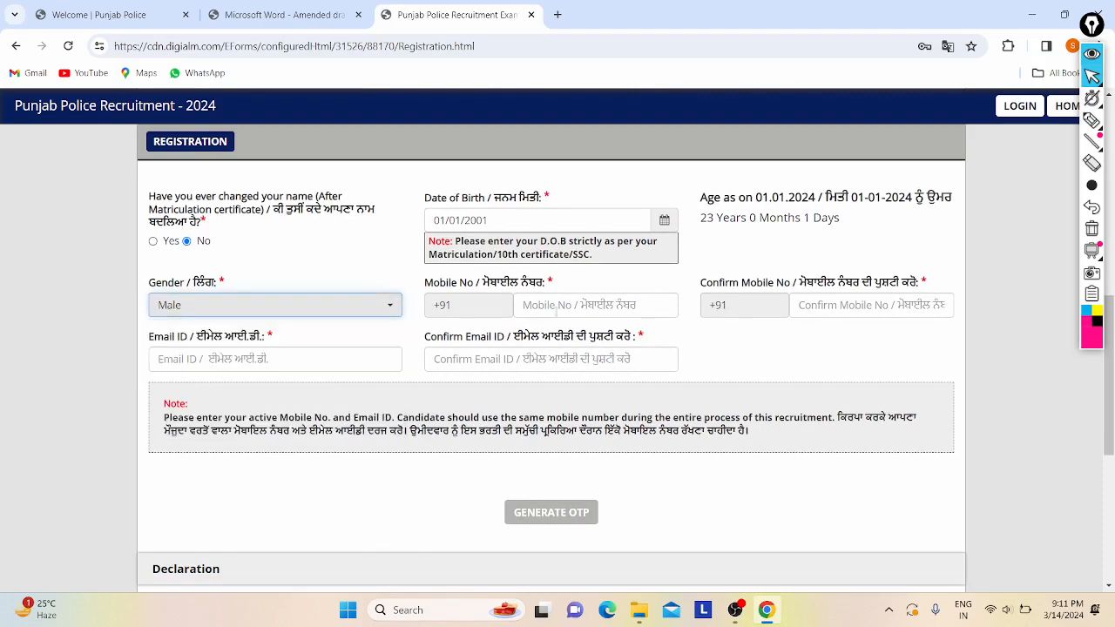
{"action": "left_click", "coordinate": [557, 311]}
{"action": "left_click", "coordinate": [610, 338]}
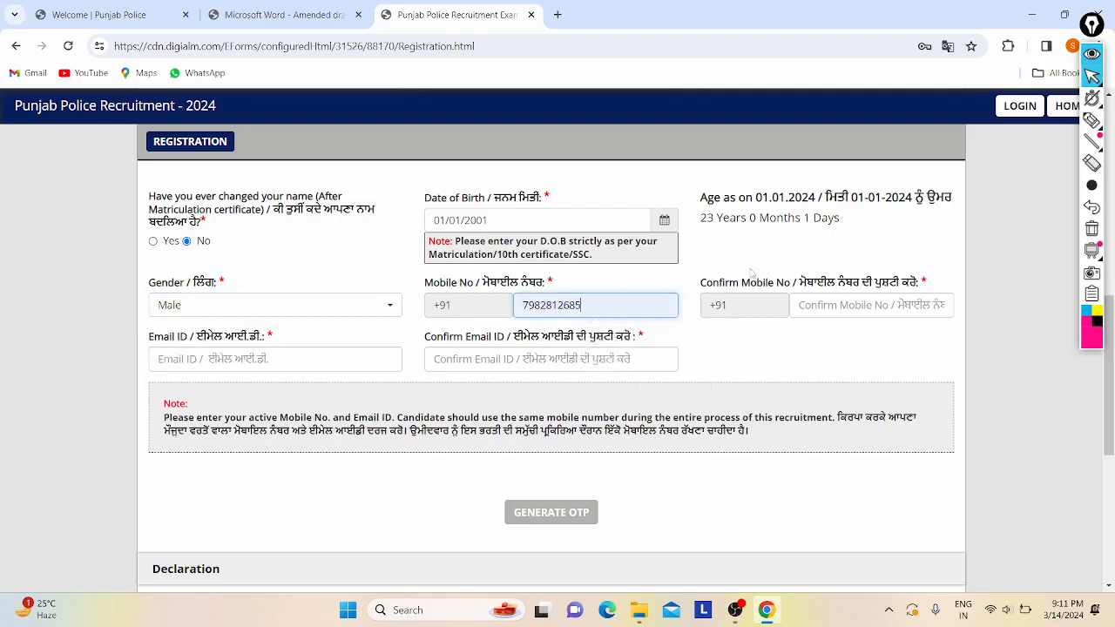
{"action": "left_click", "coordinate": [852, 305]}
{"action": "left_click", "coordinate": [917, 349]}
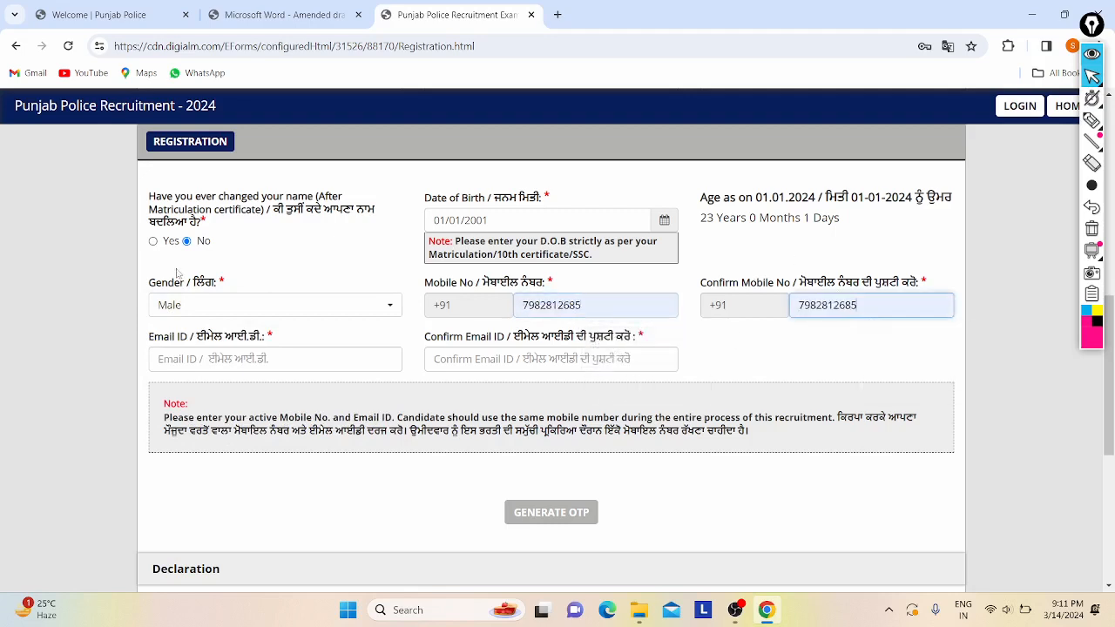
- Enter the candidate's e-mail address in both Email ID boxes
{"action": "left_click", "coordinate": [243, 357]}
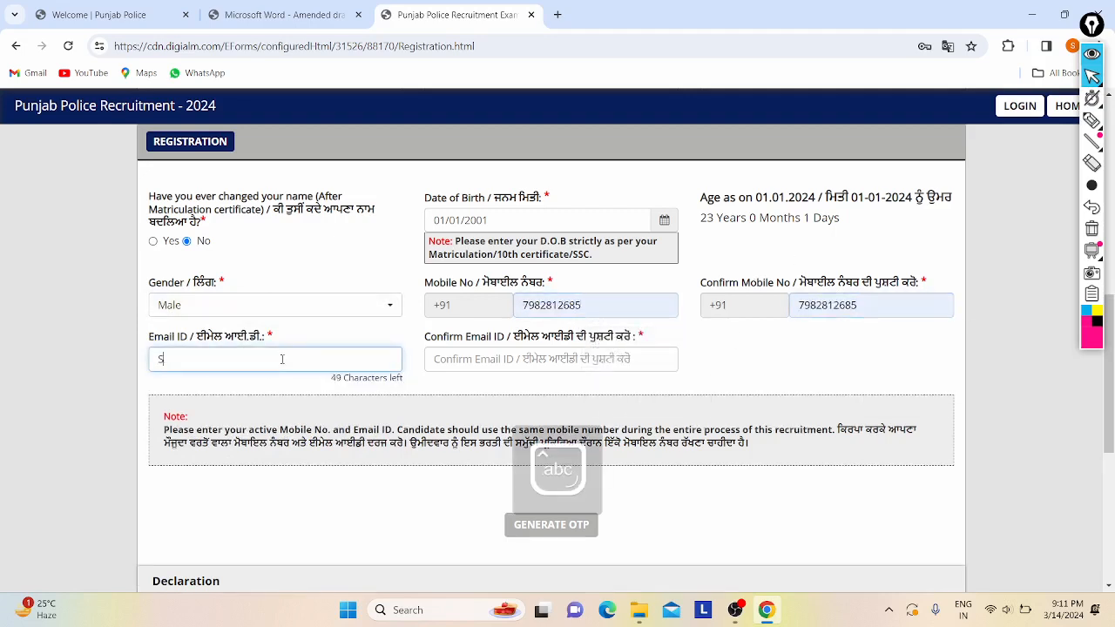
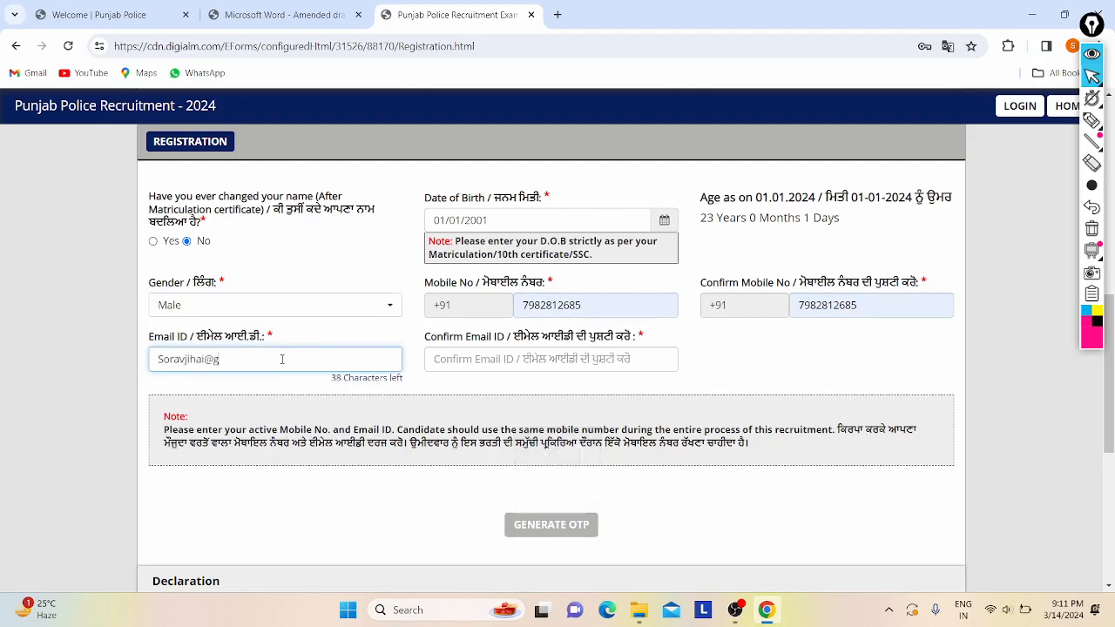
{"action": "left_click", "coordinate": [492, 367]}
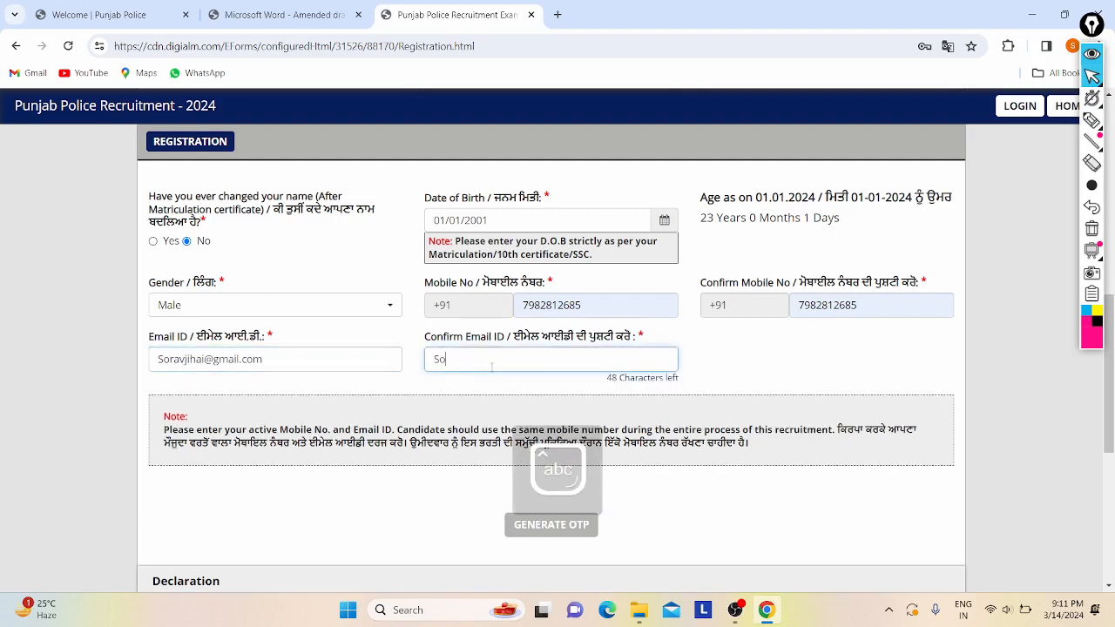
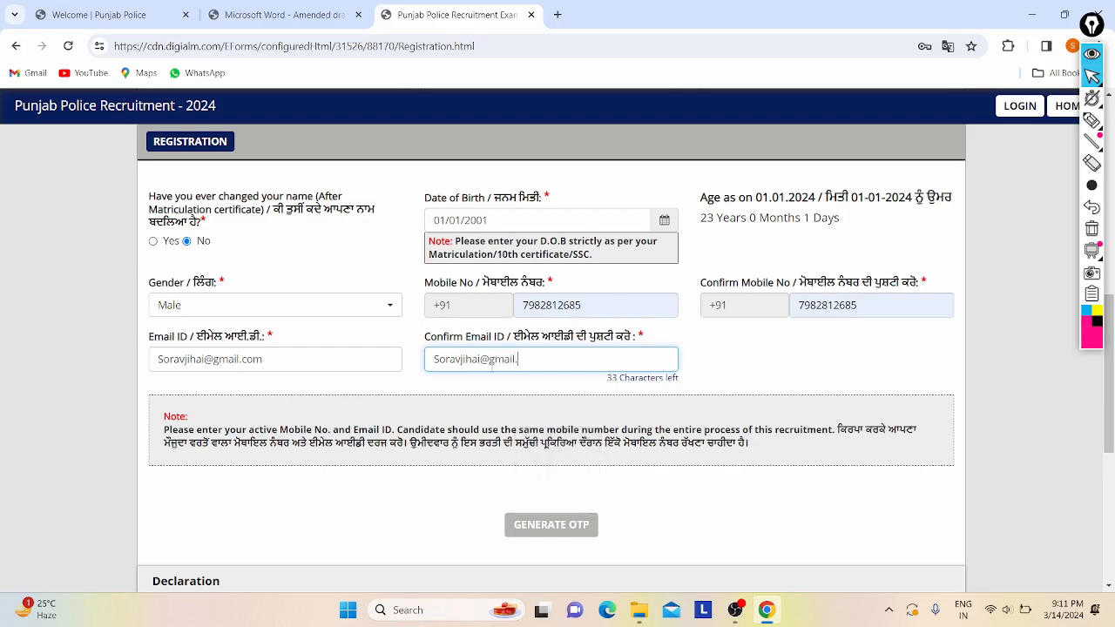
{"action": "scroll", "coordinate": [492, 367], "scroll_direction": "down", "scroll_amount": 1}
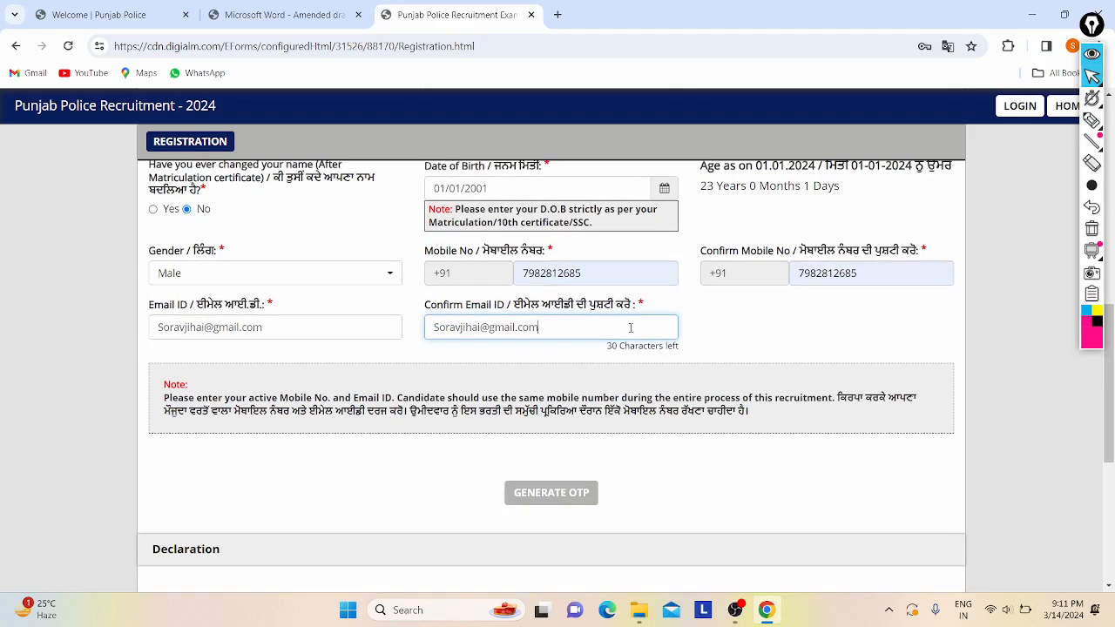
{"action": "scroll", "coordinate": [633, 327], "scroll_direction": "up", "scroll_amount": 2}
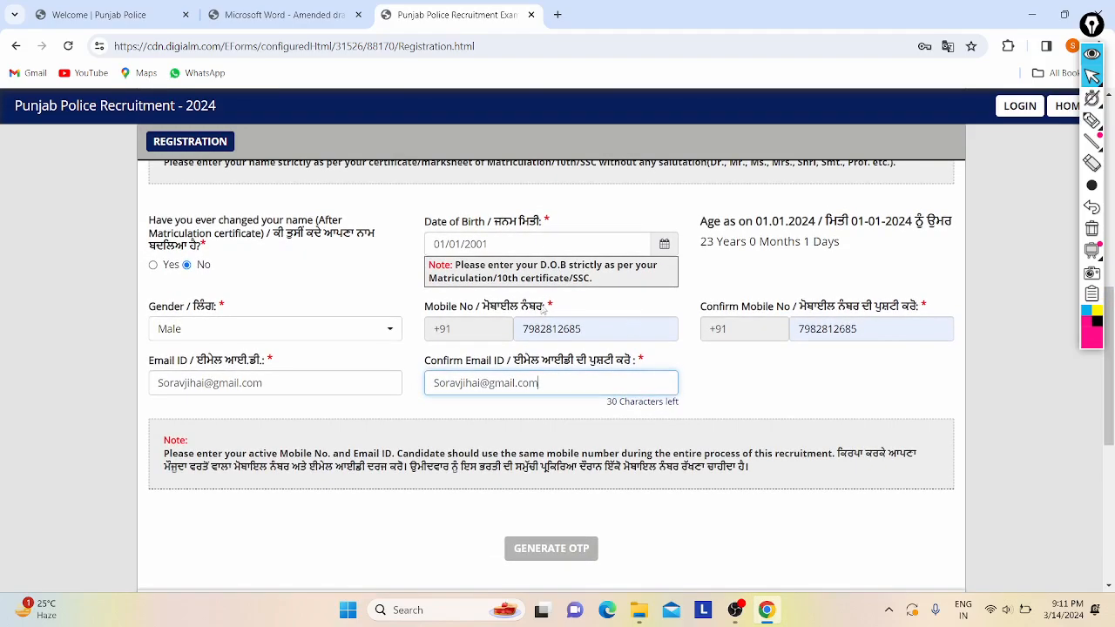
{"action": "scroll", "coordinate": [378, 323], "scroll_direction": "up", "scroll_amount": 3}
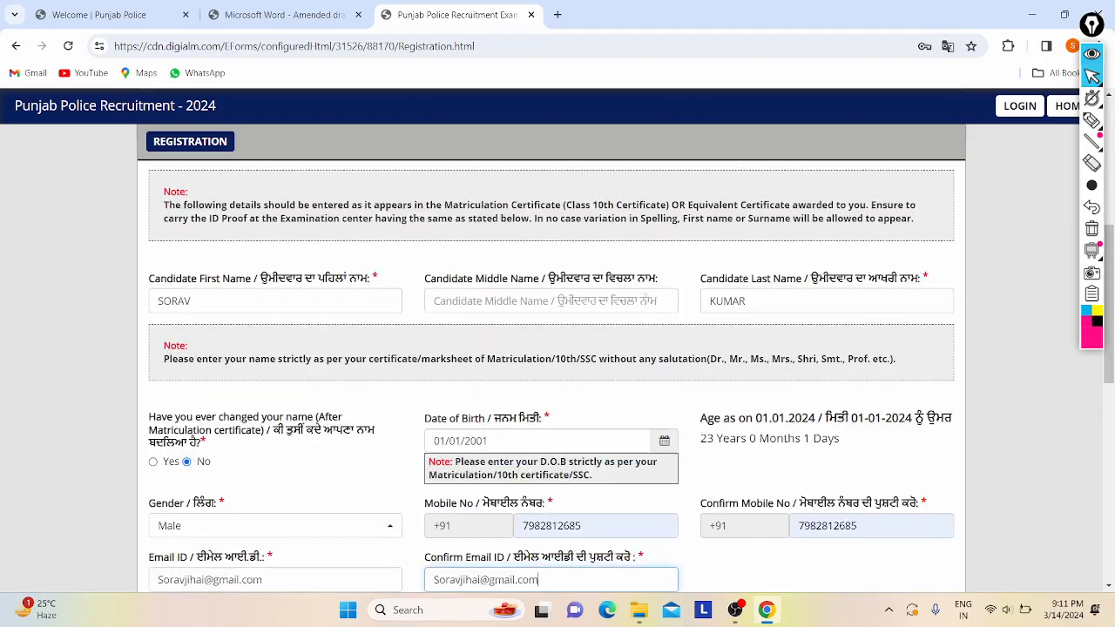
{"action": "scroll", "coordinate": [645, 298], "scroll_direction": "down", "scroll_amount": 5}
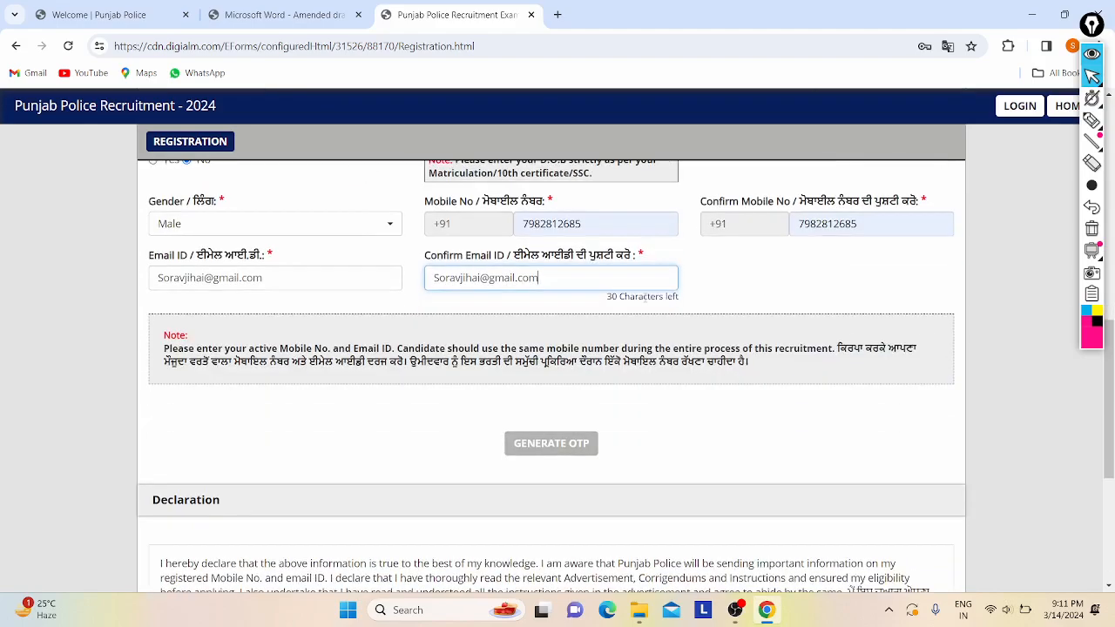
{"action": "scroll", "coordinate": [531, 249], "scroll_direction": "up", "scroll_amount": 3}
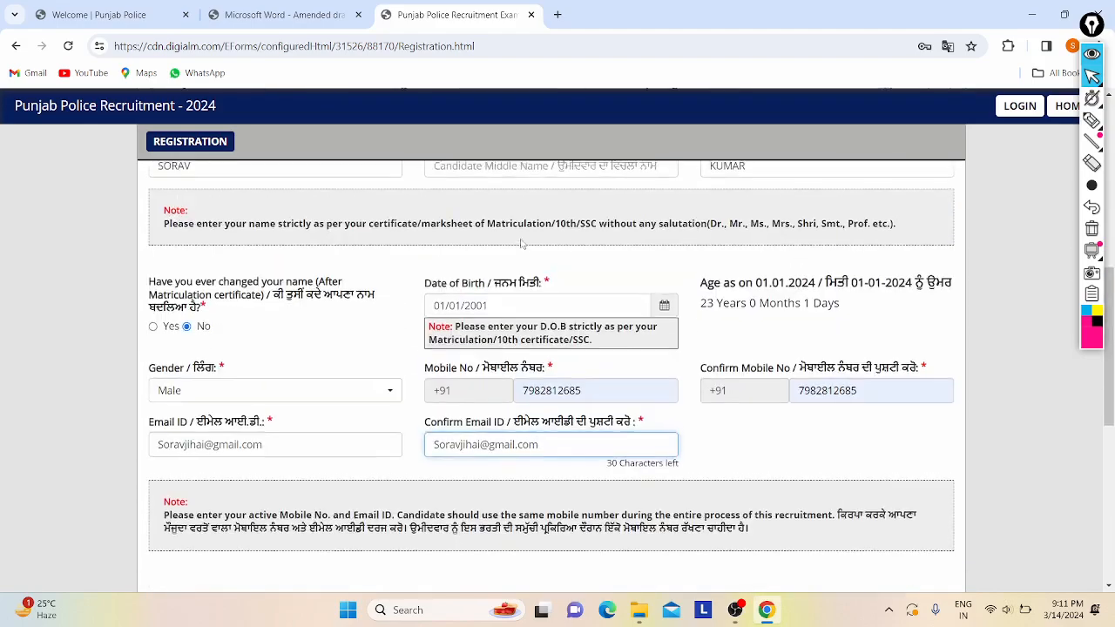
{"action": "scroll", "coordinate": [521, 244], "scroll_direction": "up", "scroll_amount": 3}
{"action": "scroll", "coordinate": [521, 244], "scroll_direction": "down", "scroll_amount": 3}
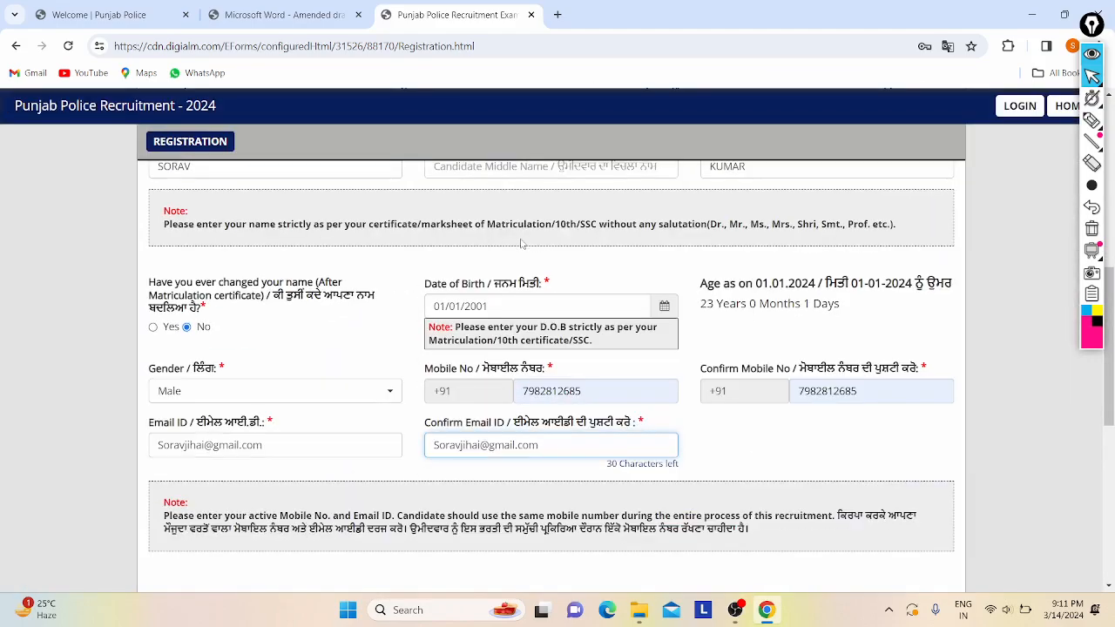
{"action": "scroll", "coordinate": [697, 402], "scroll_direction": "up", "scroll_amount": 1}
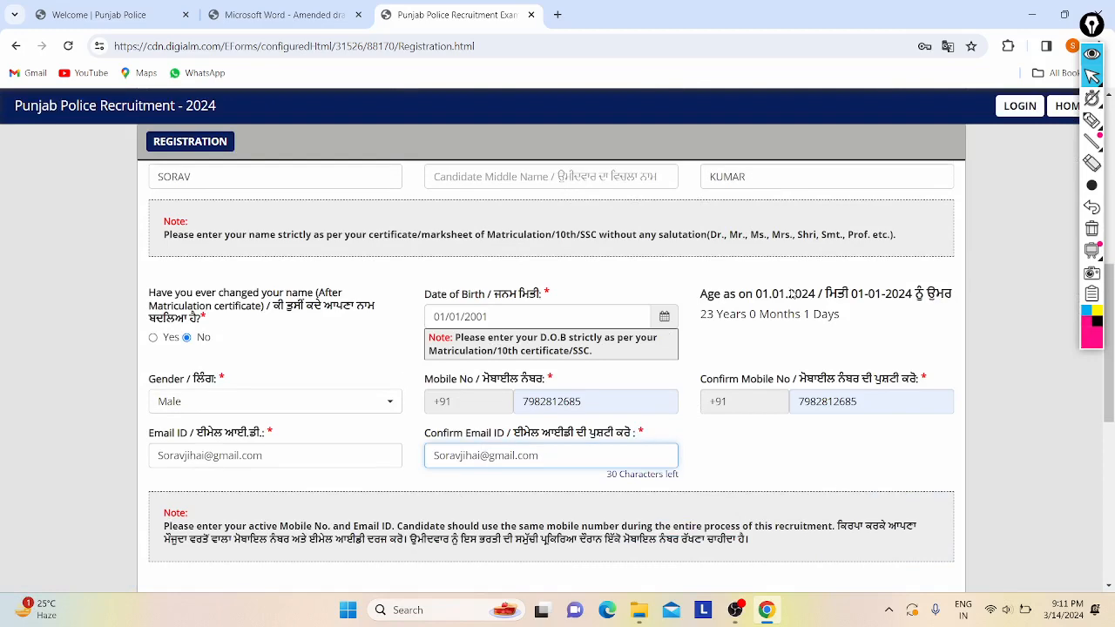
{"action": "scroll", "coordinate": [492, 256], "scroll_direction": "up", "scroll_amount": 1}
{"action": "left_click", "coordinate": [485, 258]}
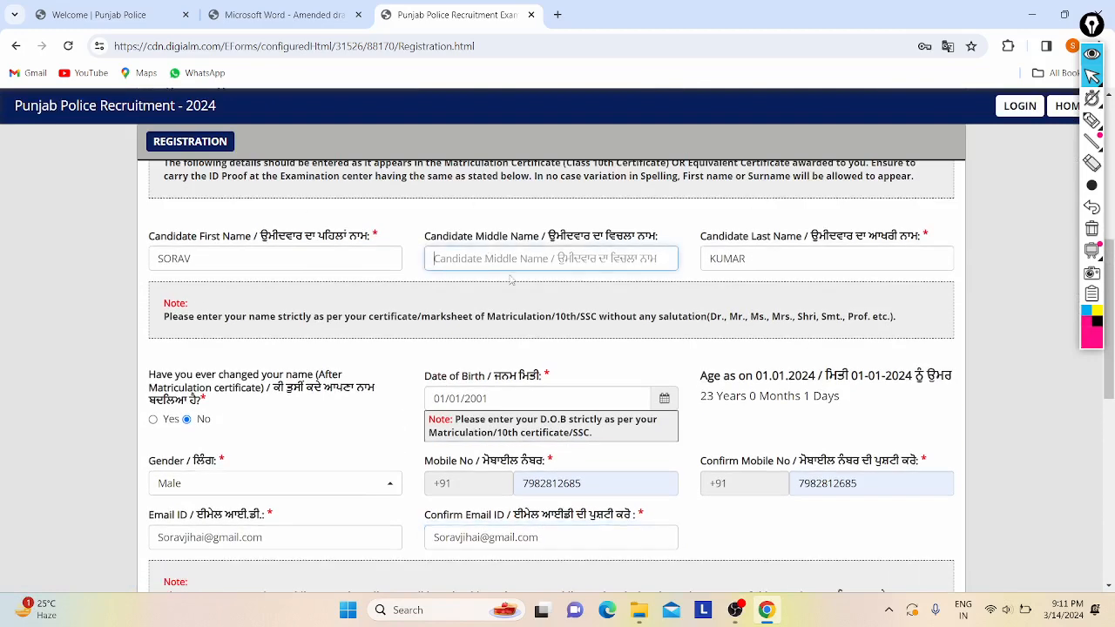
{"action": "left_click", "coordinate": [196, 260]}
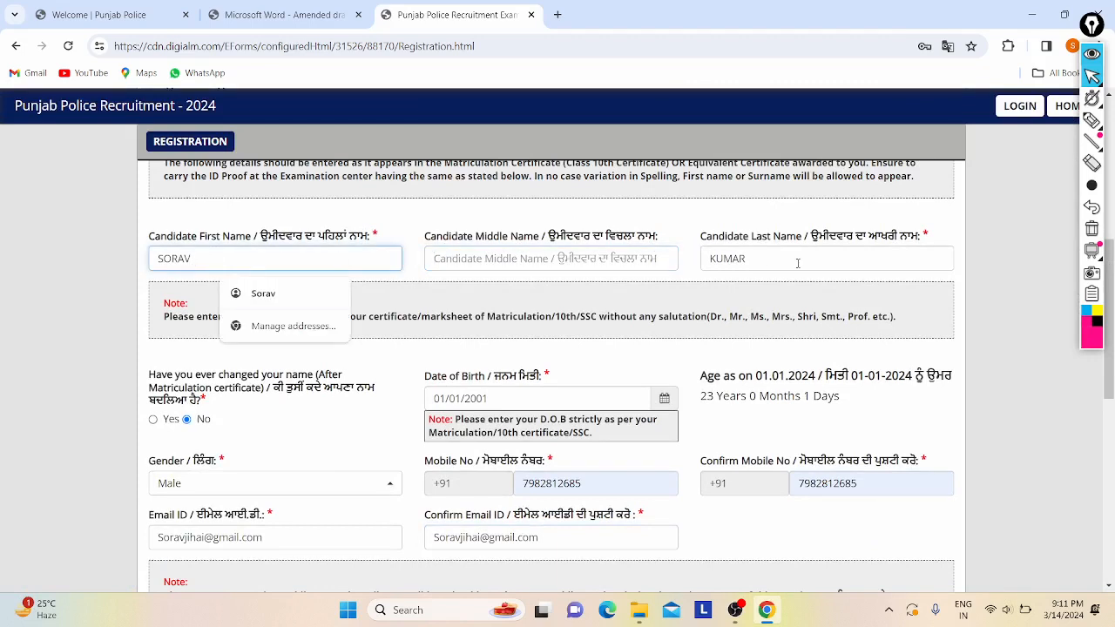
{"action": "left_click", "coordinate": [723, 300]}
{"action": "scroll", "coordinate": [688, 261], "scroll_direction": "down", "scroll_amount": 1}
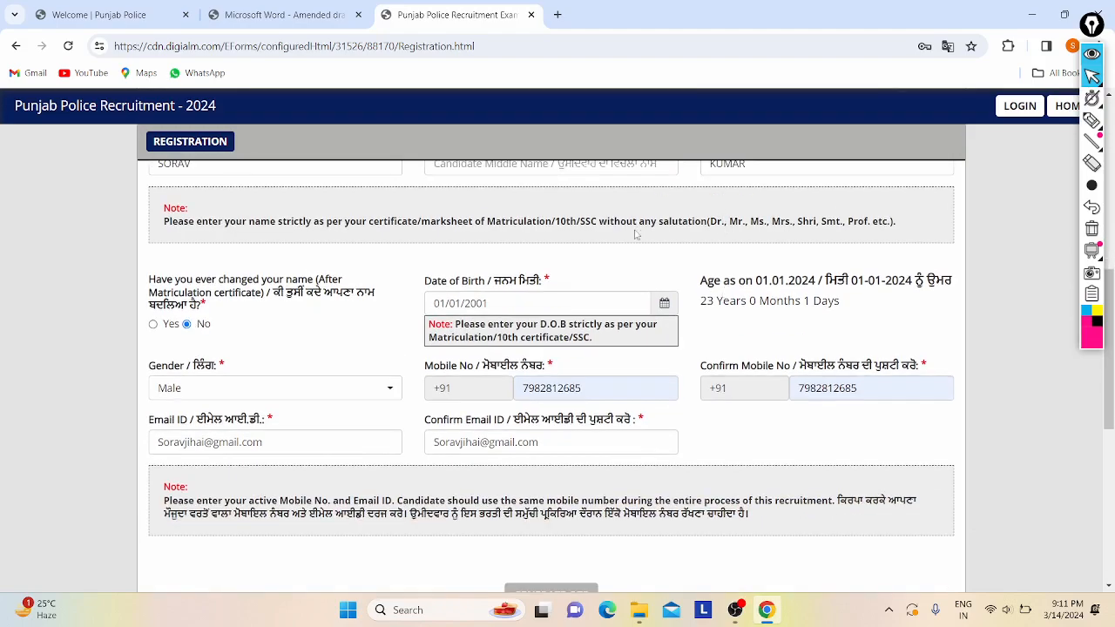
{"action": "scroll", "coordinate": [302, 356], "scroll_direction": "down", "scroll_amount": 1}
{"action": "scroll", "coordinate": [302, 355], "scroll_direction": "up", "scroll_amount": 2}
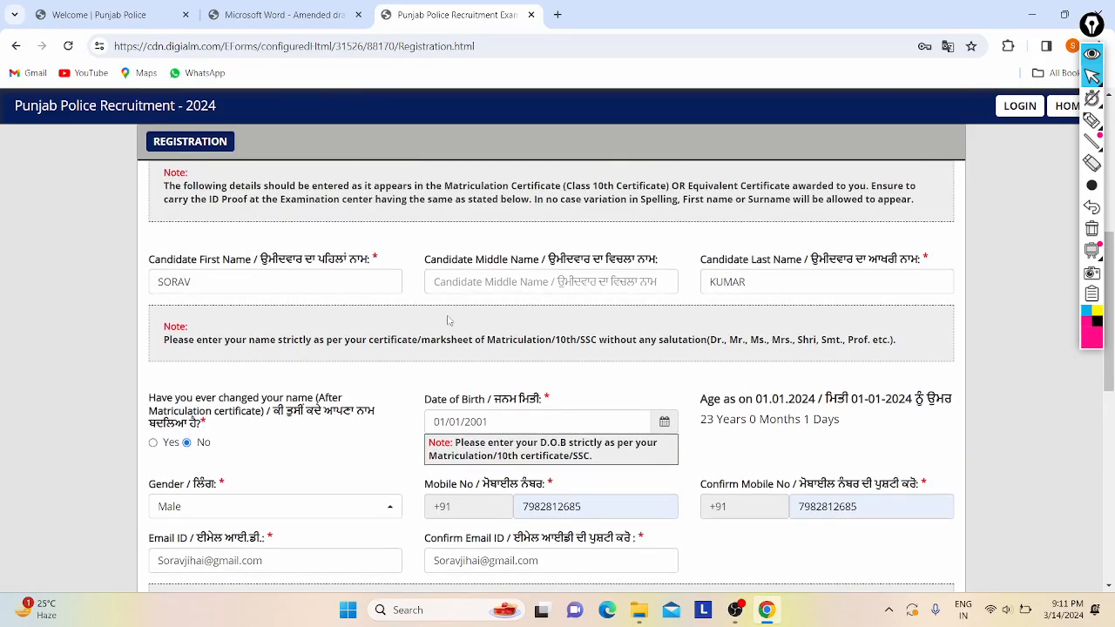
{"action": "scroll", "coordinate": [448, 321], "scroll_direction": "down", "scroll_amount": 4}
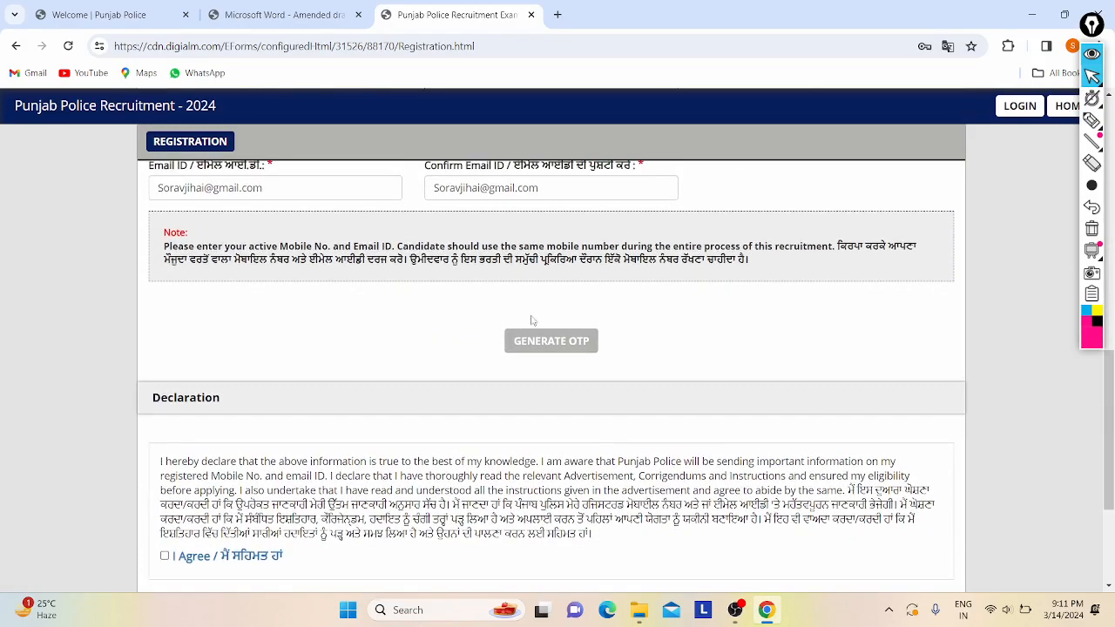
- Tick the I Agree checkbox under the Declaration
{"action": "scroll", "coordinate": [288, 341], "scroll_direction": "up", "scroll_amount": 2}
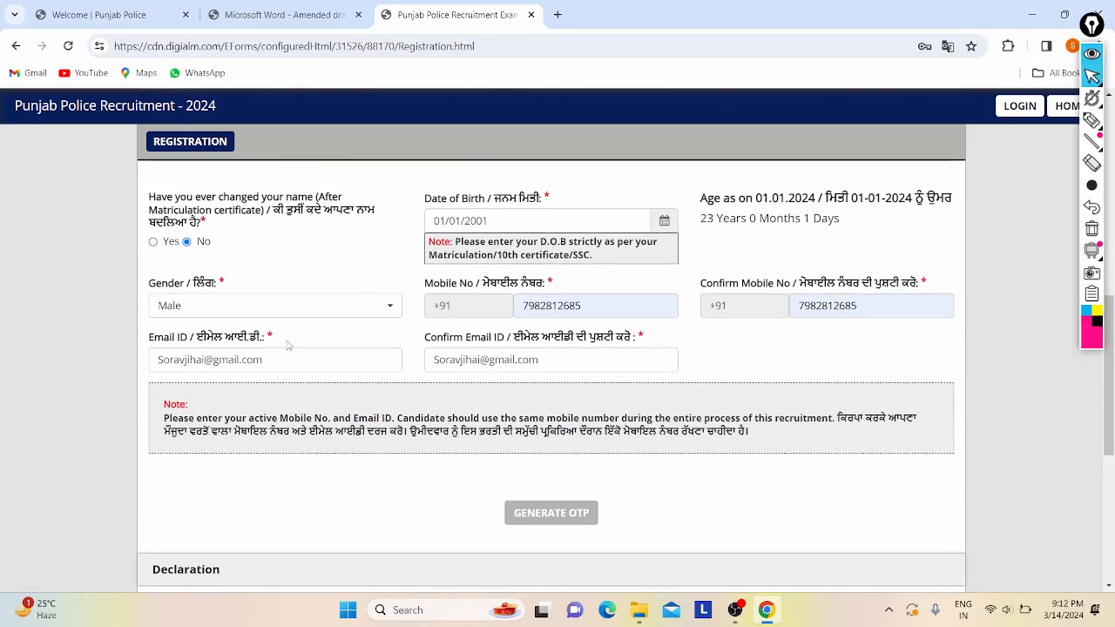
{"action": "scroll", "coordinate": [288, 349], "scroll_direction": "down", "scroll_amount": 3}
{"action": "left_click", "coordinate": [165, 427]}
- Type the captcha 'kz4hW', using Caps Lock for the capital W
{"action": "scroll", "coordinate": [164, 427], "scroll_direction": "down", "scroll_amount": 2}
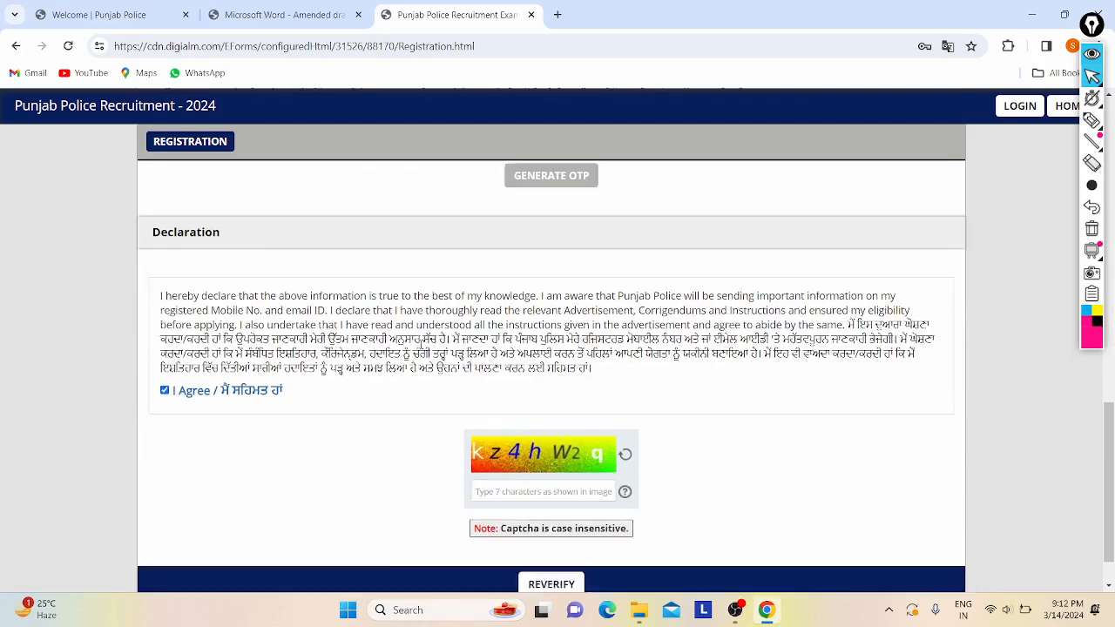
{"action": "key", "text": "Caps_Lock"}
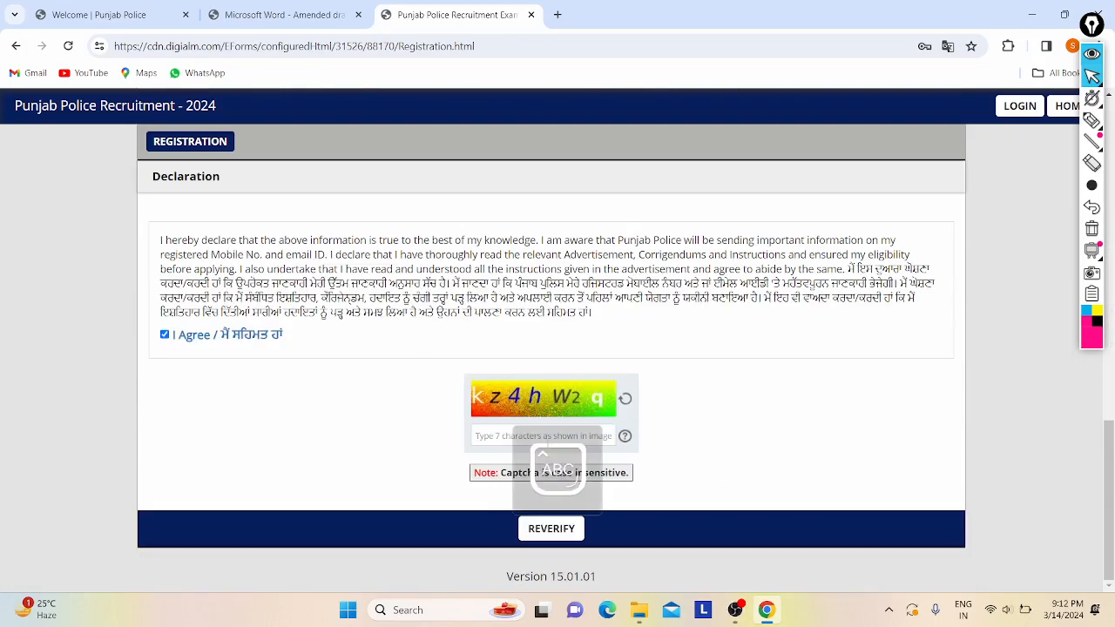
{"action": "key", "text": "Caps_Lock"}
{"action": "type", "text": "kz"}
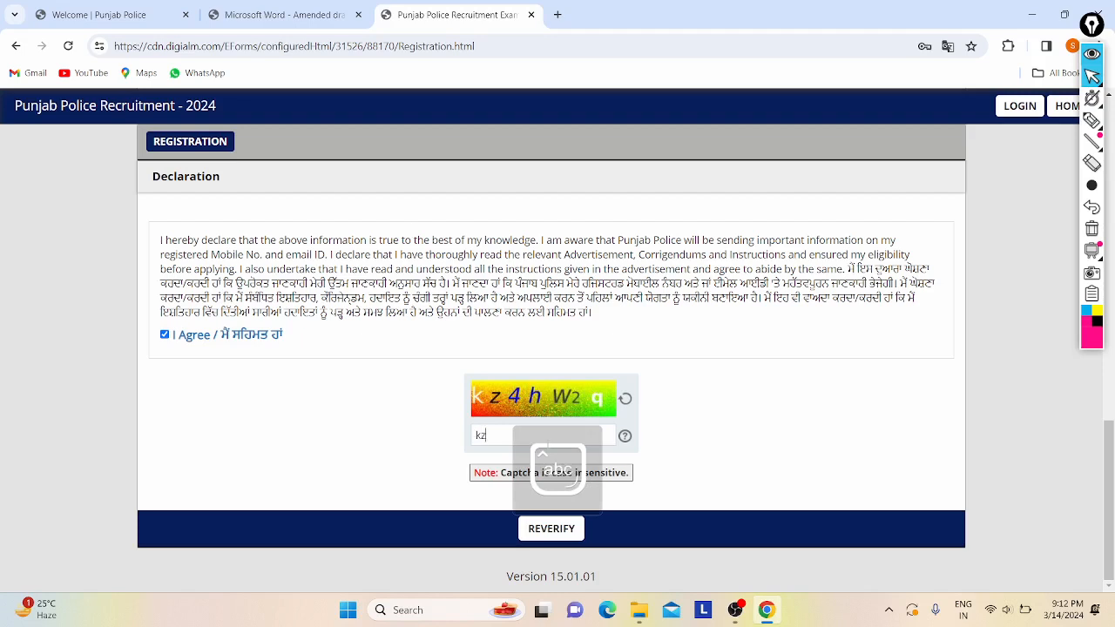
{"action": "type", "text": "4h"}
{"action": "key", "text": "Caps_Lock"}
{"action": "type", "text": "W"}
{"action": "key", "text": "Caps_Lock"}
{"action": "scroll", "coordinate": [485, 407], "scroll_direction": "up", "scroll_amount": 6}
{"action": "scroll", "coordinate": [508, 444], "scroll_direction": "down", "scroll_amount": 2}
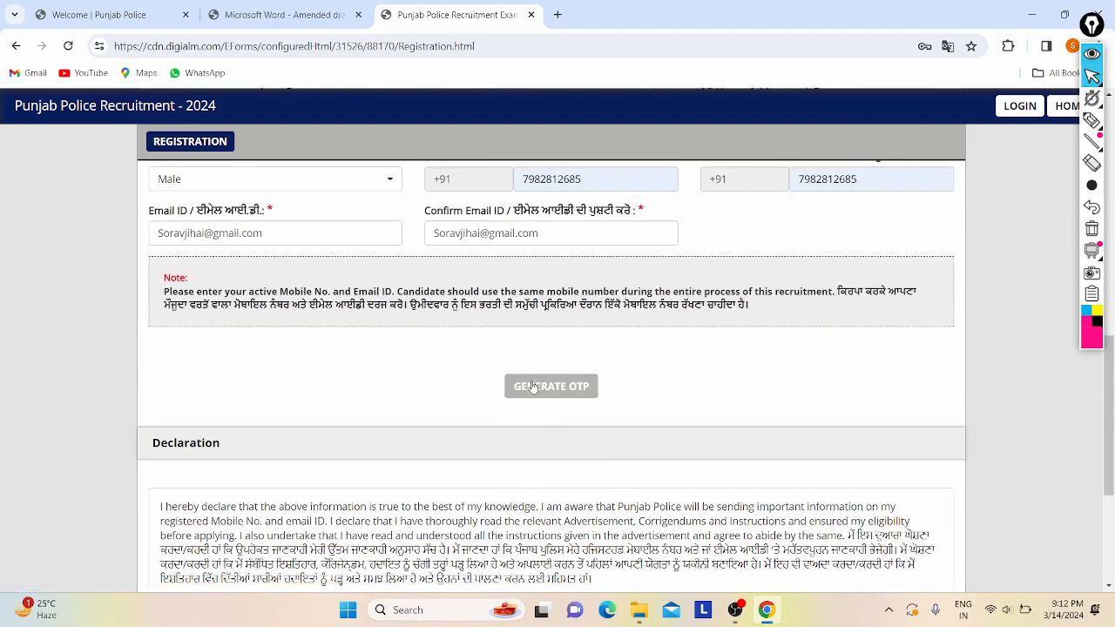
- Generate OTPs by submitting captcha '8hxqbn' in Captcha Authentication and acknowledging the sent notice
{"action": "left_click", "coordinate": [533, 387]}
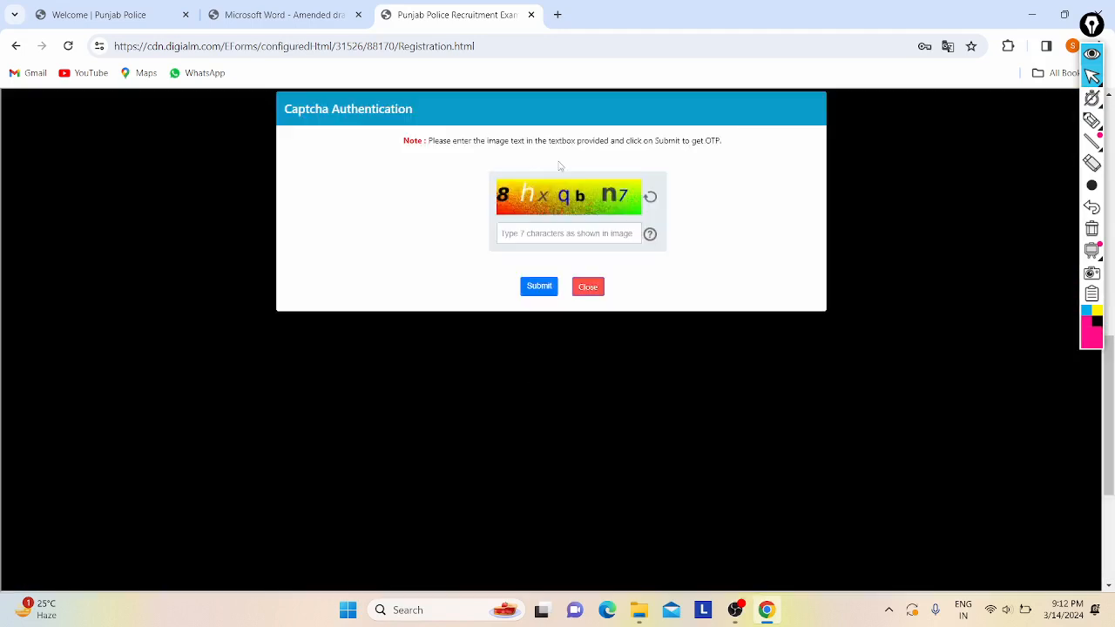
{"action": "mouse_move", "coordinate": [512, 141]}
{"action": "left_mouse_down"}
{"action": "mouse_move", "coordinate": [547, 141]}
{"action": "mouse_move", "coordinate": [503, 141]}
{"action": "mouse_move", "coordinate": [527, 141]}
{"action": "left_mouse_up"}
{"action": "left_click", "coordinate": [547, 194]}
{"action": "left_click", "coordinate": [574, 242]}
{"action": "type", "text": "8hxqbn7"}
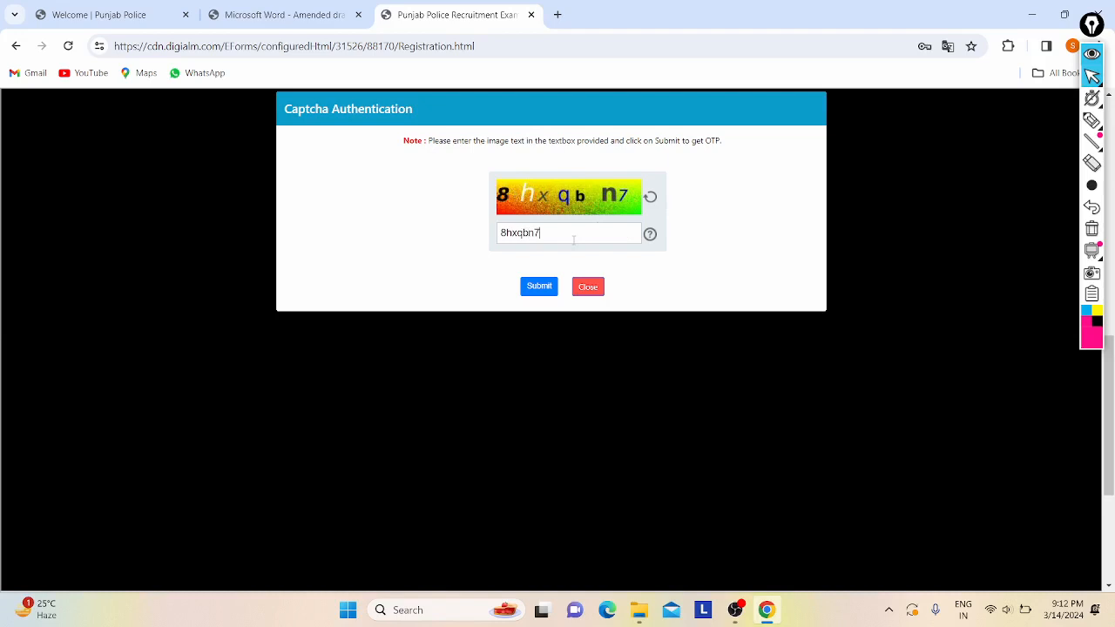
{"action": "left_click", "coordinate": [545, 287]}
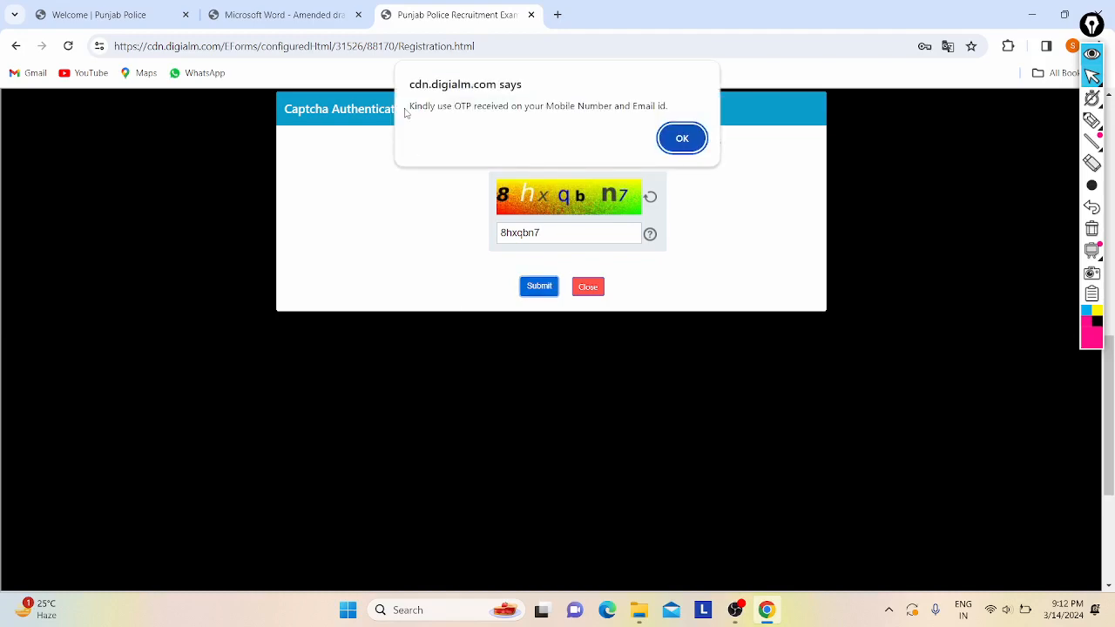
{"action": "left_click", "coordinate": [682, 138]}
{"action": "scroll", "coordinate": [351, 372], "scroll_direction": "down", "scroll_amount": 1}
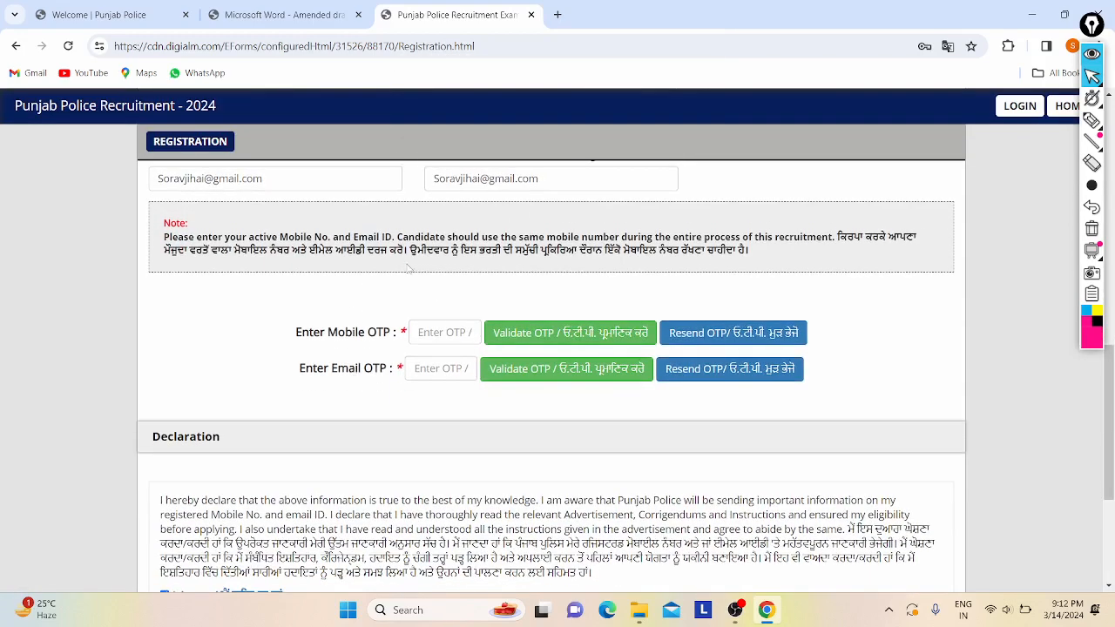
{"action": "scroll", "coordinate": [300, 276], "scroll_direction": "up", "scroll_amount": 1}
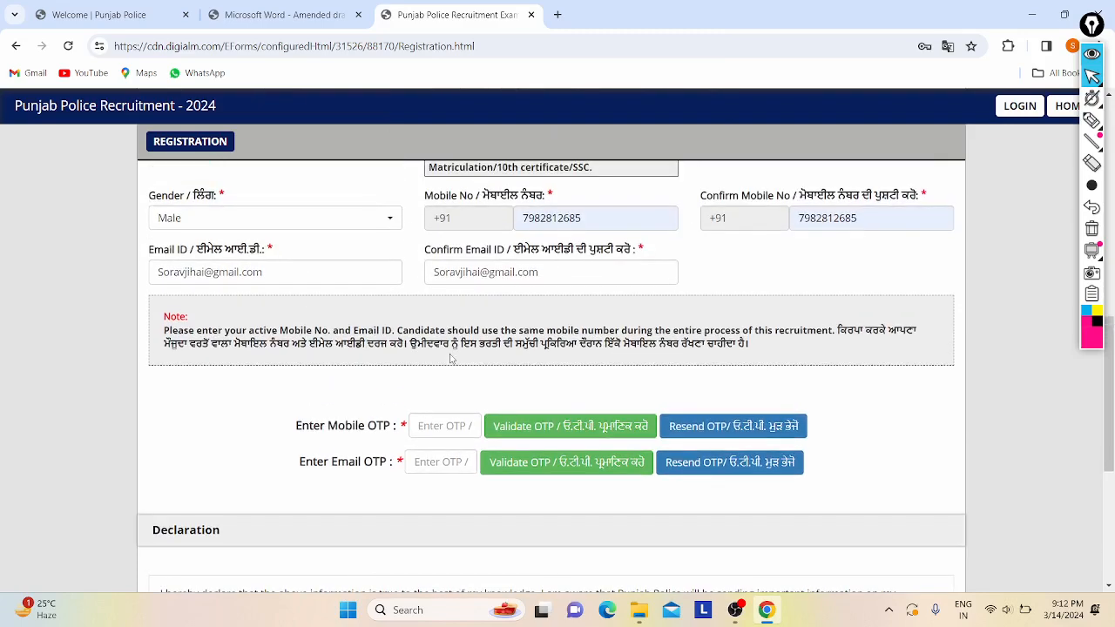
{"action": "scroll", "coordinate": [523, 314], "scroll_direction": "up", "scroll_amount": 1}
{"action": "scroll", "coordinate": [559, 286], "scroll_direction": "up", "scroll_amount": 3, "text": "ctrl"}
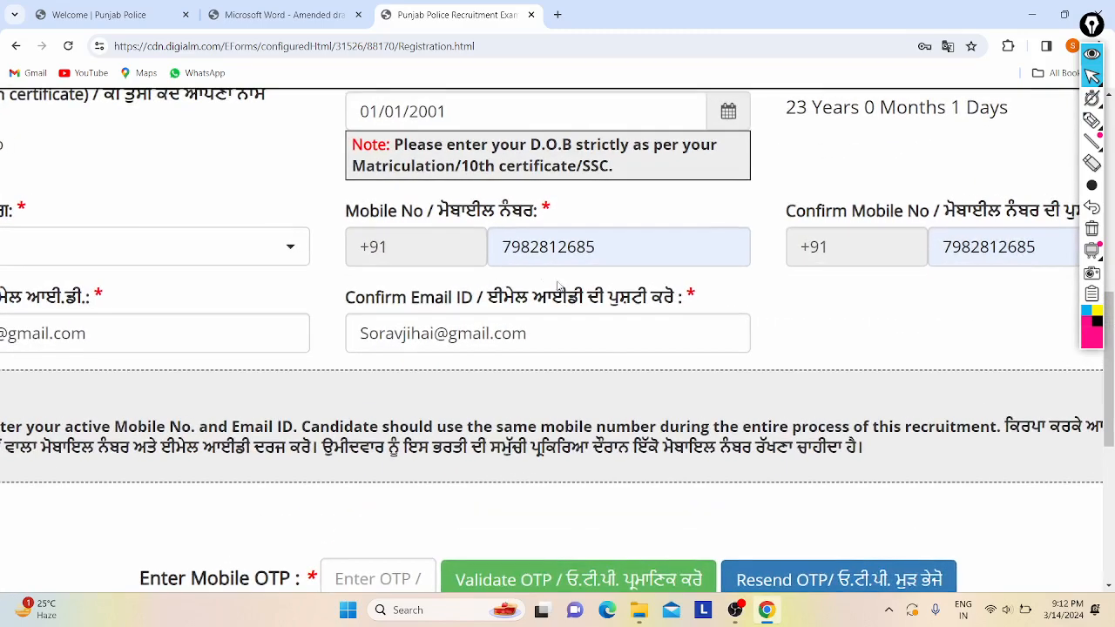
{"action": "scroll", "coordinate": [559, 286], "scroll_direction": "down", "scroll_amount": 3, "text": "ctrl"}
{"action": "scroll", "coordinate": [663, 313], "scroll_direction": "down", "scroll_amount": 1}
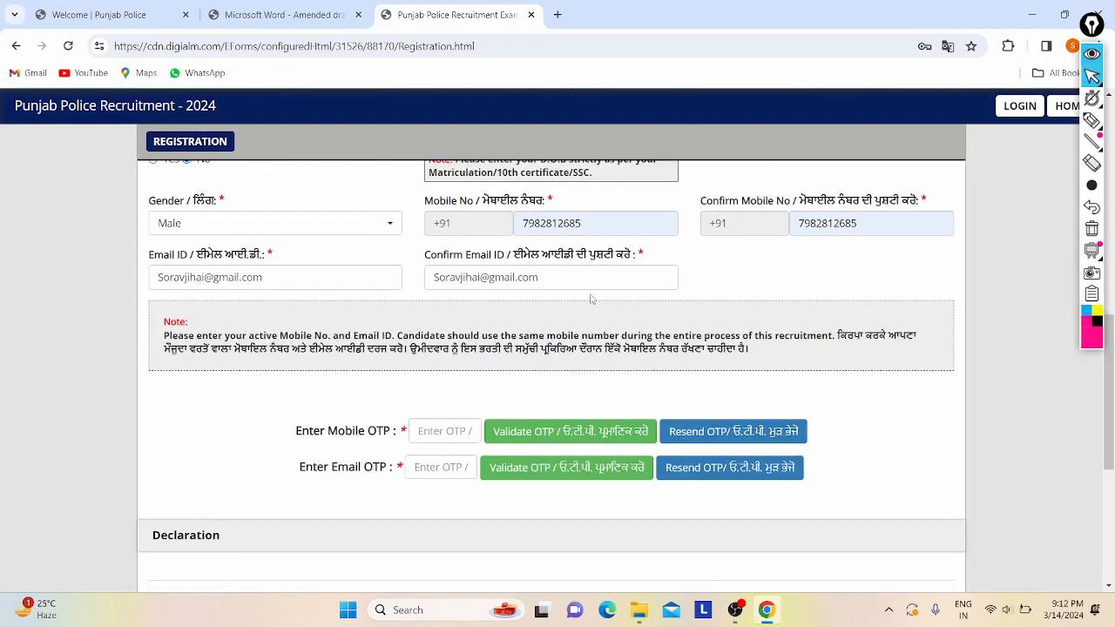
{"action": "left_click", "coordinate": [436, 431]}
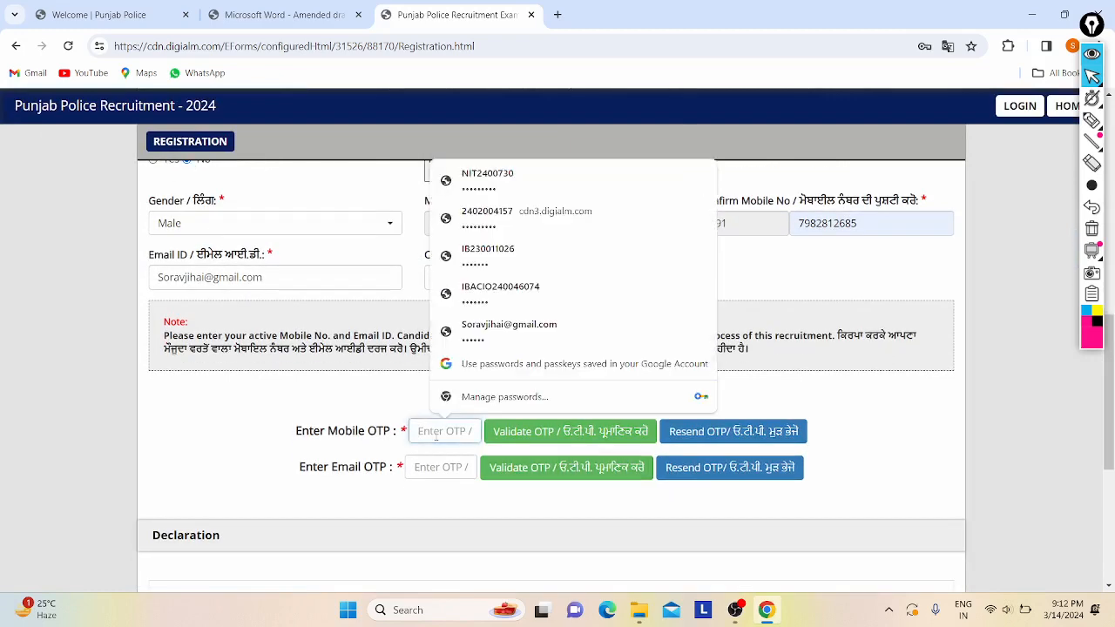
{"action": "left_click", "coordinate": [217, 413]}
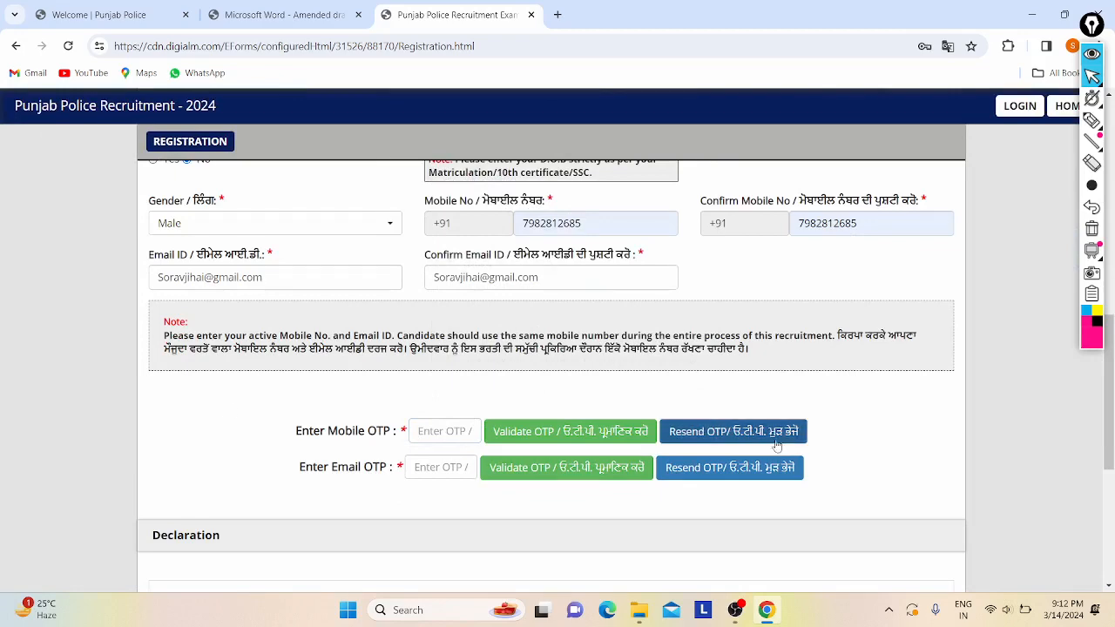
{"action": "scroll", "coordinate": [244, 443], "scroll_direction": "up", "scroll_amount": 2}
{"action": "scroll", "coordinate": [243, 443], "scroll_direction": "up", "scroll_amount": 3}
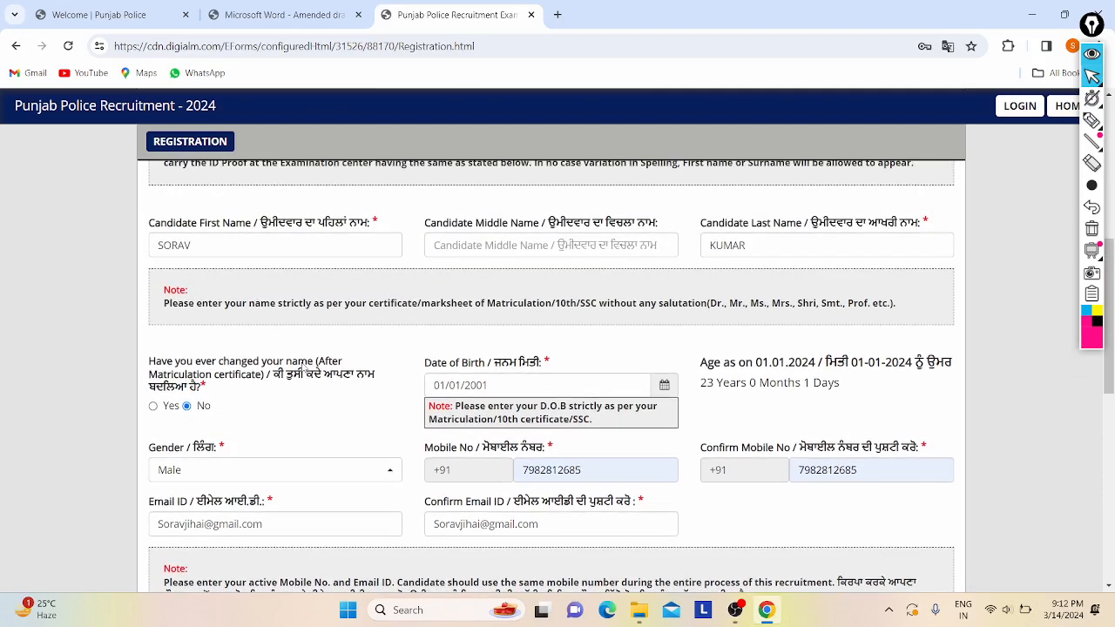
{"action": "scroll", "coordinate": [303, 369], "scroll_direction": "down", "scroll_amount": 2}
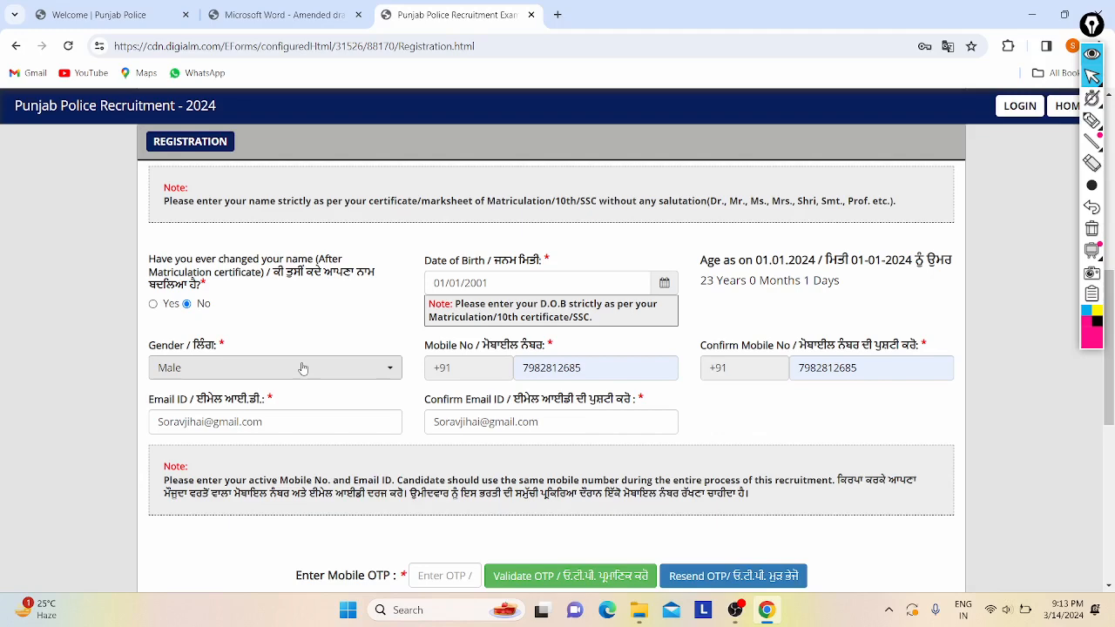
{"action": "scroll", "coordinate": [303, 368], "scroll_direction": "down", "scroll_amount": 2}
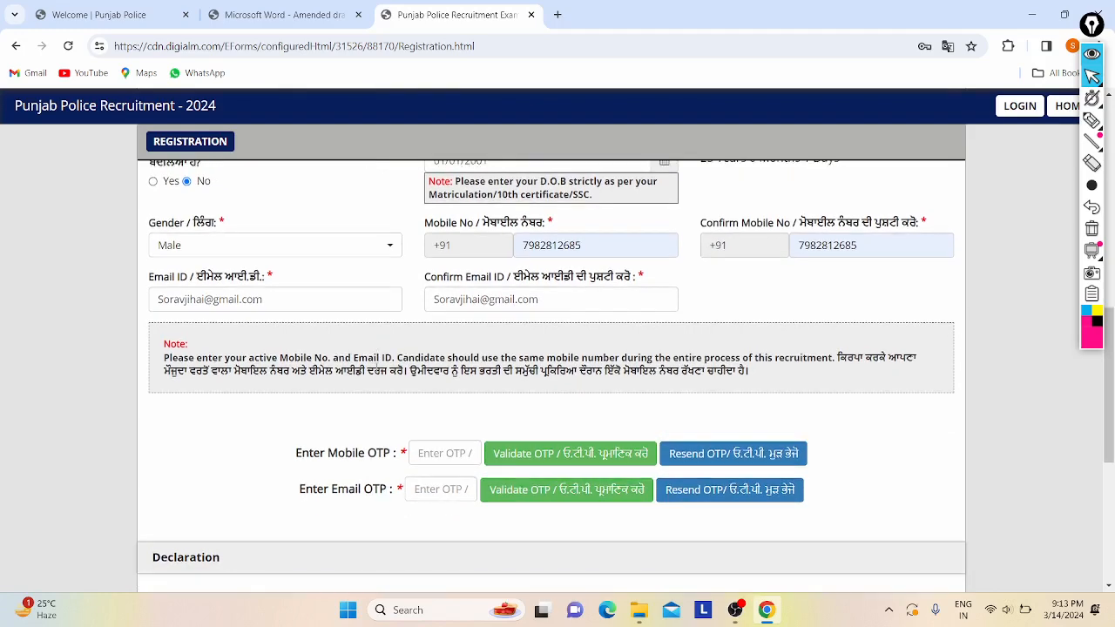
{"action": "scroll", "coordinate": [388, 383], "scroll_direction": "down", "scroll_amount": 1}
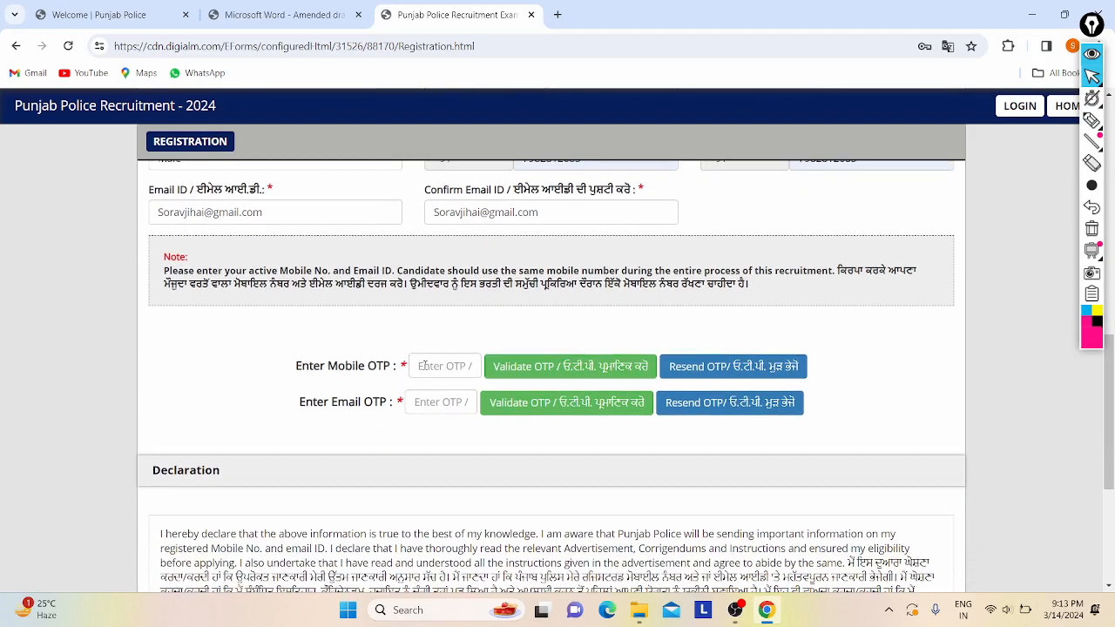
- Enter the e-mail OTP, validate it, and dismiss the success alert
{"action": "left_click", "coordinate": [428, 406]}
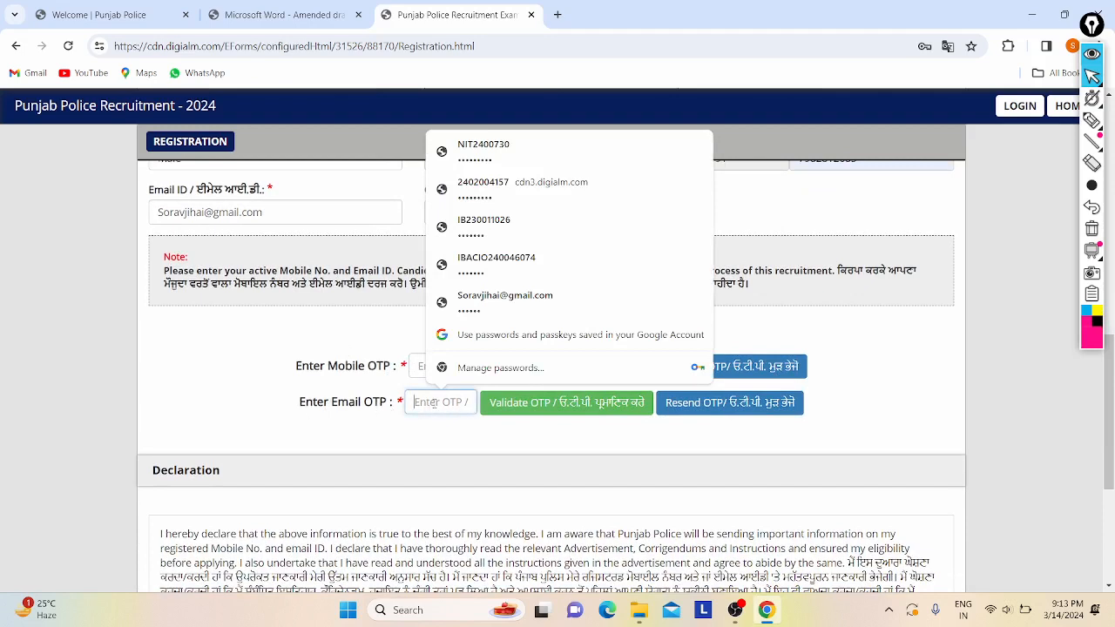
{"action": "type", "text": "••"}
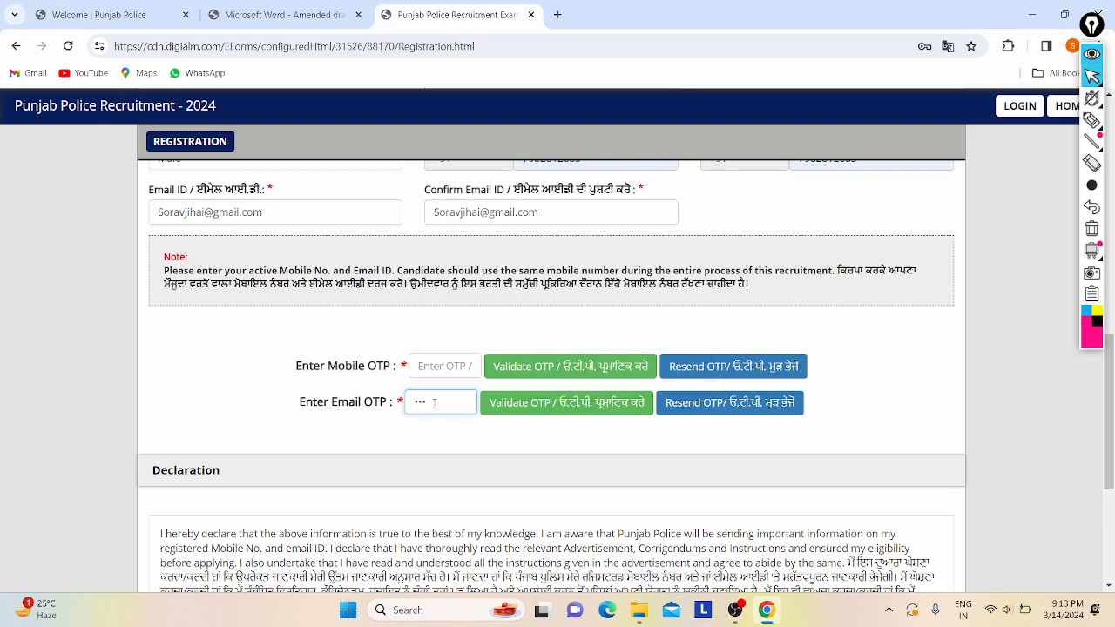
{"action": "type", "text": "••••"}
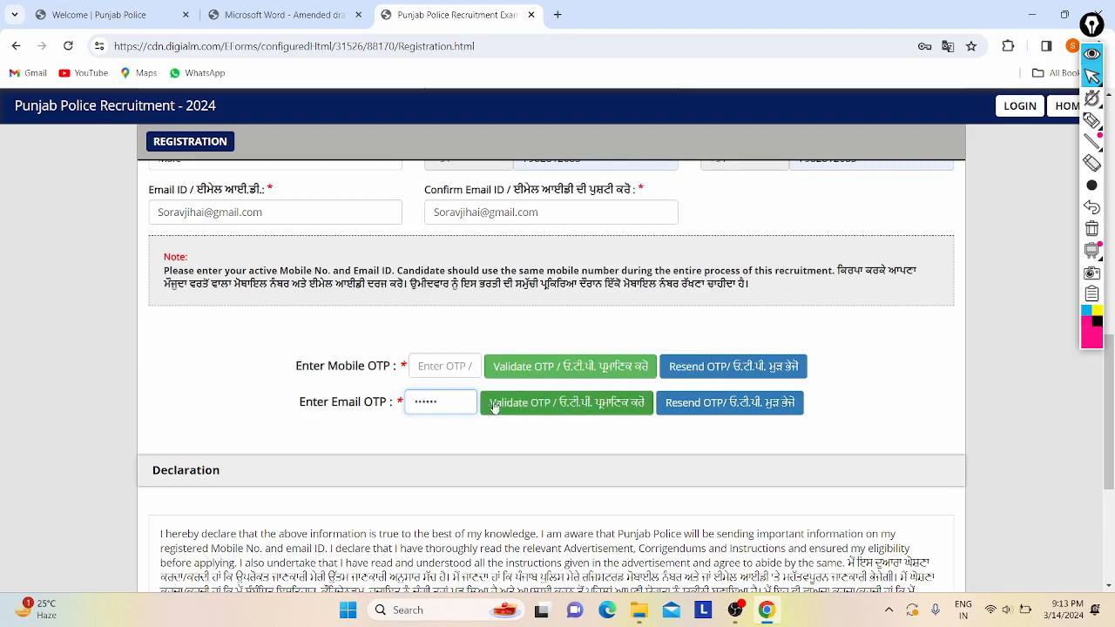
{"action": "left_click", "coordinate": [502, 409]}
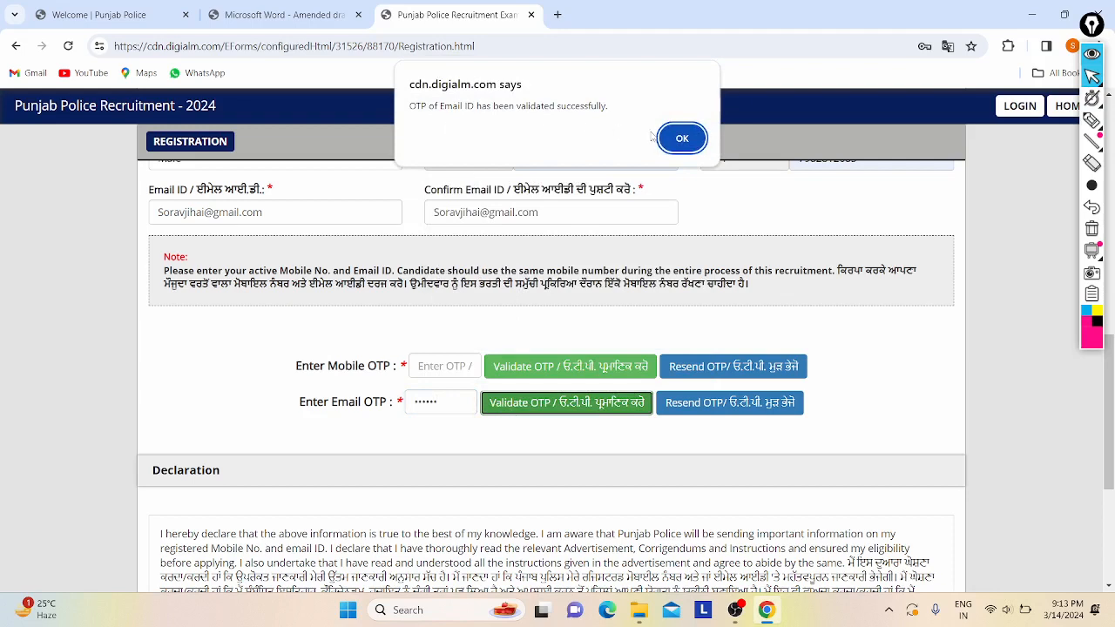
{"action": "left_click", "coordinate": [678, 136]}
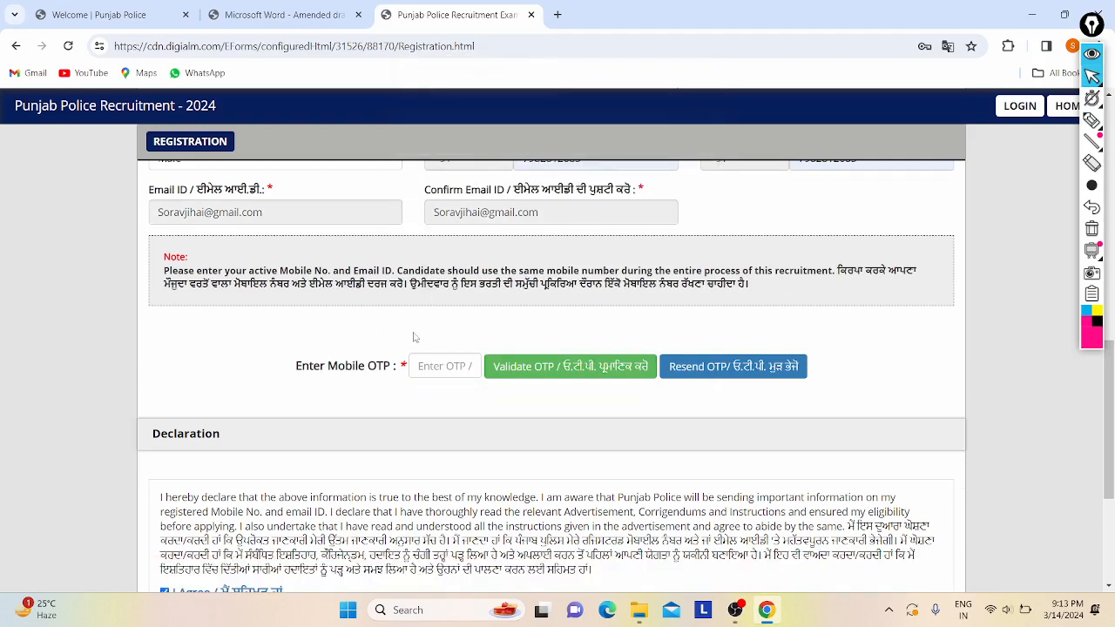
- Request a fresh mobile OTP with Resend OTP
{"action": "left_click", "coordinate": [437, 371]}
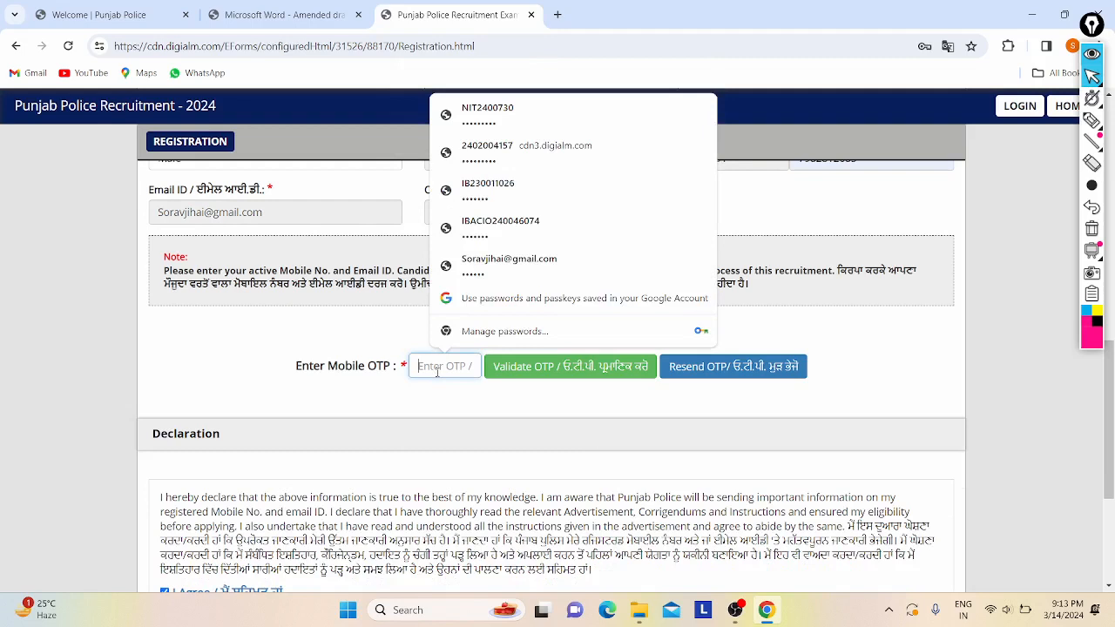
{"action": "left_click", "coordinate": [900, 337]}
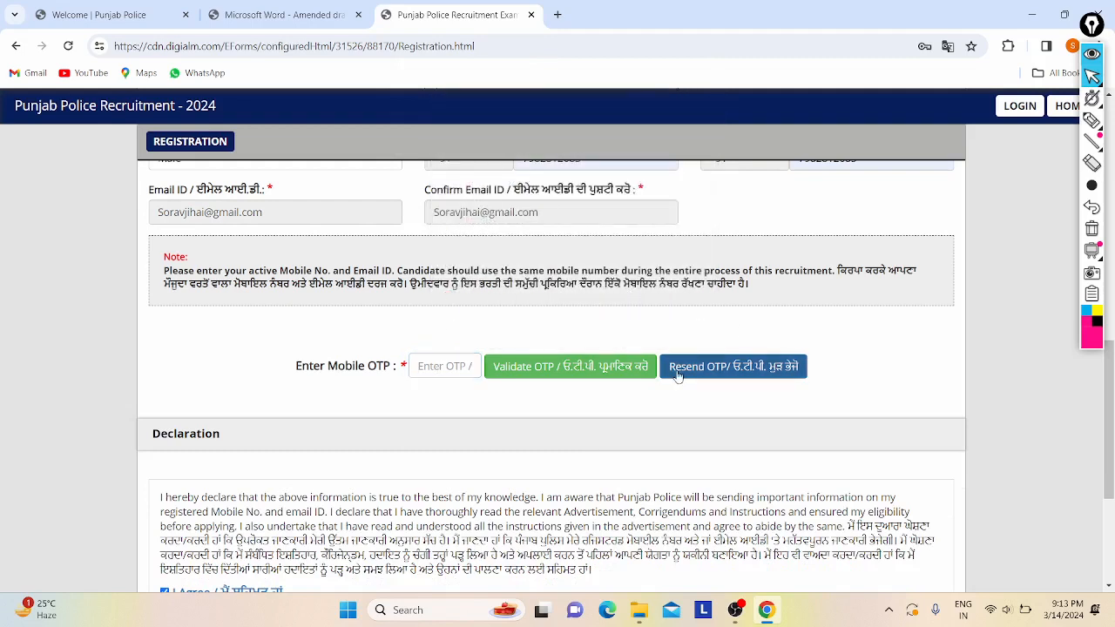
{"action": "left_click", "coordinate": [677, 373]}
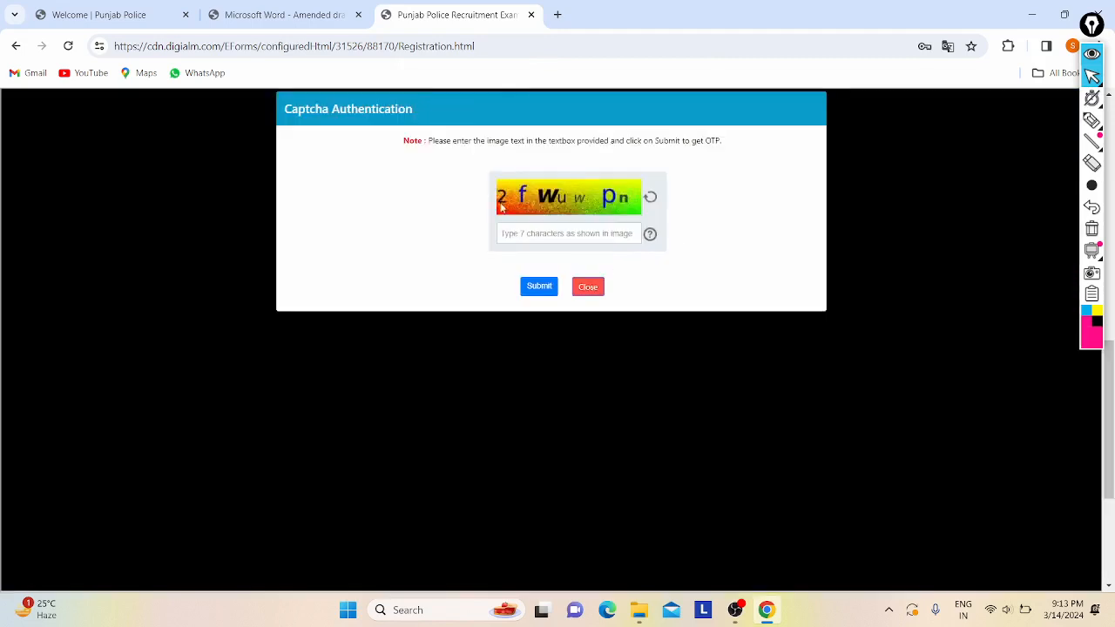
- Enter the mixed-case captcha, submit it, and acknowledge the OTP resent message
{"action": "type", "text": "2f"}
{"action": "key", "text": "Caps_Lock"}
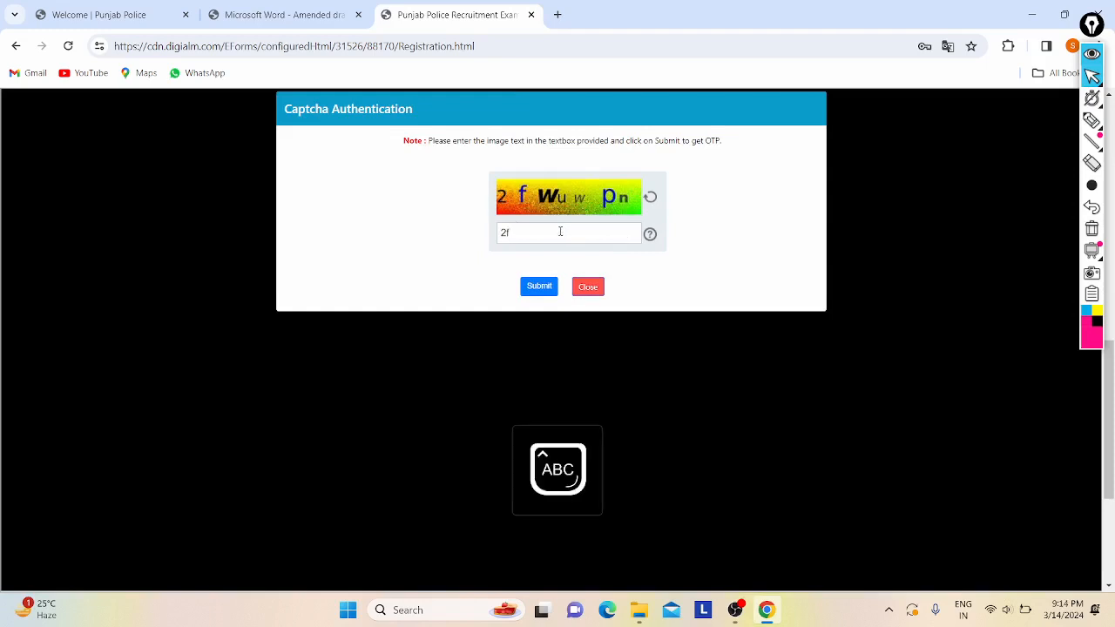
{"action": "type", "text": "W"}
{"action": "key", "text": "Caps_Lock"}
{"action": "key", "text": "Caps_Lock"}
{"action": "type", "text": "u"}
{"action": "key", "text": "Caps_Lock"}
{"action": "type", "text": "wpn"}
{"action": "left_click", "coordinate": [540, 287]}
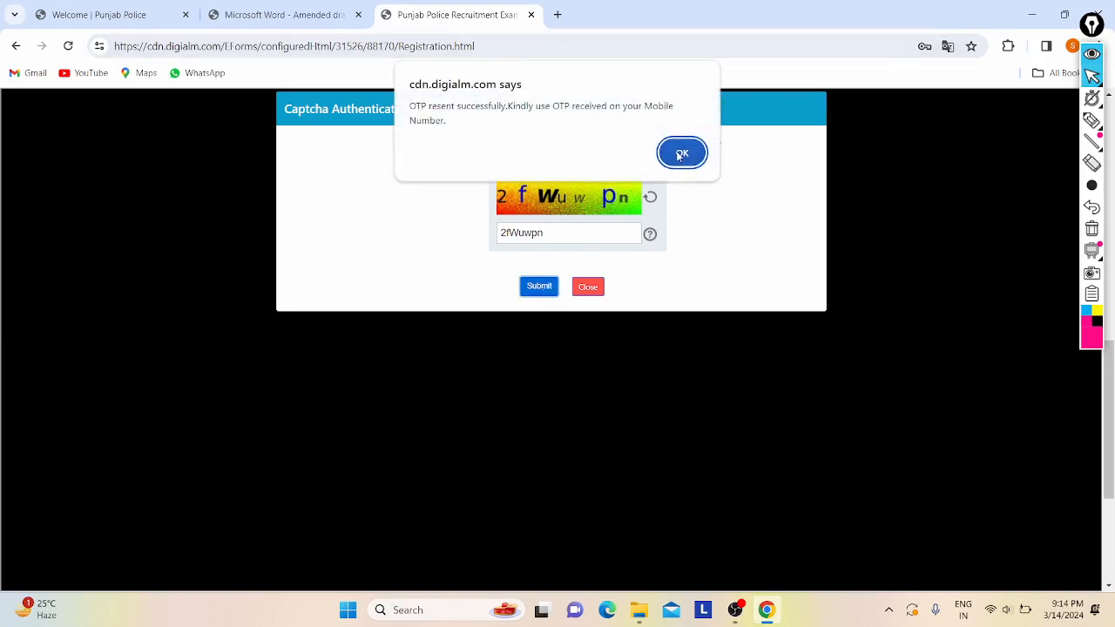
{"action": "left_click", "coordinate": [682, 154]}
- Dismiss the resend alert and review the filled candidate details above the mobile OTP field
{"action": "left_click", "coordinate": [492, 367]}
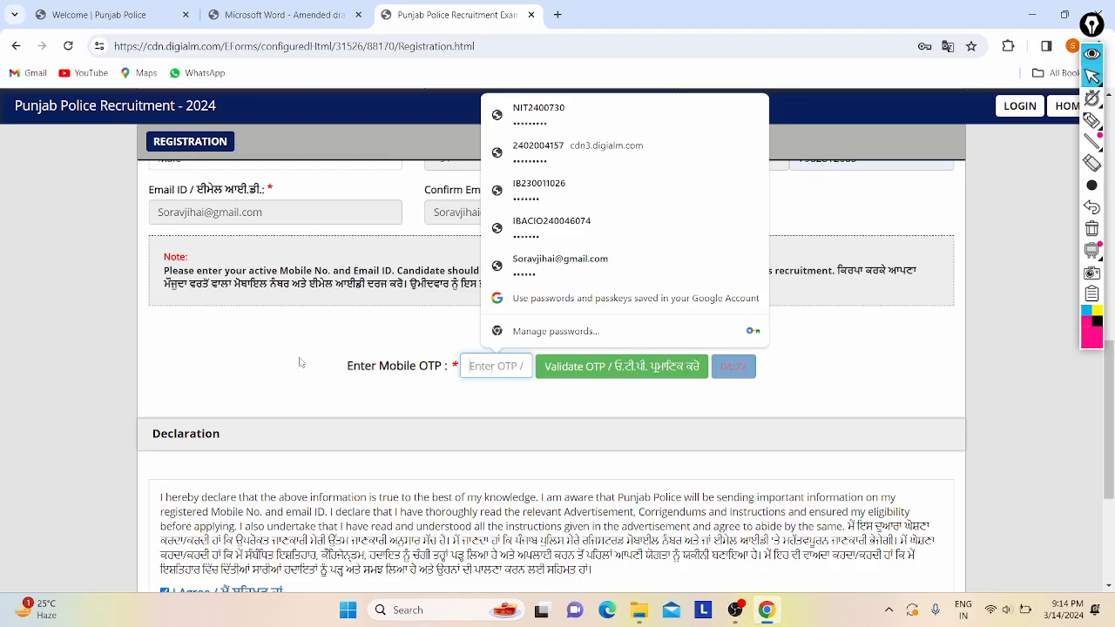
{"action": "scroll", "coordinate": [302, 363], "scroll_direction": "down", "scroll_amount": 1}
{"action": "scroll", "coordinate": [314, 343], "scroll_direction": "up", "scroll_amount": 1}
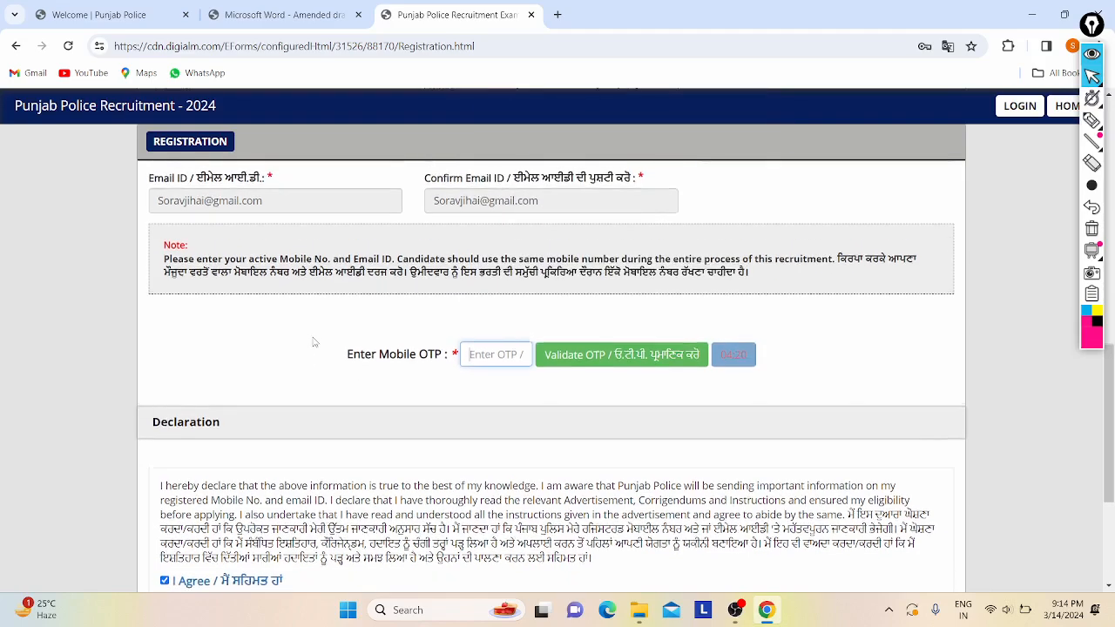
{"action": "scroll", "coordinate": [314, 342], "scroll_direction": "up", "scroll_amount": 1}
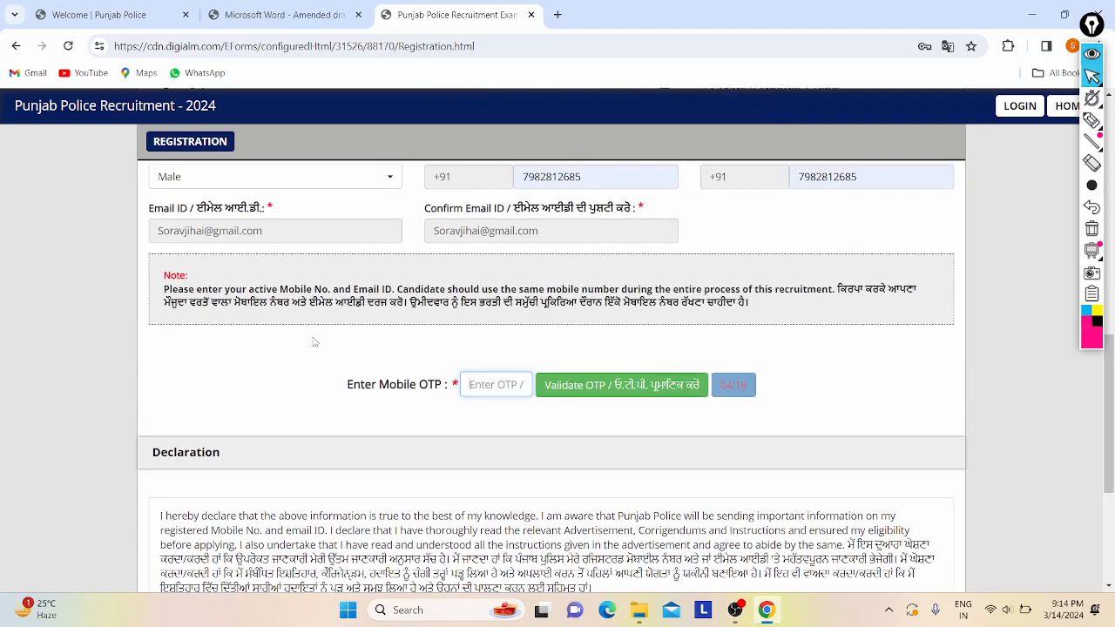
{"action": "scroll", "coordinate": [315, 342], "scroll_direction": "down", "scroll_amount": 1}
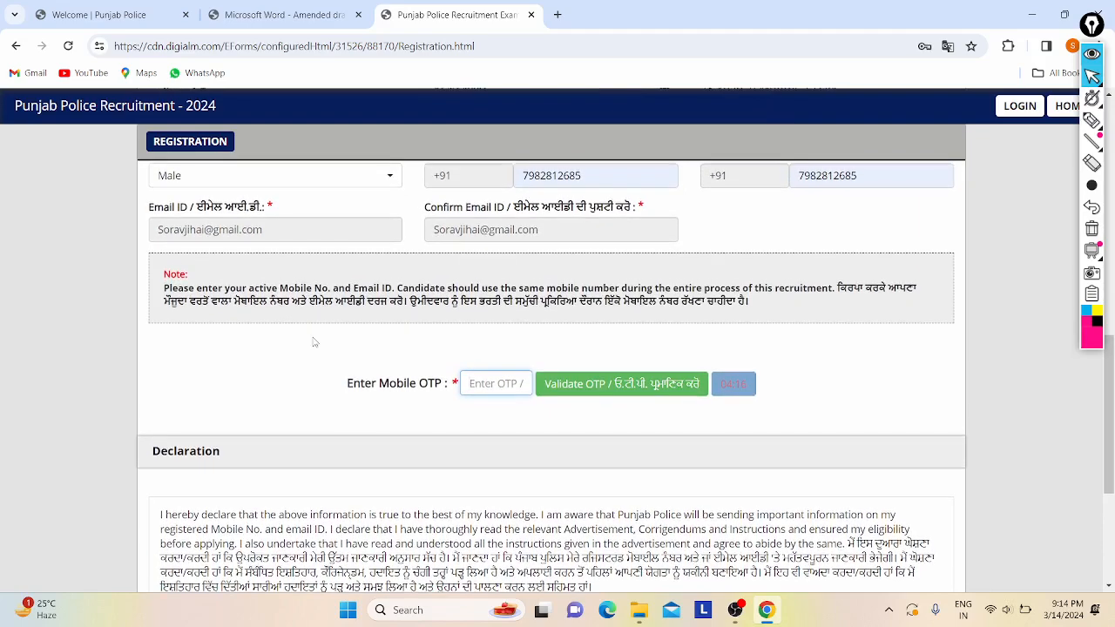
{"action": "scroll", "coordinate": [314, 342], "scroll_direction": "up", "scroll_amount": 4}
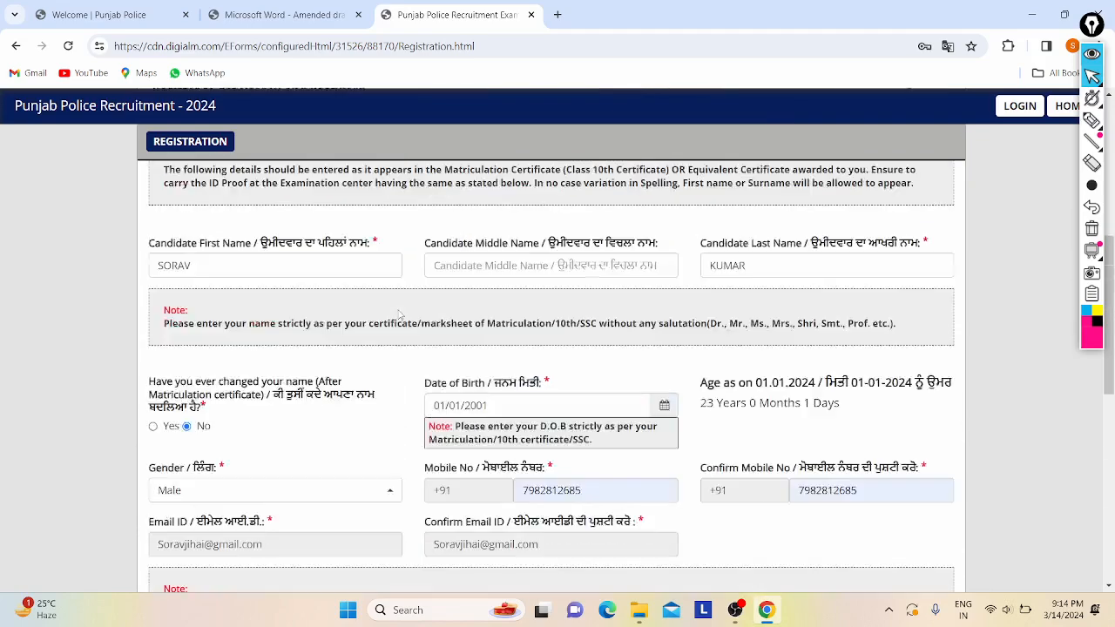
{"action": "scroll", "coordinate": [273, 269], "scroll_direction": "up", "scroll_amount": 2}
{"action": "scroll", "coordinate": [274, 269], "scroll_direction": "up", "scroll_amount": 2}
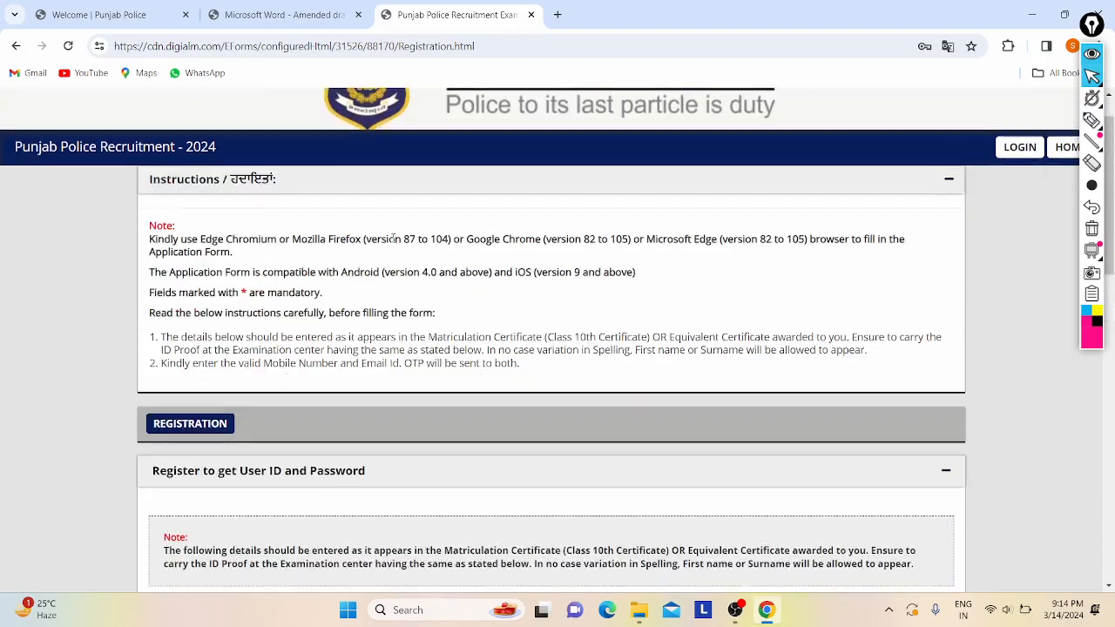
{"action": "scroll", "coordinate": [795, 183], "scroll_direction": "up", "scroll_amount": 1}
{"action": "scroll", "coordinate": [492, 359], "scroll_direction": "down", "scroll_amount": 4}
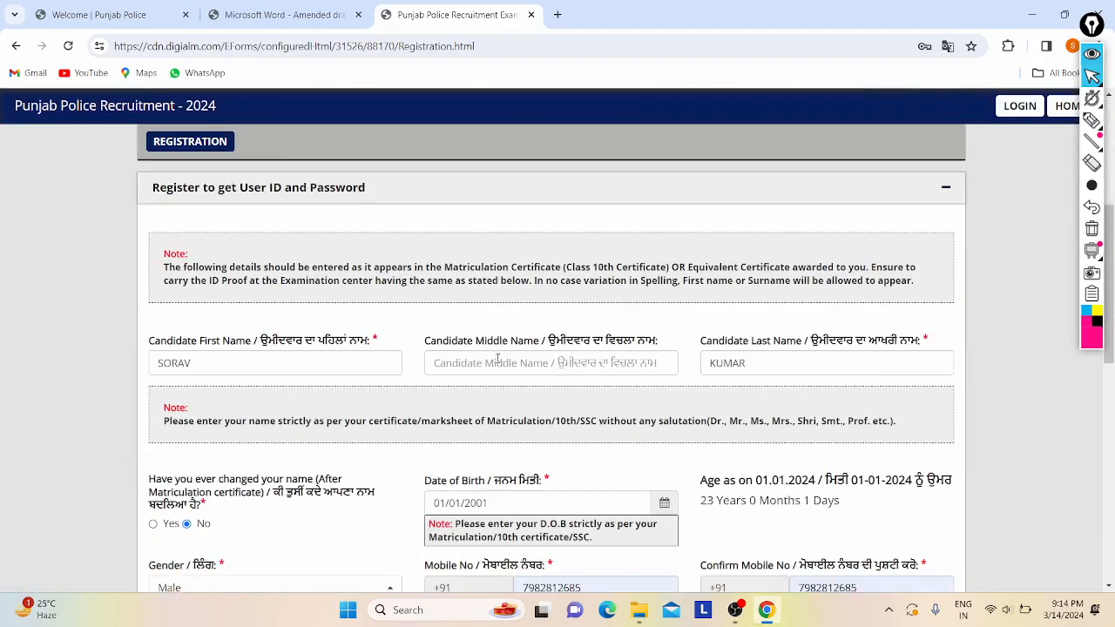
{"action": "scroll", "coordinate": [498, 360], "scroll_direction": "down", "scroll_amount": 2}
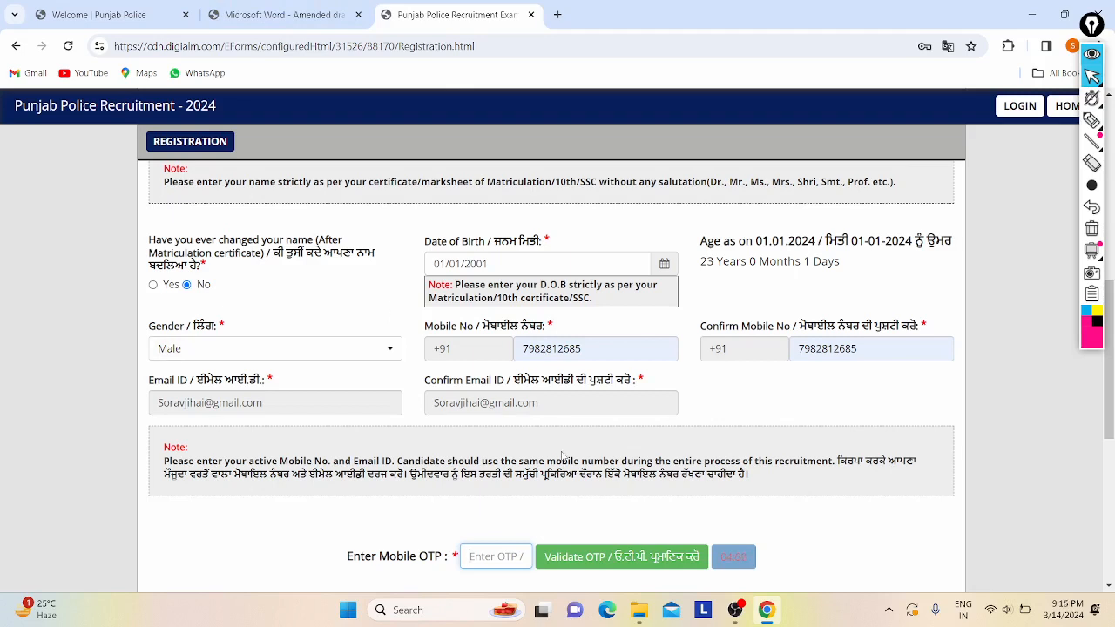
- Enter and validate the mobile OTP, acknowledging the success message
{"action": "scroll", "coordinate": [558, 458], "scroll_direction": "down", "scroll_amount": 1}
{"action": "left_click", "coordinate": [467, 485]}
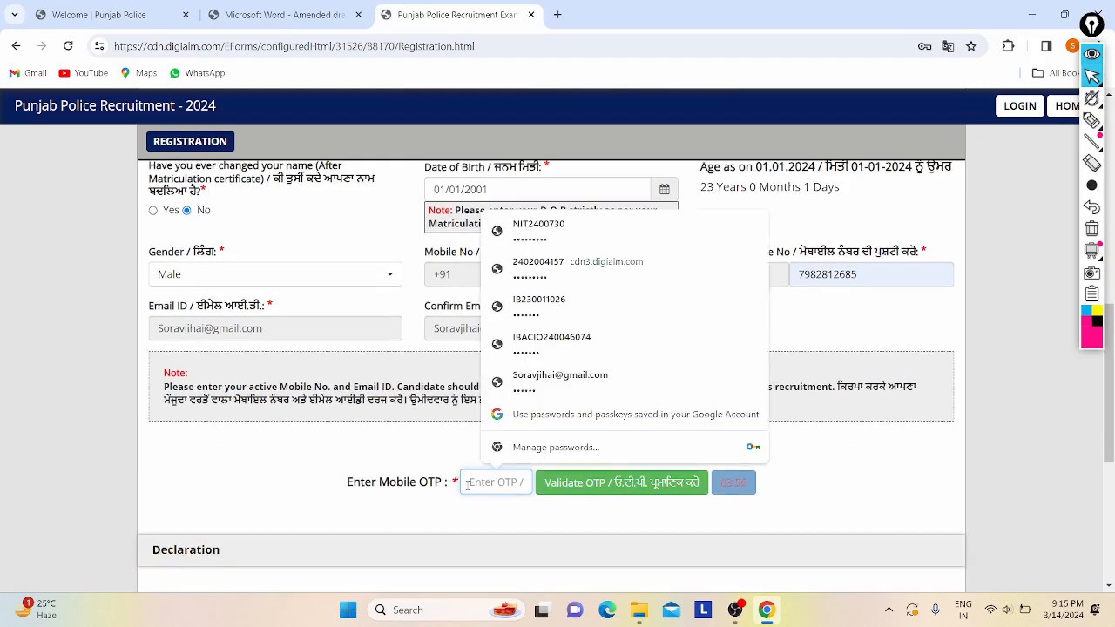
{"action": "type", "text": "•"}
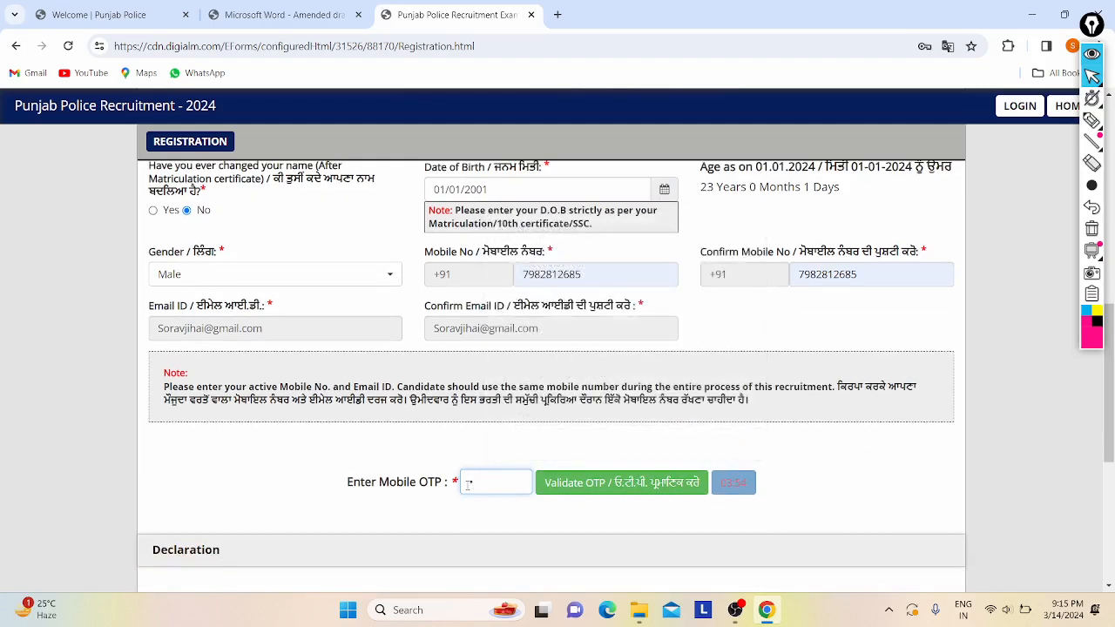
{"action": "type", "text": "•••••"}
{"action": "left_click", "coordinate": [584, 486]}
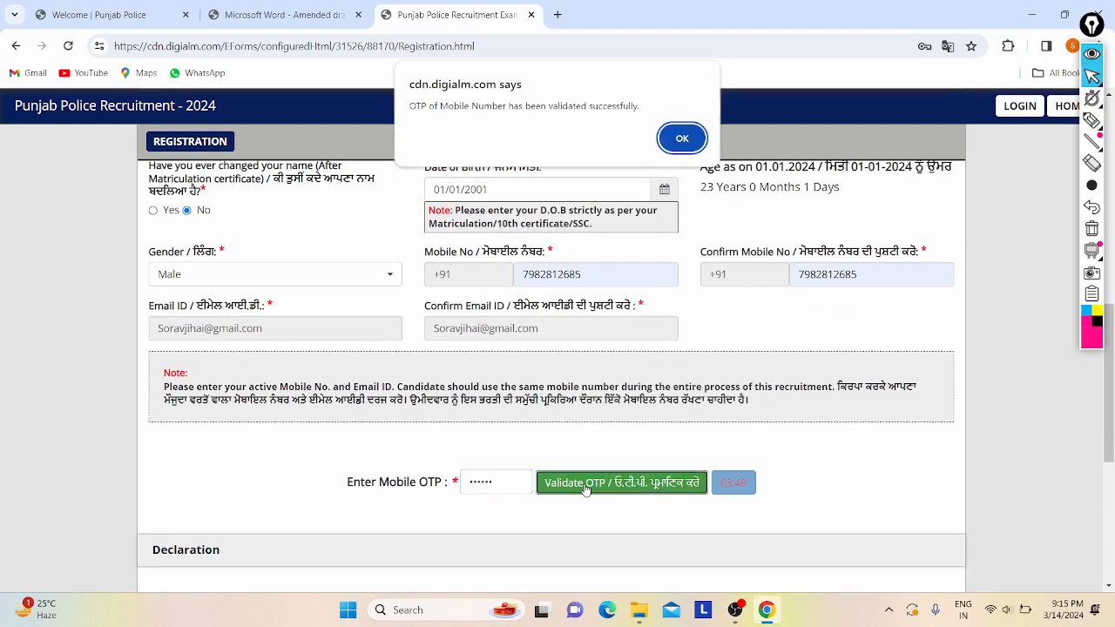
{"action": "left_click", "coordinate": [685, 138]}
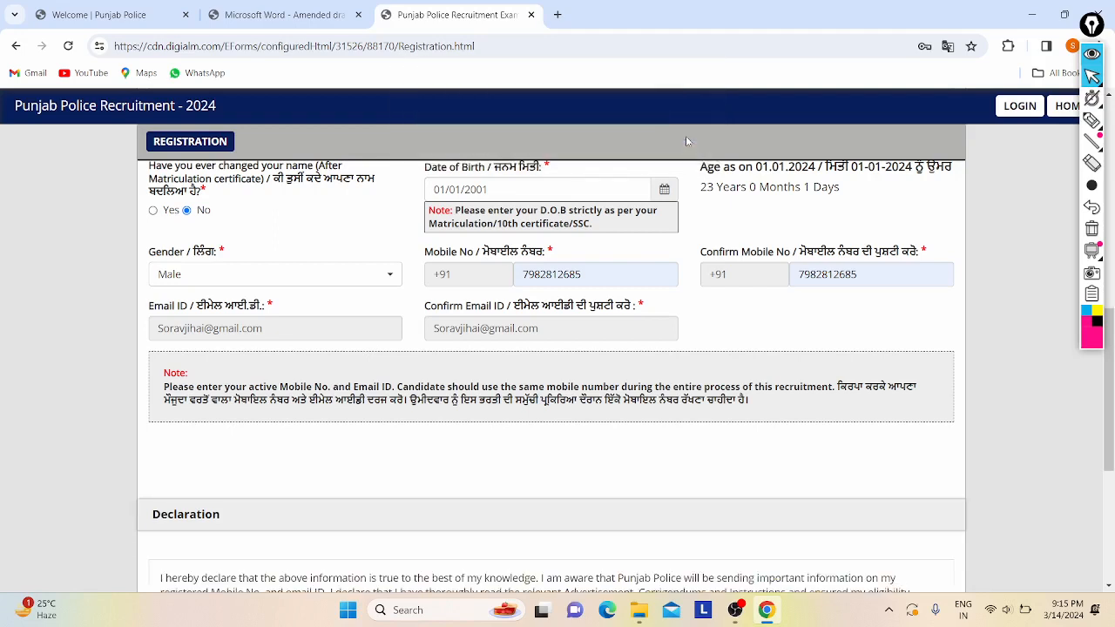
- Bring up the details verification table with REVERIFY
{"action": "scroll", "coordinate": [544, 368], "scroll_direction": "up", "scroll_amount": 1}
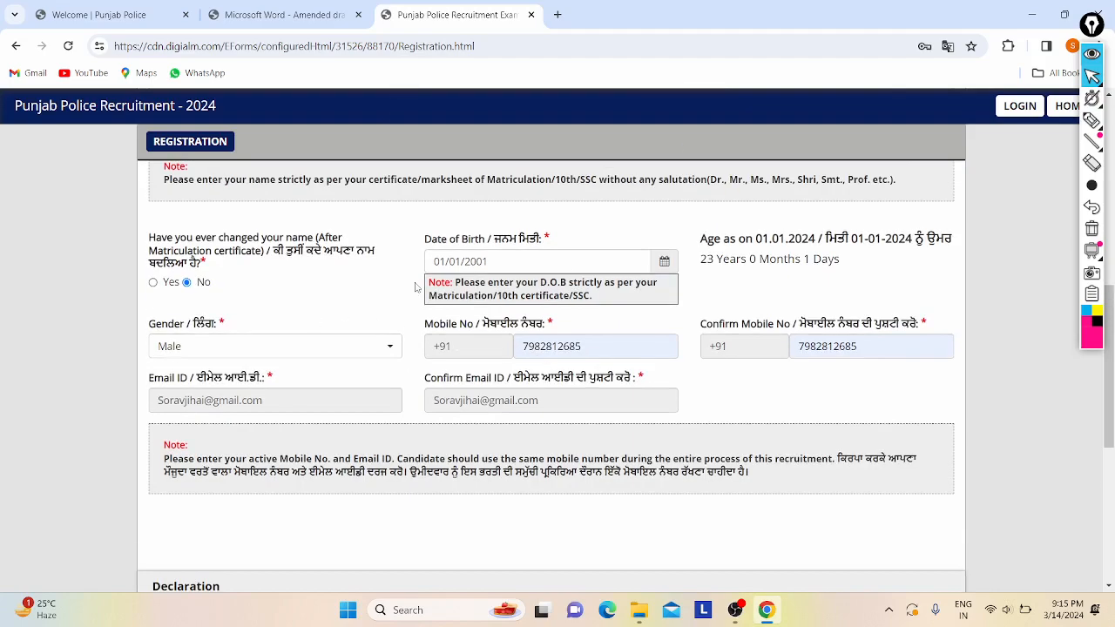
{"action": "scroll", "coordinate": [405, 351], "scroll_direction": "up", "scroll_amount": 4}
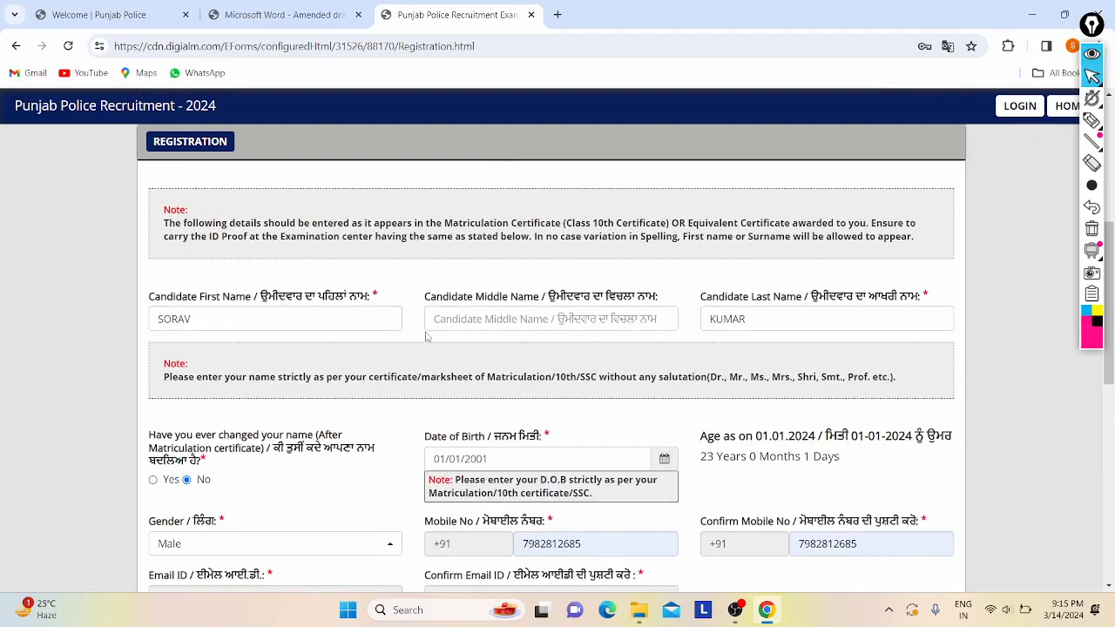
{"action": "scroll", "coordinate": [426, 337], "scroll_direction": "down", "scroll_amount": 7}
{"action": "scroll", "coordinate": [426, 337], "scroll_direction": "down", "scroll_amount": 2}
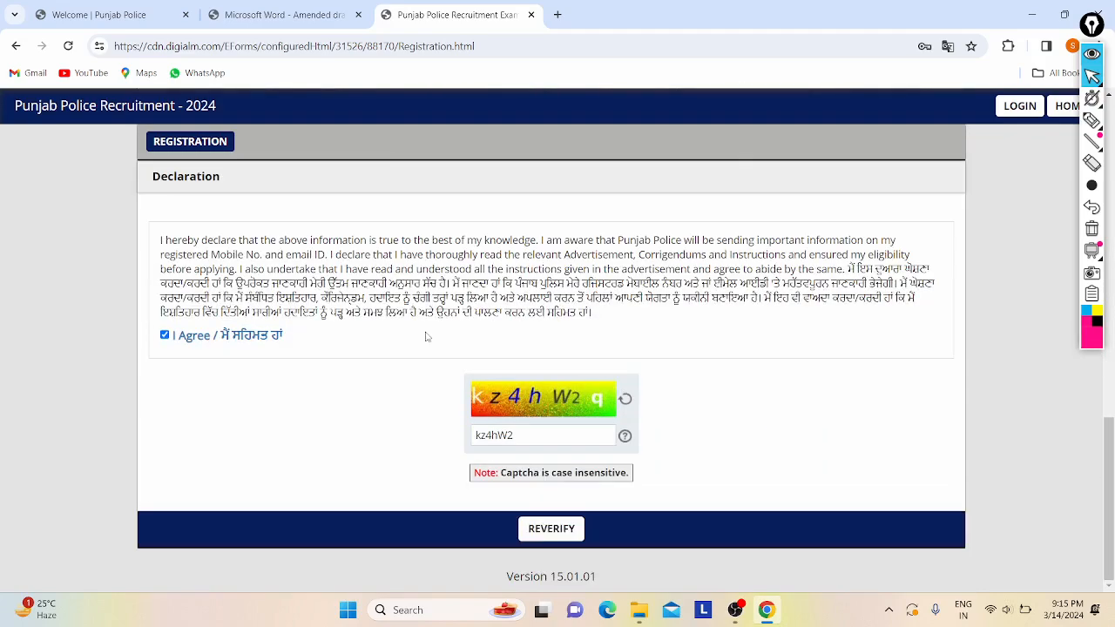
{"action": "left_click", "coordinate": [552, 529]}
- Review the entered name and date-of-birth values in the verification table
{"action": "scroll", "coordinate": [554, 348], "scroll_direction": "down", "scroll_amount": 3}
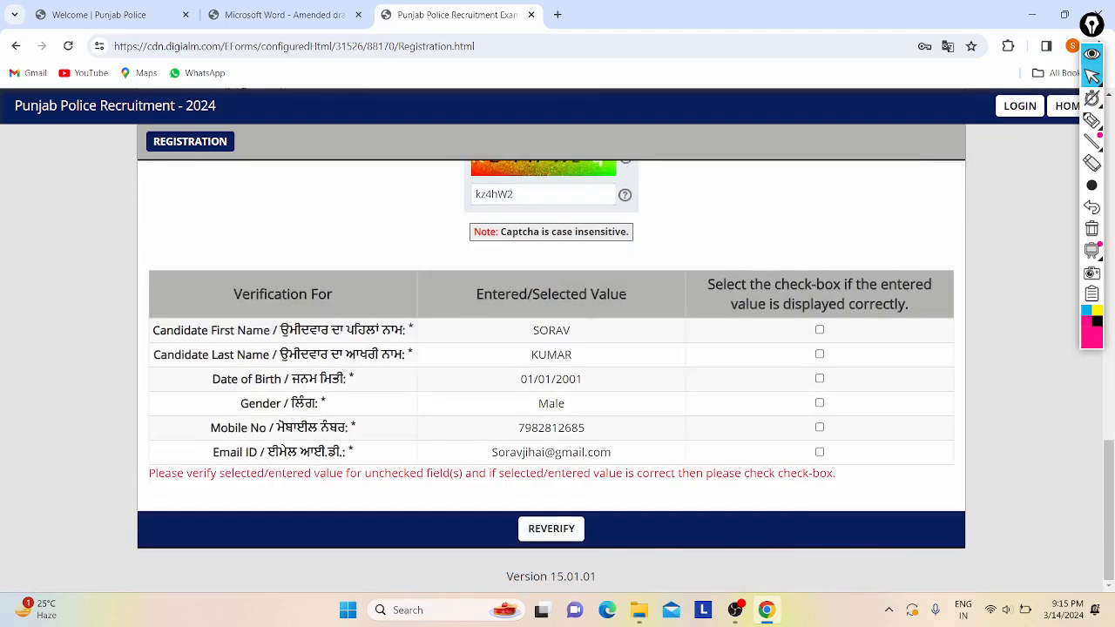
{"action": "left_click_drag", "start_coordinate": [531, 331], "coordinate": [584, 358]}
{"action": "left_click", "coordinate": [584, 357]}
{"action": "left_click_drag", "start_coordinate": [514, 380], "coordinate": [652, 381]}
{"action": "left_click", "coordinate": [650, 381]}
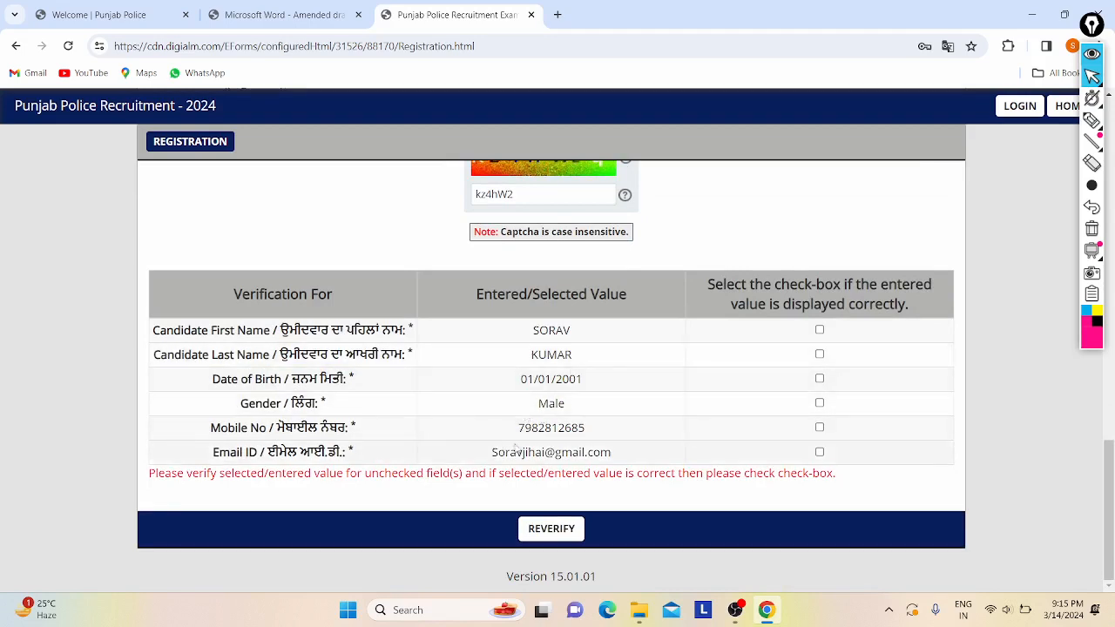
- Tick the confirmation boxes for First Name, Last Name, DOB, Gender, Mobile No and Email ID
{"action": "left_click", "coordinate": [820, 330]}
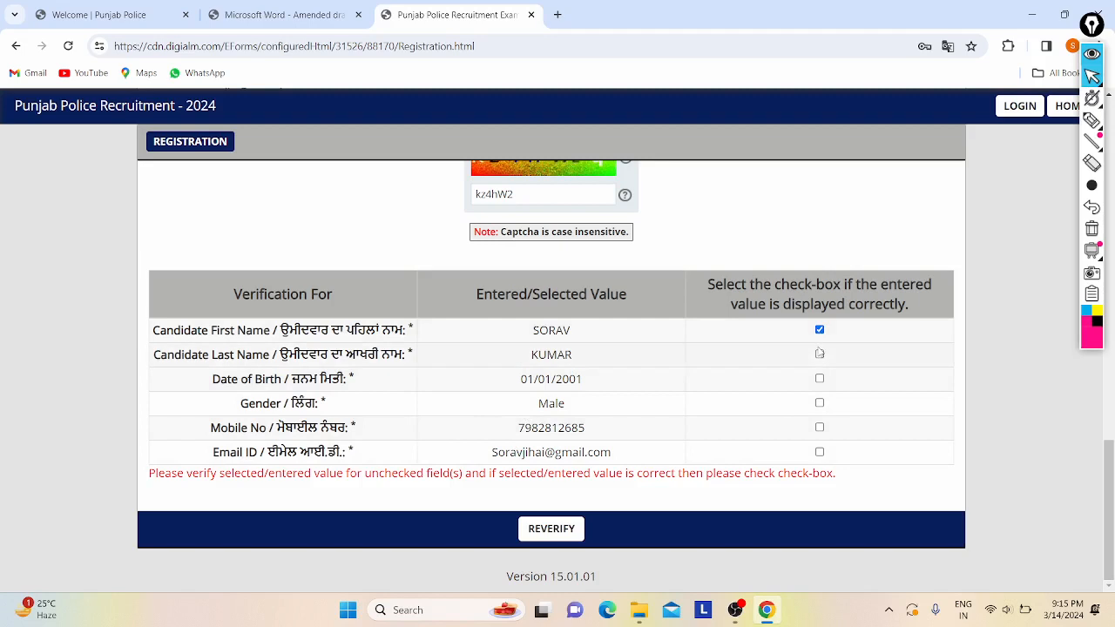
{"action": "left_click", "coordinate": [820, 353]}
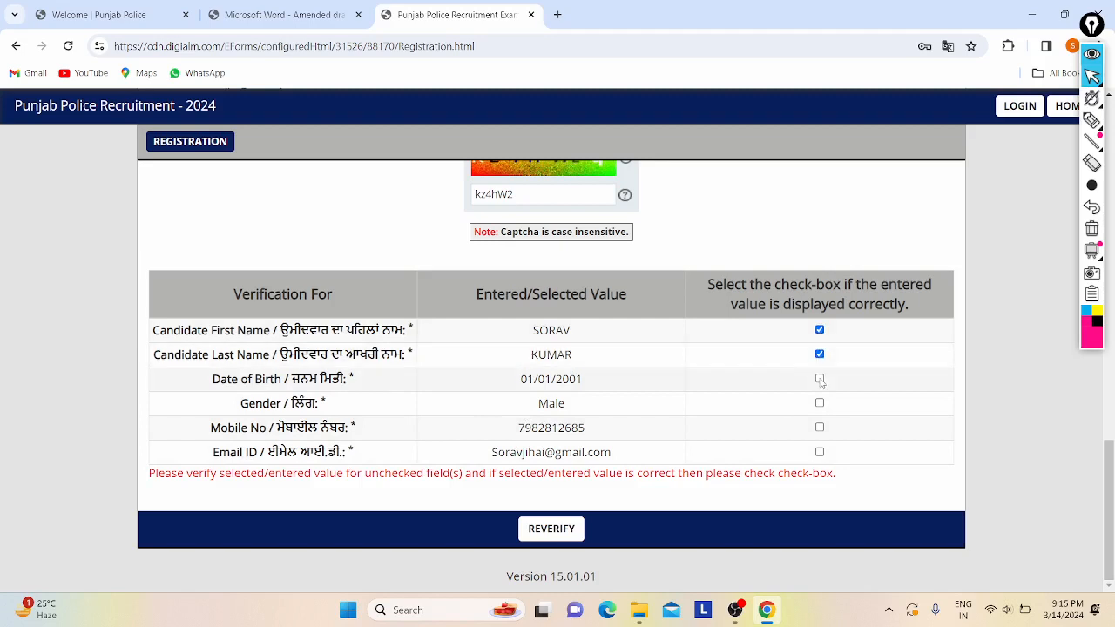
{"action": "left_click", "coordinate": [820, 380]}
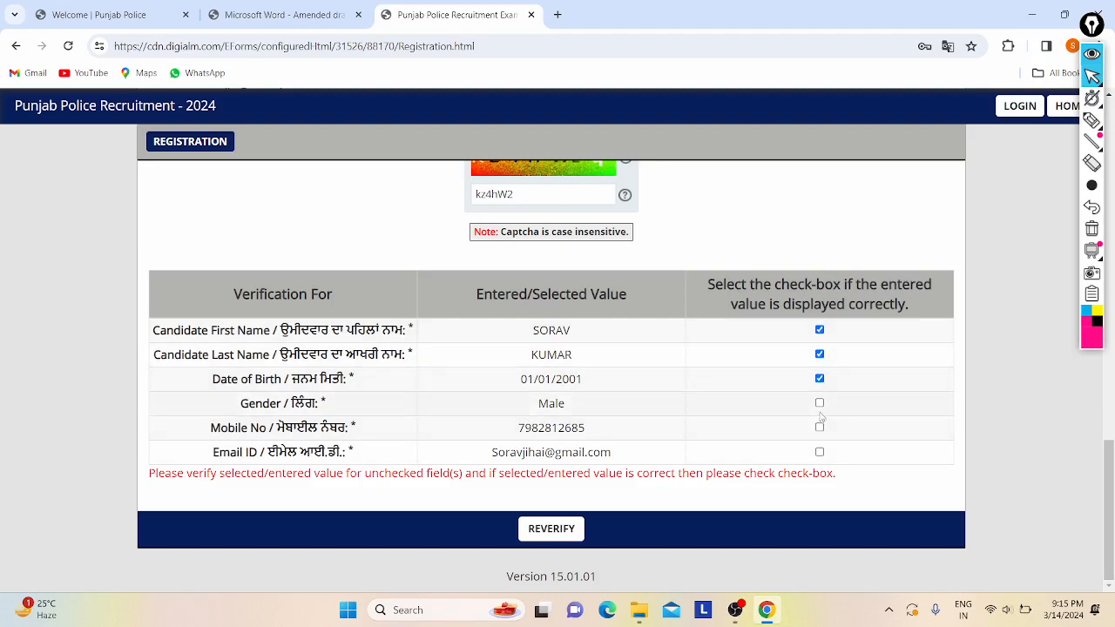
{"action": "left_click", "coordinate": [820, 404]}
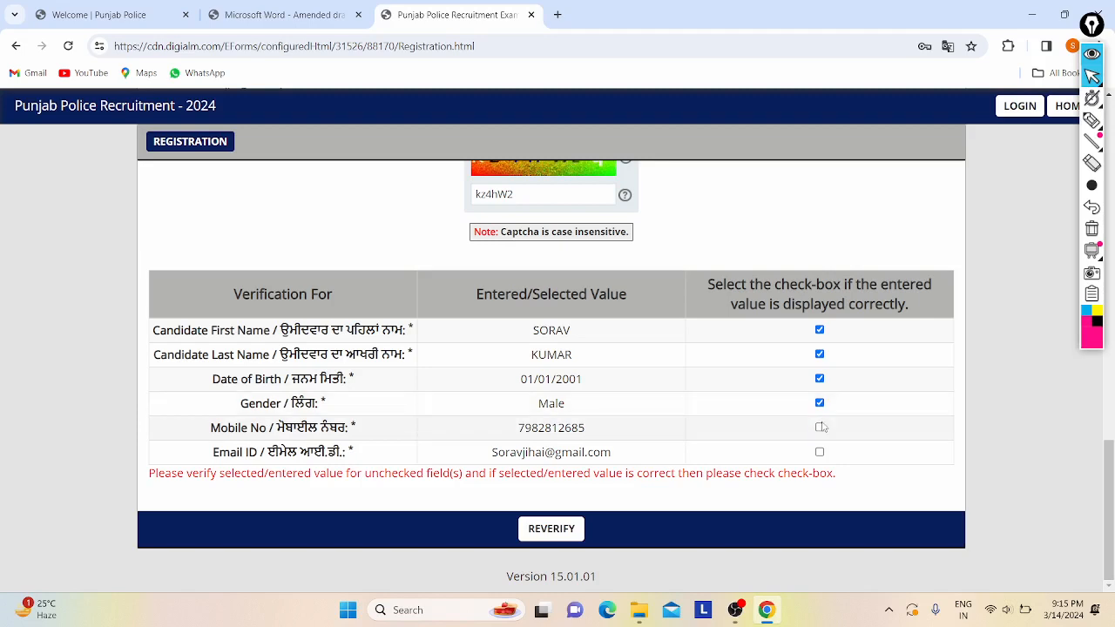
{"action": "left_click", "coordinate": [820, 427]}
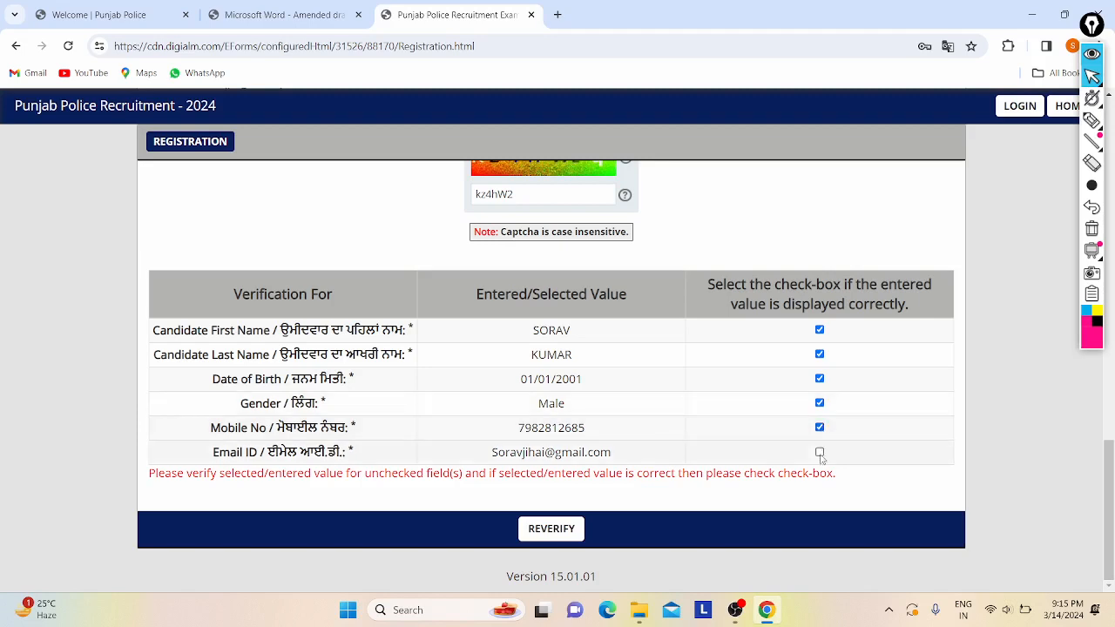
{"action": "left_click", "coordinate": [820, 453]}
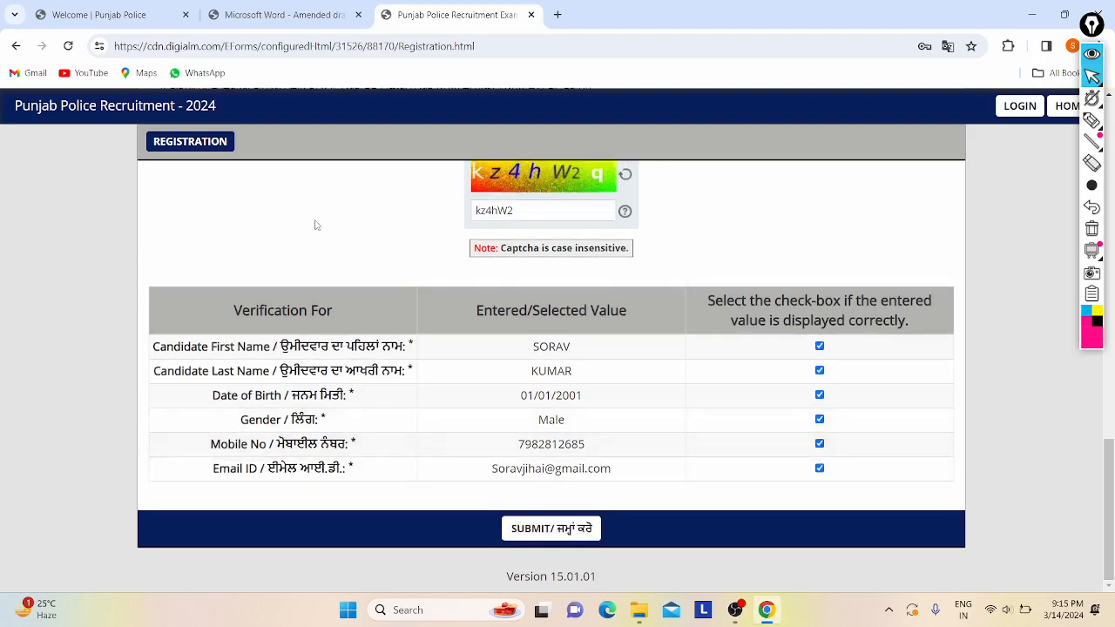
- Submit the verified registration details and confirm the details-are-correct alert
{"action": "scroll", "coordinate": [316, 225], "scroll_direction": "up", "scroll_amount": 10}
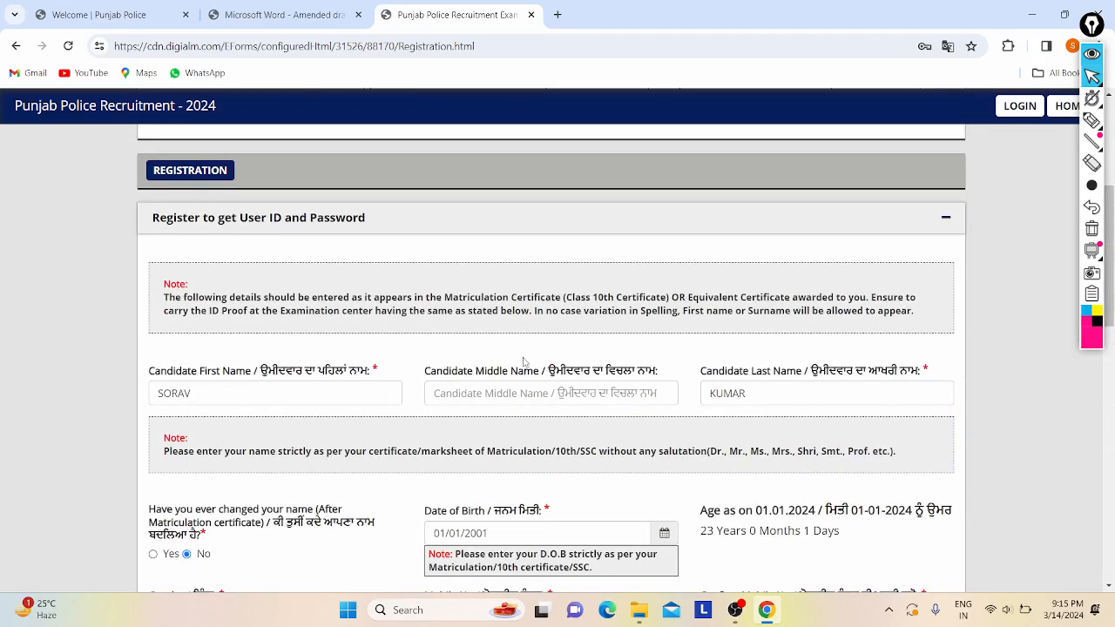
{"action": "scroll", "coordinate": [524, 362], "scroll_direction": "down", "scroll_amount": 10}
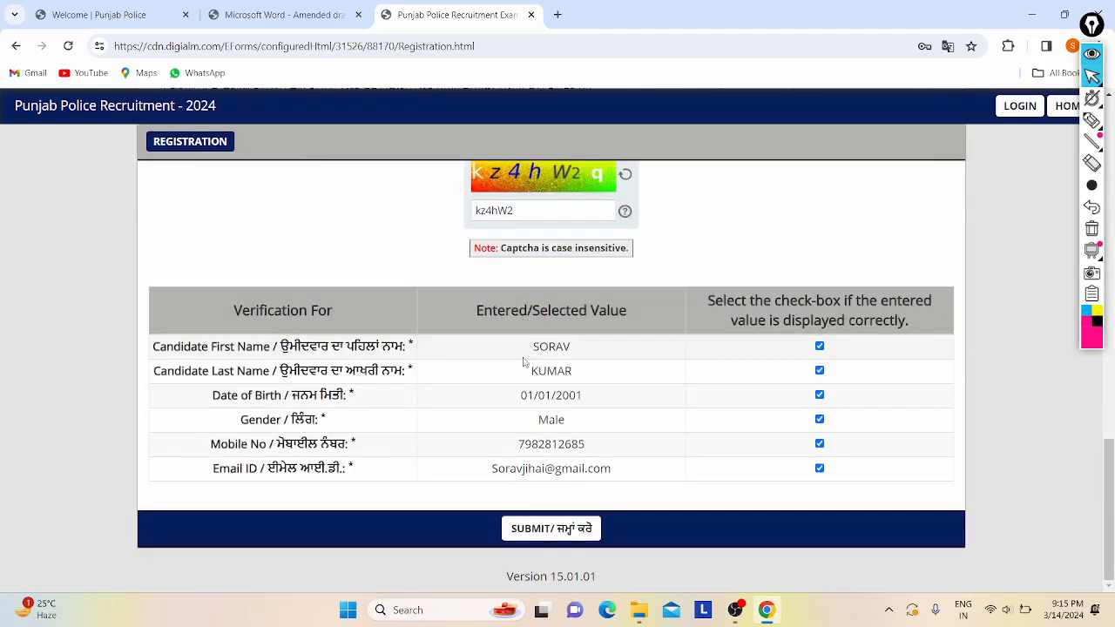
{"action": "left_click", "coordinate": [550, 533]}
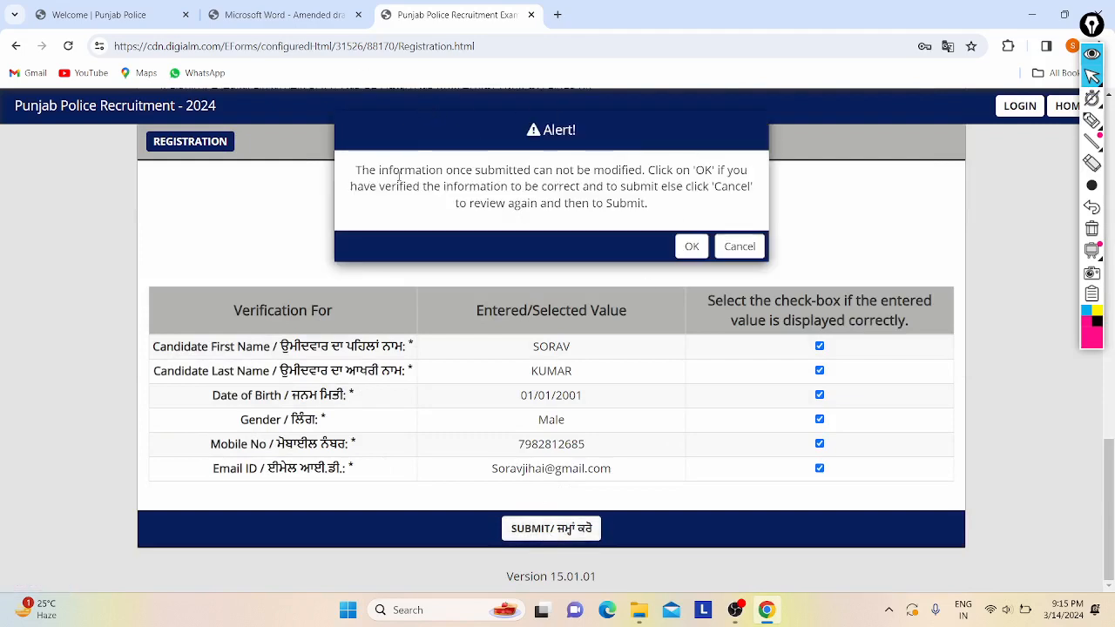
{"action": "left_click_drag", "start_coordinate": [412, 174], "coordinate": [608, 188]}
{"action": "left_click", "coordinate": [608, 189]}
{"action": "left_click", "coordinate": [689, 246]}
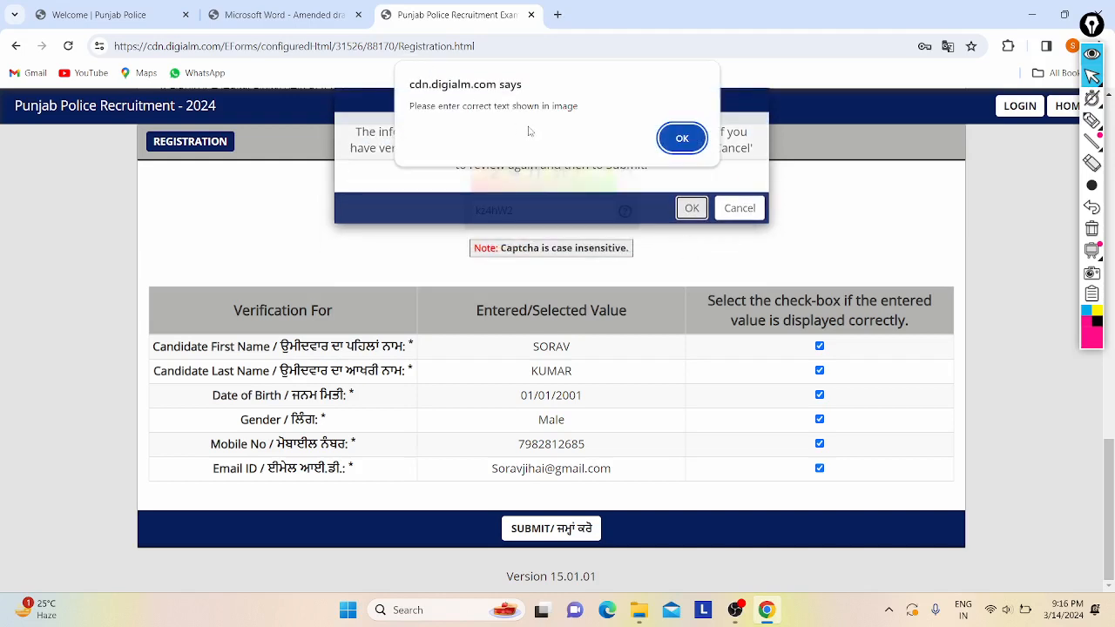
- Dismiss the captcha error, enter the captcha text, and submit the registration with final confirmation
{"action": "left_click", "coordinate": [678, 138]}
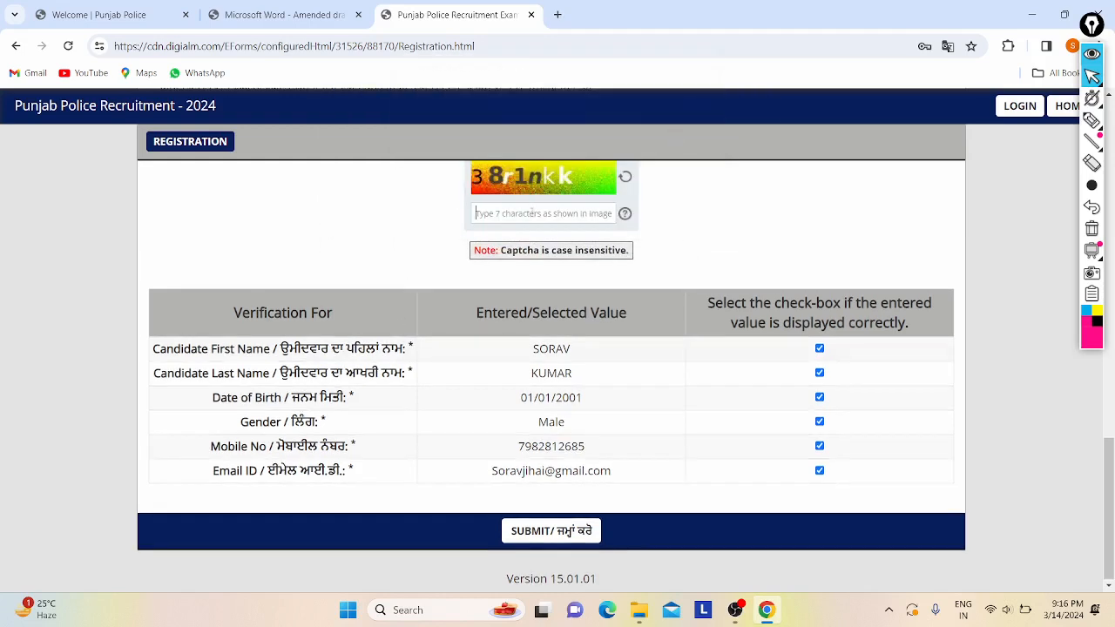
{"action": "type", "text": "38"}
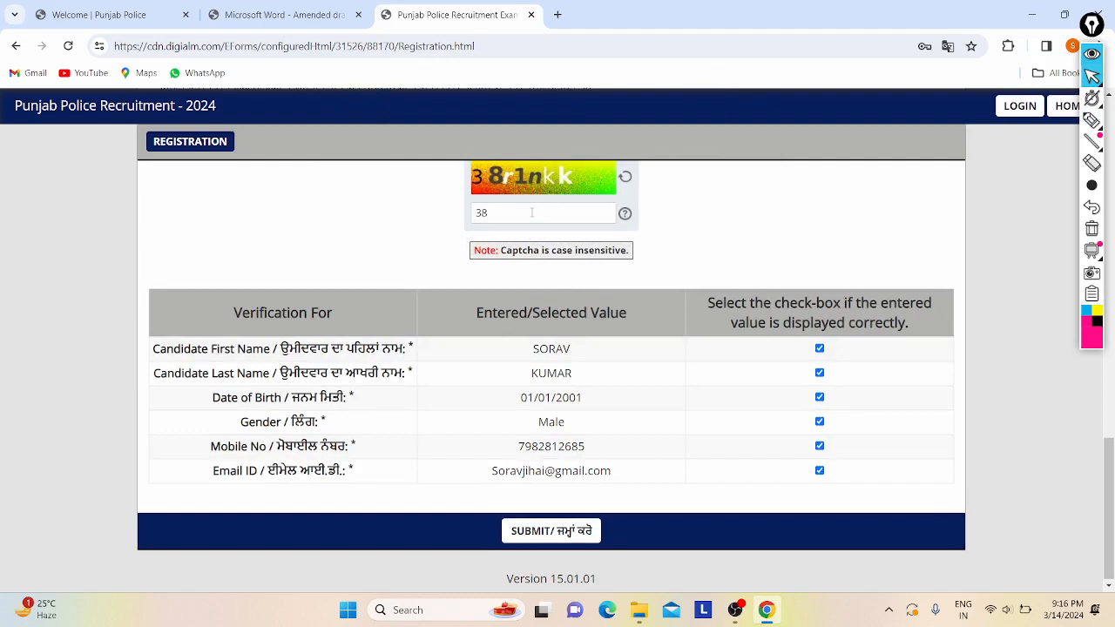
{"action": "type", "text": "r1nkk"}
{"action": "scroll", "coordinate": [545, 313], "scroll_direction": "down", "scroll_amount": 1}
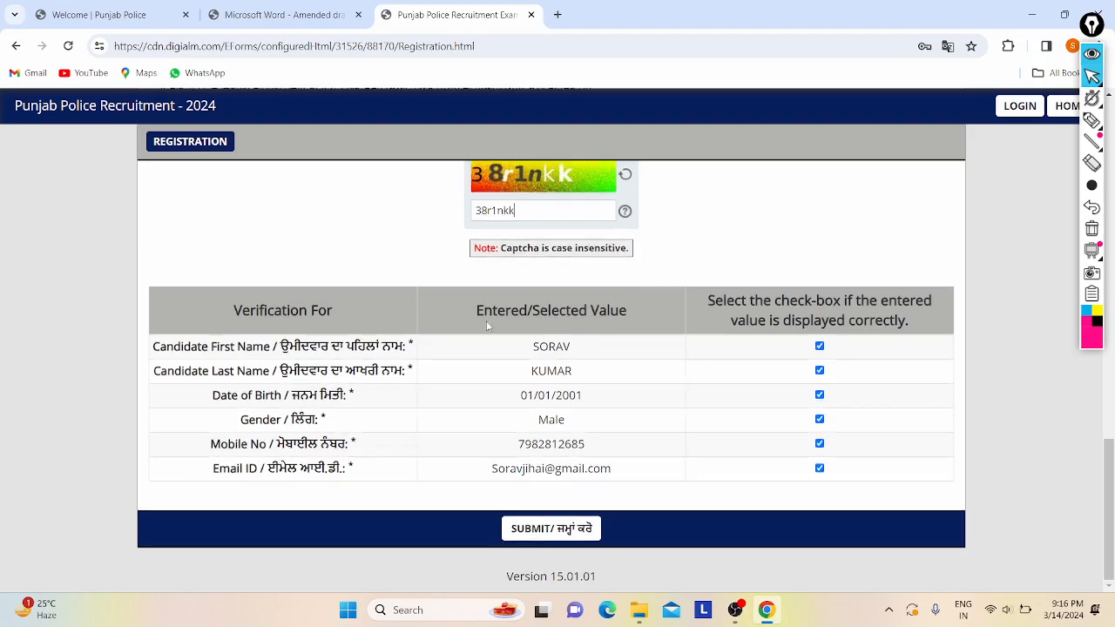
{"action": "left_click", "coordinate": [539, 535]}
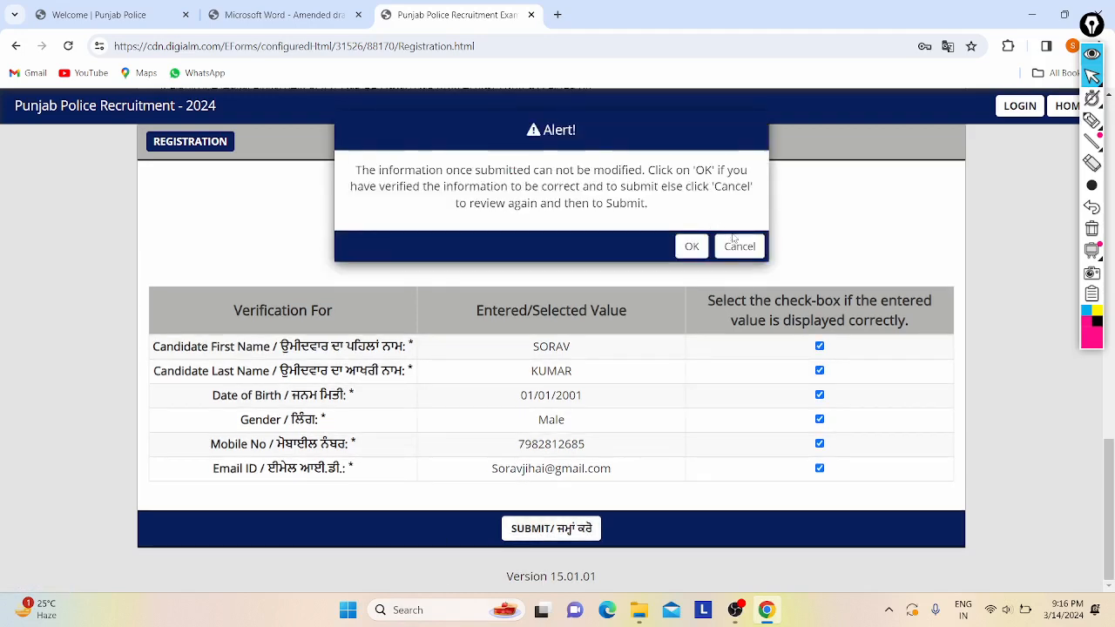
{"action": "left_click", "coordinate": [696, 247]}
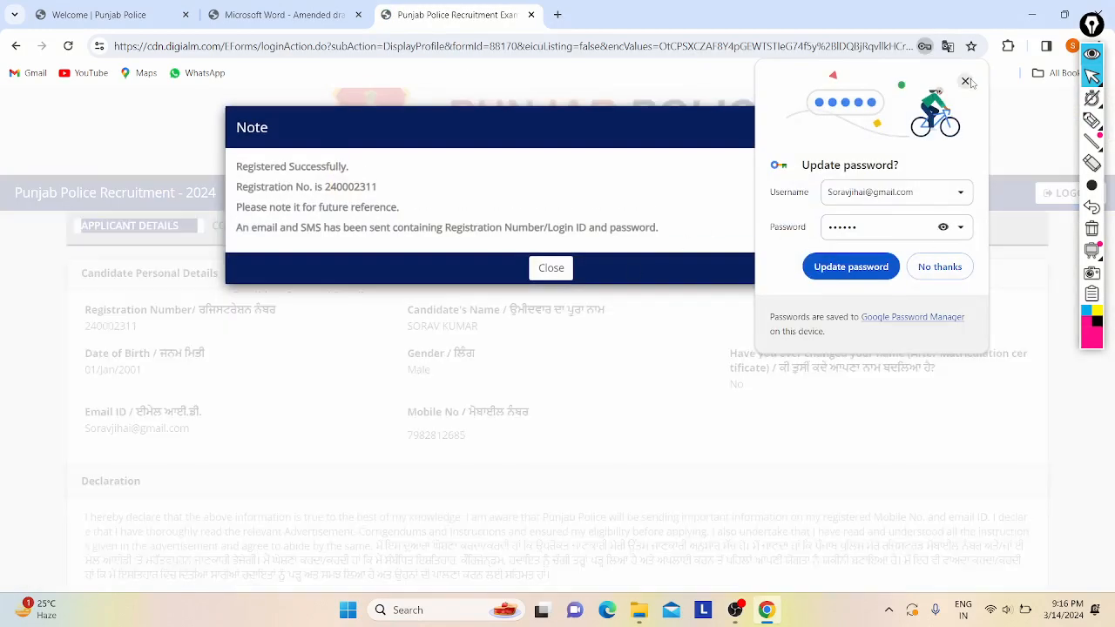
- Dismiss Chrome's update-password popup, read the registration success note, and close it
{"action": "left_click", "coordinate": [966, 82]}
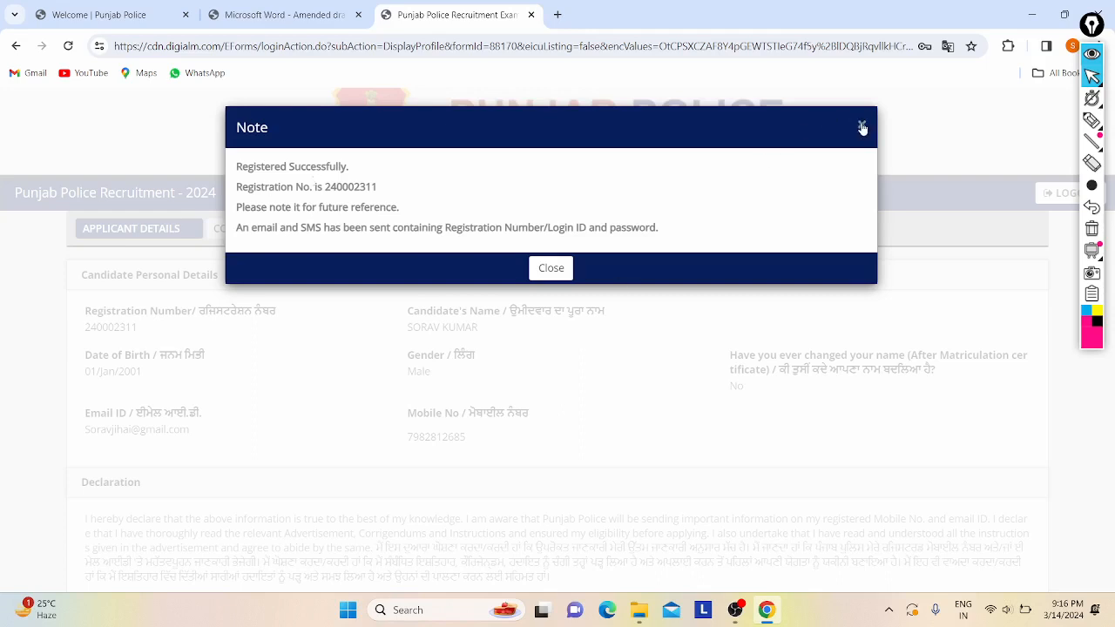
{"action": "left_click_drag", "start_coordinate": [243, 228], "coordinate": [467, 194]}
{"action": "left_click", "coordinate": [466, 193]}
{"action": "left_click_drag", "start_coordinate": [240, 211], "coordinate": [376, 209]}
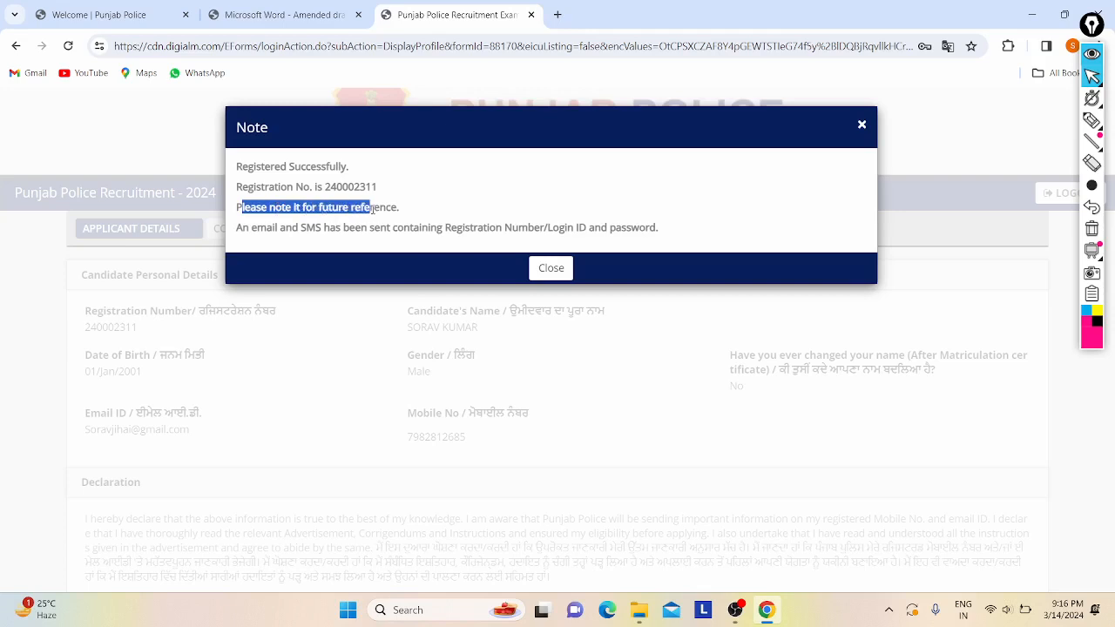
{"action": "left_click", "coordinate": [361, 175]}
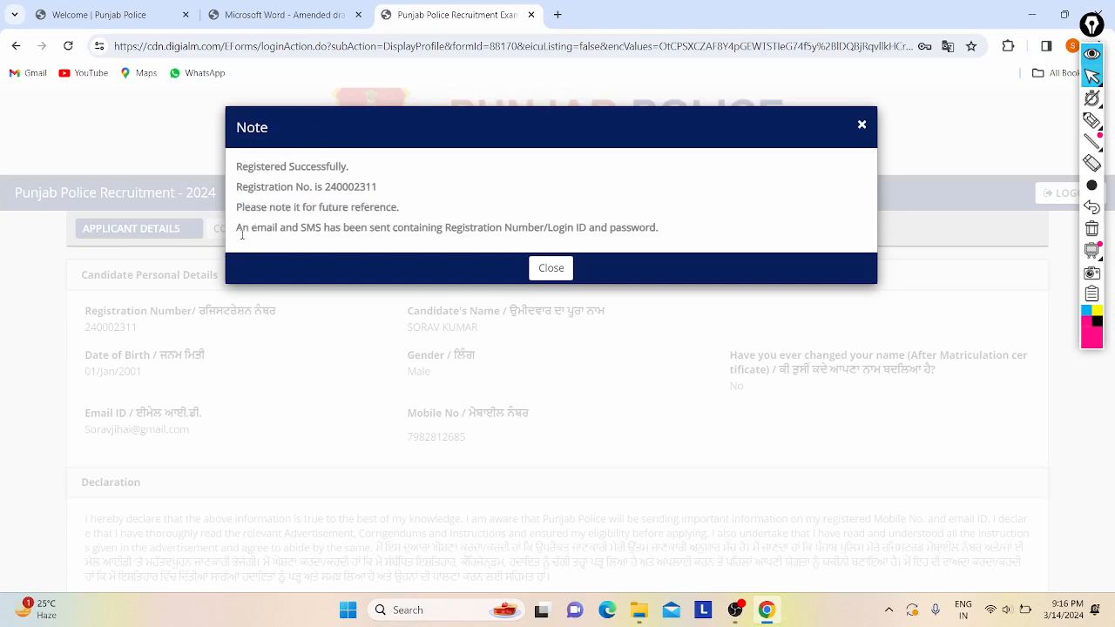
{"action": "left_click_drag", "start_coordinate": [242, 234], "coordinate": [445, 228]}
{"action": "left_click", "coordinate": [400, 228]}
{"action": "left_click", "coordinate": [521, 228]}
{"action": "left_click", "coordinate": [444, 229]}
{"action": "left_click", "coordinate": [861, 126]}
{"action": "scroll", "coordinate": [405, 277], "scroll_direction": "down", "scroll_amount": 1}
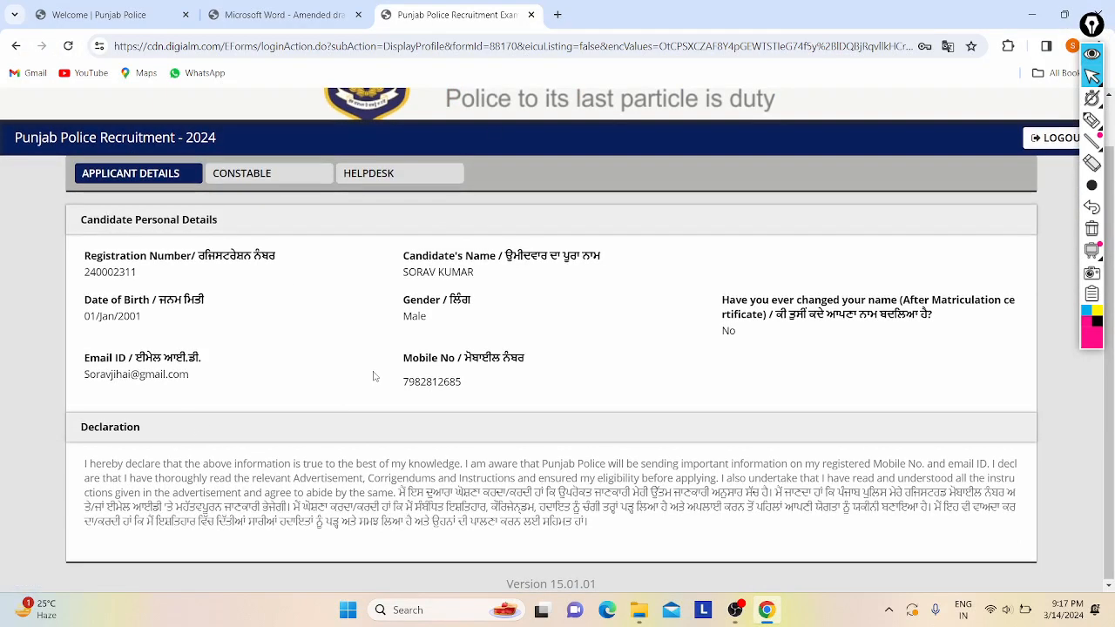
- Open the CONSTABLE tab and create a new Constable application form
{"action": "scroll", "coordinate": [377, 378], "scroll_direction": "up", "scroll_amount": 1}
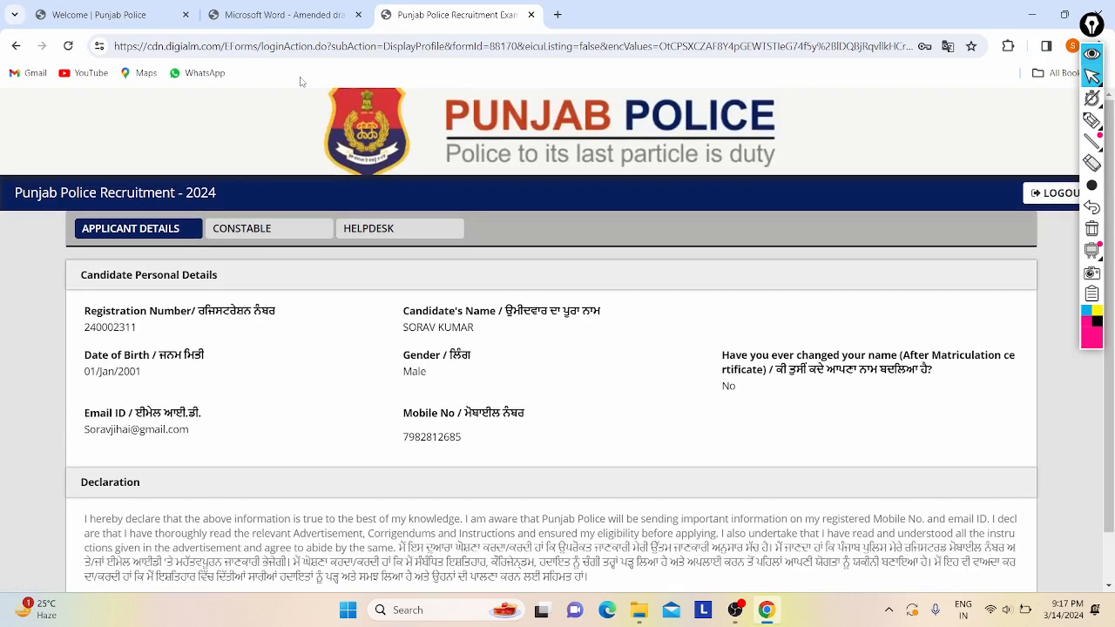
{"action": "left_click", "coordinate": [250, 234]}
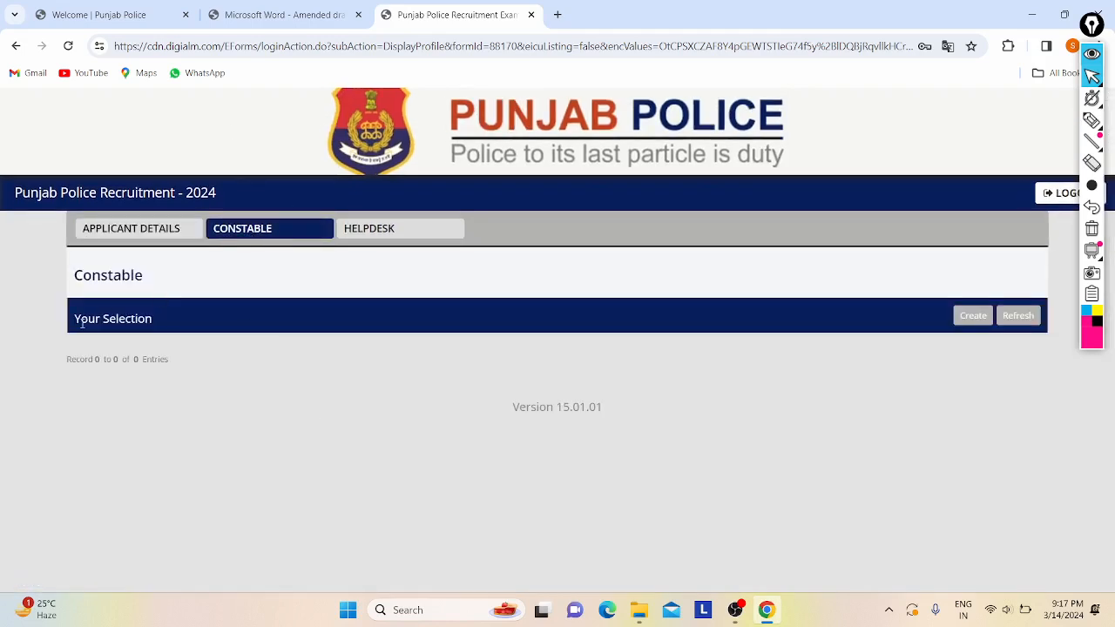
{"action": "left_click", "coordinate": [129, 228]}
{"action": "scroll", "coordinate": [331, 348], "scroll_direction": "down", "scroll_amount": 1}
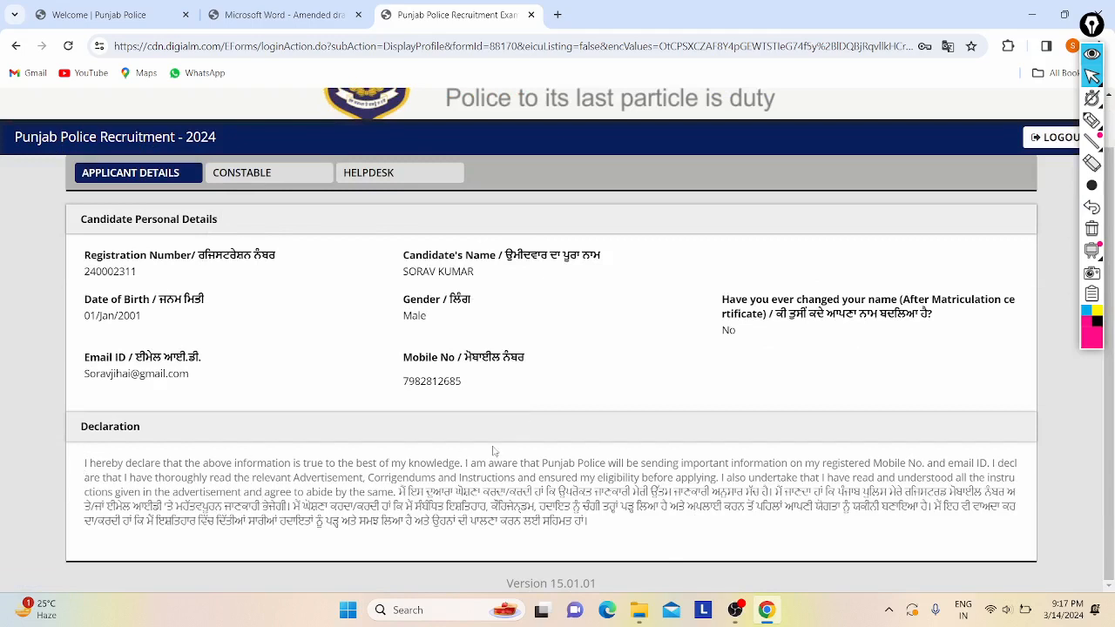
{"action": "scroll", "coordinate": [493, 450], "scroll_direction": "up", "scroll_amount": 1}
{"action": "left_click", "coordinate": [264, 232]}
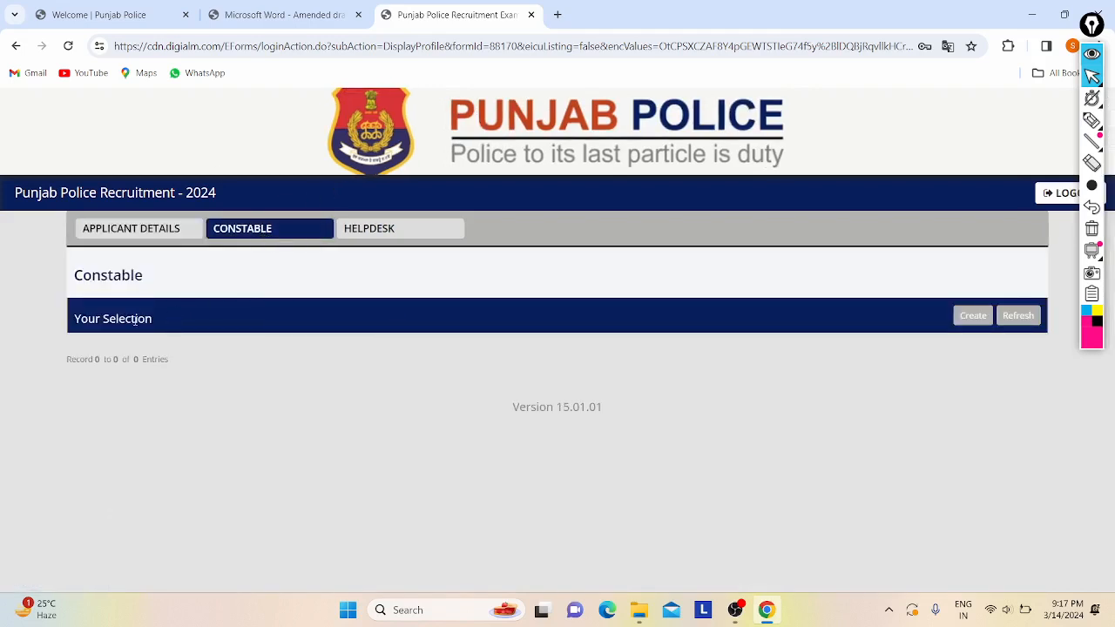
{"action": "left_click", "coordinate": [983, 318]}
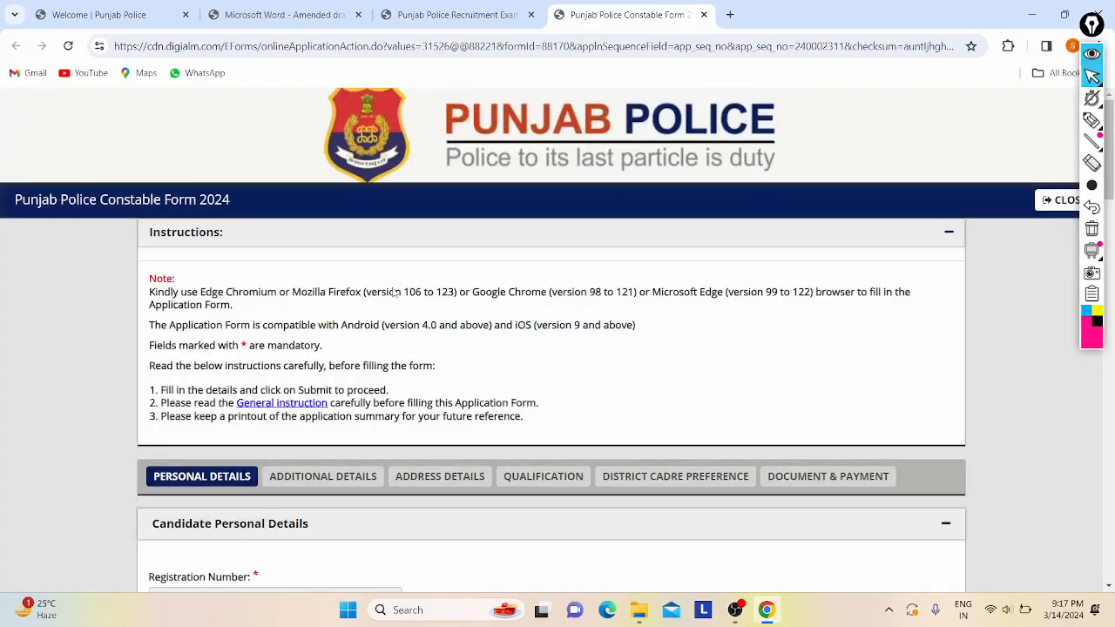
{"action": "scroll", "coordinate": [313, 321], "scroll_direction": "down", "scroll_amount": 3}
{"action": "scroll", "coordinate": [275, 306], "scroll_direction": "down", "scroll_amount": 15}
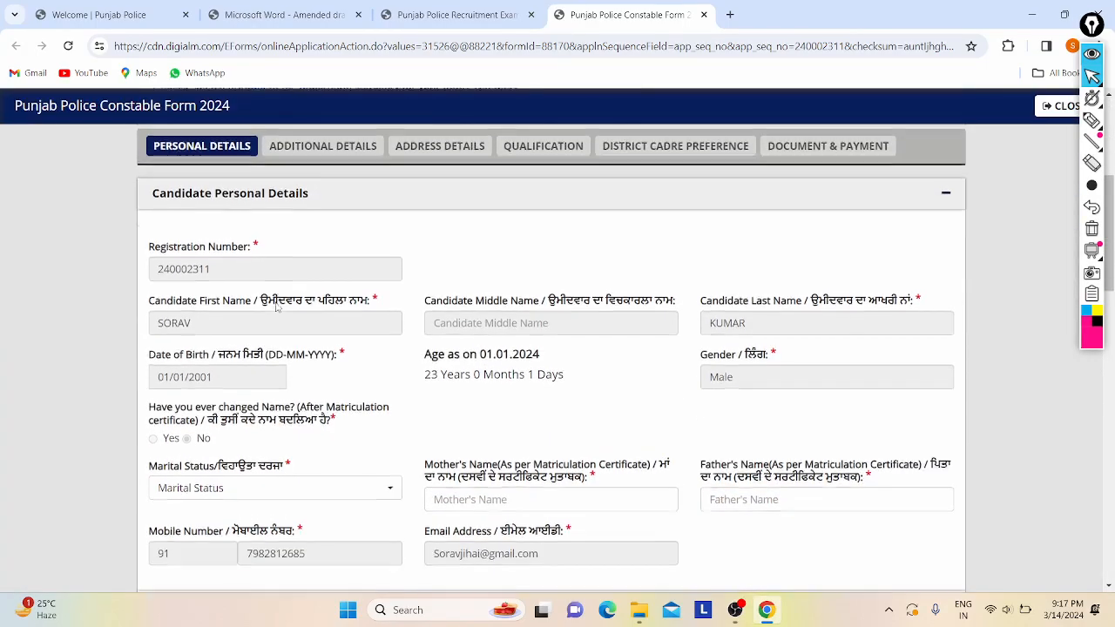
{"action": "scroll", "coordinate": [276, 306], "scroll_direction": "up", "scroll_amount": 20}
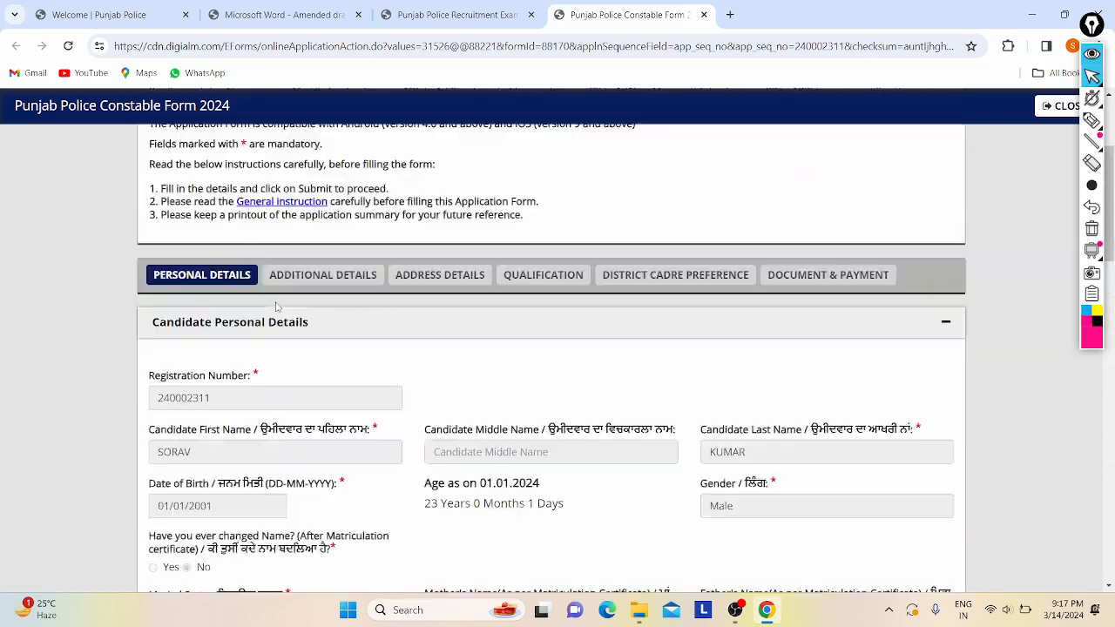
{"action": "left_click_drag", "start_coordinate": [13, 205], "coordinate": [306, 213]}
{"action": "left_click", "coordinate": [340, 215]}
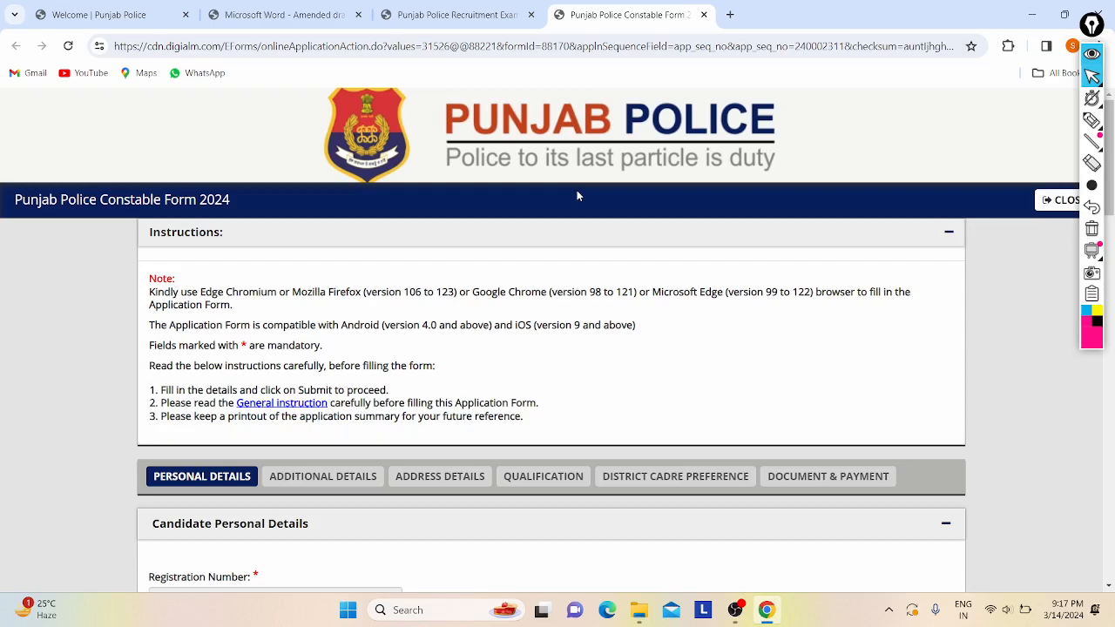
{"action": "scroll", "coordinate": [577, 196], "scroll_direction": "down", "scroll_amount": 2}
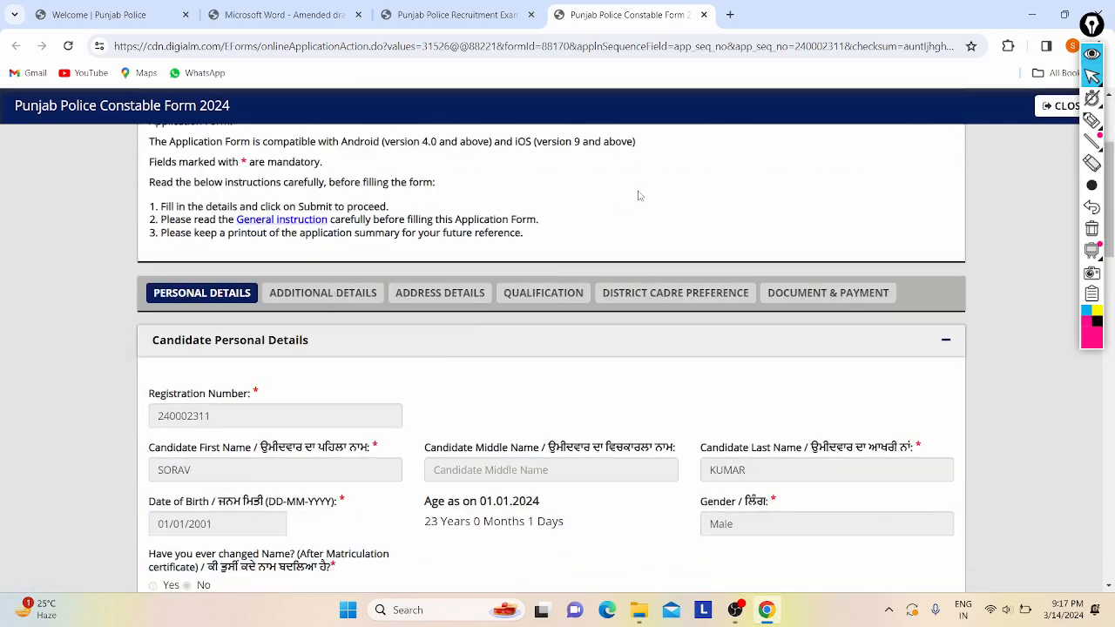
{"action": "scroll", "coordinate": [638, 196], "scroll_direction": "down", "scroll_amount": 1}
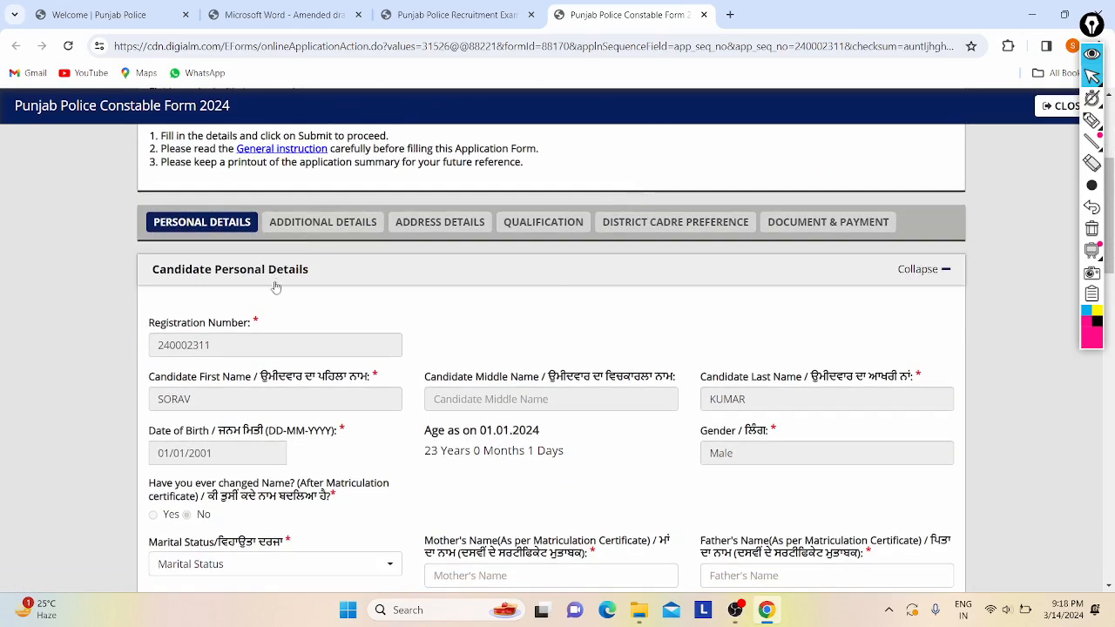
{"action": "left_click", "coordinate": [1093, 120]}
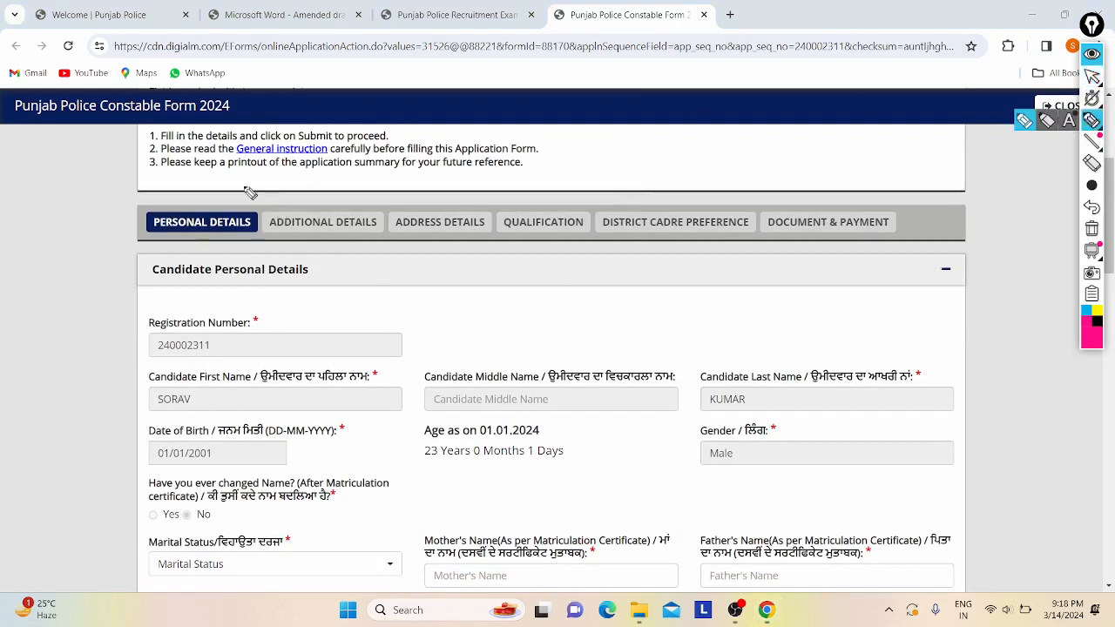
- Draw annotation marks over the form's section tabs, then undo all of them
{"action": "left_click", "coordinate": [299, 207]}
{"action": "left_click_drag", "start_coordinate": [374, 153], "coordinate": [392, 142]}
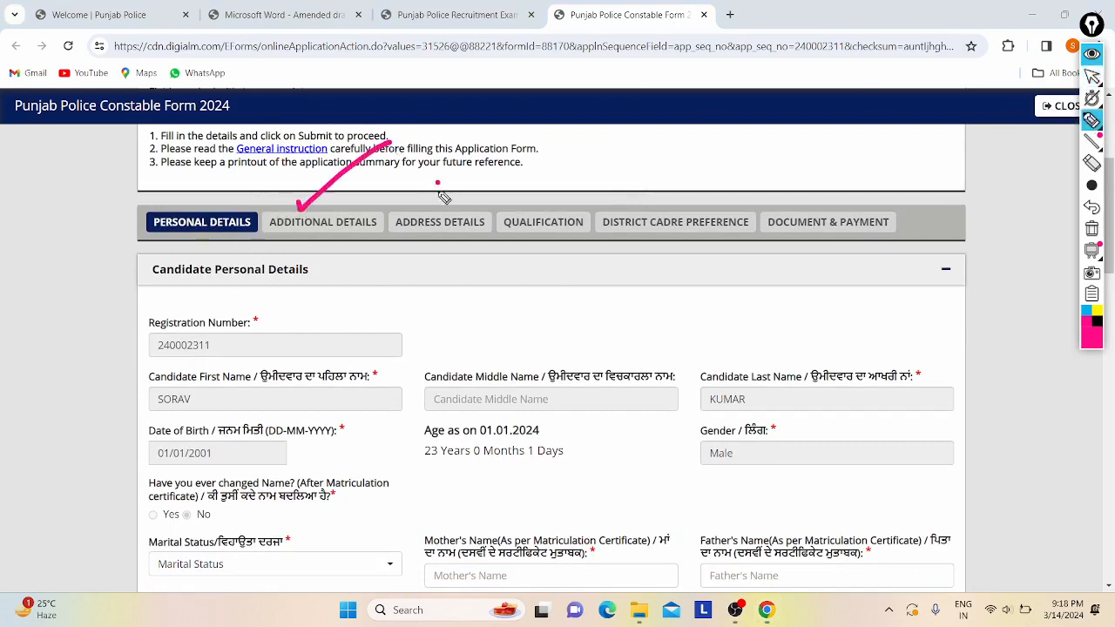
{"action": "left_click_drag", "start_coordinate": [437, 183], "coordinate": [480, 171]}
{"action": "mouse_move", "coordinate": [547, 203]}
{"action": "left_mouse_down"}
{"action": "mouse_move", "coordinate": [610, 177]}
{"action": "mouse_move", "coordinate": [674, 202]}
{"action": "mouse_move", "coordinate": [684, 220]}
{"action": "mouse_move", "coordinate": [735, 174]}
{"action": "left_mouse_up"}
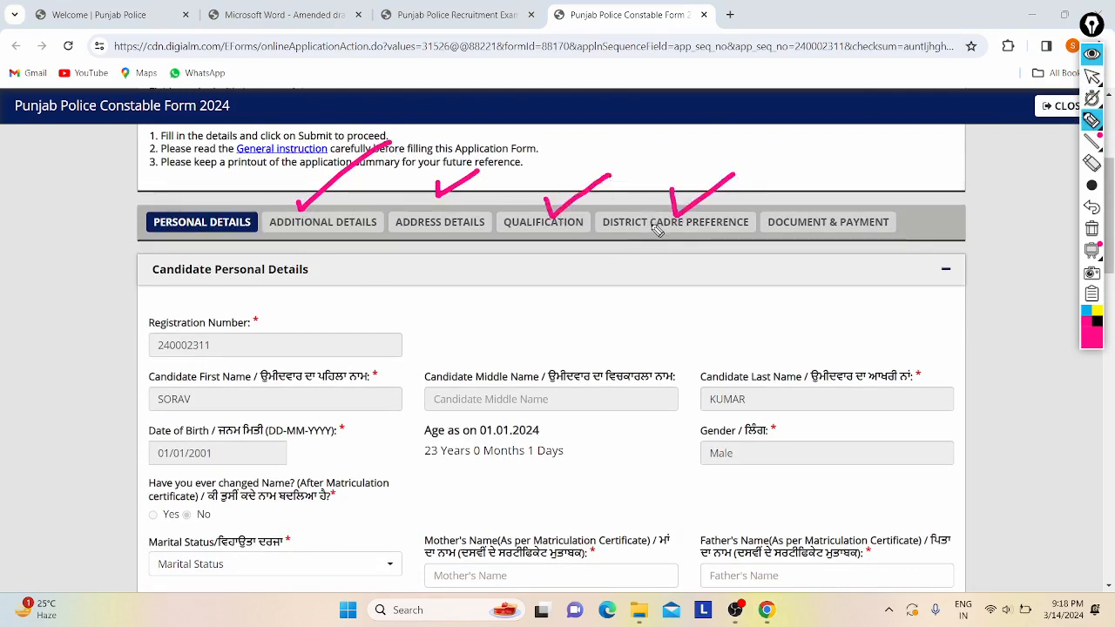
{"action": "mouse_move", "coordinate": [653, 229]}
{"action": "left_mouse_down"}
{"action": "mouse_move", "coordinate": [662, 263]}
{"action": "mouse_move", "coordinate": [608, 265]}
{"action": "left_mouse_up"}
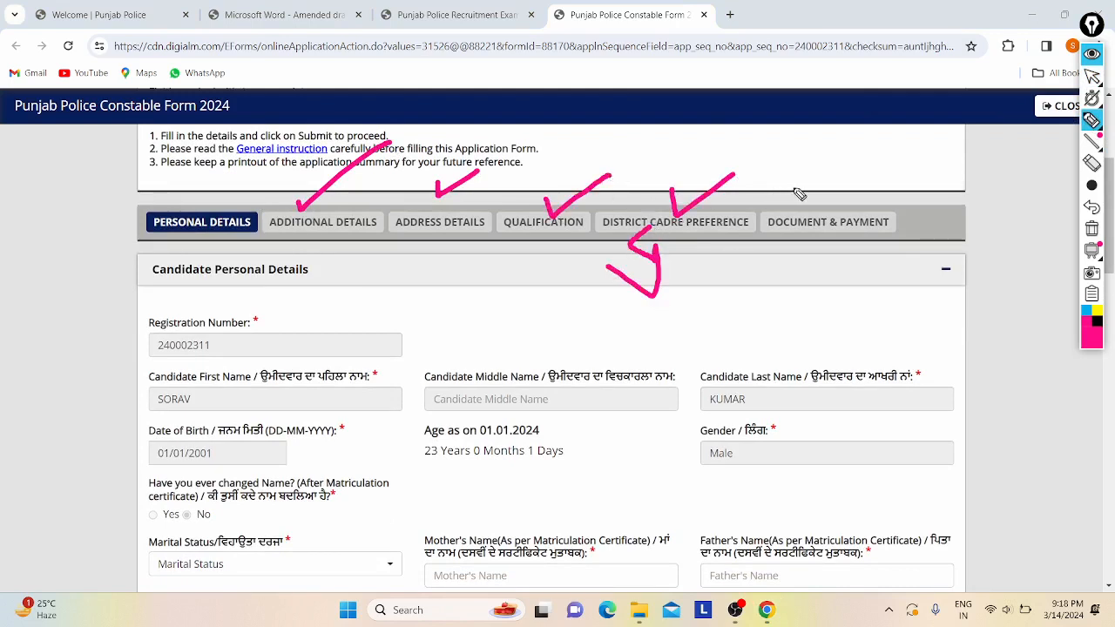
{"action": "left_click_drag", "start_coordinate": [797, 198], "coordinate": [864, 171]}
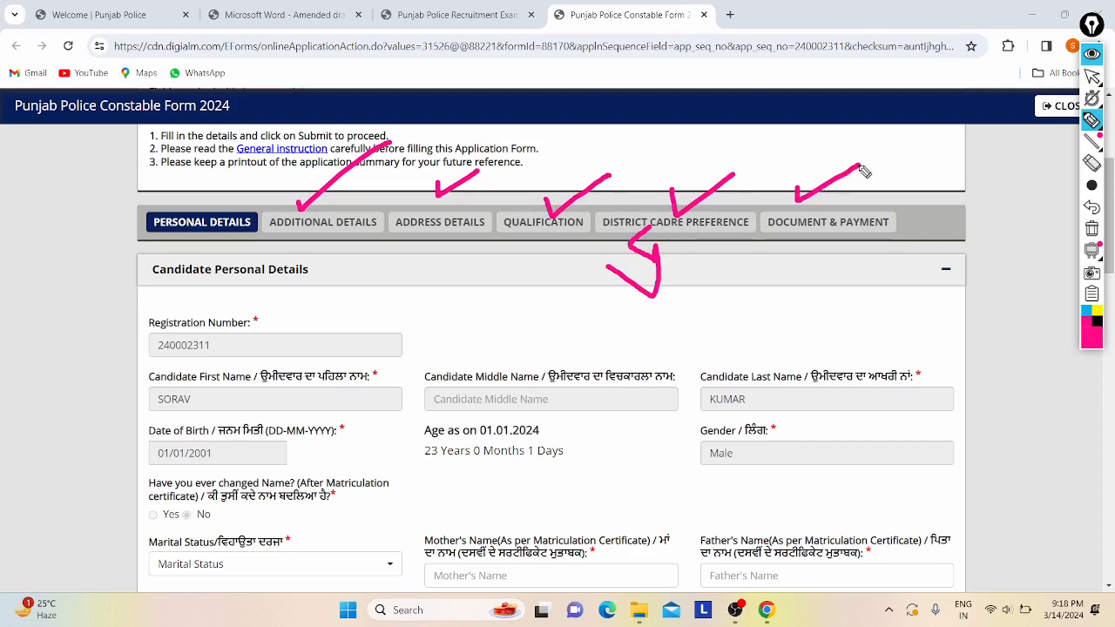
{"action": "left_click", "coordinate": [1092, 207]}
{"action": "left_click", "coordinate": [1093, 207]}
{"action": "left_click", "coordinate": [1092, 208]}
{"action": "left_click", "coordinate": [1092, 208]}
{"action": "left_click", "coordinate": [1092, 207]}
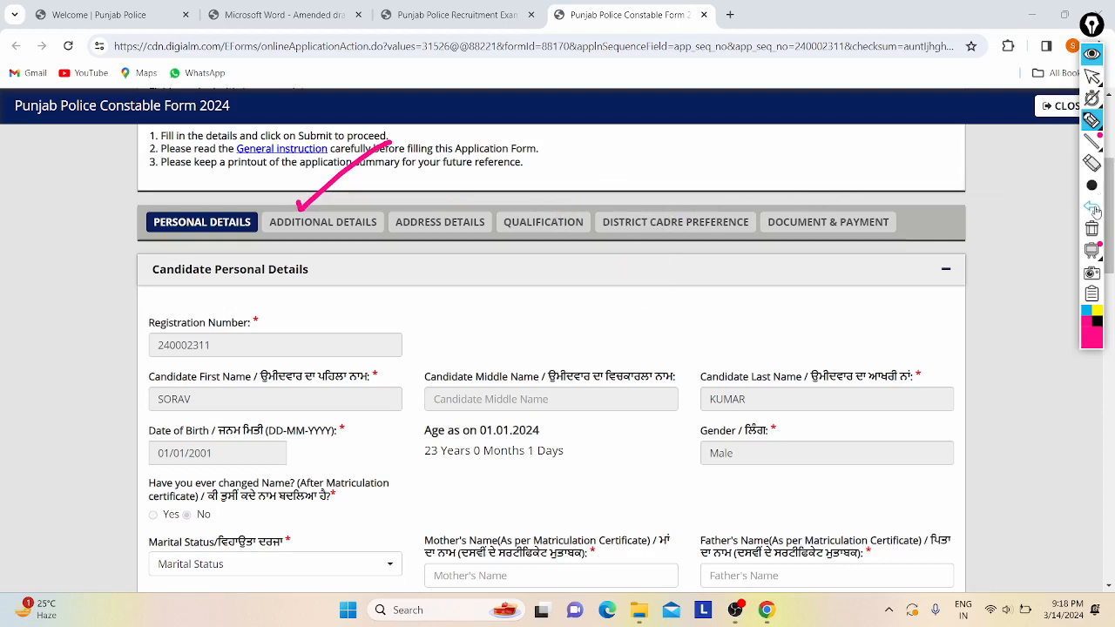
{"action": "left_click", "coordinate": [1092, 207]}
- Exit drawing mode and open the Marital Status dropdown in personal details
{"action": "left_click", "coordinate": [1093, 78]}
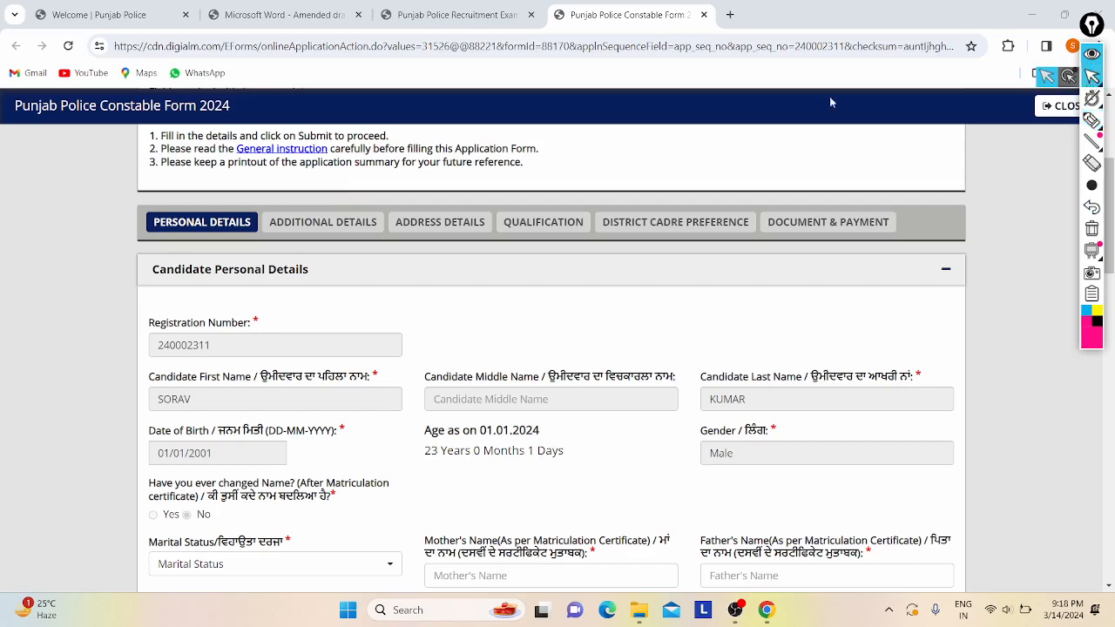
{"action": "scroll", "coordinate": [303, 346], "scroll_direction": "down", "scroll_amount": 2}
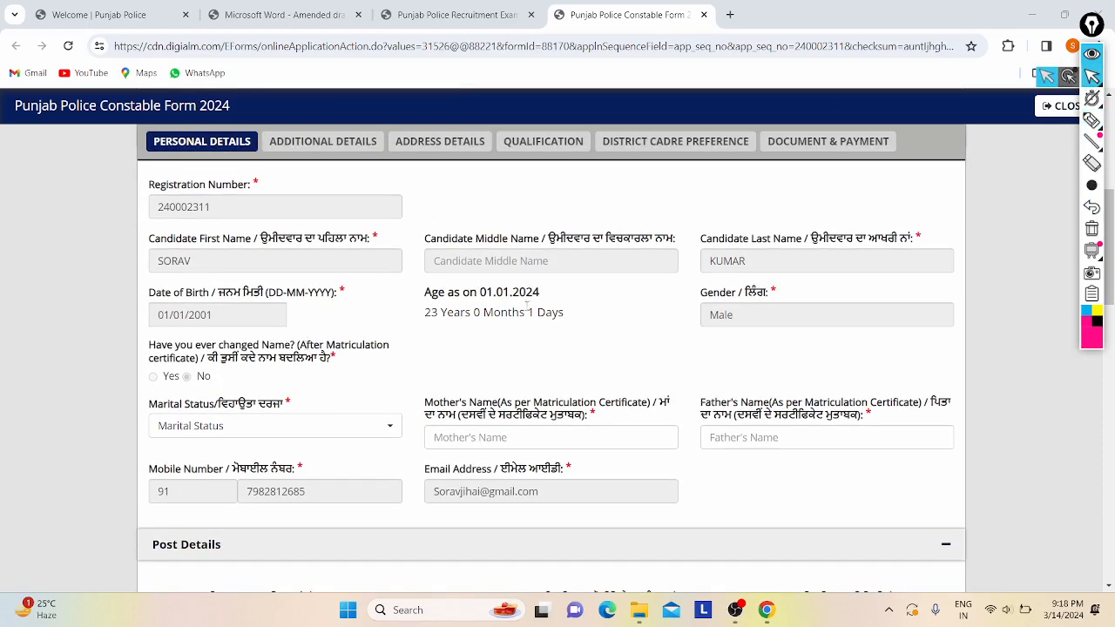
{"action": "scroll", "coordinate": [526, 304], "scroll_direction": "down", "scroll_amount": 1}
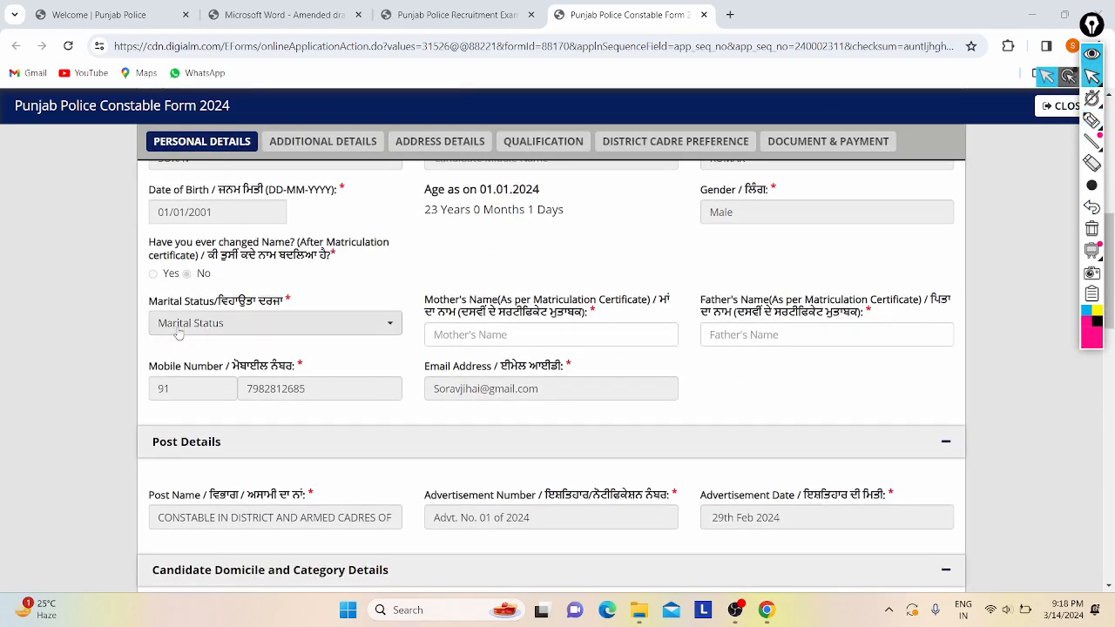
{"action": "left_click", "coordinate": [179, 326]}
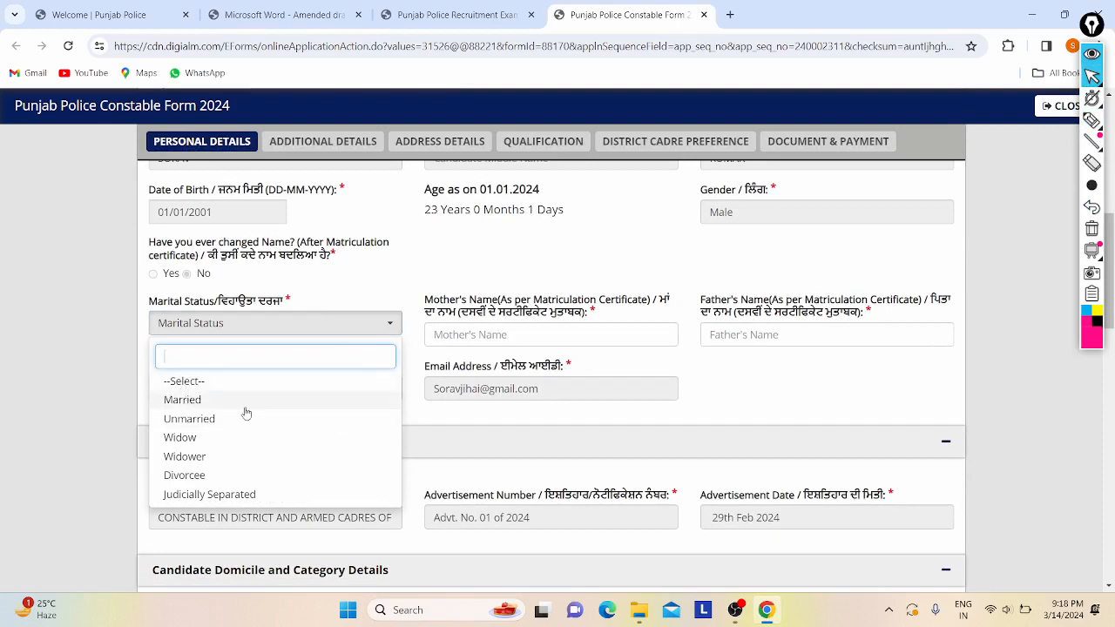
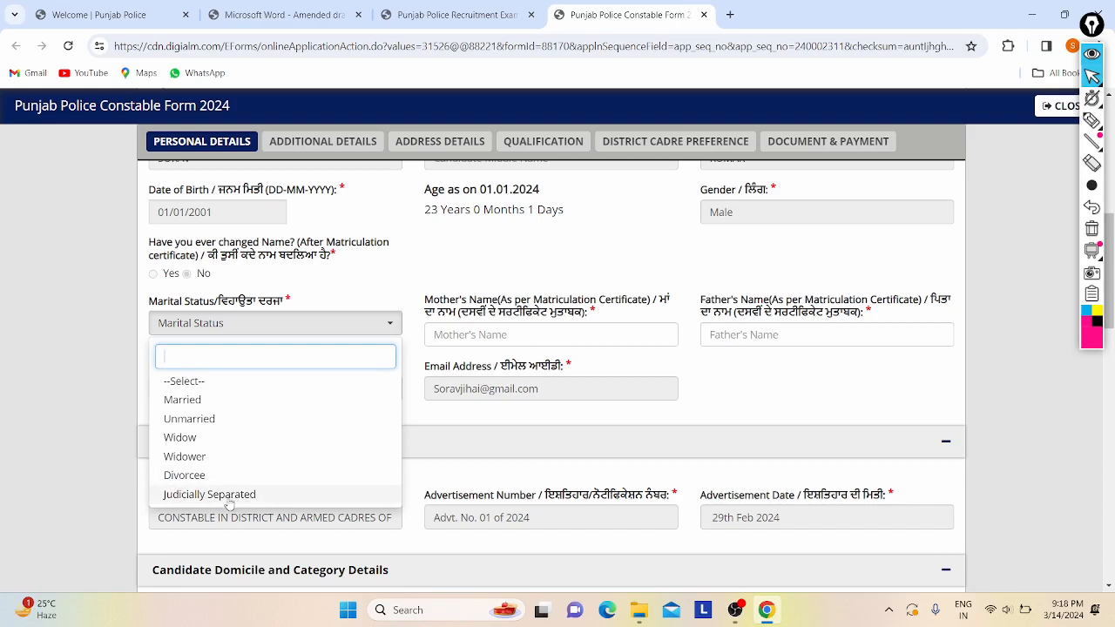
- Set marital status to Unmarried and enter the mother's and father's names in capitals
{"action": "left_click", "coordinate": [215, 420]}
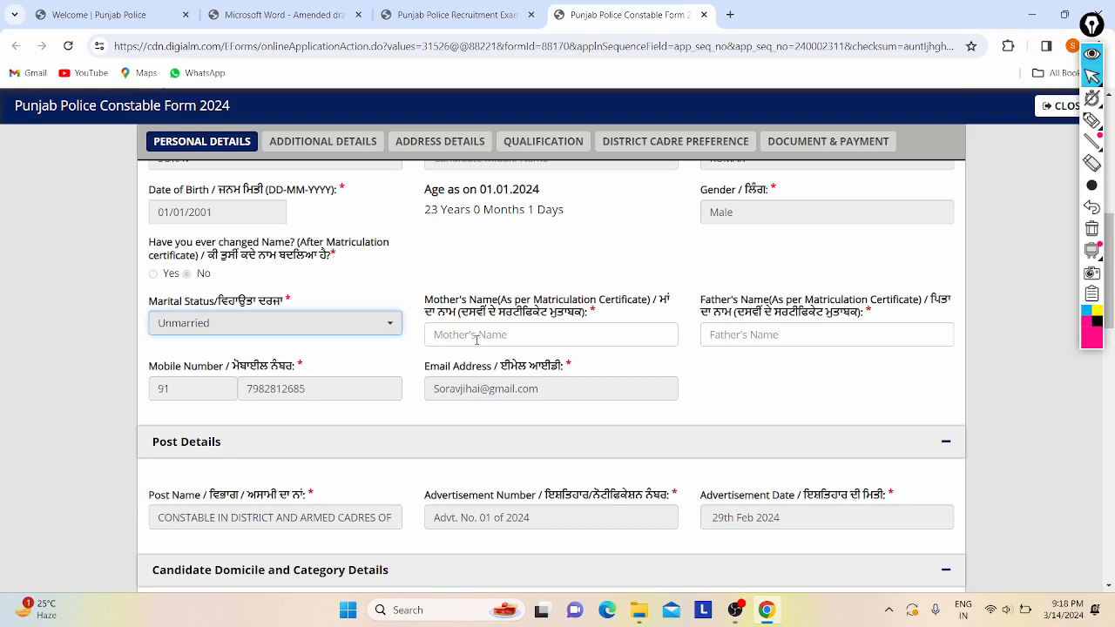
{"action": "left_click", "coordinate": [476, 339]}
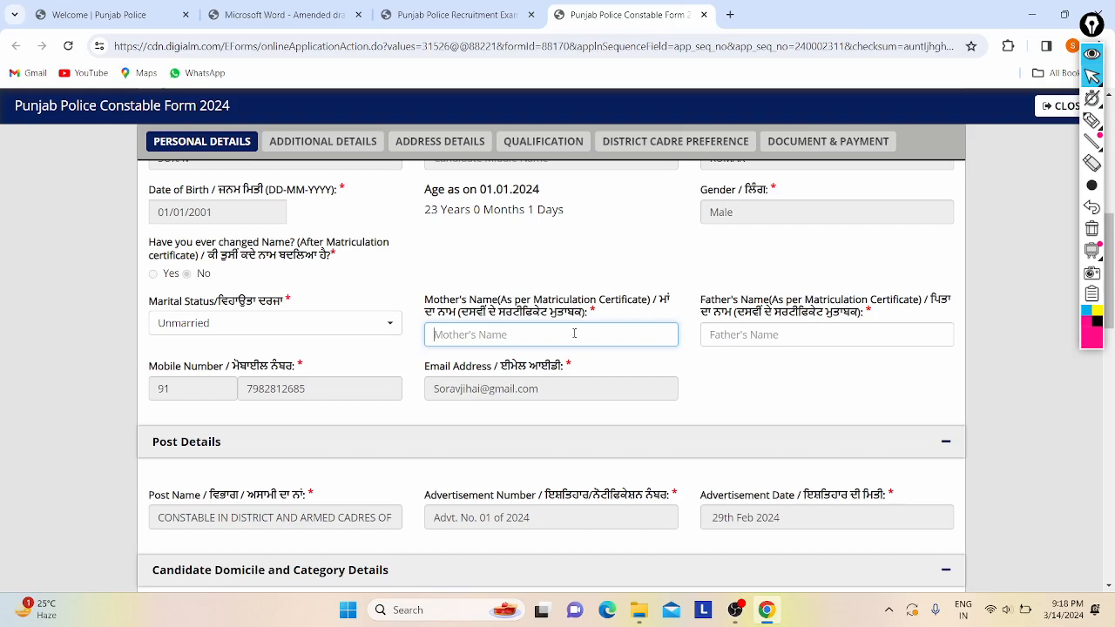
{"action": "key", "text": "Caps_Lock"}
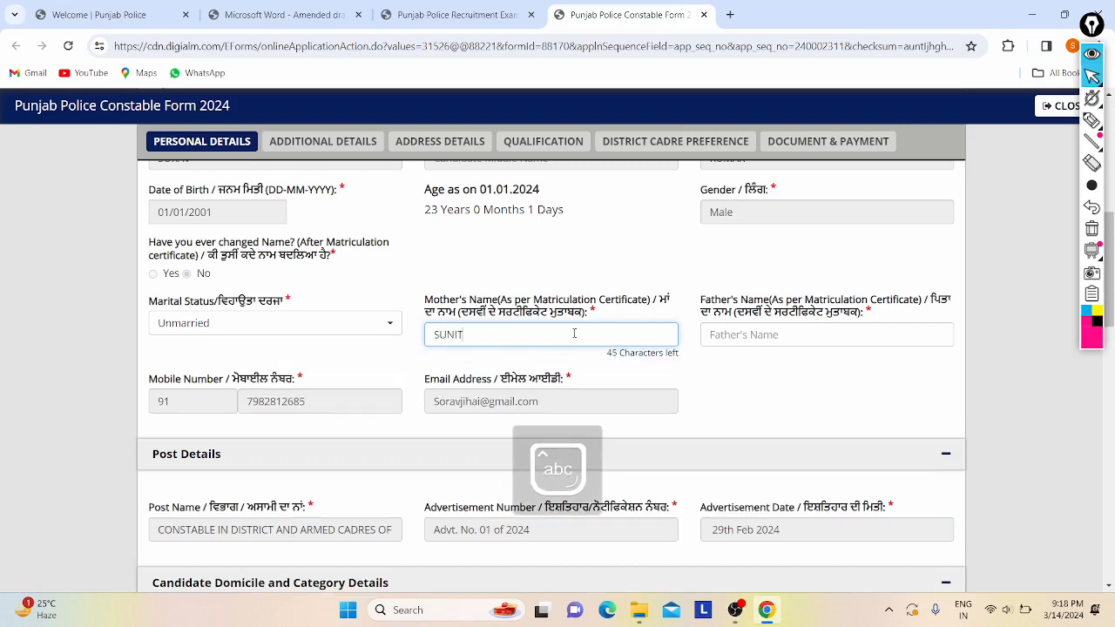
{"action": "key", "text": "Caps_Lock"}
{"action": "left_click", "coordinate": [741, 334]}
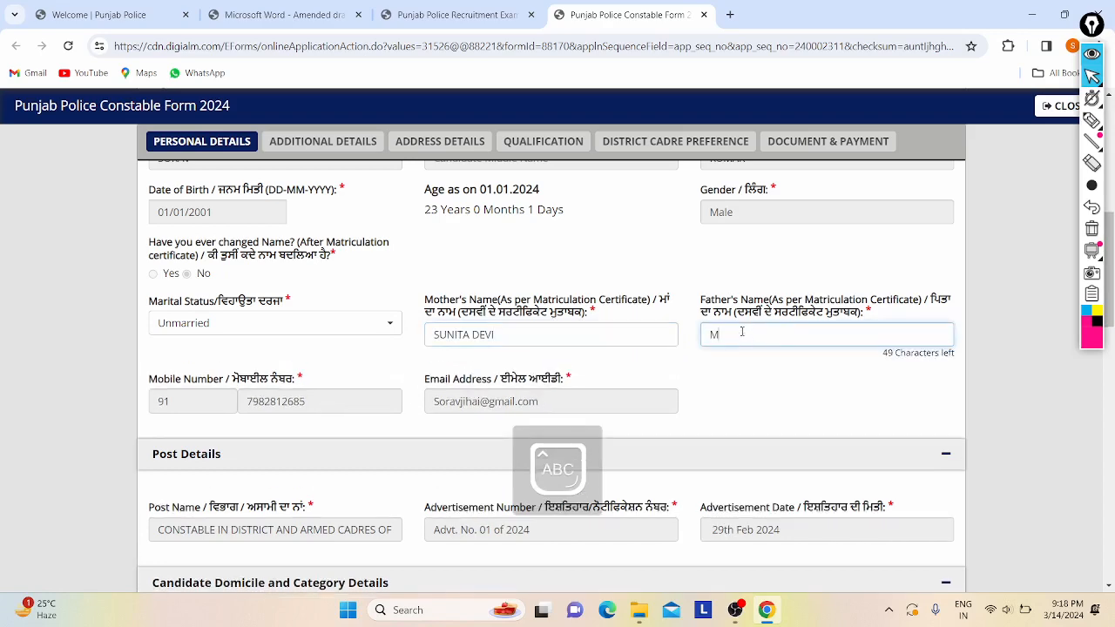
- Set nationality to Indian and answer No to Punjab domicile
{"action": "scroll", "coordinate": [738, 336], "scroll_direction": "down", "scroll_amount": 2}
{"action": "scroll", "coordinate": [687, 368], "scroll_direction": "up", "scroll_amount": 1}
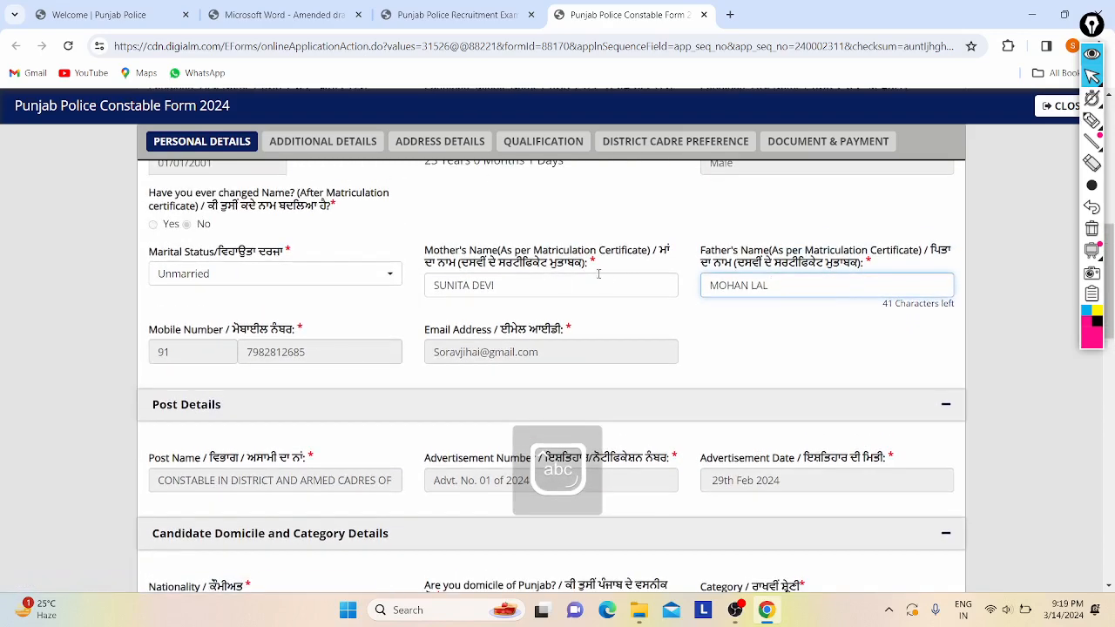
{"action": "scroll", "coordinate": [265, 323], "scroll_direction": "up", "scroll_amount": 2}
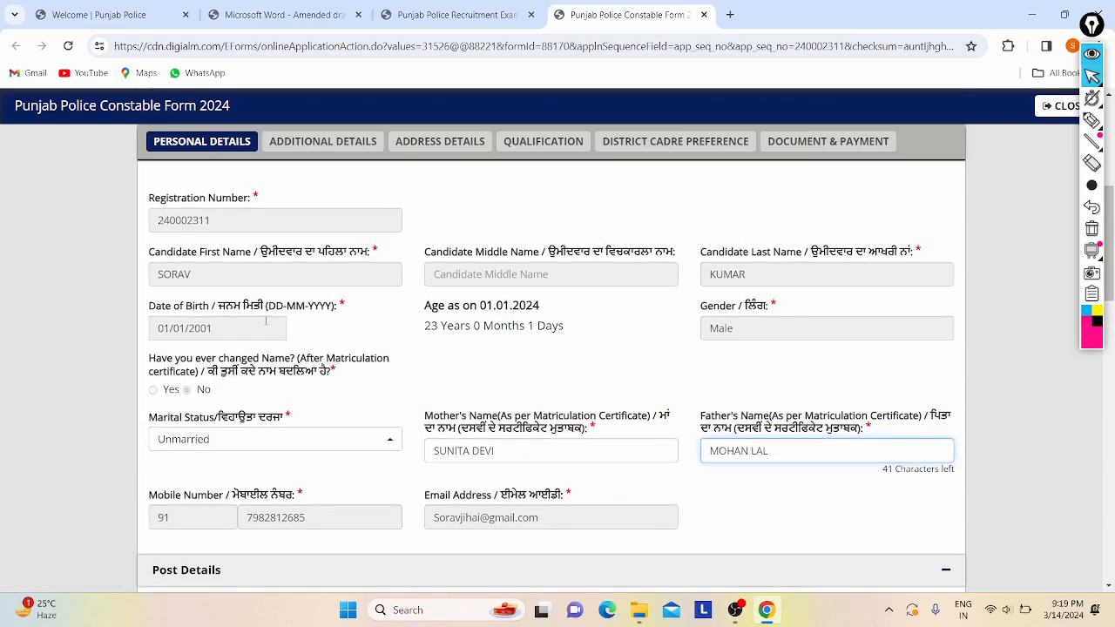
{"action": "scroll", "coordinate": [440, 370], "scroll_direction": "up", "scroll_amount": 2}
{"action": "scroll", "coordinate": [439, 371], "scroll_direction": "down", "scroll_amount": 4}
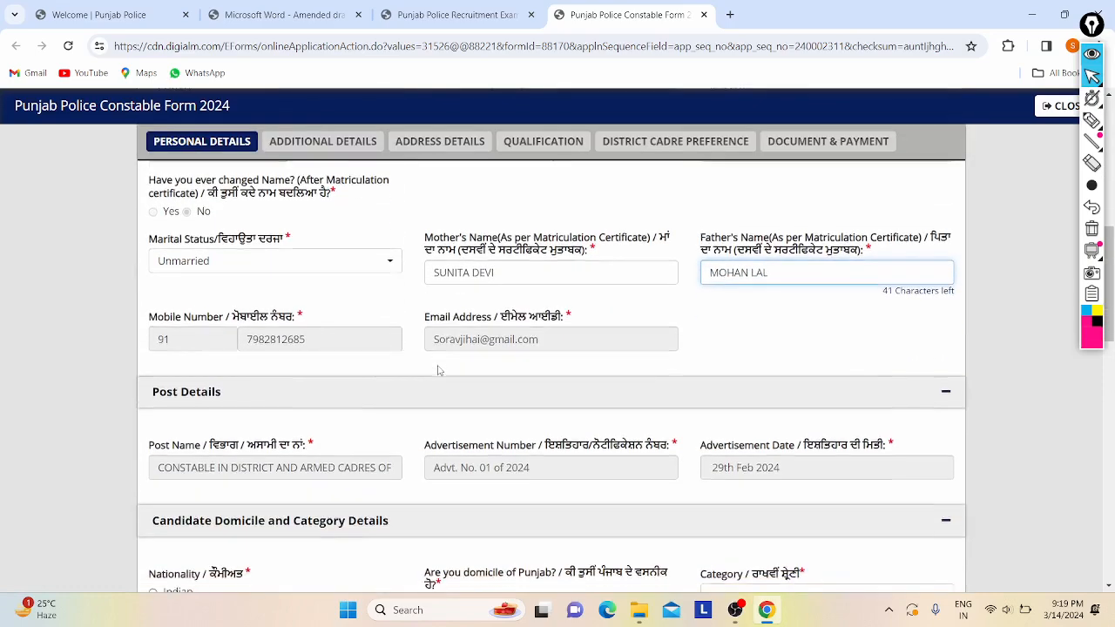
{"action": "scroll", "coordinate": [302, 293], "scroll_direction": "up", "scroll_amount": 3}
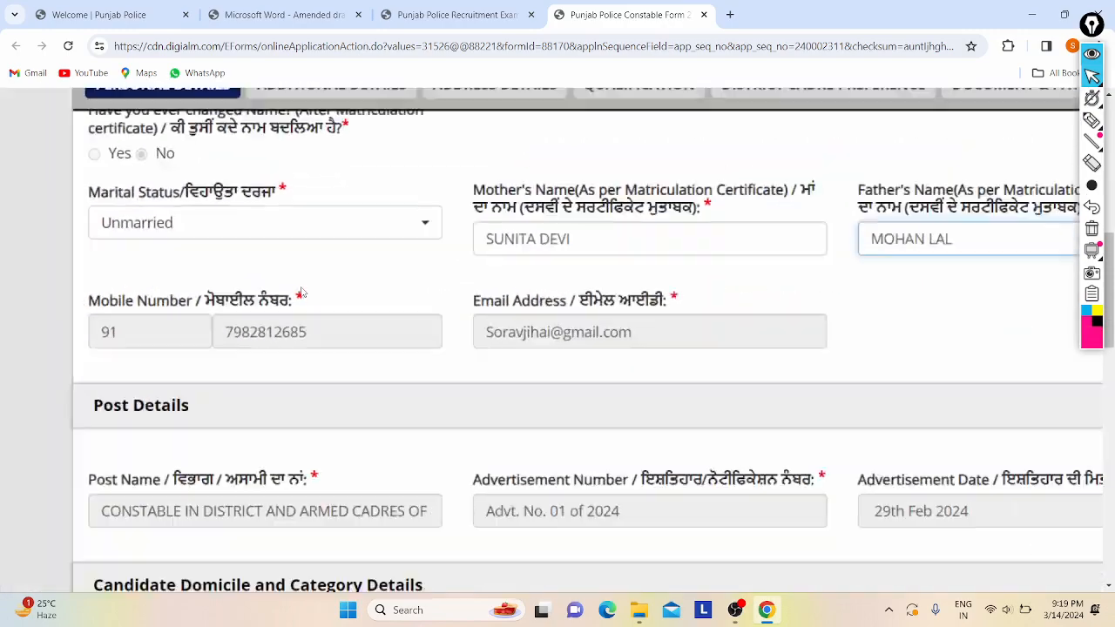
{"action": "scroll", "coordinate": [303, 292], "scroll_direction": "down", "scroll_amount": 2}
{"action": "scroll", "coordinate": [369, 283], "scroll_direction": "down", "scroll_amount": 2}
{"action": "scroll", "coordinate": [369, 283], "scroll_direction": "down", "scroll_amount": 3}
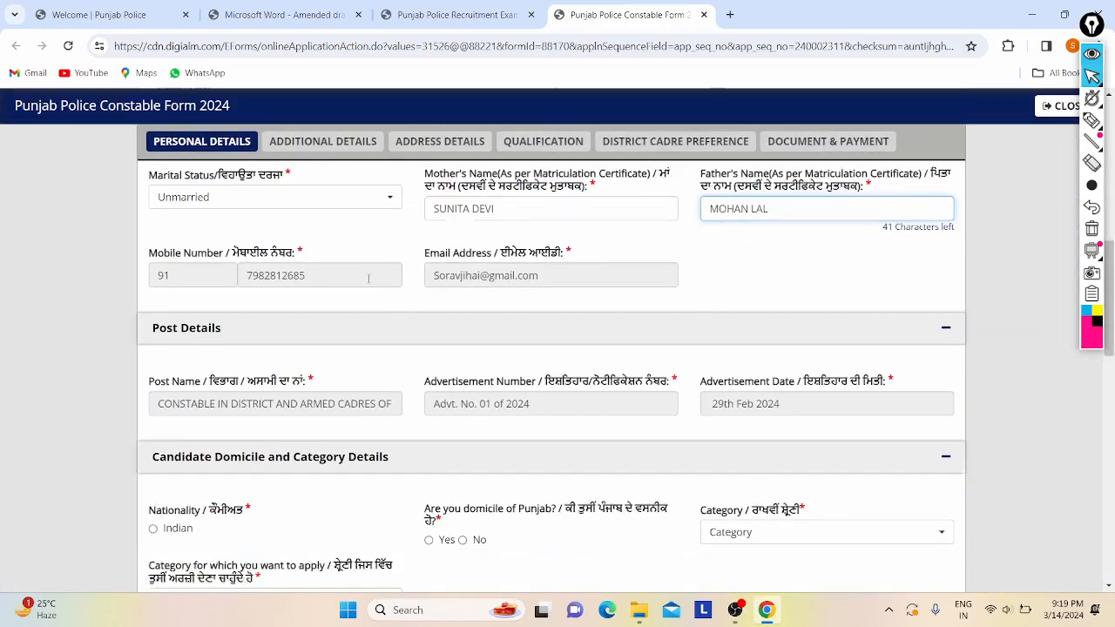
{"action": "scroll", "coordinate": [336, 294], "scroll_direction": "down", "scroll_amount": 1}
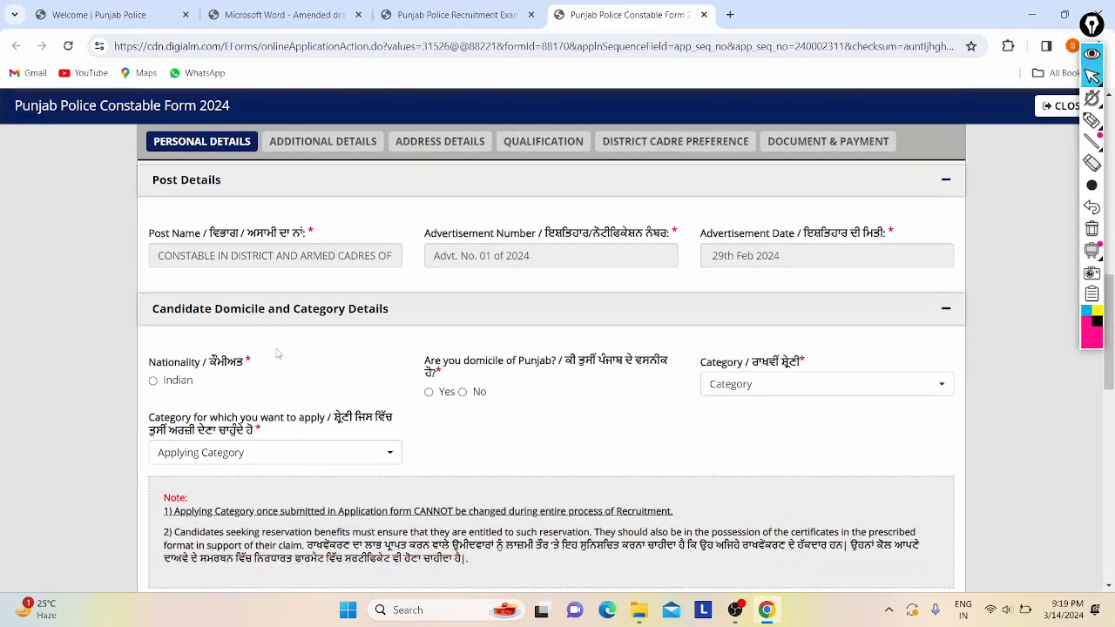
{"action": "scroll", "coordinate": [277, 353], "scroll_direction": "down", "scroll_amount": 2}
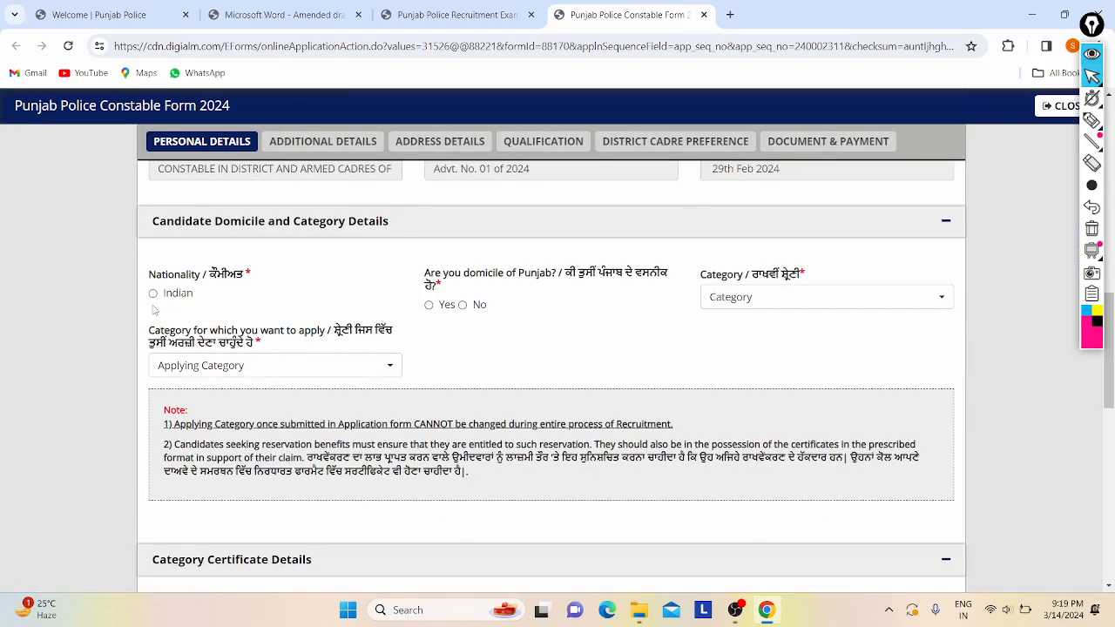
{"action": "left_click", "coordinate": [153, 293]}
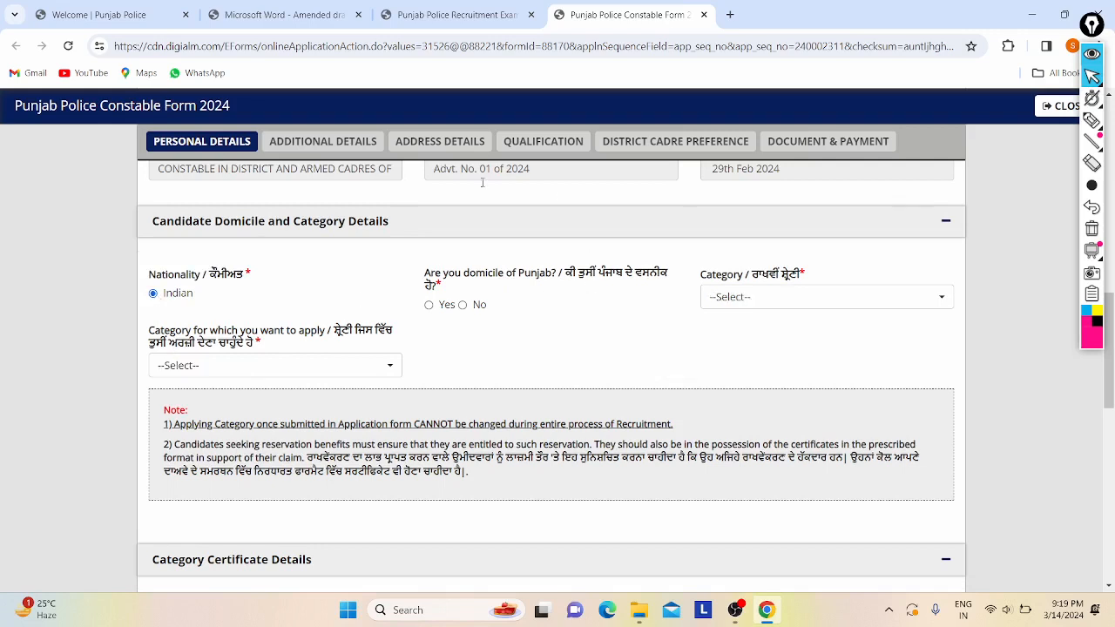
{"action": "left_click", "coordinate": [462, 305]}
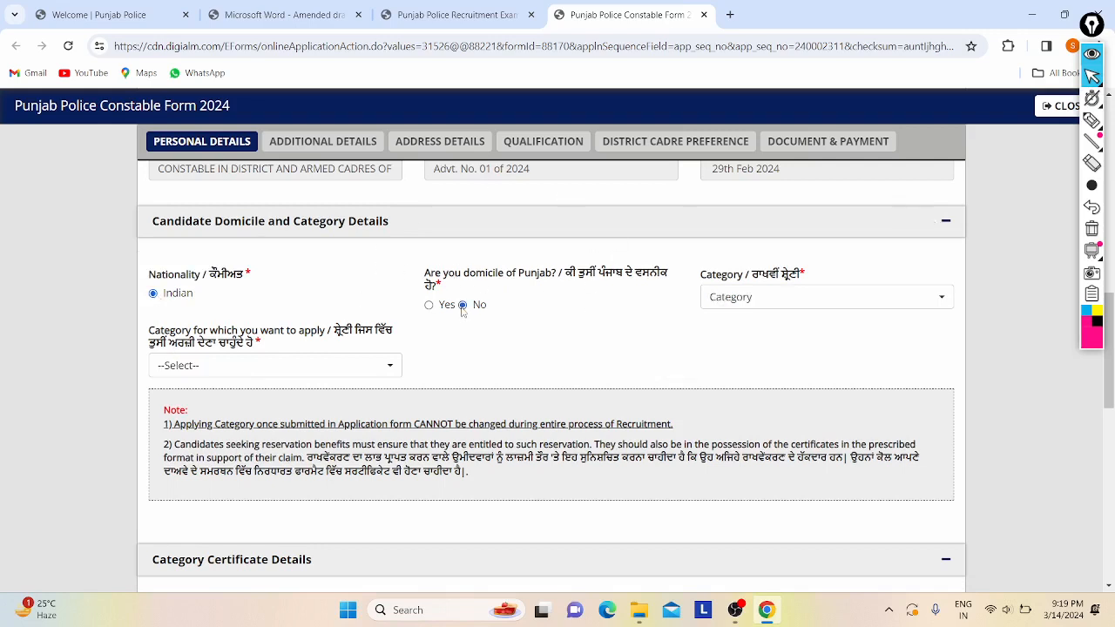
- Choose Others as the reservation category
{"action": "left_click", "coordinate": [752, 297]}
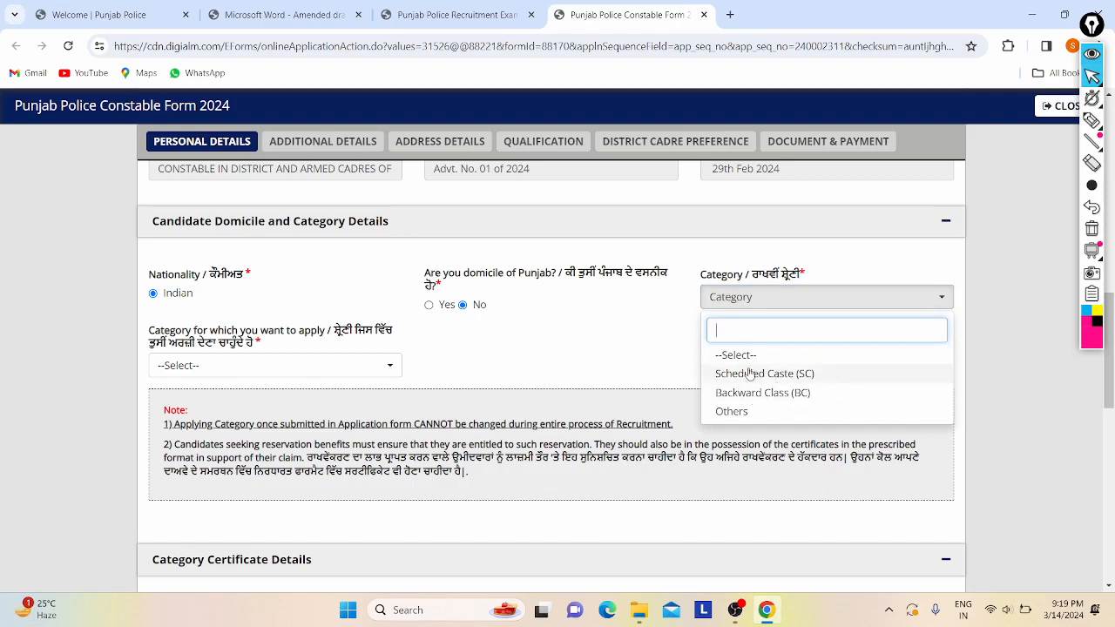
{"action": "left_click", "coordinate": [732, 412]}
{"action": "left_click", "coordinate": [772, 301]}
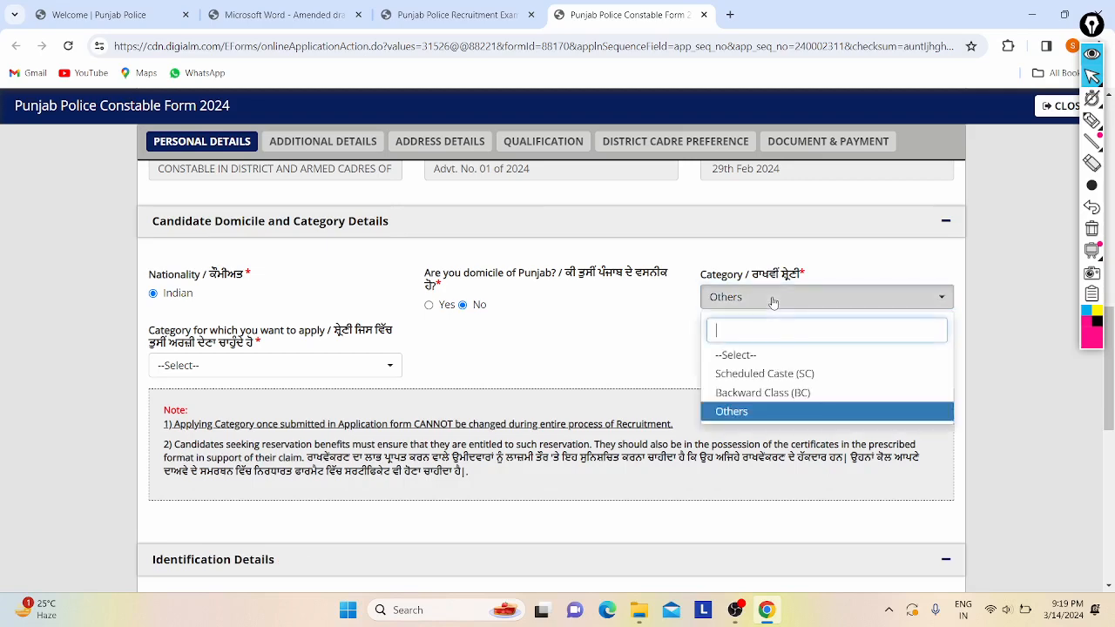
{"action": "left_click", "coordinate": [772, 302]}
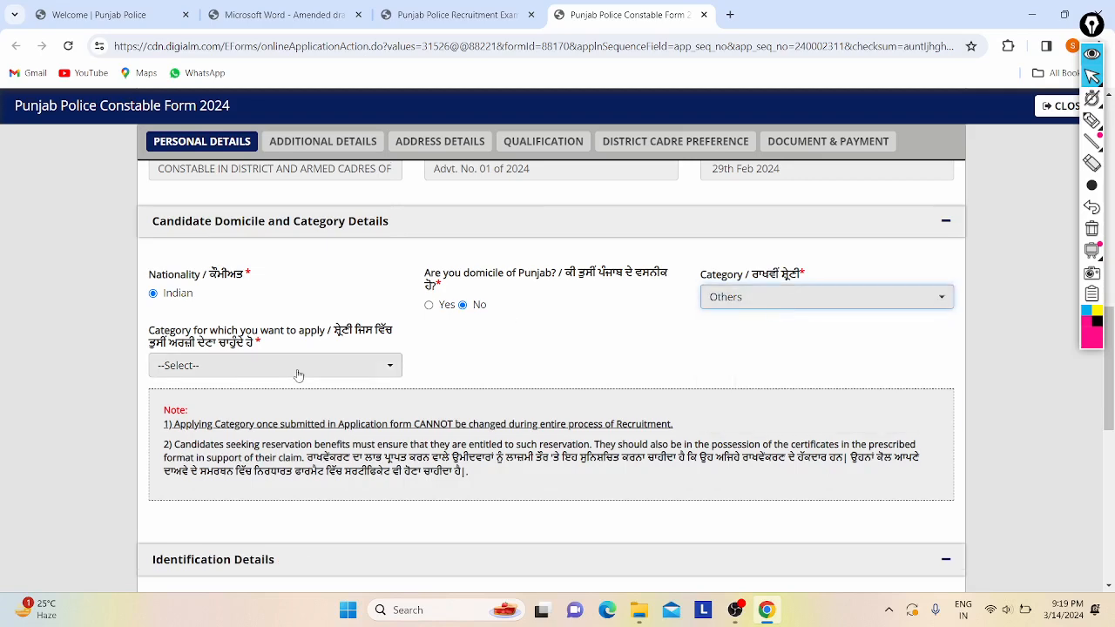
- Apply under the General/Open/Unreserved (UR) category
{"action": "scroll", "coordinate": [296, 372], "scroll_direction": "down", "scroll_amount": 1}
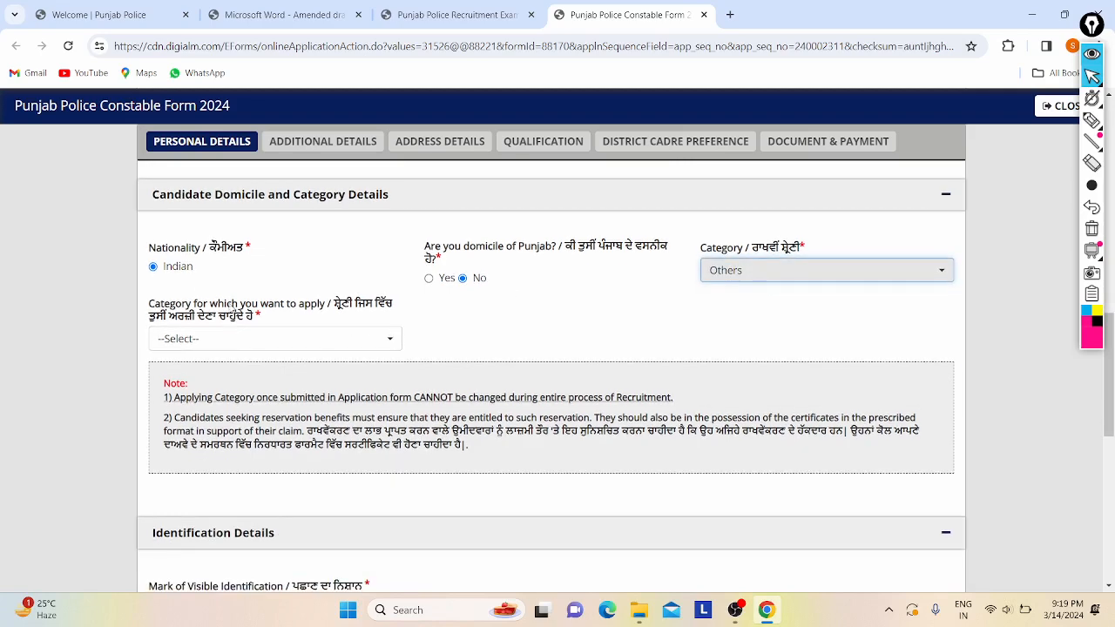
{"action": "left_click", "coordinate": [261, 338]}
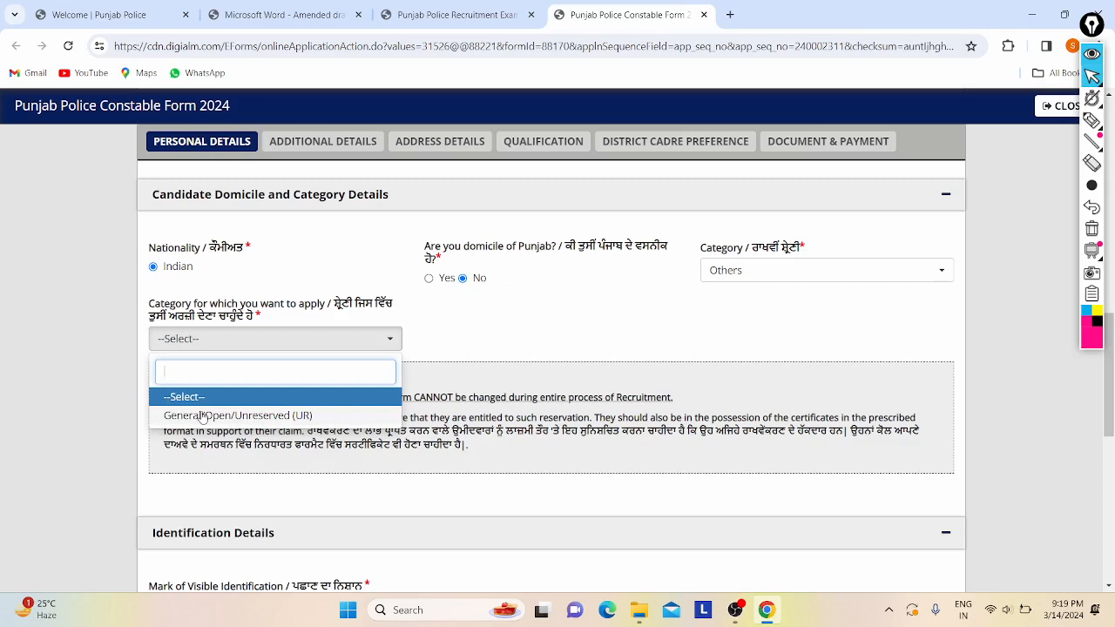
{"action": "left_click", "coordinate": [202, 416]}
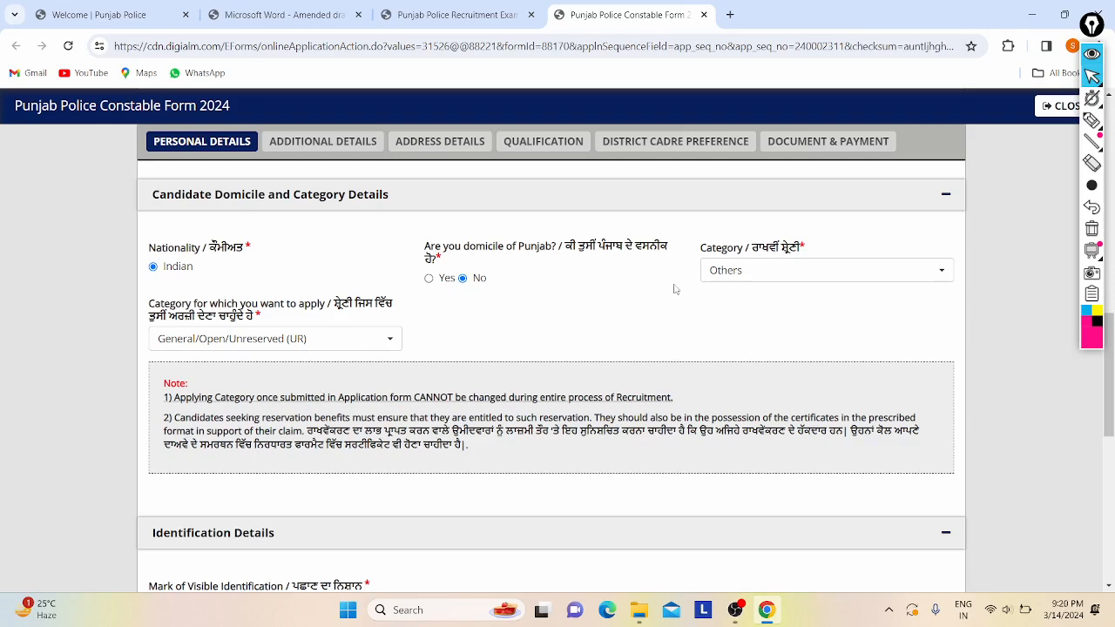
- Enter Nil as the visible identification mark
{"action": "scroll", "coordinate": [675, 289], "scroll_direction": "down", "scroll_amount": 1}
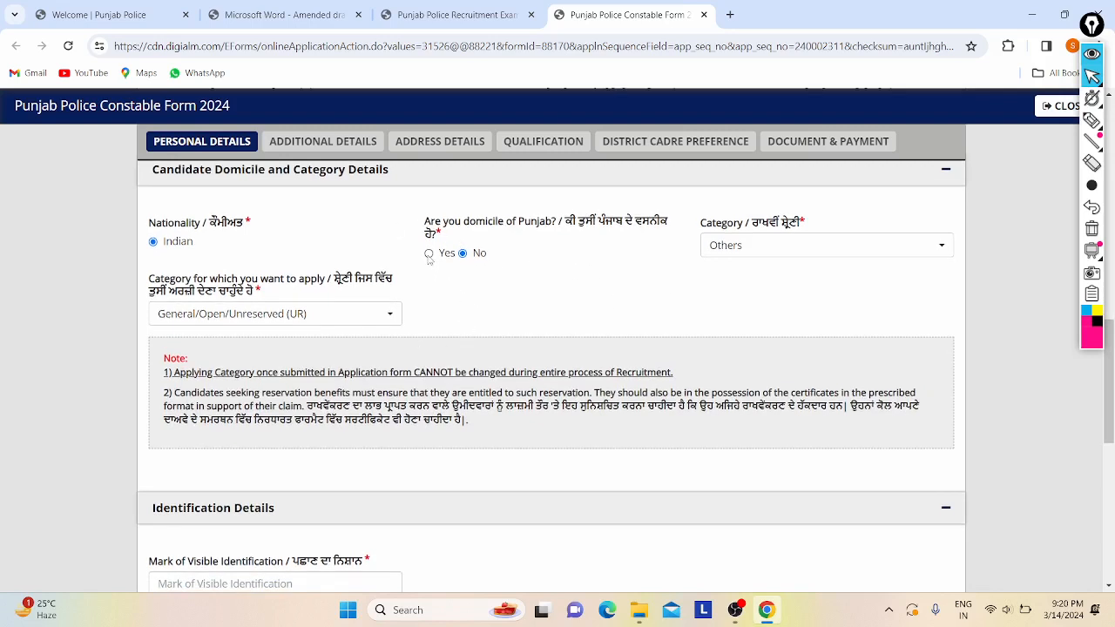
{"action": "scroll", "coordinate": [553, 307], "scroll_direction": "down", "scroll_amount": 1}
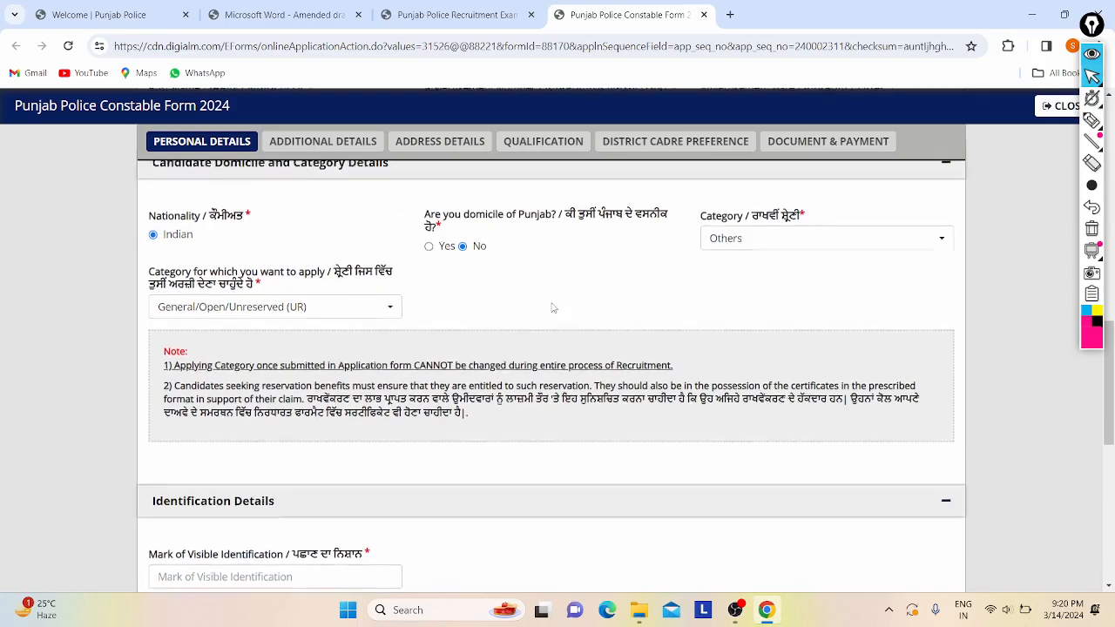
{"action": "scroll", "coordinate": [475, 212], "scroll_direction": "down", "scroll_amount": 1}
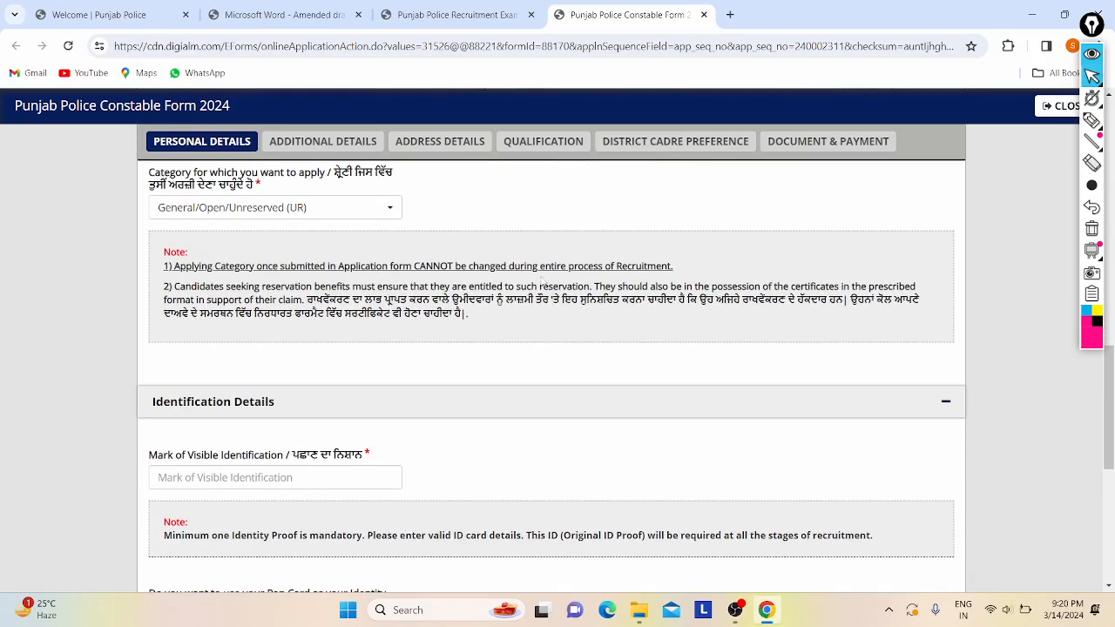
{"action": "scroll", "coordinate": [222, 351], "scroll_direction": "down", "scroll_amount": 3}
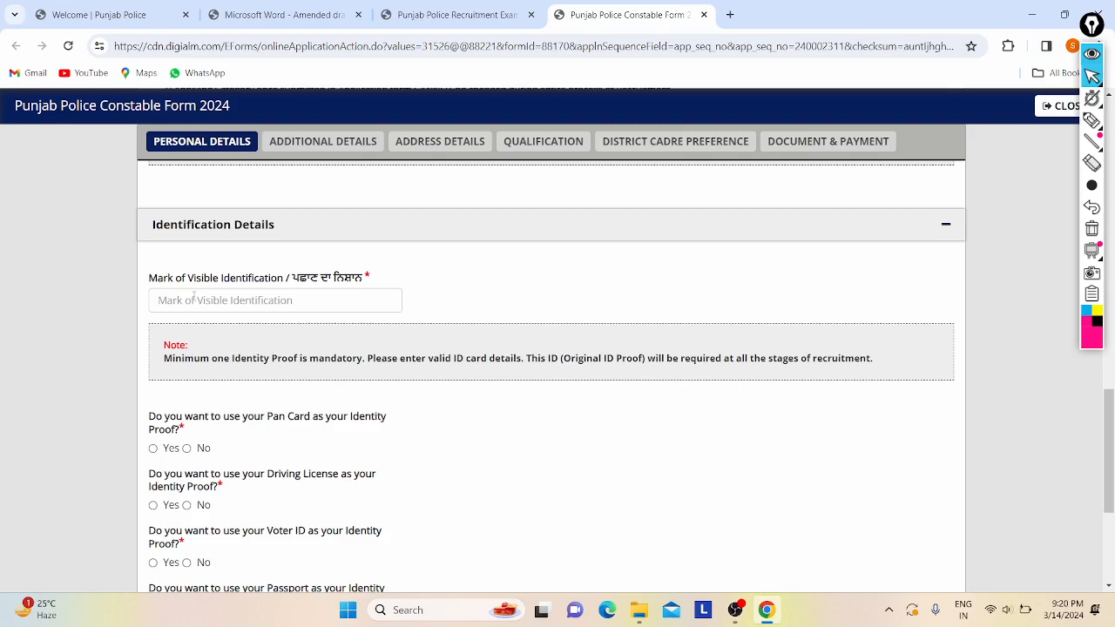
{"action": "left_click", "coordinate": [194, 297]}
{"action": "type", "text": "Ni"}
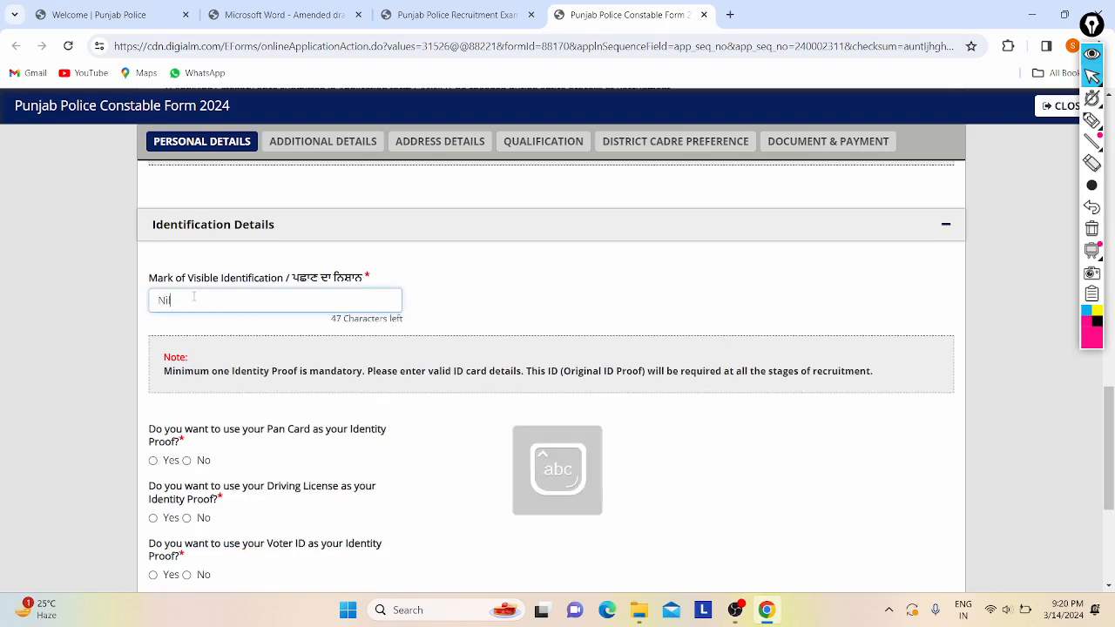
{"action": "type", "text": "l"}
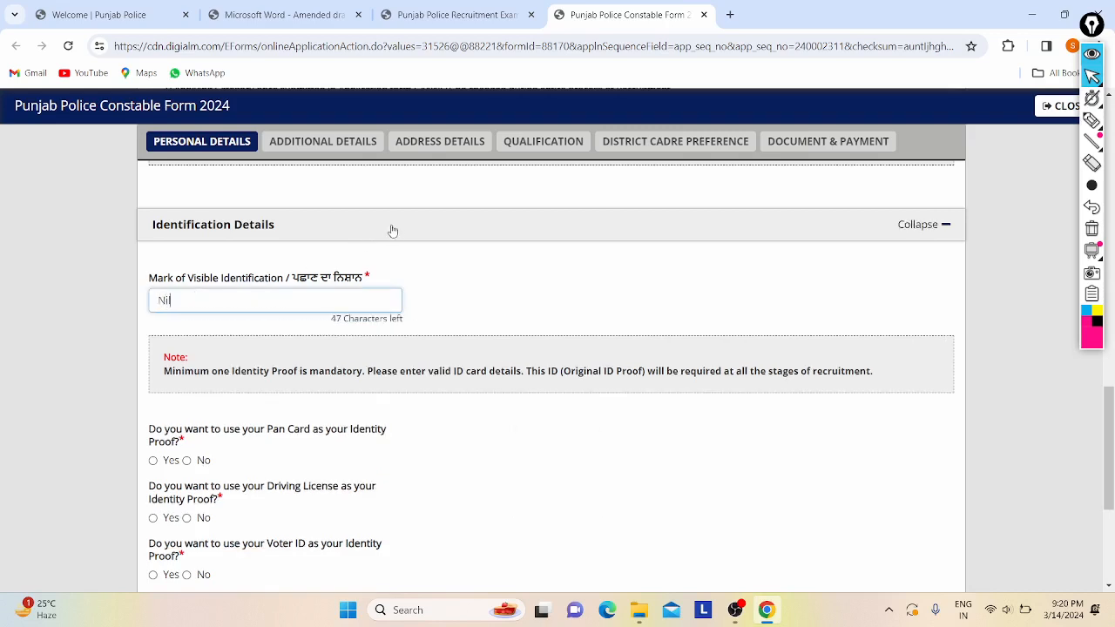
- Choose Aadhar Card as identity proof and accept the voluntary identity-proof declaration
{"action": "scroll", "coordinate": [391, 231], "scroll_direction": "down", "scroll_amount": 2}
{"action": "scroll", "coordinate": [174, 296], "scroll_direction": "down", "scroll_amount": 1}
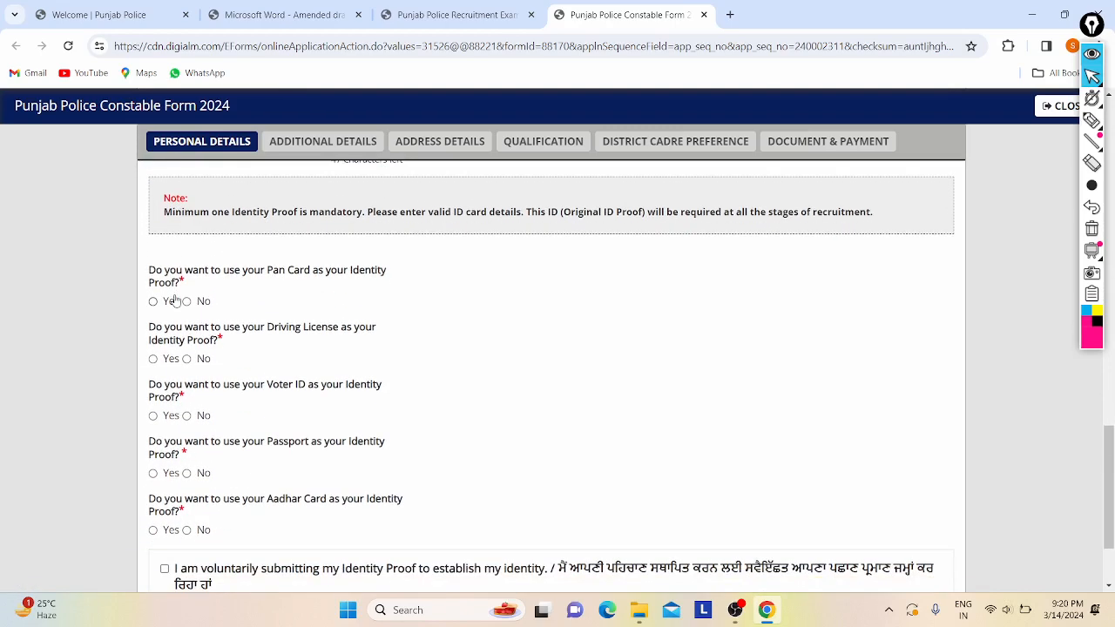
{"action": "scroll", "coordinate": [212, 274], "scroll_direction": "down", "scroll_amount": 1}
{"action": "left_click_drag", "start_coordinate": [256, 271], "coordinate": [385, 272]}
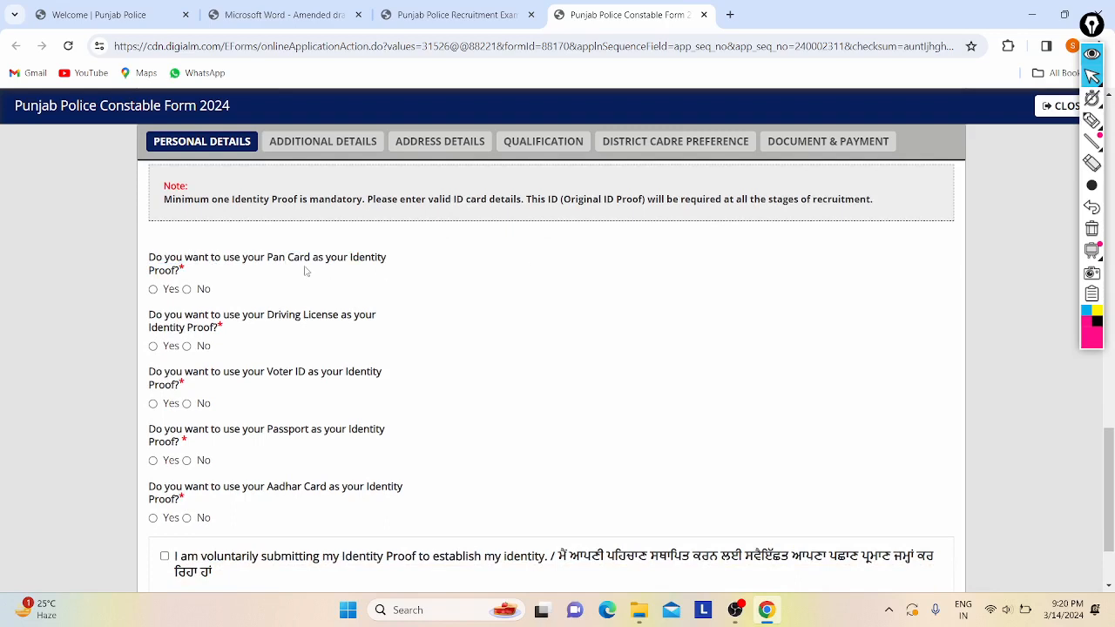
{"action": "scroll", "coordinate": [466, 287], "scroll_direction": "down", "scroll_amount": 1}
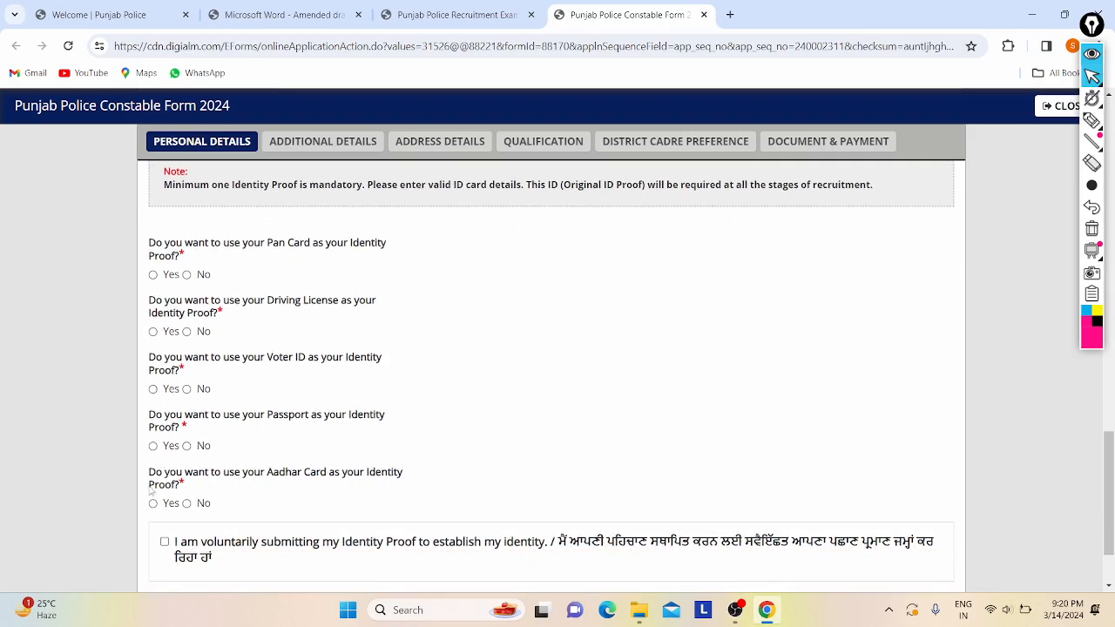
{"action": "scroll", "coordinate": [375, 372], "scroll_direction": "down", "scroll_amount": 2}
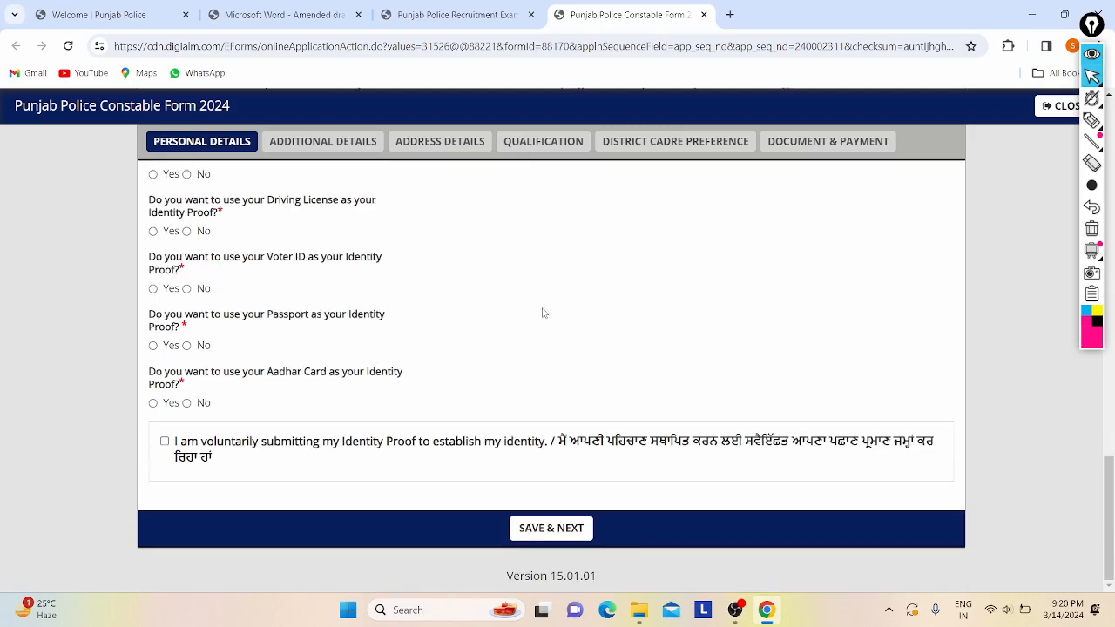
{"action": "left_click", "coordinate": [153, 404]}
{"action": "scroll", "coordinate": [266, 375], "scroll_direction": "up", "scroll_amount": 1}
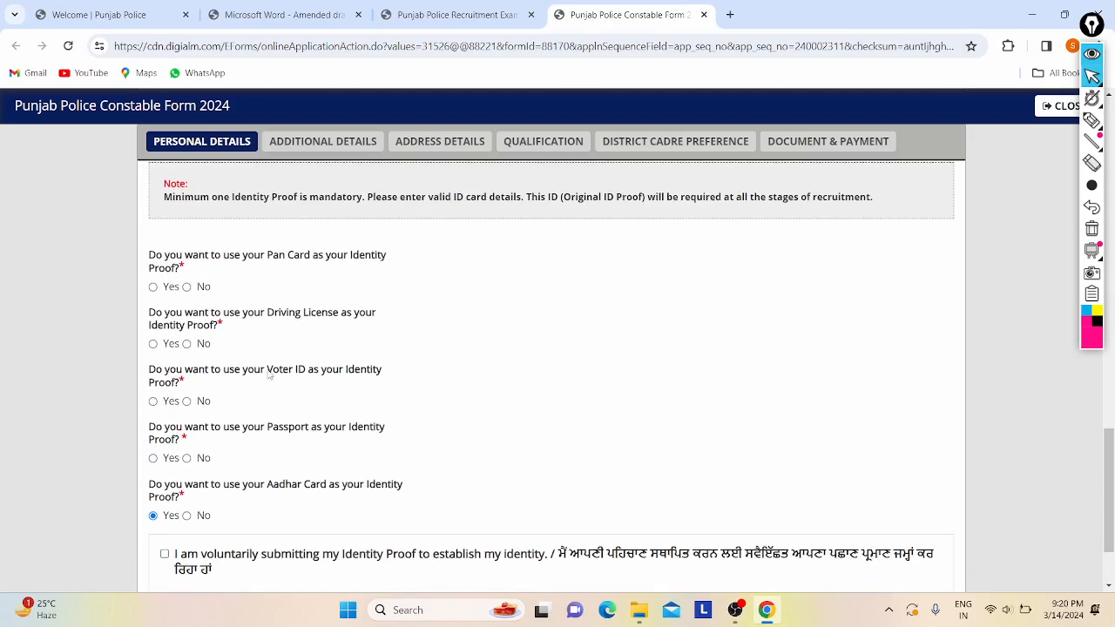
{"action": "scroll", "coordinate": [209, 364], "scroll_direction": "down", "scroll_amount": 1}
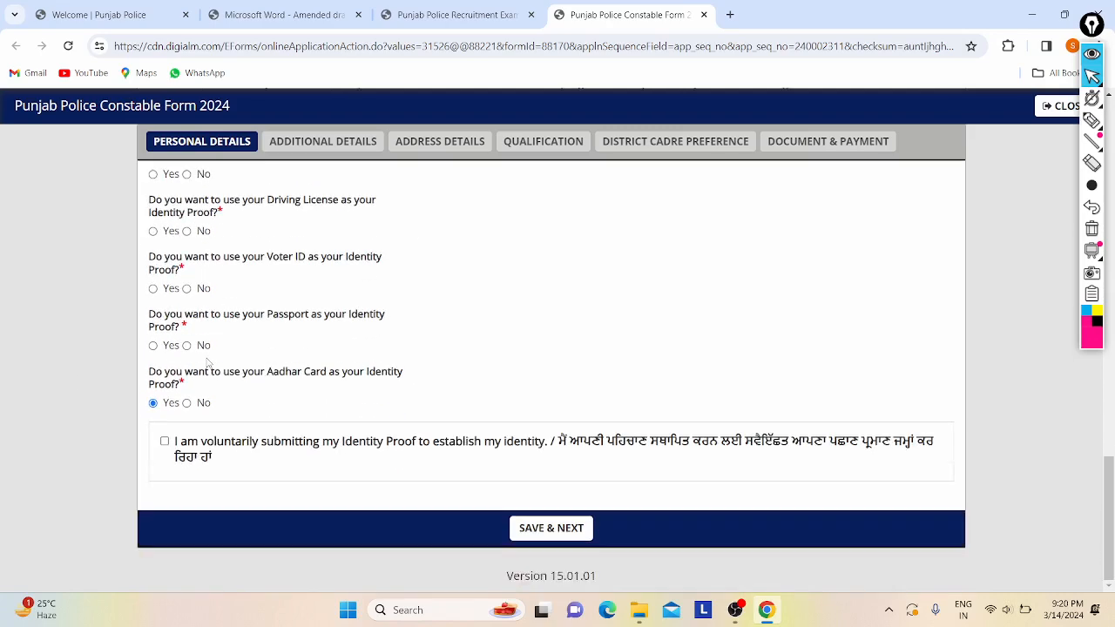
{"action": "left_click", "coordinate": [165, 442]}
{"action": "scroll", "coordinate": [360, 366], "scroll_direction": "up", "scroll_amount": 15}
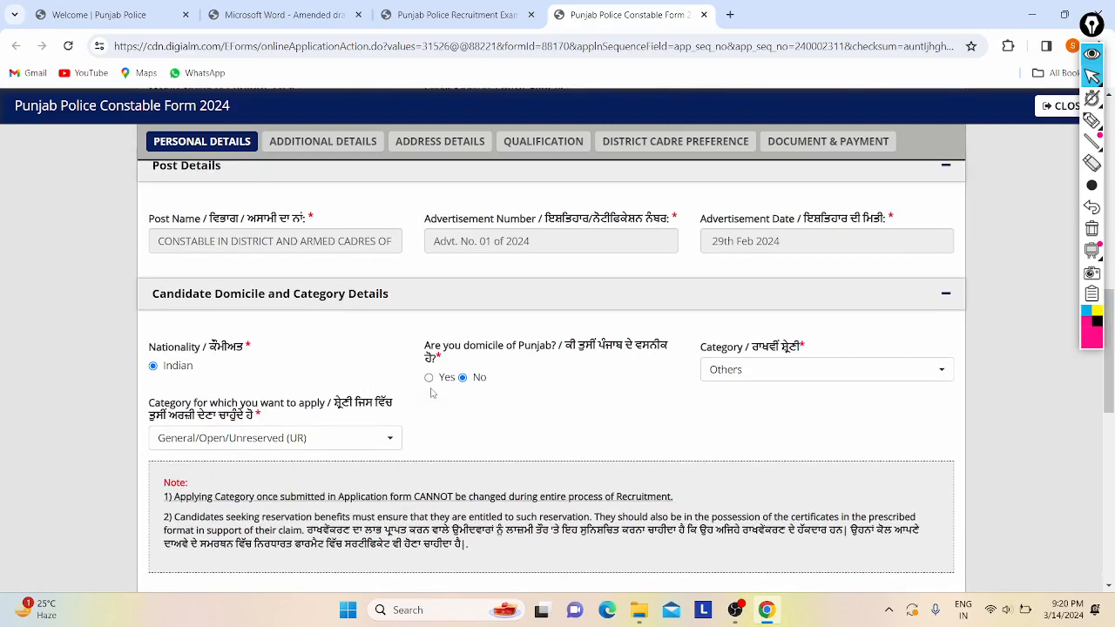
{"action": "scroll", "coordinate": [430, 393], "scroll_direction": "up", "scroll_amount": 8}
{"action": "scroll", "coordinate": [431, 393], "scroll_direction": "down", "scroll_amount": 20}
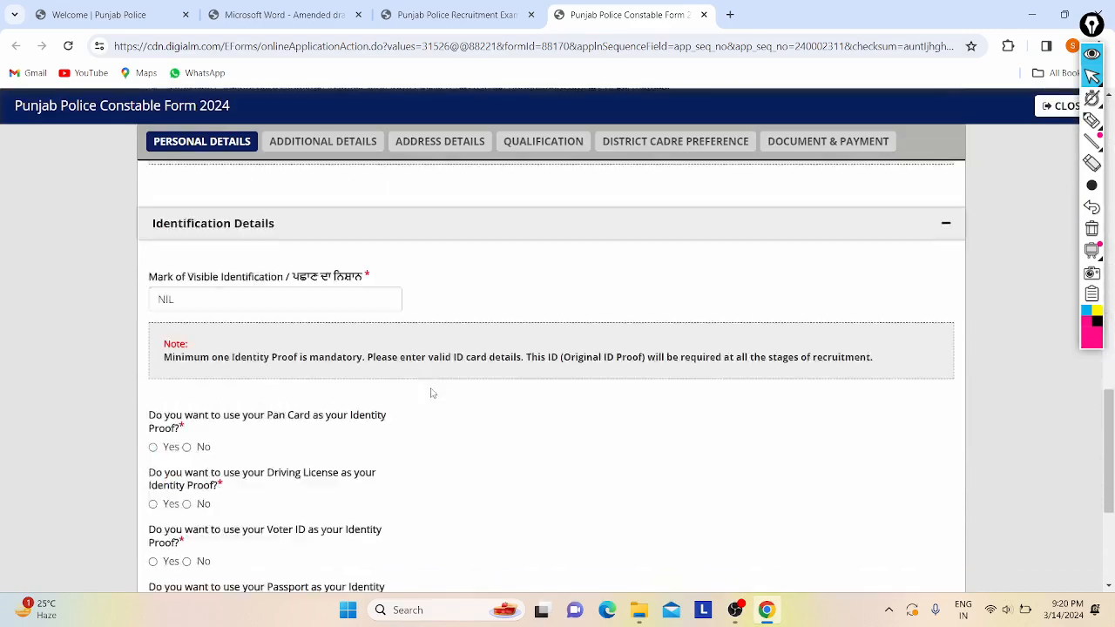
- After the save warning, answer No for Driving License, Voter ID and Passport
{"action": "left_click", "coordinate": [563, 529]}
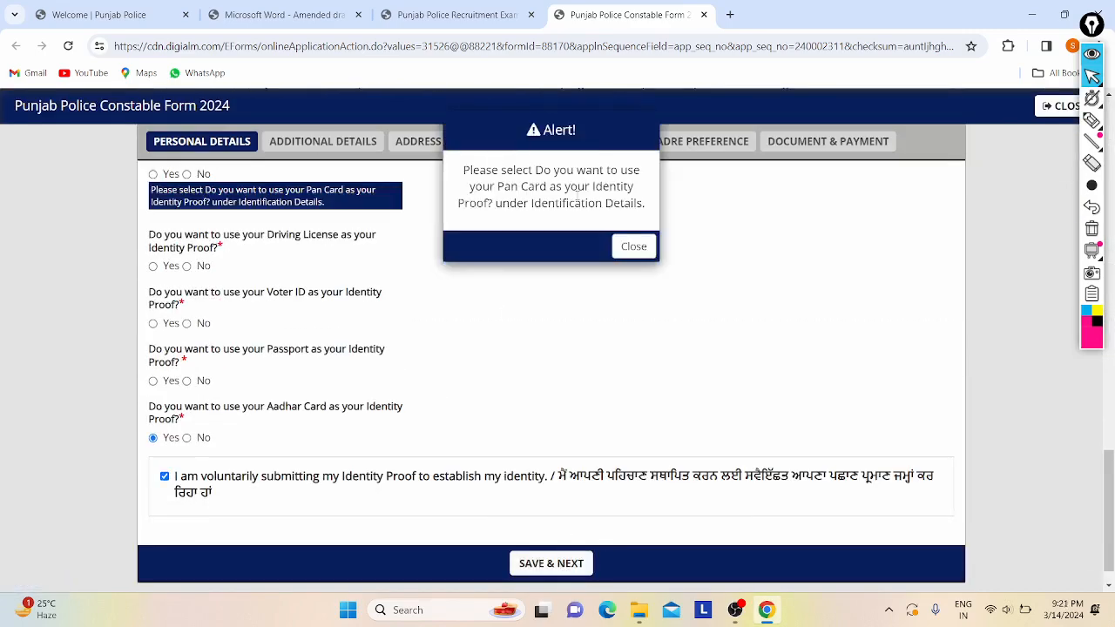
{"action": "left_click", "coordinate": [632, 246]}
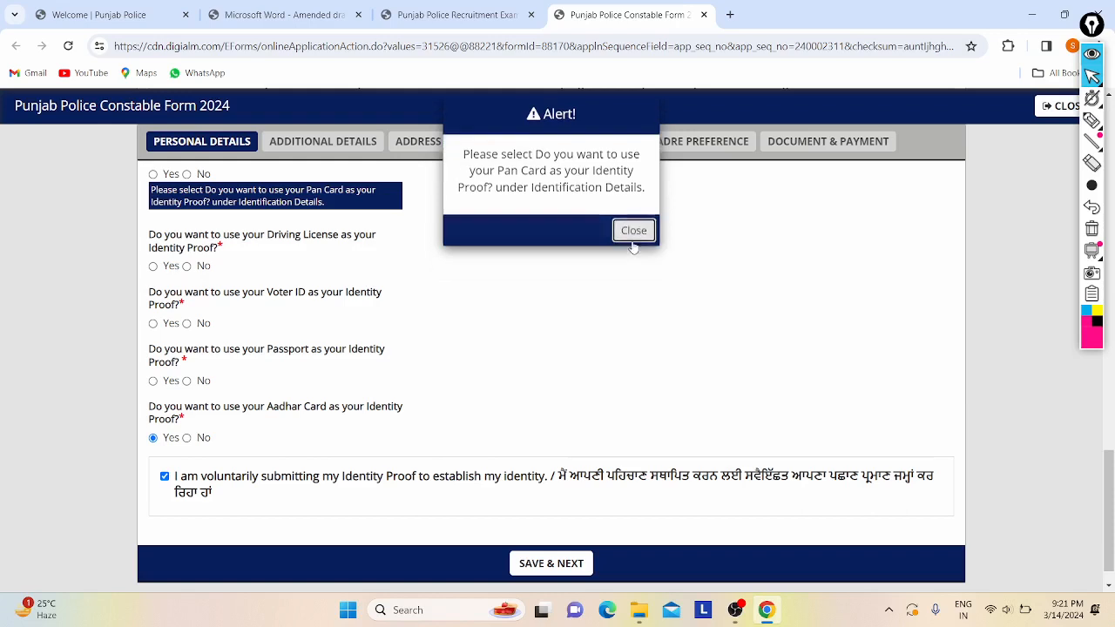
{"action": "left_click", "coordinate": [187, 266]}
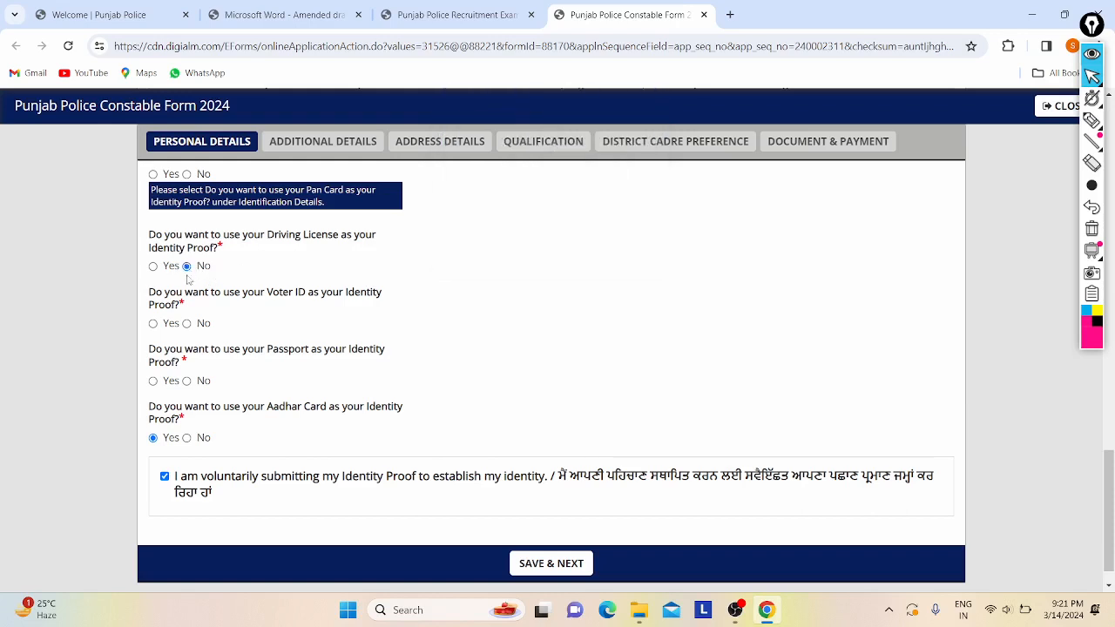
{"action": "left_click", "coordinate": [186, 324]}
{"action": "left_click", "coordinate": [187, 380]}
{"action": "scroll", "coordinate": [396, 384], "scroll_direction": "down", "scroll_amount": 1}
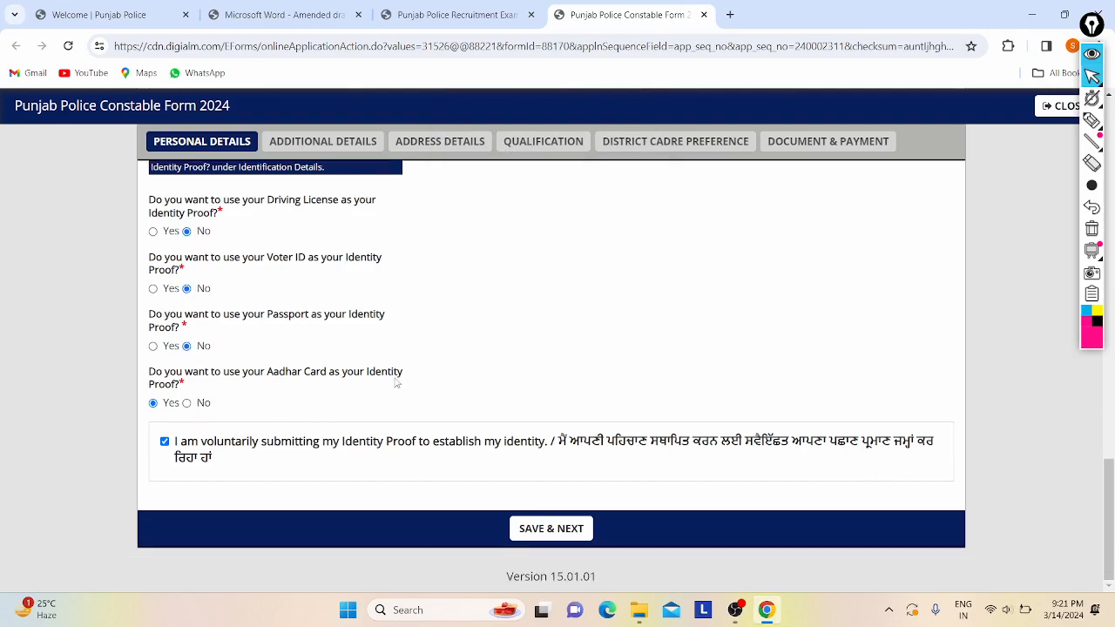
- Answer No for Pan Card and save the Personal Details
{"action": "left_click", "coordinate": [574, 534]}
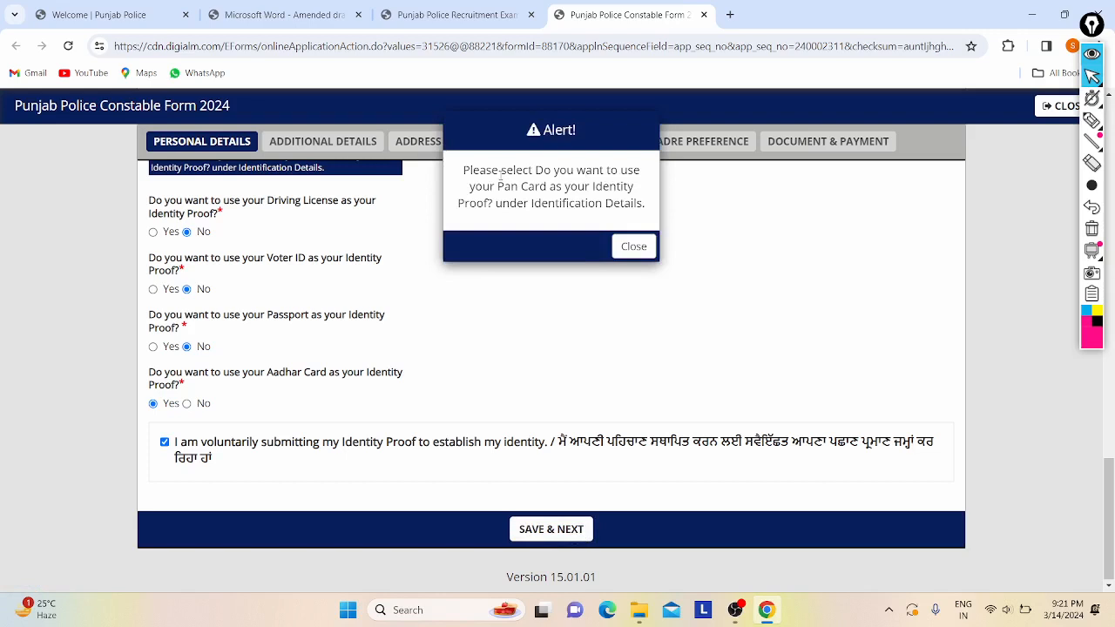
{"action": "left_click_drag", "start_coordinate": [501, 173], "coordinate": [616, 176]}
{"action": "left_click", "coordinate": [616, 175]}
{"action": "left_click_drag", "start_coordinate": [546, 188], "coordinate": [613, 187]}
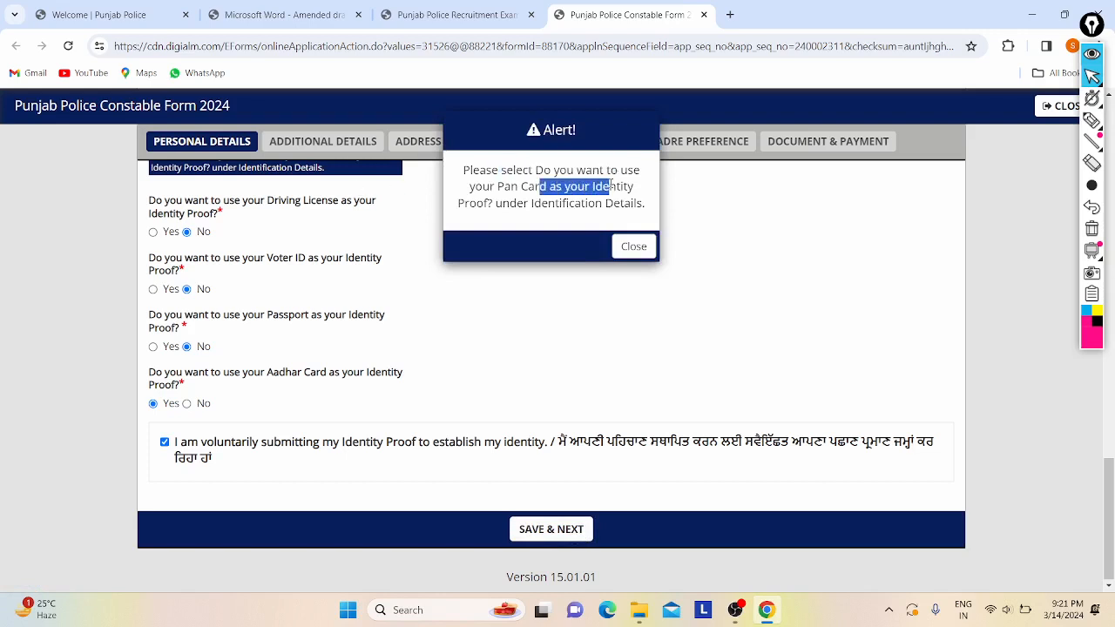
{"action": "left_click", "coordinate": [613, 187]}
{"action": "left_click", "coordinate": [634, 248]}
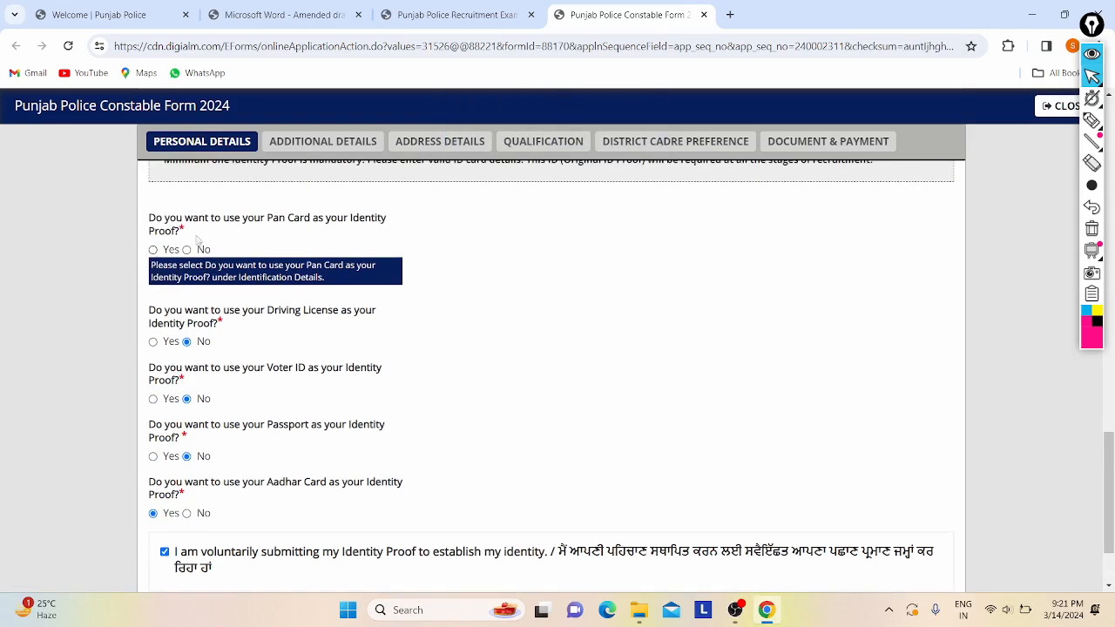
{"action": "left_click", "coordinate": [186, 250]}
{"action": "scroll", "coordinate": [392, 314], "scroll_direction": "down", "scroll_amount": 2}
{"action": "left_click", "coordinate": [551, 529]}
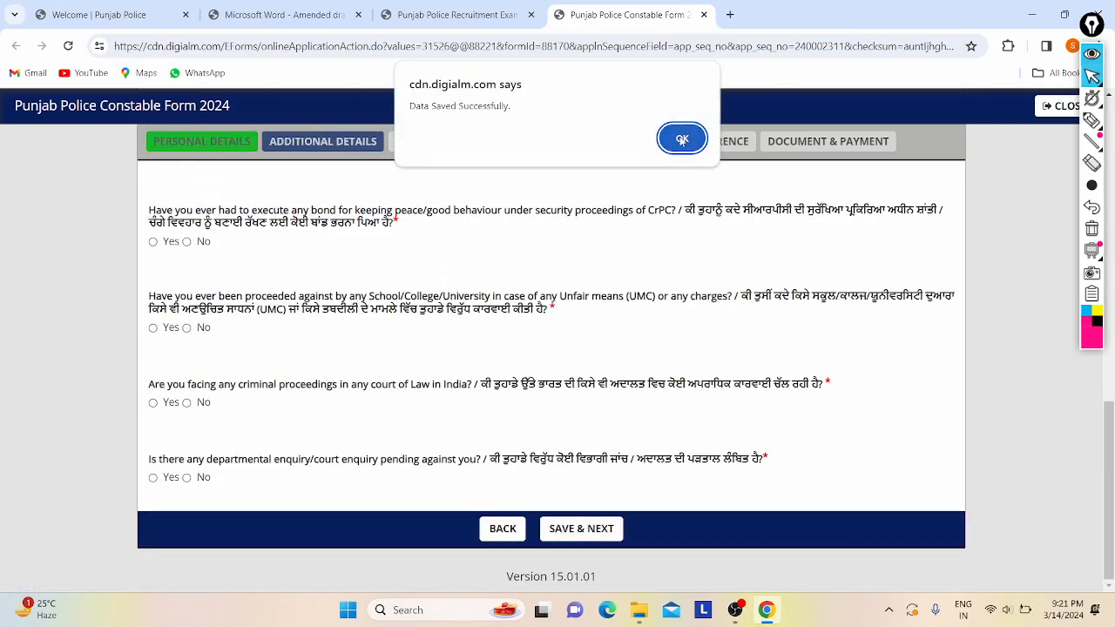
- Acknowledge the saved alert and answer No to the Ex-Servicemen and Punjab Govt. employee questions
{"action": "left_click", "coordinate": [662, 139]}
{"action": "scroll", "coordinate": [280, 295], "scroll_direction": "up", "scroll_amount": 1}
{"action": "scroll", "coordinate": [280, 295], "scroll_direction": "up", "scroll_amount": 10}
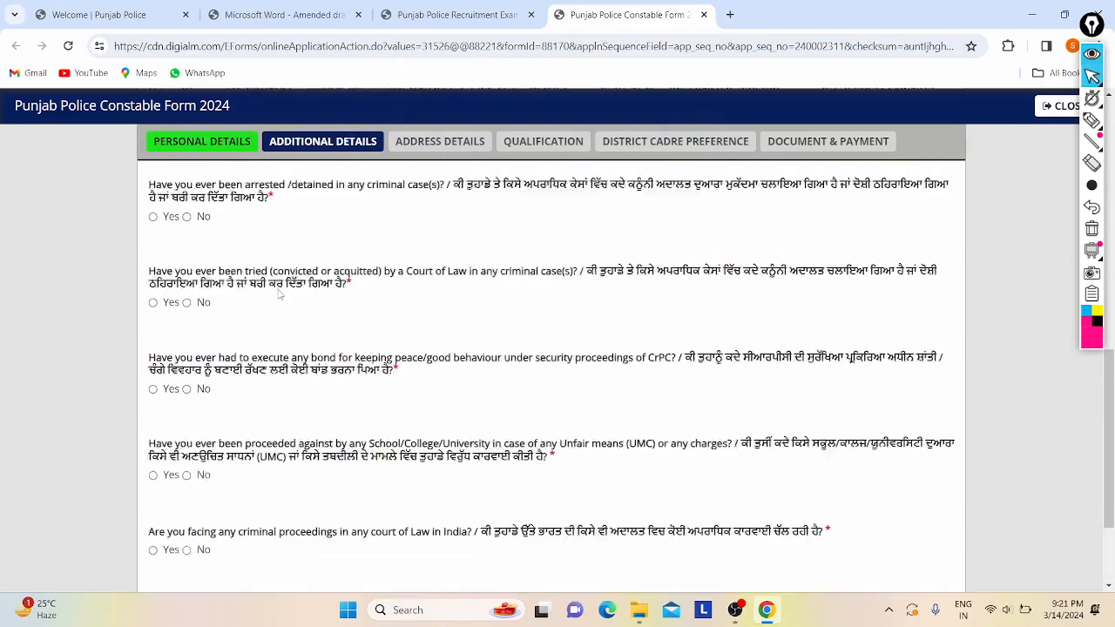
{"action": "scroll", "coordinate": [424, 218], "scroll_direction": "down", "scroll_amount": 4}
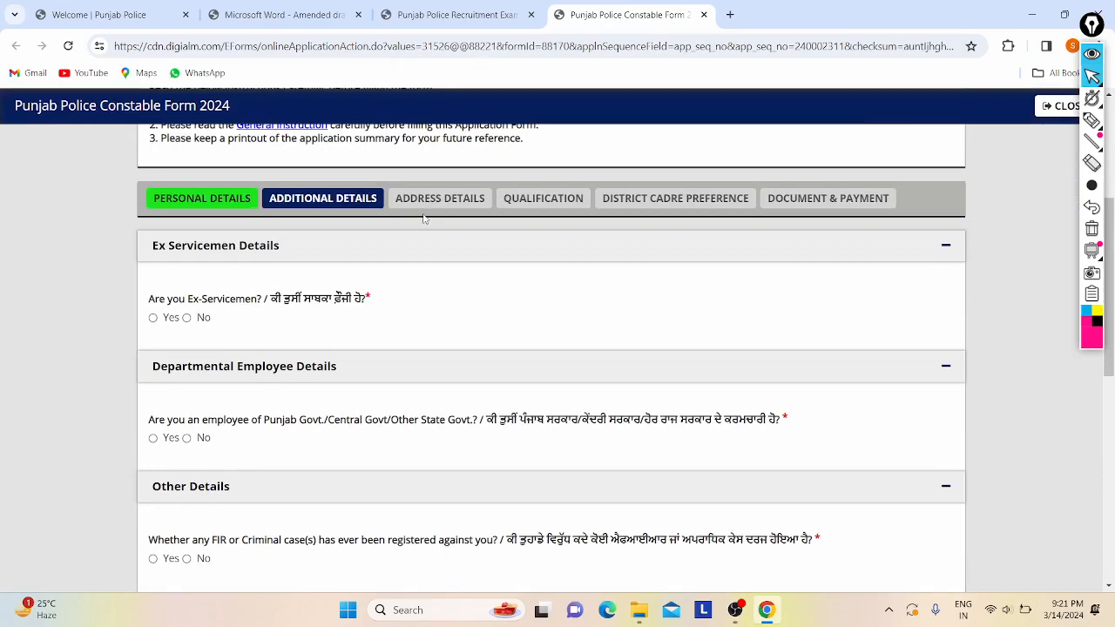
{"action": "left_click", "coordinate": [186, 317]}
{"action": "scroll", "coordinate": [307, 307], "scroll_direction": "down", "scroll_amount": 1}
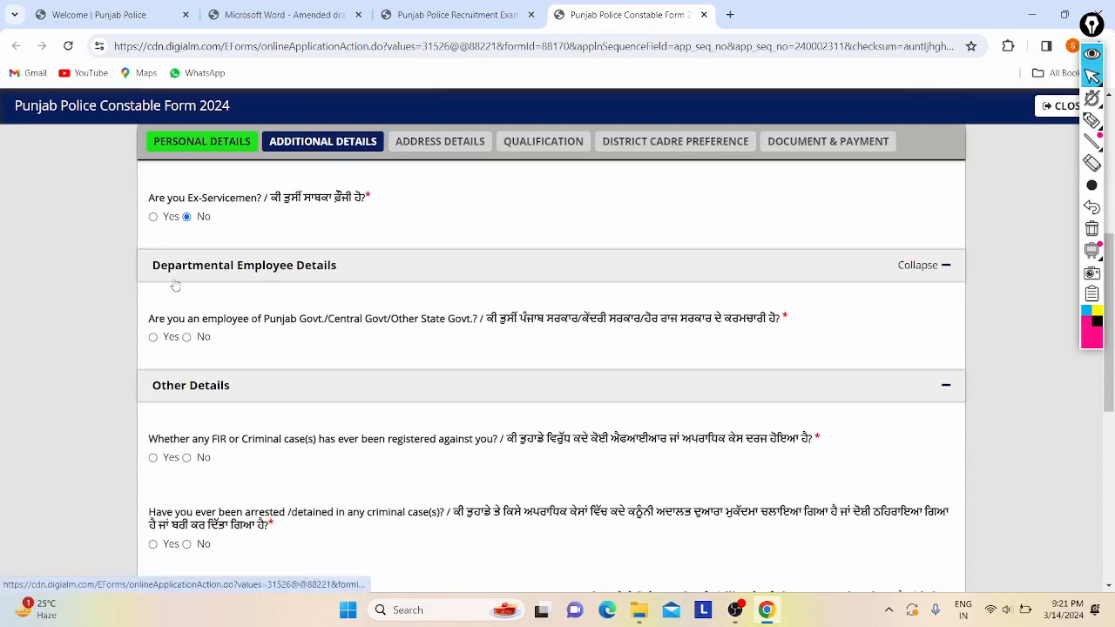
{"action": "scroll", "coordinate": [174, 285], "scroll_direction": "down", "scroll_amount": 1}
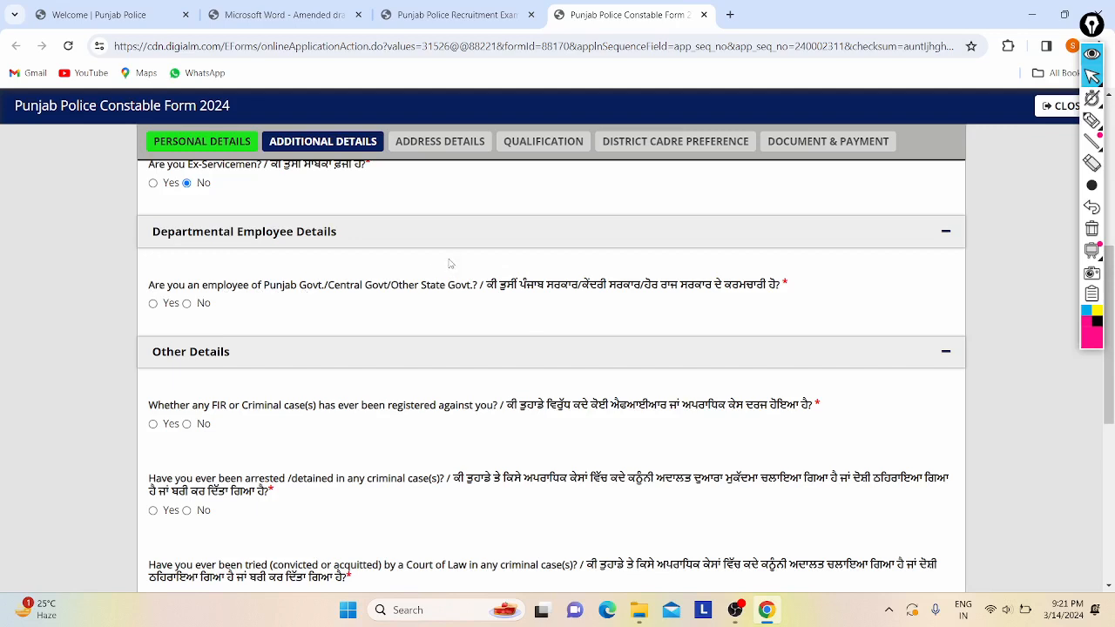
{"action": "left_click_drag", "start_coordinate": [336, 285], "coordinate": [337, 308]}
{"action": "left_click", "coordinate": [337, 308]}
{"action": "left_click", "coordinate": [187, 304]}
- Answer No to the FIR, arrested/detained and tried-in-court questions
{"action": "scroll", "coordinate": [275, 312], "scroll_direction": "down", "scroll_amount": 3}
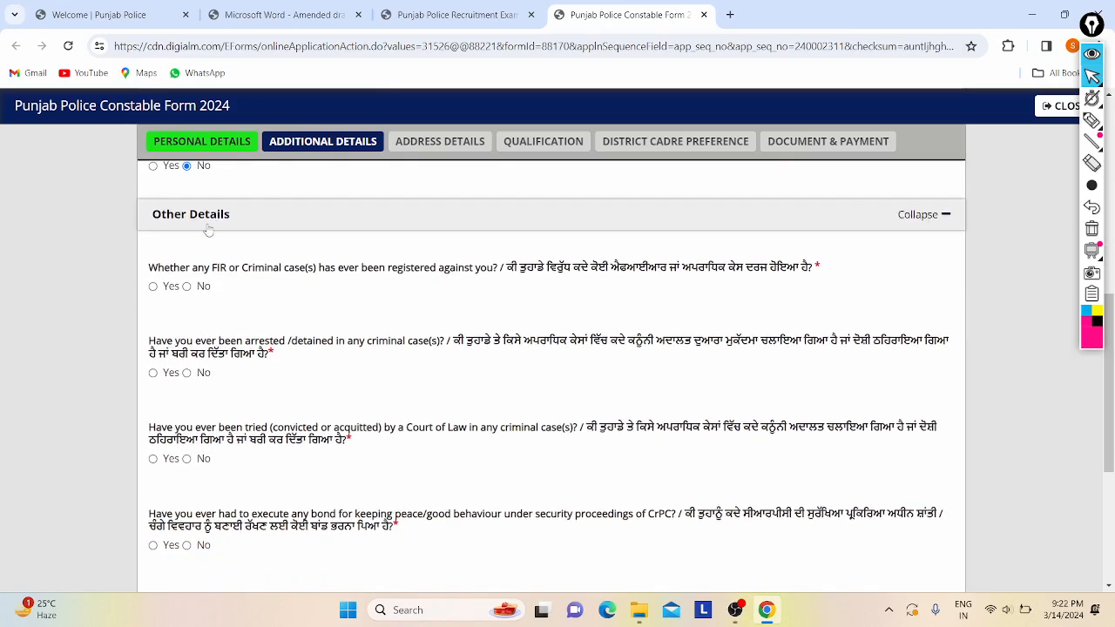
{"action": "left_click_drag", "start_coordinate": [150, 268], "coordinate": [228, 270]}
{"action": "left_click", "coordinate": [229, 271]}
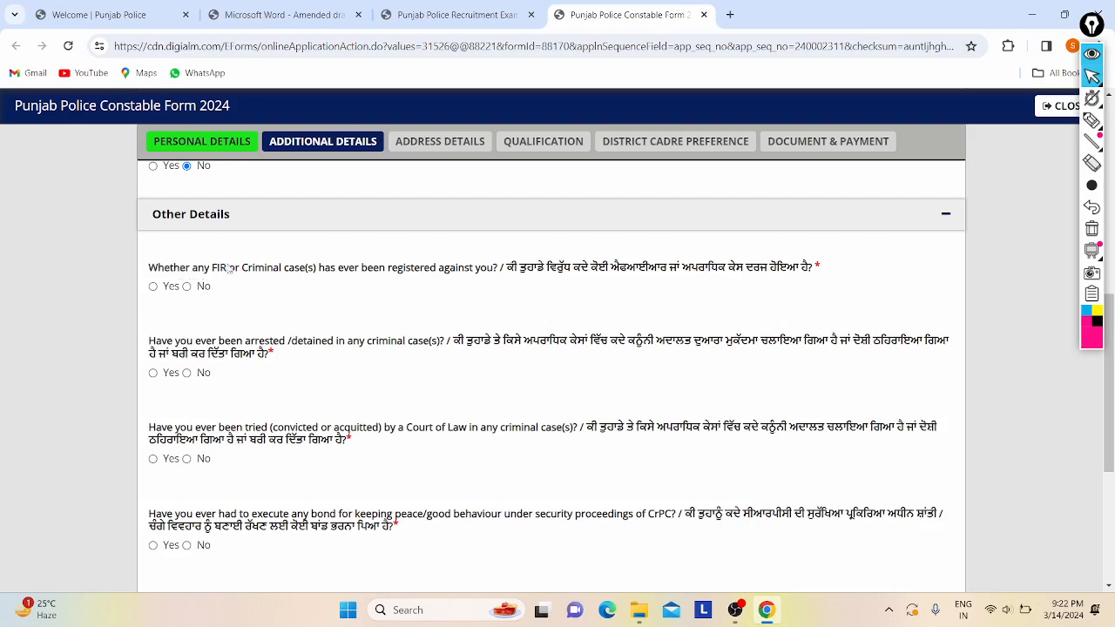
{"action": "left_click", "coordinate": [187, 287]}
{"action": "scroll", "coordinate": [298, 284], "scroll_direction": "down", "scroll_amount": 1}
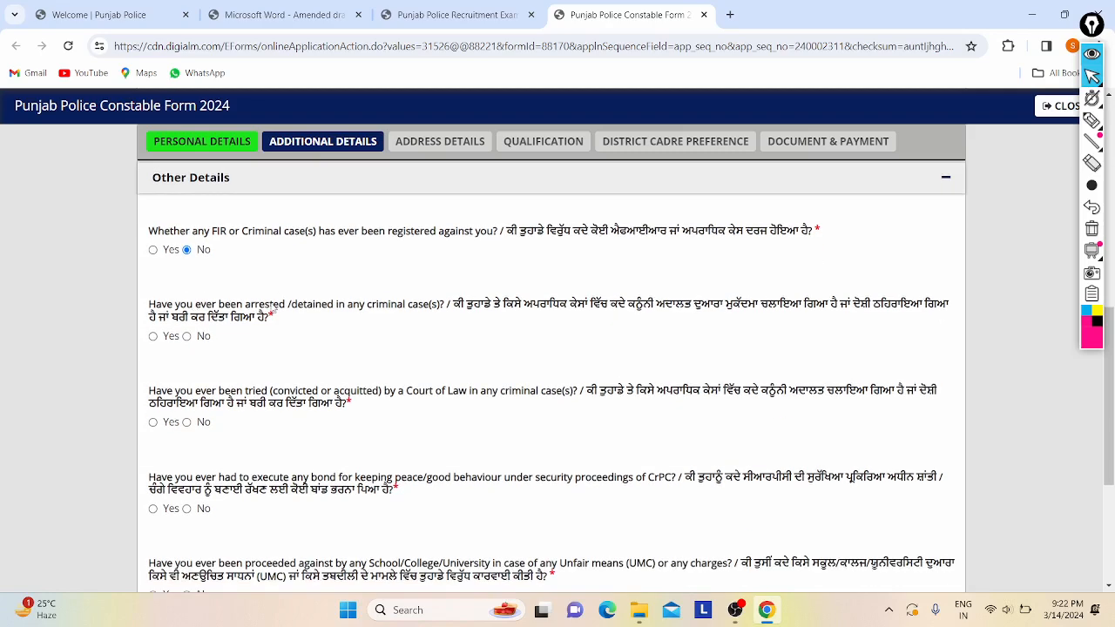
{"action": "left_click", "coordinate": [187, 337]}
{"action": "scroll", "coordinate": [191, 340], "scroll_direction": "down", "scroll_amount": 2}
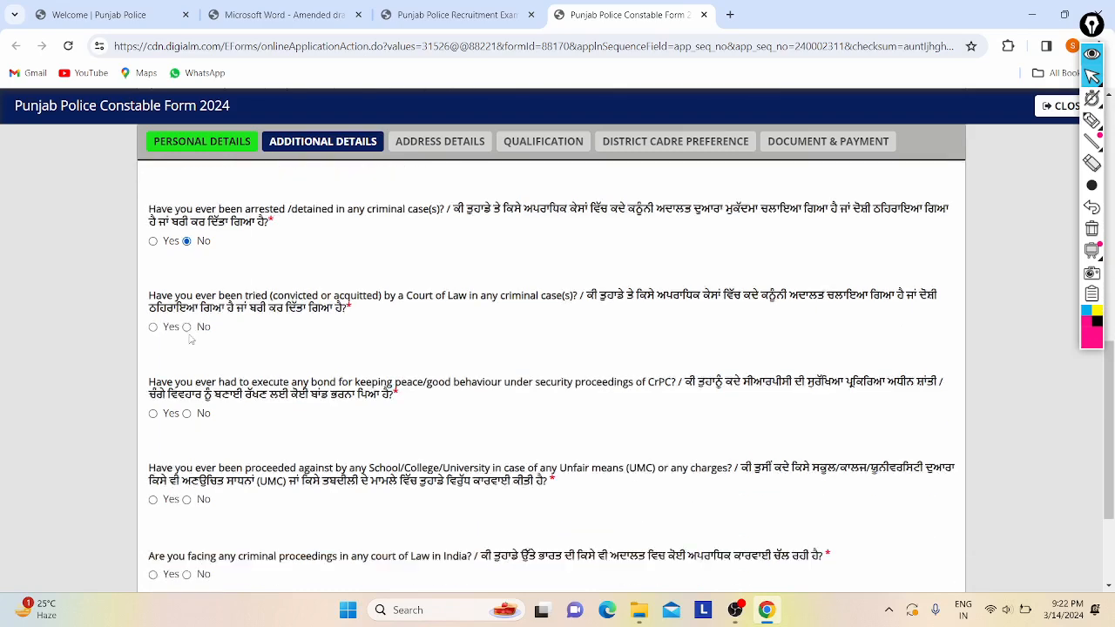
{"action": "scroll", "coordinate": [191, 339], "scroll_direction": "down", "scroll_amount": 1}
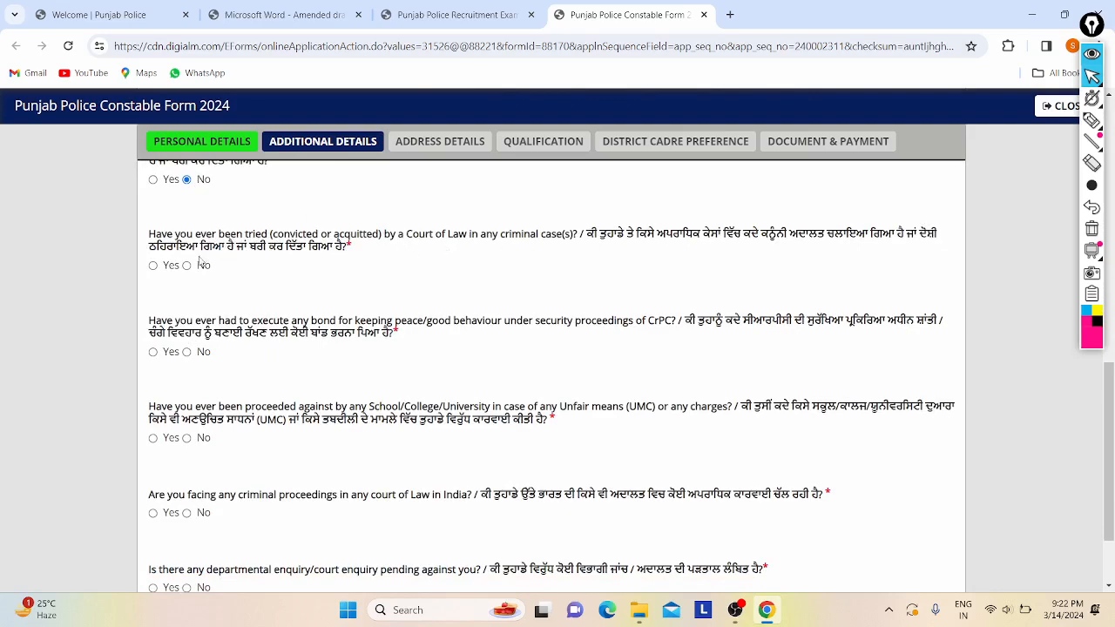
{"action": "scroll", "coordinate": [274, 268], "scroll_direction": "down", "scroll_amount": 1}
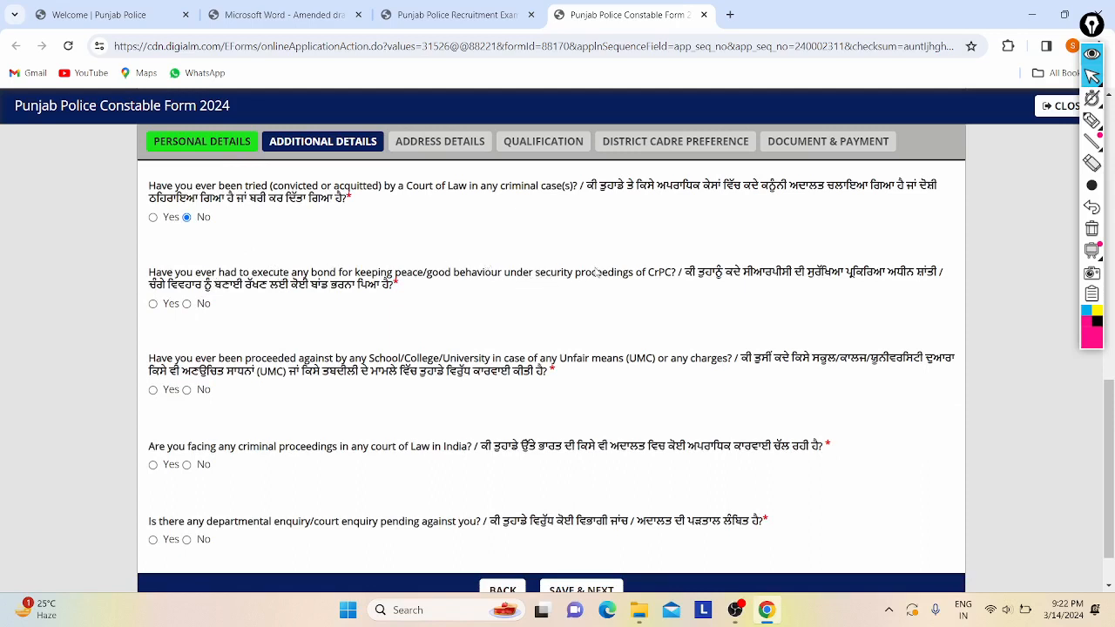
{"action": "left_click", "coordinate": [187, 304]}
{"action": "scroll", "coordinate": [191, 310], "scroll_direction": "down", "scroll_amount": 1}
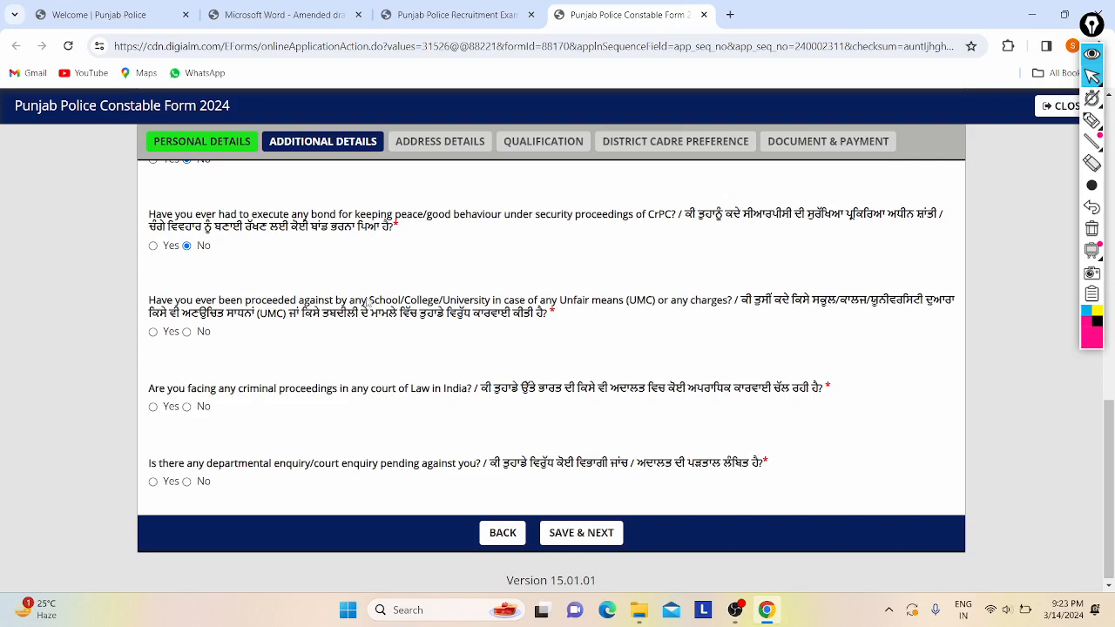
- Answer No to the UMC (unfair means) and departmental enquiry questions
{"action": "left_click_drag", "start_coordinate": [366, 298], "coordinate": [464, 292]}
{"action": "left_click", "coordinate": [467, 296]}
{"action": "left_click", "coordinate": [186, 332]}
{"action": "scroll", "coordinate": [218, 331], "scroll_direction": "down", "scroll_amount": 1}
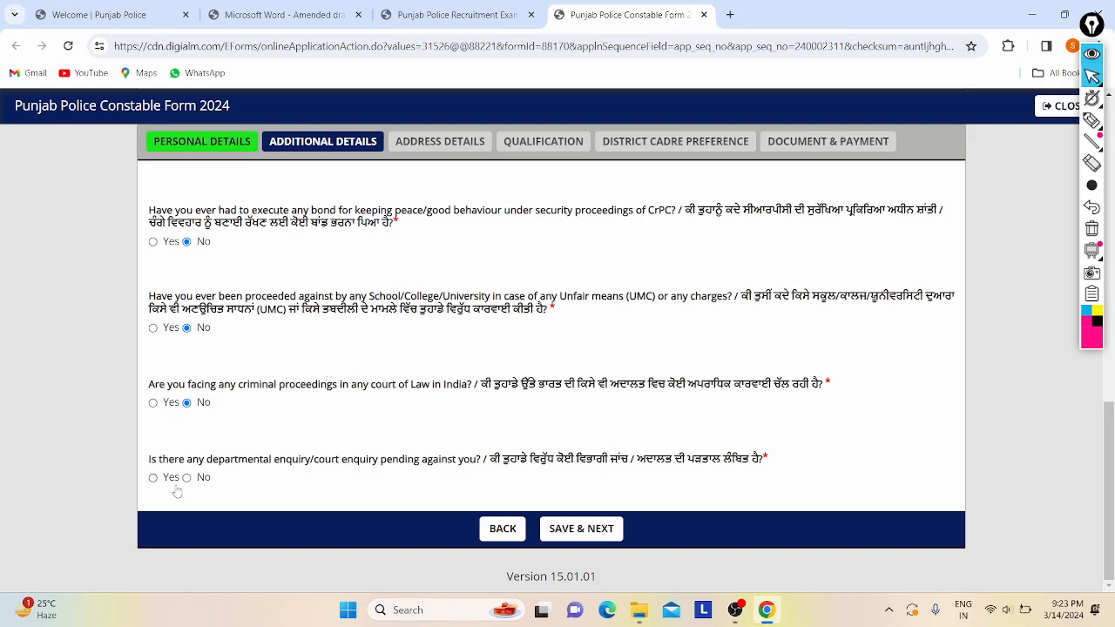
{"action": "left_click_drag", "start_coordinate": [147, 463], "coordinate": [280, 467]}
{"action": "left_click", "coordinate": [280, 466]}
{"action": "left_click", "coordinate": [186, 478]}
{"action": "scroll", "coordinate": [292, 414], "scroll_direction": "up", "scroll_amount": 10}
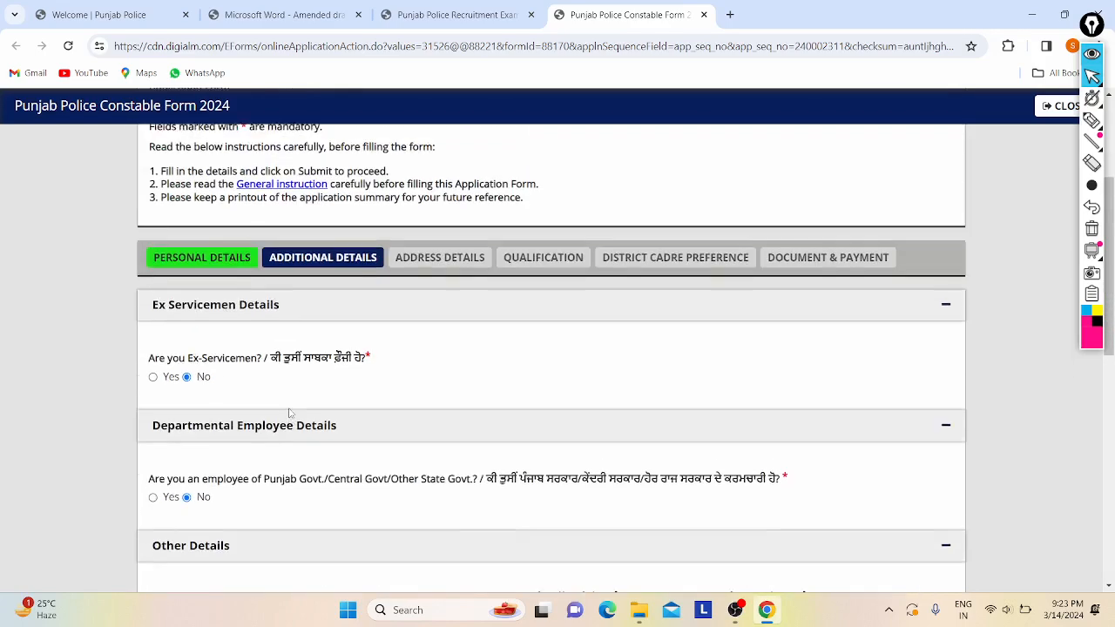
{"action": "scroll", "coordinate": [443, 401], "scroll_direction": "down", "scroll_amount": 10}
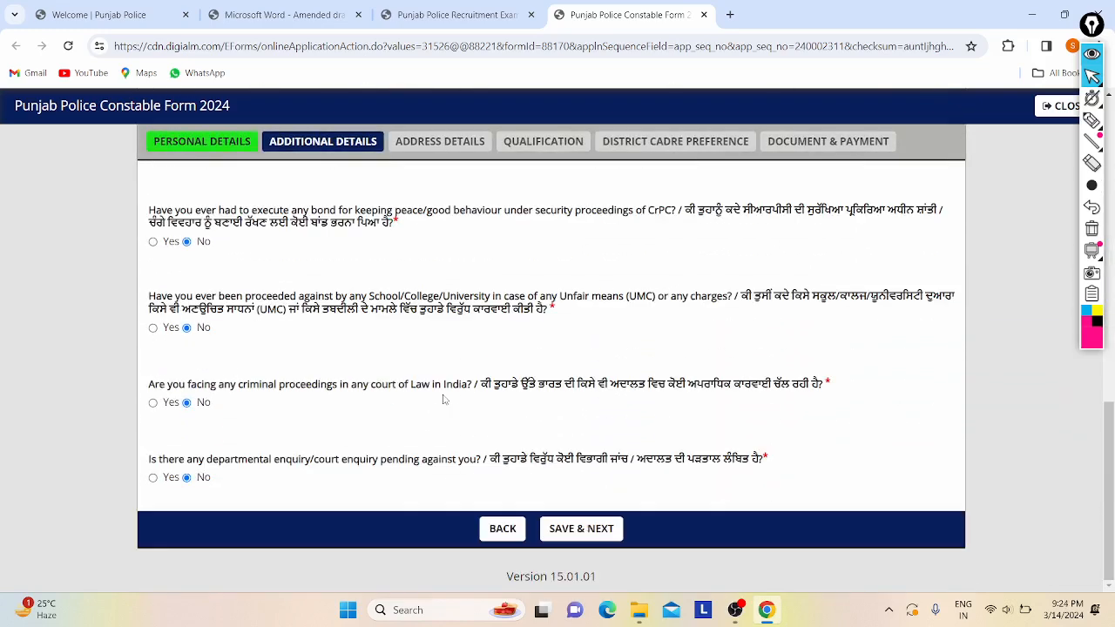
- Save Additional Details and acknowledge the data-saved confirmation
{"action": "left_click", "coordinate": [570, 530]}
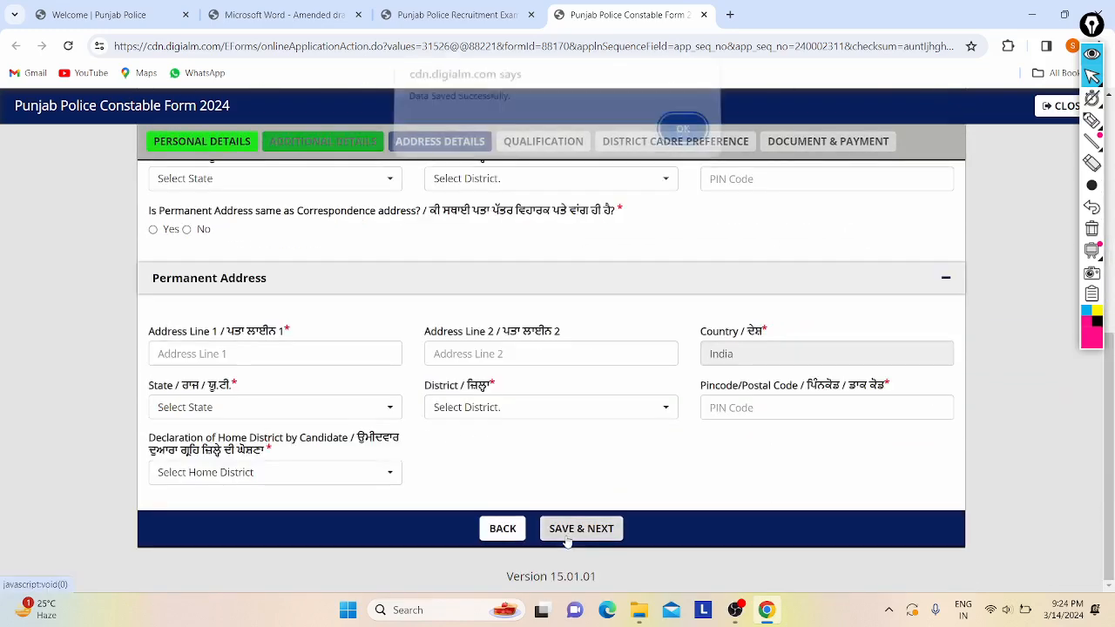
{"action": "left_click", "coordinate": [682, 137]}
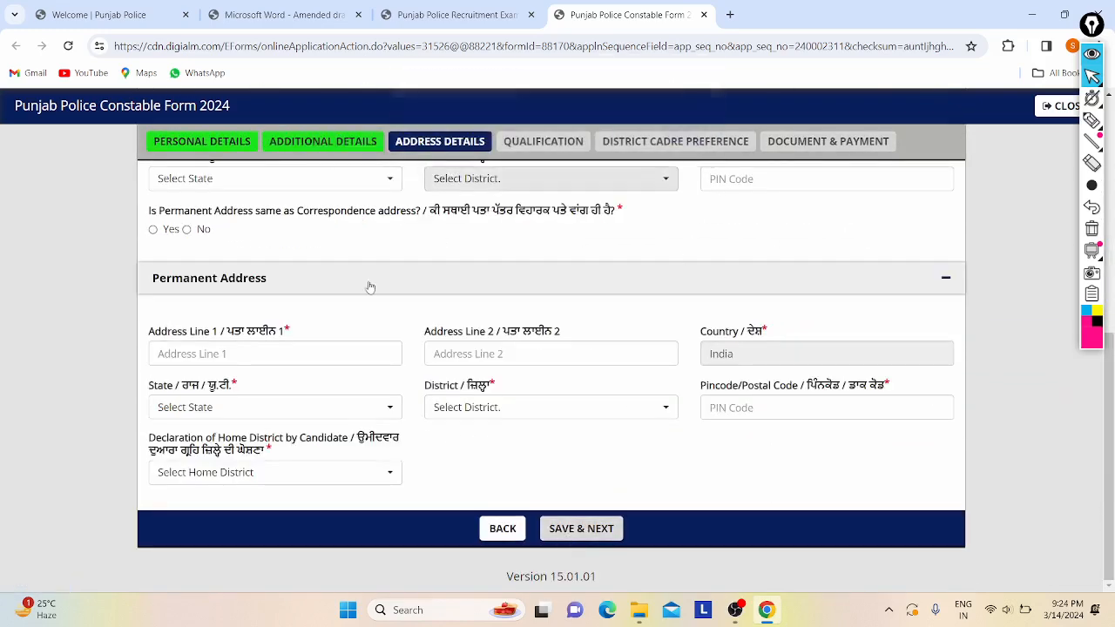
{"action": "scroll", "coordinate": [318, 330], "scroll_direction": "up", "scroll_amount": 1}
{"action": "scroll", "coordinate": [373, 375], "scroll_direction": "down", "scroll_amount": 2}
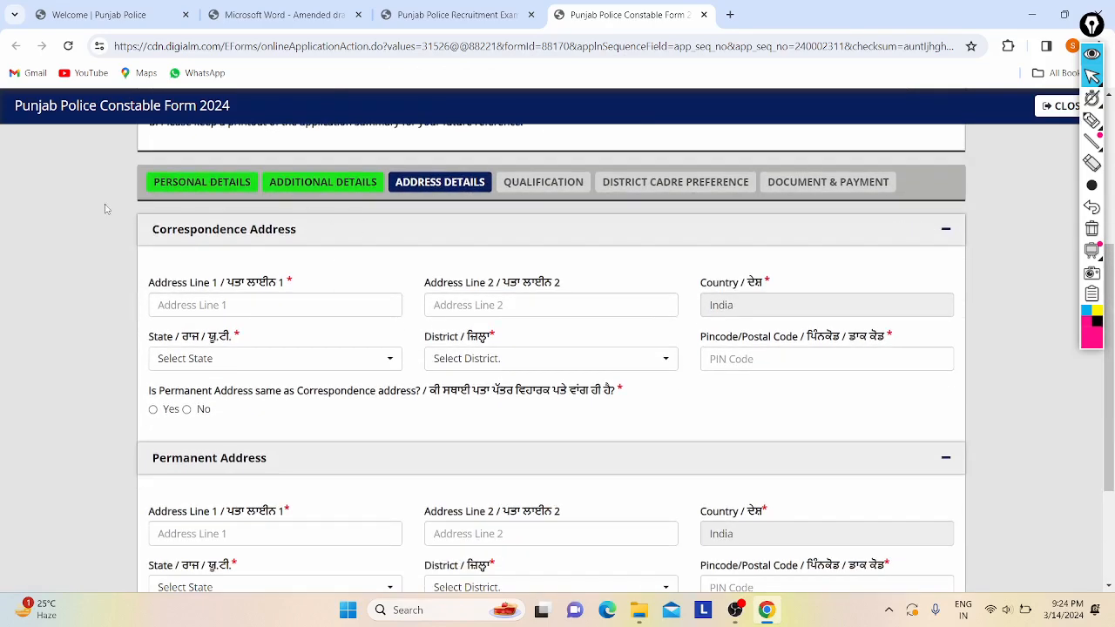
{"action": "scroll", "coordinate": [390, 241], "scroll_direction": "down", "scroll_amount": 1}
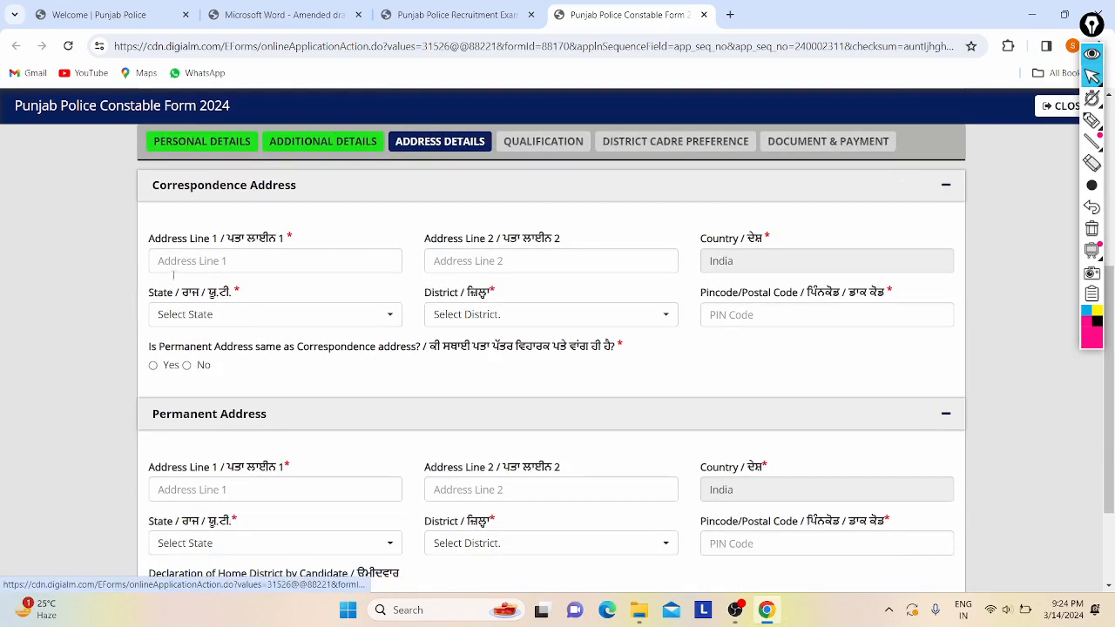
- Enter the applicant's house address in correspondence Address Line 1
{"action": "left_click", "coordinate": [244, 259]}
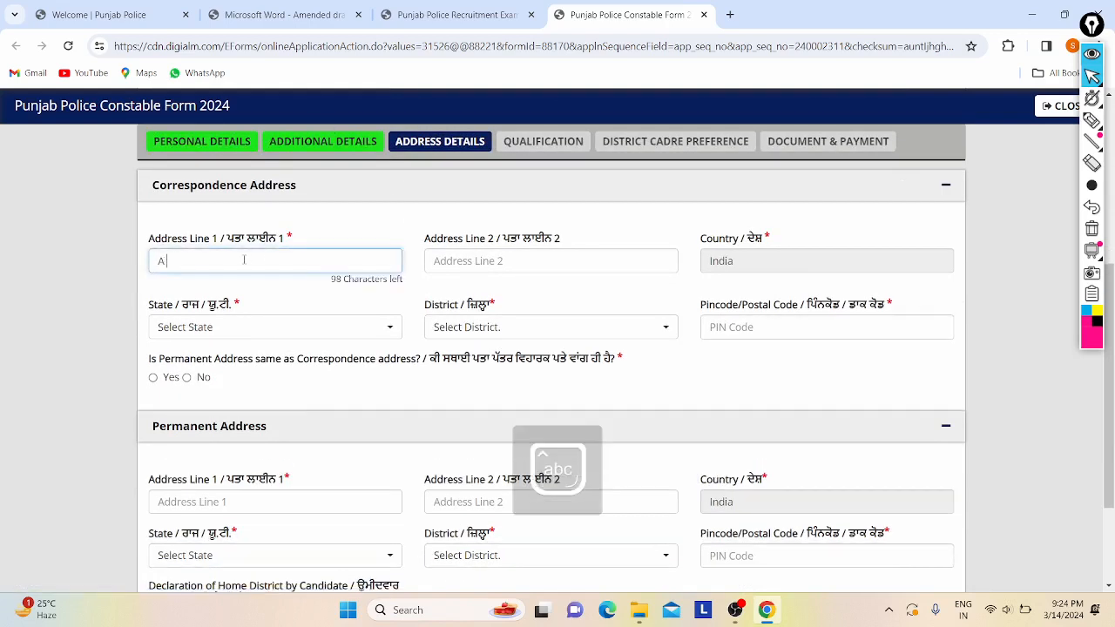
{"action": "left_click", "coordinate": [651, 259]}
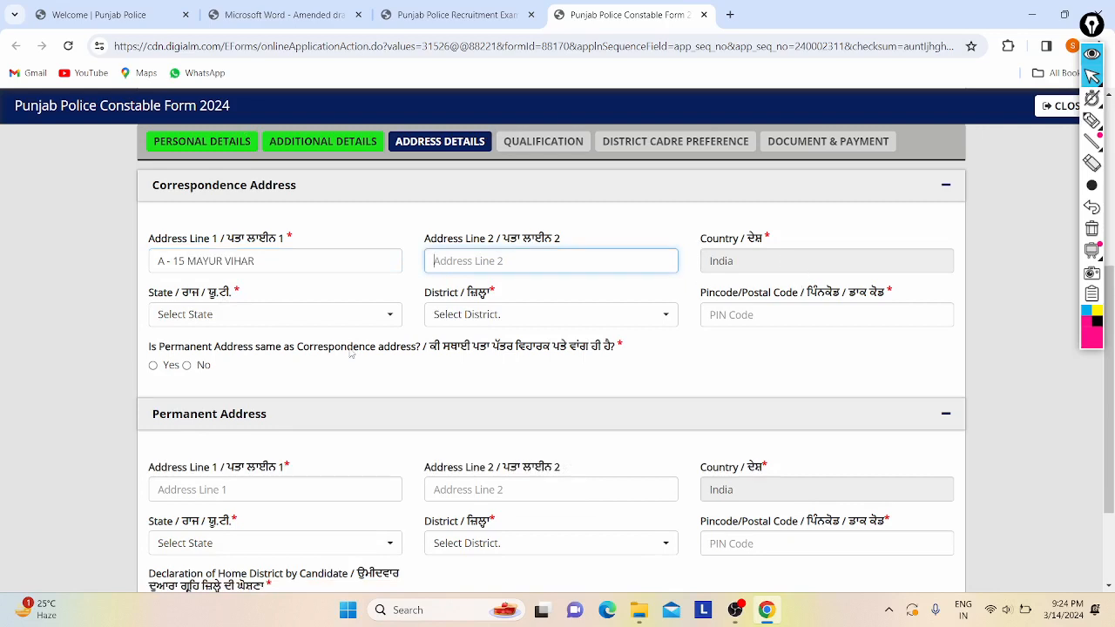
{"action": "left_click", "coordinate": [341, 324]}
- Set the correspondence state to Delhi - NCR, district New Delhi, and enter the PIN code
{"action": "type", "text": "Delh"}
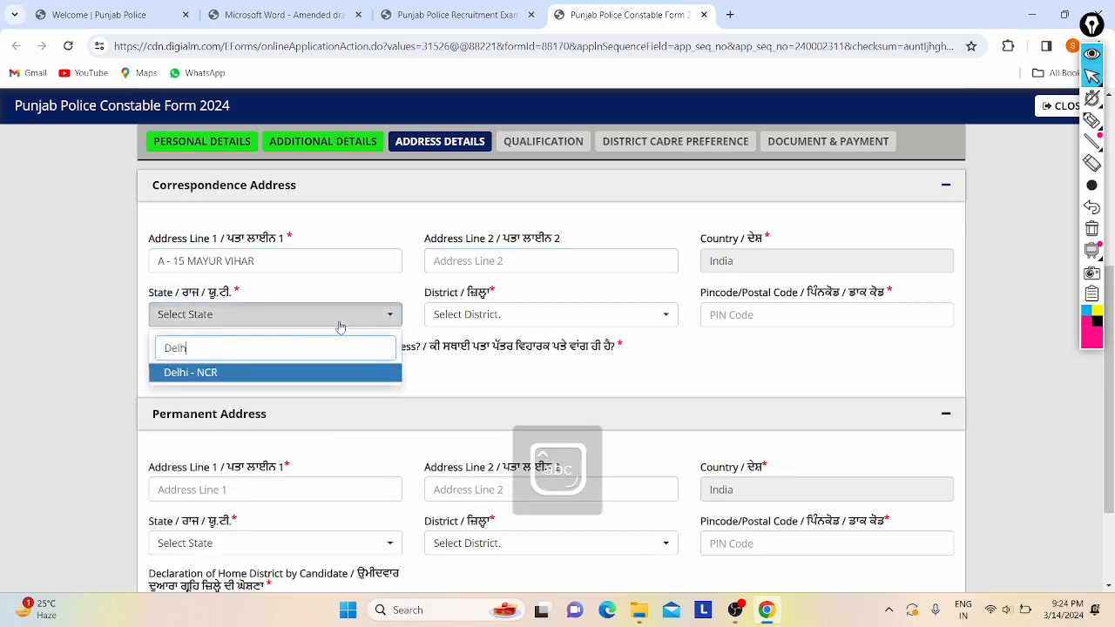
{"action": "type", "text": "i"}
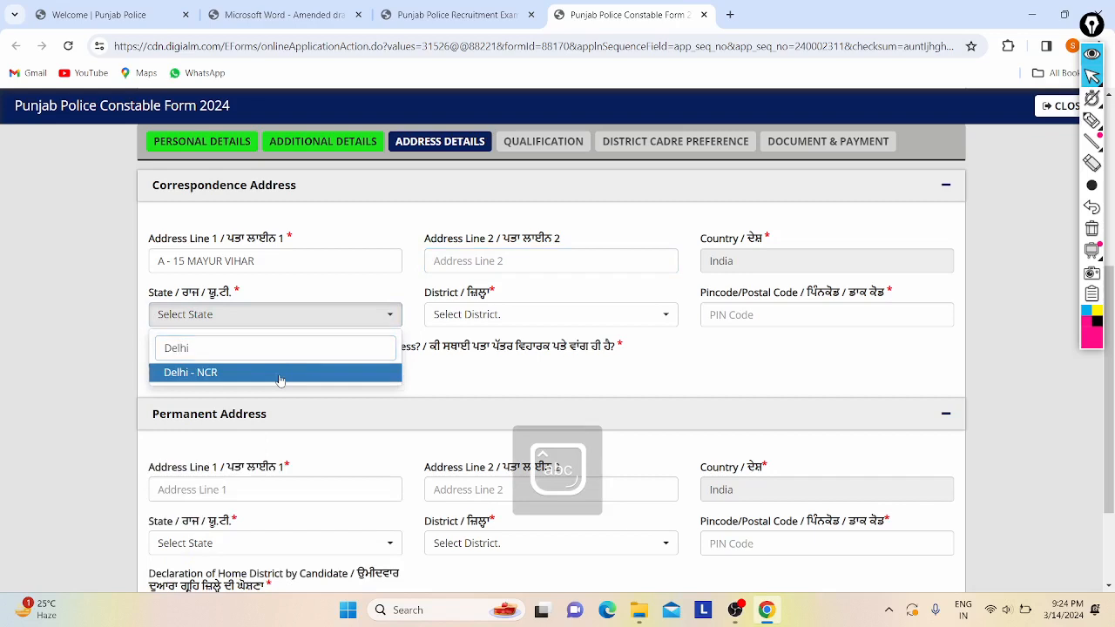
{"action": "left_click", "coordinate": [280, 375]}
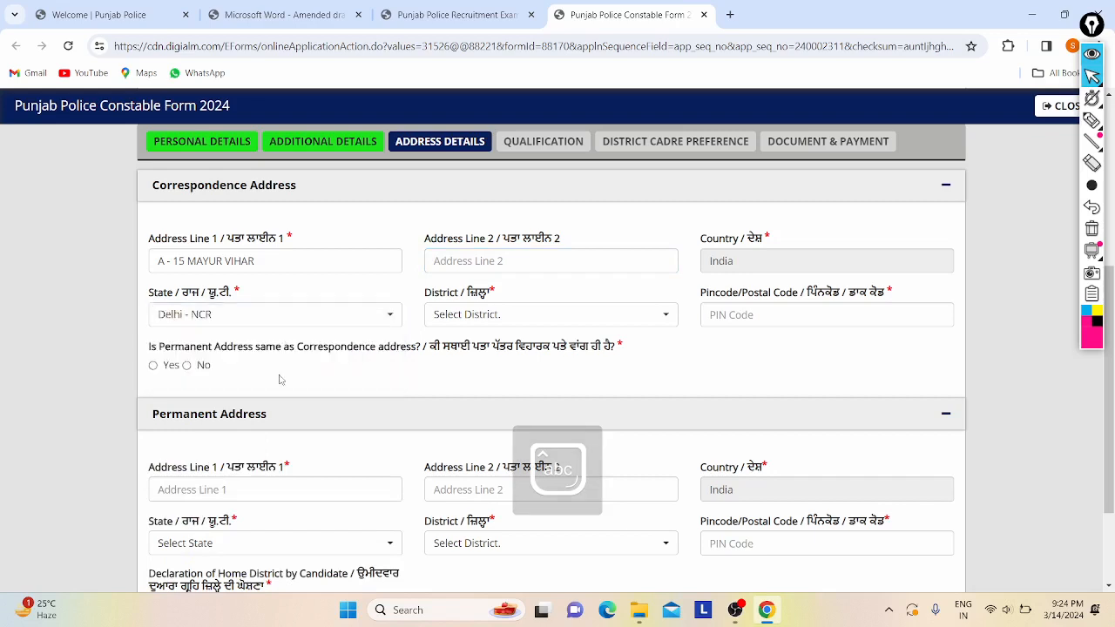
{"action": "left_click", "coordinate": [491, 314]}
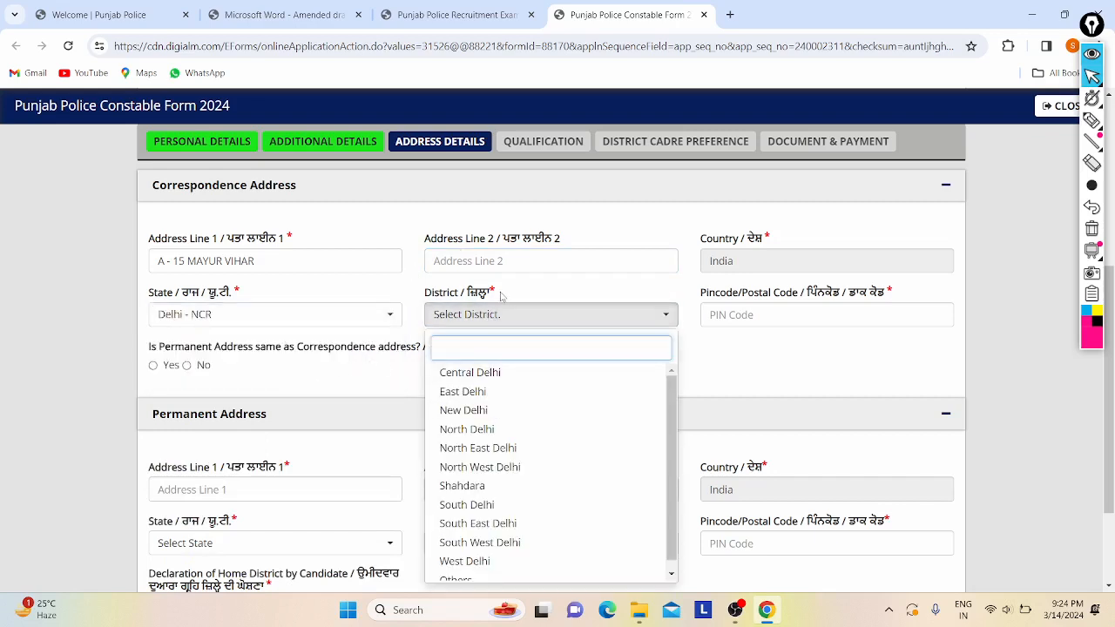
{"action": "left_click", "coordinate": [468, 411]}
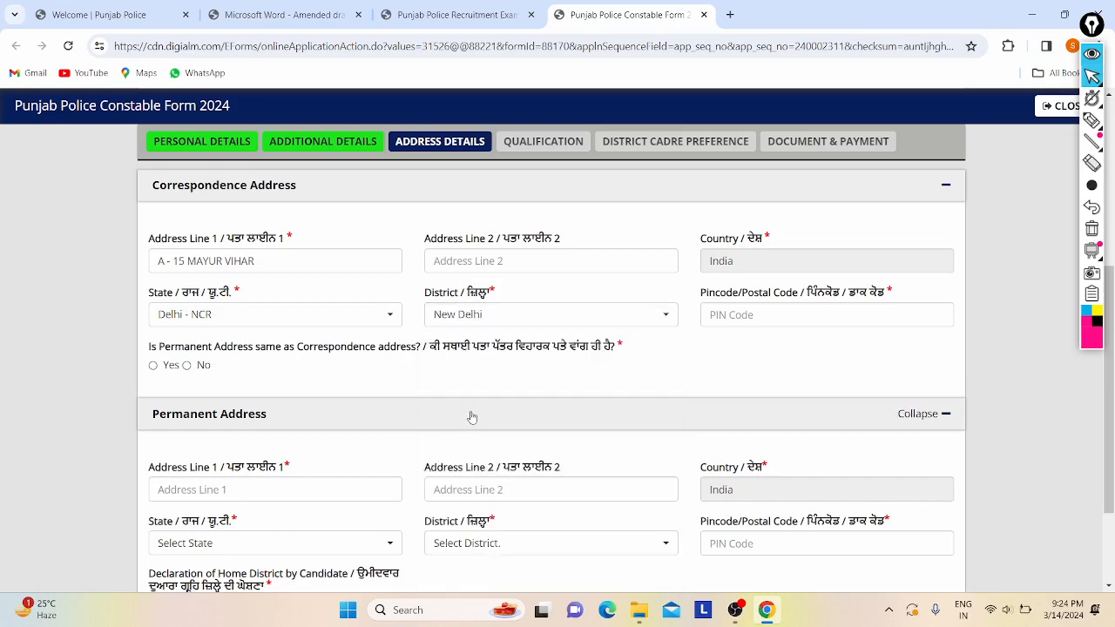
{"action": "left_click", "coordinate": [789, 309]}
{"action": "type", "text": "11"}
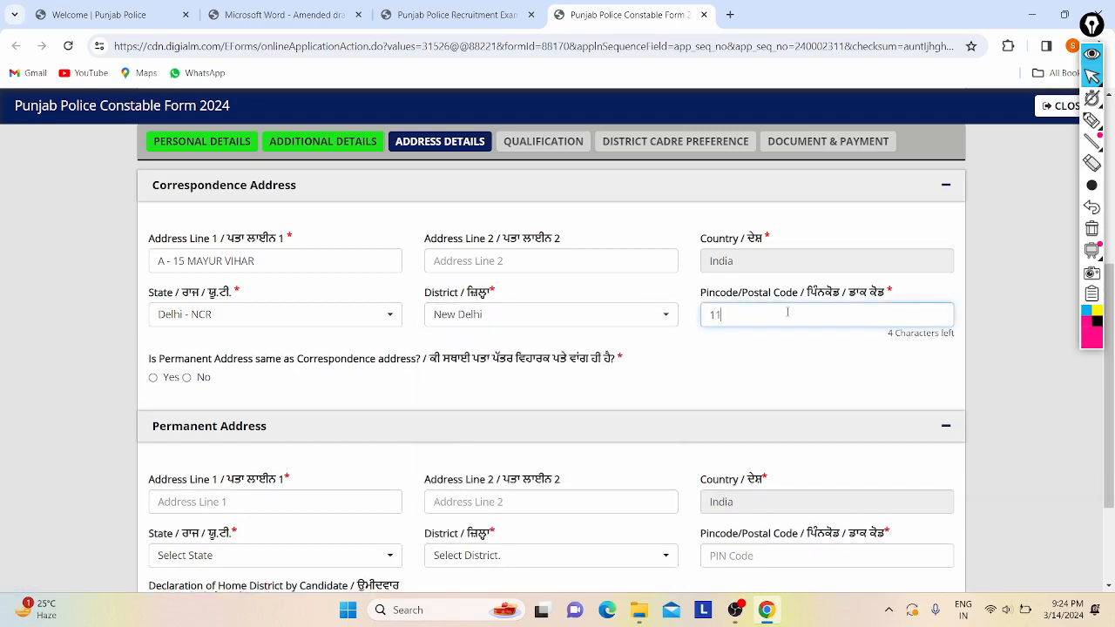
{"action": "type", "text": "0076"}
{"action": "left_click", "coordinate": [739, 377]}
{"action": "scroll", "coordinate": [672, 324], "scroll_direction": "down", "scroll_amount": 1}
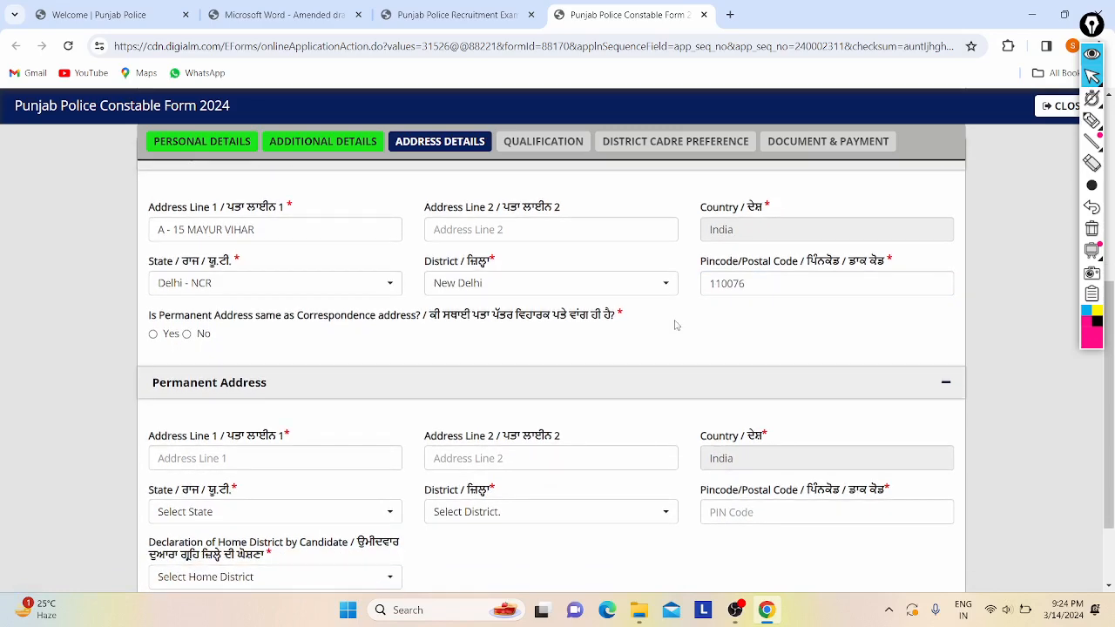
{"action": "scroll", "coordinate": [610, 315], "scroll_direction": "down", "scroll_amount": 1}
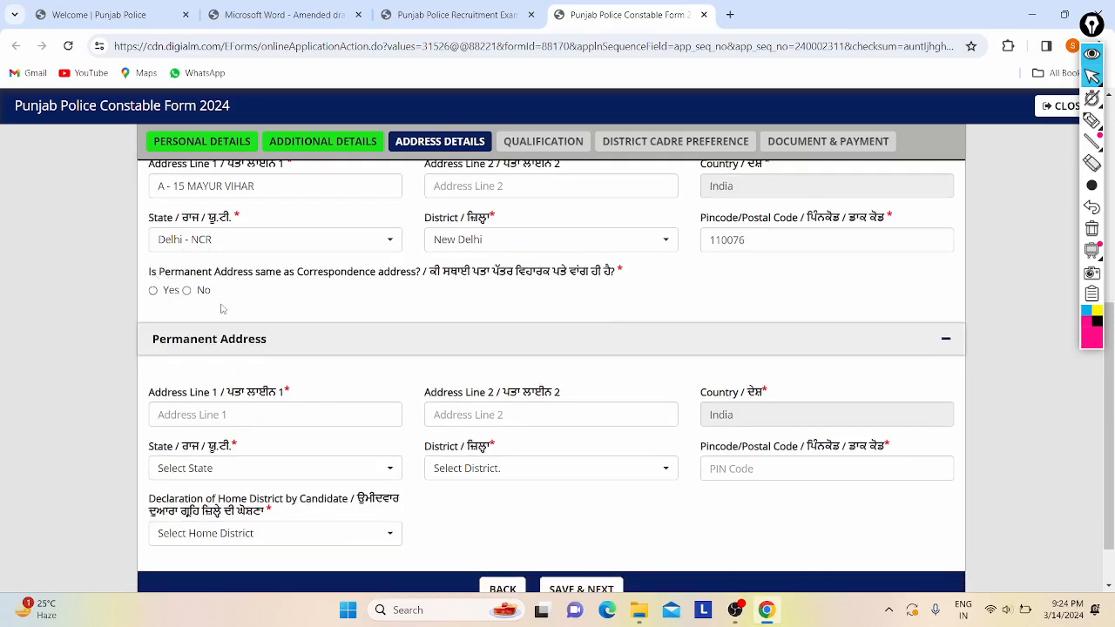
{"action": "scroll", "coordinate": [222, 305], "scroll_direction": "up", "scroll_amount": 2}
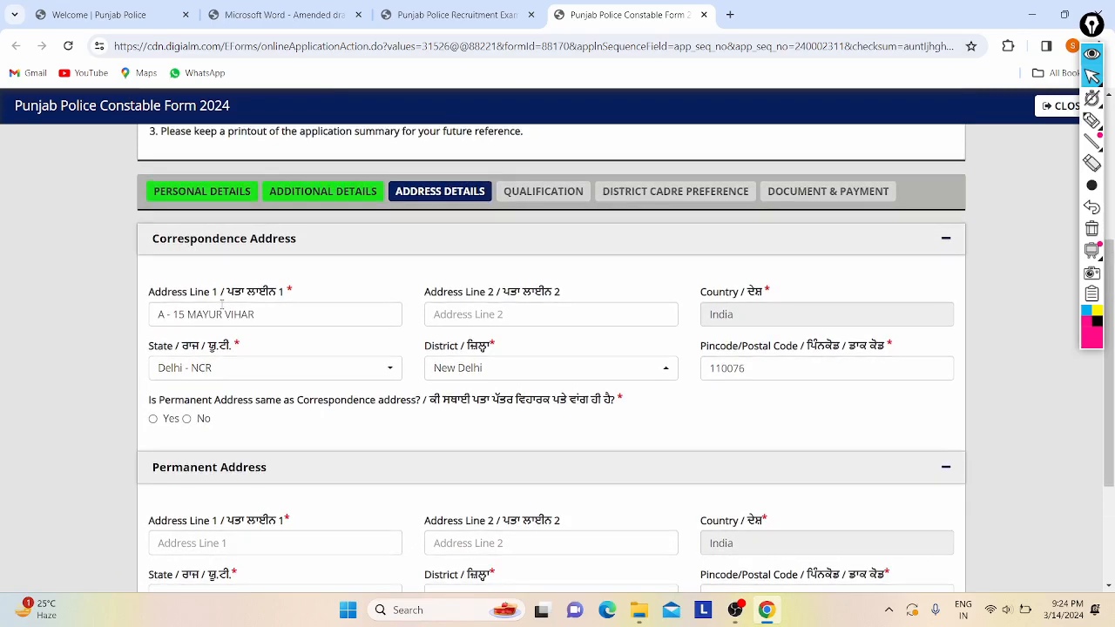
{"action": "scroll", "coordinate": [222, 305], "scroll_direction": "down", "scroll_amount": 1}
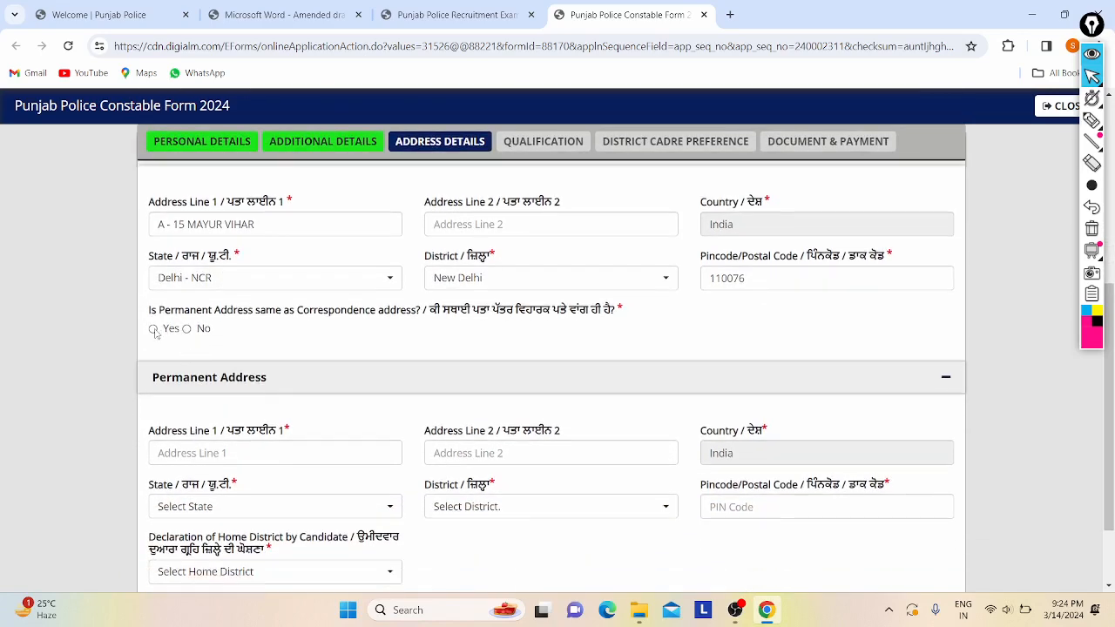
- Make the permanent address the same as the correspondence address
{"action": "left_click", "coordinate": [153, 329]}
{"action": "scroll", "coordinate": [296, 373], "scroll_direction": "down", "scroll_amount": 1}
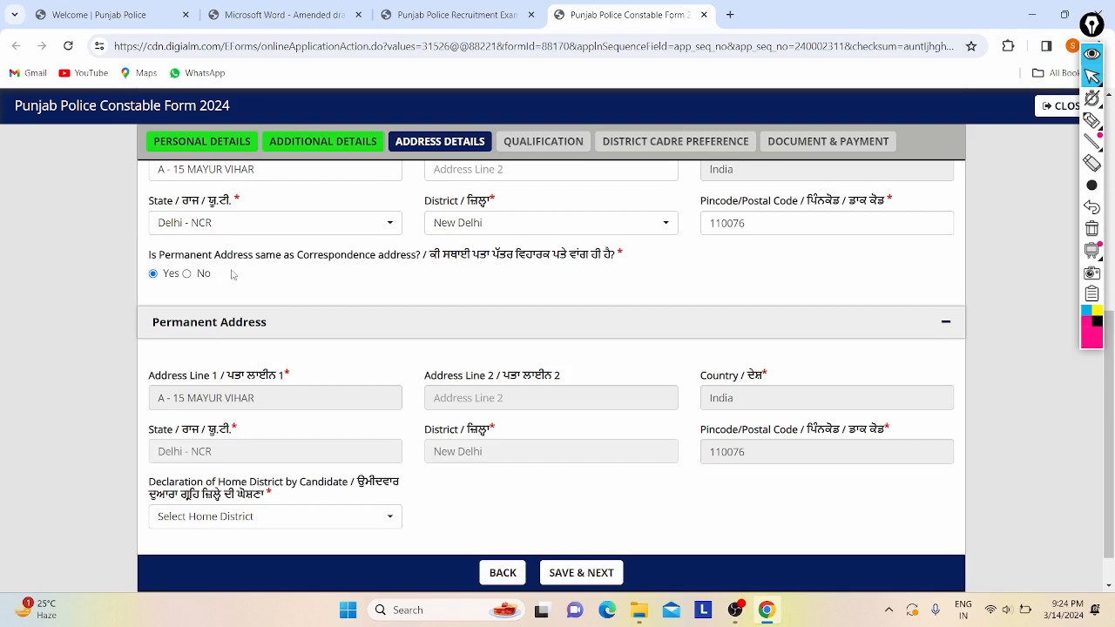
{"action": "scroll", "coordinate": [345, 309], "scroll_direction": "down", "scroll_amount": 1}
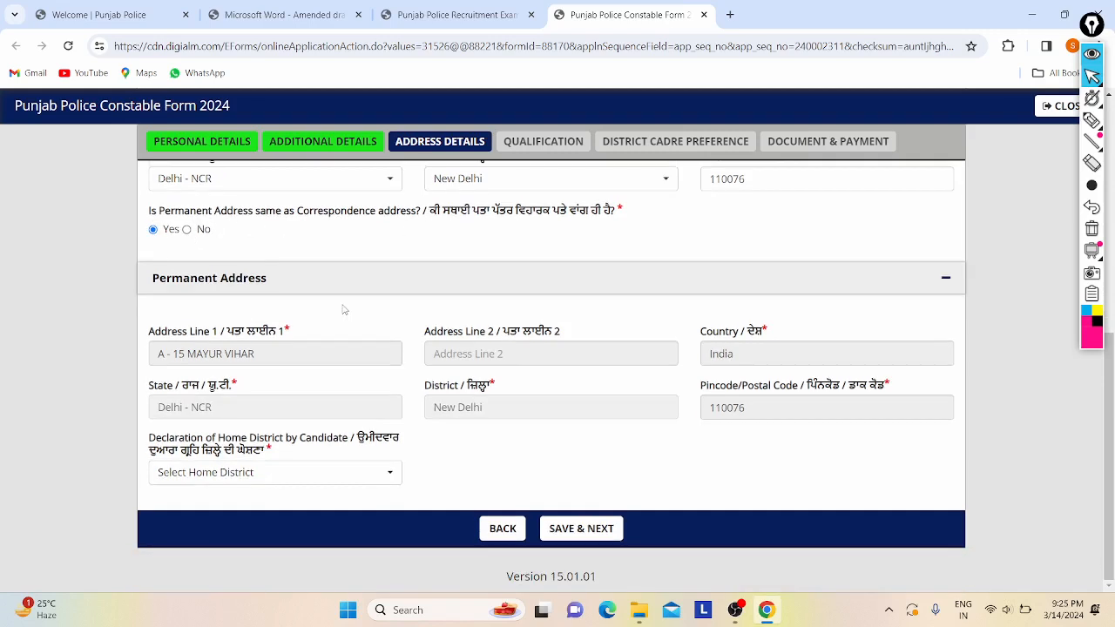
- Browse the Declaration of Home District list of Punjab districts without choosing one
{"action": "left_click", "coordinate": [239, 475]}
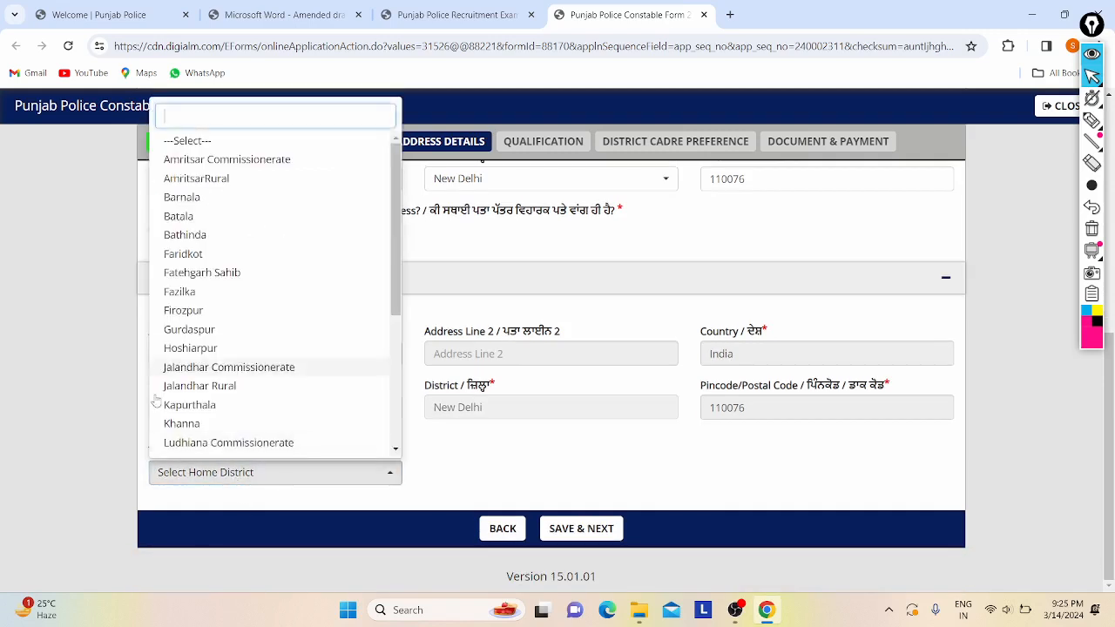
{"action": "left_click", "coordinate": [441, 443]}
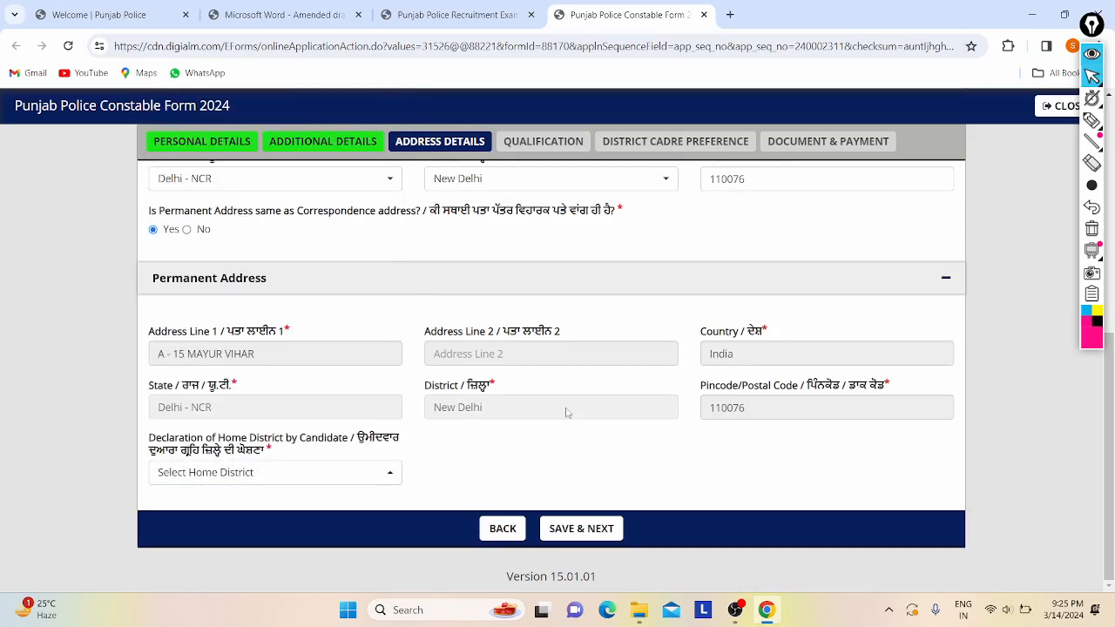
{"action": "scroll", "coordinate": [307, 316], "scroll_direction": "up", "scroll_amount": 2}
{"action": "scroll", "coordinate": [348, 408], "scroll_direction": "down", "scroll_amount": 2}
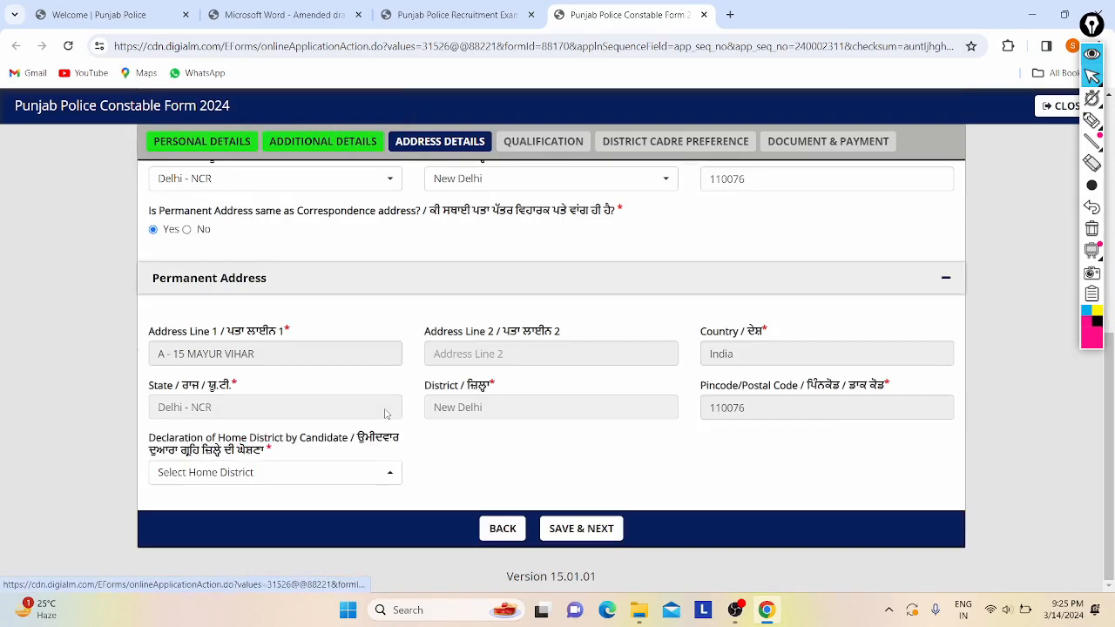
{"action": "left_click", "coordinate": [199, 478]}
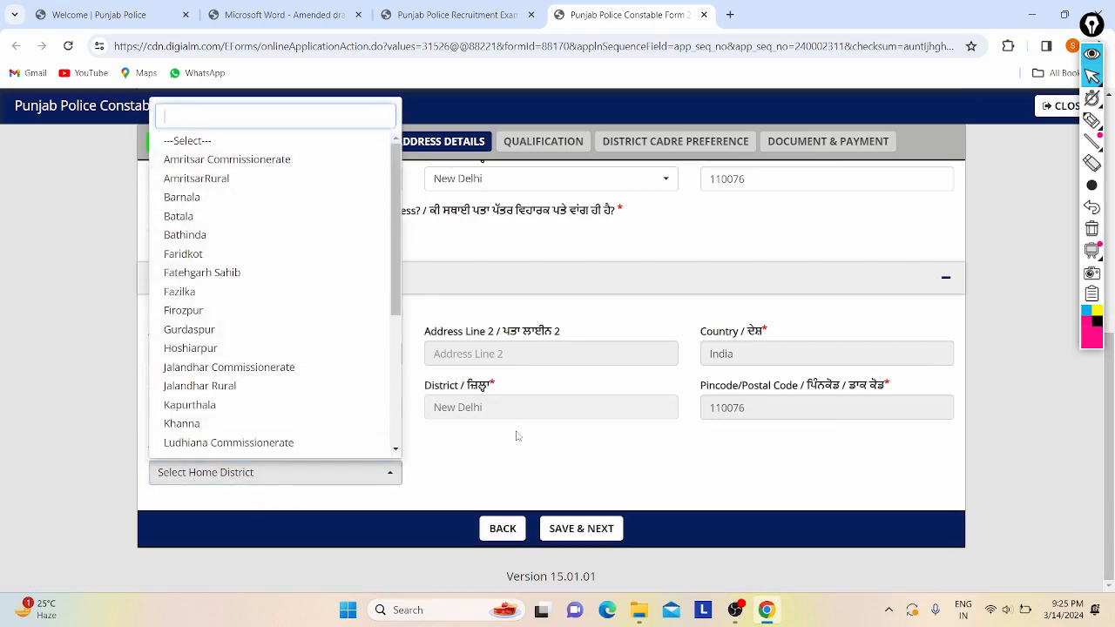
{"action": "scroll", "coordinate": [209, 396], "scroll_direction": "down", "scroll_amount": 3}
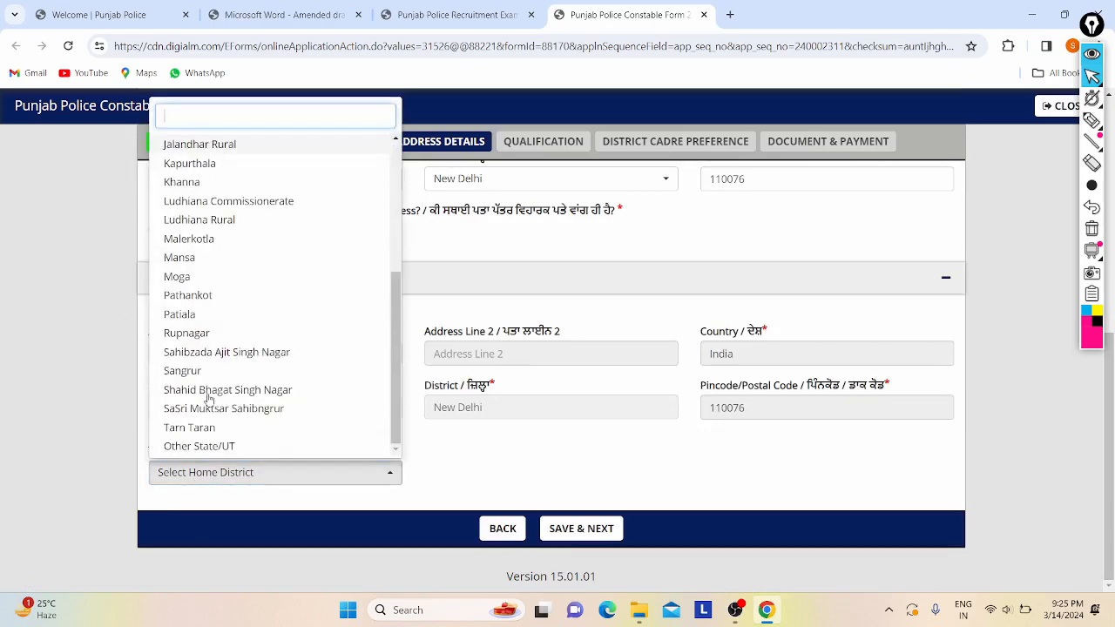
{"action": "scroll", "coordinate": [294, 268], "scroll_direction": "up", "scroll_amount": 8}
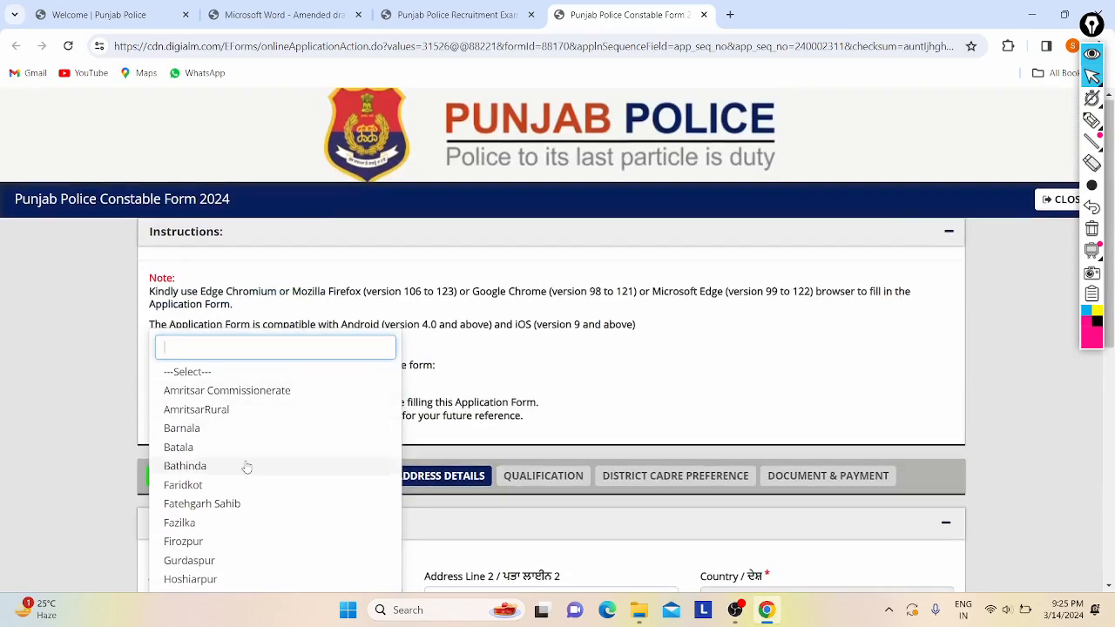
{"action": "scroll", "coordinate": [246, 467], "scroll_direction": "down", "scroll_amount": 2}
{"action": "scroll", "coordinate": [246, 467], "scroll_direction": "down", "scroll_amount": 4}
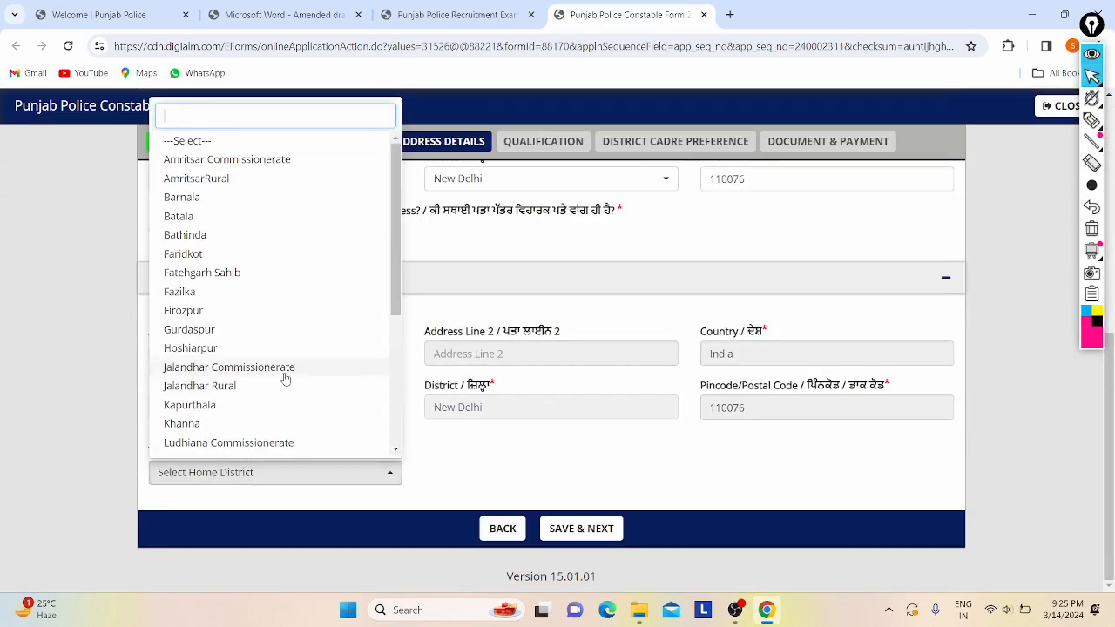
{"action": "left_click", "coordinate": [496, 472]}
{"action": "scroll", "coordinate": [248, 362], "scroll_direction": "up", "scroll_amount": 1}
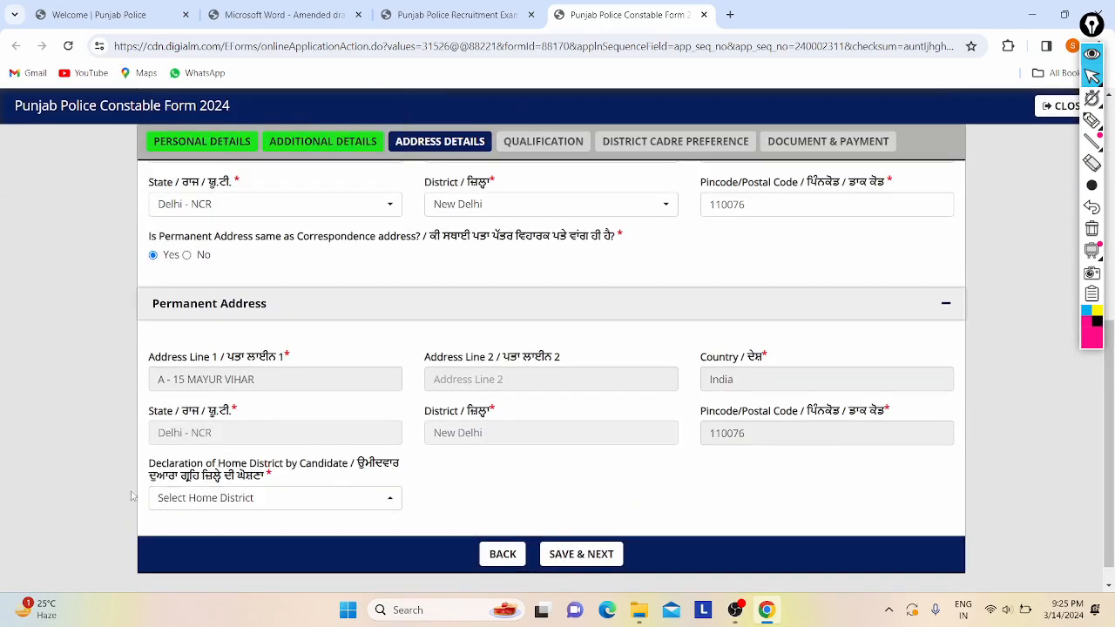
{"action": "scroll", "coordinate": [253, 366], "scroll_direction": "down", "scroll_amount": 1}
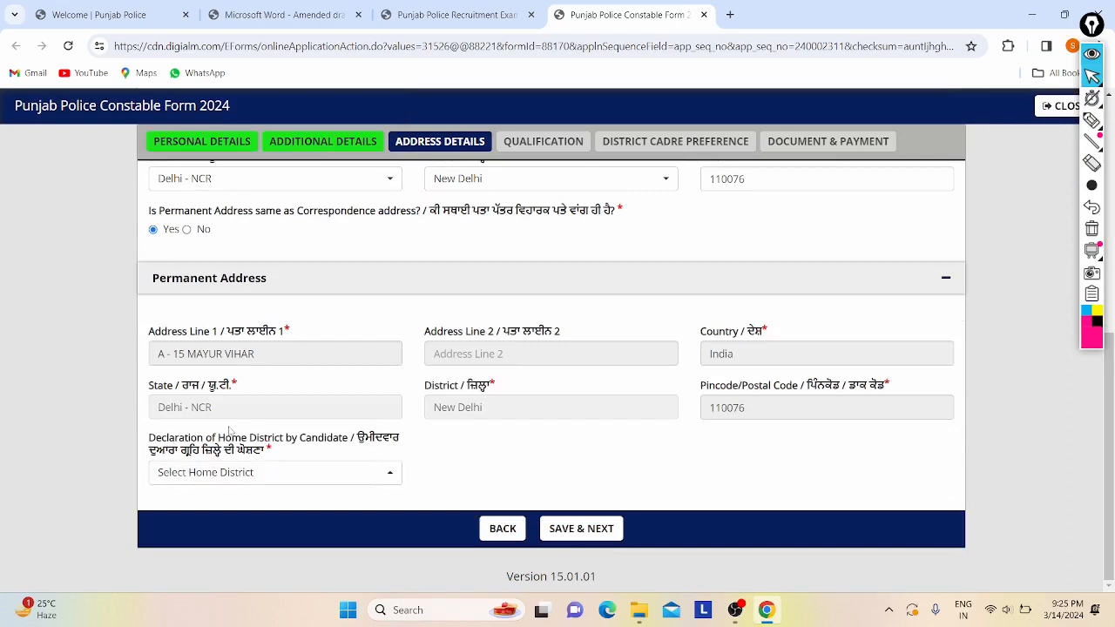
- Declare Other State/UT as the home district
{"action": "left_click", "coordinate": [270, 481]}
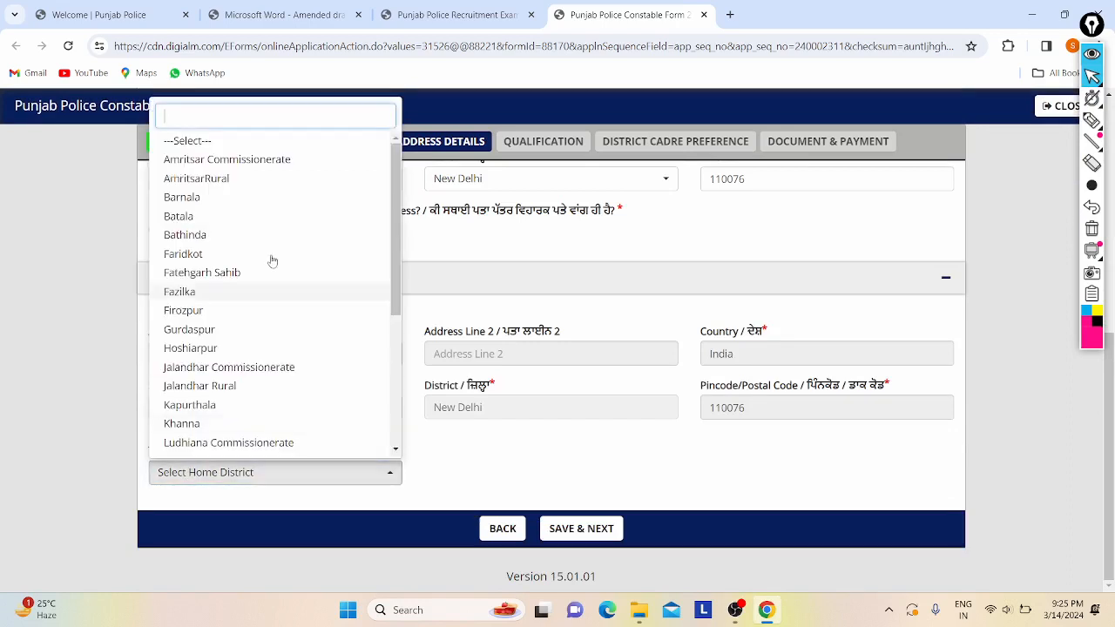
{"action": "scroll", "coordinate": [254, 326], "scroll_direction": "down", "scroll_amount": 4}
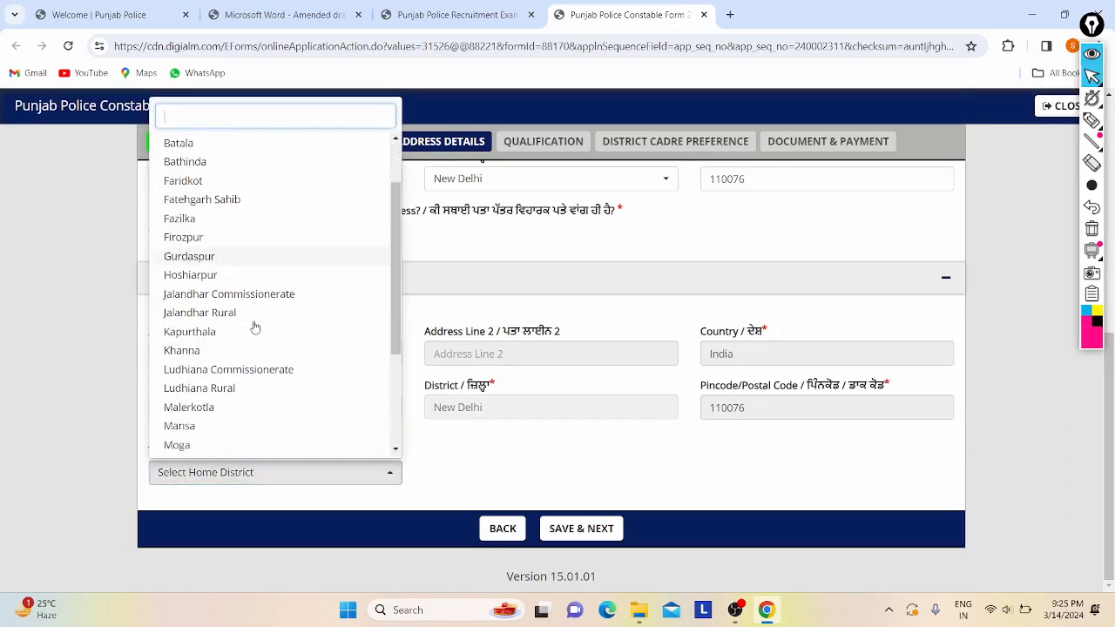
{"action": "scroll", "coordinate": [362, 330], "scroll_direction": "down", "scroll_amount": 2}
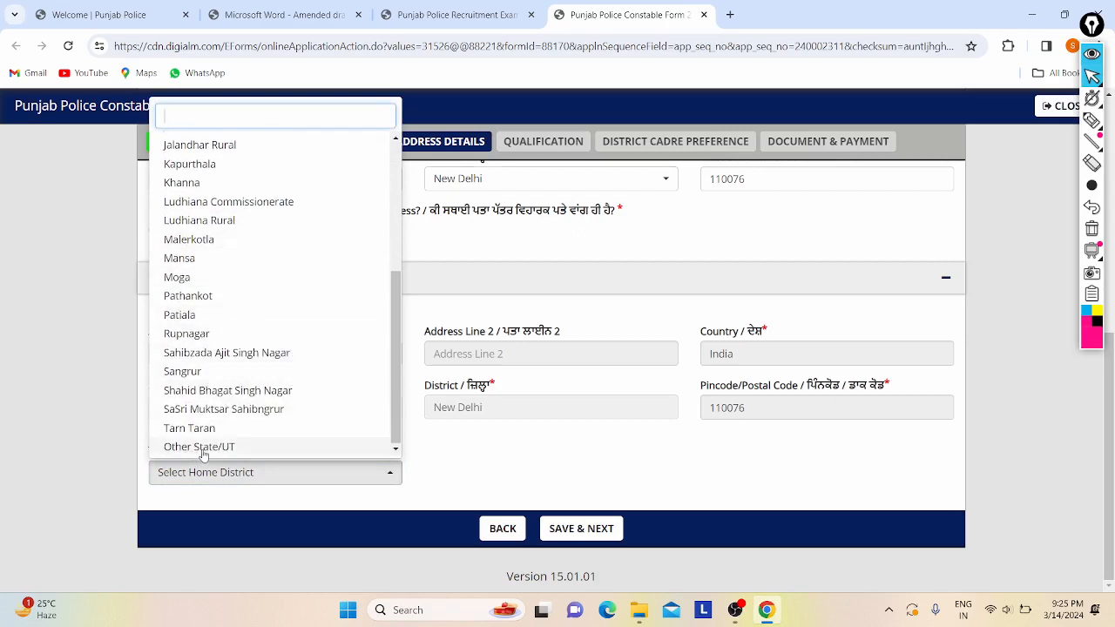
{"action": "left_click", "coordinate": [206, 448]}
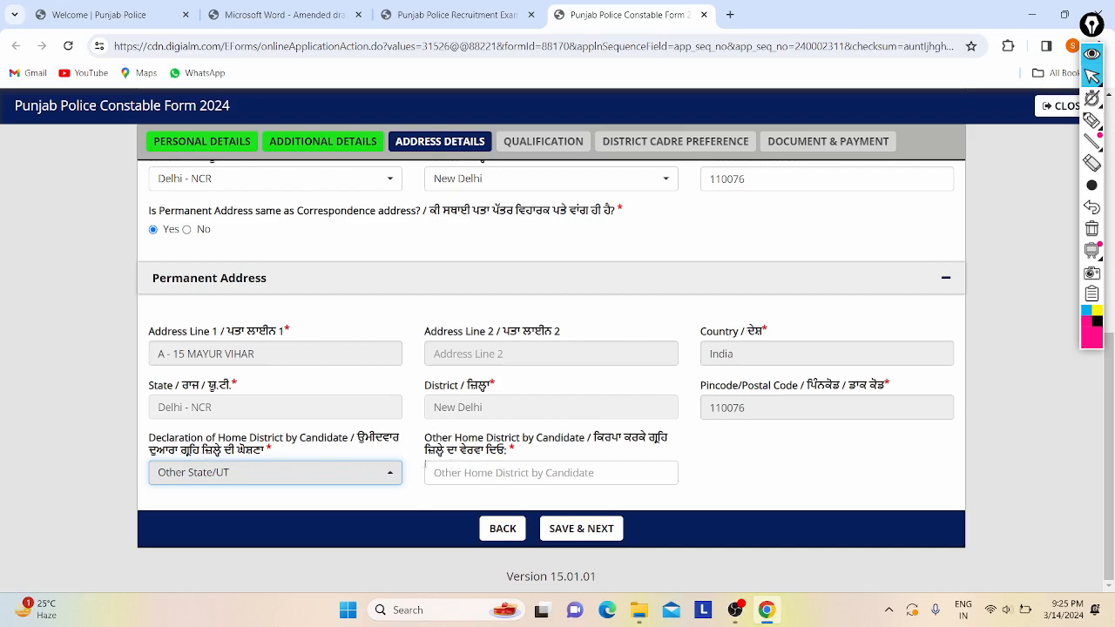
- Start filling in the Other Home District field
{"action": "left_click", "coordinate": [484, 472]}
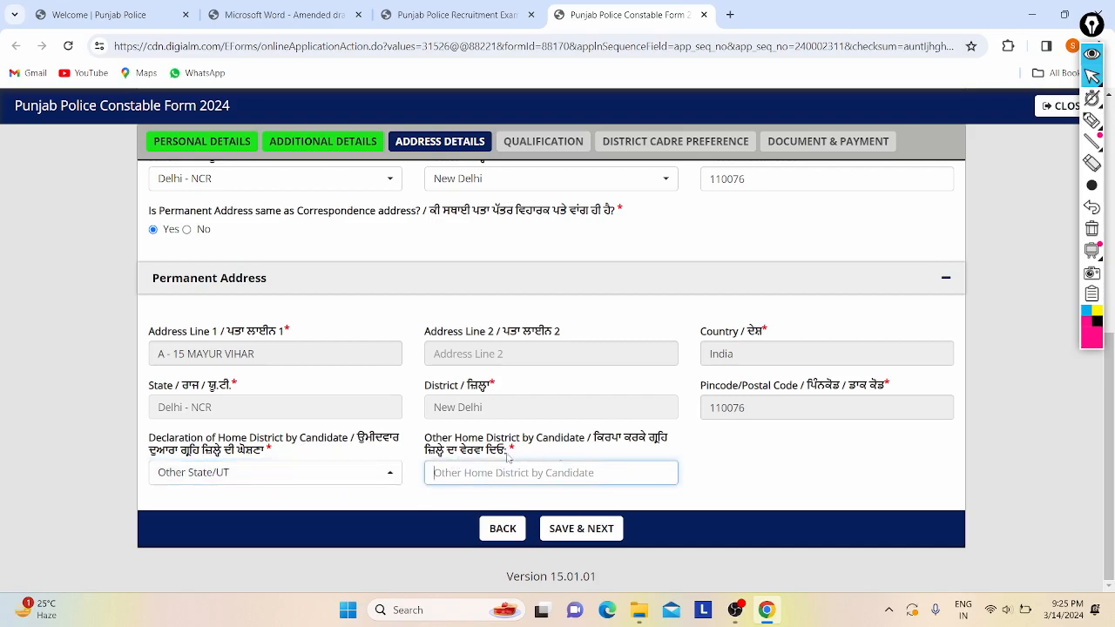
{"action": "scroll", "coordinate": [339, 355], "scroll_direction": "up", "scroll_amount": 2}
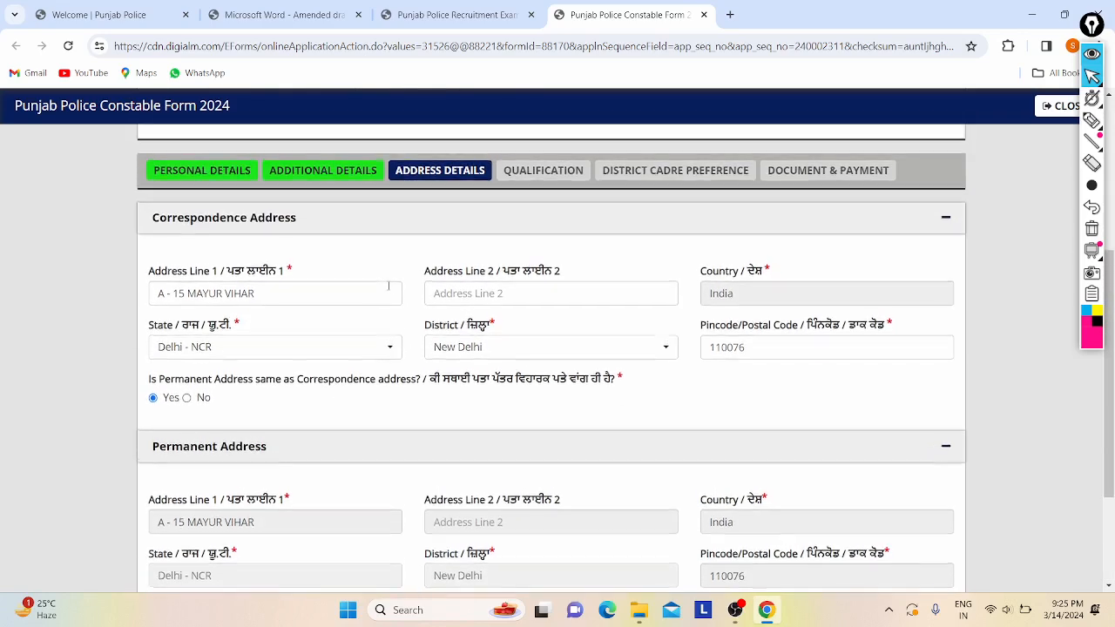
{"action": "scroll", "coordinate": [386, 291], "scroll_direction": "down", "scroll_amount": 2}
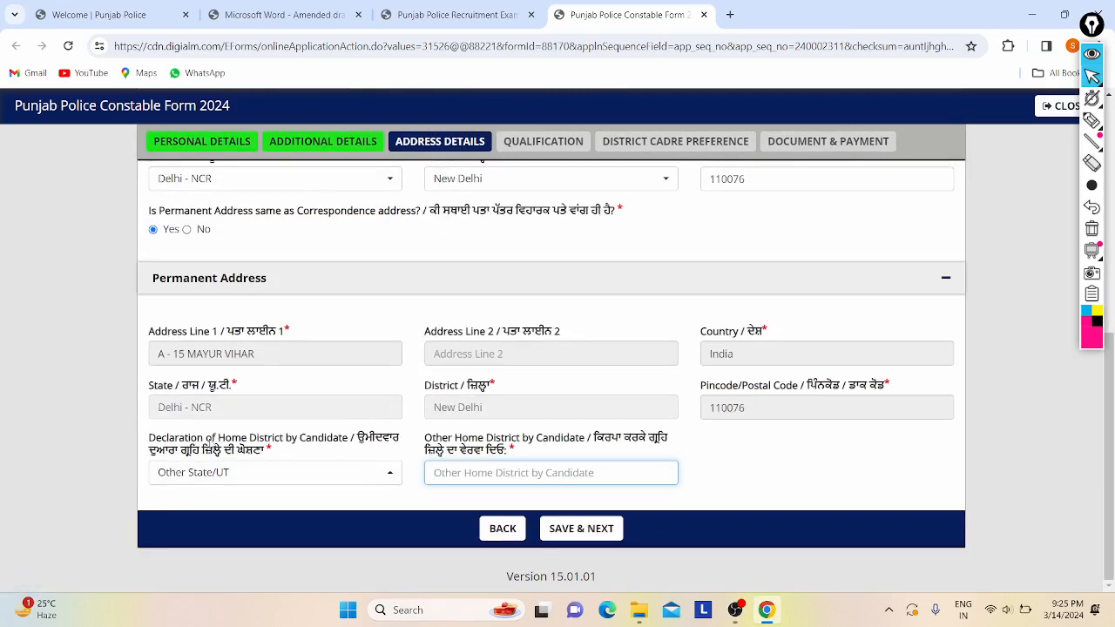
{"action": "left_click_drag", "start_coordinate": [219, 444], "coordinate": [297, 441]}
{"action": "left_click", "coordinate": [294, 440]}
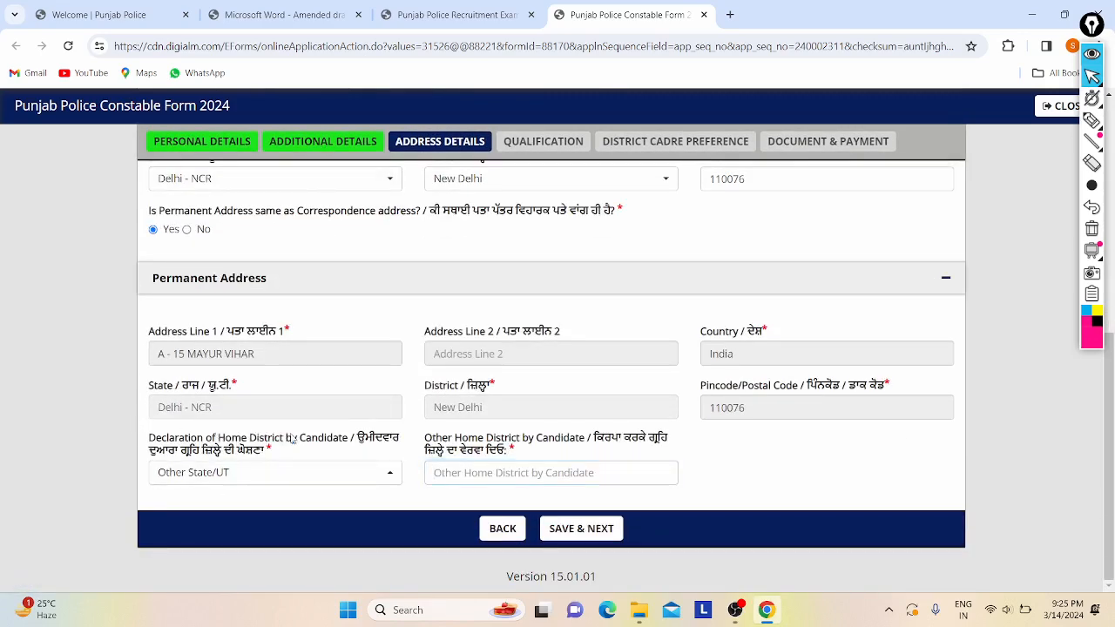
- Reopen the home district list and scroll through the districts again
{"action": "left_click", "coordinate": [169, 470]}
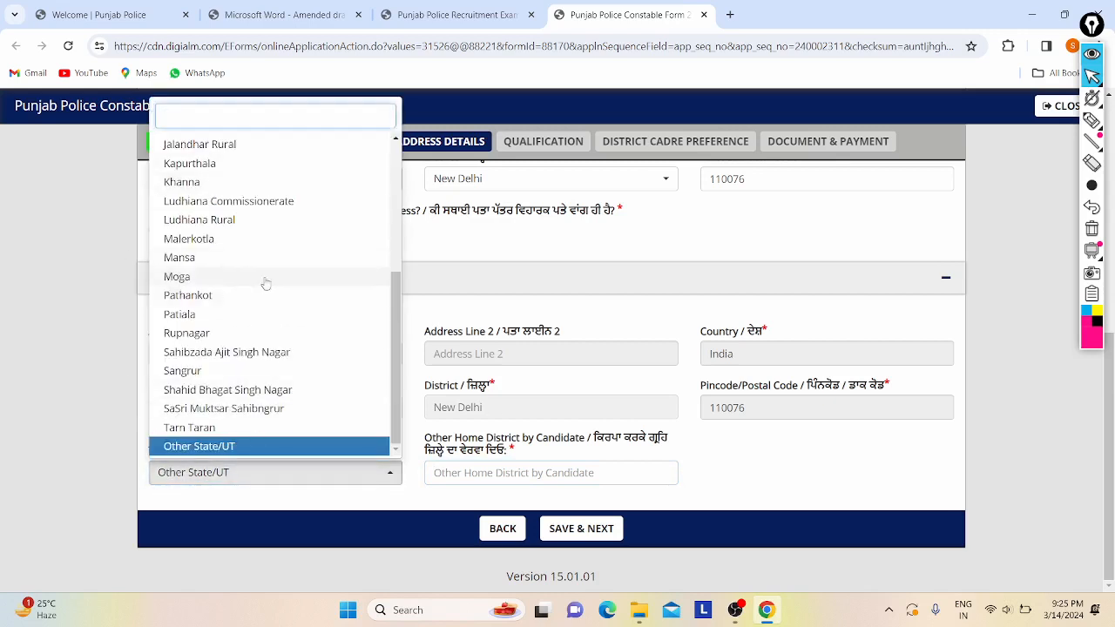
{"action": "scroll", "coordinate": [218, 274], "scroll_direction": "up", "scroll_amount": 3}
{"action": "scroll", "coordinate": [279, 217], "scroll_direction": "up", "scroll_amount": 1}
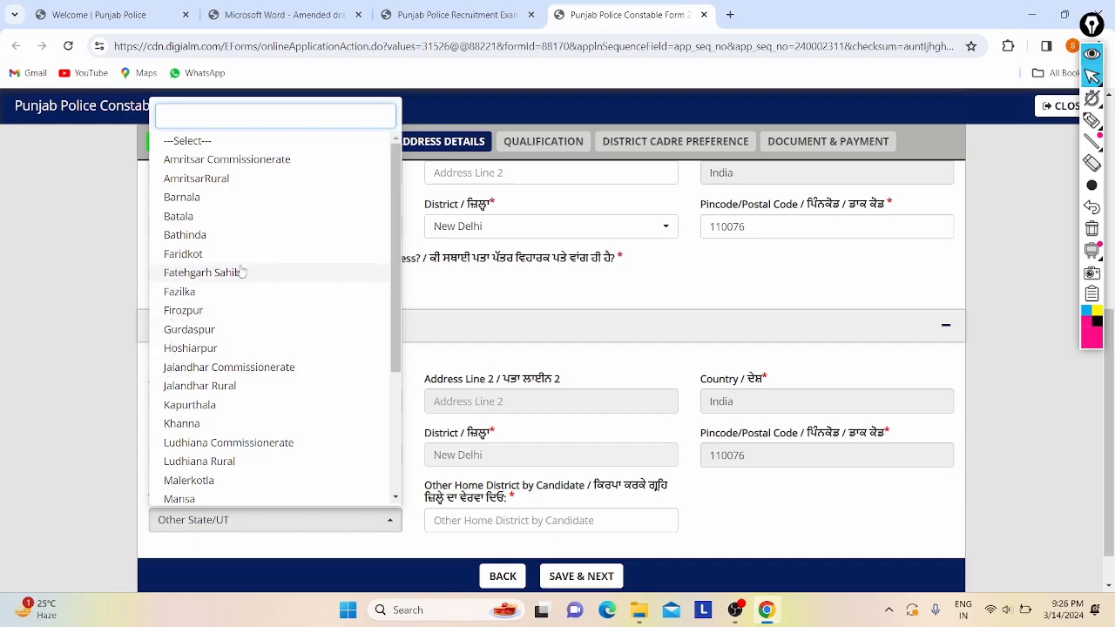
{"action": "scroll", "coordinate": [218, 364], "scroll_direction": "down", "scroll_amount": 2}
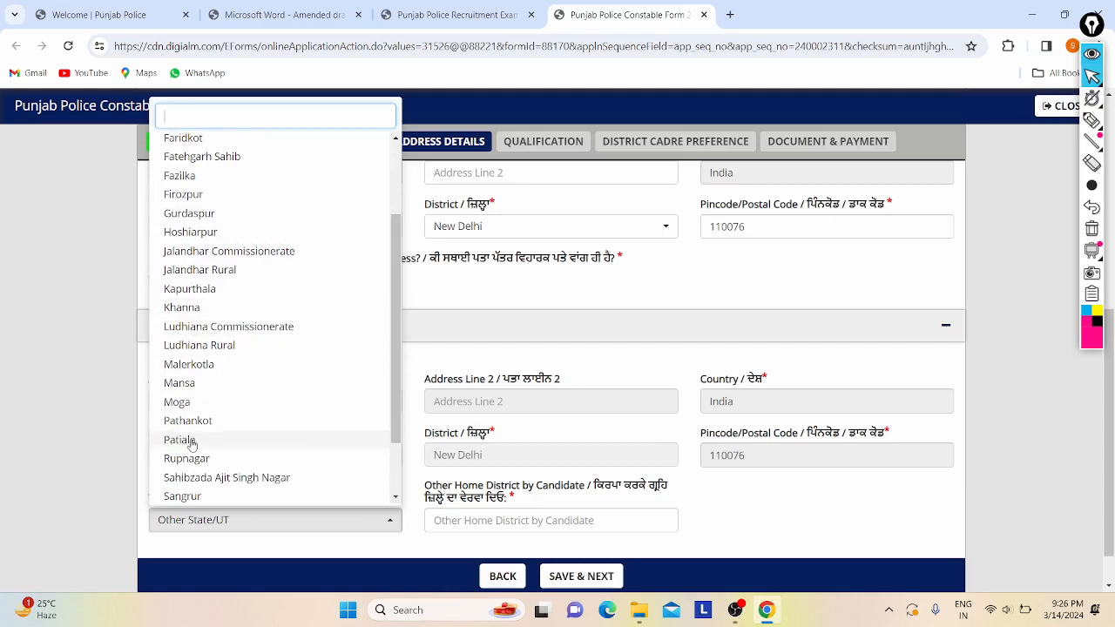
{"action": "scroll", "coordinate": [187, 436], "scroll_direction": "down", "scroll_amount": 2}
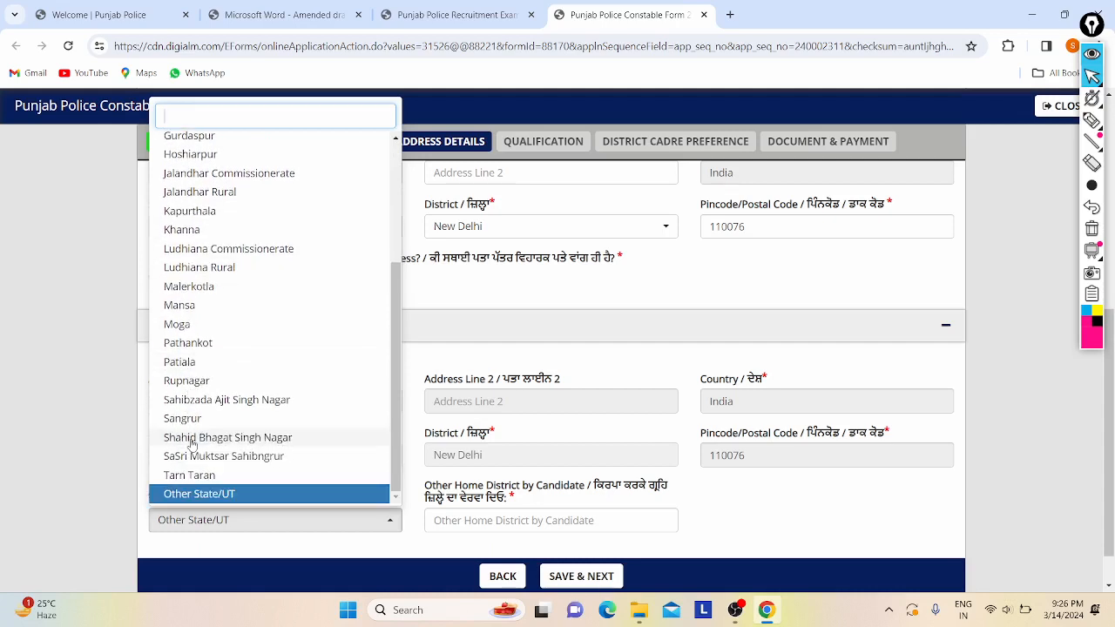
{"action": "scroll", "coordinate": [191, 444], "scroll_direction": "down", "scroll_amount": 1}
{"action": "scroll", "coordinate": [196, 440], "scroll_direction": "up", "scroll_amount": 1}
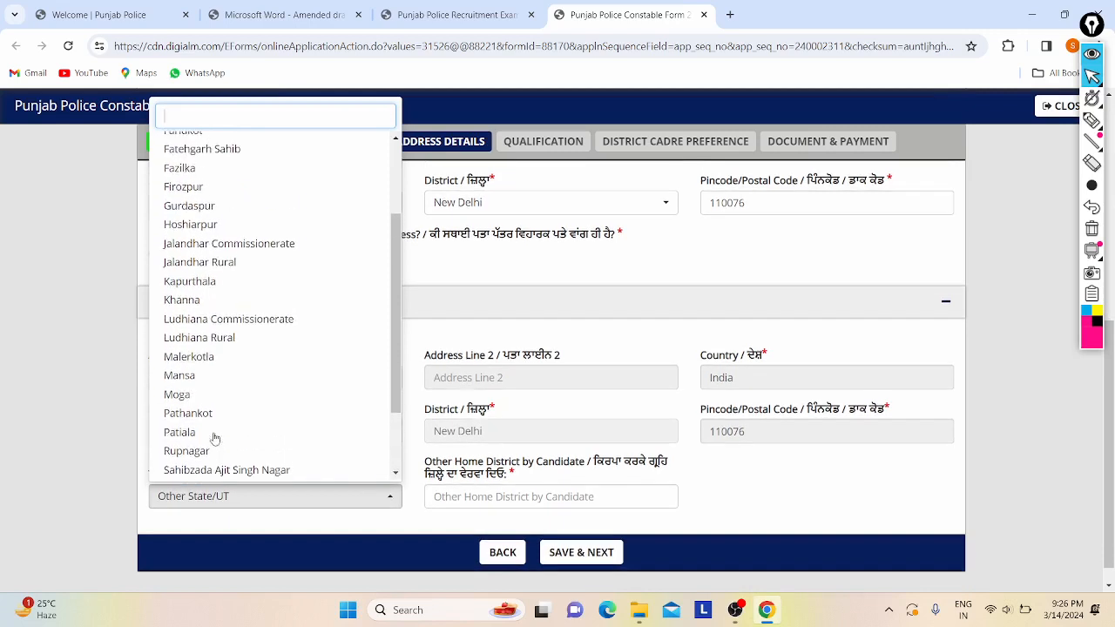
{"action": "scroll", "coordinate": [201, 462], "scroll_direction": "down", "scroll_amount": 1}
- Keep Other State/UT, enter New Delhi as other home district, and save the address details
{"action": "left_click", "coordinate": [199, 471]}
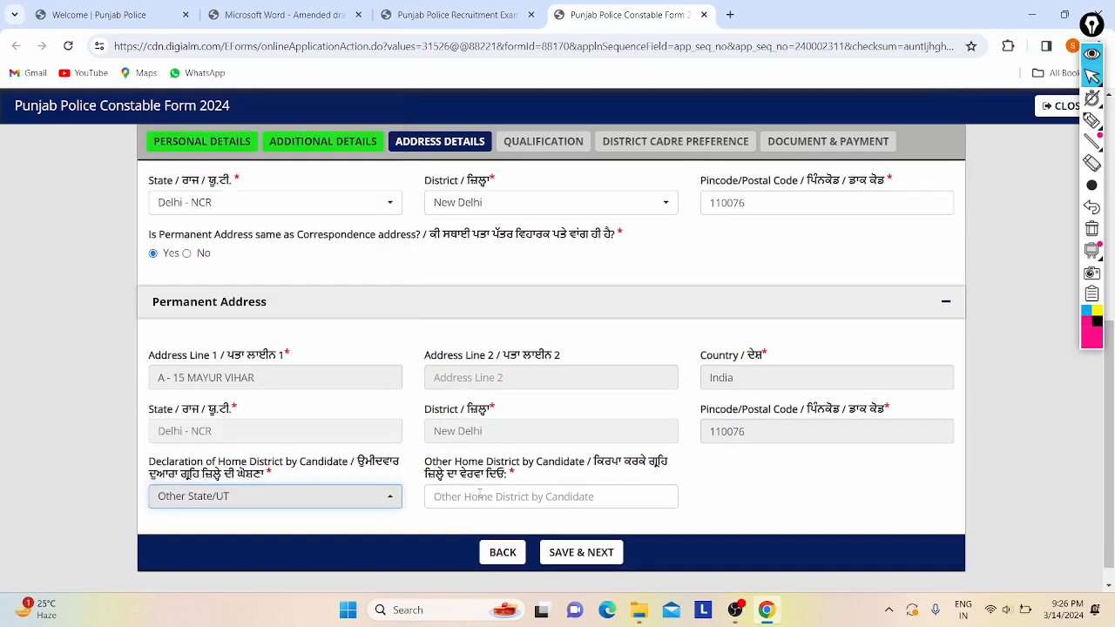
{"action": "left_click", "coordinate": [479, 493]}
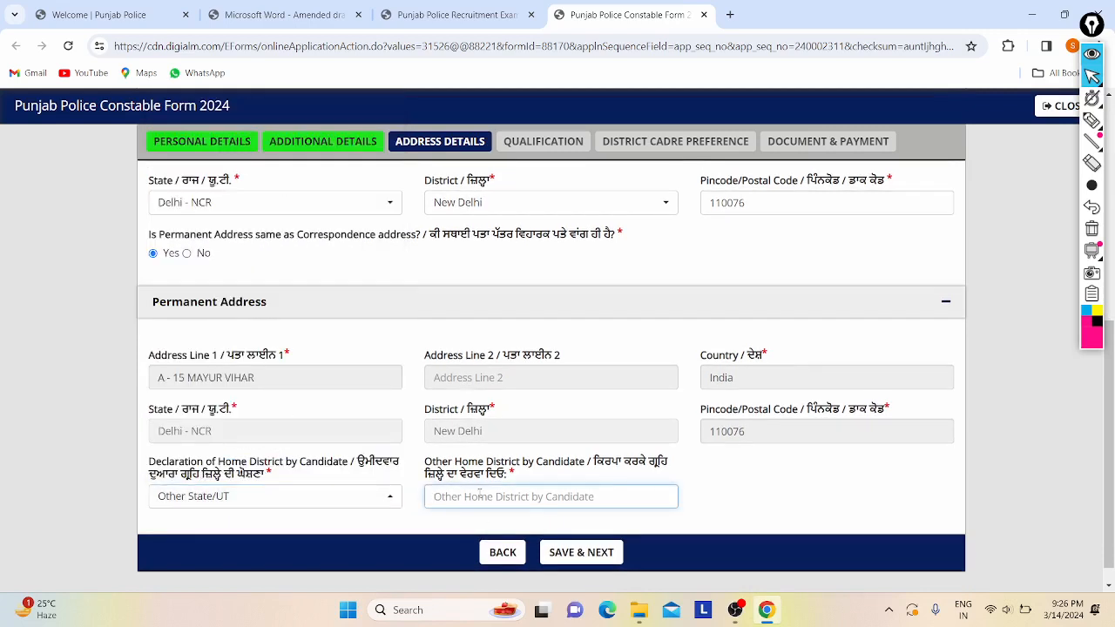
{"action": "type", "text": "New Delhi"}
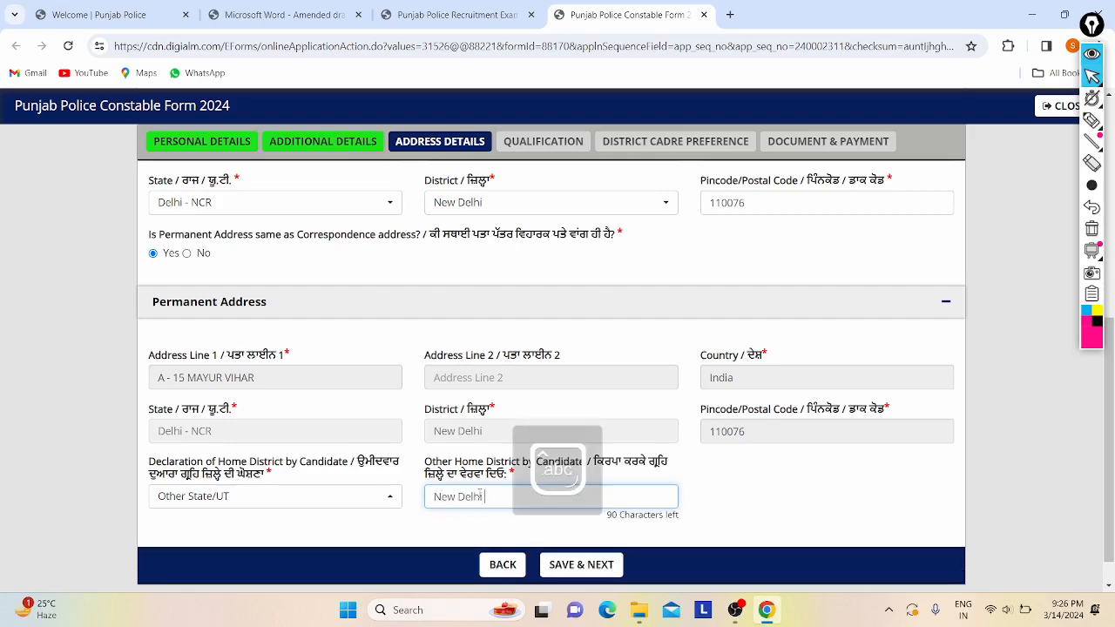
{"action": "scroll", "coordinate": [480, 494], "scroll_direction": "down", "scroll_amount": 1}
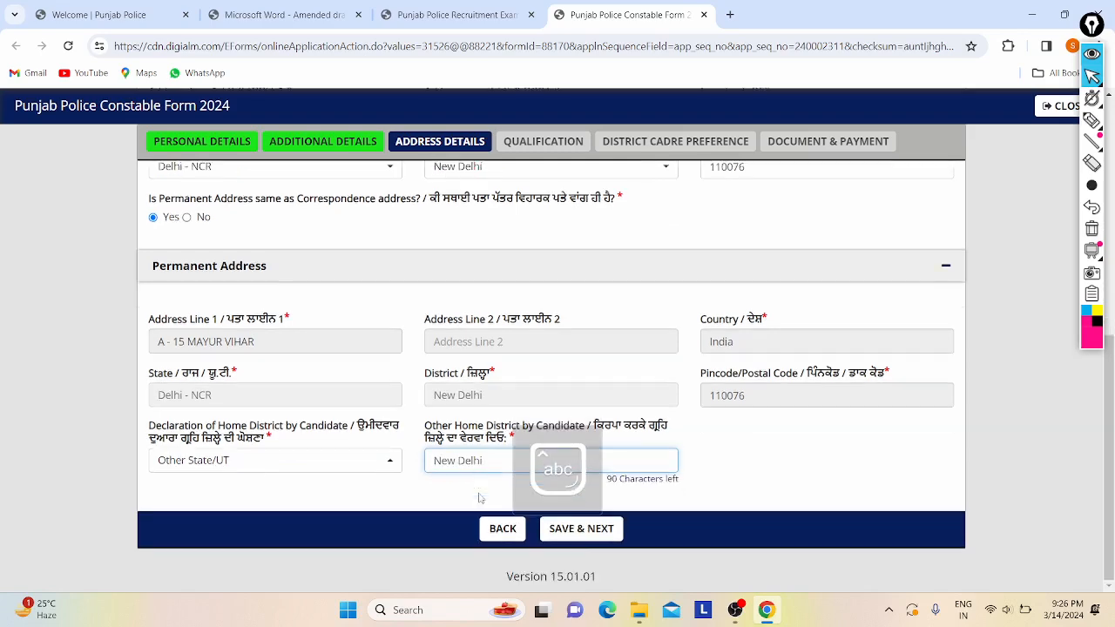
{"action": "left_click", "coordinate": [619, 539]}
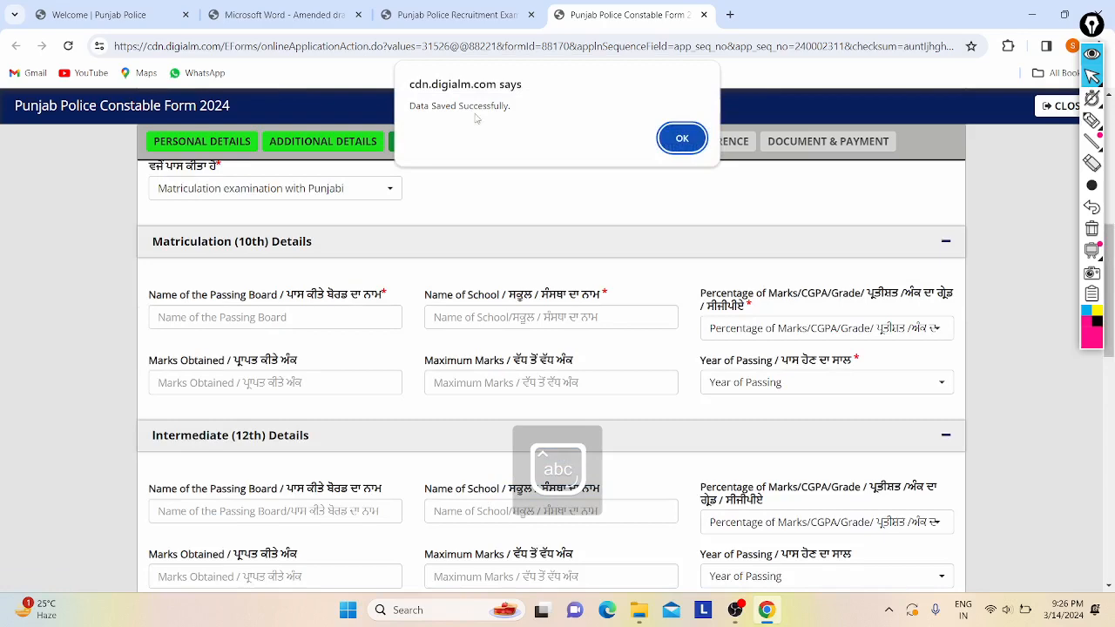
{"action": "left_click", "coordinate": [684, 138]}
- Open the answer list for whether matriculation was passed with Punjabi
{"action": "scroll", "coordinate": [525, 233], "scroll_direction": "up", "scroll_amount": 1}
{"action": "scroll", "coordinate": [333, 272], "scroll_direction": "up", "scroll_amount": 6}
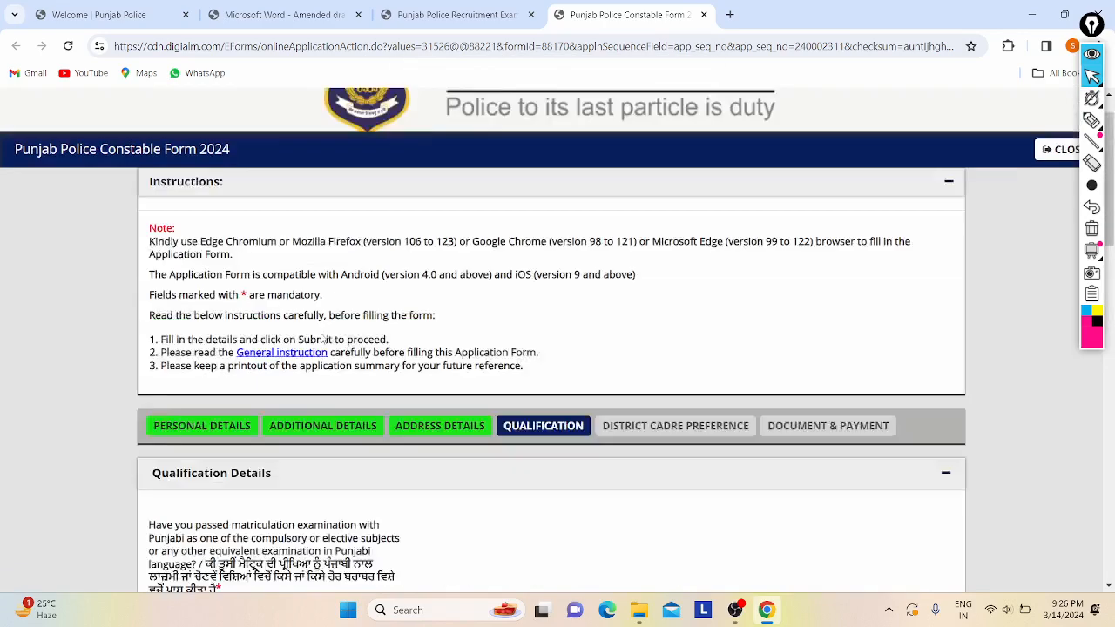
{"action": "scroll", "coordinate": [266, 407], "scroll_direction": "down", "scroll_amount": 3}
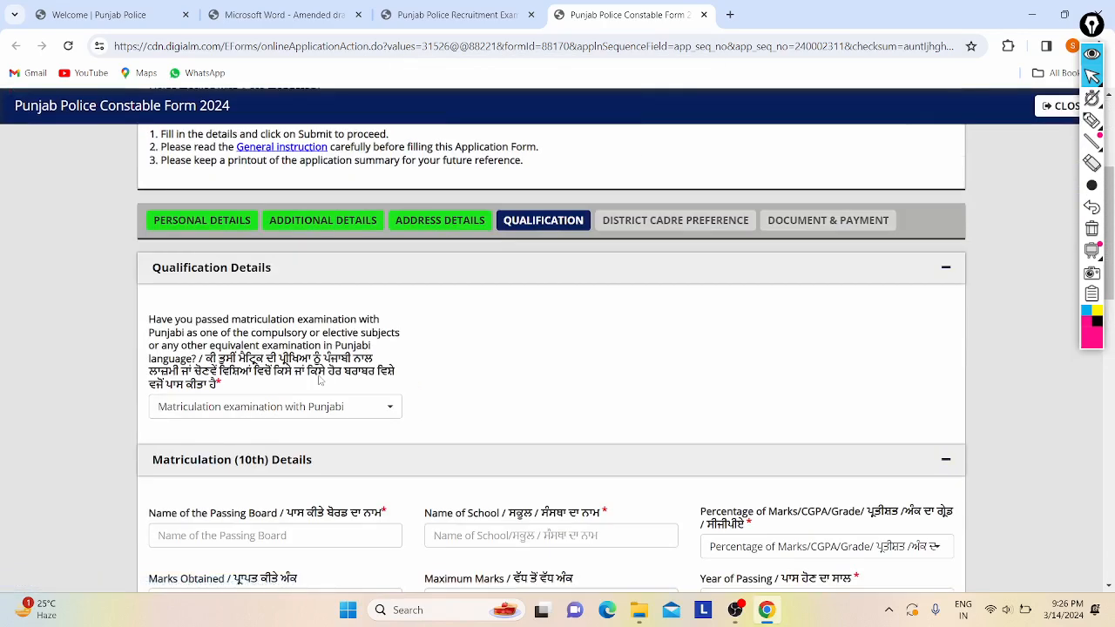
{"action": "scroll", "coordinate": [322, 384], "scroll_direction": "down", "scroll_amount": 1}
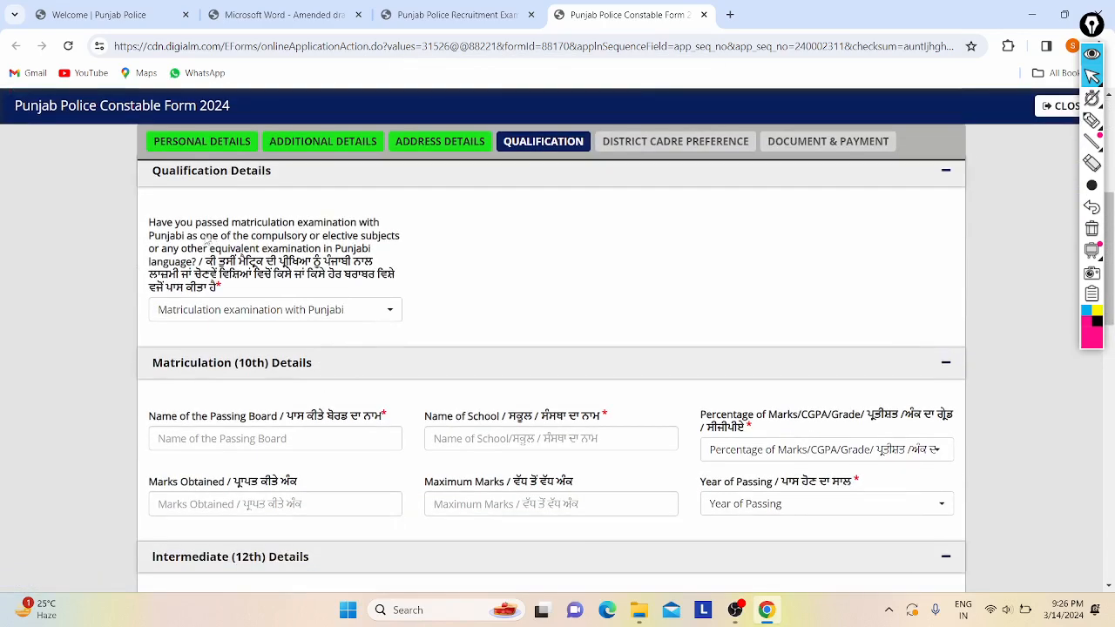
{"action": "left_click", "coordinate": [183, 311]}
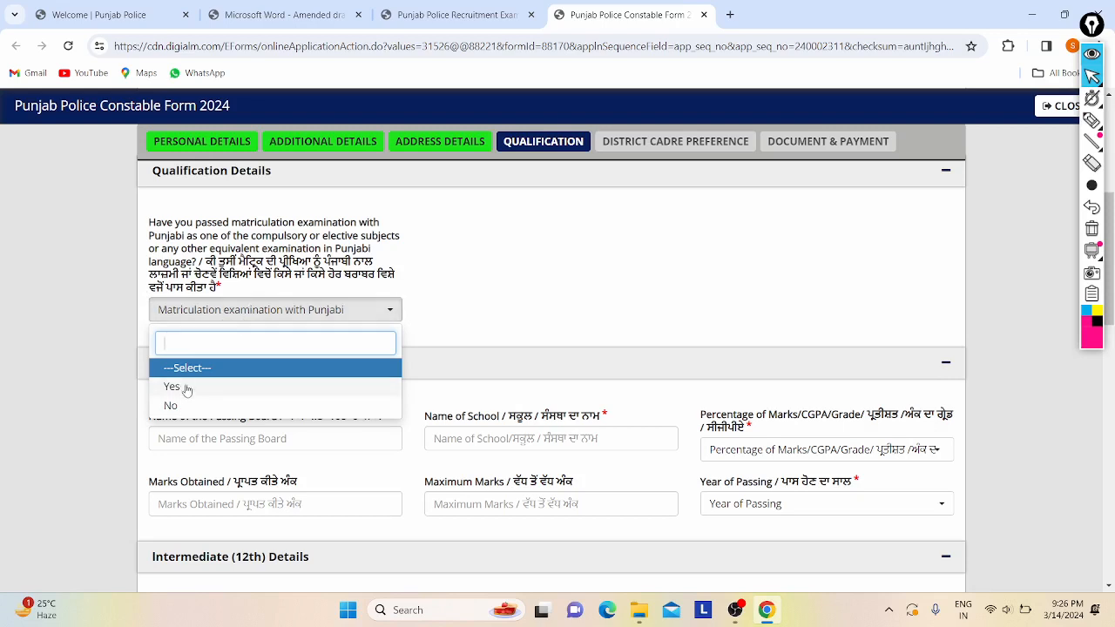
- Answer No to the Punjabi matriculation question and close the 'not Eligible' alert
{"action": "left_click", "coordinate": [172, 406]}
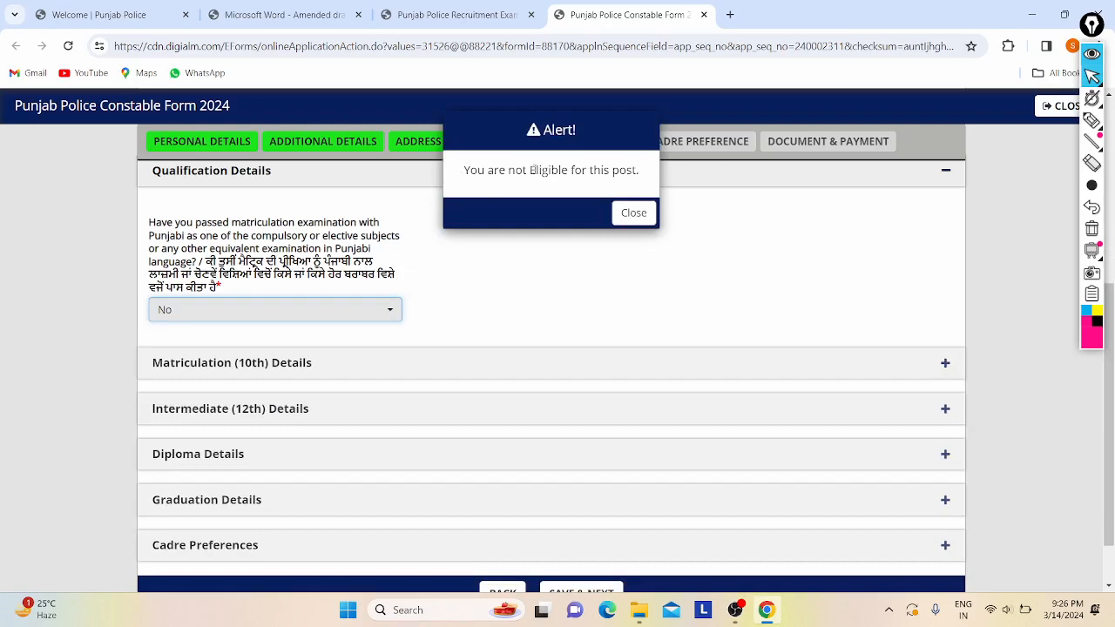
{"action": "scroll", "coordinate": [533, 169], "scroll_direction": "up", "scroll_amount": 5}
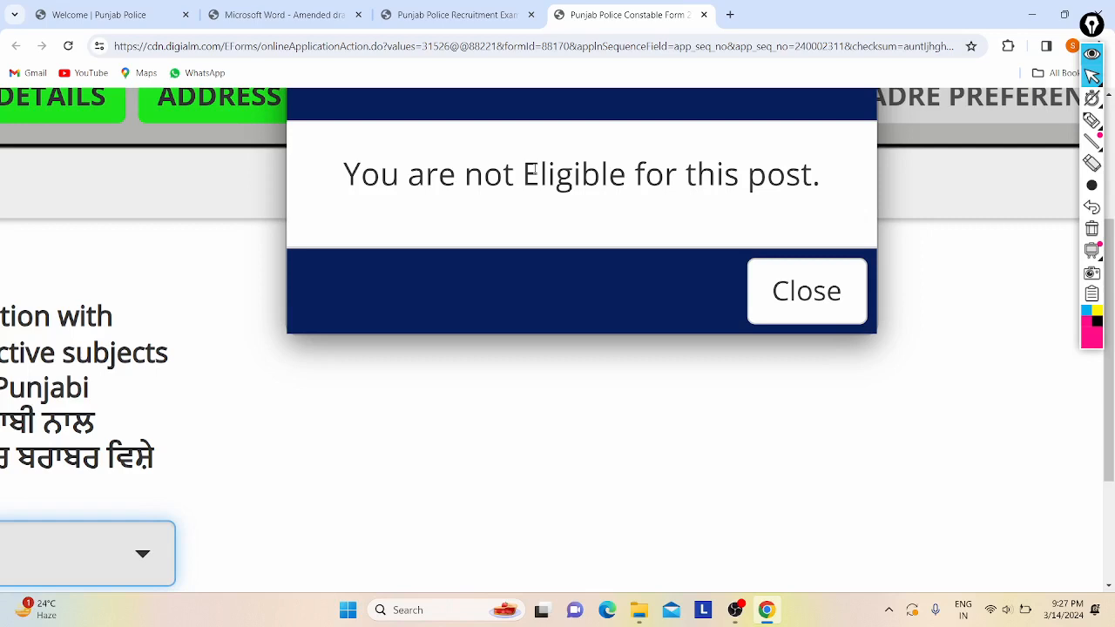
{"action": "scroll", "coordinate": [535, 170], "scroll_direction": "right", "scroll_amount": 1}
{"action": "scroll", "coordinate": [535, 170], "scroll_direction": "down", "scroll_amount": 5}
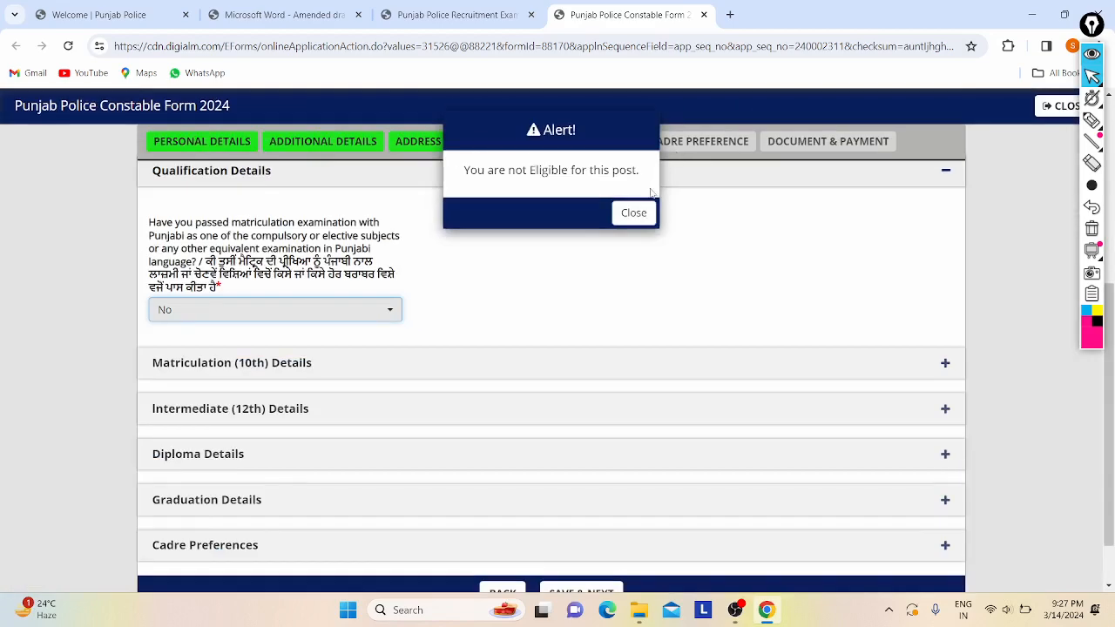
{"action": "left_click", "coordinate": [633, 213]}
{"action": "left_click", "coordinate": [329, 312]}
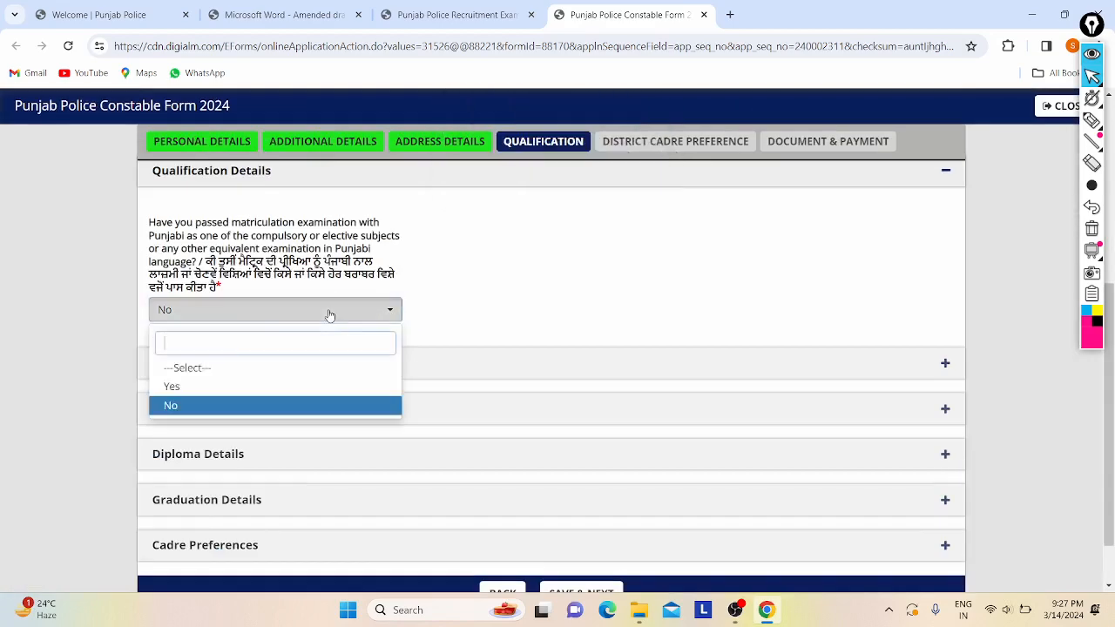
- Change the answer to Yes and pick Elective Subject in Matriculation as the Punjabi course type
{"action": "left_click", "coordinate": [202, 388]}
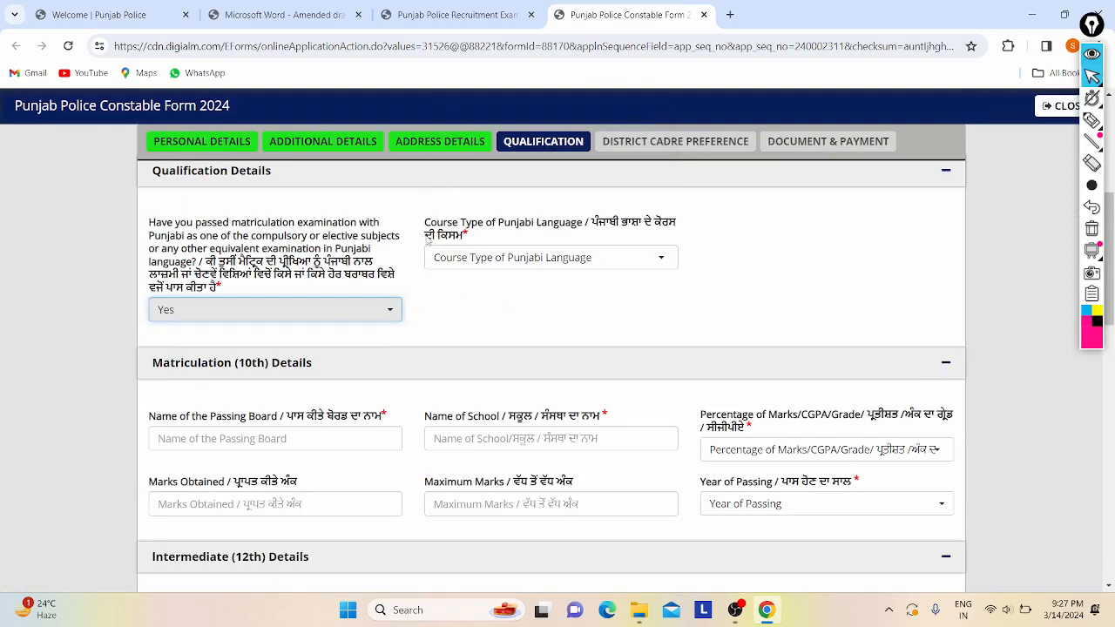
{"action": "left_click", "coordinate": [505, 261]}
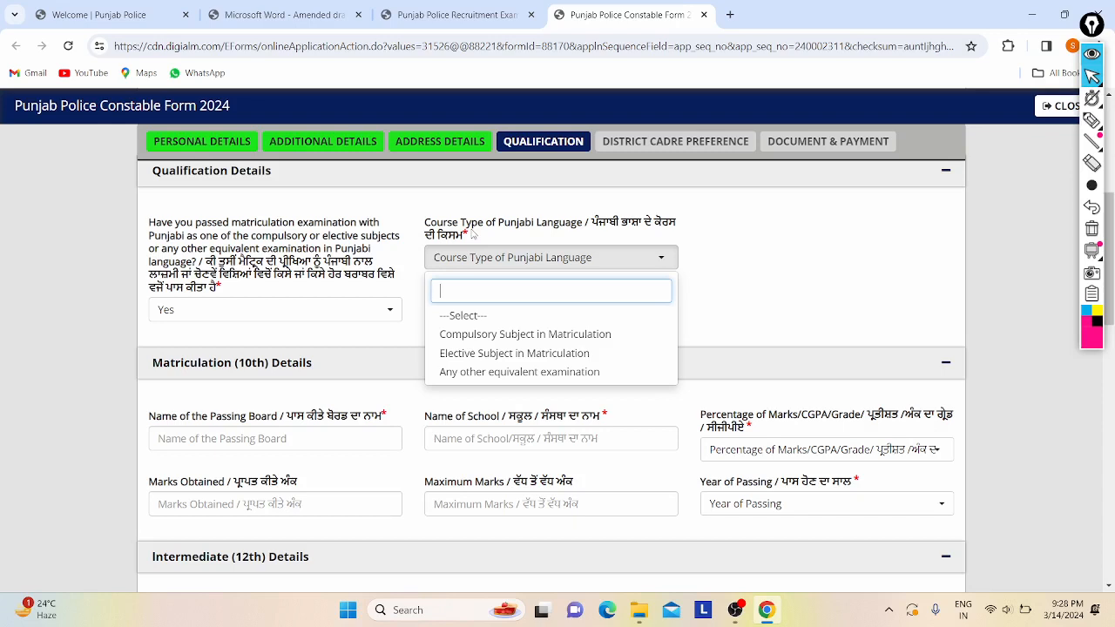
{"action": "left_click", "coordinate": [489, 354]}
{"action": "scroll", "coordinate": [417, 331], "scroll_direction": "down", "scroll_amount": 3}
{"action": "scroll", "coordinate": [287, 294], "scroll_direction": "up", "scroll_amount": 3}
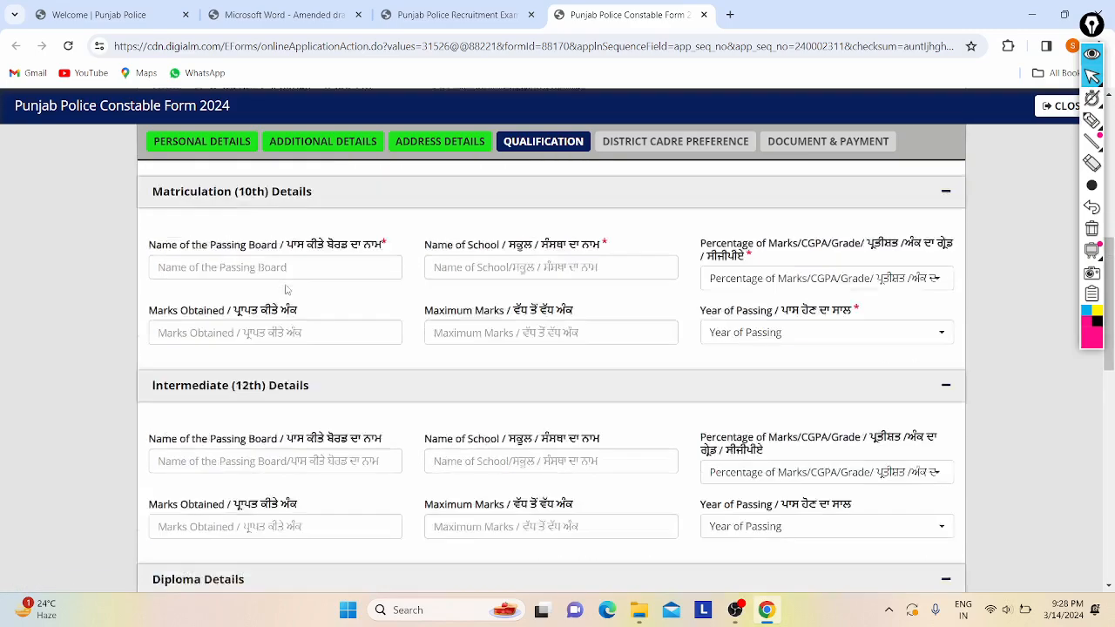
{"action": "scroll", "coordinate": [219, 316], "scroll_direction": "down", "scroll_amount": 1}
{"action": "scroll", "coordinate": [214, 315], "scroll_direction": "down", "scroll_amount": 1}
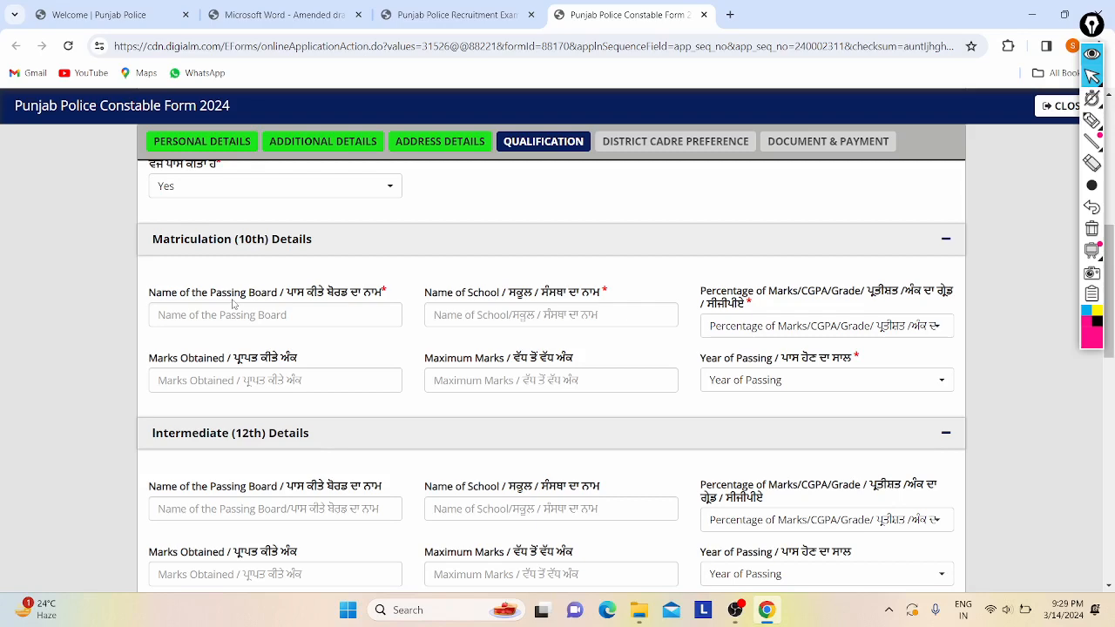
{"action": "scroll", "coordinate": [232, 303], "scroll_direction": "up", "scroll_amount": 2}
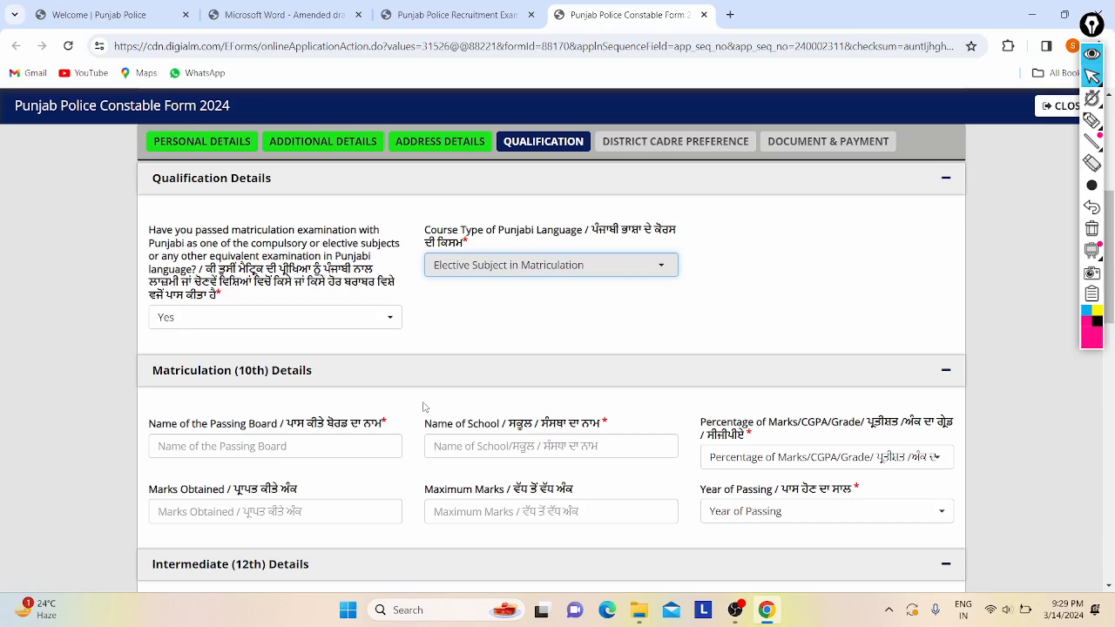
{"action": "scroll", "coordinate": [425, 406], "scroll_direction": "down", "scroll_amount": 1}
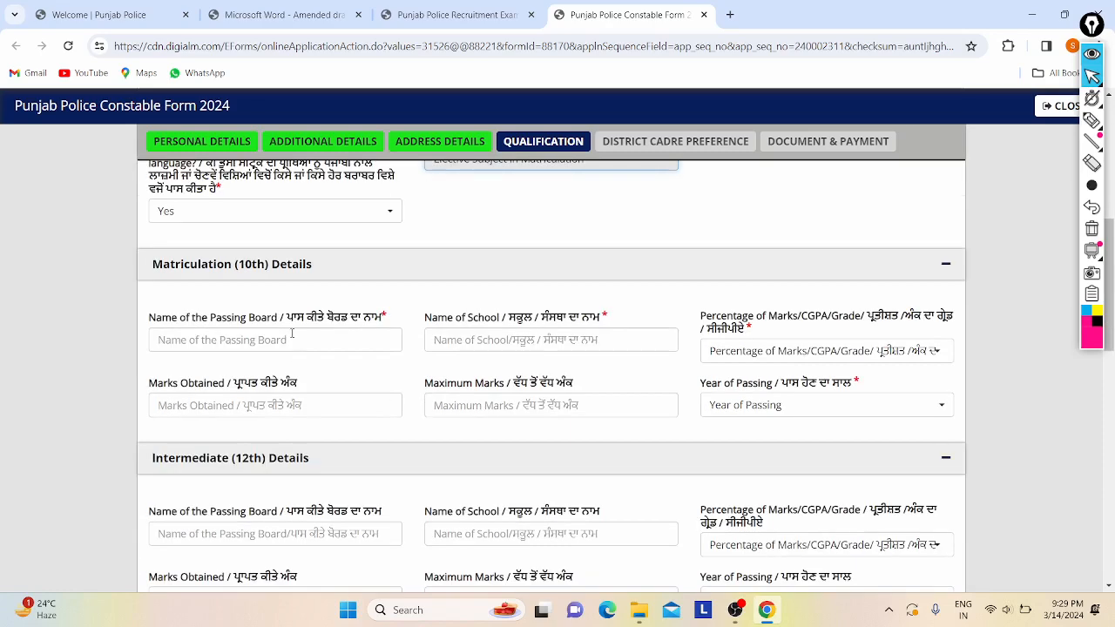
{"action": "scroll", "coordinate": [291, 333], "scroll_direction": "down", "scroll_amount": 2}
{"action": "scroll", "coordinate": [340, 395], "scroll_direction": "up", "scroll_amount": 2}
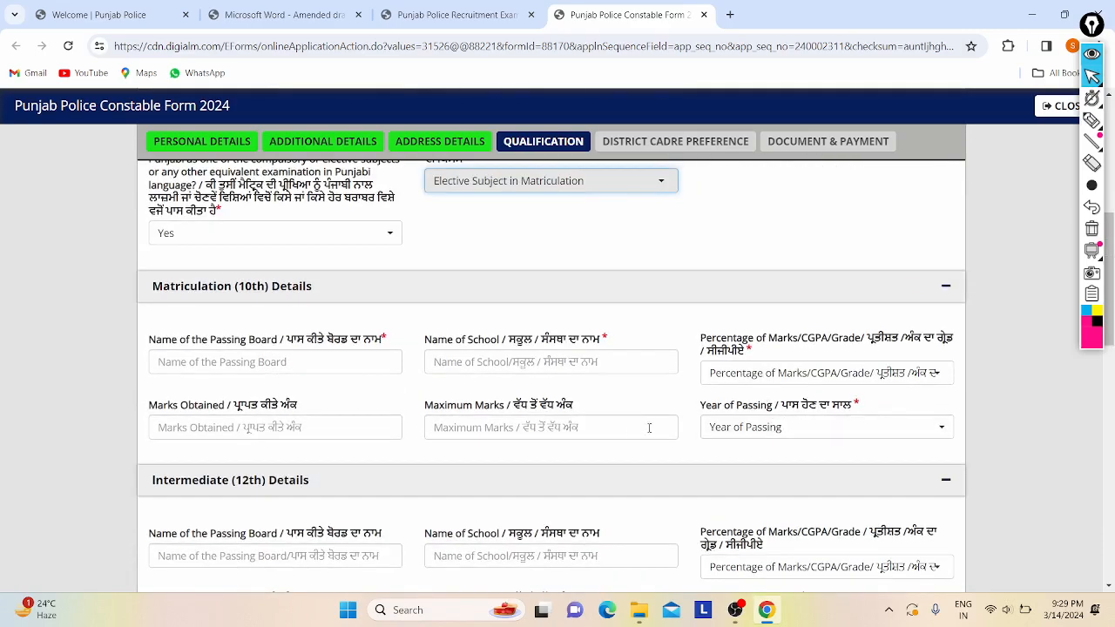
{"action": "scroll", "coordinate": [649, 427], "scroll_direction": "down", "scroll_amount": 3}
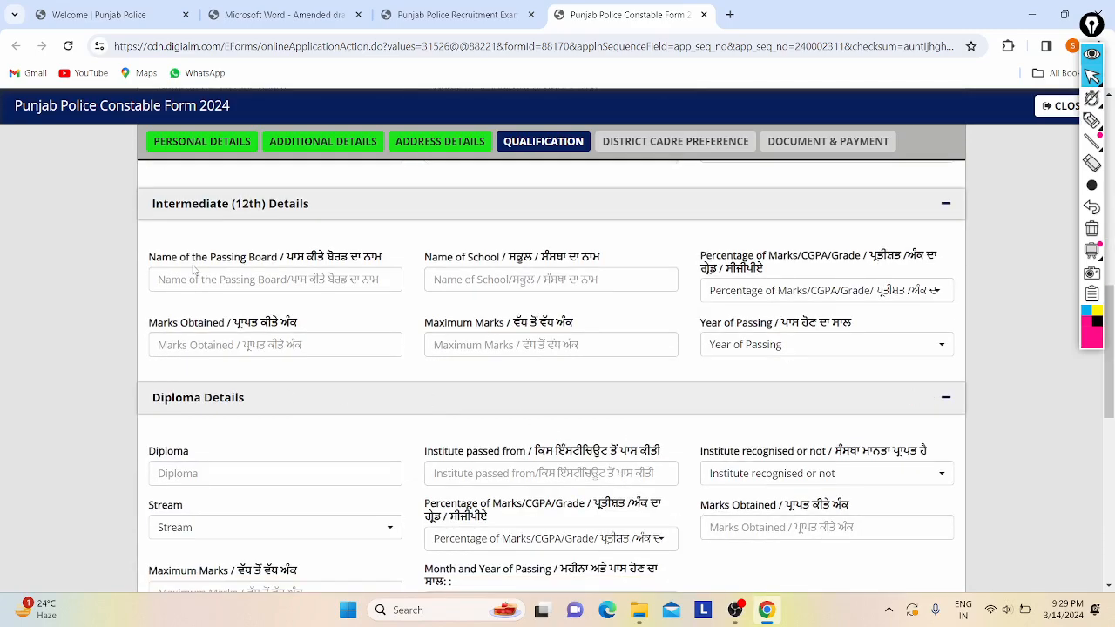
{"action": "left_click", "coordinate": [222, 278]}
{"action": "scroll", "coordinate": [411, 291], "scroll_direction": "up", "scroll_amount": 1}
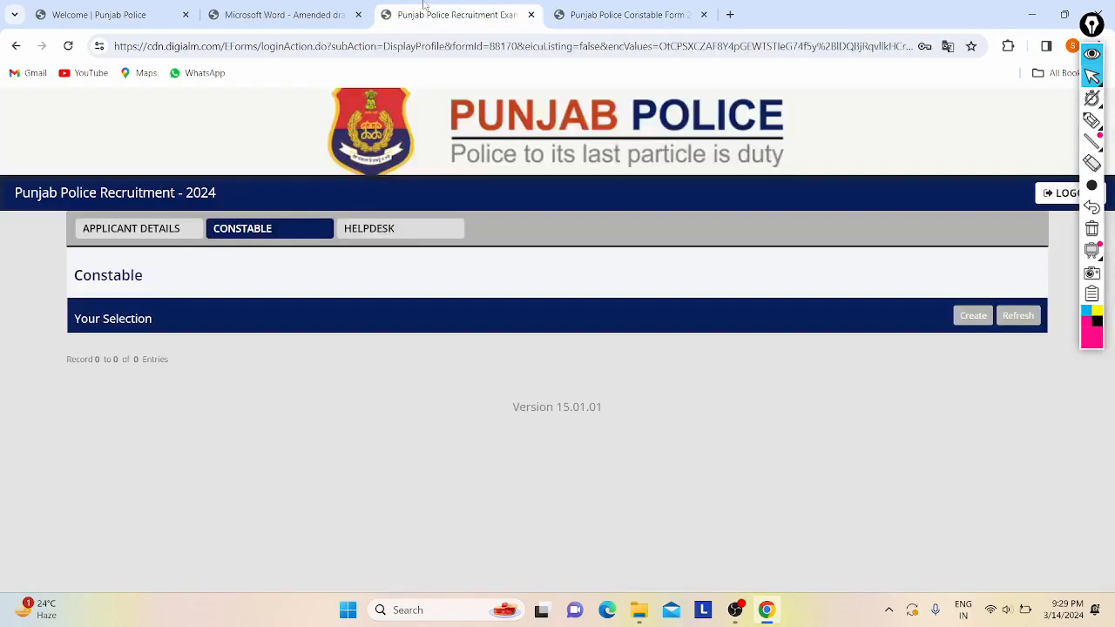
- Open the recruitment advertisement PDF and scroll to the qualification sections
{"action": "left_click", "coordinate": [425, 9]}
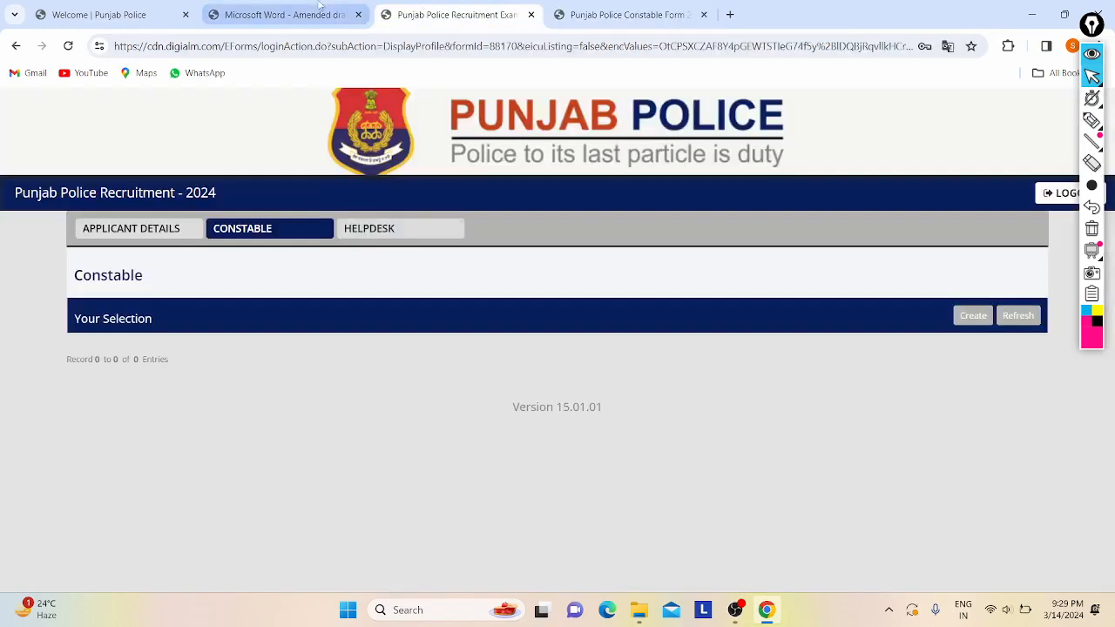
{"action": "left_click", "coordinate": [319, 7]}
{"action": "scroll", "coordinate": [469, 322], "scroll_direction": "down", "scroll_amount": 20}
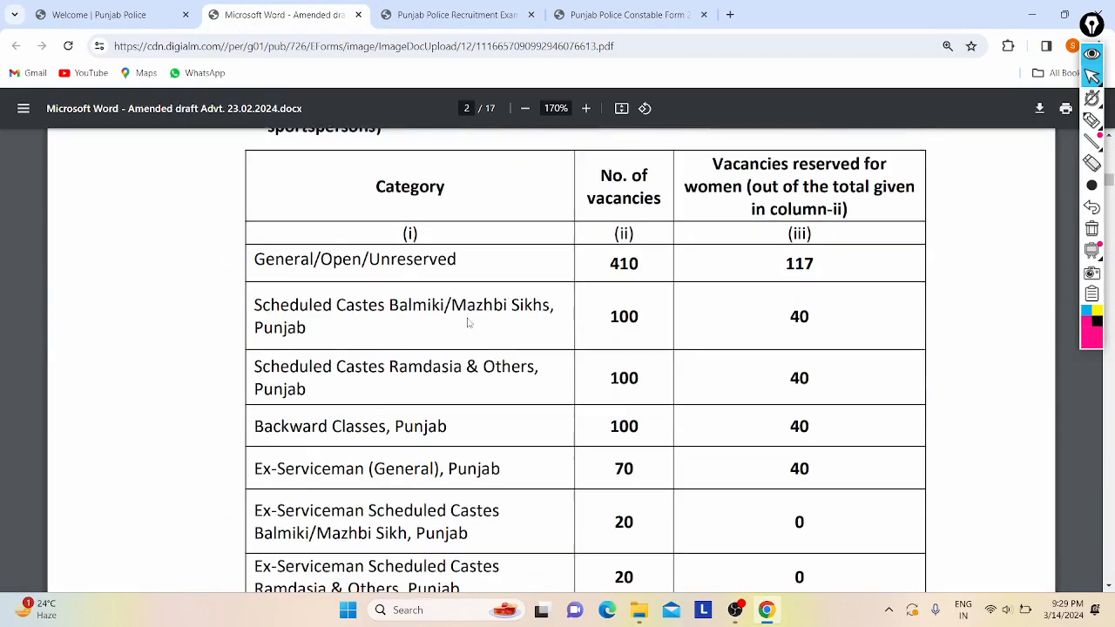
{"action": "scroll", "coordinate": [468, 322], "scroll_direction": "down", "scroll_amount": 15}
{"action": "scroll", "coordinate": [469, 322], "scroll_direction": "down", "scroll_amount": 2}
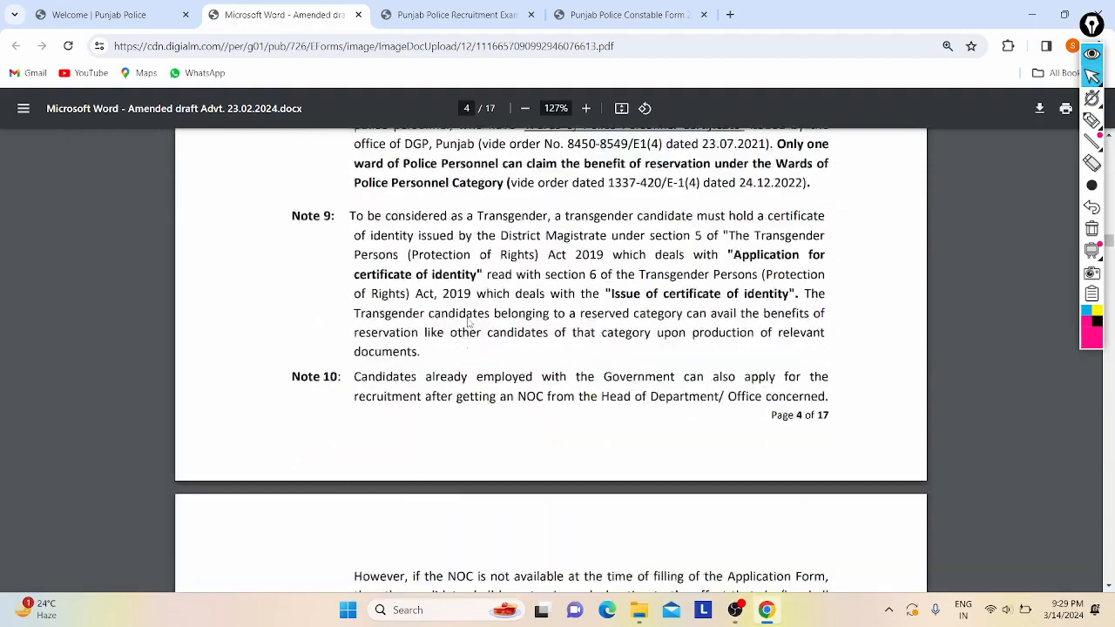
{"action": "scroll", "coordinate": [468, 322], "scroll_direction": "down", "scroll_amount": 15}
{"action": "scroll", "coordinate": [469, 323], "scroll_direction": "up", "scroll_amount": 8}
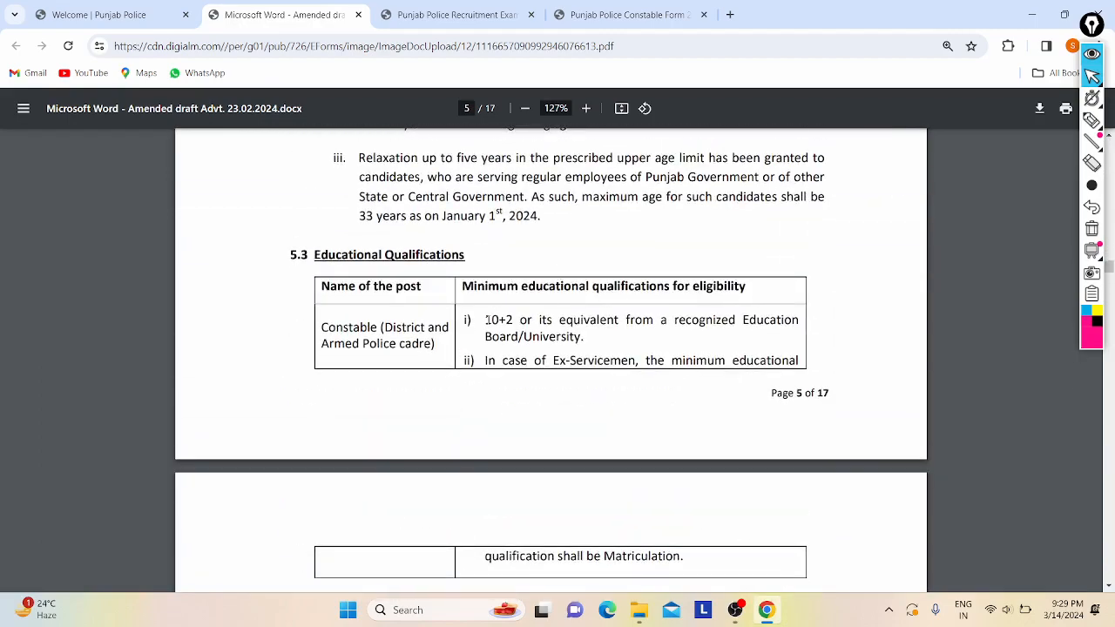
- Read the 10+2 eligibility requirement and the Ex-Servicemen qualification clause
{"action": "left_click_drag", "start_coordinate": [485, 320], "coordinate": [764, 321]}
{"action": "left_click_drag", "start_coordinate": [660, 320], "coordinate": [526, 338]}
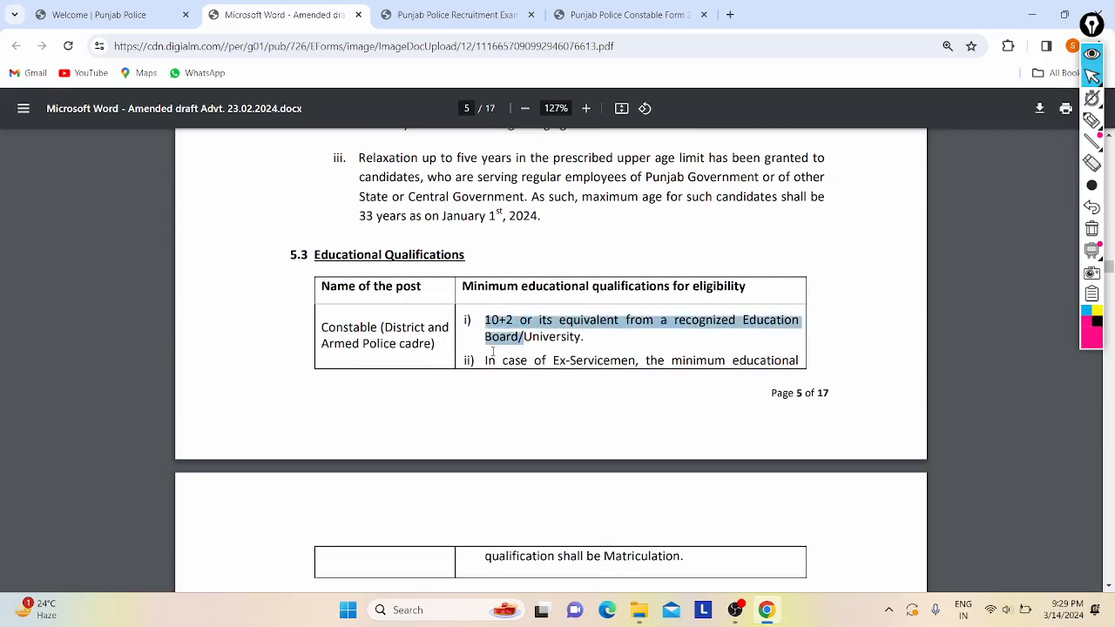
{"action": "left_click", "coordinate": [664, 443]}
{"action": "scroll", "coordinate": [665, 443], "scroll_direction": "down", "scroll_amount": 4}
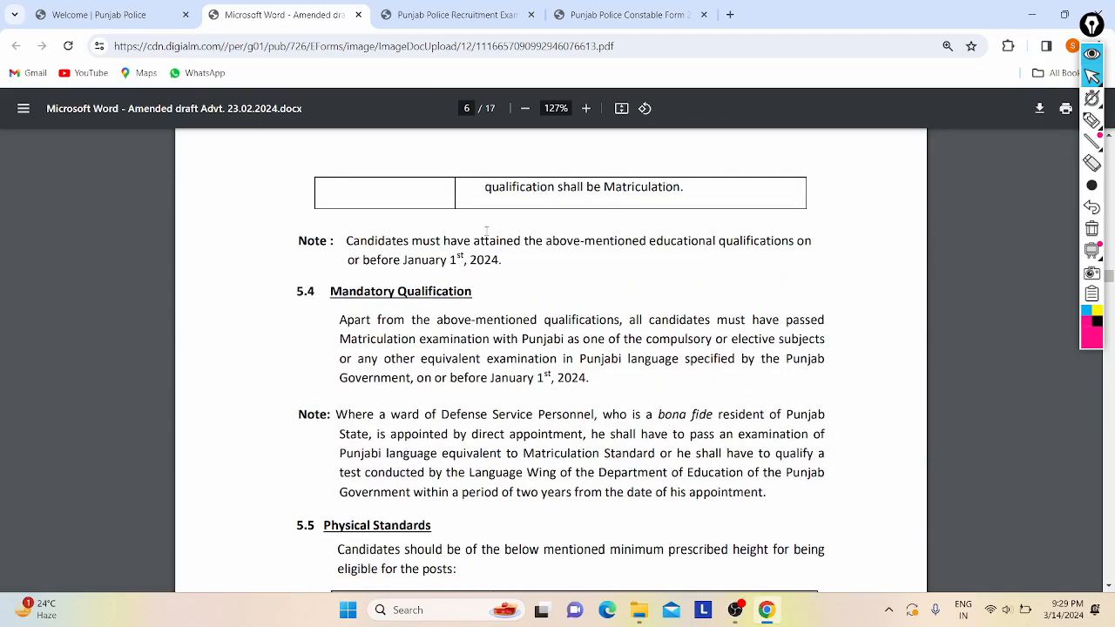
{"action": "double_click", "coordinate": [488, 185]}
{"action": "left_click", "coordinate": [720, 164]}
{"action": "scroll", "coordinate": [720, 164], "scroll_direction": "up", "scroll_amount": 3}
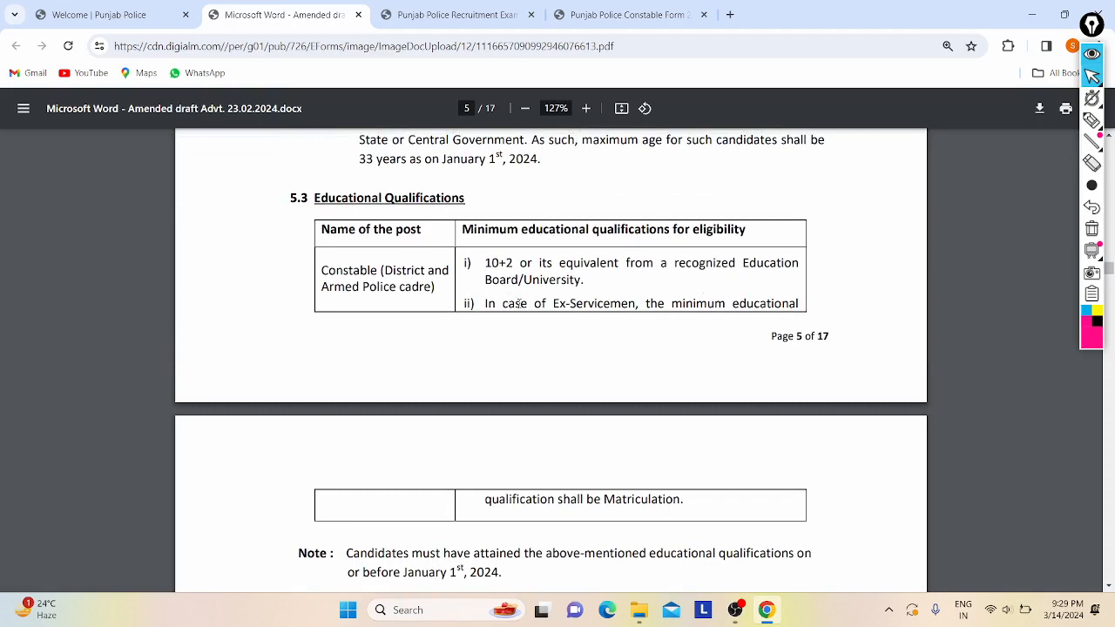
{"action": "left_click_drag", "start_coordinate": [518, 303], "coordinate": [570, 340]}
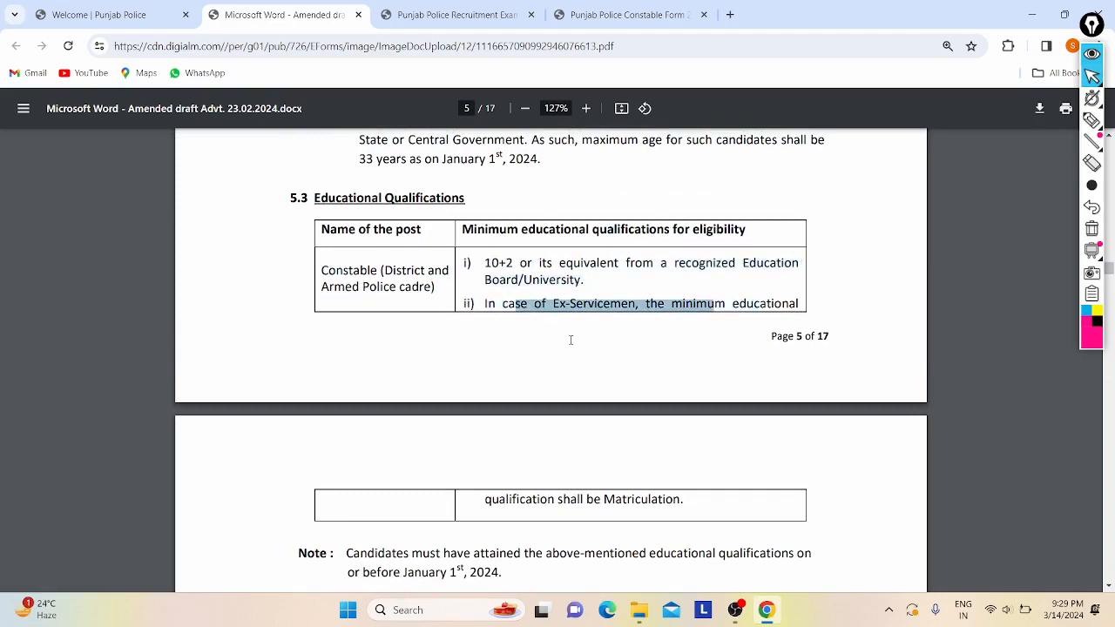
{"action": "left_click", "coordinate": [550, 428]}
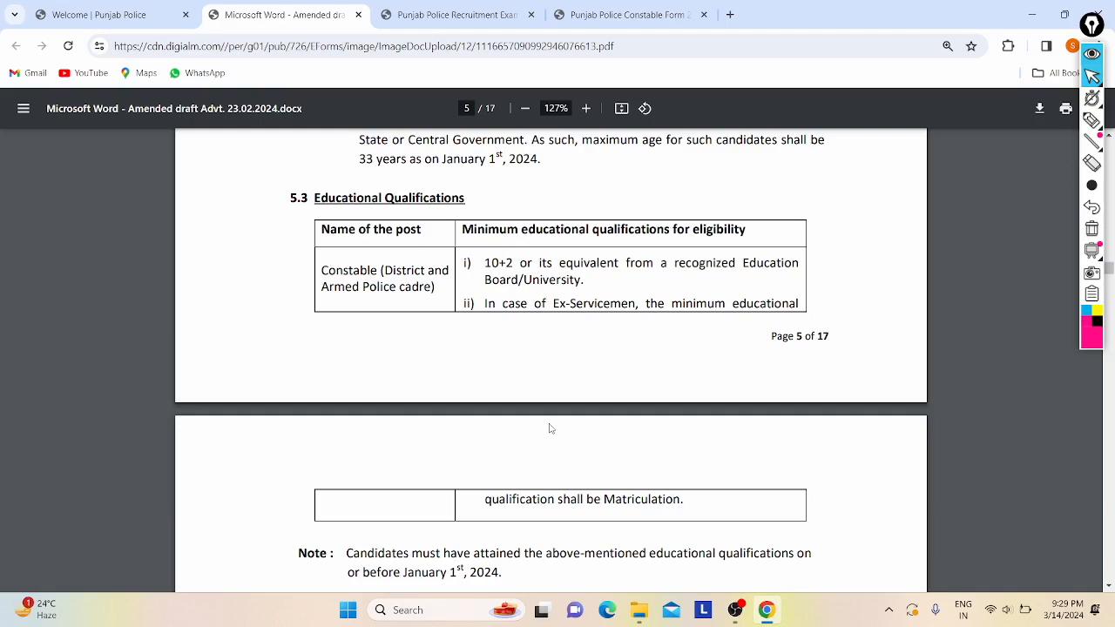
- Read the mandatory Punjabi matriculation requirement in section 5.4, then return to the form
{"action": "scroll", "coordinate": [549, 428], "scroll_direction": "down", "scroll_amount": 3}
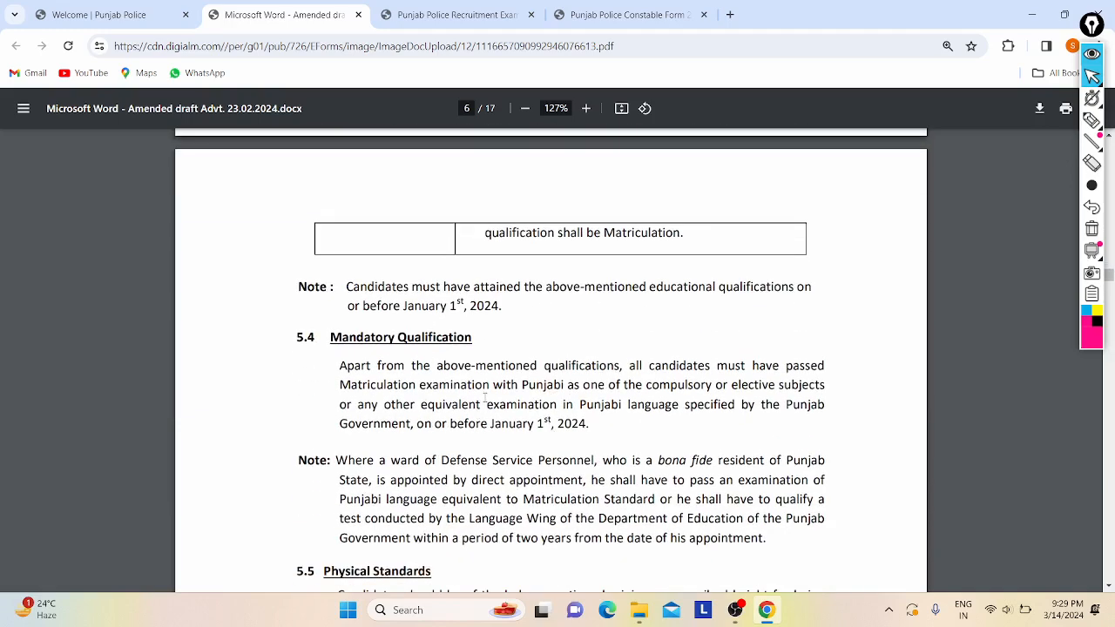
{"action": "left_click_drag", "start_coordinate": [484, 398], "coordinate": [790, 352]}
{"action": "left_click_drag", "start_coordinate": [358, 355], "coordinate": [548, 416]}
{"action": "left_click", "coordinate": [548, 414]}
{"action": "scroll", "coordinate": [435, 409], "scroll_direction": "down", "scroll_amount": 2}
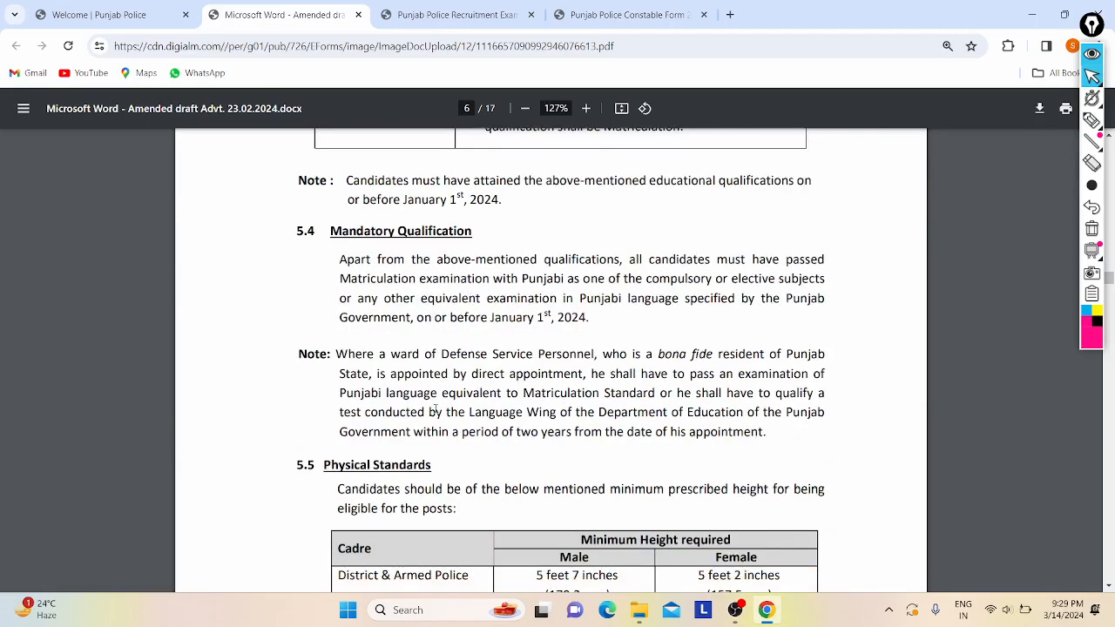
{"action": "left_click", "coordinate": [625, 15]}
{"action": "scroll", "coordinate": [311, 302], "scroll_direction": "up", "scroll_amount": 2}
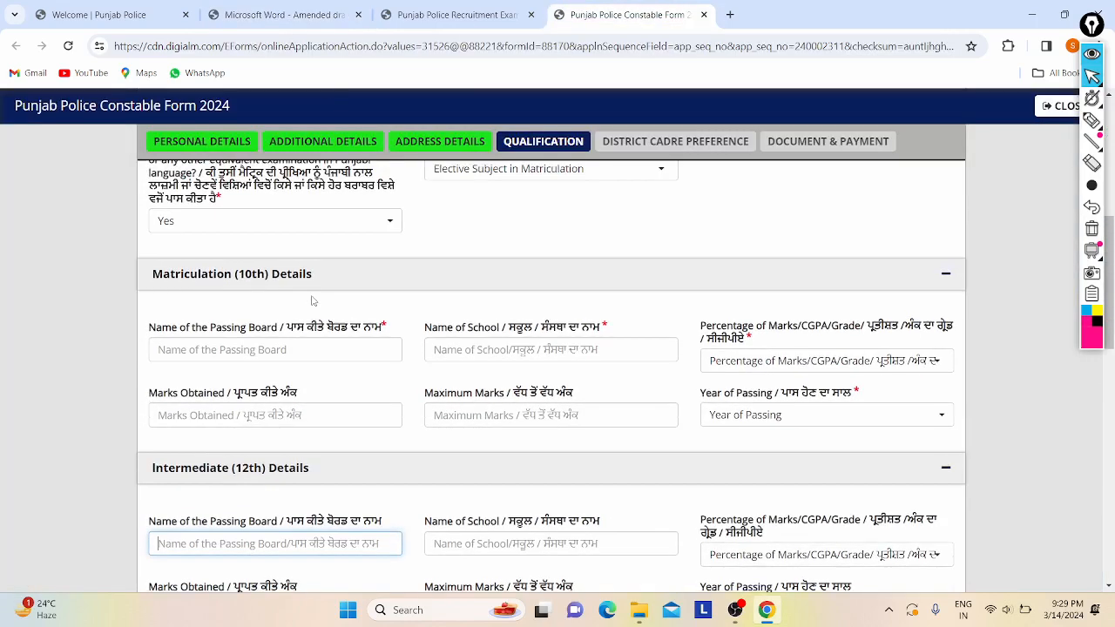
{"action": "scroll", "coordinate": [240, 352], "scroll_direction": "up", "scroll_amount": 2}
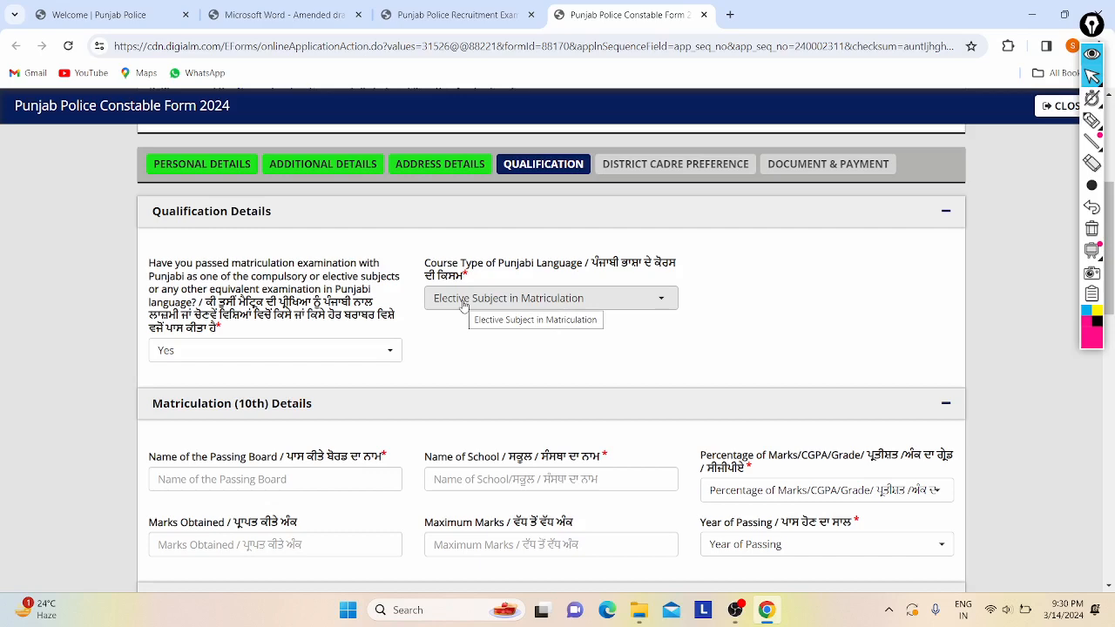
{"action": "scroll", "coordinate": [463, 305], "scroll_direction": "down", "scroll_amount": 2}
{"action": "scroll", "coordinate": [248, 335], "scroll_direction": "down", "scroll_amount": 1}
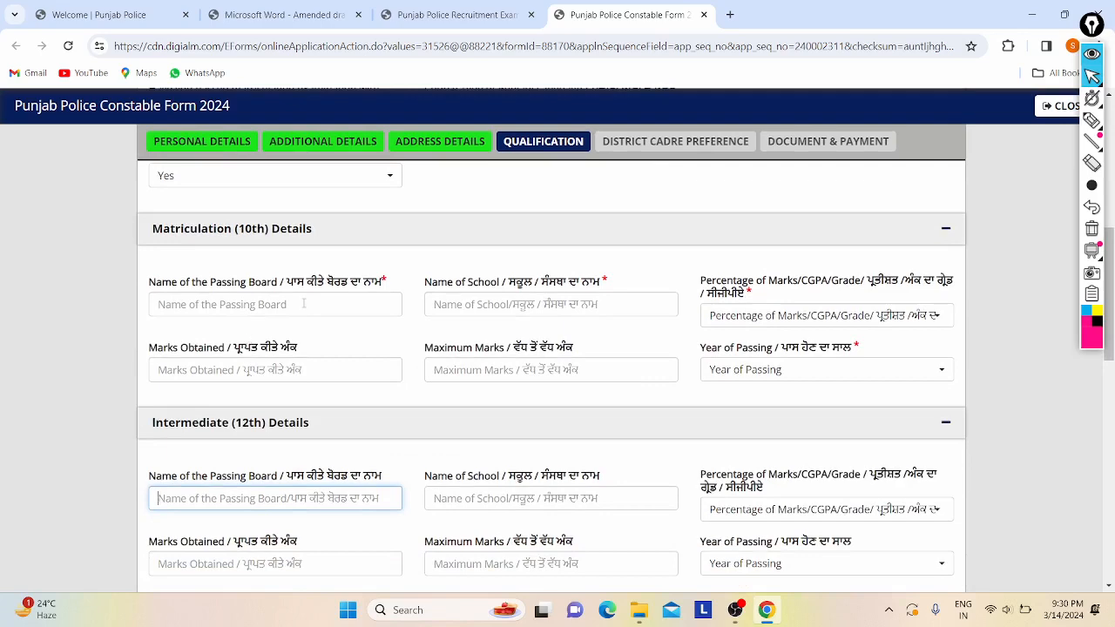
- Enter CBSE as the 10th board and DPS as the school name
{"action": "scroll", "coordinate": [303, 303], "scroll_direction": "down", "scroll_amount": 1}
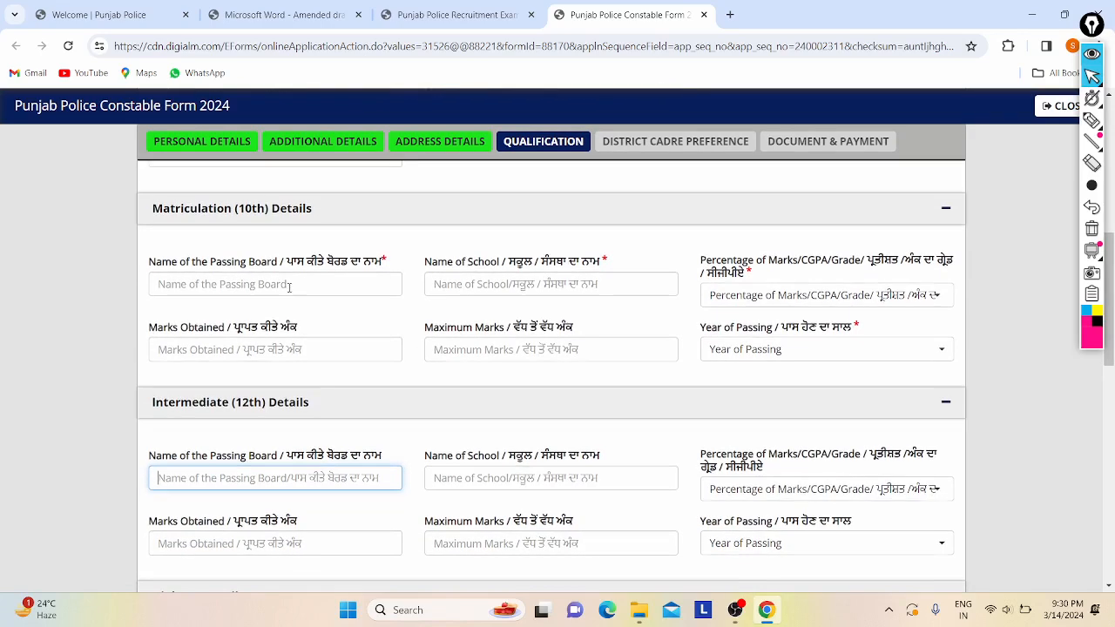
{"action": "left_click", "coordinate": [289, 286]}
{"action": "key", "text": "Caps_Lock"}
{"action": "type", "text": "C"}
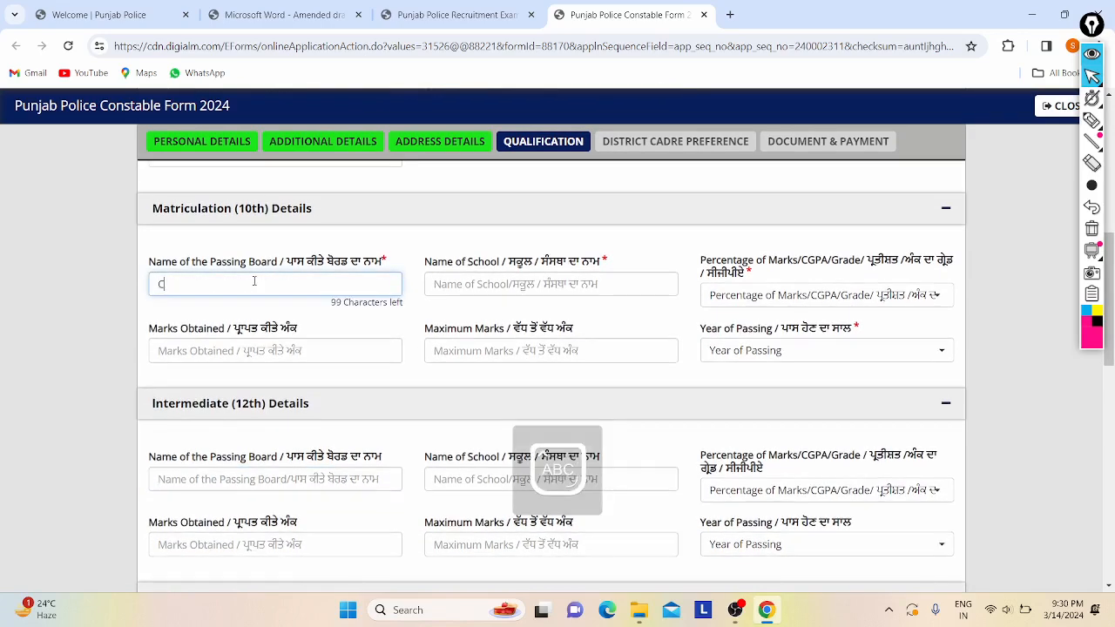
{"action": "type", "text": "BSE"}
{"action": "key", "text": "Caps_Lock"}
{"action": "left_click", "coordinate": [514, 289]}
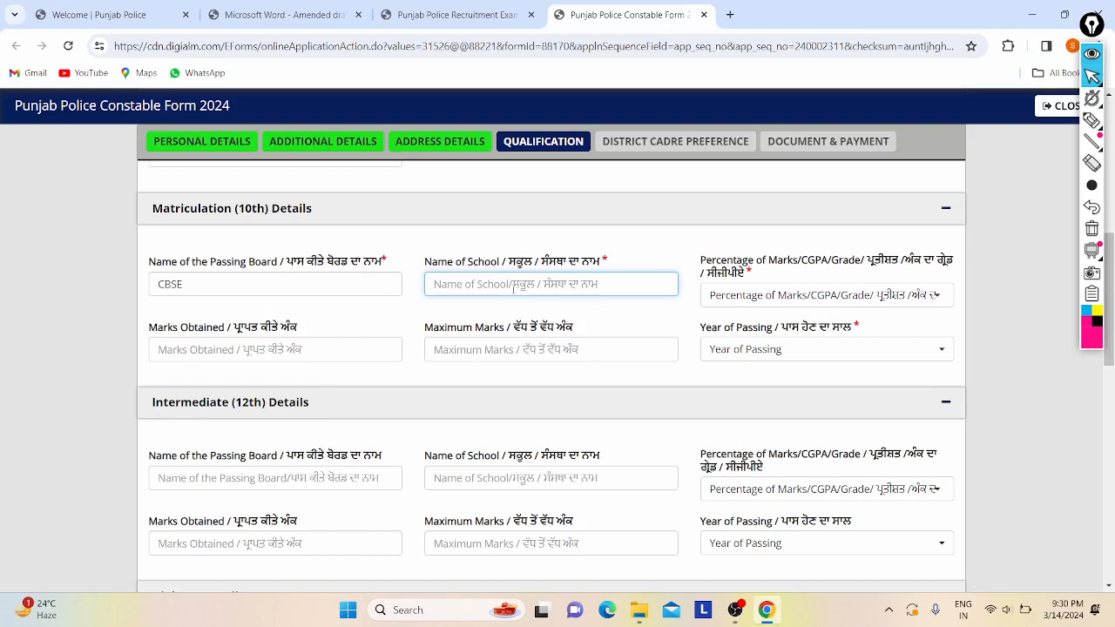
{"action": "key", "text": "Caps_Lock"}
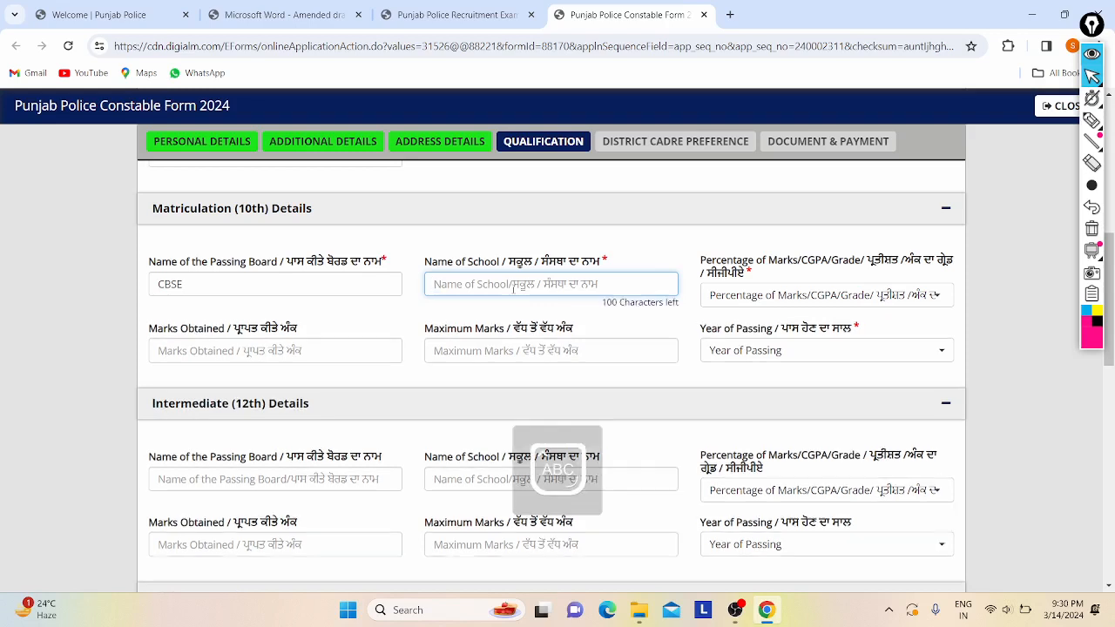
{"action": "type", "text": "DP"}
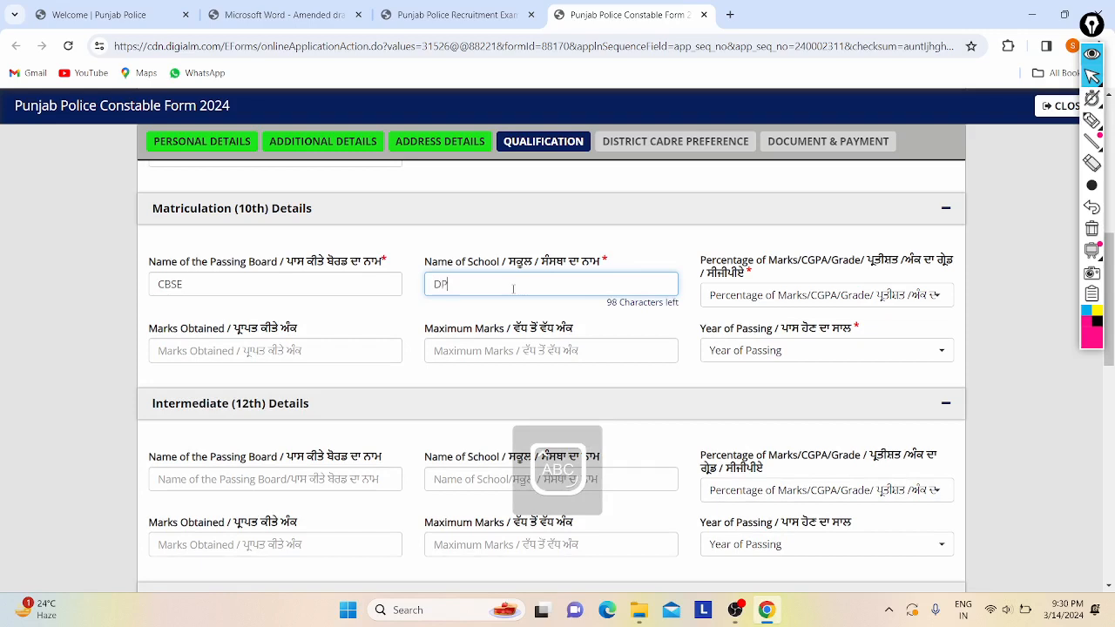
{"action": "type", "text": "S"}
{"action": "key", "text": "Caps_Lock"}
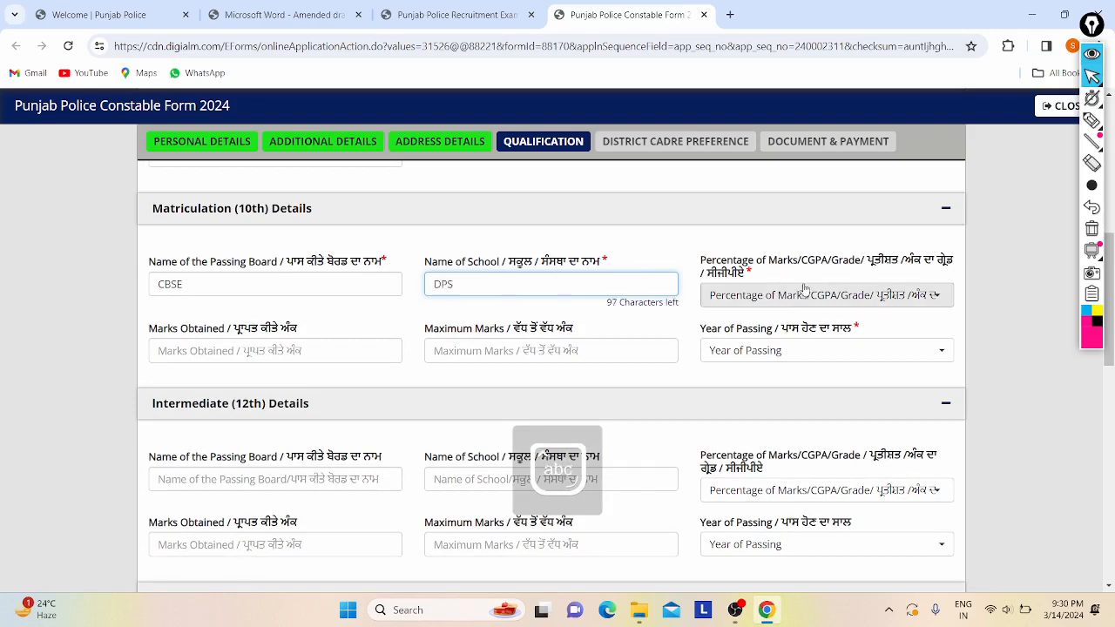
- Report 10th marks as Percentage, 440 of 500 (88.00%), passed in 2020
{"action": "left_click", "coordinate": [747, 298]}
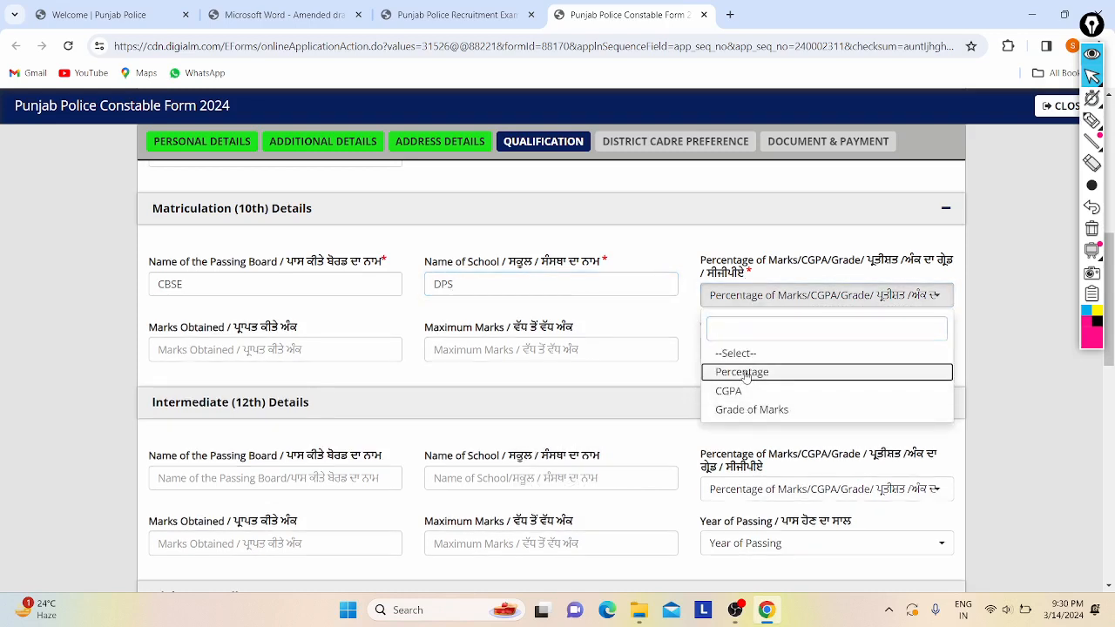
{"action": "left_click", "coordinate": [745, 373]}
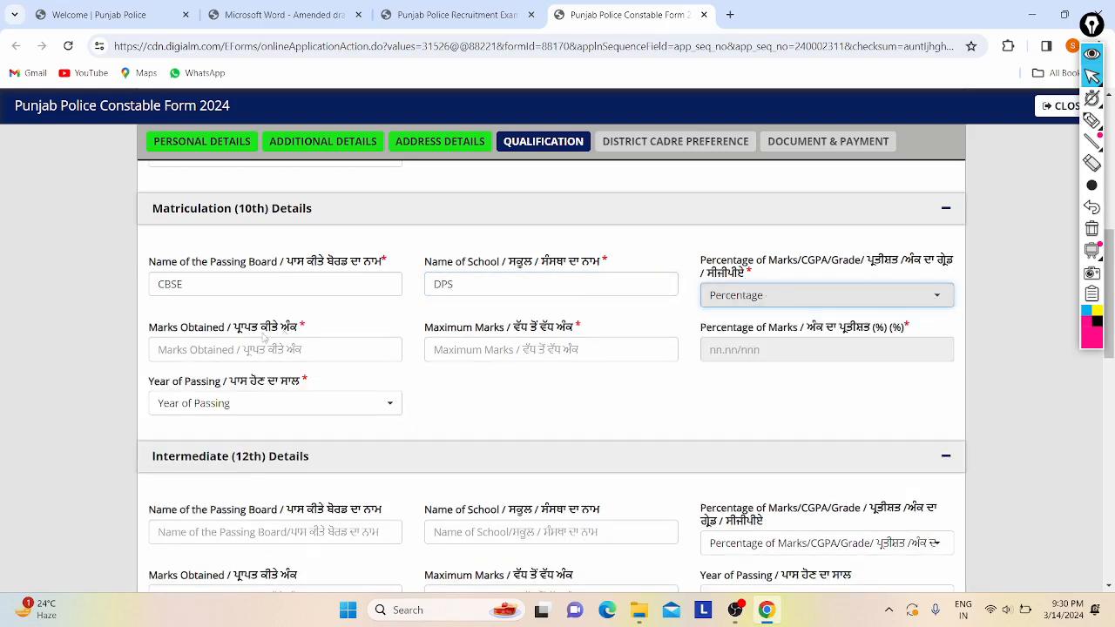
{"action": "left_click", "coordinate": [473, 349]}
{"action": "type", "text": "500"}
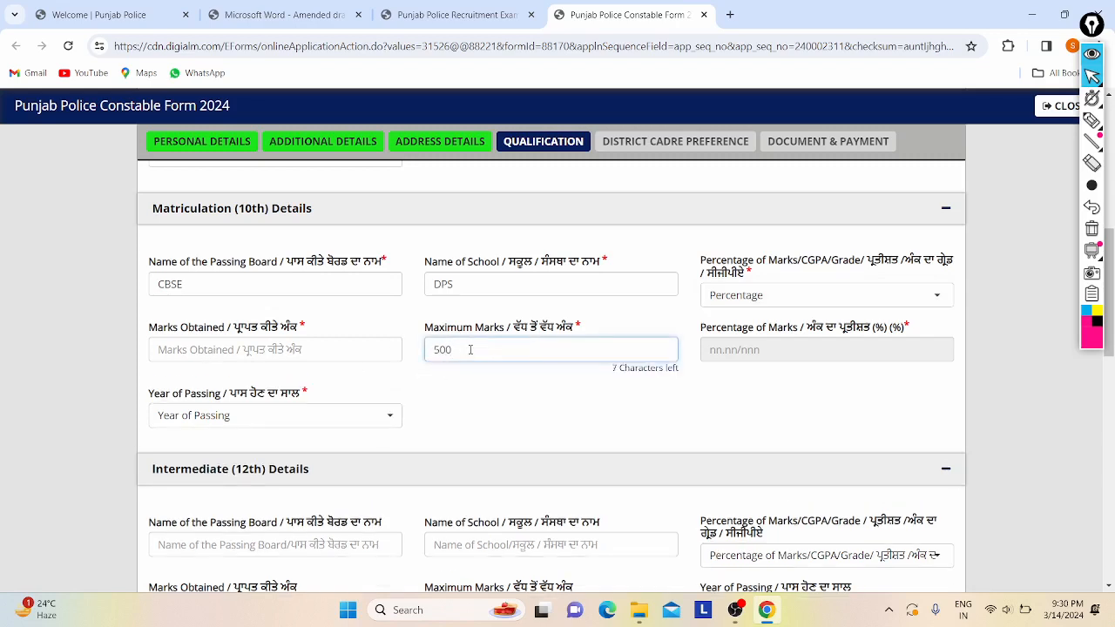
{"action": "left_click", "coordinate": [377, 356]}
{"action": "type", "text": "44"}
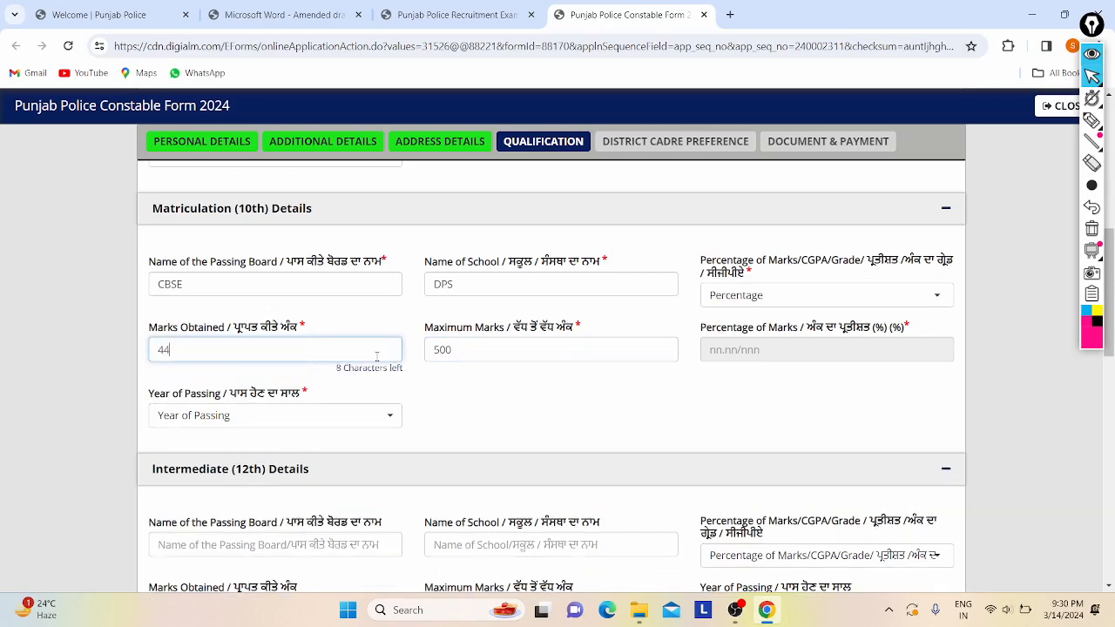
{"action": "type", "text": "0"}
{"action": "left_click", "coordinate": [551, 393]}
{"action": "scroll", "coordinate": [550, 393], "scroll_direction": "down", "scroll_amount": 3}
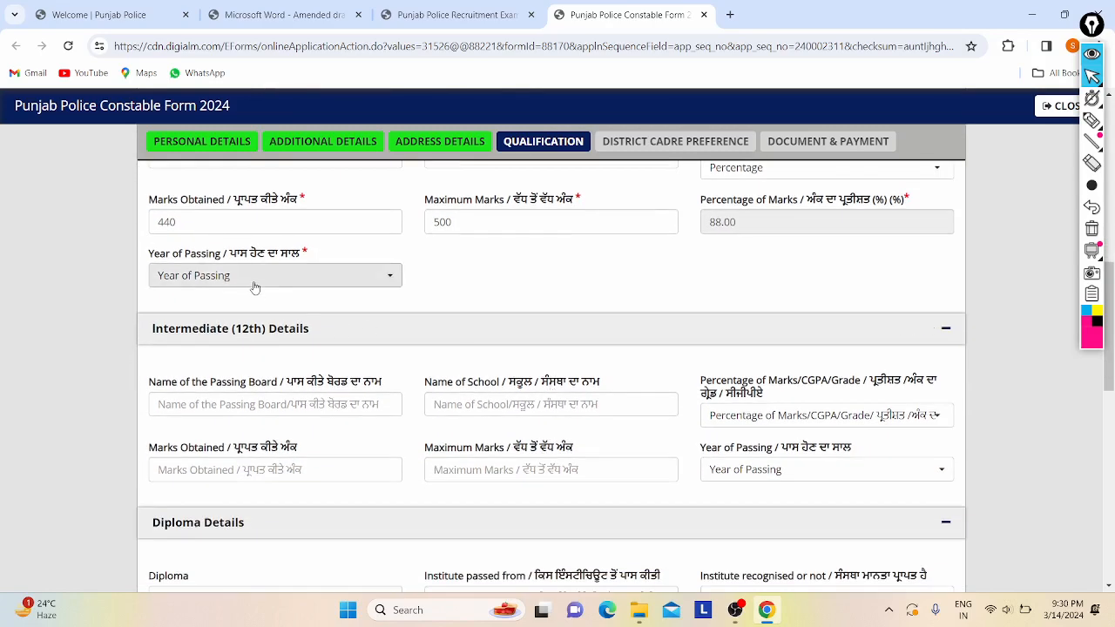
{"action": "left_click", "coordinate": [290, 277]}
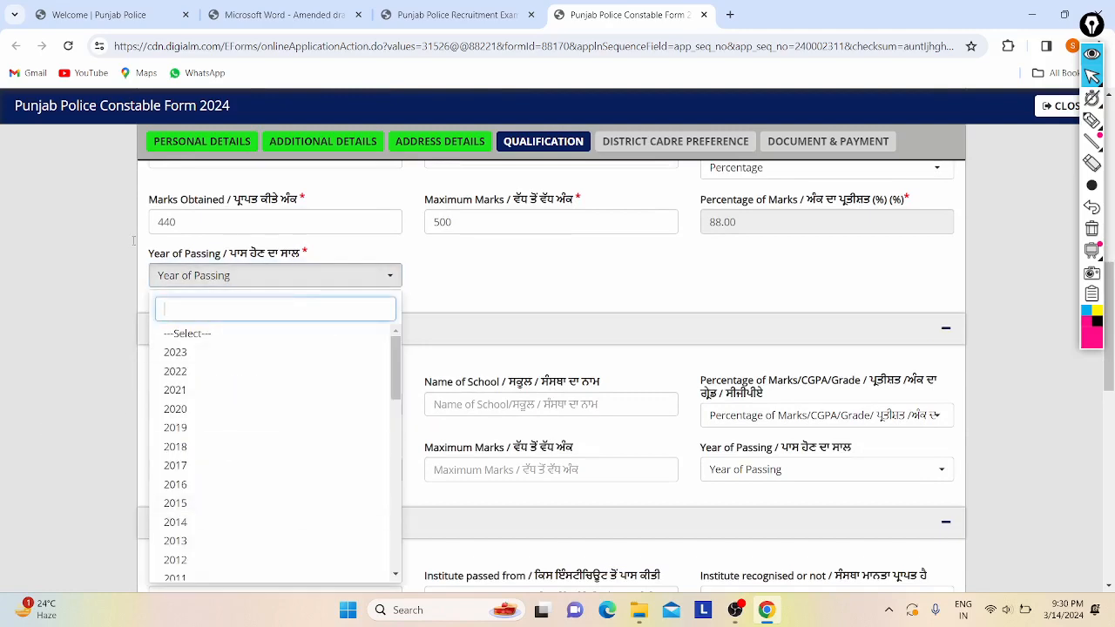
{"action": "left_click", "coordinate": [214, 411]}
{"action": "scroll", "coordinate": [535, 342], "scroll_direction": "down", "scroll_amount": 2}
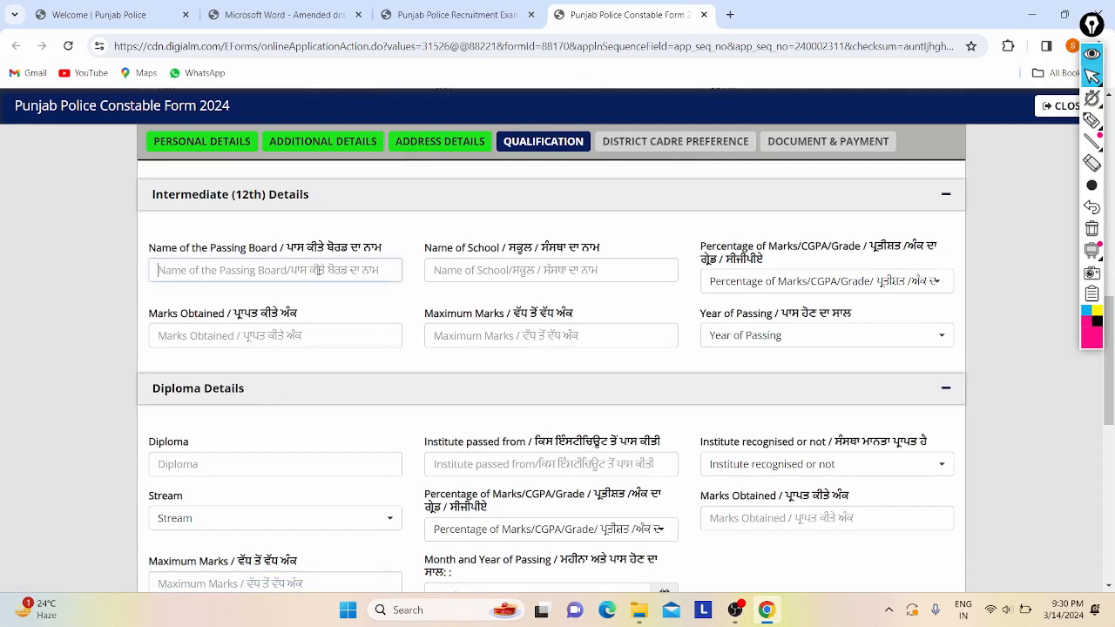
- Enter 12th board CBSE, school DPS, and Percentage as the marks basis
{"action": "left_click", "coordinate": [318, 271]}
{"action": "type", "text": "CBSE"}
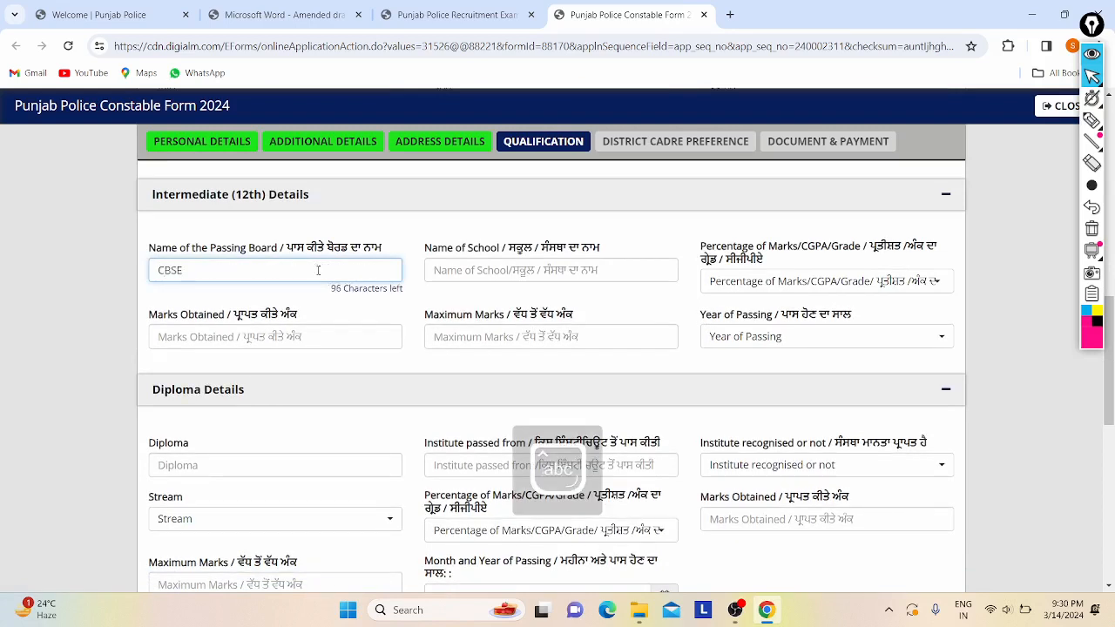
{"action": "left_click", "coordinate": [539, 272]}
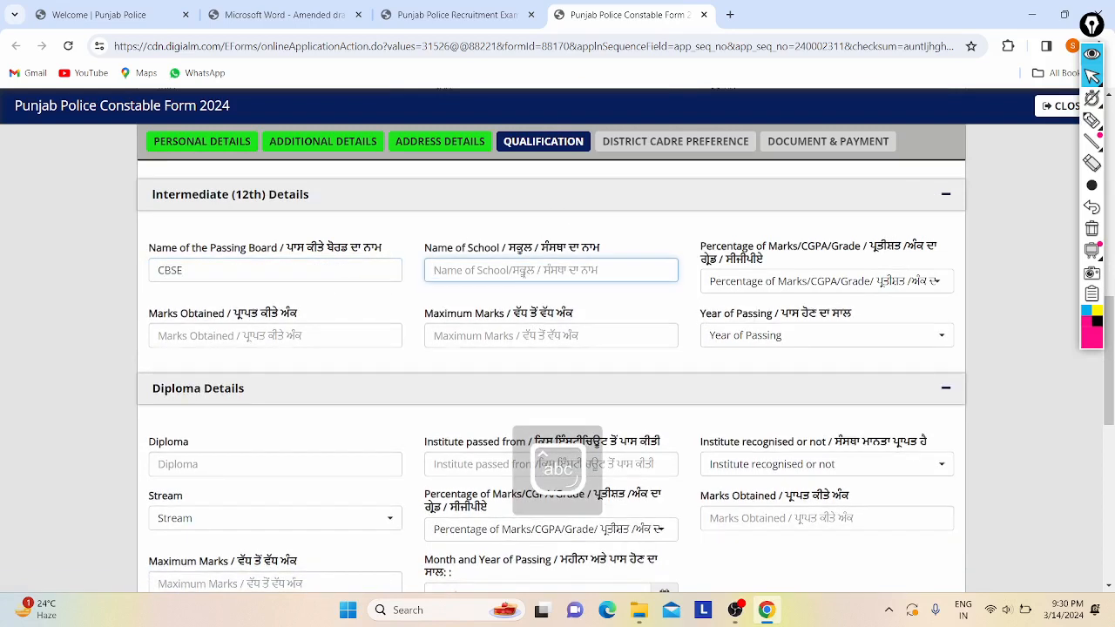
{"action": "type", "text": "DPS"}
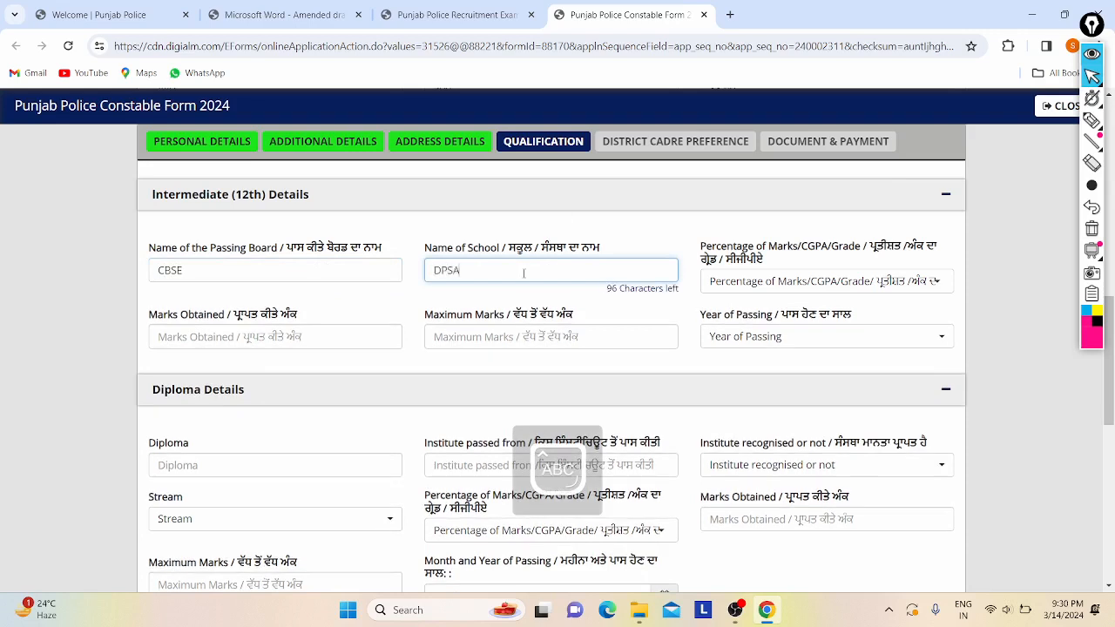
{"action": "left_click", "coordinate": [801, 282]}
{"action": "key", "text": "Down"}
{"action": "key", "text": "Return"}
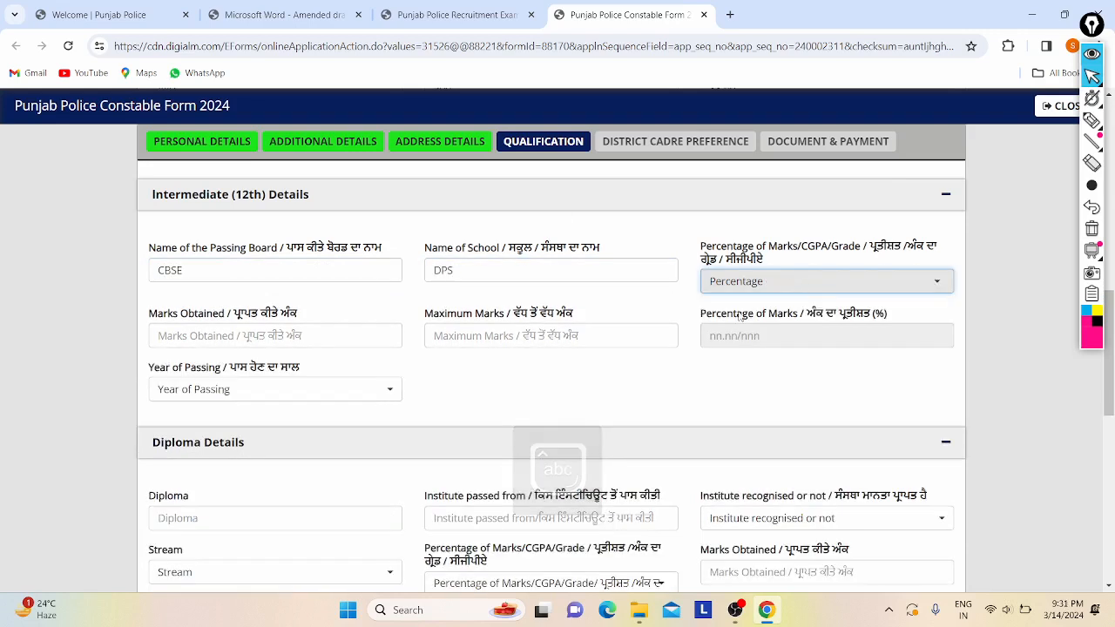
- Enter 12th marks as 567 of 600 (94.50%) and passing year 2022
{"action": "left_click", "coordinate": [439, 336]}
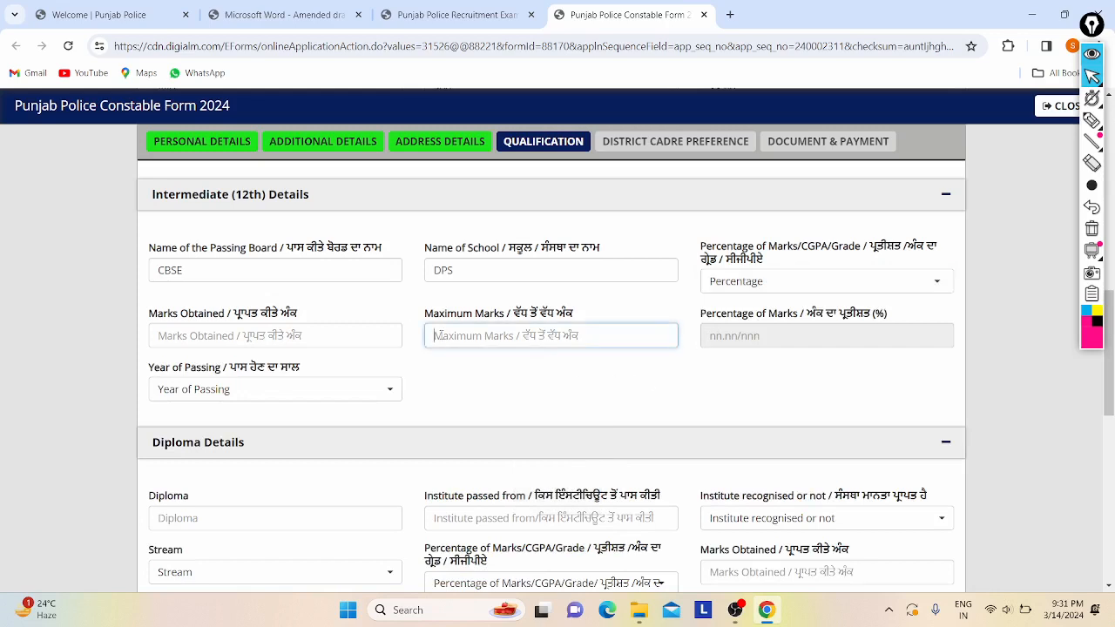
{"action": "type", "text": "600"}
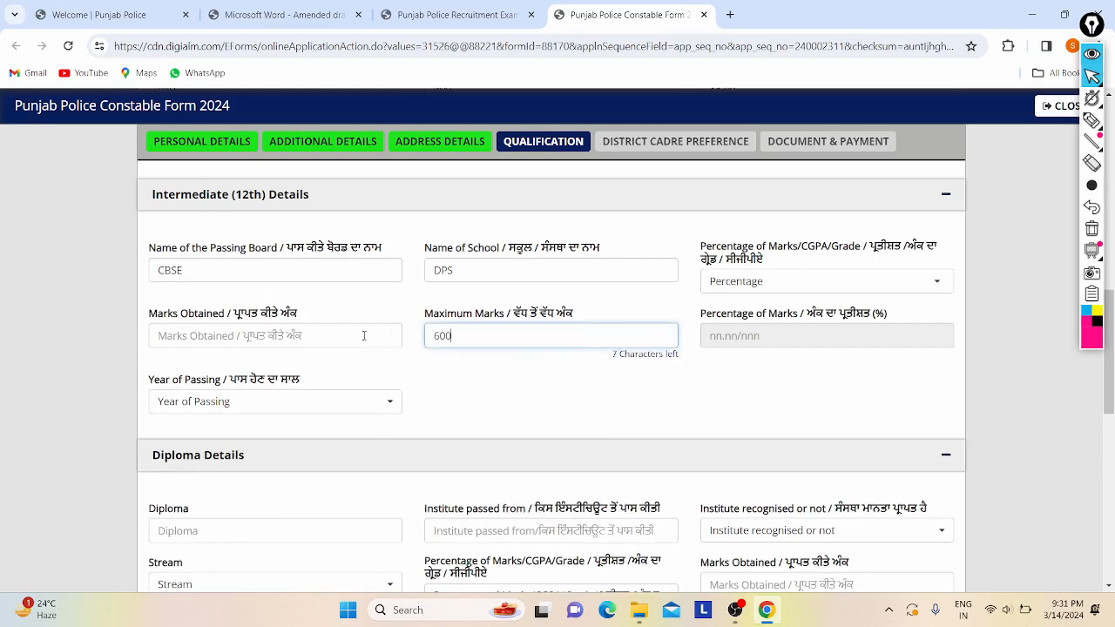
{"action": "left_click", "coordinate": [364, 335]}
{"action": "type", "text": "4"}
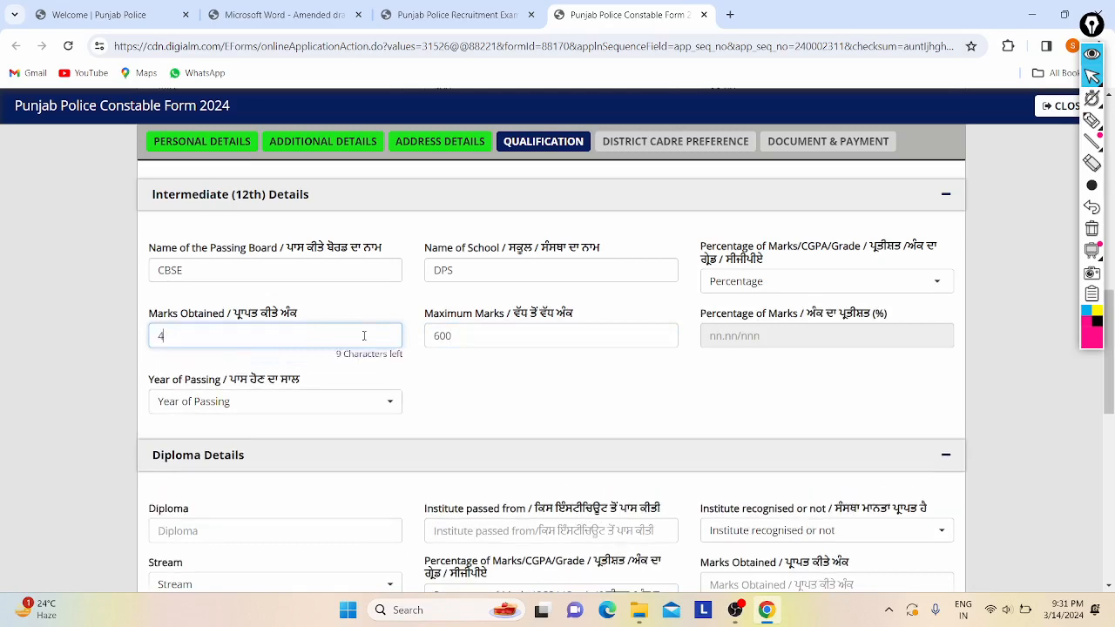
{"action": "key", "text": "BackSpace"}
{"action": "key", "text": "BackSpace"}
{"action": "type", "text": "567"}
{"action": "left_click", "coordinate": [647, 386]}
{"action": "scroll", "coordinate": [640, 392], "scroll_direction": "down", "scroll_amount": 1}
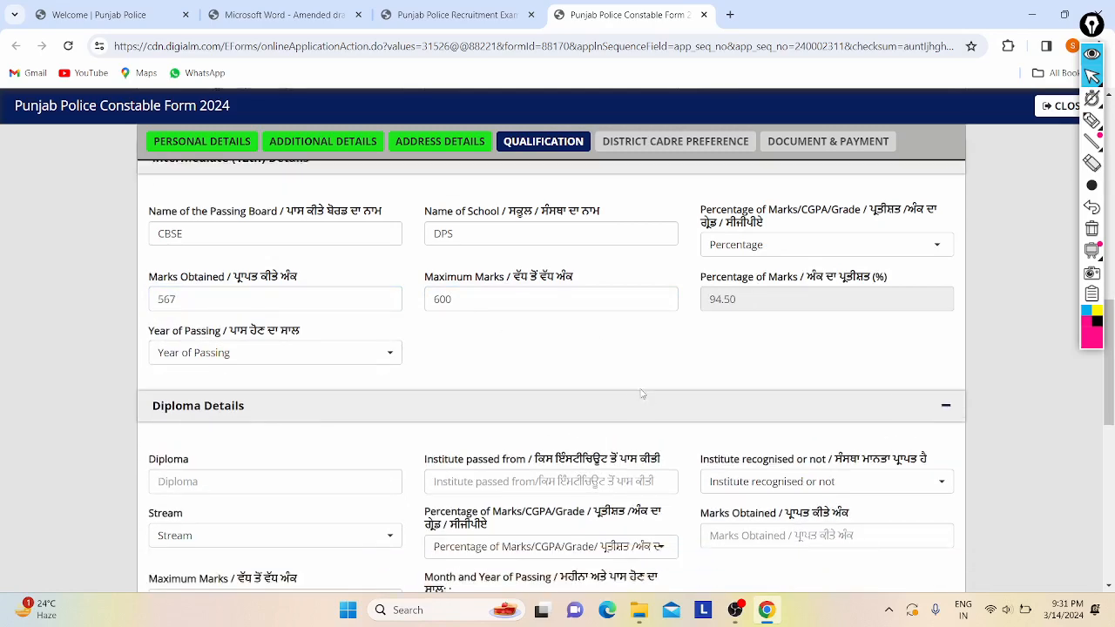
{"action": "left_click", "coordinate": [238, 314]}
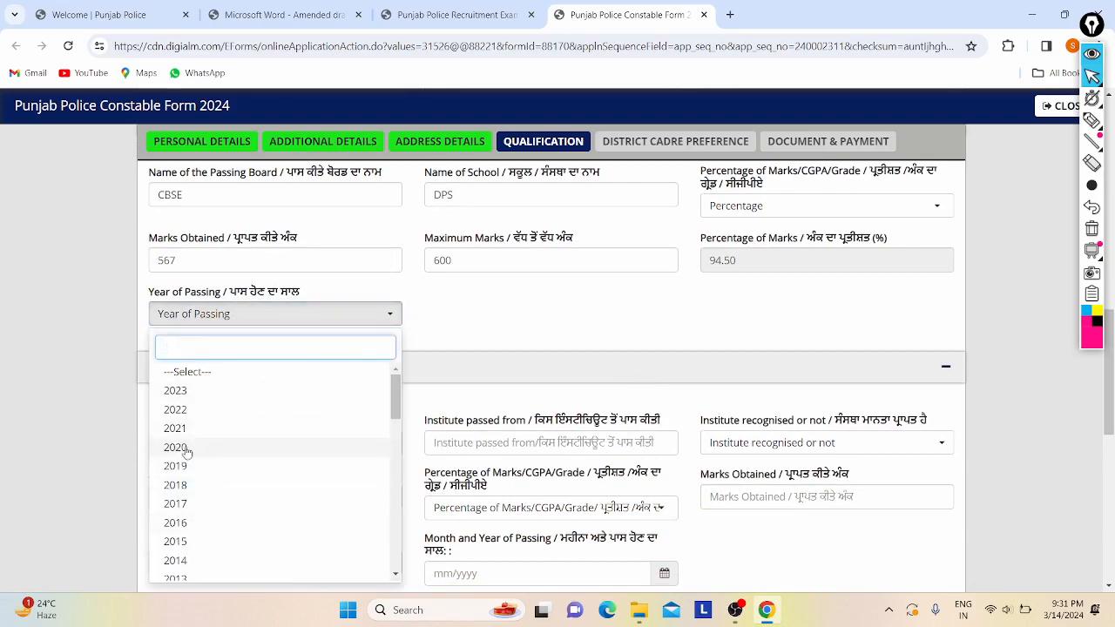
{"action": "left_click", "coordinate": [209, 409]}
{"action": "scroll", "coordinate": [338, 352], "scroll_direction": "up", "scroll_amount": 4}
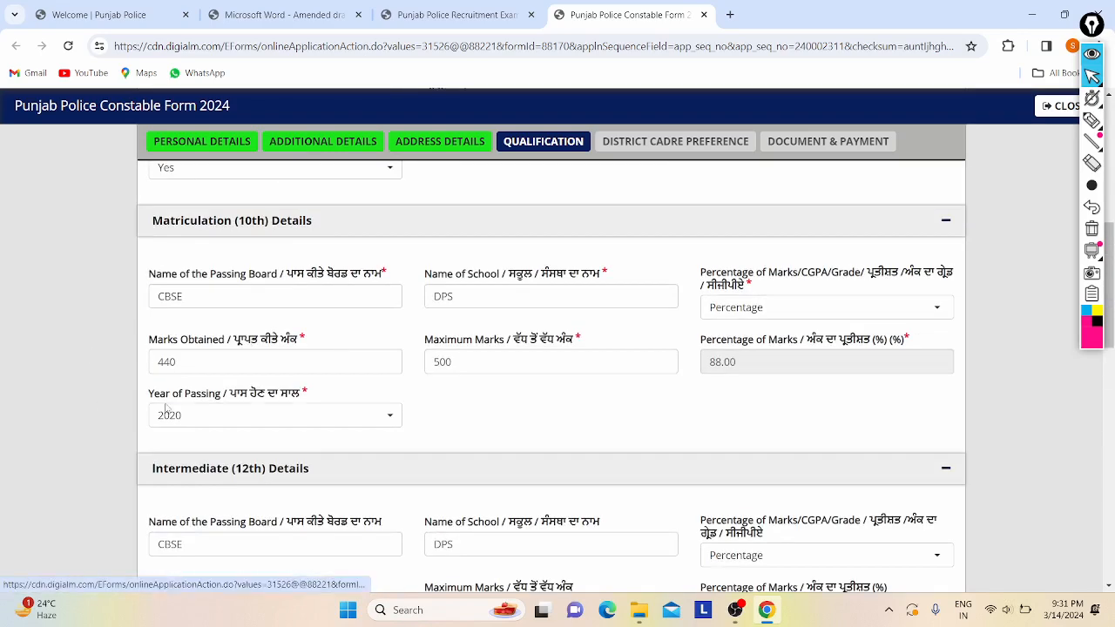
- Set cadre Preference 1 to Armed Police Cadre
{"action": "scroll", "coordinate": [169, 417], "scroll_direction": "down", "scroll_amount": 3}
{"action": "scroll", "coordinate": [331, 323], "scroll_direction": "down", "scroll_amount": 3}
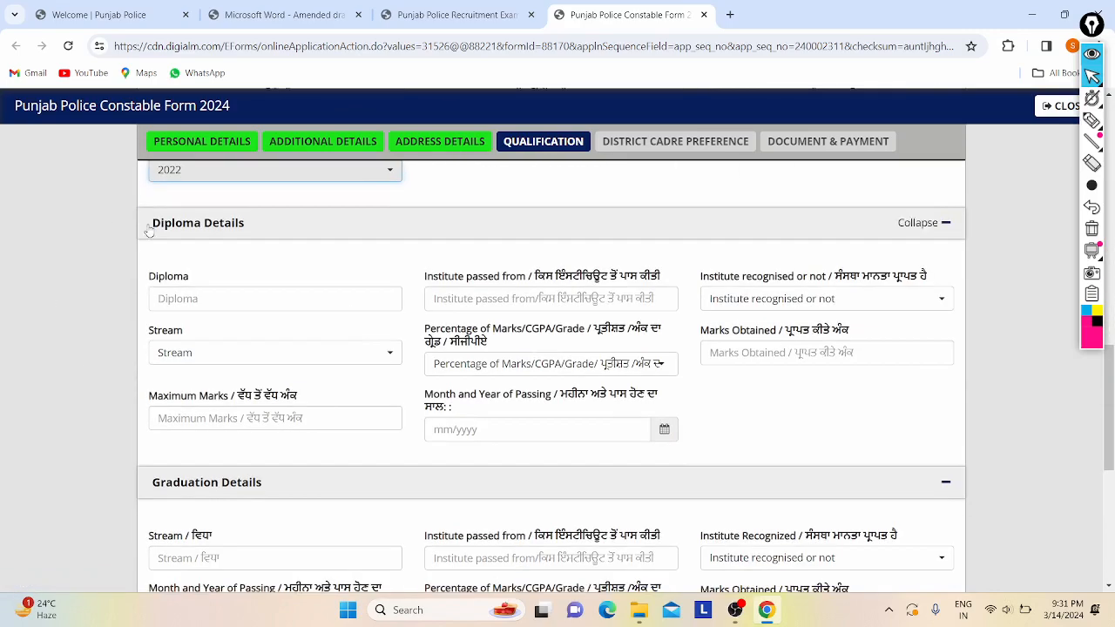
{"action": "scroll", "coordinate": [320, 322], "scroll_direction": "down", "scroll_amount": 1}
{"action": "scroll", "coordinate": [320, 322], "scroll_direction": "down", "scroll_amount": 3}
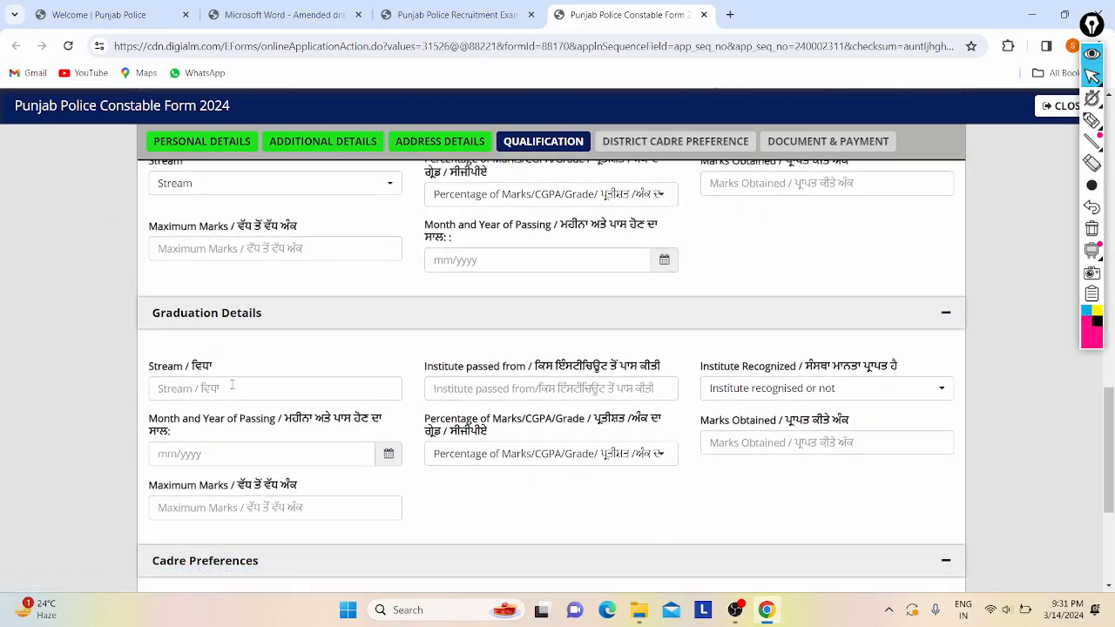
{"action": "scroll", "coordinate": [232, 388], "scroll_direction": "up", "scroll_amount": 4}
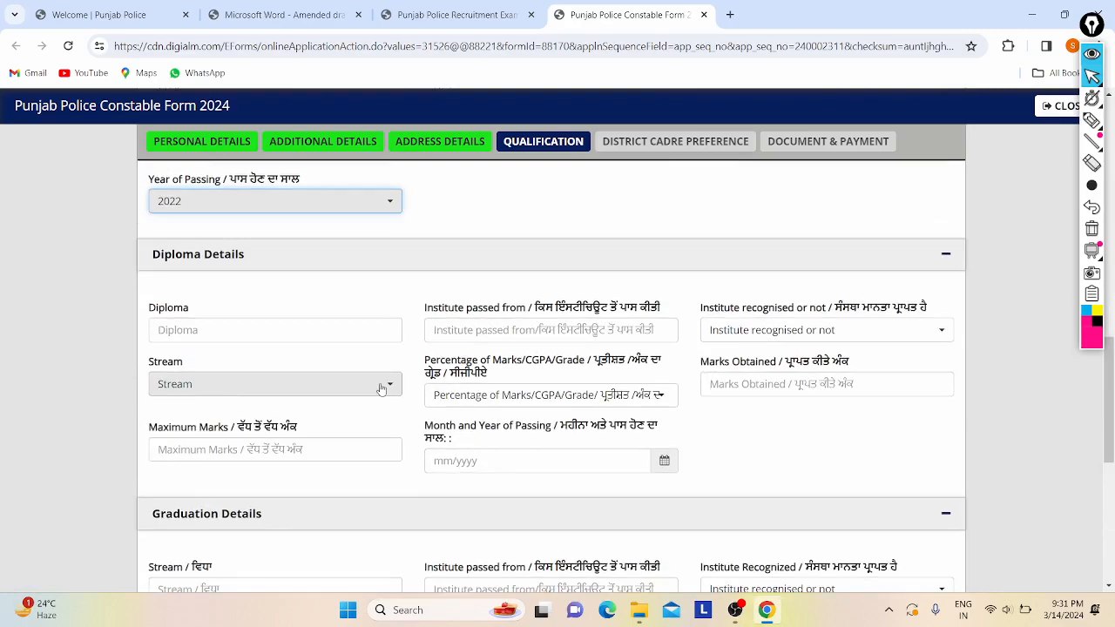
{"action": "scroll", "coordinate": [381, 386], "scroll_direction": "up", "scroll_amount": 3}
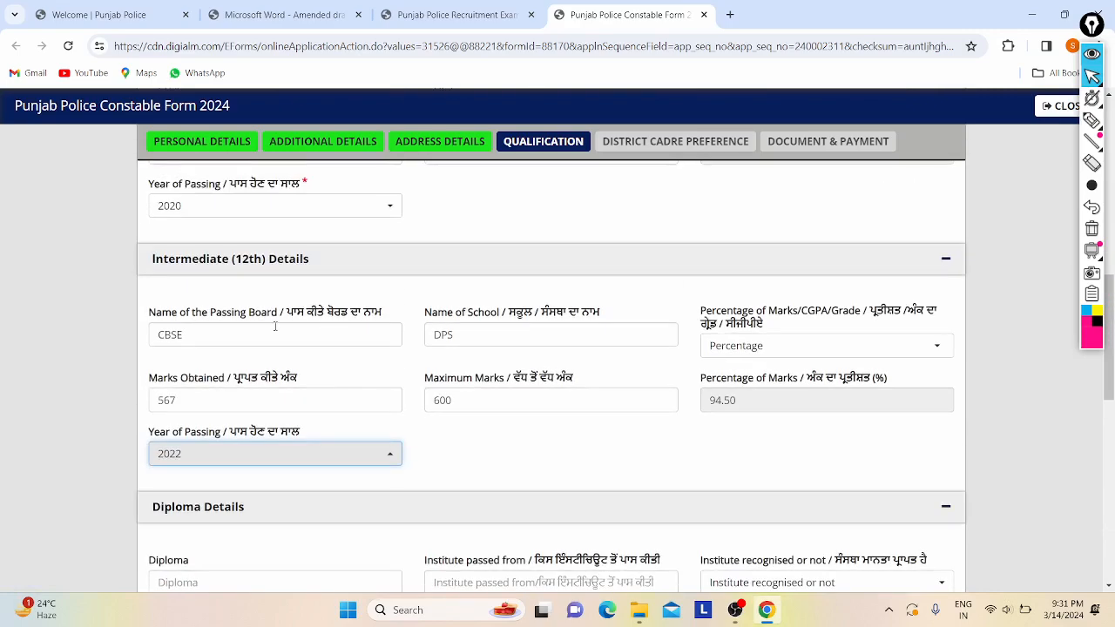
{"action": "scroll", "coordinate": [274, 326], "scroll_direction": "up", "scroll_amount": 2}
{"action": "scroll", "coordinate": [359, 296], "scroll_direction": "down", "scroll_amount": 9}
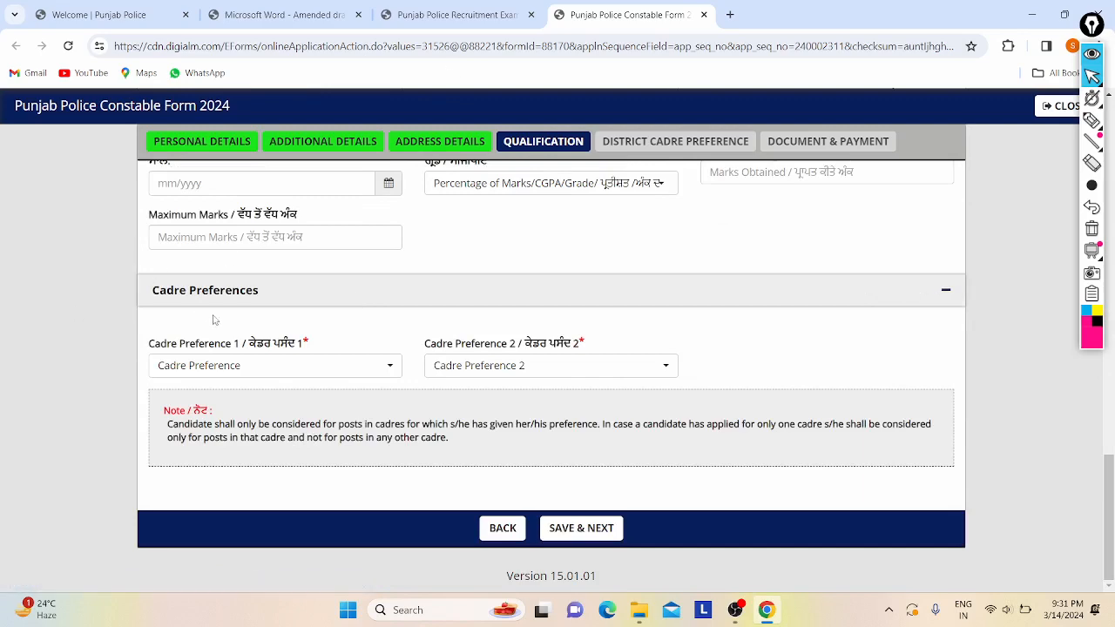
{"action": "scroll", "coordinate": [305, 366], "scroll_direction": "up", "scroll_amount": 3}
{"action": "scroll", "coordinate": [324, 342], "scroll_direction": "down", "scroll_amount": 3}
{"action": "left_click", "coordinate": [166, 371]}
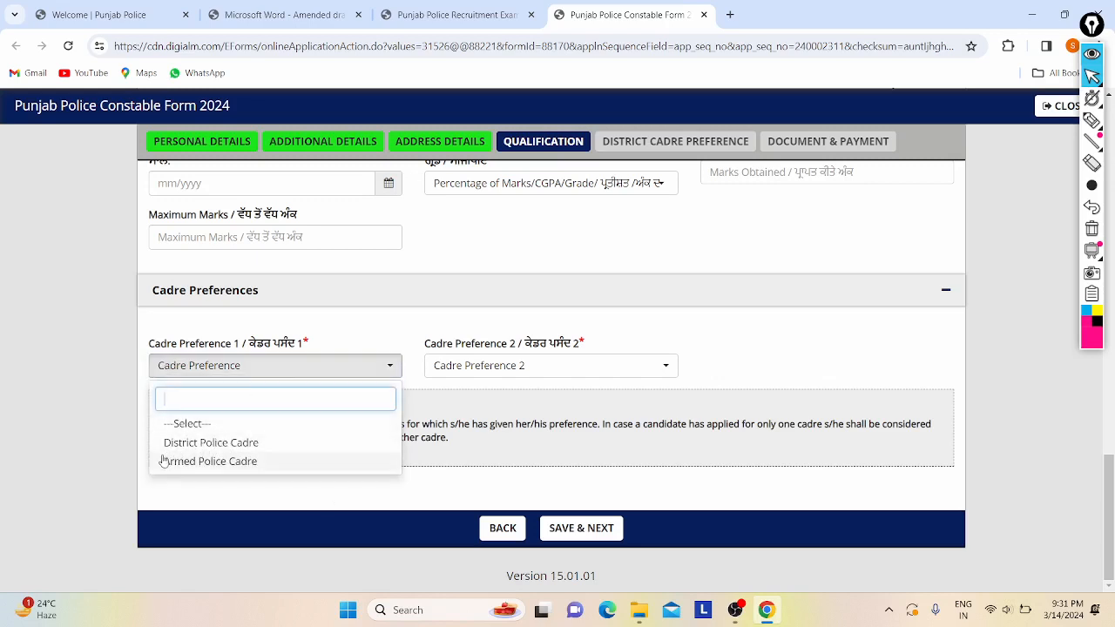
{"action": "left_click", "coordinate": [229, 443]}
{"action": "left_click", "coordinate": [290, 371]}
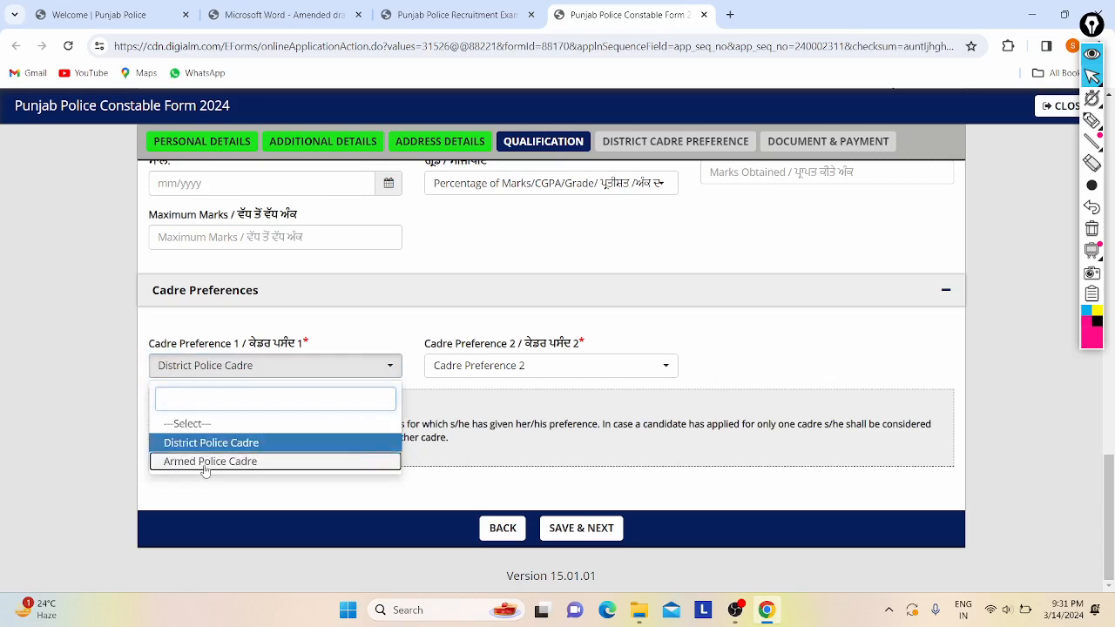
{"action": "left_click", "coordinate": [205, 464]}
- Set Preference 2 to District Police Cadre and save the qualification page
{"action": "left_click", "coordinate": [476, 370]}
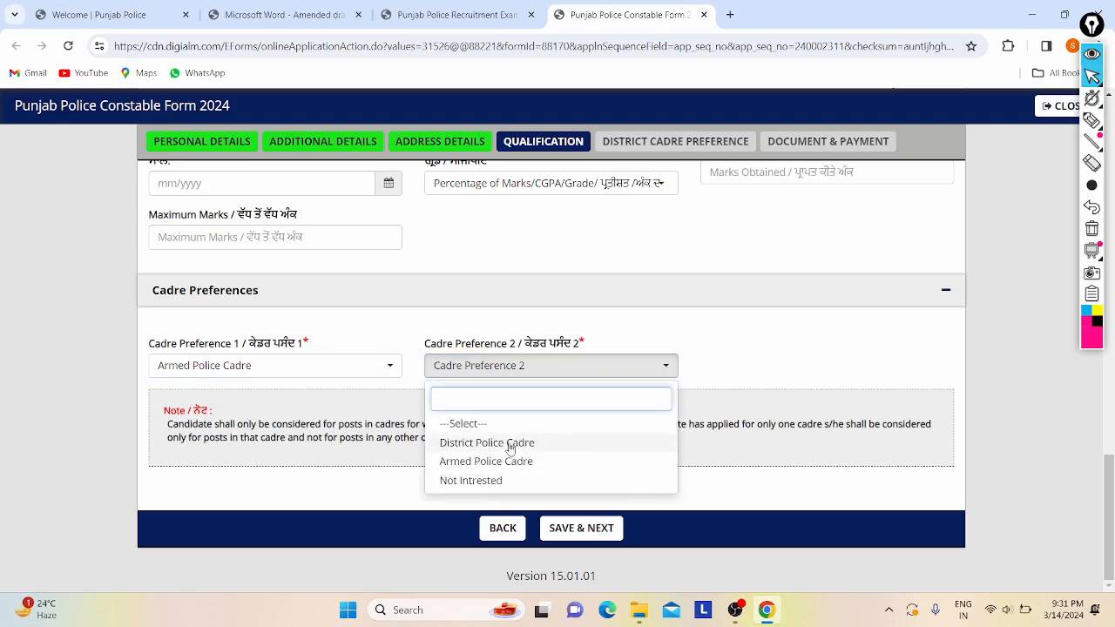
{"action": "left_click", "coordinate": [511, 444]}
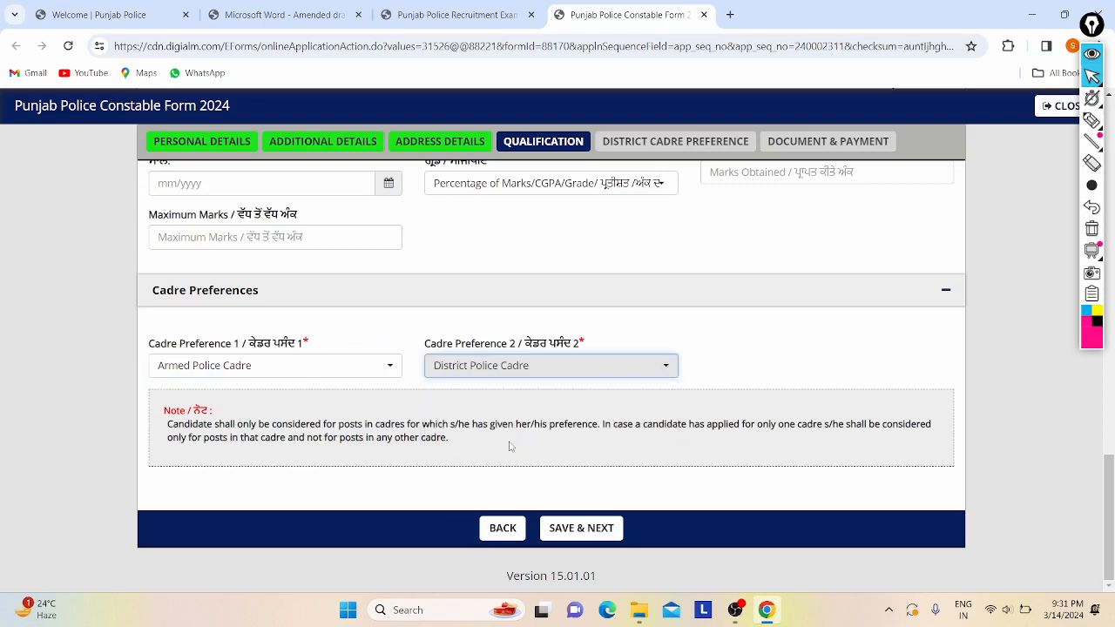
{"action": "left_click", "coordinate": [520, 375]}
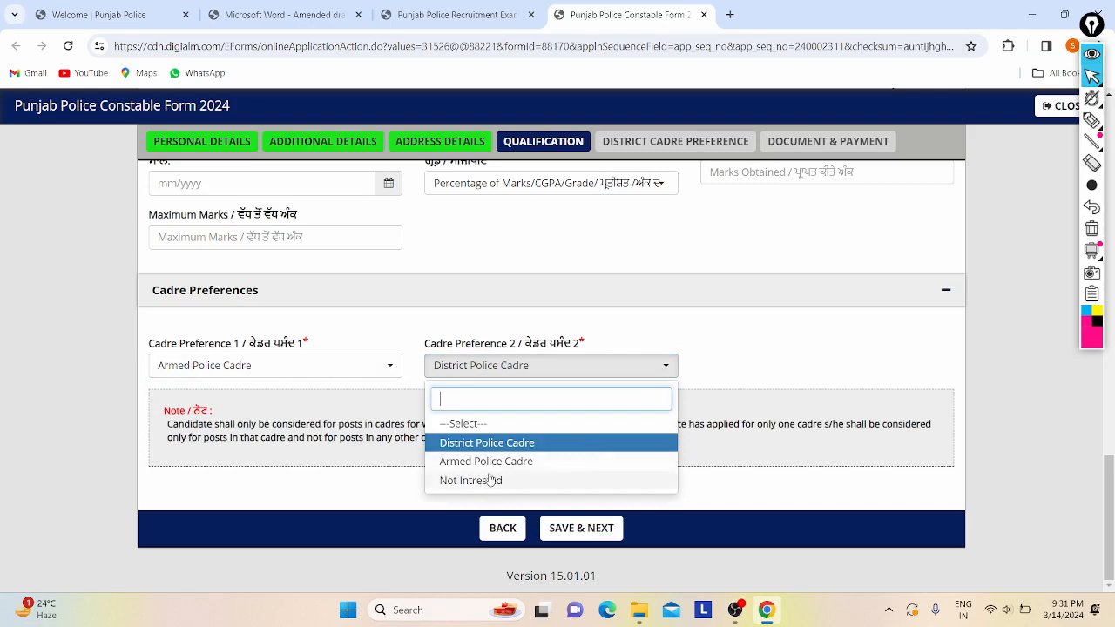
{"action": "left_click", "coordinate": [495, 444]}
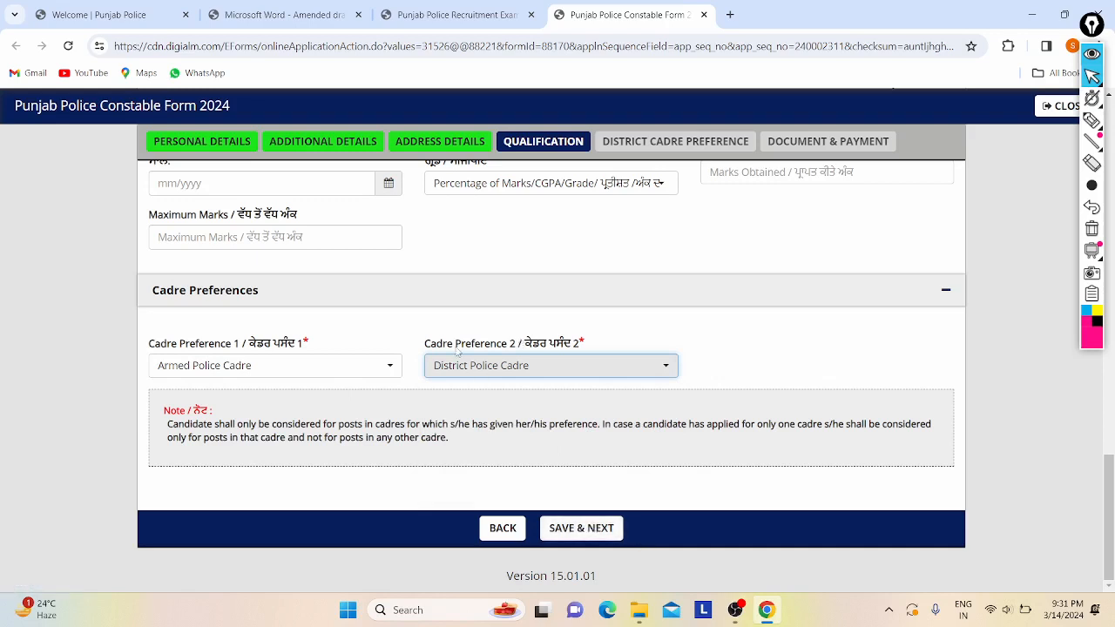
{"action": "left_click", "coordinate": [592, 528]}
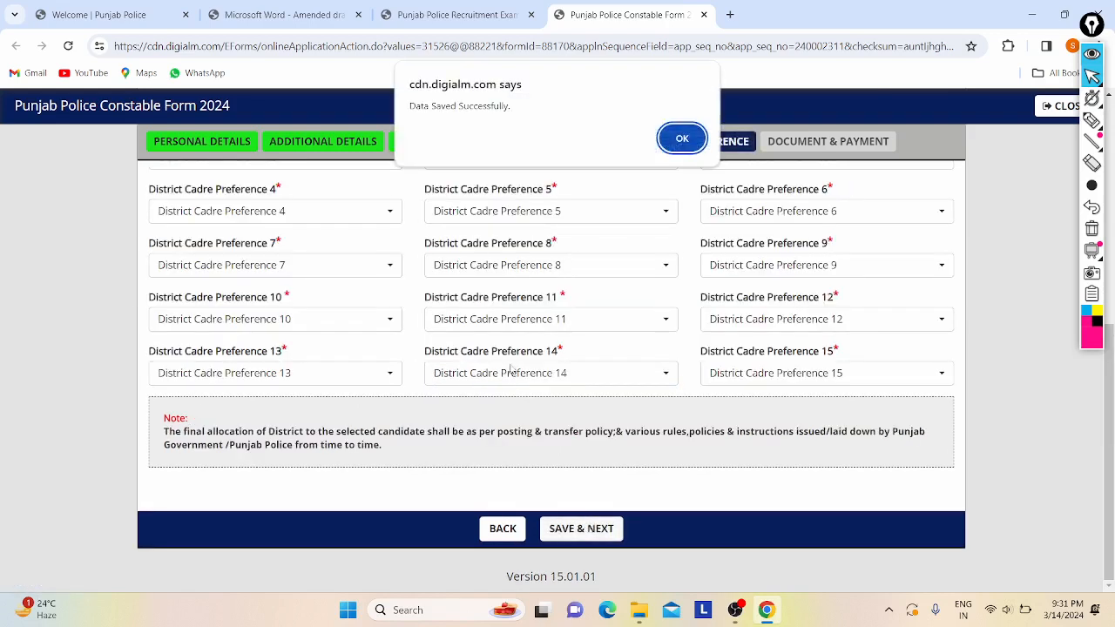
{"action": "left_click", "coordinate": [682, 136]}
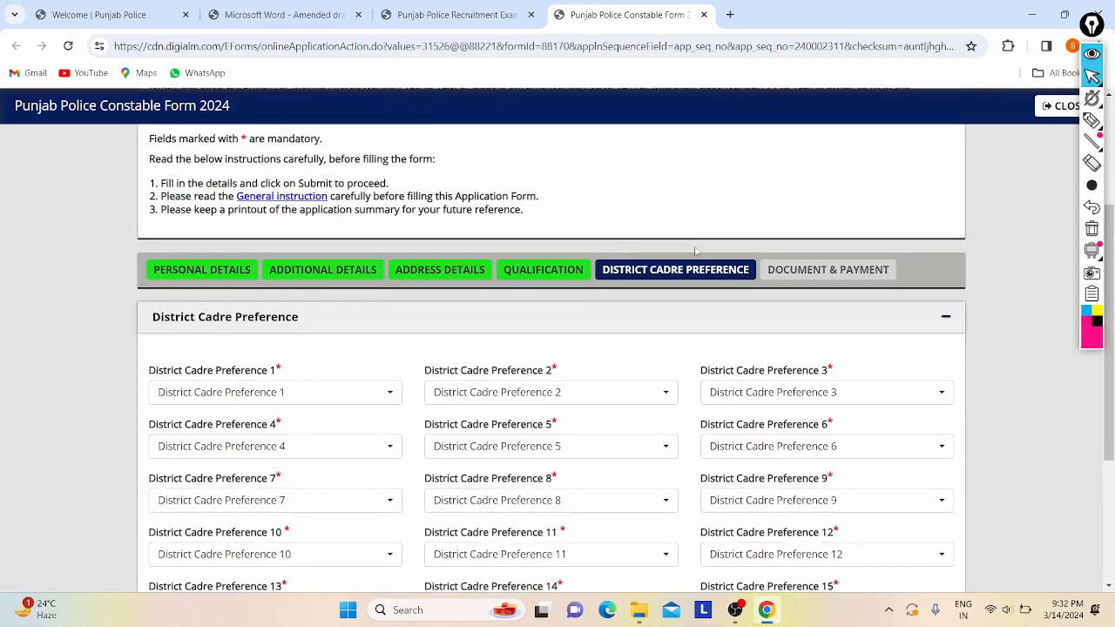
{"action": "scroll", "coordinate": [568, 213], "scroll_direction": "down", "scroll_amount": 1}
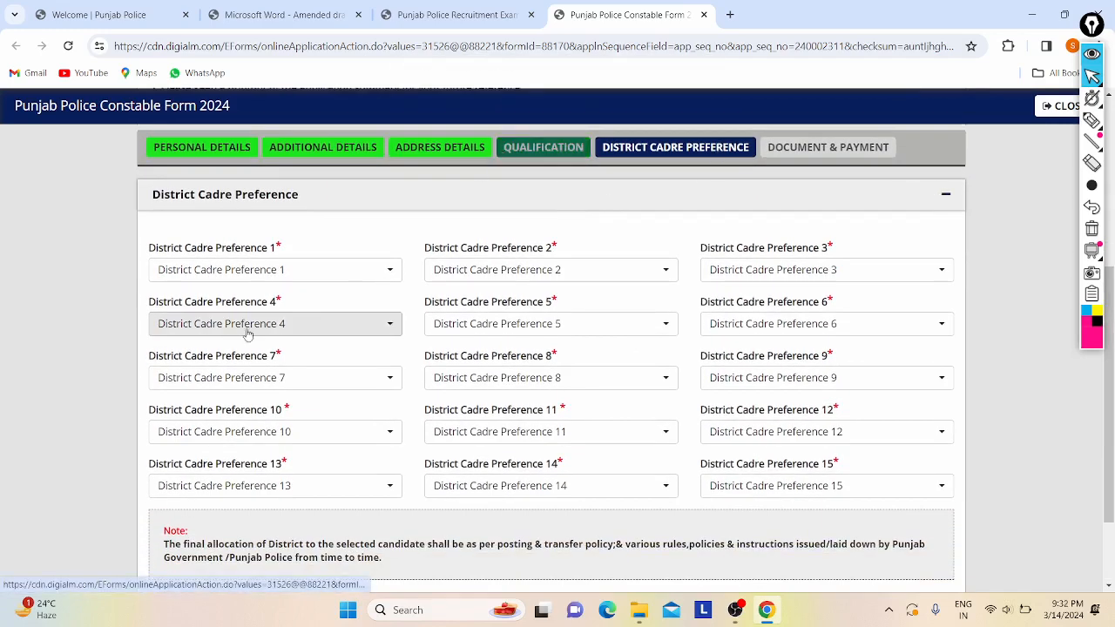
{"action": "left_click", "coordinate": [204, 270]}
{"action": "left_click", "coordinate": [218, 224]}
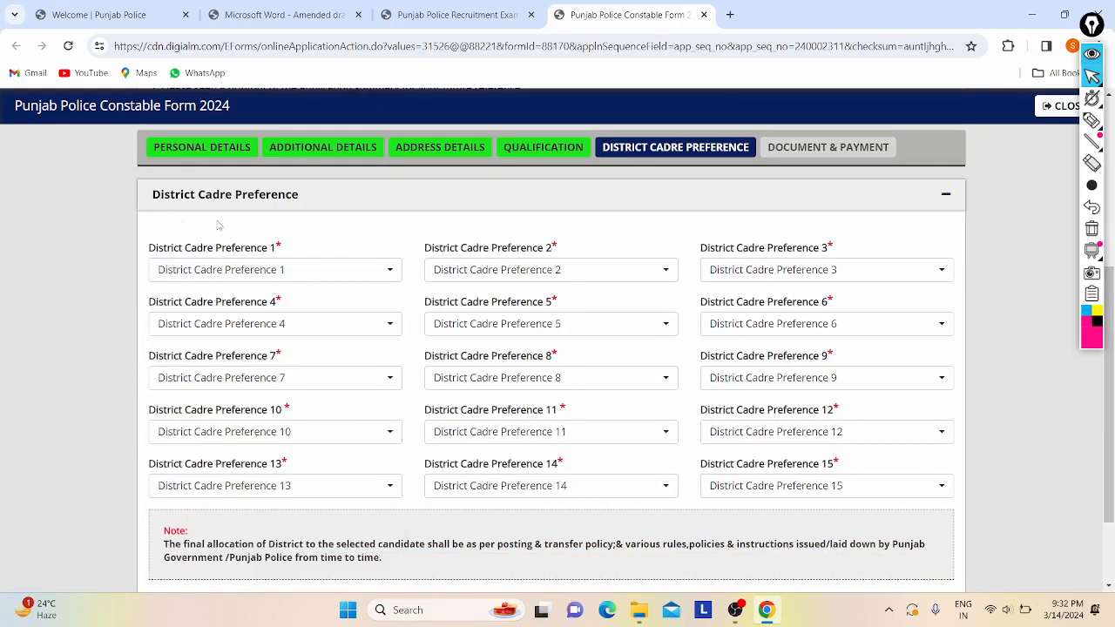
{"action": "left_click", "coordinate": [221, 270]}
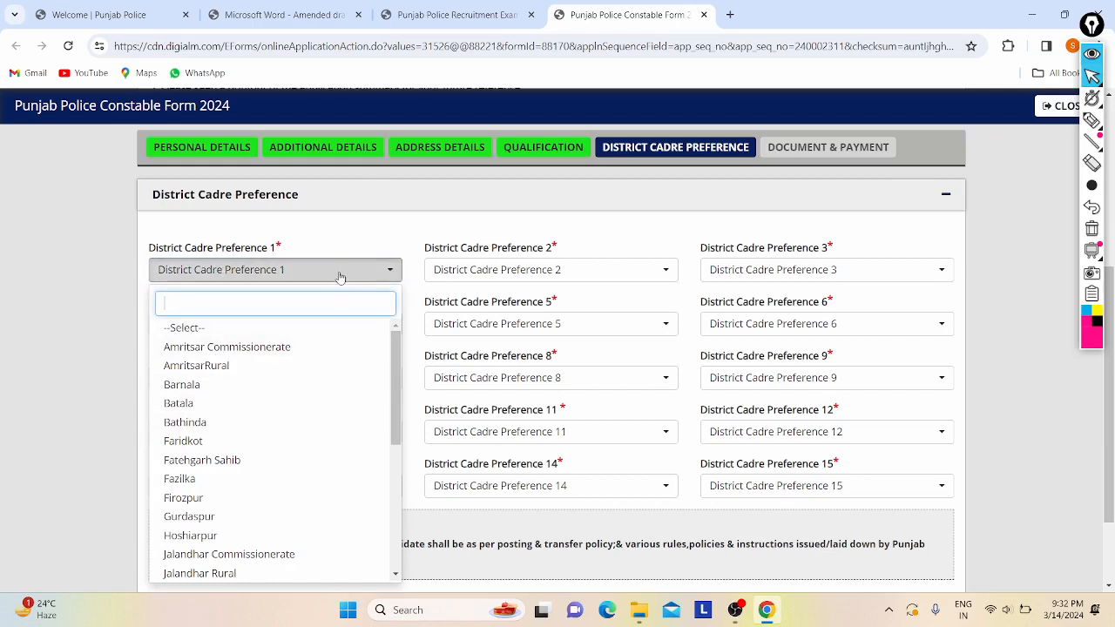
{"action": "left_click", "coordinate": [363, 242]}
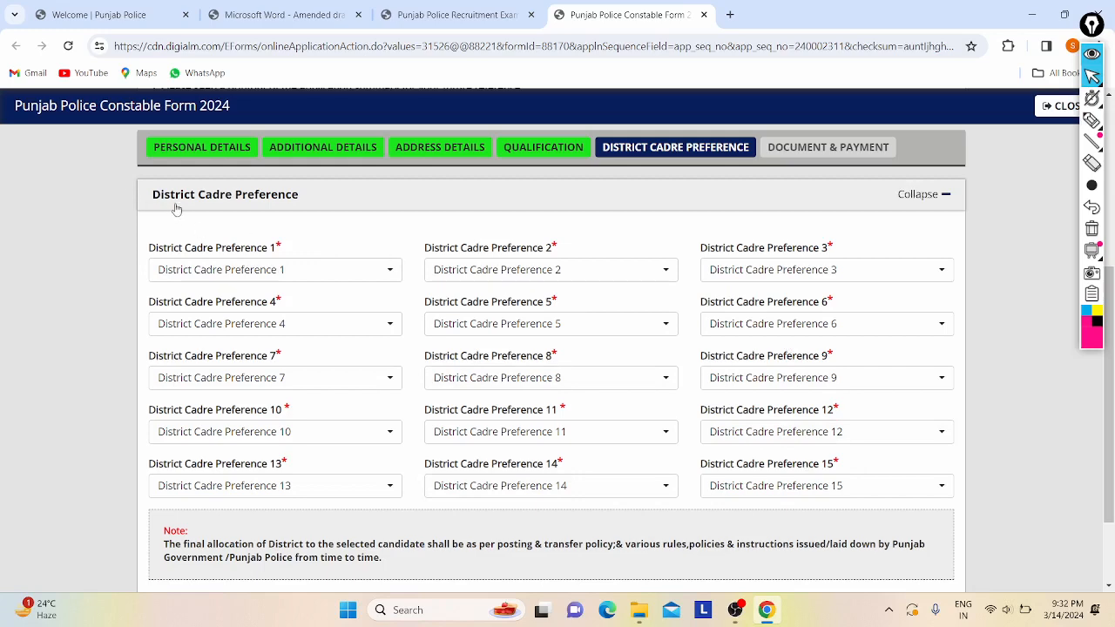
{"action": "scroll", "coordinate": [424, 232], "scroll_direction": "down", "scroll_amount": 1}
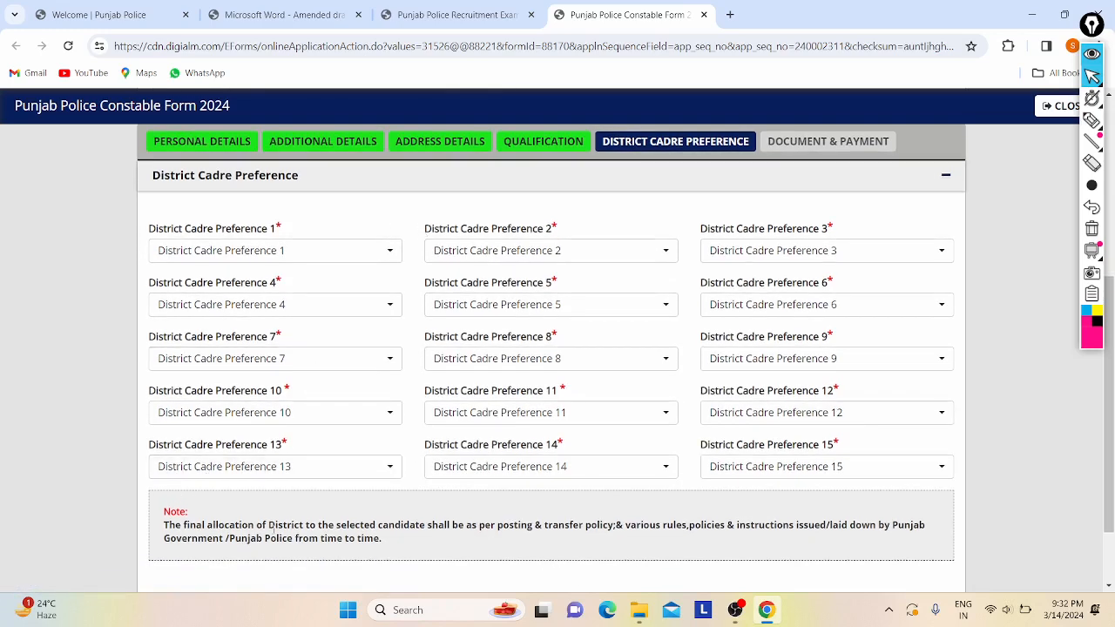
{"action": "left_click_drag", "start_coordinate": [295, 528], "coordinate": [491, 528]}
{"action": "left_click", "coordinate": [505, 530]}
{"action": "left_click_drag", "start_coordinate": [641, 527], "coordinate": [722, 527]}
{"action": "left_click", "coordinate": [721, 526]}
{"action": "scroll", "coordinate": [720, 526], "scroll_direction": "down", "scroll_amount": 1}
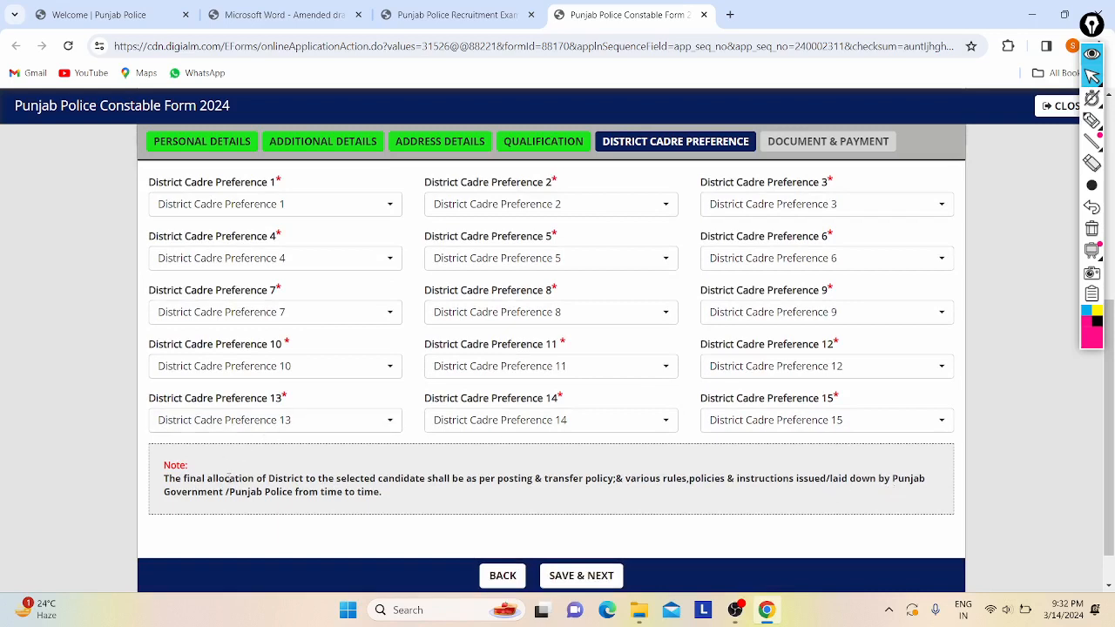
{"action": "left_click_drag", "start_coordinate": [231, 504], "coordinate": [427, 498]}
{"action": "left_click", "coordinate": [427, 498]}
{"action": "left_click", "coordinate": [334, 205]}
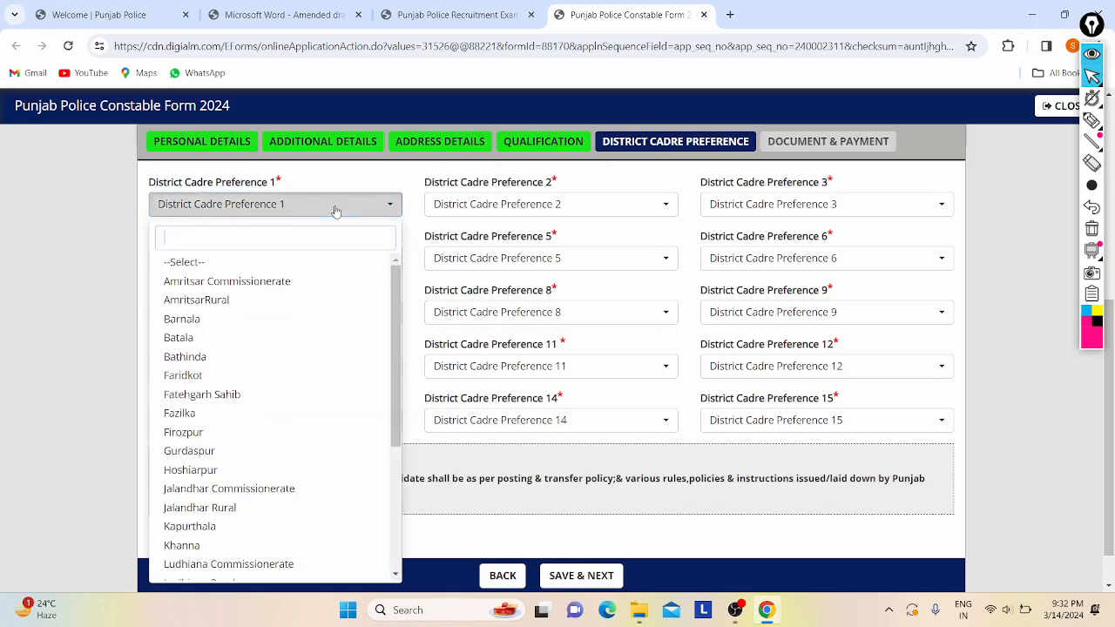
{"action": "scroll", "coordinate": [262, 334], "scroll_direction": "down", "scroll_amount": 3}
{"action": "scroll", "coordinate": [263, 333], "scroll_direction": "down", "scroll_amount": 1}
{"action": "scroll", "coordinate": [359, 393], "scroll_direction": "up", "scroll_amount": 7}
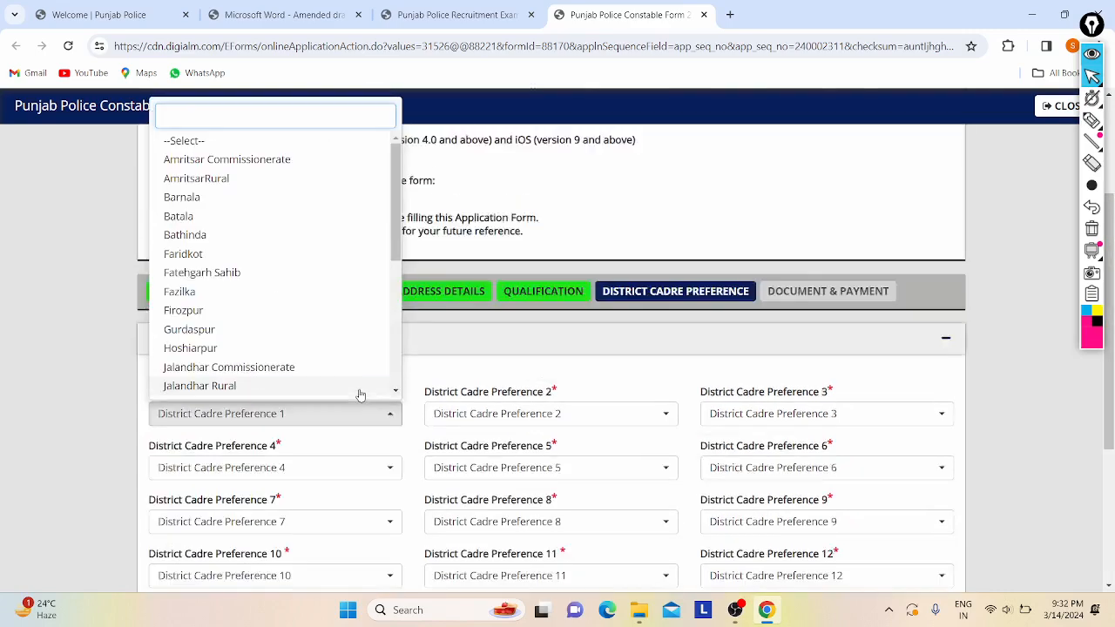
{"action": "scroll", "coordinate": [274, 266], "scroll_direction": "up", "scroll_amount": 2}
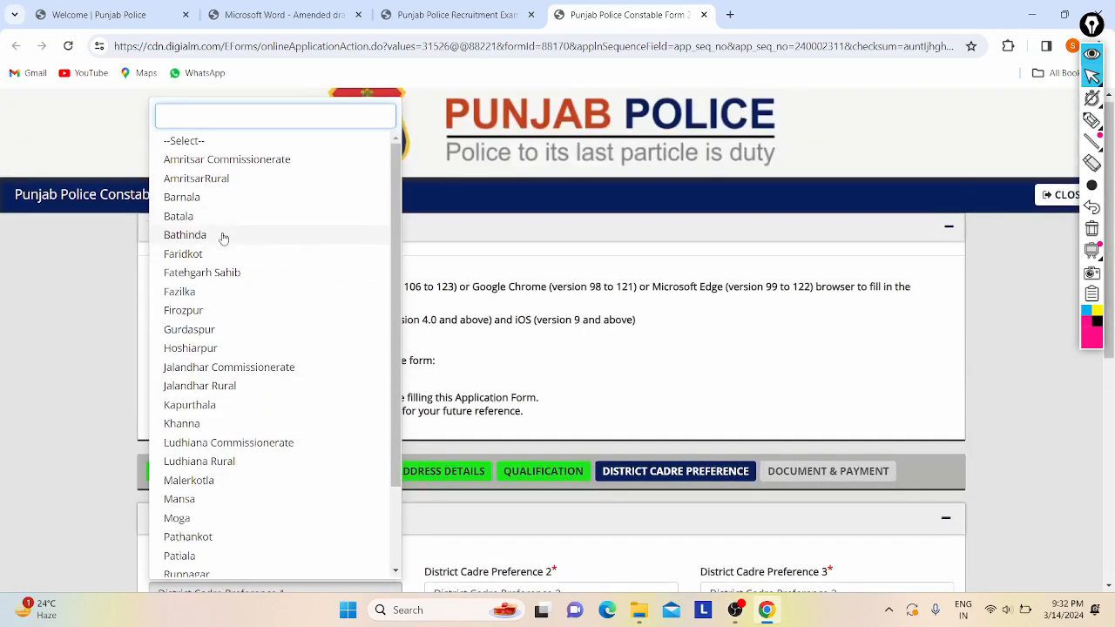
{"action": "left_click", "coordinate": [103, 307]}
{"action": "scroll", "coordinate": [112, 296], "scroll_direction": "down", "scroll_amount": 2}
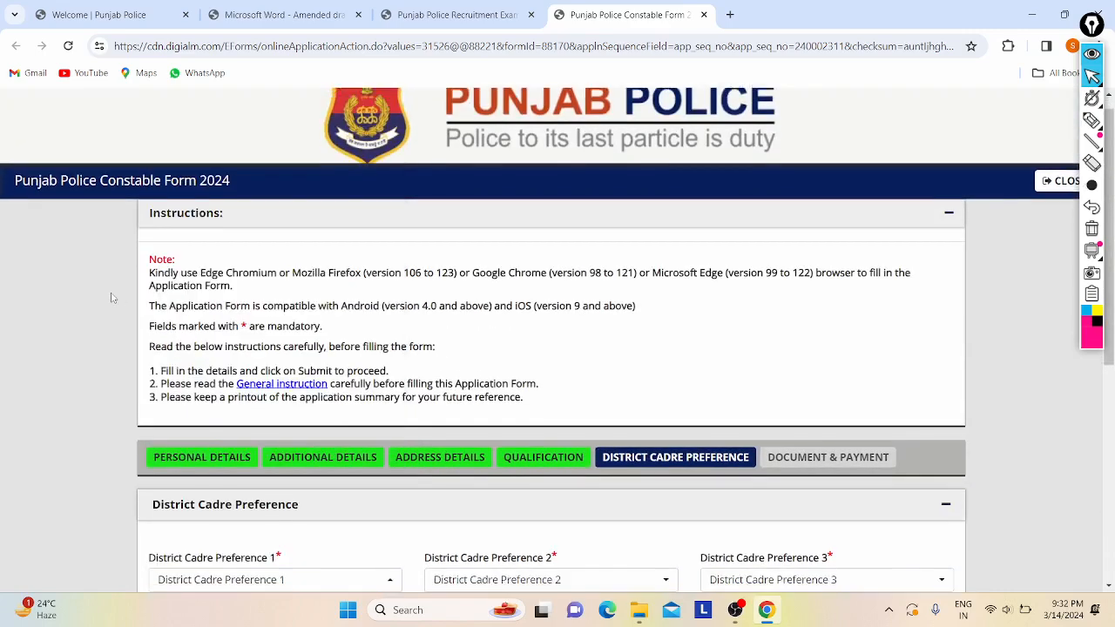
{"action": "scroll", "coordinate": [112, 298], "scroll_direction": "down", "scroll_amount": 1}
{"action": "scroll", "coordinate": [112, 298], "scroll_direction": "down", "scroll_amount": 2}
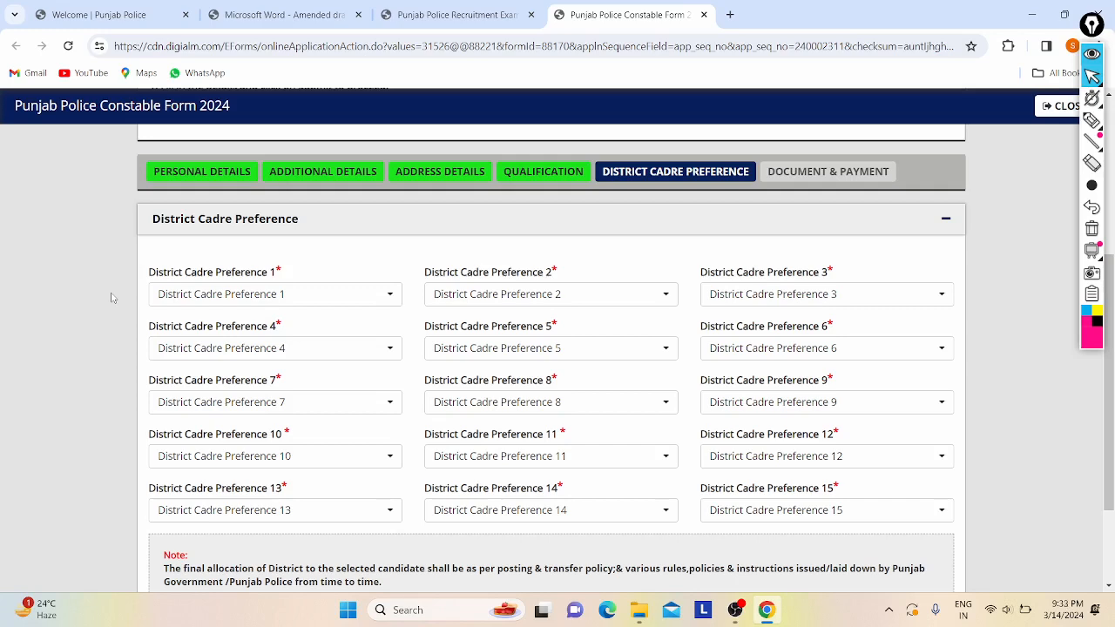
{"action": "scroll", "coordinate": [112, 298], "scroll_direction": "down", "scroll_amount": 1}
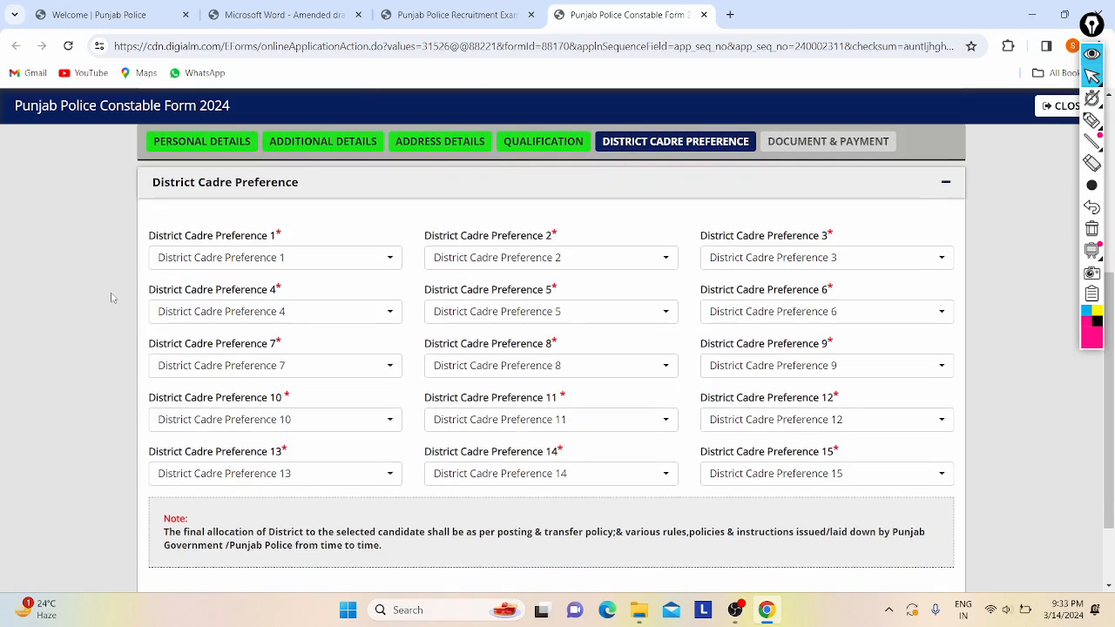
- Set district preferences 1–5 to Amritsar Commissionerate, AmritsarRural, Barnala, Batala and Bathinda
{"action": "left_click", "coordinate": [186, 257]}
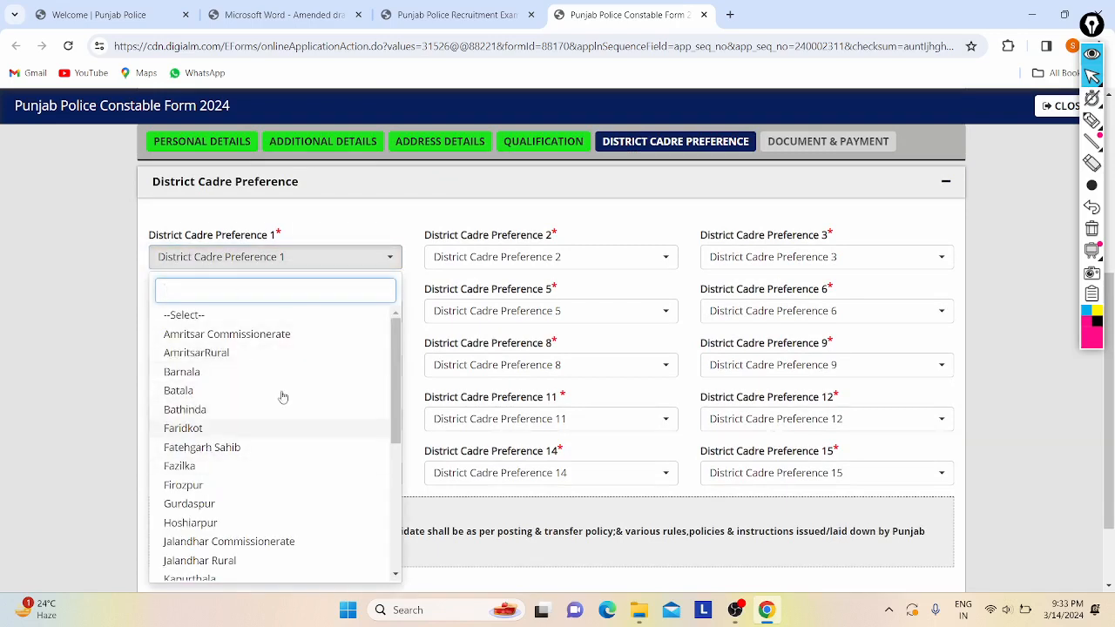
{"action": "scroll", "coordinate": [210, 460], "scroll_direction": "down", "scroll_amount": 1}
{"action": "scroll", "coordinate": [210, 460], "scroll_direction": "down", "scroll_amount": 1}
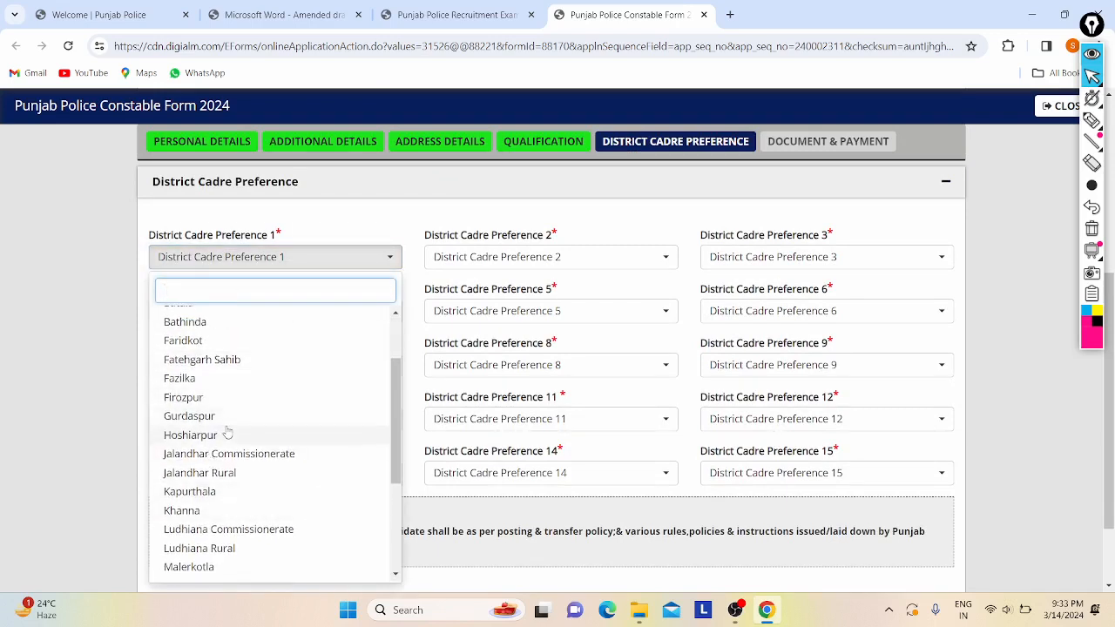
{"action": "scroll", "coordinate": [228, 433], "scroll_direction": "up", "scroll_amount": 2}
{"action": "left_click", "coordinate": [220, 336]}
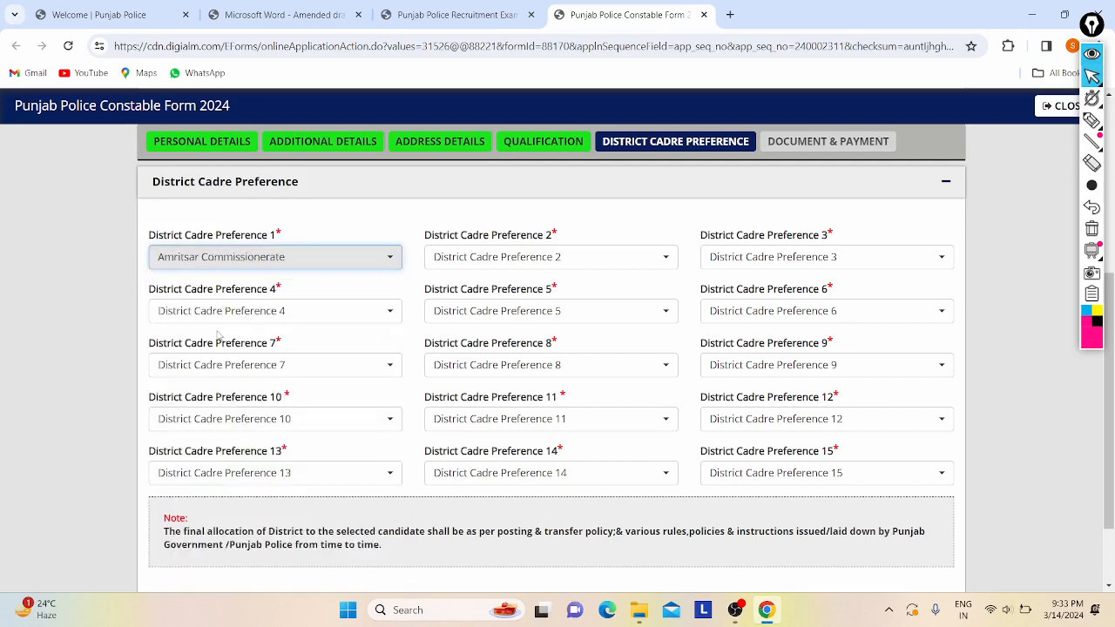
{"action": "left_click", "coordinate": [508, 261]}
{"action": "left_click", "coordinate": [477, 356]}
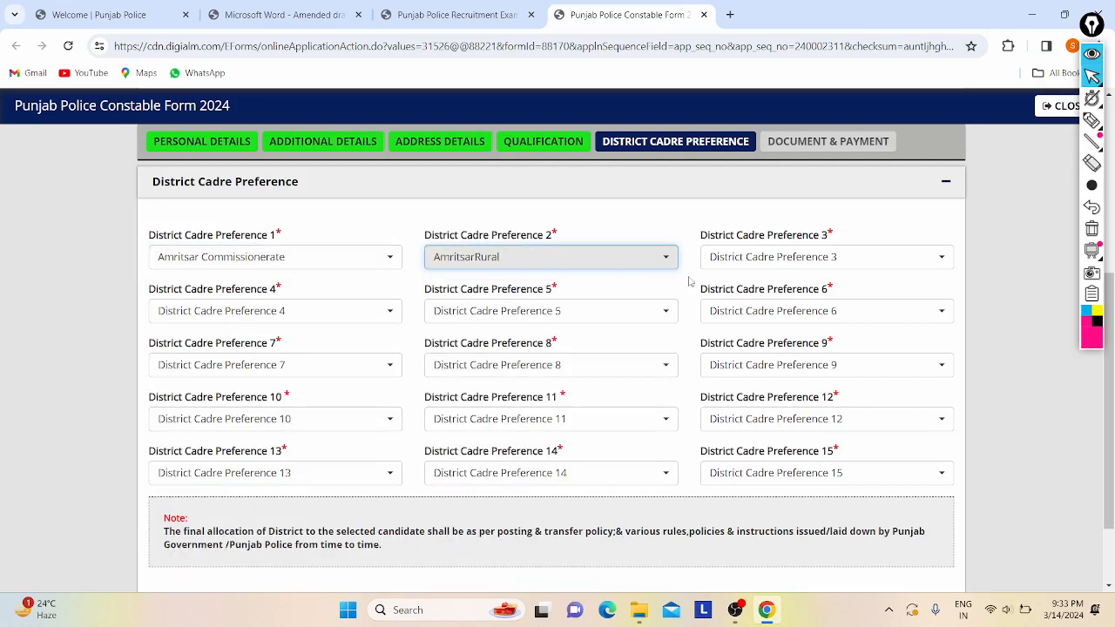
{"action": "left_click", "coordinate": [719, 263]}
{"action": "left_click", "coordinate": [729, 375]}
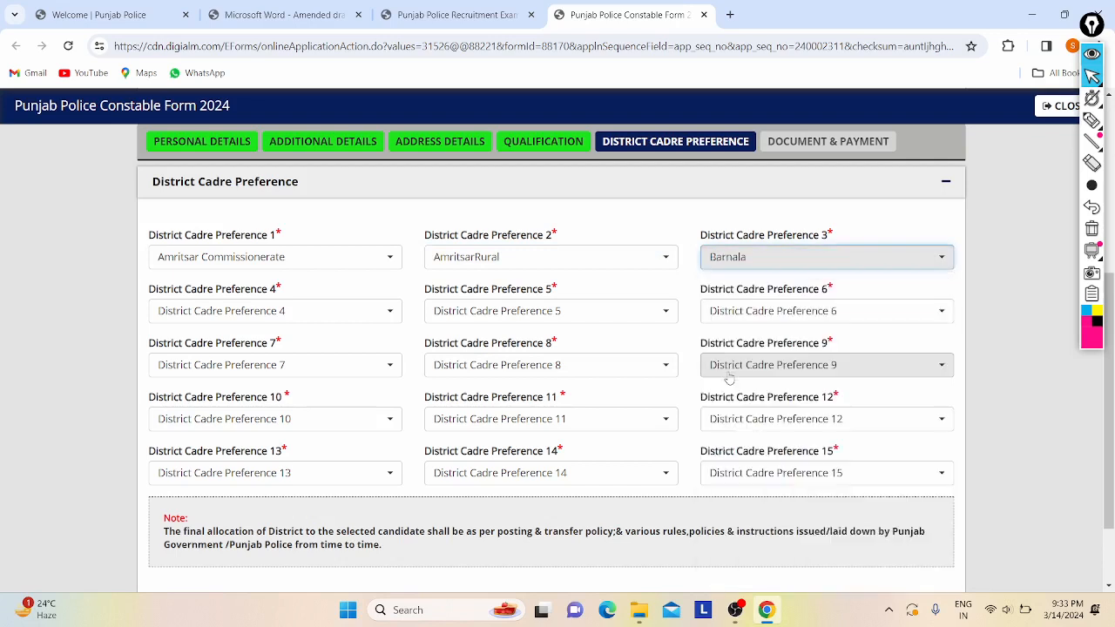
{"action": "left_click", "coordinate": [175, 313]}
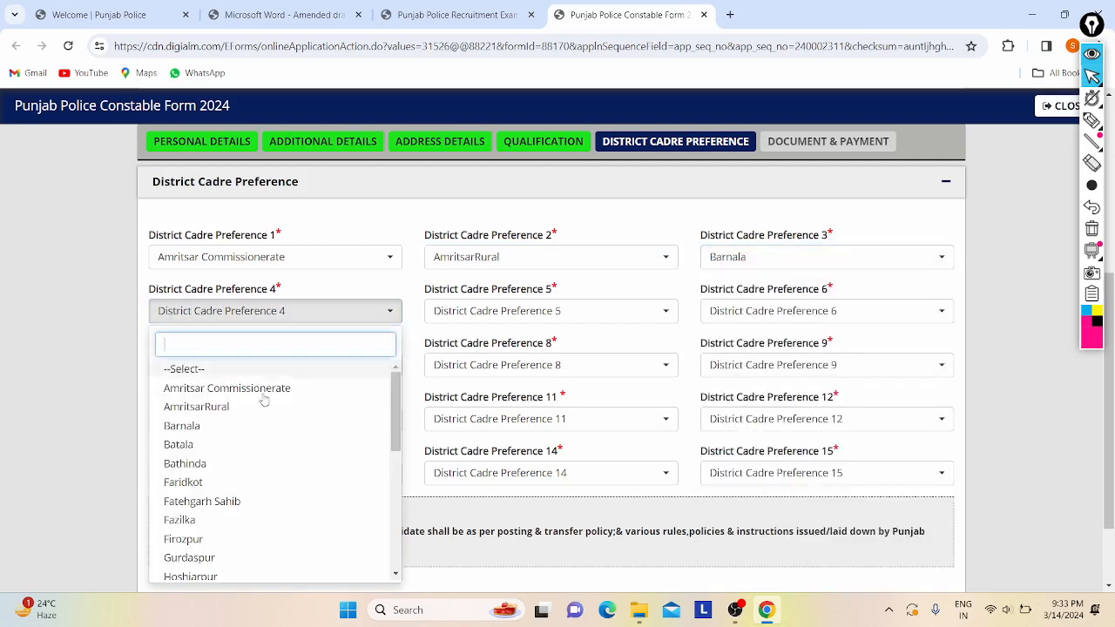
{"action": "left_click", "coordinate": [175, 444]}
{"action": "left_click", "coordinate": [478, 318]}
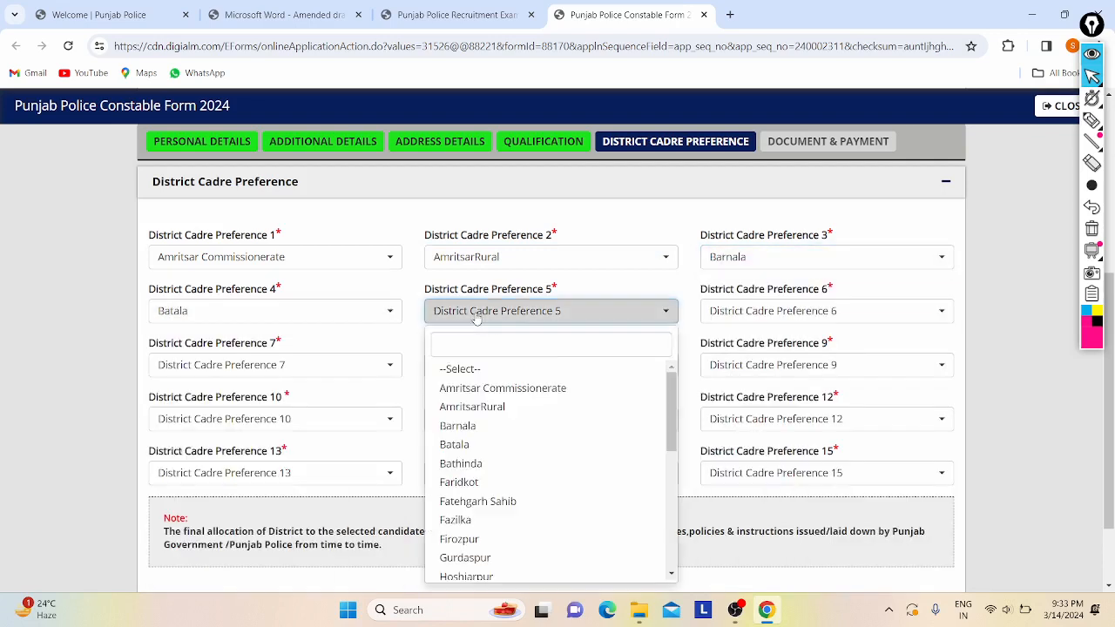
{"action": "left_click", "coordinate": [461, 464]}
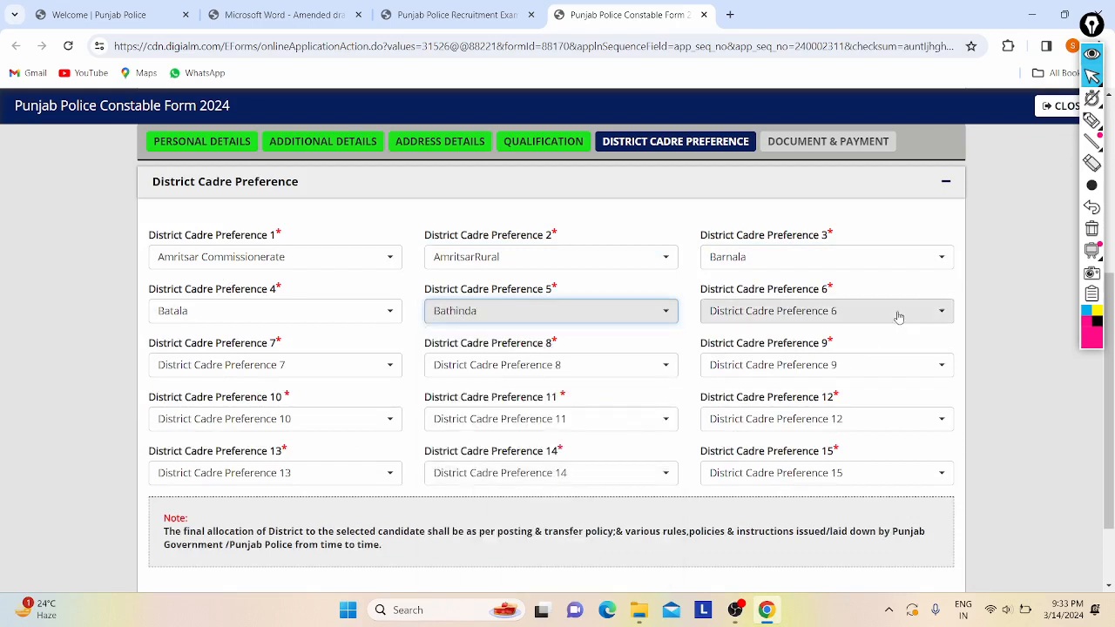
- Set district preferences 6–10 to Faridkot, Fatehgarh Sahib, Fazilka, Firozpur and Gurdaspur
{"action": "left_click", "coordinate": [855, 317]}
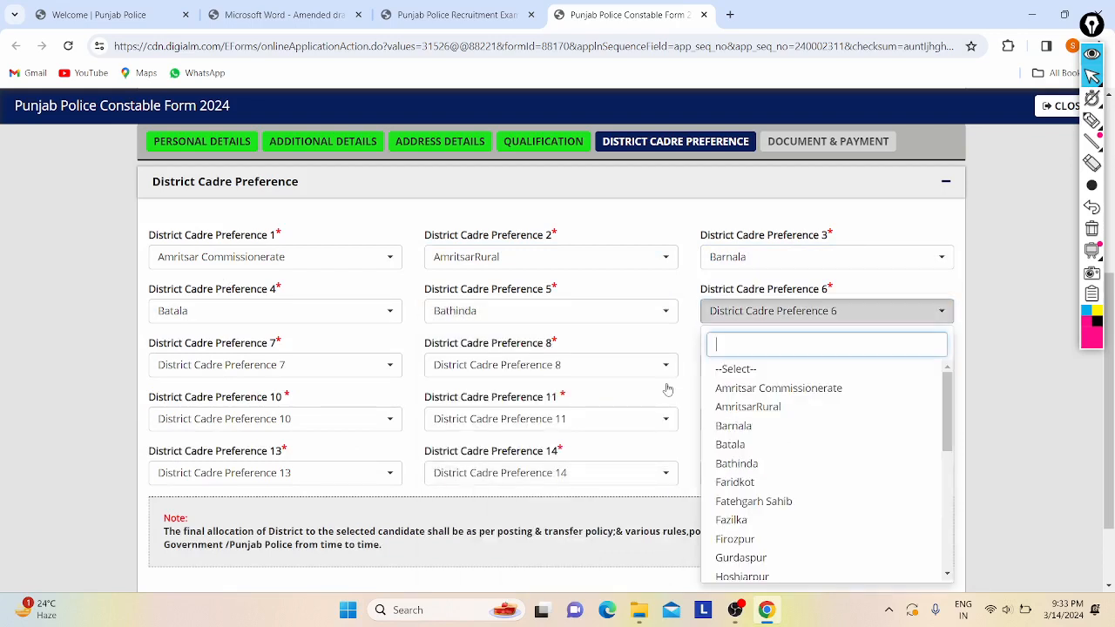
{"action": "left_click", "coordinate": [722, 484]}
{"action": "left_click", "coordinate": [183, 372]}
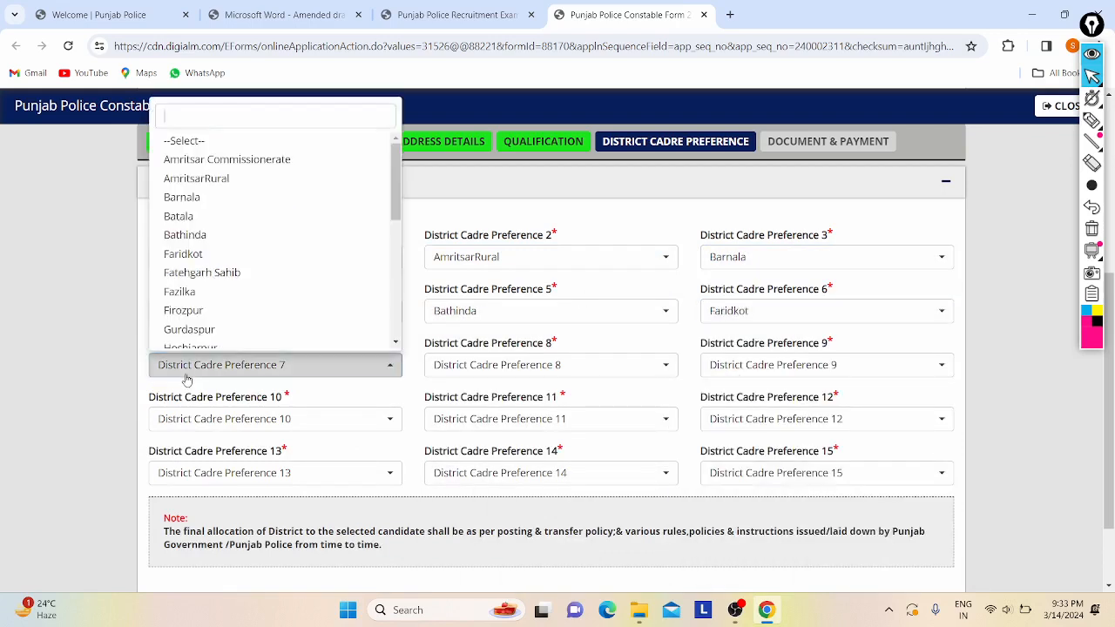
{"action": "left_click", "coordinate": [224, 273]}
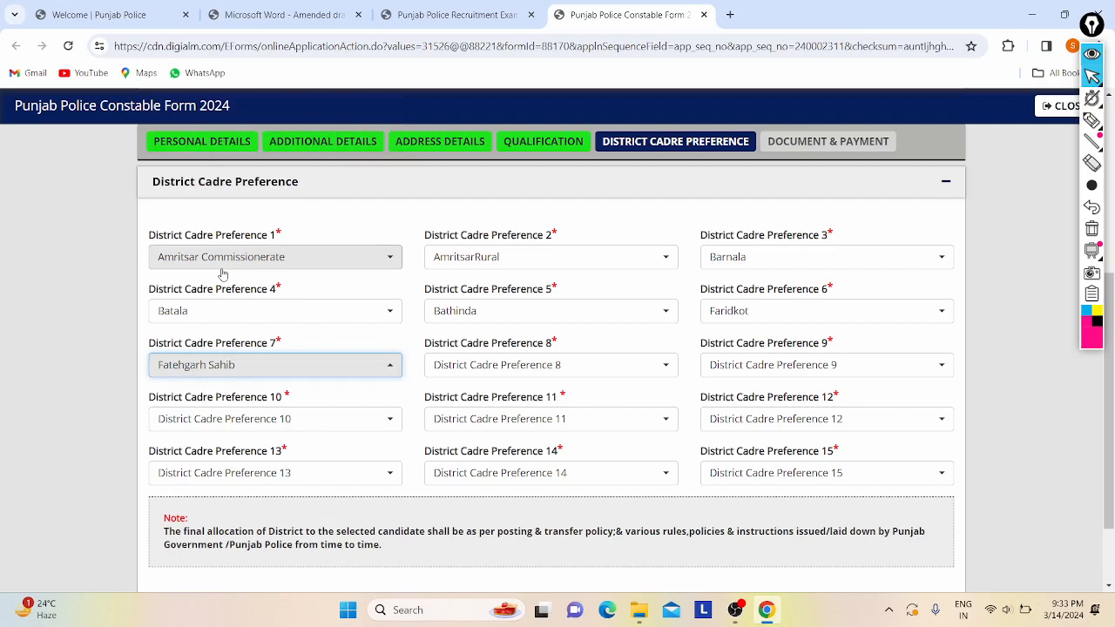
{"action": "left_click", "coordinate": [475, 371]}
{"action": "scroll", "coordinate": [505, 272], "scroll_direction": "down", "scroll_amount": 2}
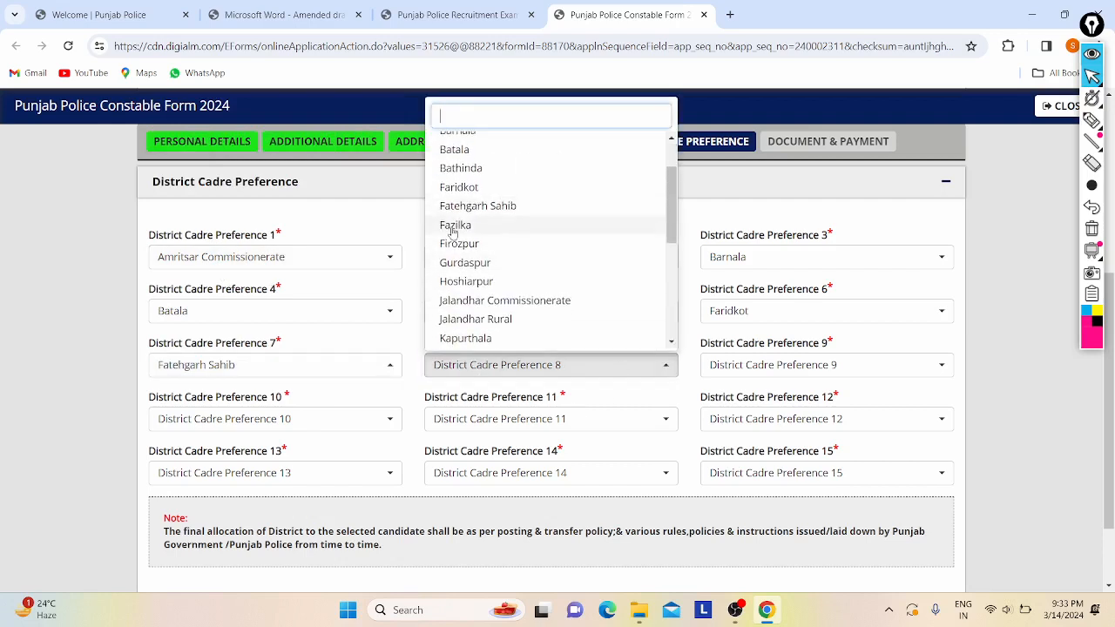
{"action": "left_click", "coordinate": [453, 227]}
{"action": "left_click", "coordinate": [728, 365]}
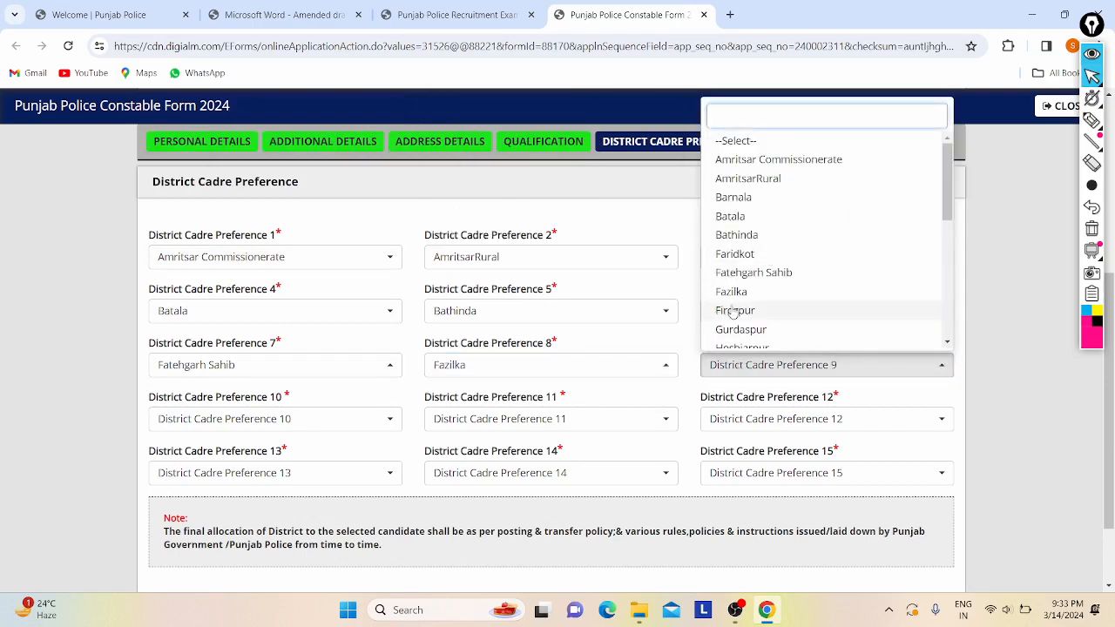
{"action": "left_click", "coordinate": [735, 311]}
{"action": "left_click", "coordinate": [322, 421]}
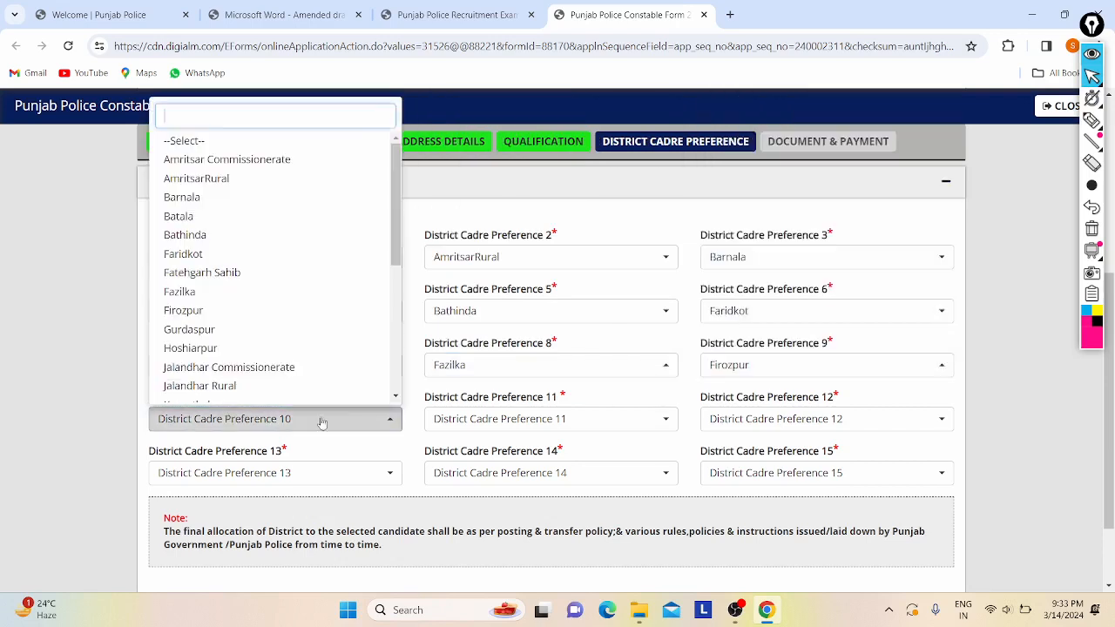
{"action": "left_click", "coordinate": [181, 330]}
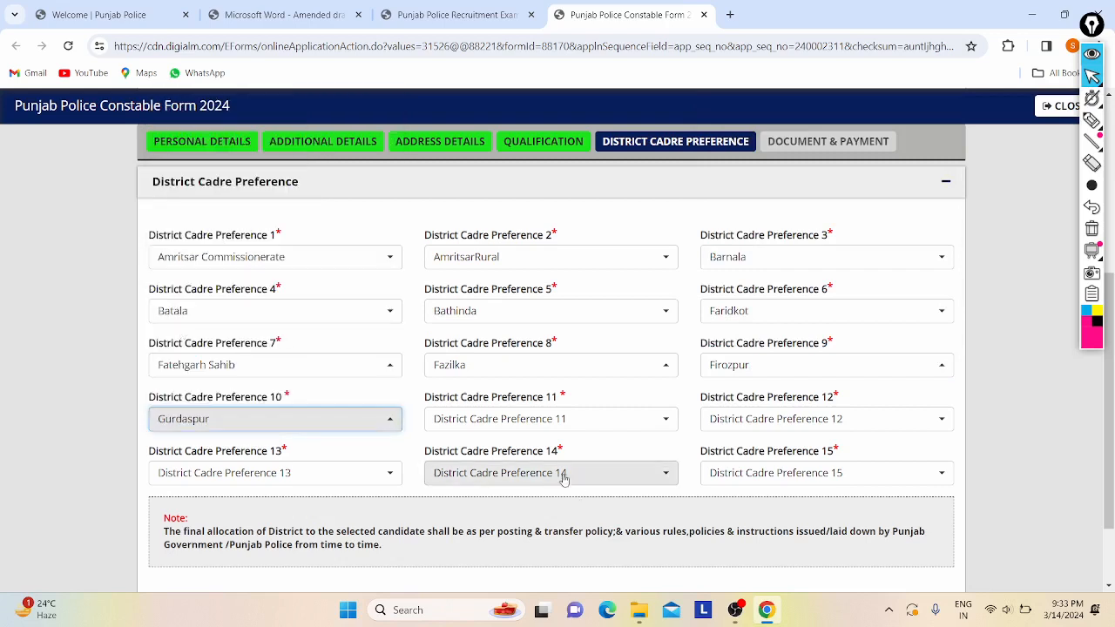
- Set district preferences 11–13 to Mansa, Moga and Rupnagar
{"action": "left_click", "coordinate": [521, 421]}
{"action": "scroll", "coordinate": [514, 352], "scroll_direction": "down", "scroll_amount": 1}
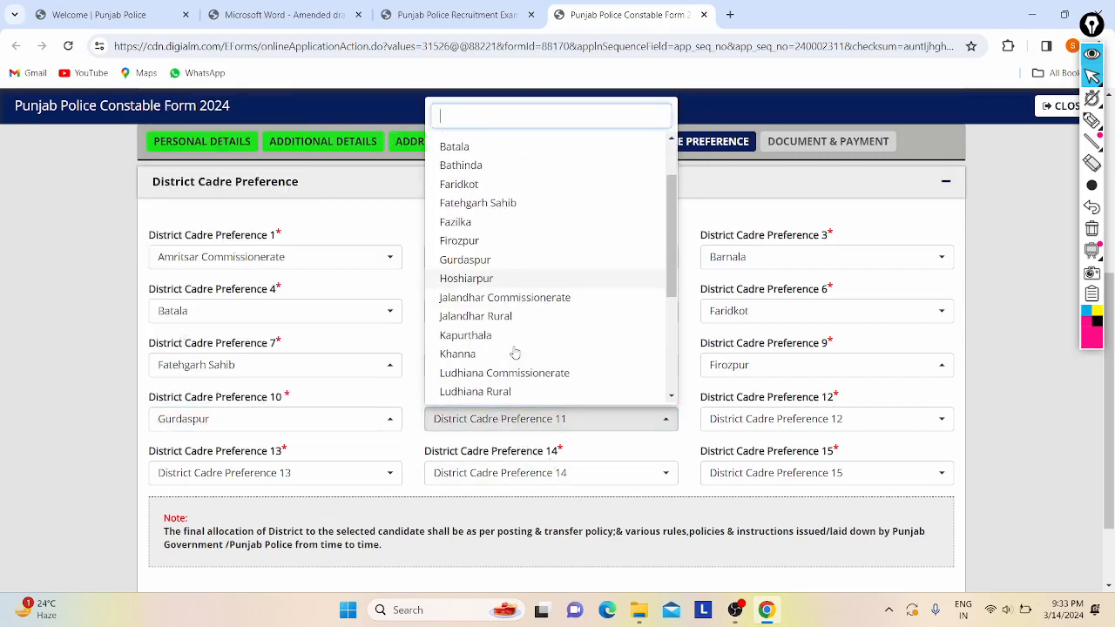
{"action": "scroll", "coordinate": [488, 292], "scroll_direction": "down", "scroll_amount": 3}
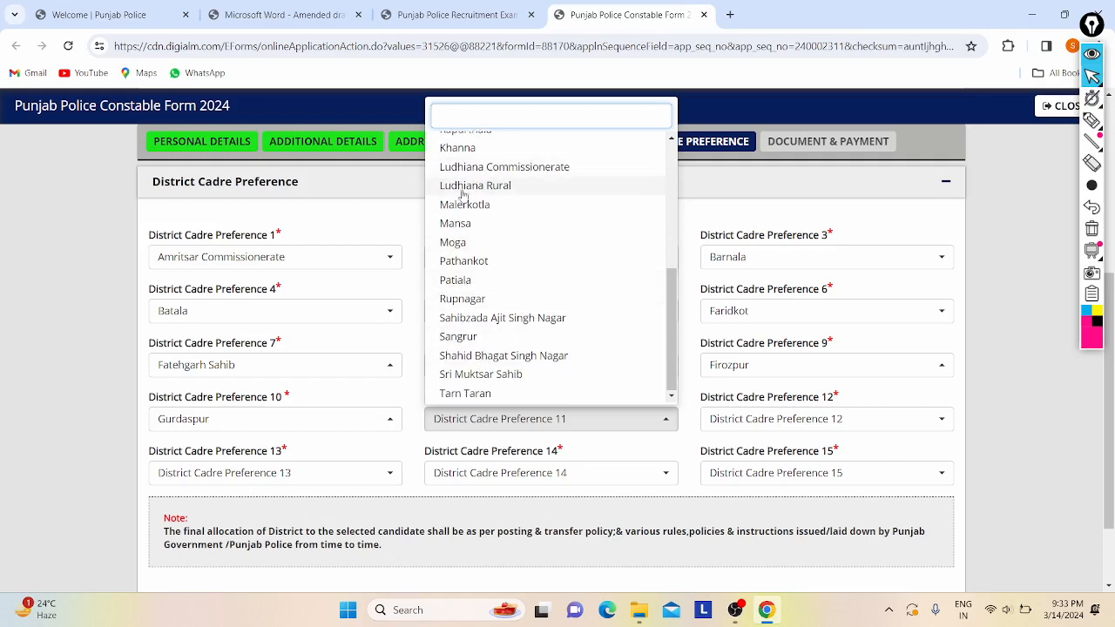
{"action": "left_click", "coordinate": [456, 223]}
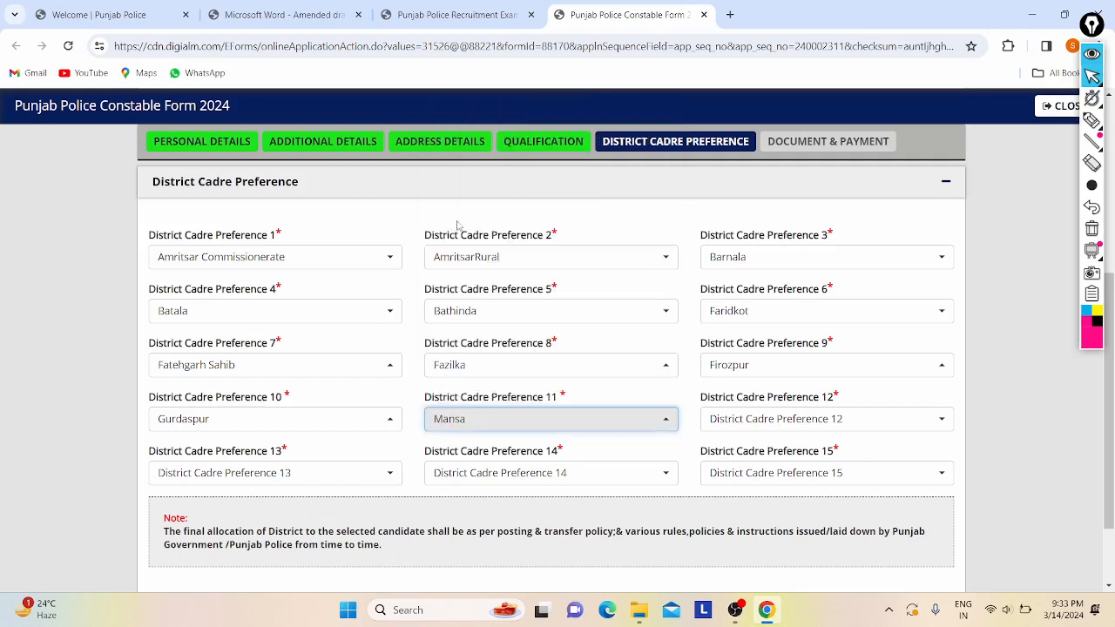
{"action": "left_click", "coordinate": [723, 419]}
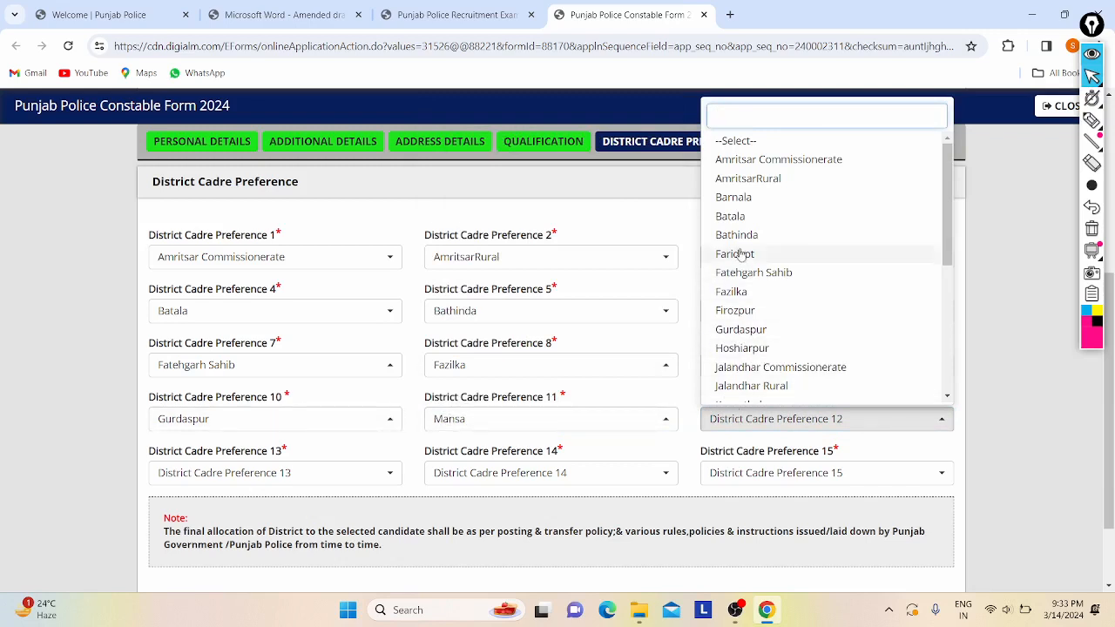
{"action": "scroll", "coordinate": [744, 348], "scroll_direction": "down", "scroll_amount": 3}
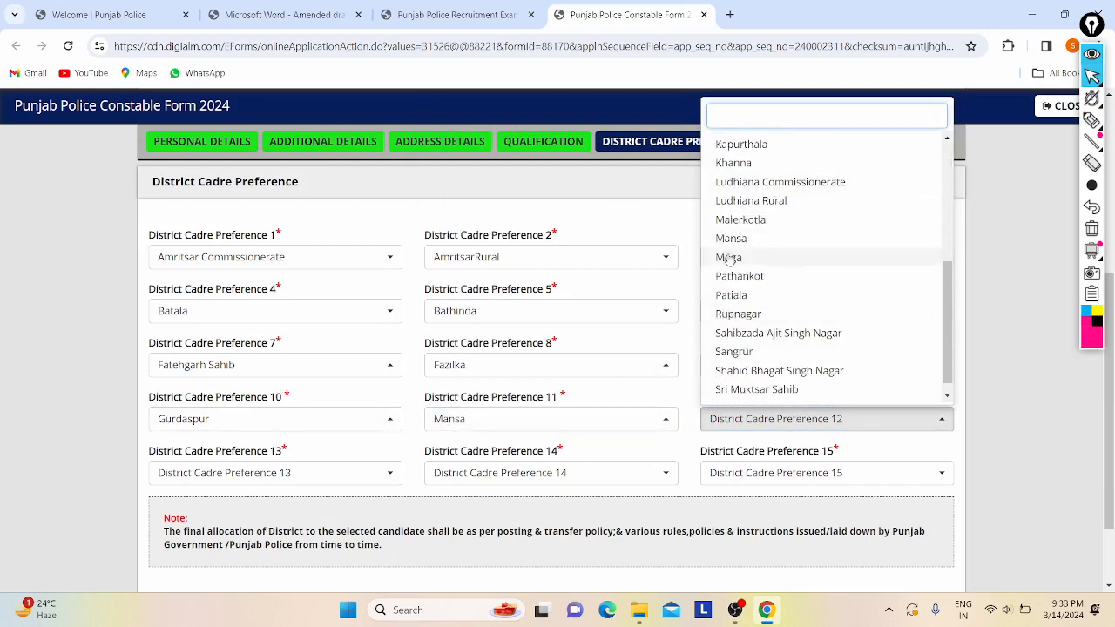
{"action": "left_click", "coordinate": [729, 257]}
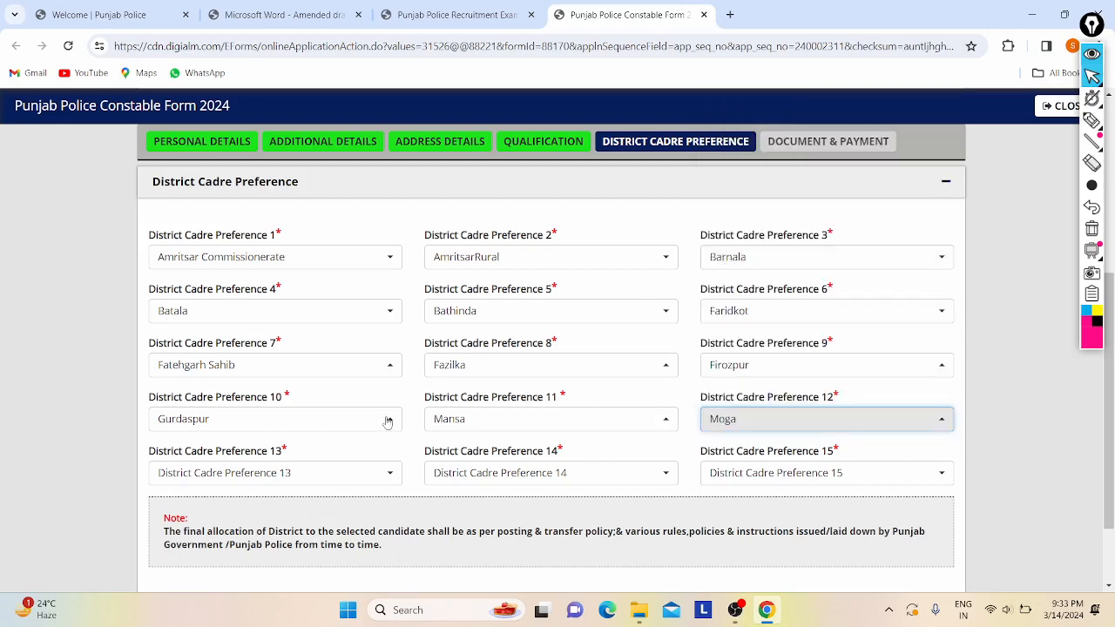
{"action": "left_click", "coordinate": [193, 477]}
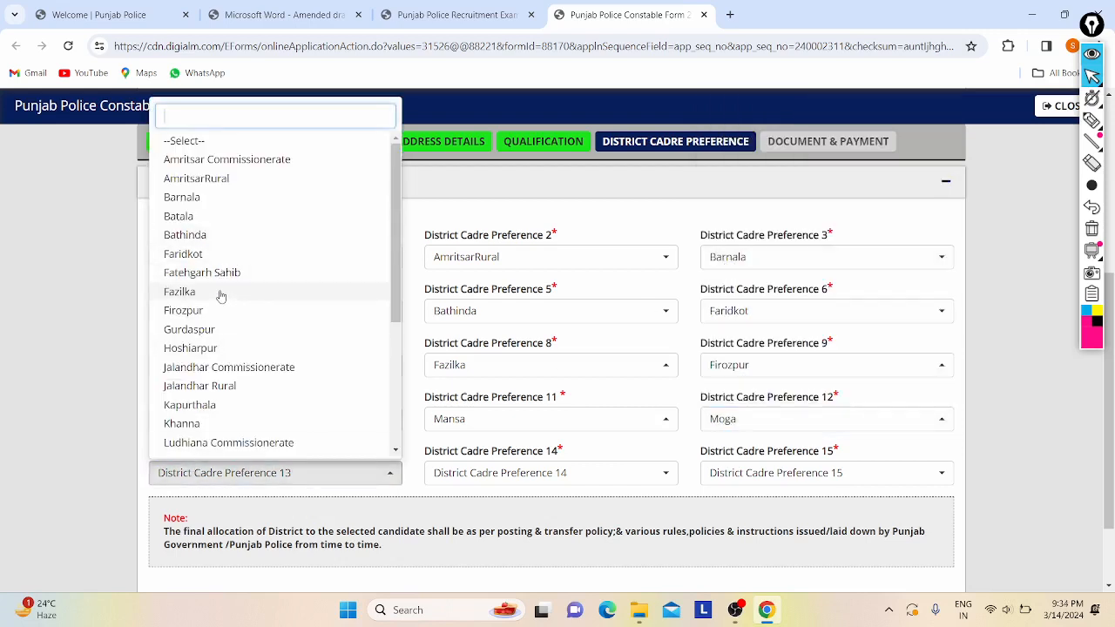
{"action": "scroll", "coordinate": [222, 296], "scroll_direction": "down", "scroll_amount": 1}
{"action": "scroll", "coordinate": [217, 354], "scroll_direction": "down", "scroll_amount": 2}
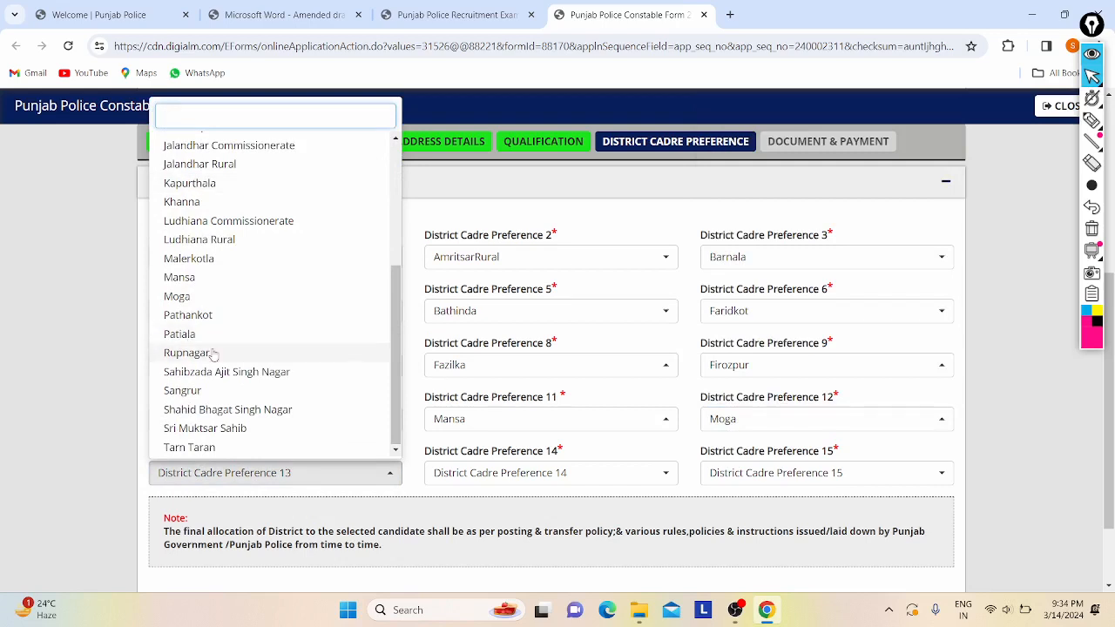
{"action": "left_click", "coordinate": [193, 354]}
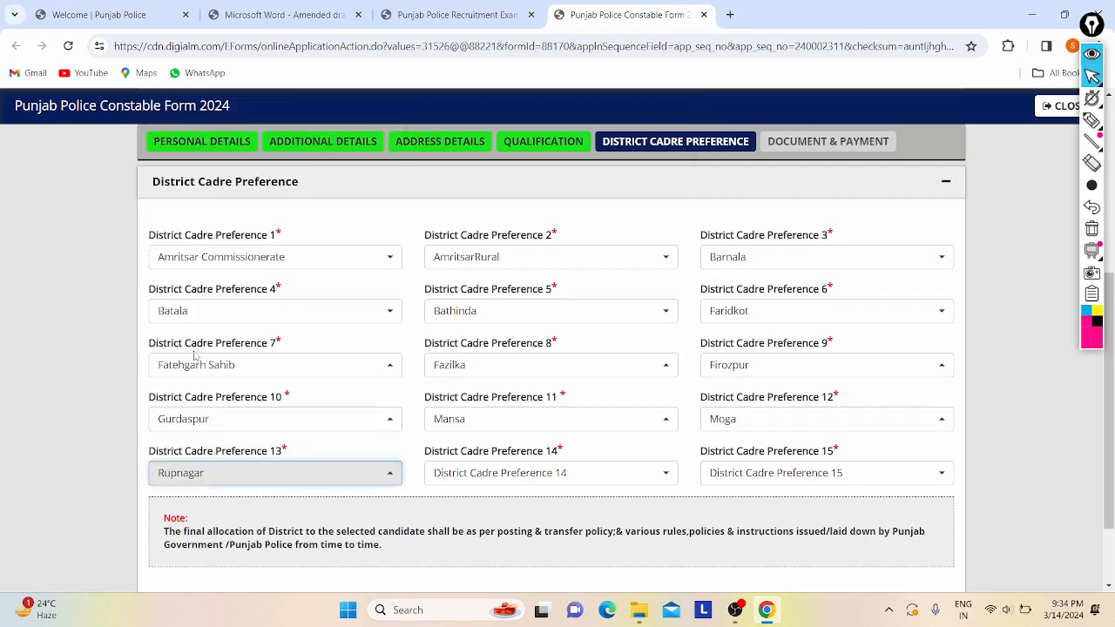
- Set preference 14 to Sangrur and preference 15 to Ludhiana Commissionerate
{"action": "left_click", "coordinate": [556, 473]}
{"action": "scroll", "coordinate": [499, 347], "scroll_direction": "down", "scroll_amount": 3}
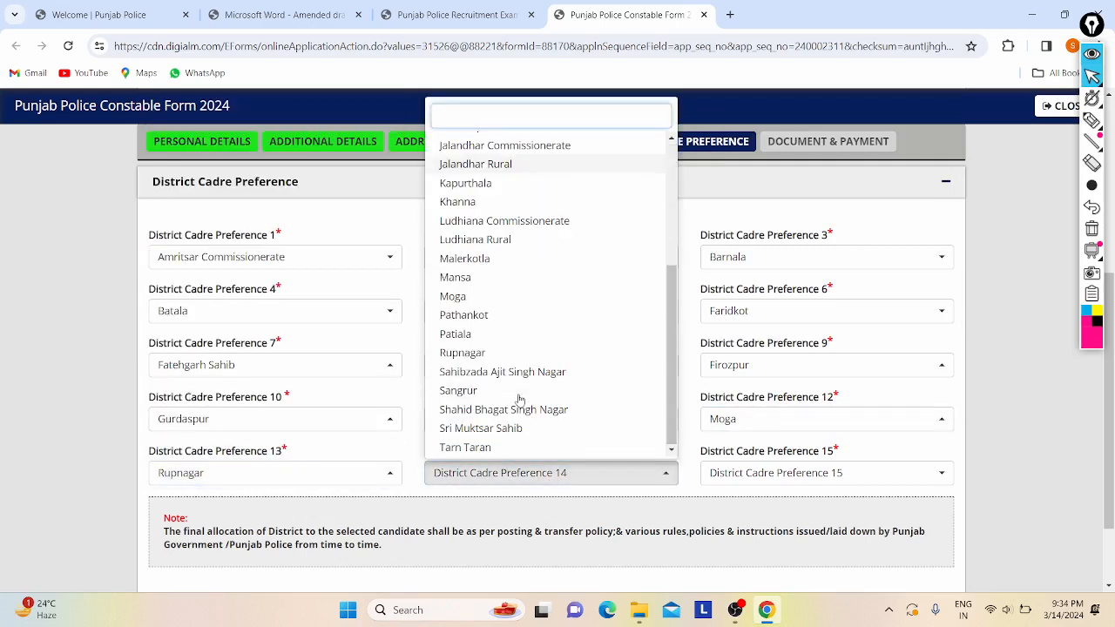
{"action": "left_click", "coordinate": [459, 391]}
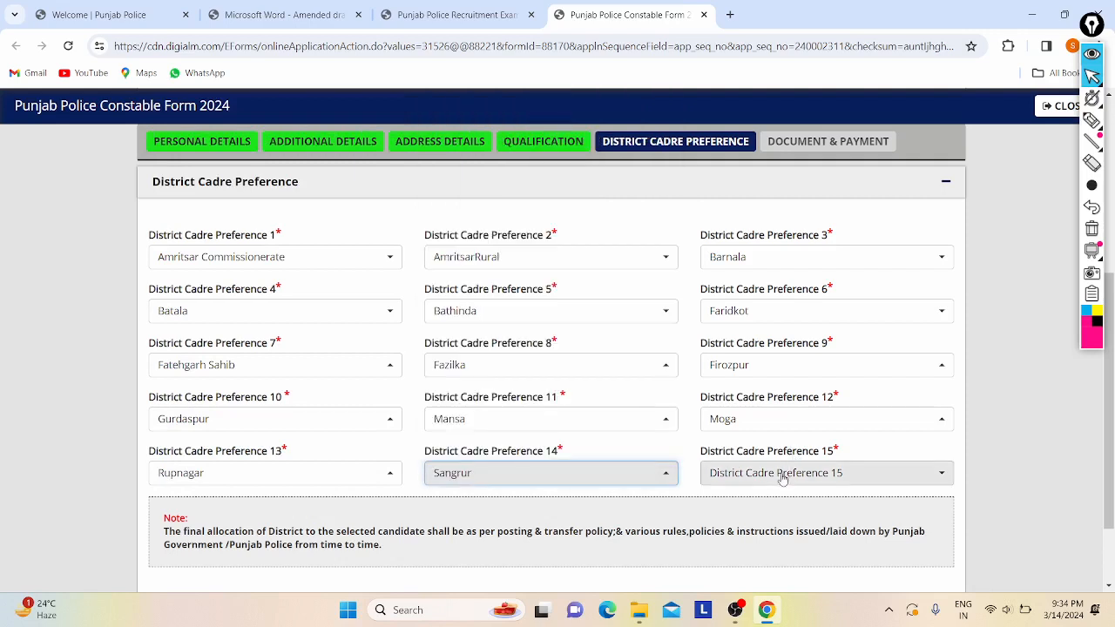
{"action": "left_click", "coordinate": [793, 470]}
{"action": "scroll", "coordinate": [758, 336], "scroll_direction": "down", "scroll_amount": 2}
{"action": "scroll", "coordinate": [745, 344], "scroll_direction": "down", "scroll_amount": 2}
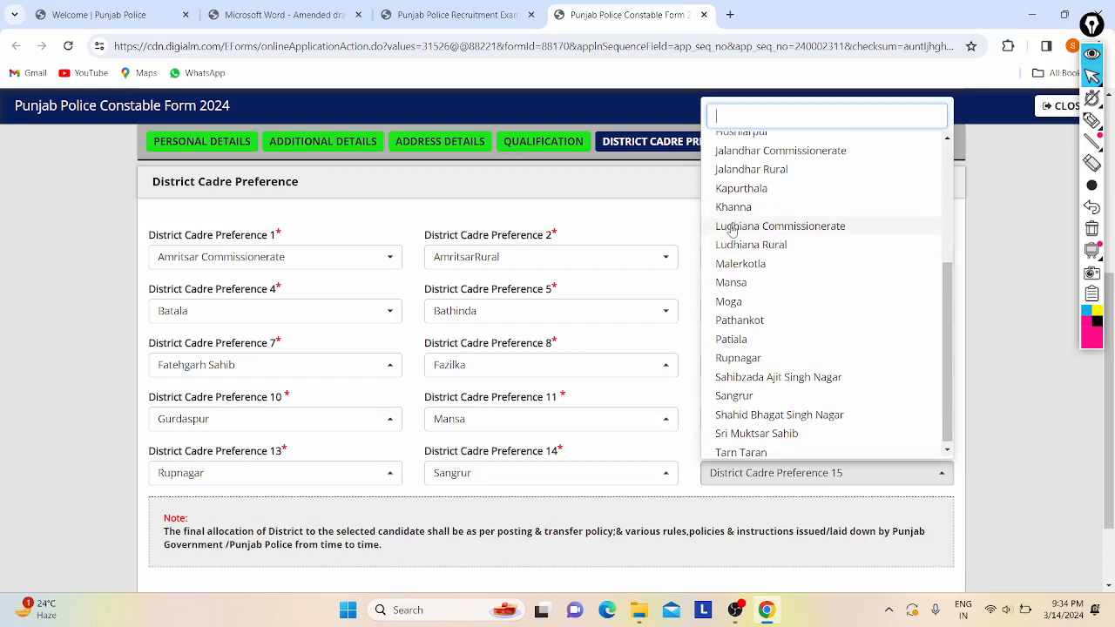
{"action": "left_click", "coordinate": [781, 229]}
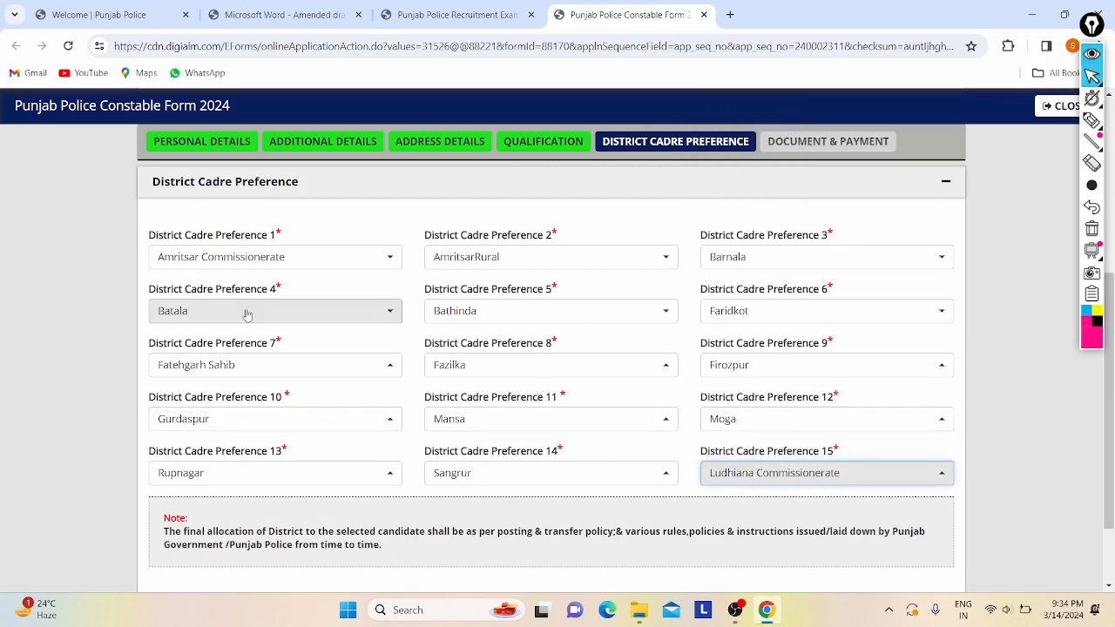
{"action": "scroll", "coordinate": [571, 346], "scroll_direction": "down", "scroll_amount": 2}
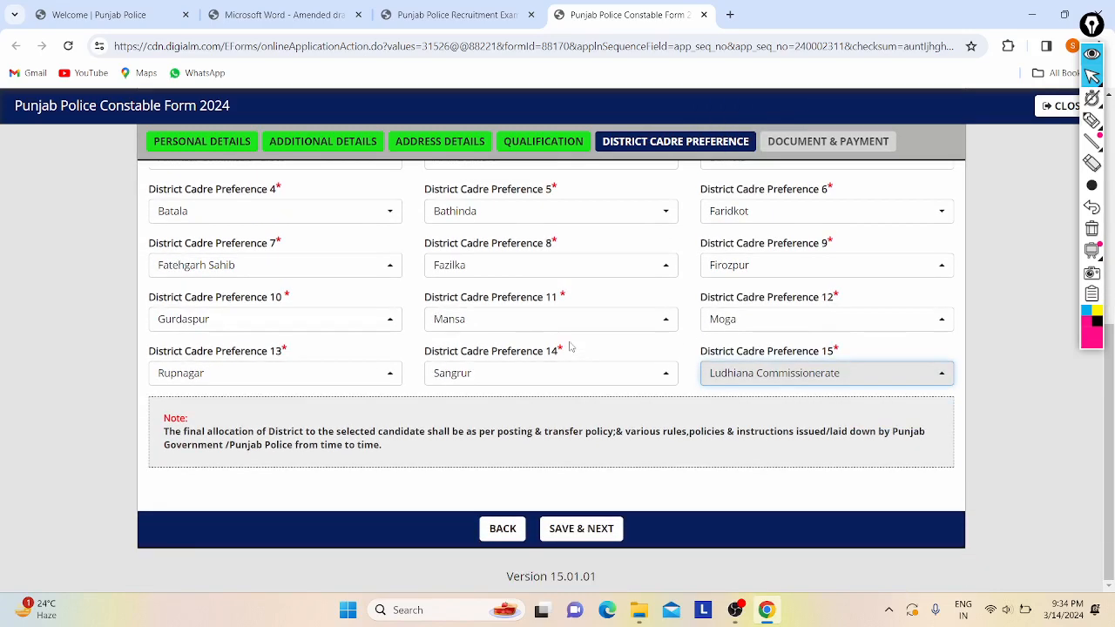
- Save the district preferences, confirm the saved alert, and review the signature and graduation upload lines
{"action": "left_click", "coordinate": [558, 535]}
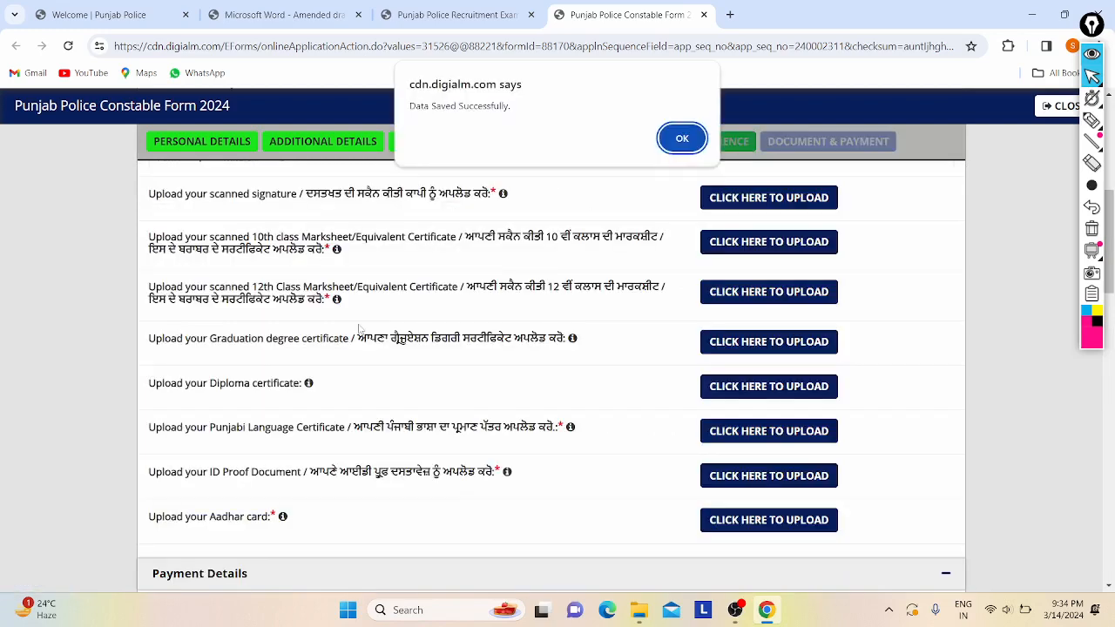
{"action": "left_click", "coordinate": [692, 141]}
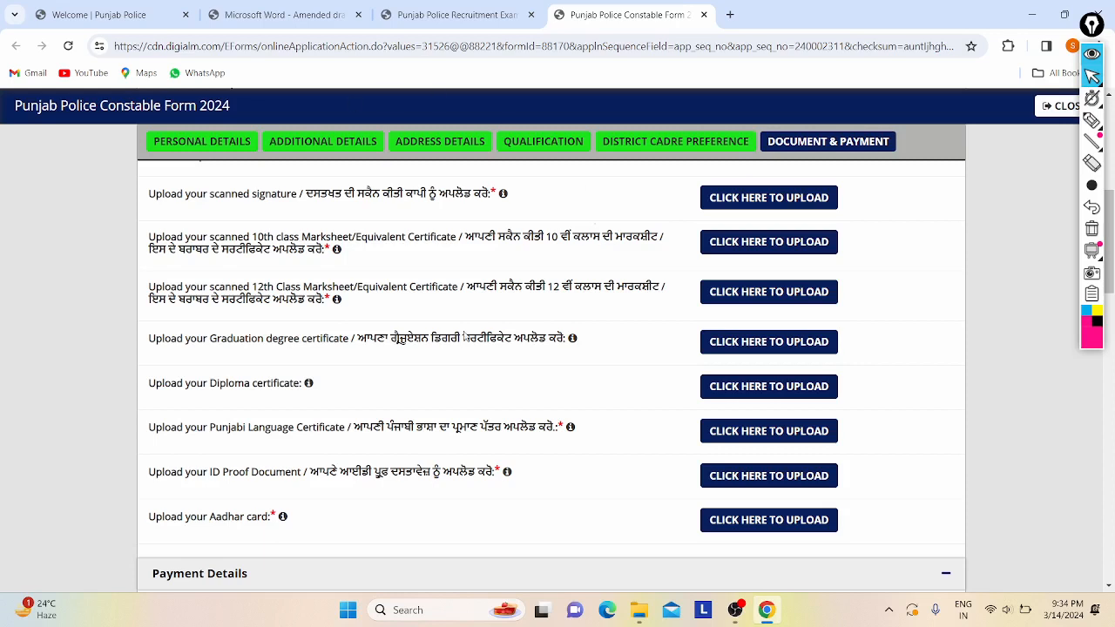
{"action": "mouse_move", "coordinate": [186, 194]}
{"action": "left_mouse_down"}
{"action": "mouse_move", "coordinate": [437, 207]}
{"action": "mouse_move", "coordinate": [204, 229]}
{"action": "mouse_move", "coordinate": [250, 237]}
{"action": "mouse_move", "coordinate": [226, 264]}
{"action": "mouse_move", "coordinate": [299, 289]}
{"action": "mouse_move", "coordinate": [254, 307]}
{"action": "left_mouse_up"}
{"action": "left_click", "coordinate": [254, 307]}
{"action": "left_click_drag", "start_coordinate": [222, 342], "coordinate": [361, 391]}
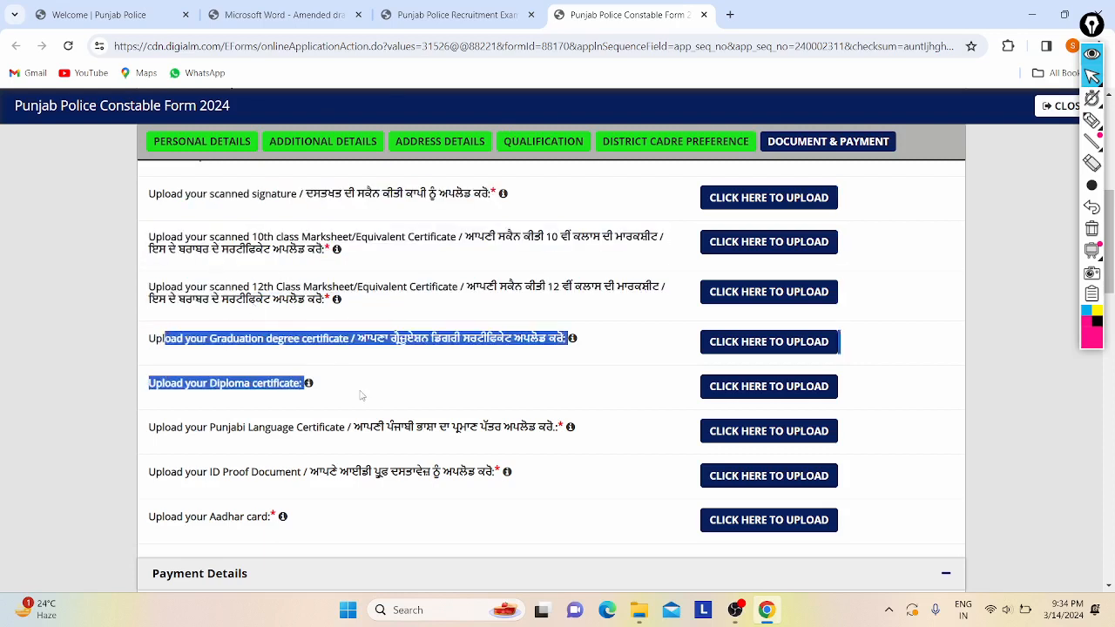
{"action": "left_click", "coordinate": [362, 395]}
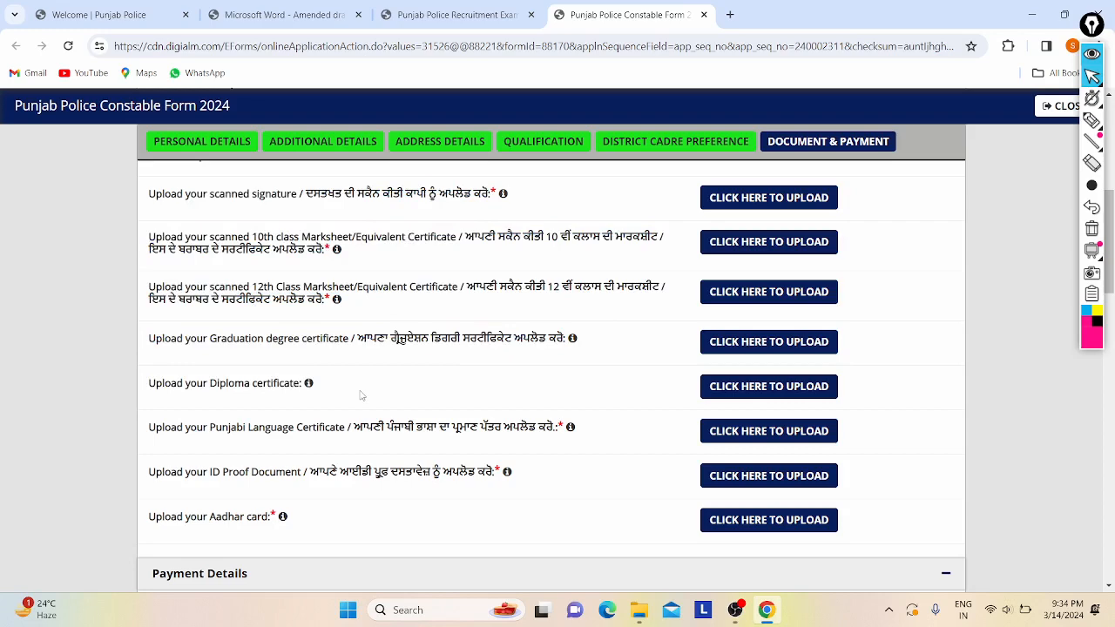
- Review the Punjabi Language, ID proof and Aadhar requirements, then start the passport-photo upload
{"action": "scroll", "coordinate": [361, 395], "scroll_direction": "down", "scroll_amount": 1}
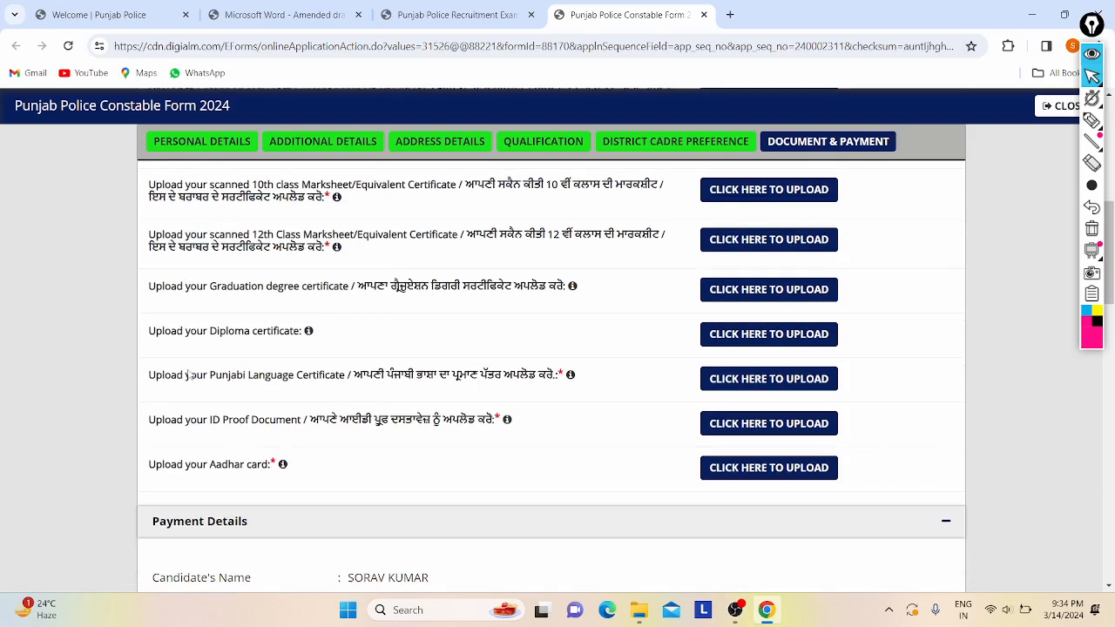
{"action": "left_click_drag", "start_coordinate": [186, 381], "coordinate": [279, 397]}
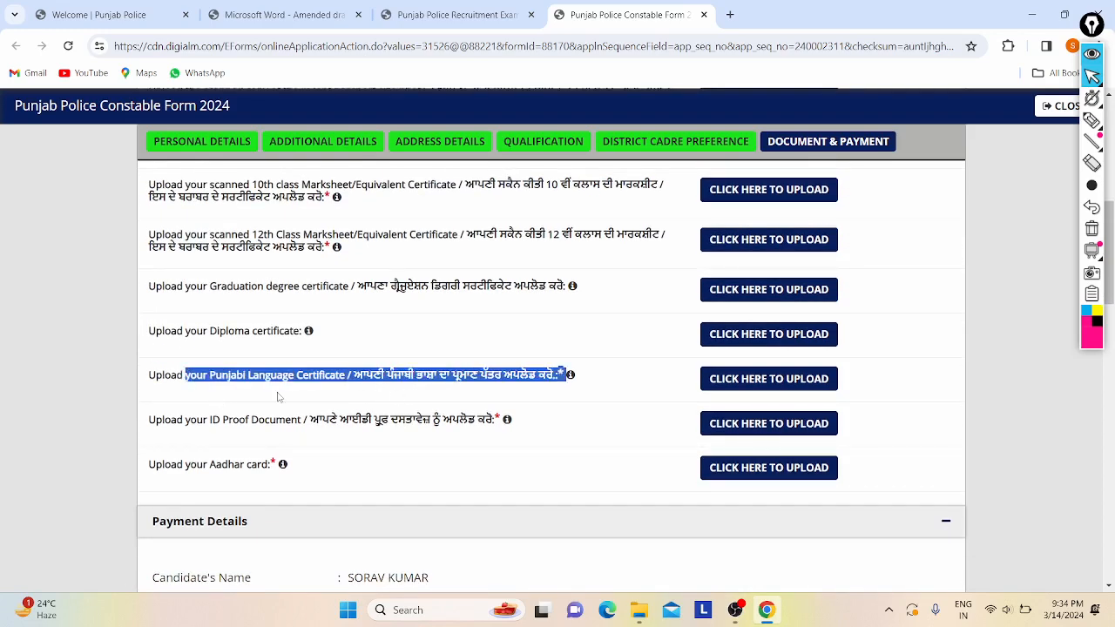
{"action": "left_click", "coordinate": [251, 392]}
{"action": "left_click_drag", "start_coordinate": [181, 427], "coordinate": [504, 426]}
{"action": "left_click", "coordinate": [501, 429]}
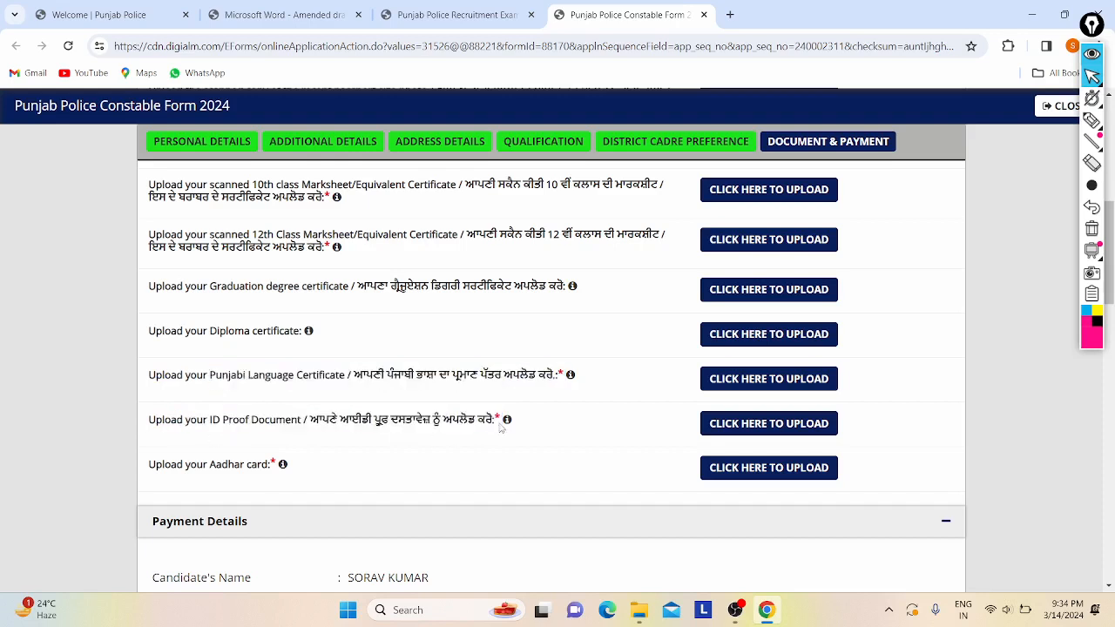
{"action": "scroll", "coordinate": [501, 429], "scroll_direction": "down", "scroll_amount": 1}
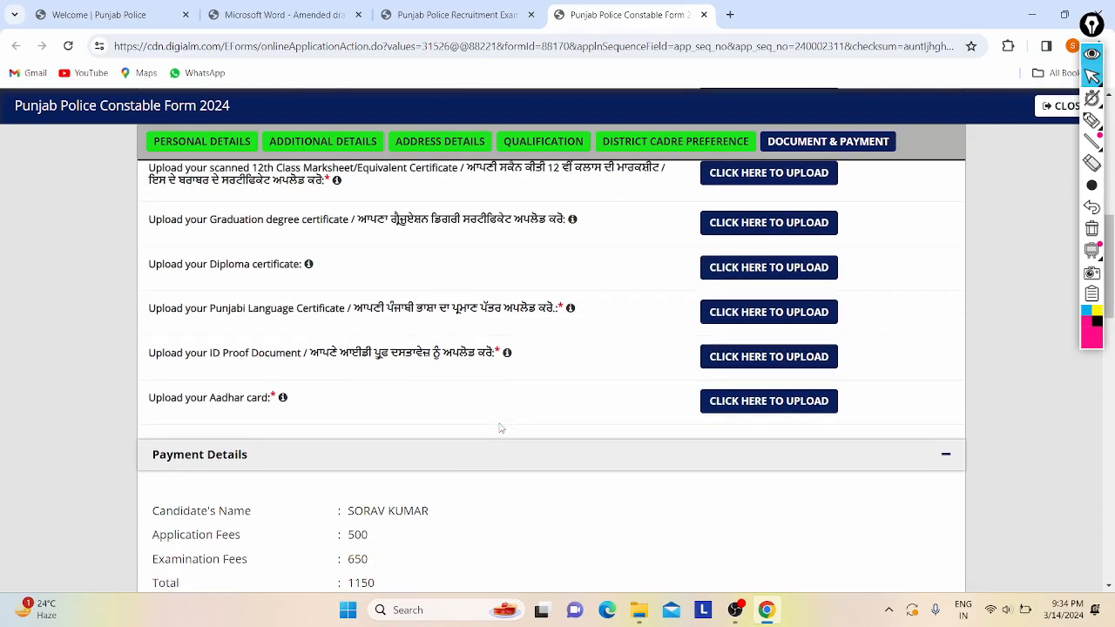
{"action": "left_click_drag", "start_coordinate": [175, 404], "coordinate": [381, 398]}
{"action": "left_click", "coordinate": [384, 400]}
{"action": "scroll", "coordinate": [537, 404], "scroll_direction": "up", "scroll_amount": 5}
{"action": "scroll", "coordinate": [545, 388], "scroll_direction": "down", "scroll_amount": 5}
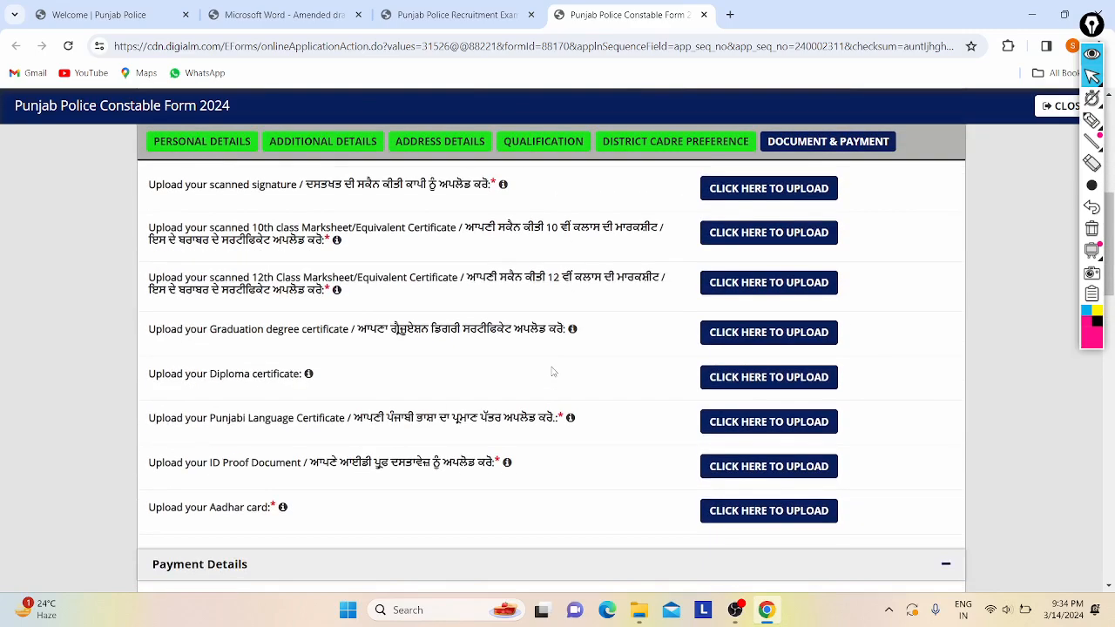
{"action": "scroll", "coordinate": [552, 372], "scroll_direction": "up", "scroll_amount": 4}
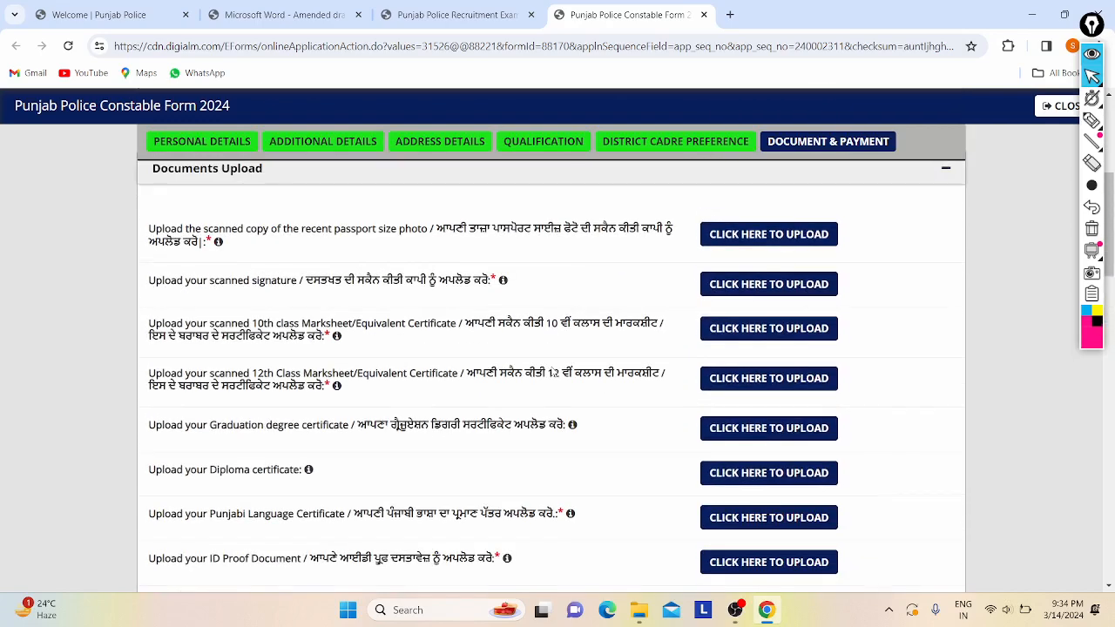
{"action": "left_click", "coordinate": [748, 235]}
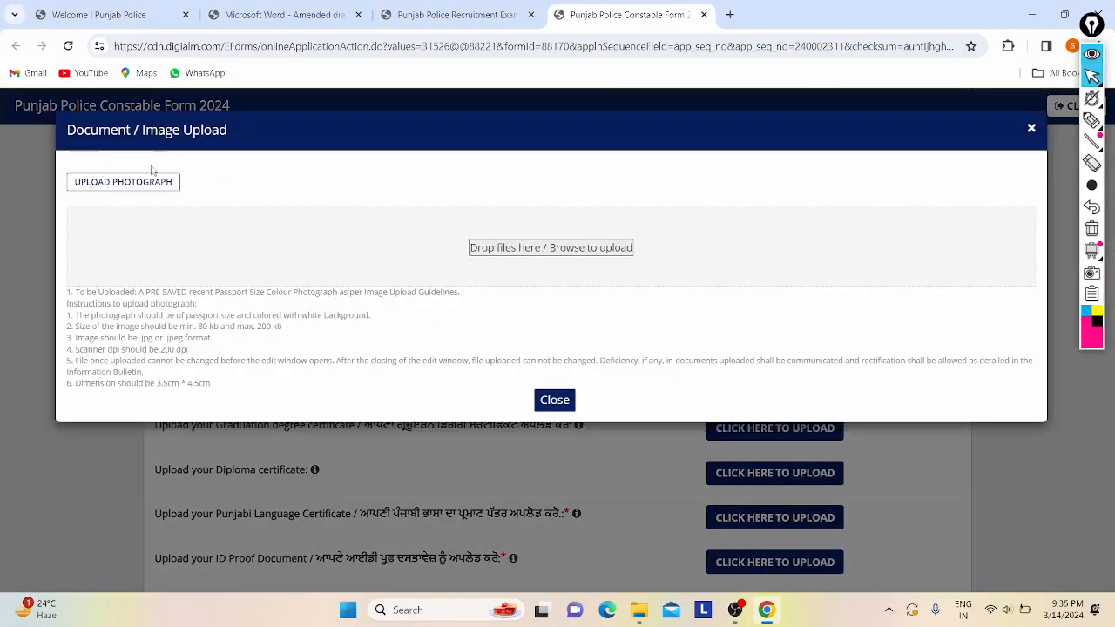
- Check the photo rules, .jpg/.jpeg format and 80–200 kb size, before browsing for the file
{"action": "left_click", "coordinate": [538, 255]}
{"action": "left_click", "coordinate": [708, 131]}
{"action": "scroll", "coordinate": [277, 295], "scroll_direction": "up", "scroll_amount": 5}
{"action": "scroll", "coordinate": [204, 315], "scroll_direction": "down", "scroll_amount": 3}
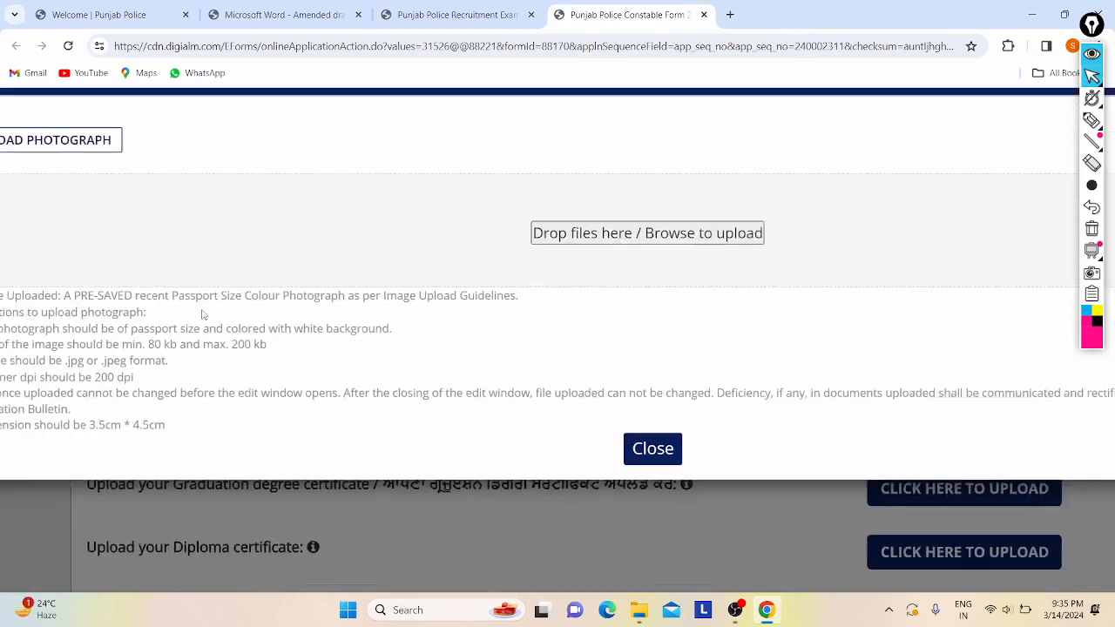
{"action": "scroll", "coordinate": [301, 323], "scroll_direction": "left", "scroll_amount": 1}
{"action": "scroll", "coordinate": [301, 323], "scroll_direction": "down", "scroll_amount": 1}
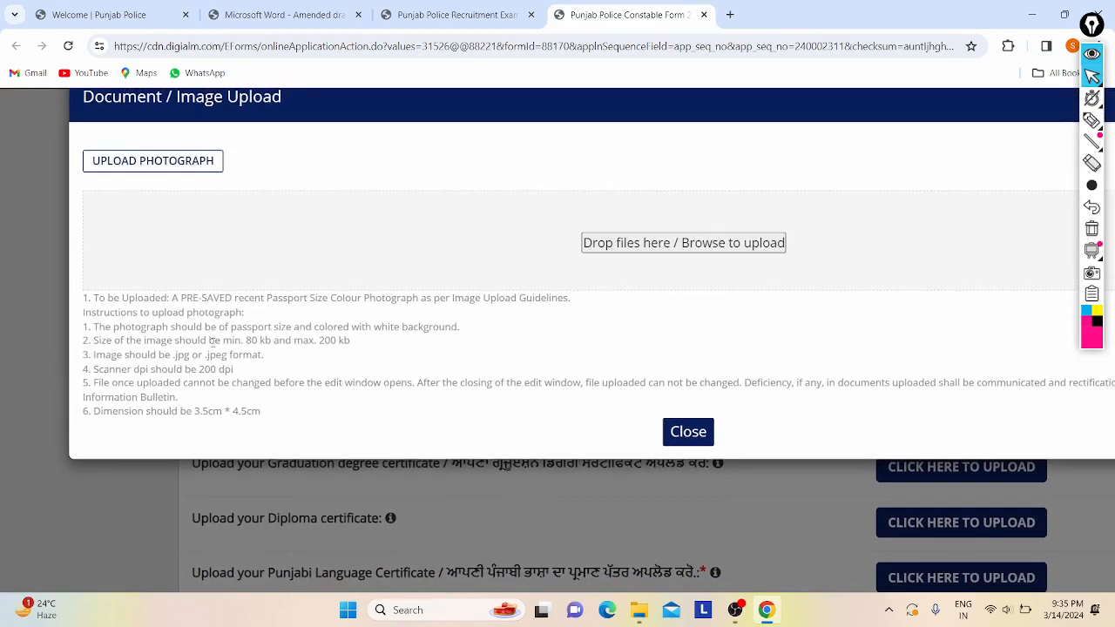
{"action": "left_click_drag", "start_coordinate": [212, 341], "coordinate": [322, 341]}
{"action": "left_click", "coordinate": [322, 342]}
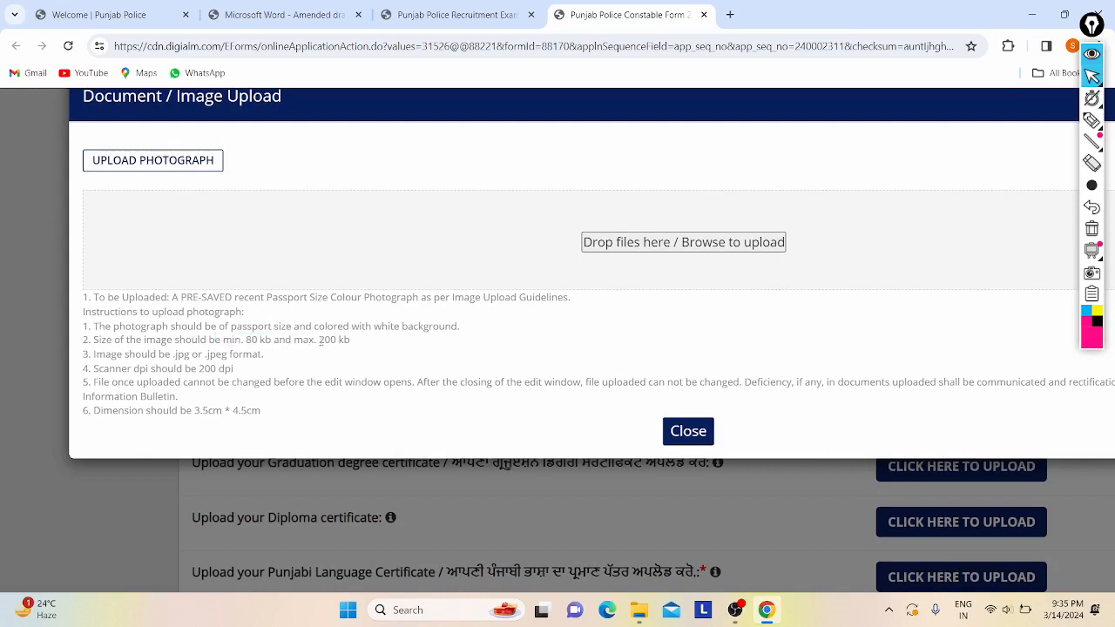
{"action": "left_click_drag", "start_coordinate": [121, 354], "coordinate": [222, 354]}
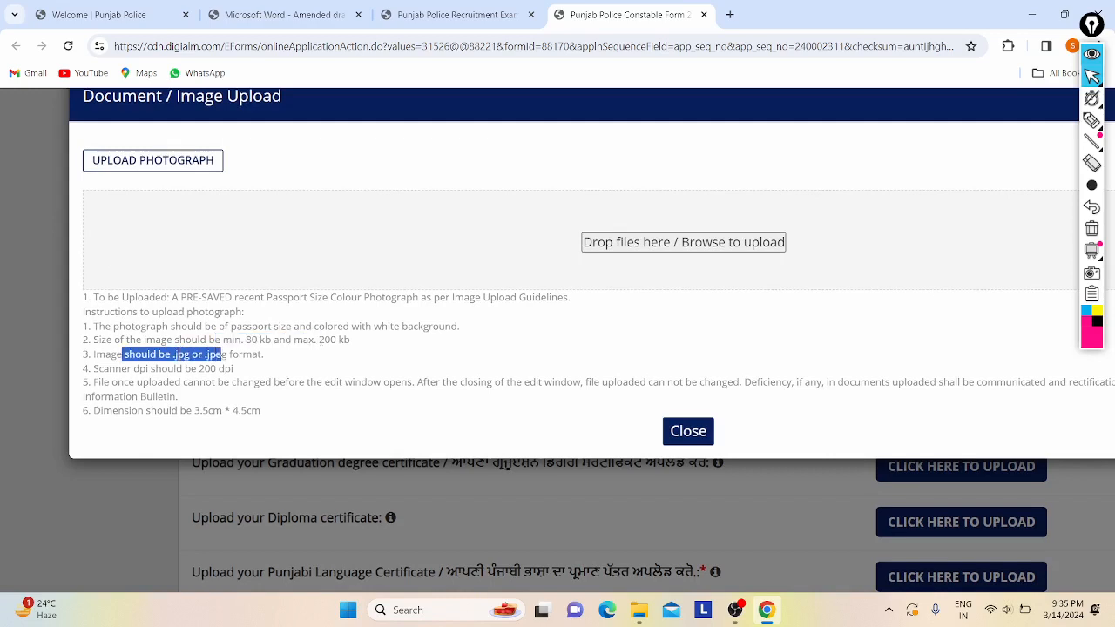
{"action": "left_click", "coordinate": [221, 353]}
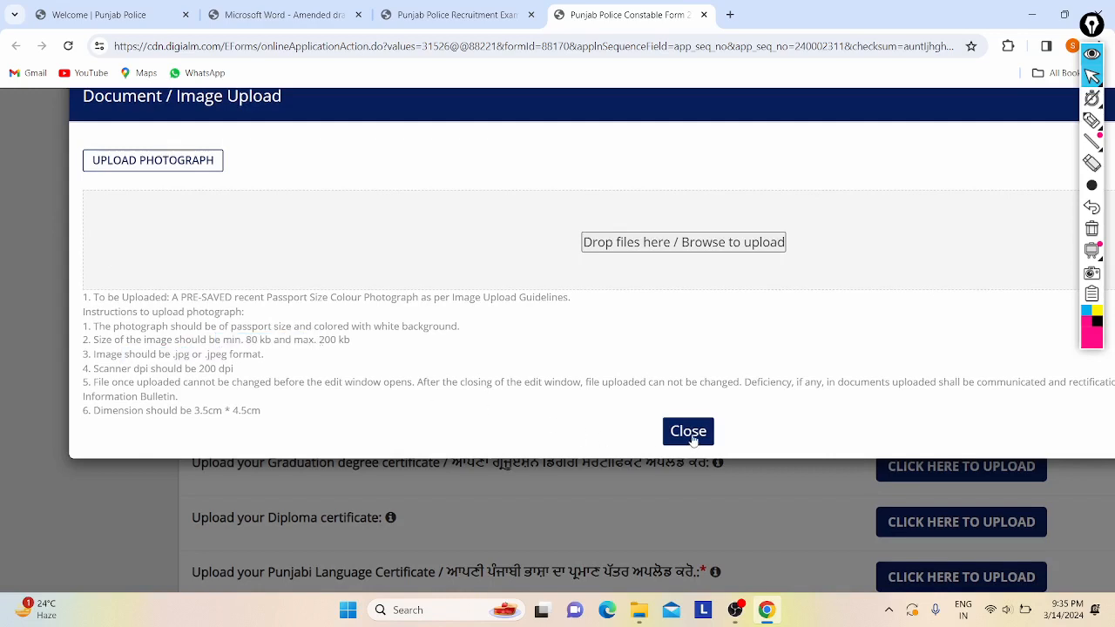
{"action": "left_click", "coordinate": [602, 249]}
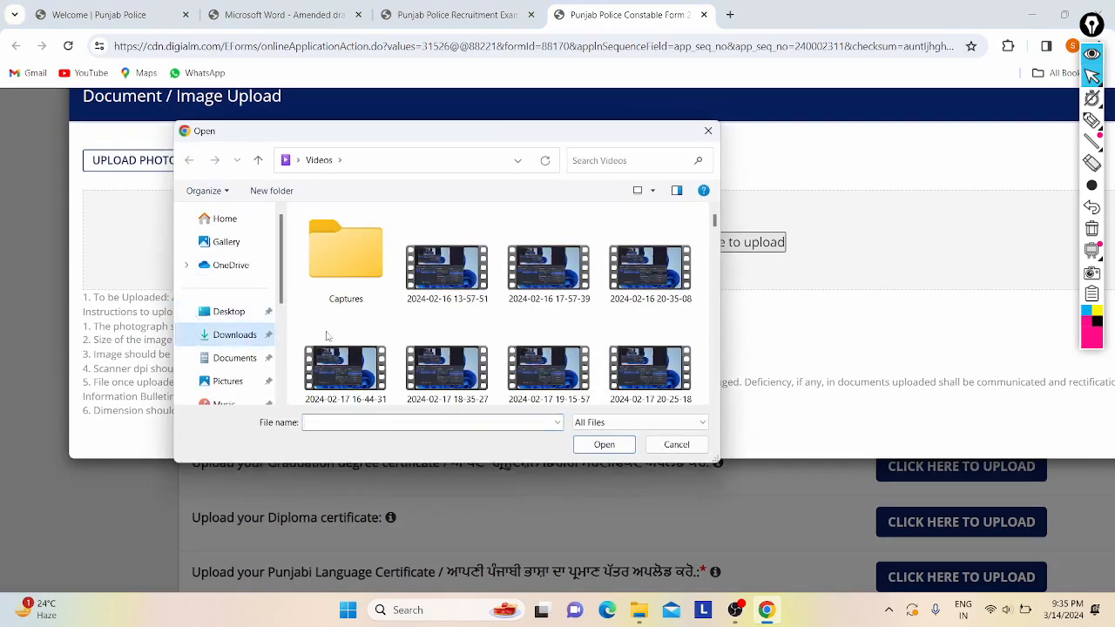
- From the Downloads folder, type 'Don' and submit Donald1 (1).jpg as the photo
{"action": "left_click", "coordinate": [234, 336]}
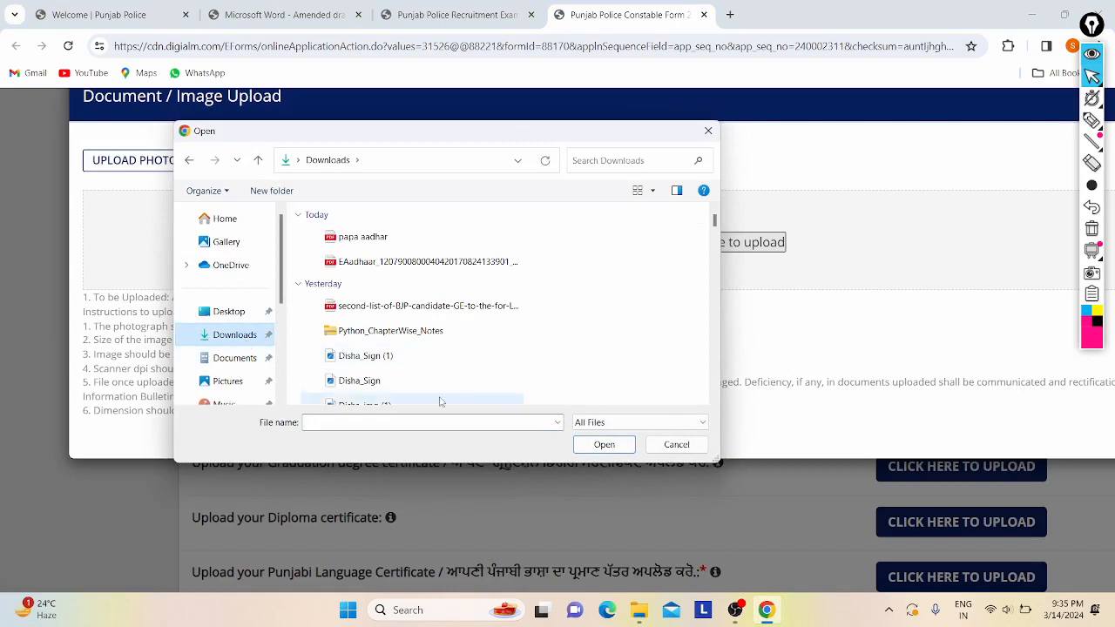
{"action": "scroll", "coordinate": [580, 304], "scroll_direction": "down", "scroll_amount": 5}
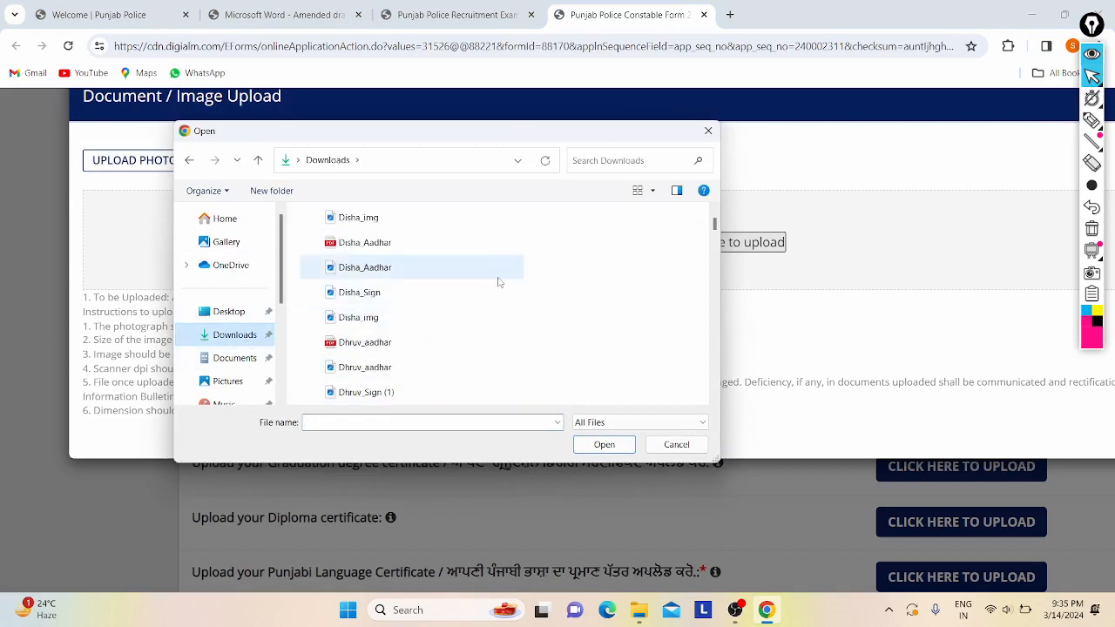
{"action": "scroll", "coordinate": [499, 281], "scroll_direction": "down", "scroll_amount": 5}
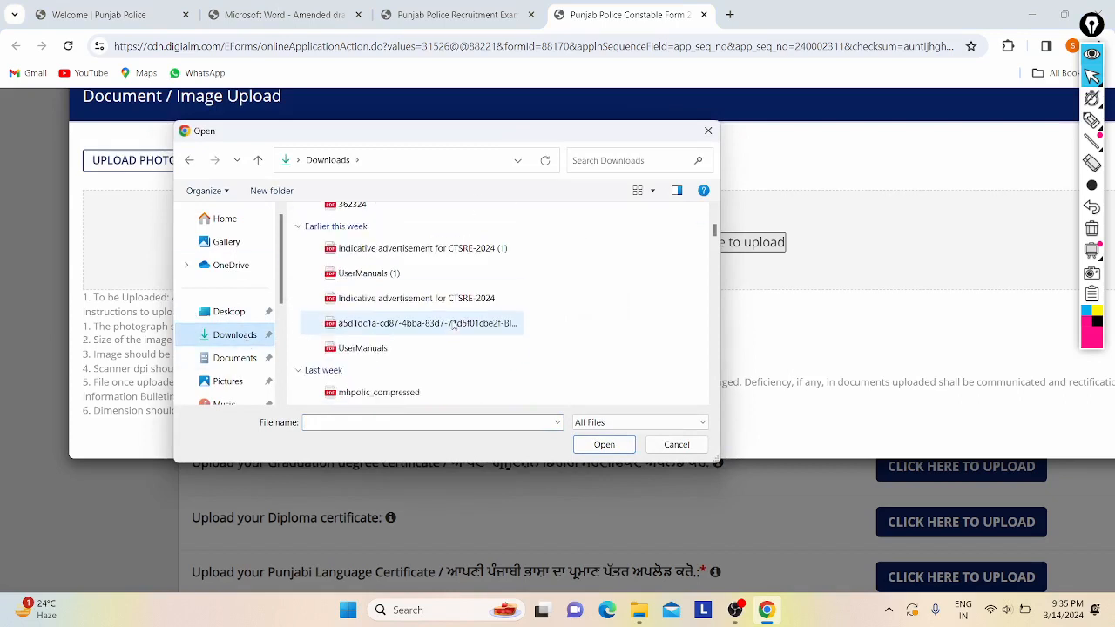
{"action": "scroll", "coordinate": [387, 329], "scroll_direction": "up", "scroll_amount": 6}
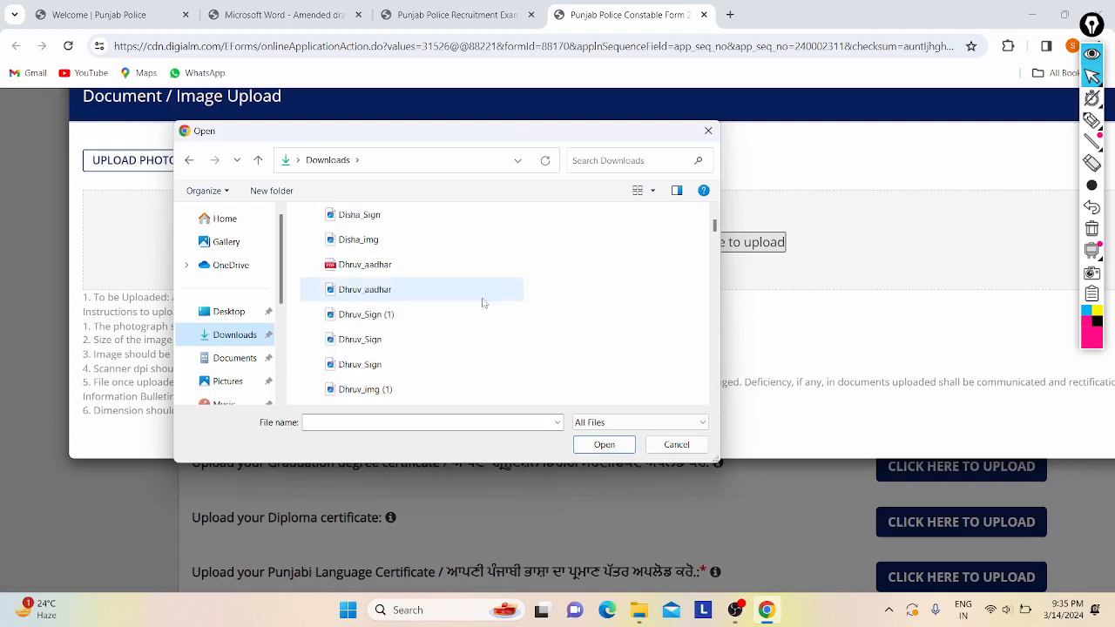
{"action": "scroll", "coordinate": [488, 379], "scroll_direction": "down", "scroll_amount": 5}
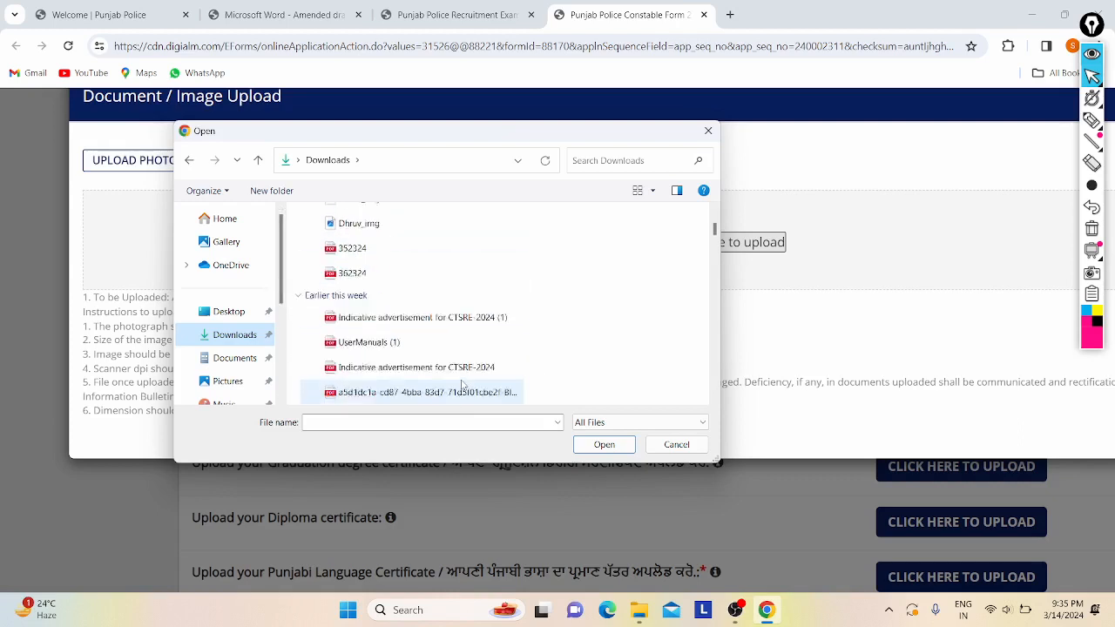
{"action": "scroll", "coordinate": [493, 377], "scroll_direction": "down", "scroll_amount": 10}
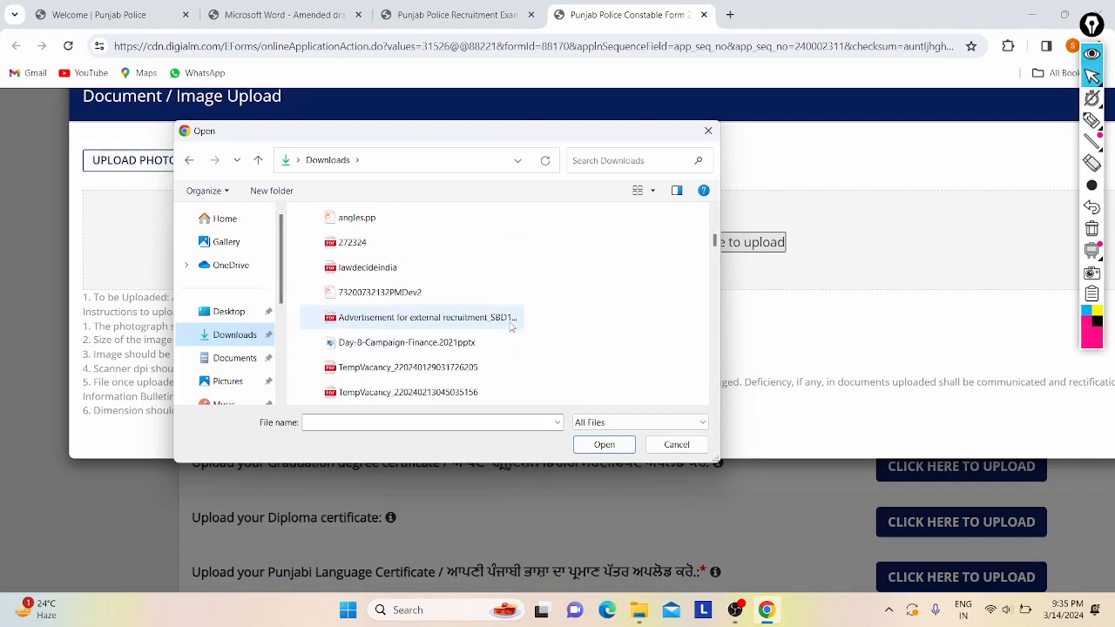
{"action": "scroll", "coordinate": [511, 326], "scroll_direction": "down", "scroll_amount": 3}
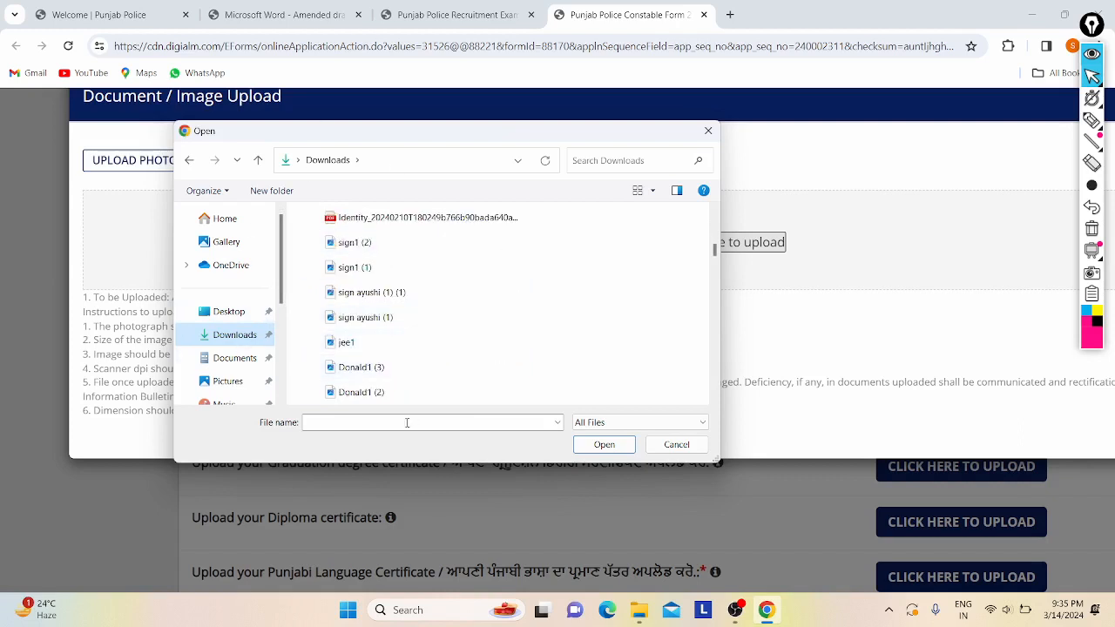
{"action": "left_click", "coordinate": [372, 424]}
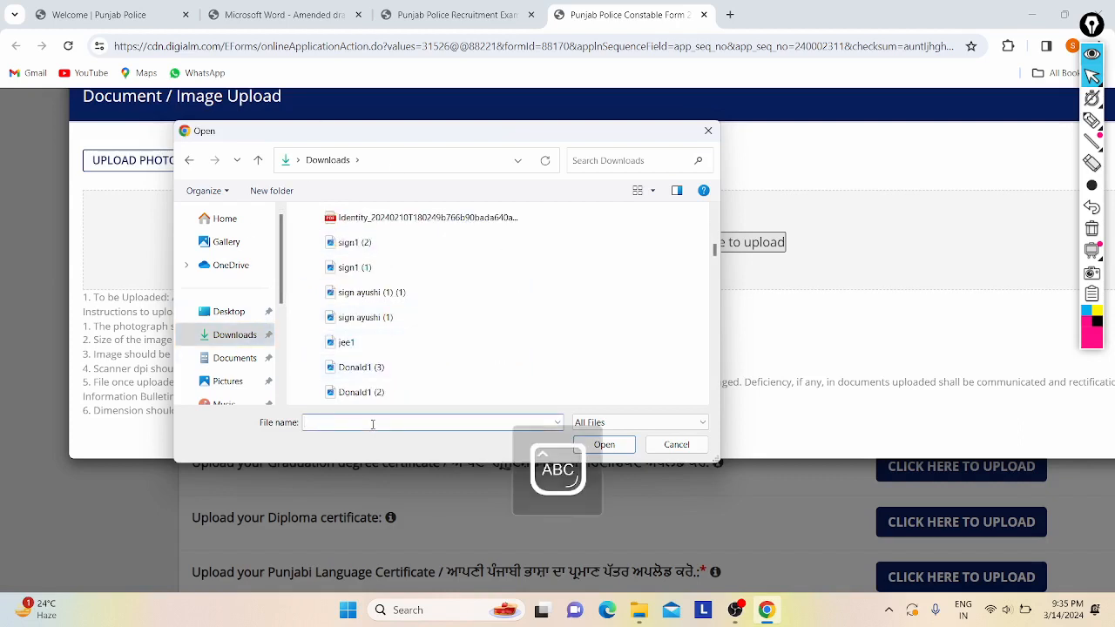
{"action": "type", "text": "P"}
{"action": "key", "text": "Caps_Lock"}
{"action": "type", "text": "ho"}
{"action": "key", "text": "BackSpace"}
{"action": "key", "text": "BackSpace"}
{"action": "key", "text": "BackSpace"}
{"action": "type", "text": "D"}
{"action": "key", "text": "Caps_Lock"}
{"action": "type", "text": "ona"}
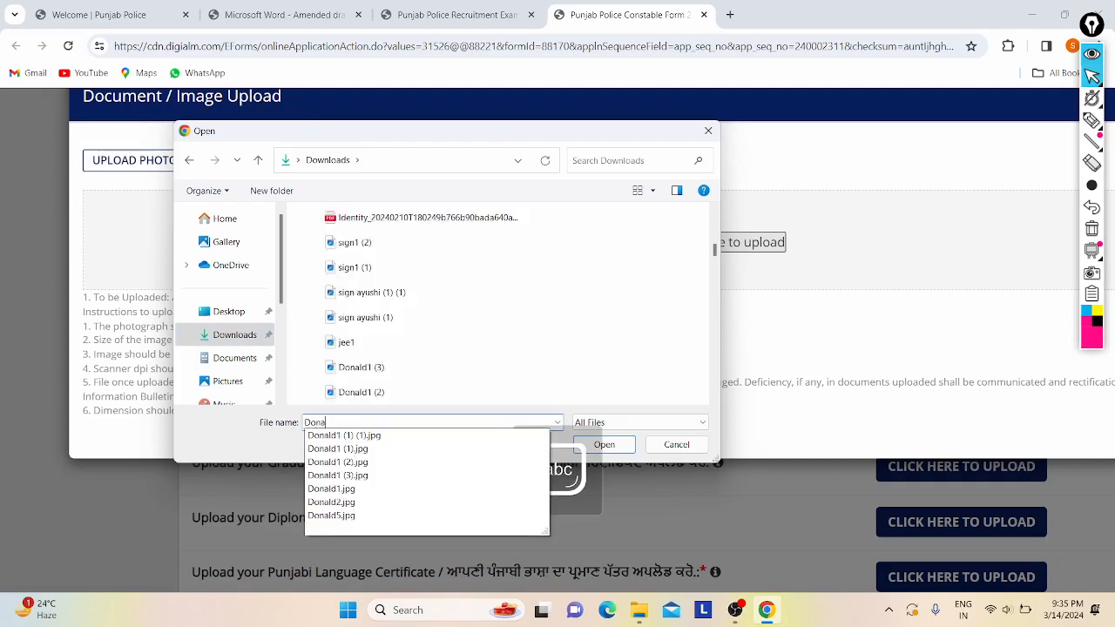
{"action": "key", "text": "Down"}
{"action": "key", "text": "Down"}
{"action": "key", "text": "Return"}
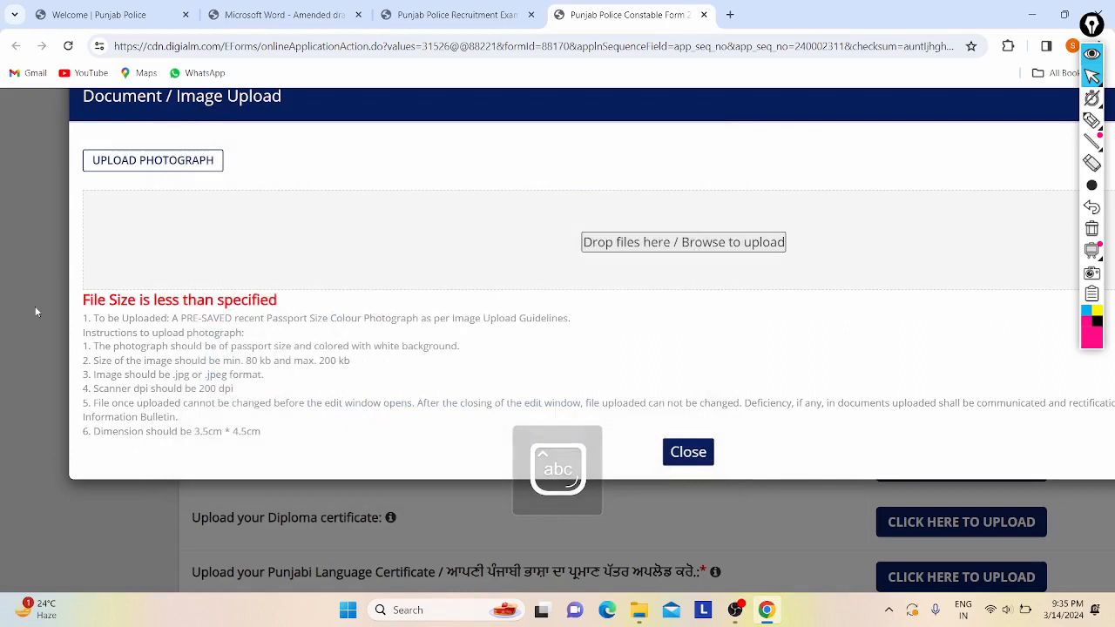
- Upload Donald1.jpg as the passport photo and close the upload window
{"action": "left_click", "coordinate": [591, 248]}
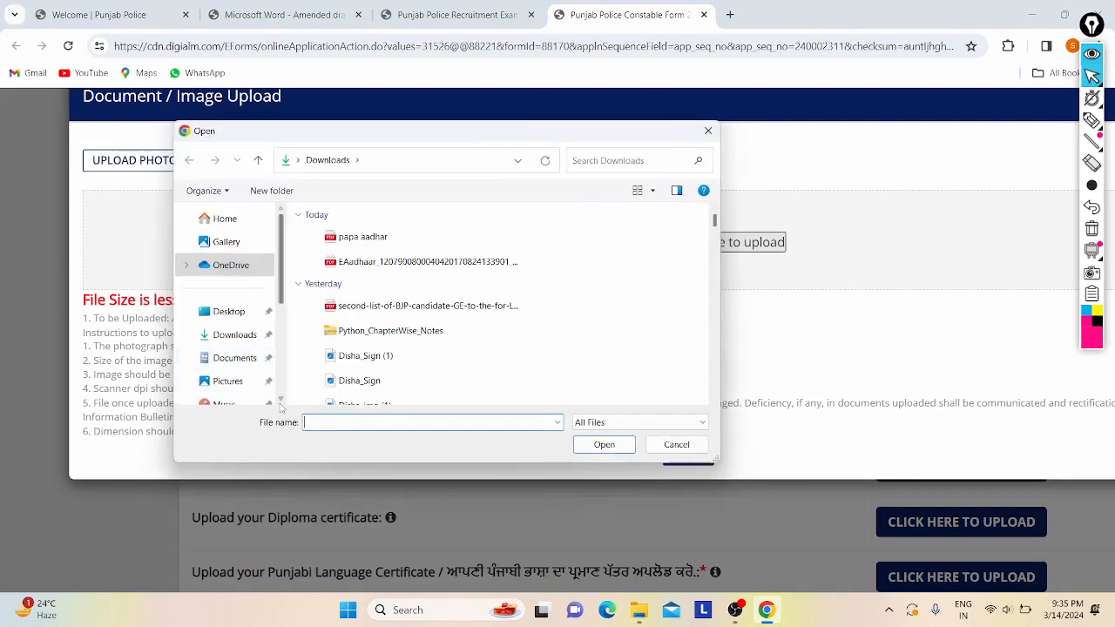
{"action": "key", "text": "Caps_Lock"}
{"action": "key", "text": "Caps_Lock"}
{"action": "type", "text": "Dona"}
{"action": "key", "text": "Down"}
{"action": "key", "text": "Down"}
{"action": "key", "text": "Down"}
{"action": "key", "text": "Down"}
{"action": "key", "text": "Down"}
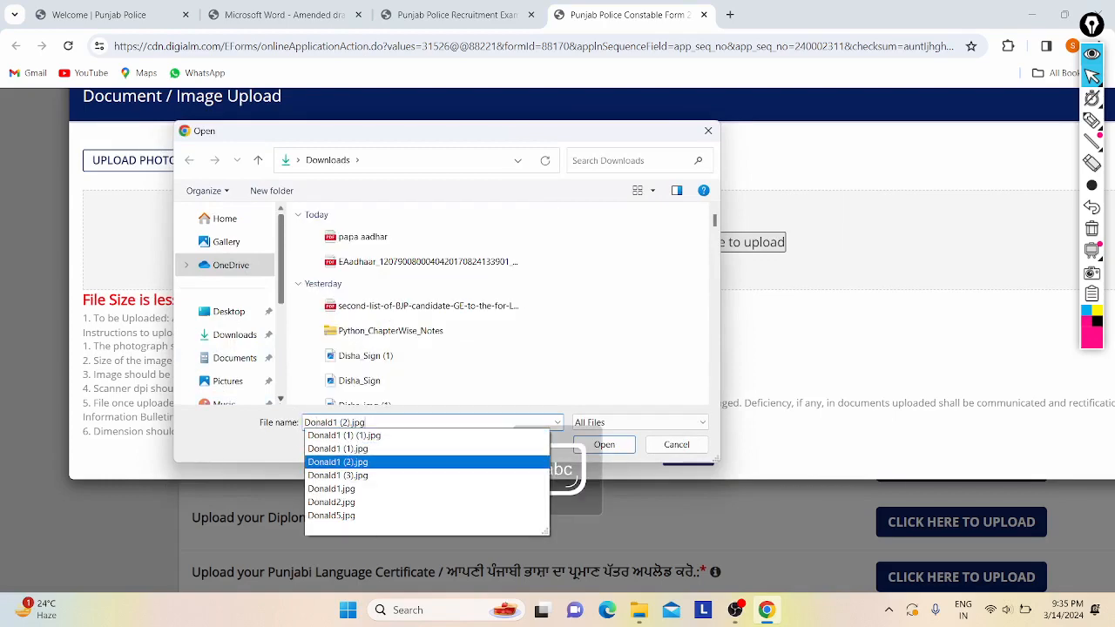
{"action": "key", "text": "Return"}
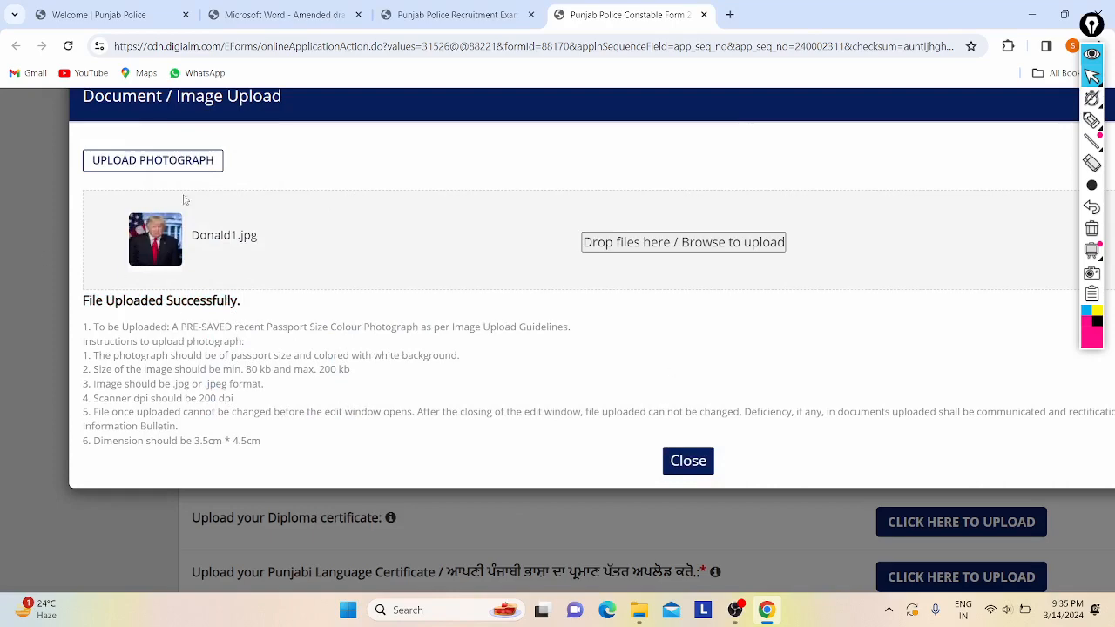
{"action": "left_click", "coordinate": [686, 463]}
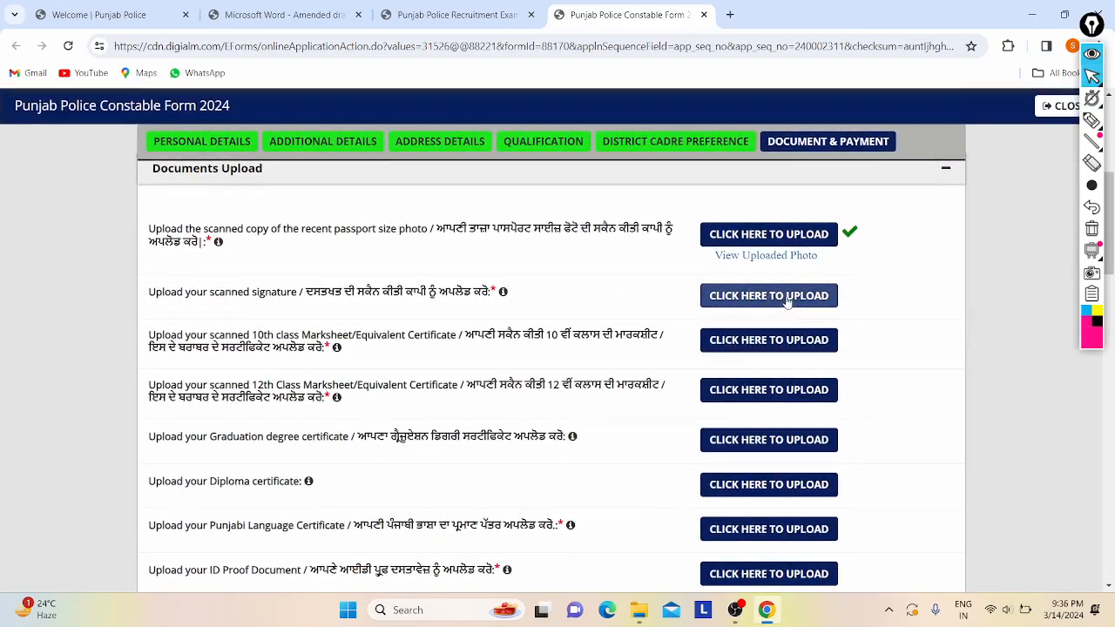
- Start the signature upload and submit signature.jpg, which fails the size check
{"action": "left_click", "coordinate": [787, 296]}
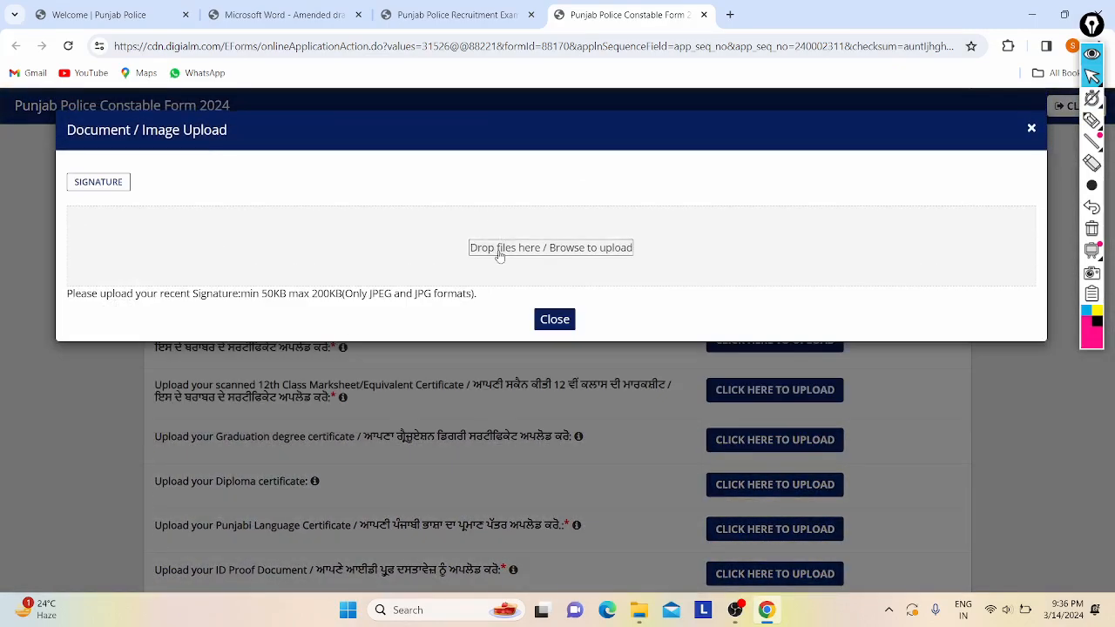
{"action": "left_click", "coordinate": [501, 247]}
{"action": "type", "text": "Sig"}
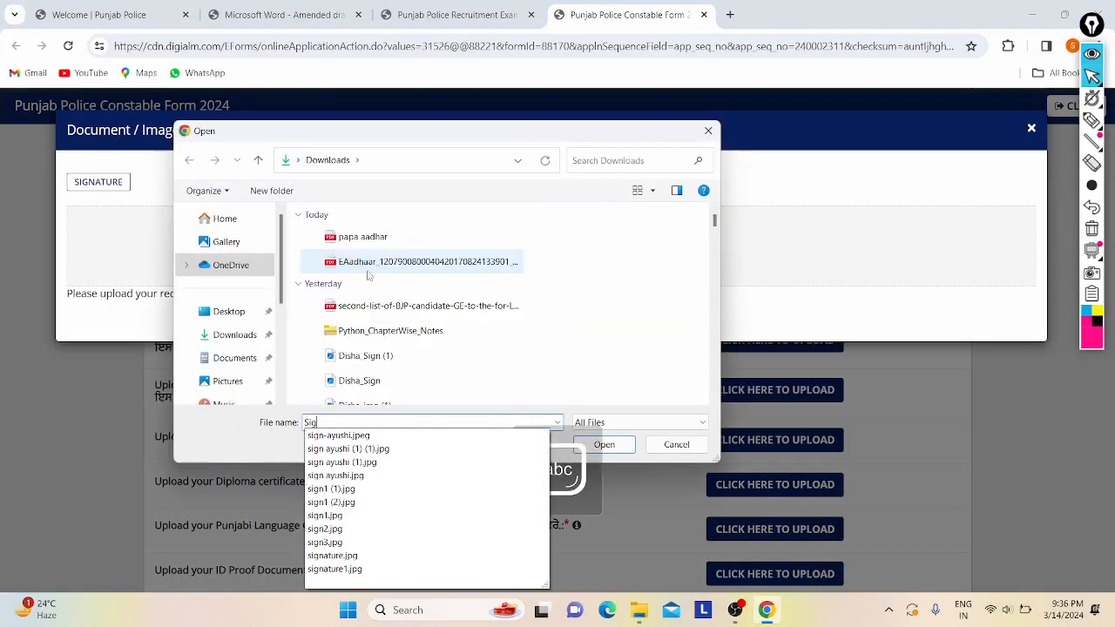
{"action": "type", "text": "nat"}
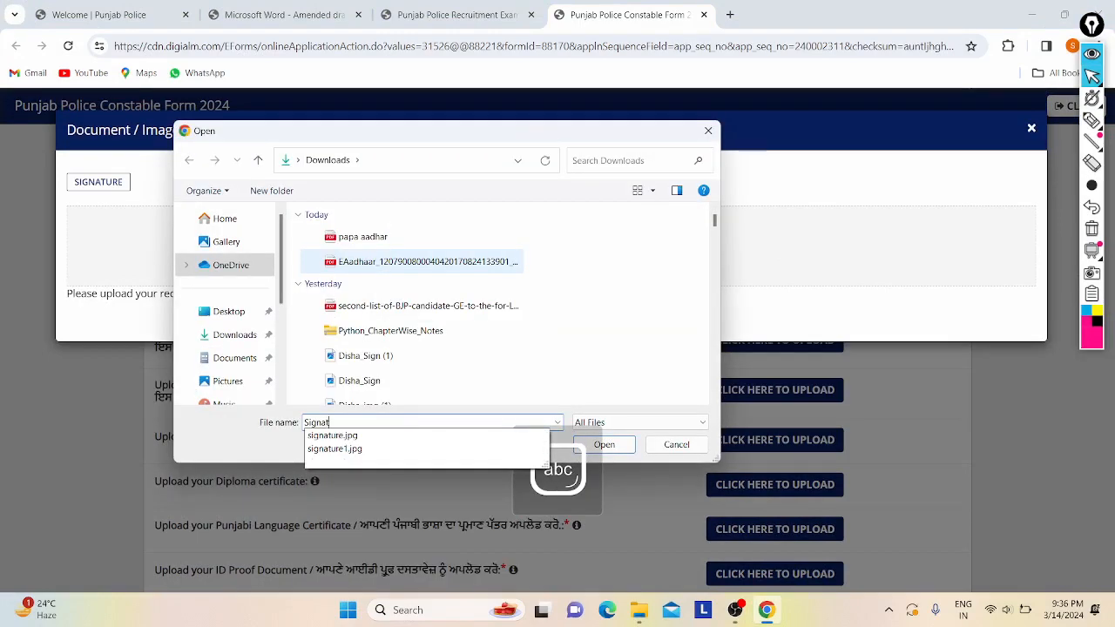
{"action": "type", "text": "r"}
{"action": "key", "text": "BackSpace"}
{"action": "key", "text": "Down"}
{"action": "key", "text": "Return"}
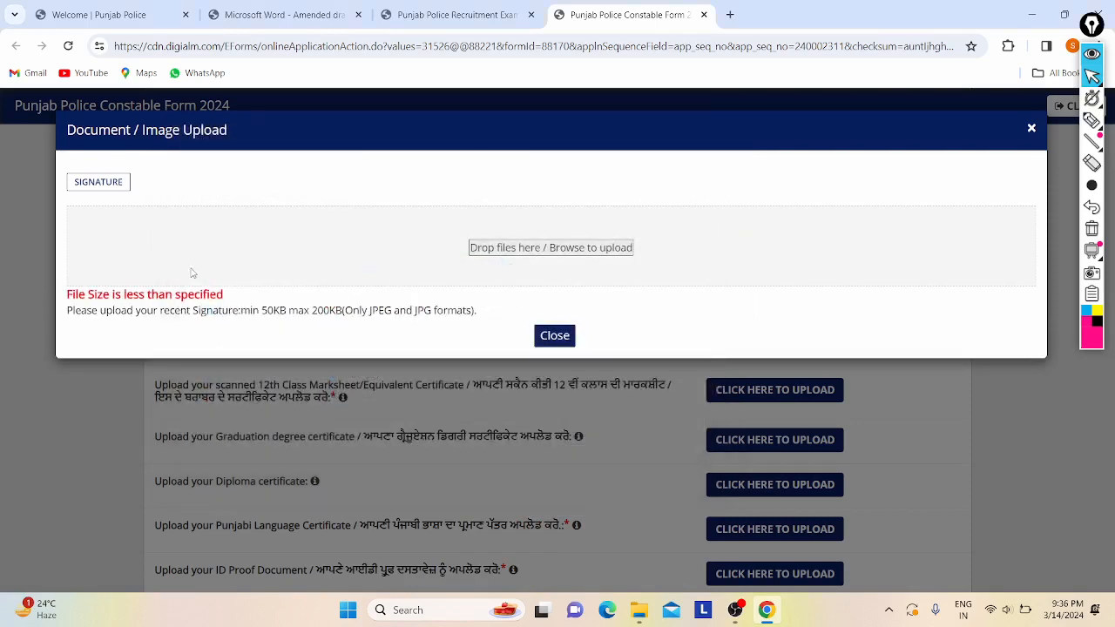
- Clear the file name, switch to Downloads, and browse the 'si' suggestions without uploading
{"action": "left_click", "coordinate": [525, 248]}
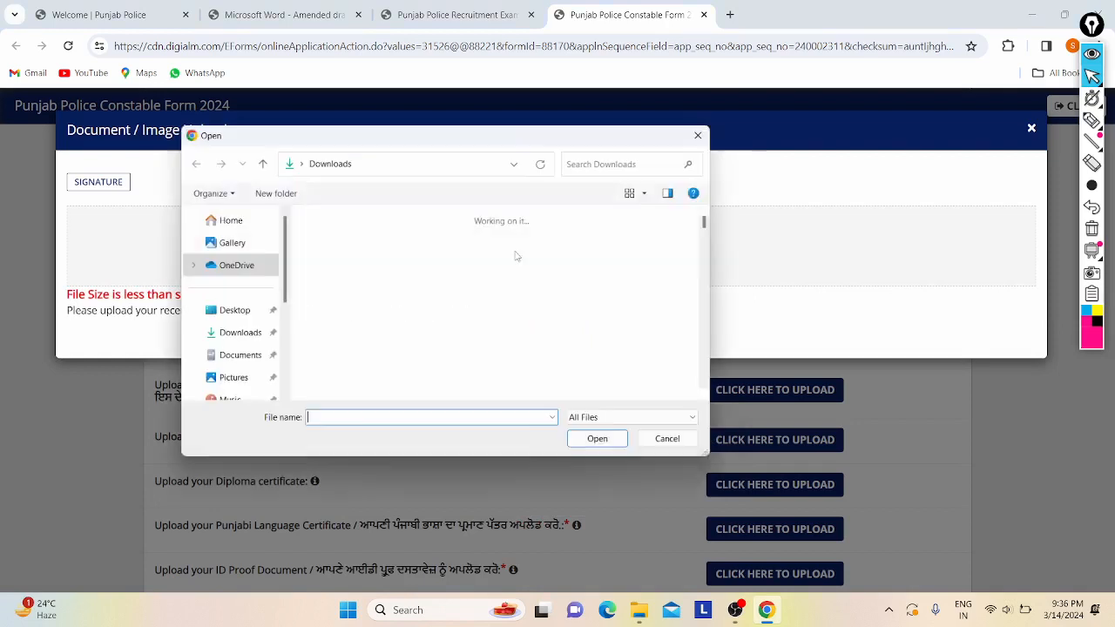
{"action": "left_click", "coordinate": [517, 257]}
{"action": "key", "text": "Caps_Lock"}
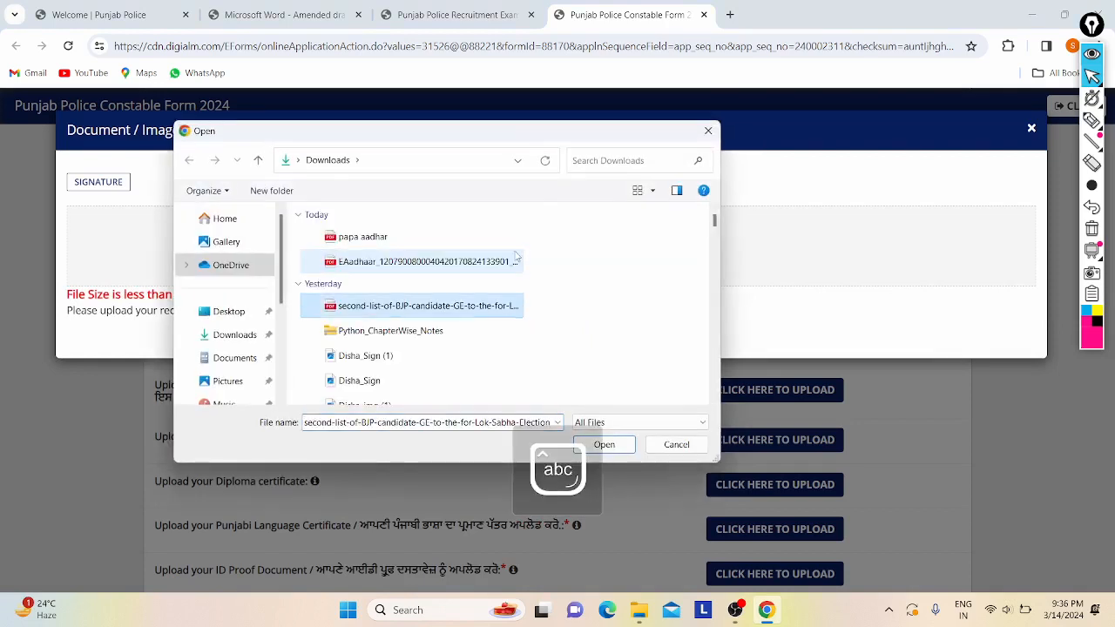
{"action": "left_click", "coordinate": [366, 423]}
{"action": "key", "text": "ctrl+a"}
{"action": "key", "text": "BackSpace"}
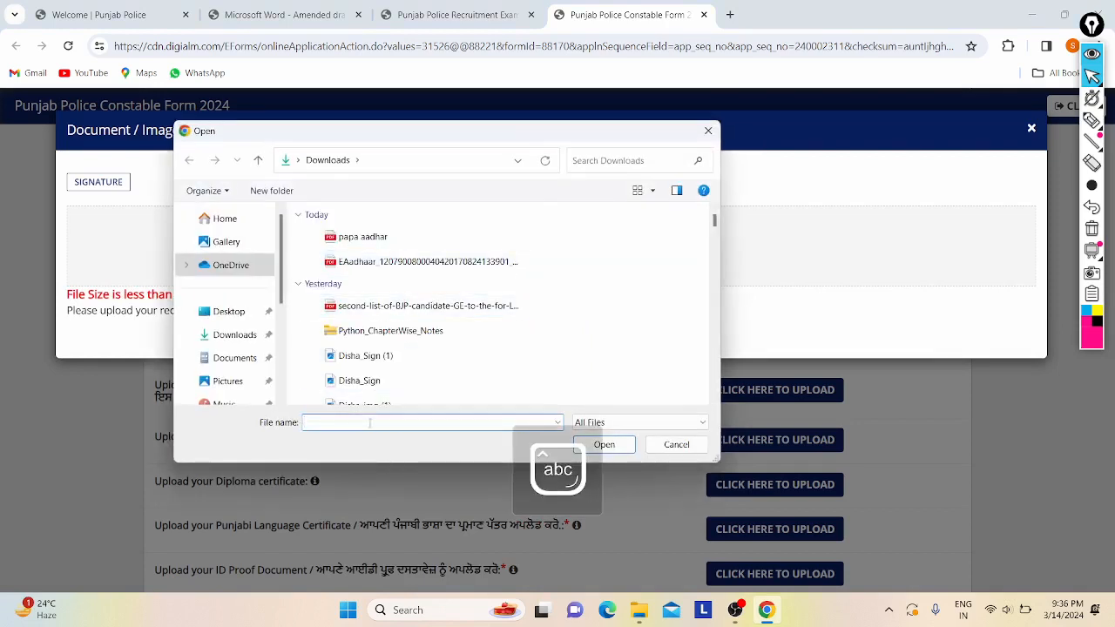
{"action": "key", "text": "Caps_Lock"}
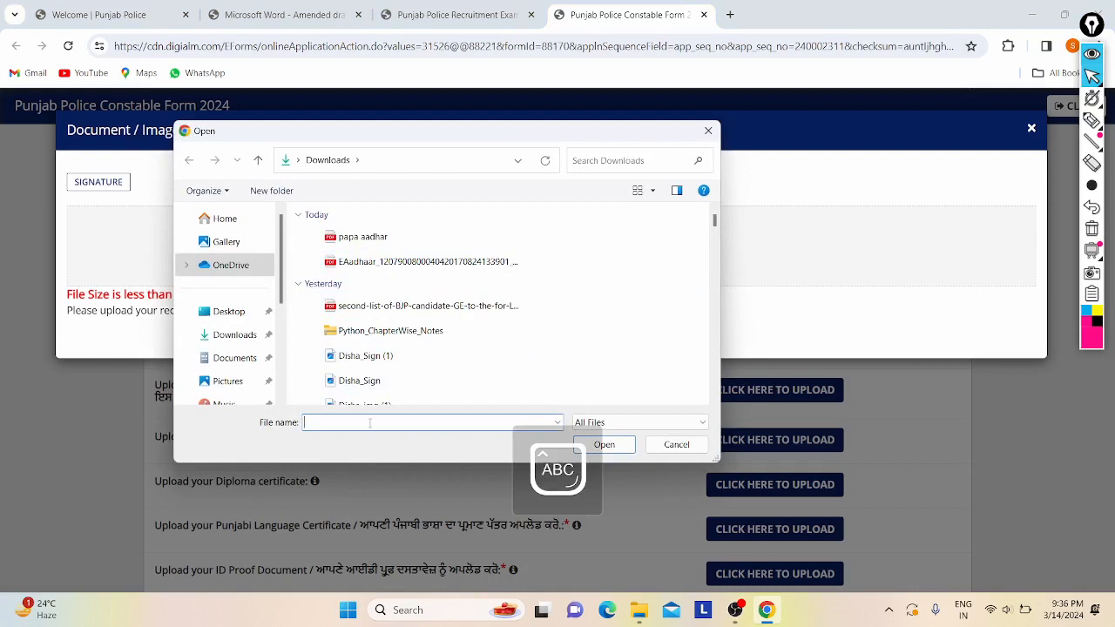
{"action": "left_click", "coordinate": [241, 341]}
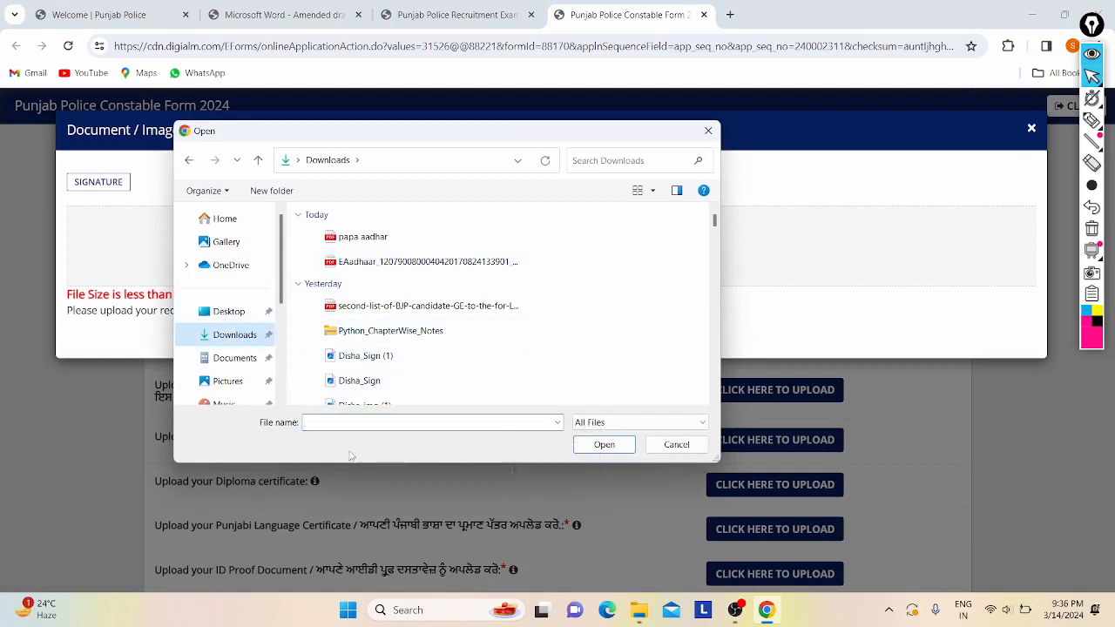
{"action": "left_click", "coordinate": [346, 421]}
{"action": "key", "text": "Caps_Lock"}
{"action": "type", "text": "si"}
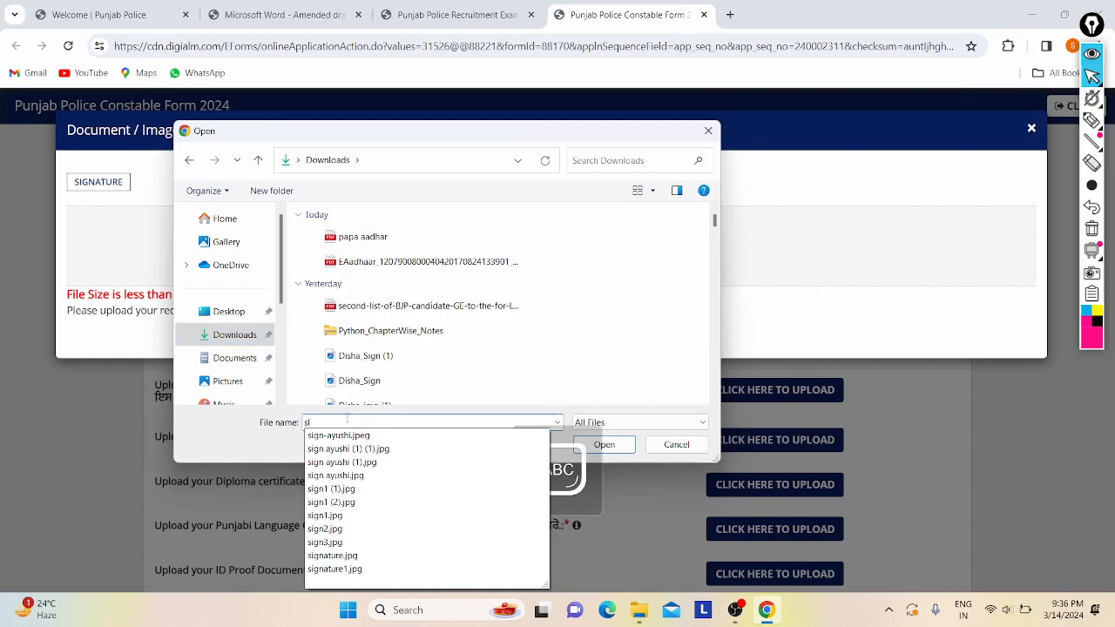
{"action": "key", "text": "Caps_Lock"}
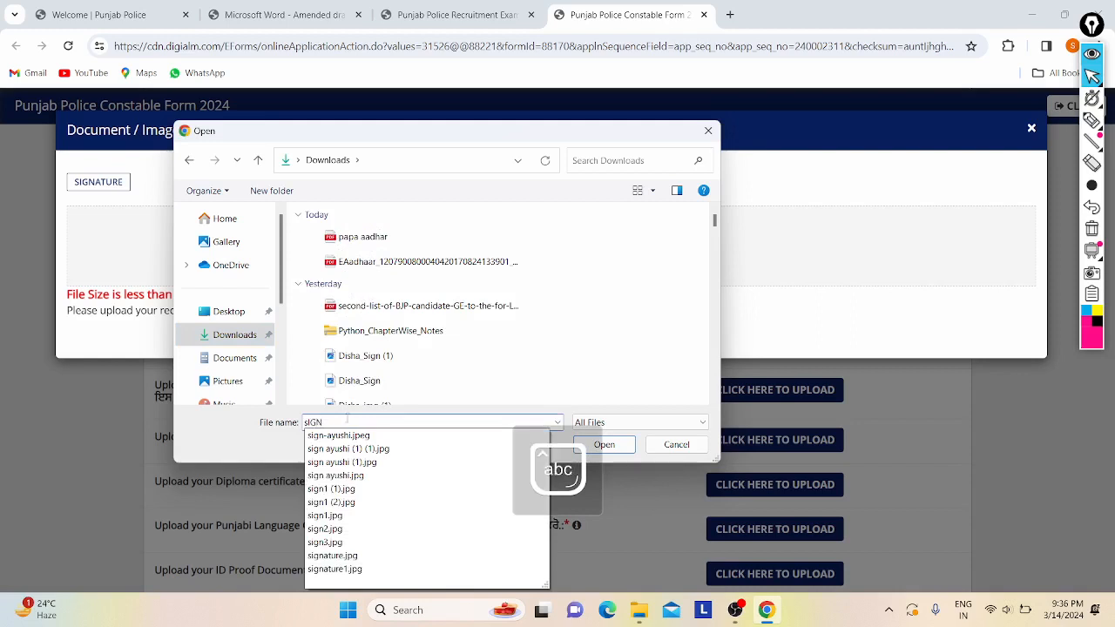
{"action": "key", "text": "Down"}
{"action": "key", "text": "Down"}
{"action": "key", "text": "Down"}
{"action": "key", "text": "Down"}
{"action": "key", "text": "Down"}
{"action": "key", "text": "Down"}
{"action": "key", "text": "Return"}
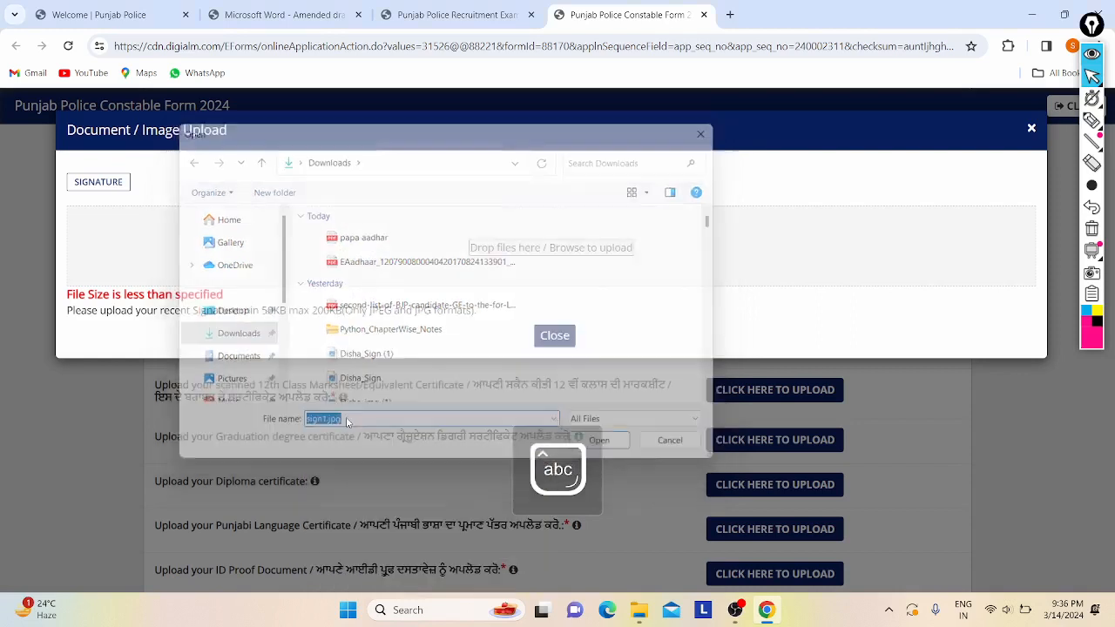
- Upload signature1.jpg as the scanned signature and close the upload window
{"action": "left_click", "coordinate": [493, 251]}
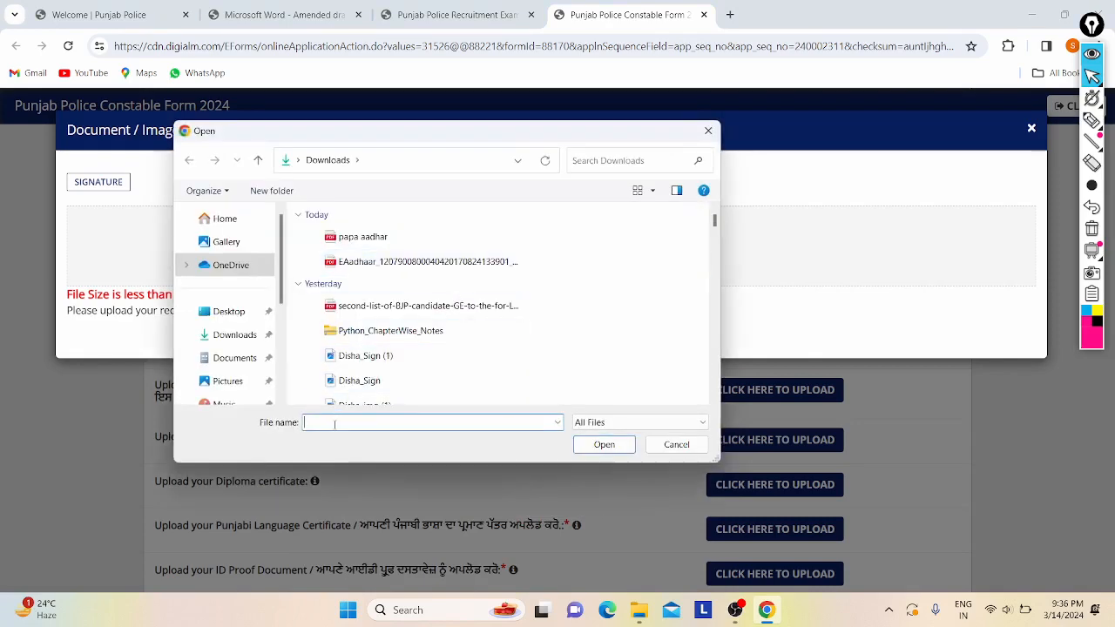
{"action": "key", "text": "Caps_Lock"}
{"action": "type", "text": "S"}
{"action": "key", "text": "Caps_Lock"}
{"action": "type", "text": "igna"}
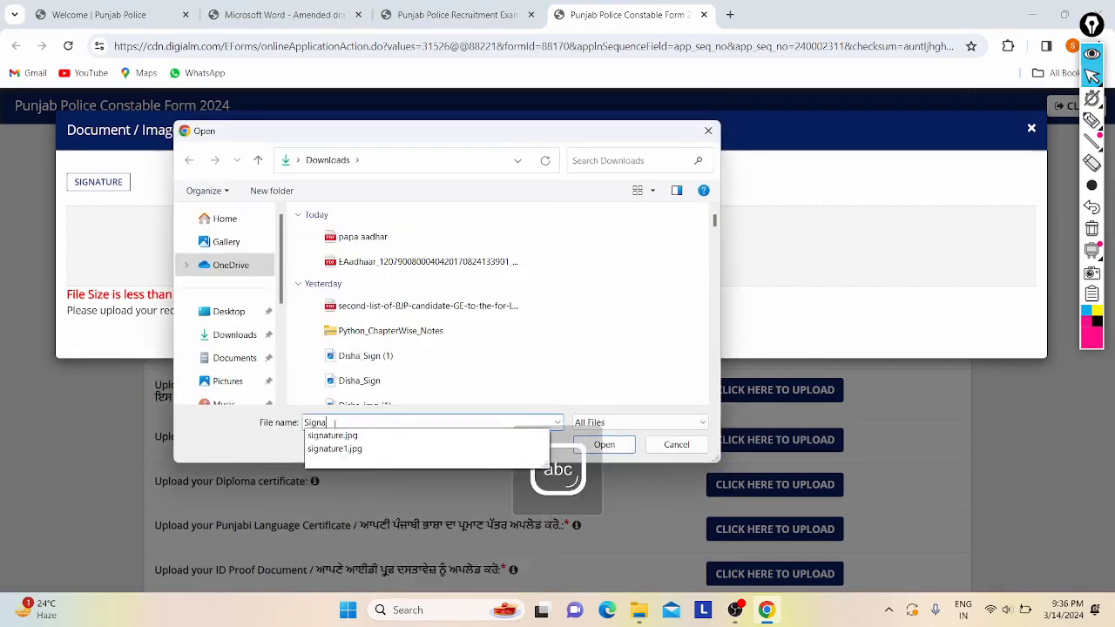
{"action": "key", "text": "Down"}
{"action": "key", "text": "Down"}
{"action": "key", "text": "Return"}
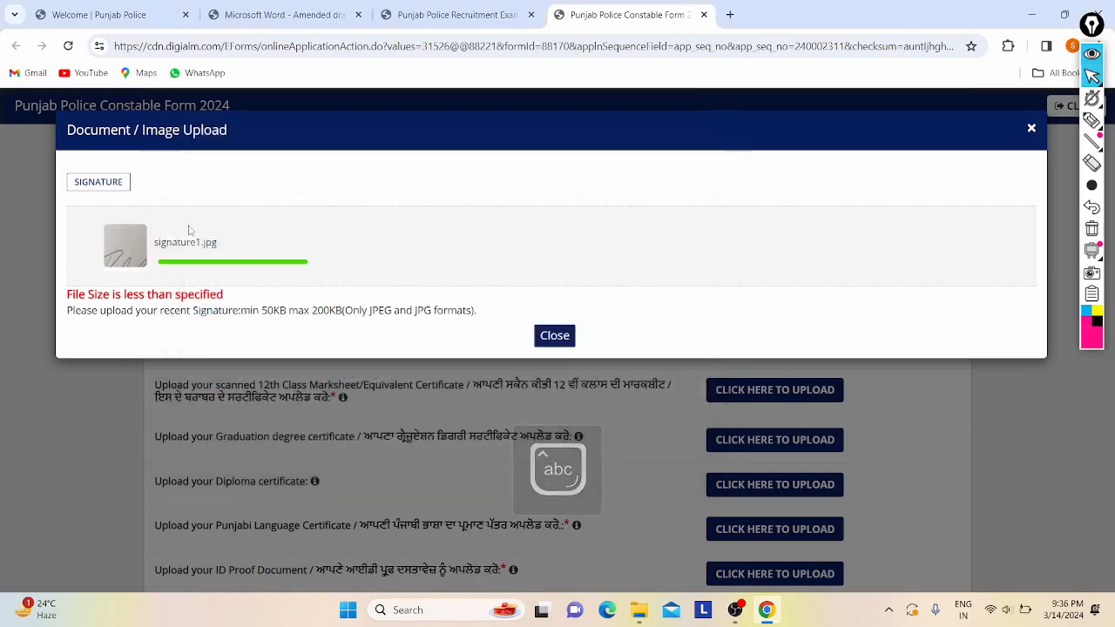
{"action": "left_click", "coordinate": [558, 348]}
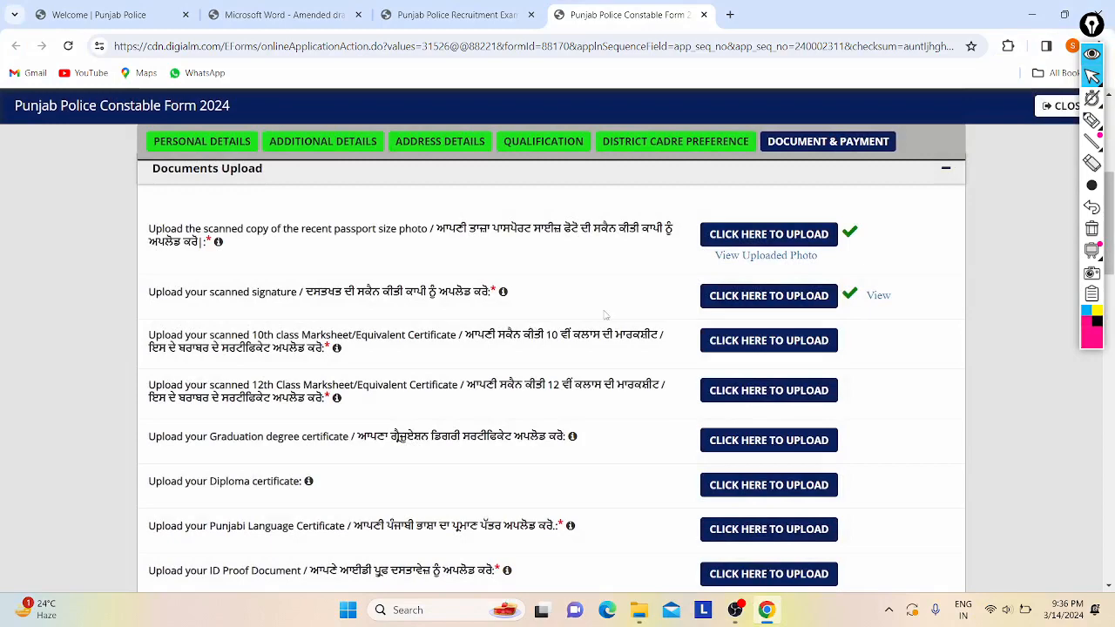
{"action": "scroll", "coordinate": [503, 359], "scroll_direction": "down", "scroll_amount": 1}
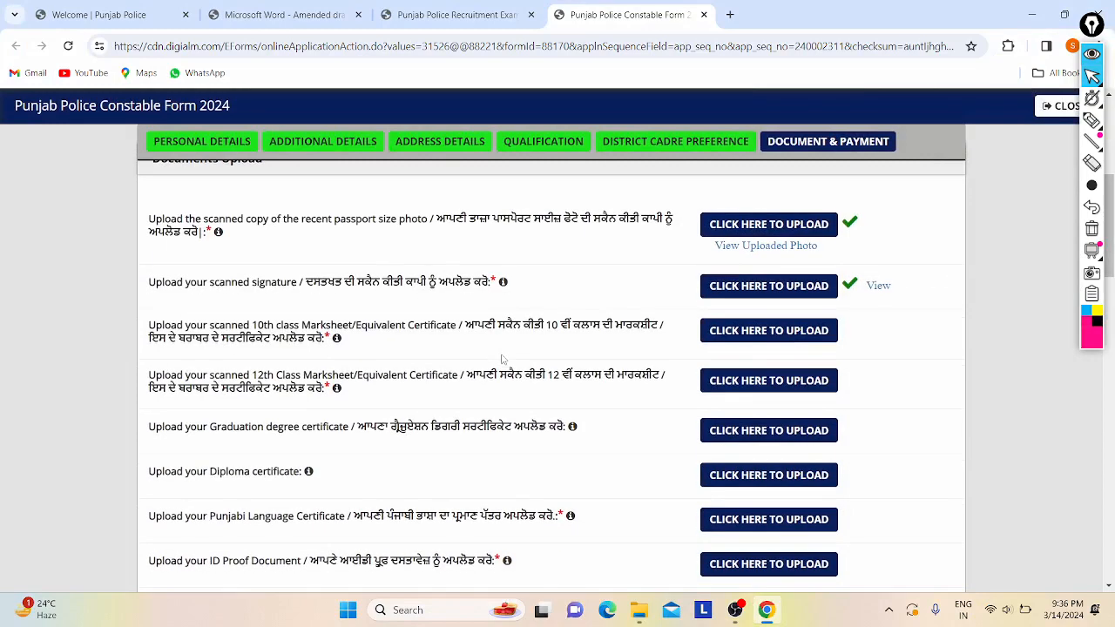
- Open the 10th class certificate upload, note its 100–300KB size limit, and browse for the file
{"action": "left_click", "coordinate": [741, 339]}
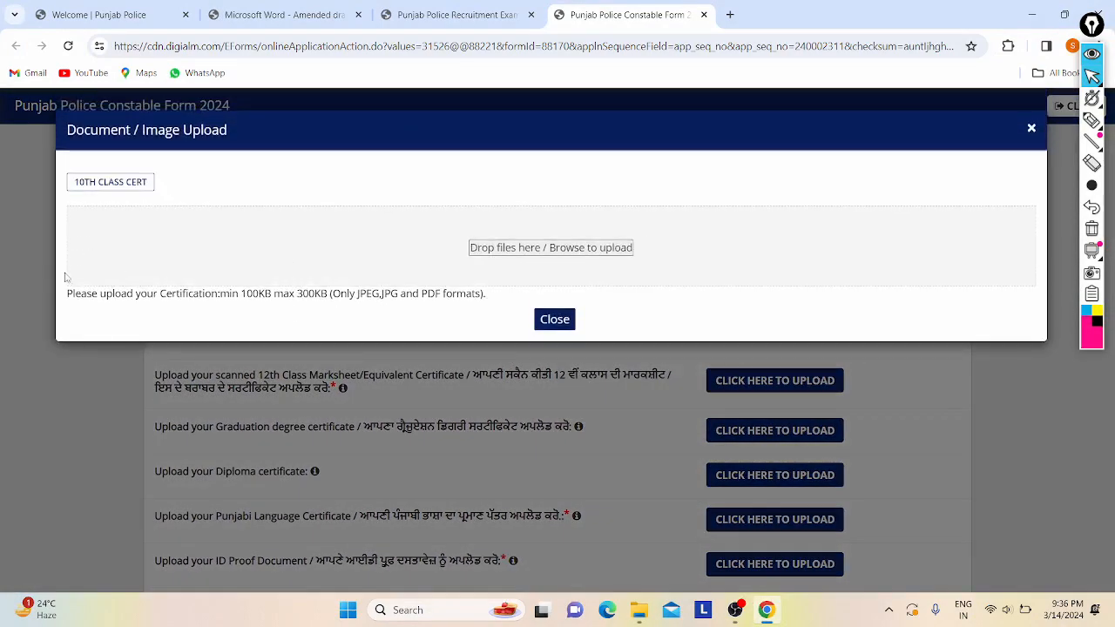
{"action": "left_click_drag", "start_coordinate": [241, 294], "coordinate": [327, 294]}
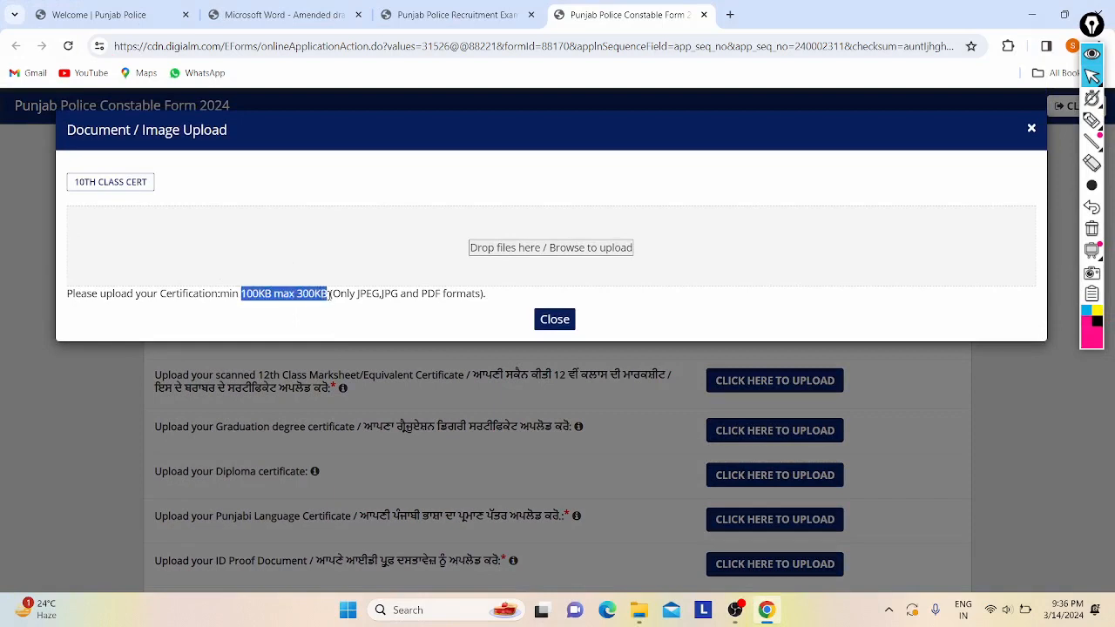
{"action": "left_click", "coordinate": [316, 296]}
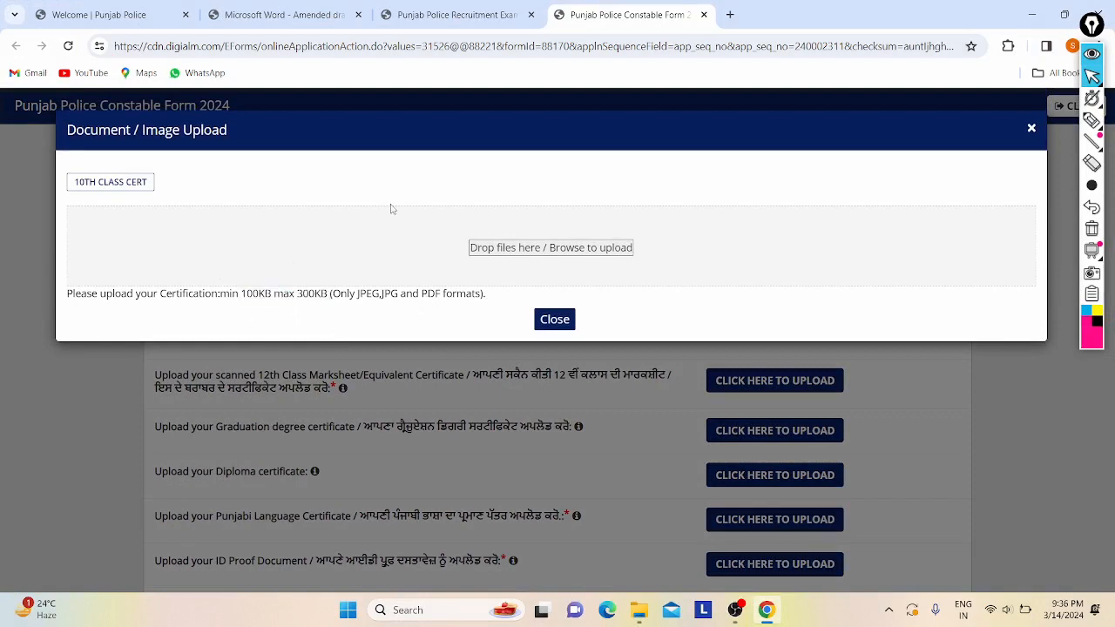
{"action": "left_click", "coordinate": [508, 249]}
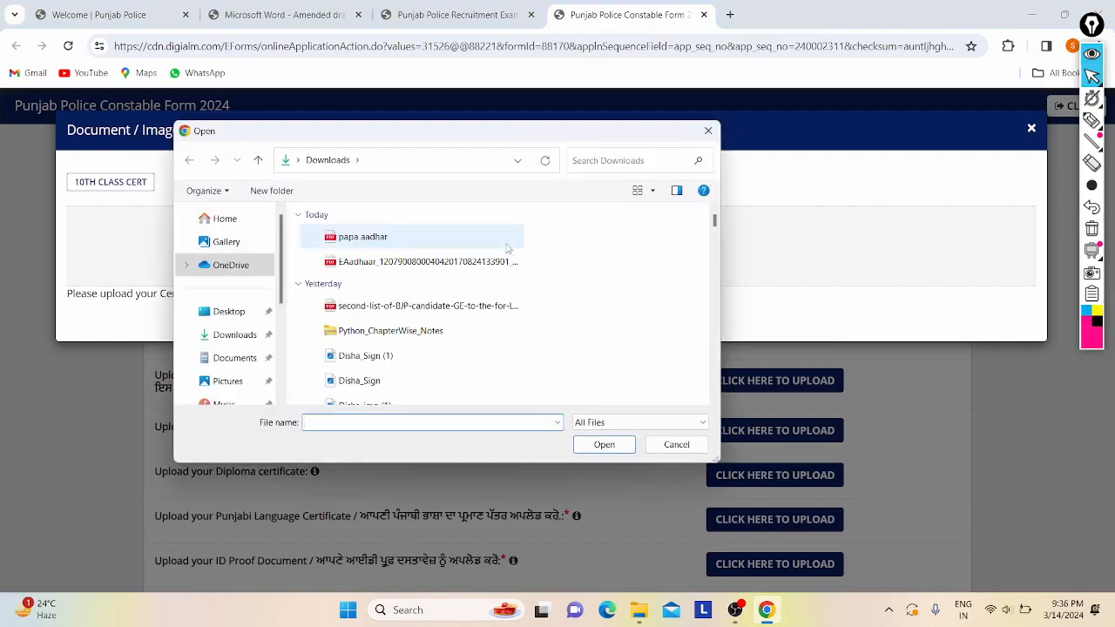
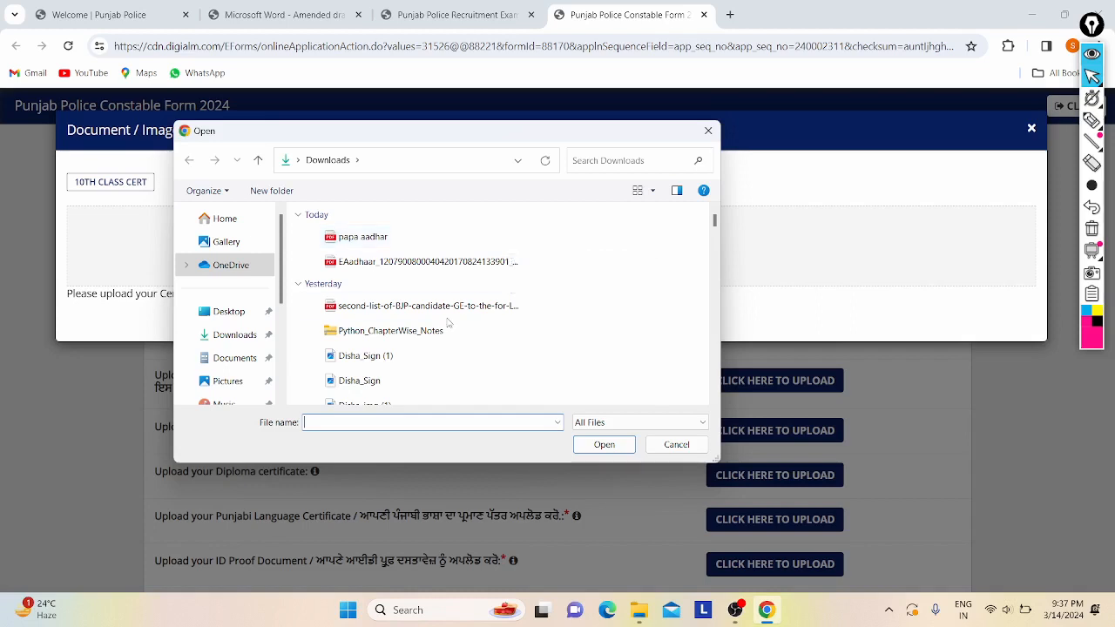
- Try uploading the krpform file from Downloads as the 10th class certificate
{"action": "scroll", "coordinate": [447, 318], "scroll_direction": "down", "scroll_amount": 3}
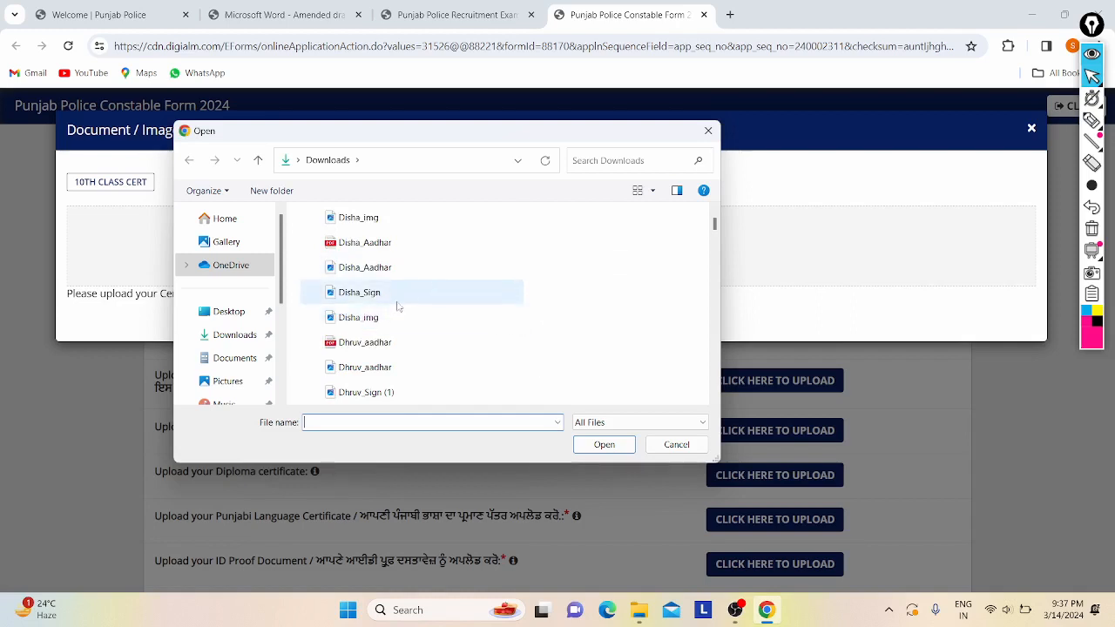
{"action": "scroll", "coordinate": [435, 302], "scroll_direction": "down", "scroll_amount": 3}
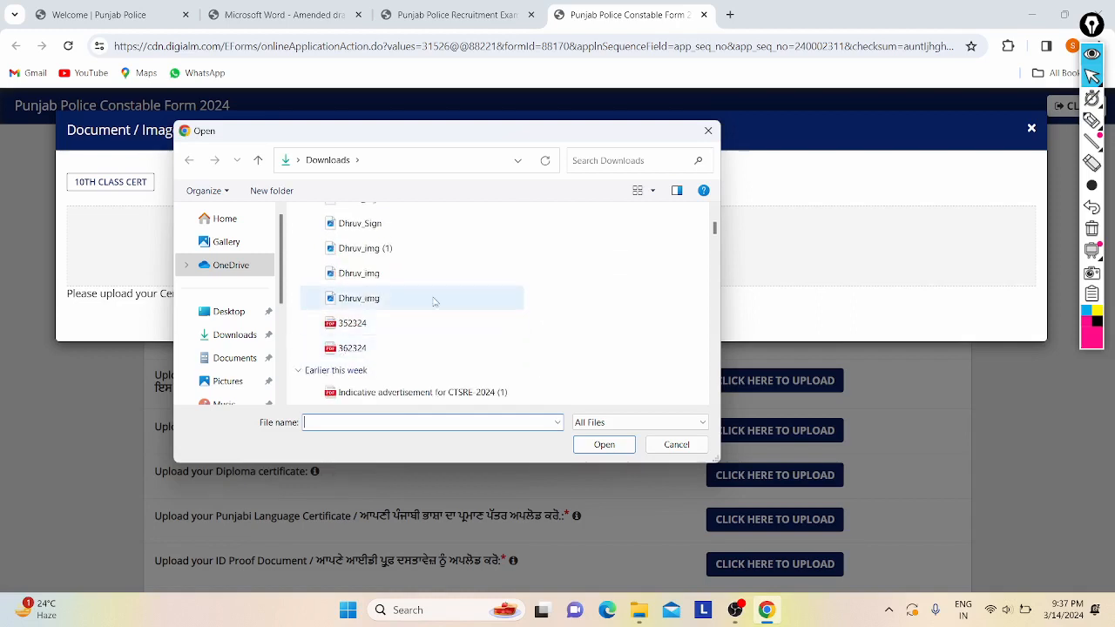
{"action": "scroll", "coordinate": [381, 340], "scroll_direction": "down", "scroll_amount": 2}
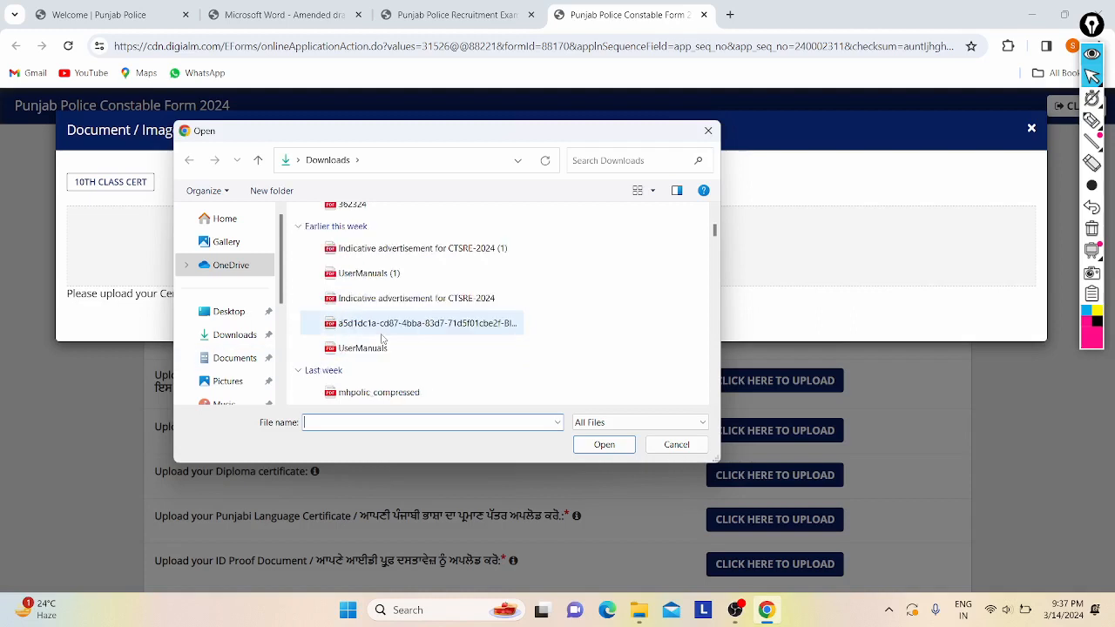
{"action": "scroll", "coordinate": [381, 340], "scroll_direction": "down", "scroll_amount": 3}
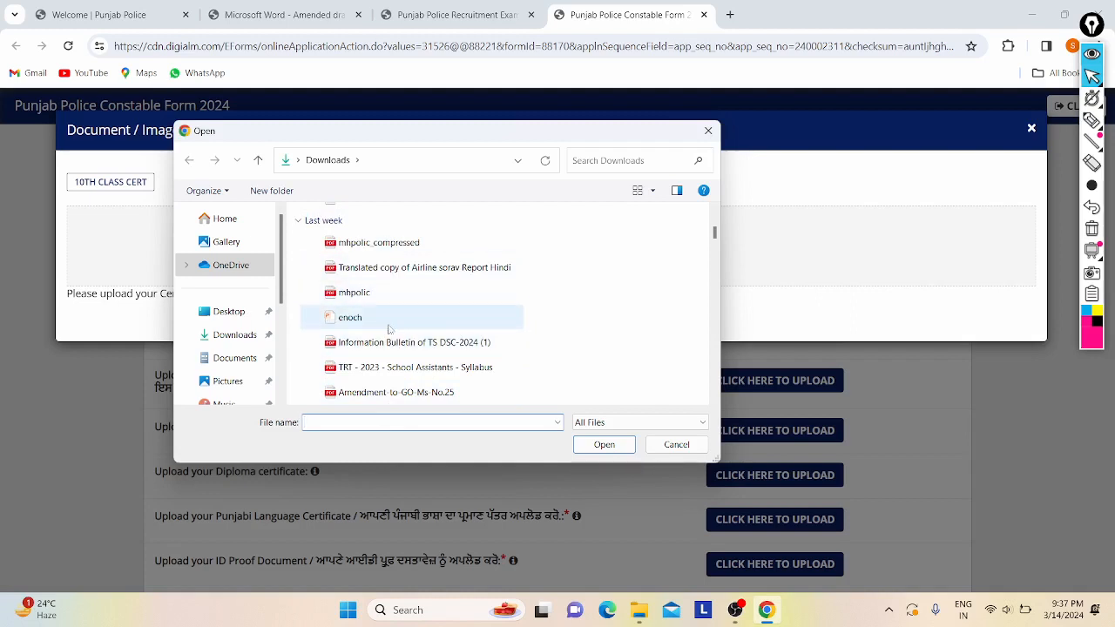
{"action": "scroll", "coordinate": [390, 337], "scroll_direction": "down", "scroll_amount": 2}
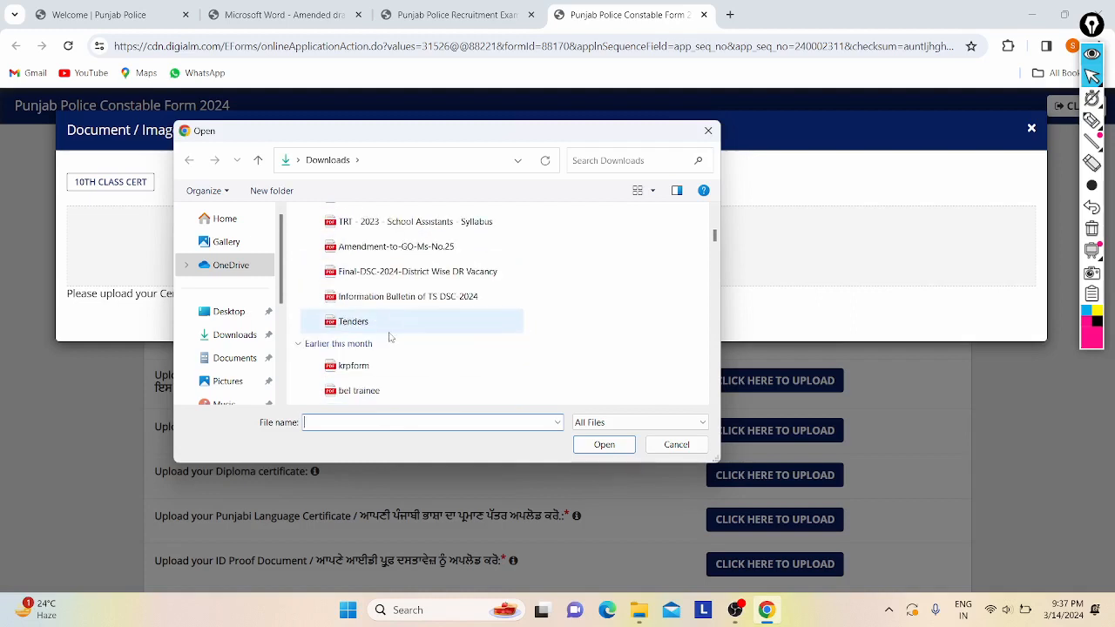
{"action": "left_click", "coordinate": [364, 372]}
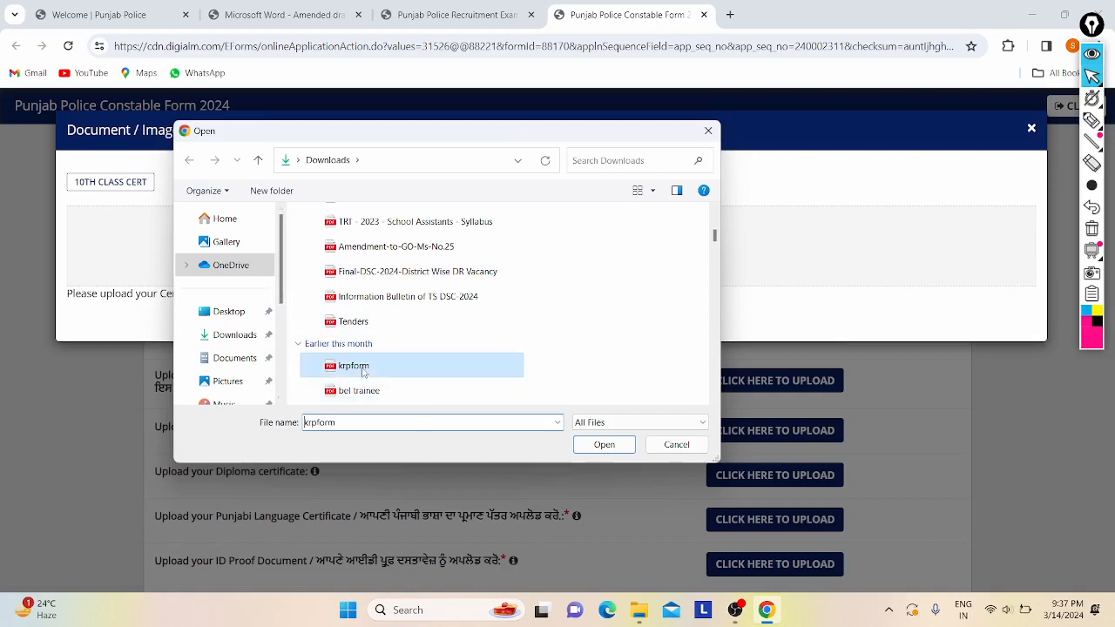
{"action": "left_click", "coordinate": [605, 446]}
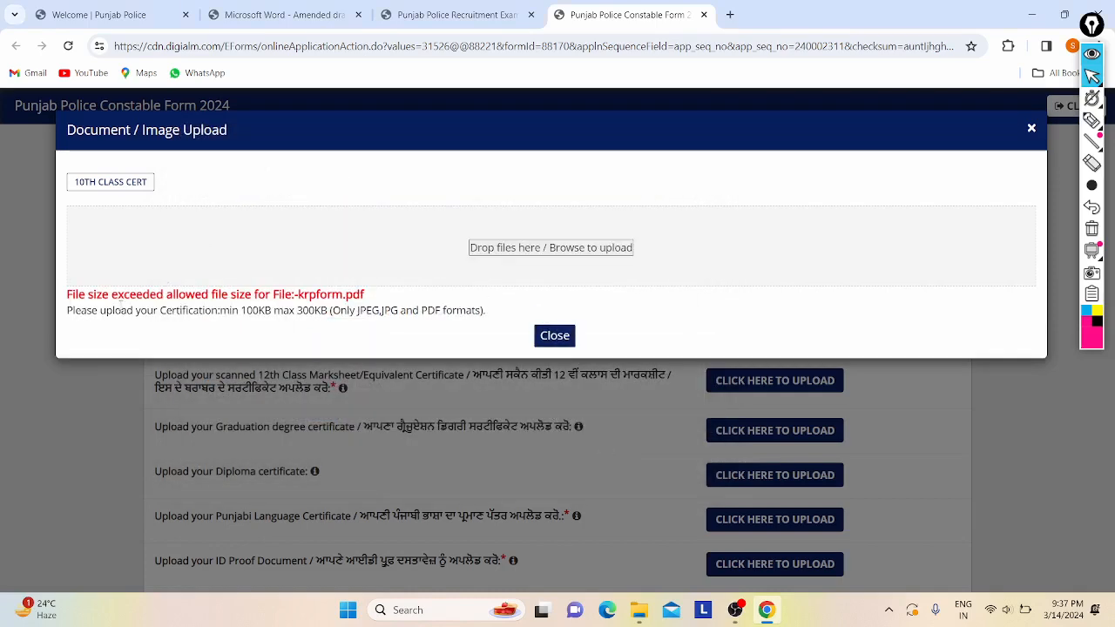
- Browse Downloads again and try the bmtc file as the 10th certificate instead
{"action": "left_click", "coordinate": [545, 249]}
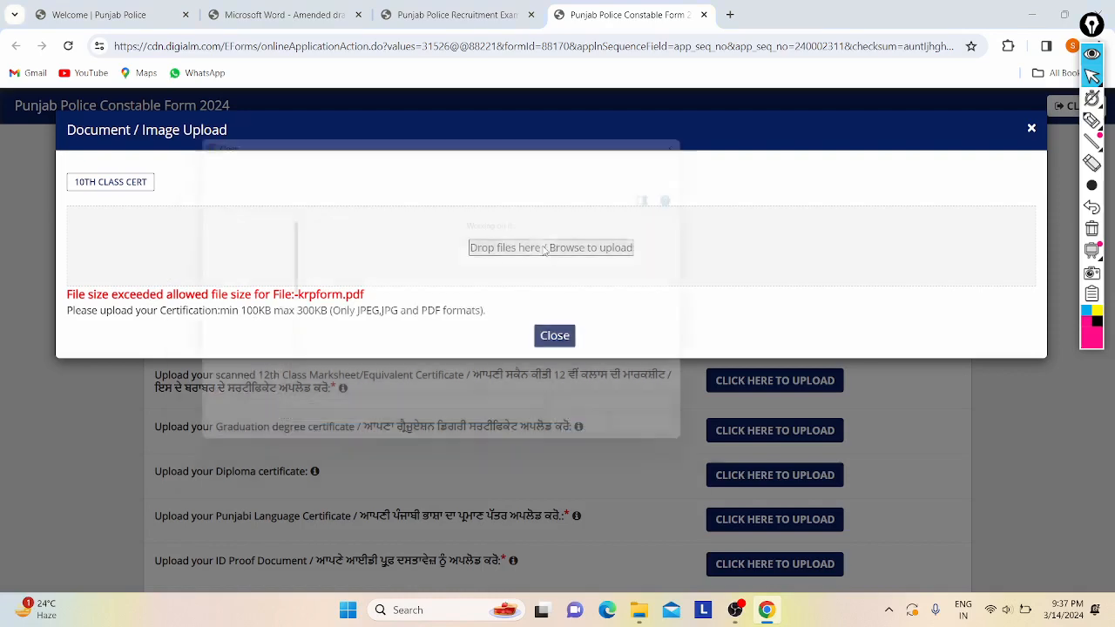
{"action": "scroll", "coordinate": [386, 351], "scroll_direction": "down", "scroll_amount": 6}
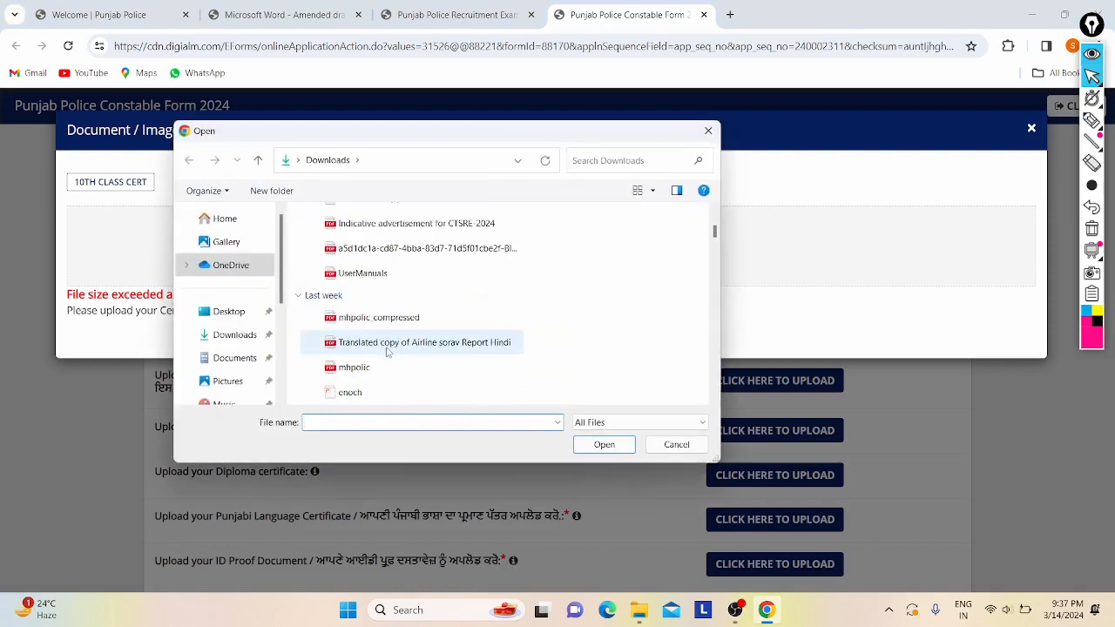
{"action": "scroll", "coordinate": [400, 347], "scroll_direction": "down", "scroll_amount": 1}
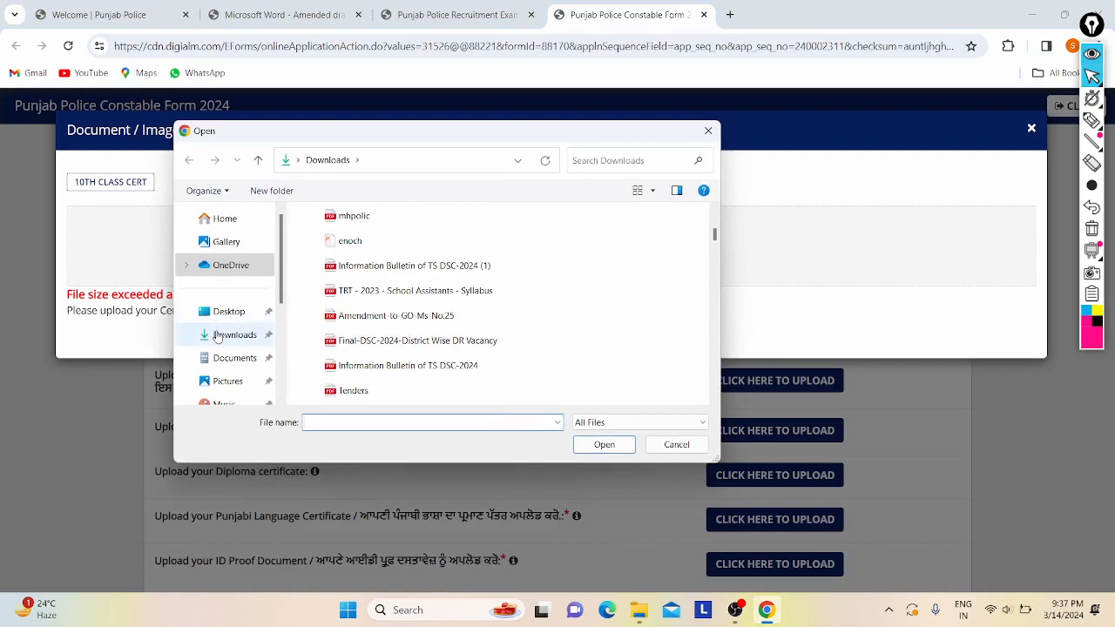
{"action": "left_click", "coordinate": [220, 335]}
{"action": "scroll", "coordinate": [562, 320], "scroll_direction": "down", "scroll_amount": 3}
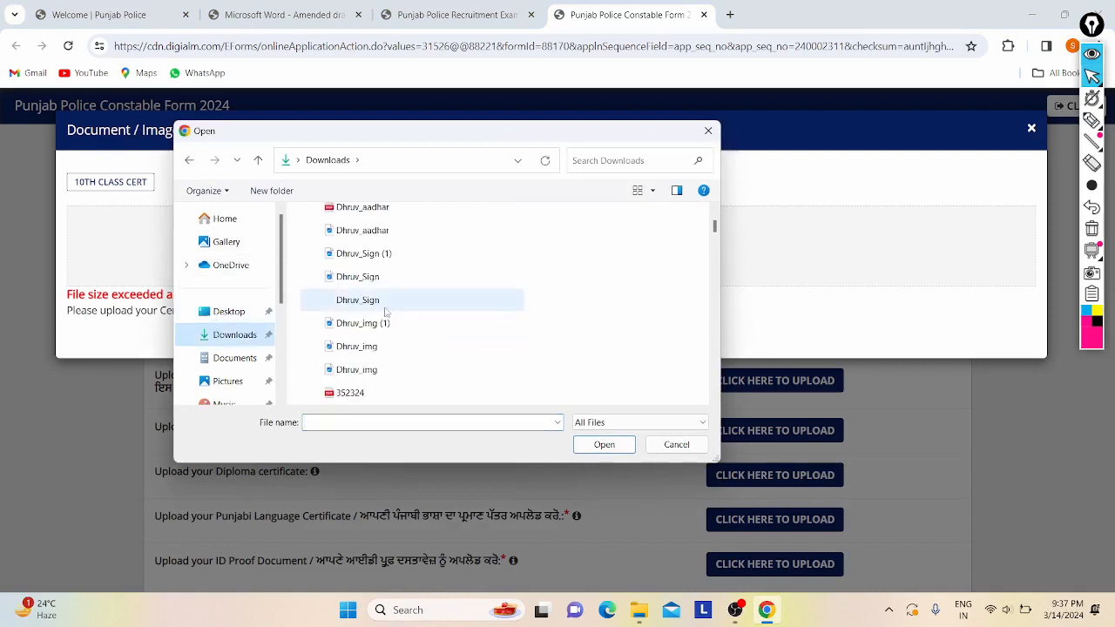
{"action": "scroll", "coordinate": [477, 318], "scroll_direction": "down", "scroll_amount": 2}
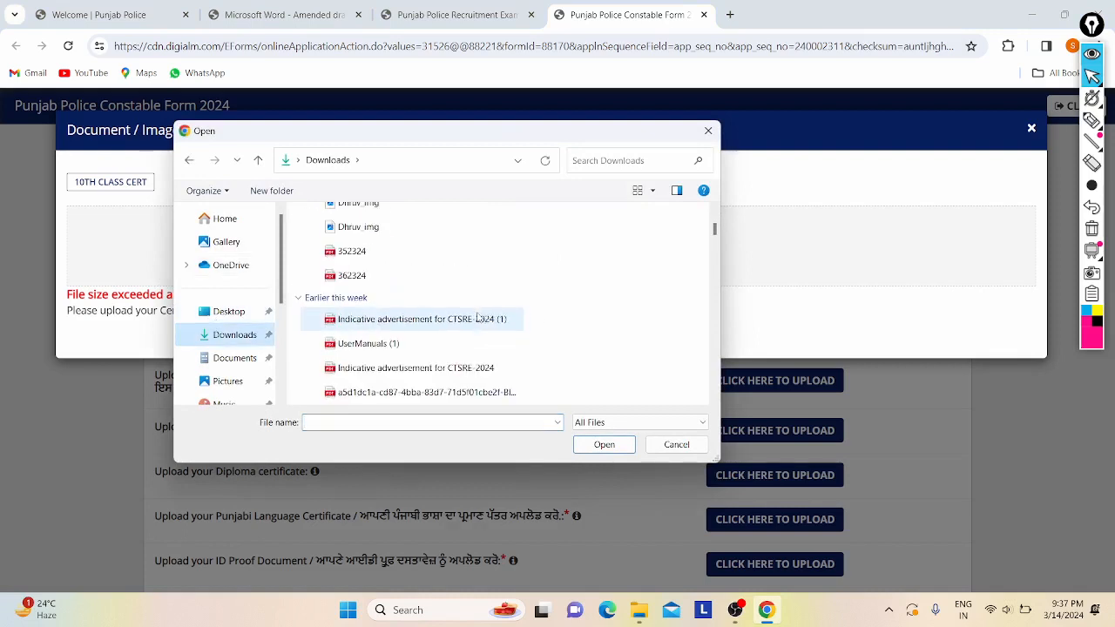
{"action": "scroll", "coordinate": [475, 331], "scroll_direction": "down", "scroll_amount": 3}
{"action": "scroll", "coordinate": [471, 351], "scroll_direction": "down", "scroll_amount": 3}
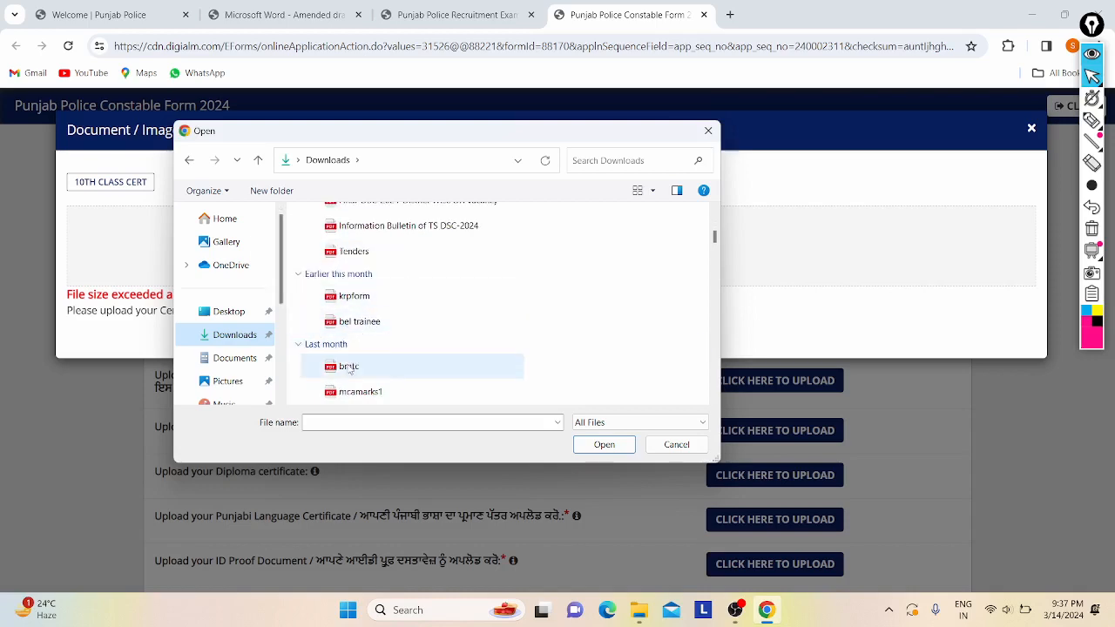
{"action": "left_click", "coordinate": [348, 367]}
{"action": "left_click", "coordinate": [598, 444]}
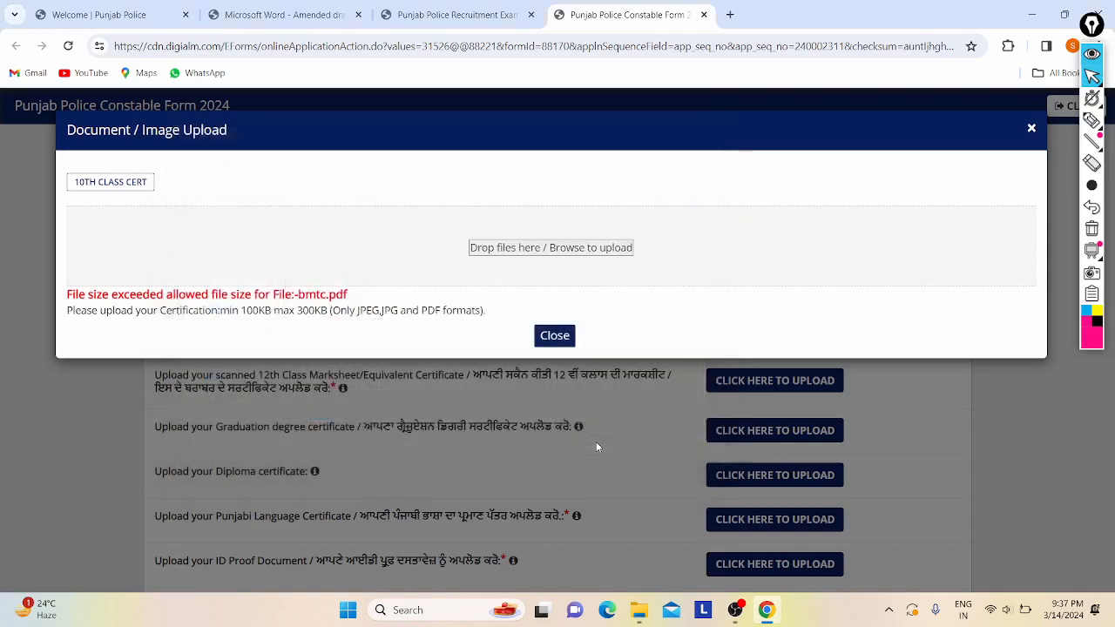
- Look for a smaller file and try notice_iv_24_01_2020 as the 10th certificate
{"action": "left_click", "coordinate": [554, 247]}
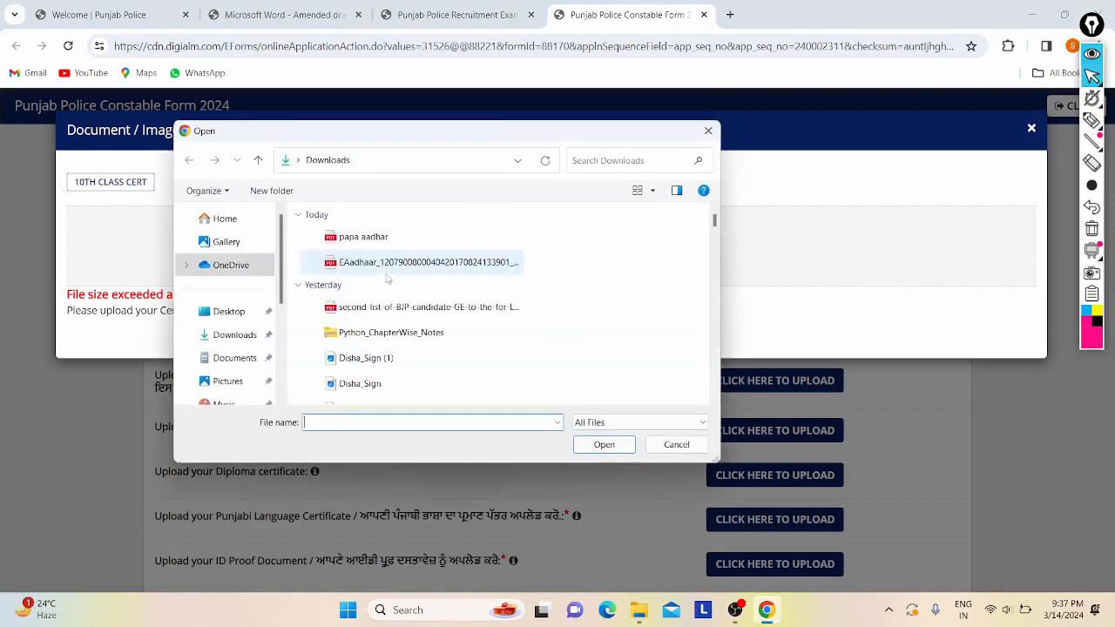
{"action": "scroll", "coordinate": [390, 281], "scroll_direction": "down", "scroll_amount": 3}
{"action": "scroll", "coordinate": [391, 282], "scroll_direction": "down", "scroll_amount": 3}
{"action": "scroll", "coordinate": [430, 285], "scroll_direction": "down", "scroll_amount": 3}
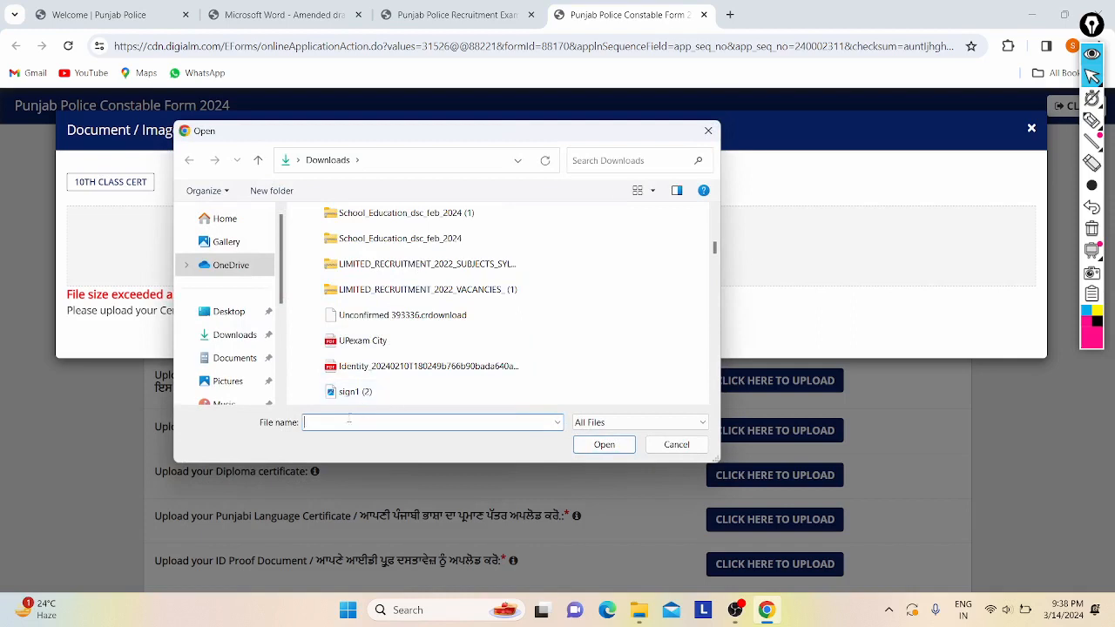
{"action": "scroll", "coordinate": [482, 297], "scroll_direction": "down", "scroll_amount": 3}
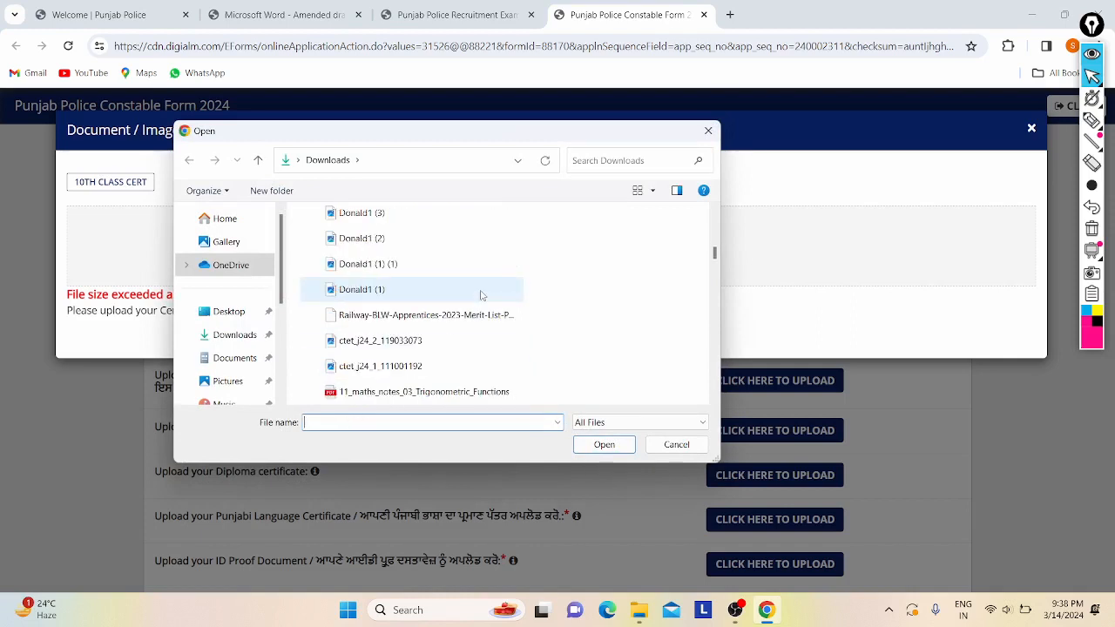
{"action": "scroll", "coordinate": [482, 296], "scroll_direction": "down", "scroll_amount": 3}
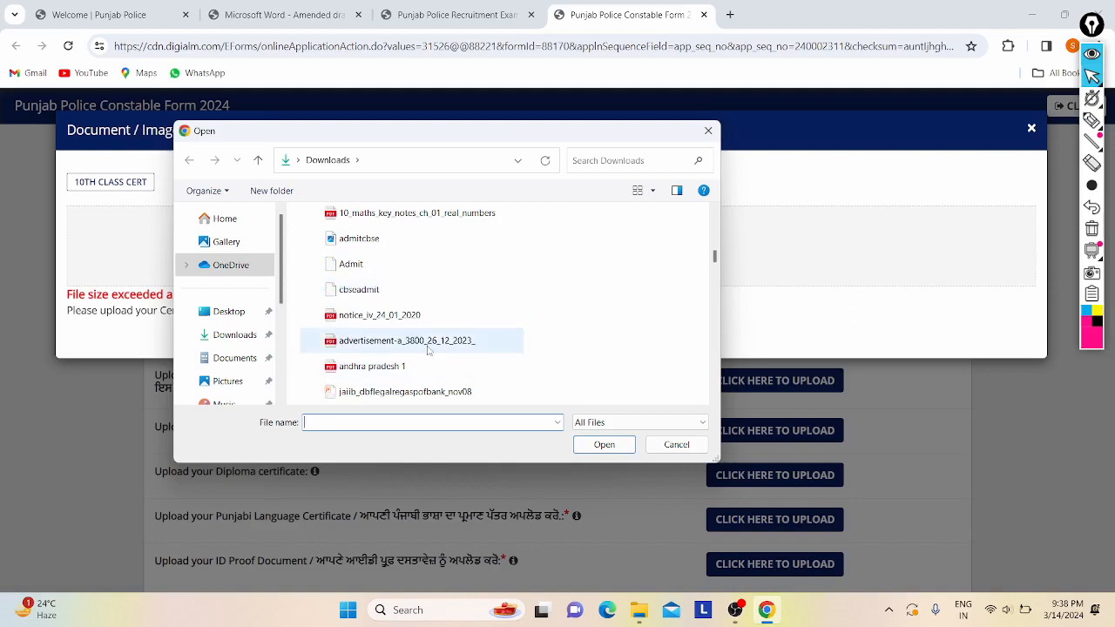
{"action": "left_click", "coordinate": [390, 316]}
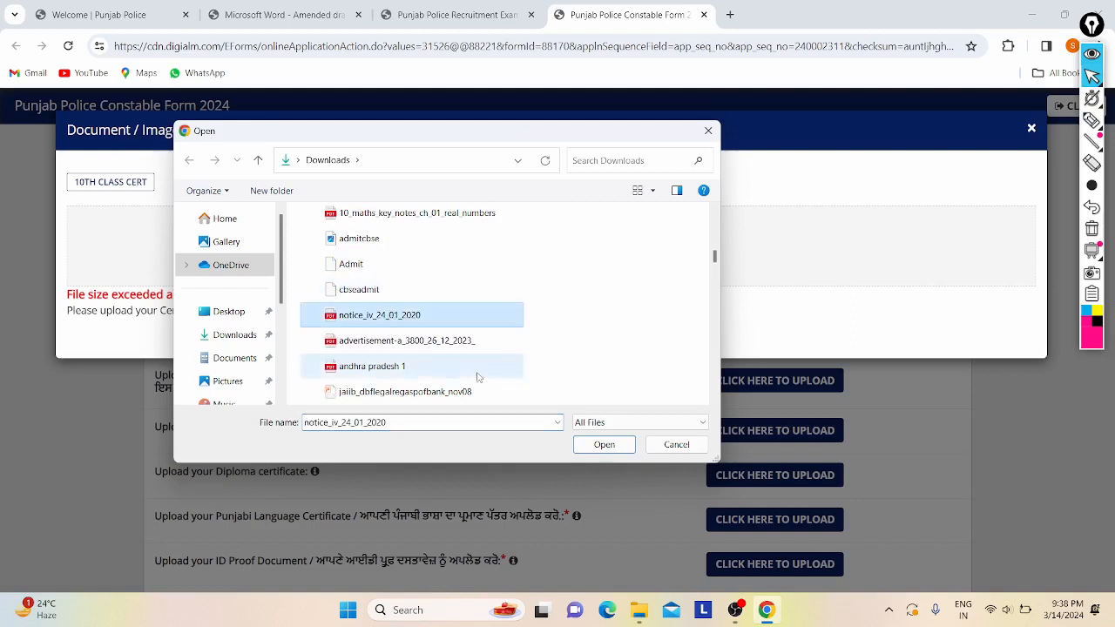
{"action": "left_click", "coordinate": [604, 444]}
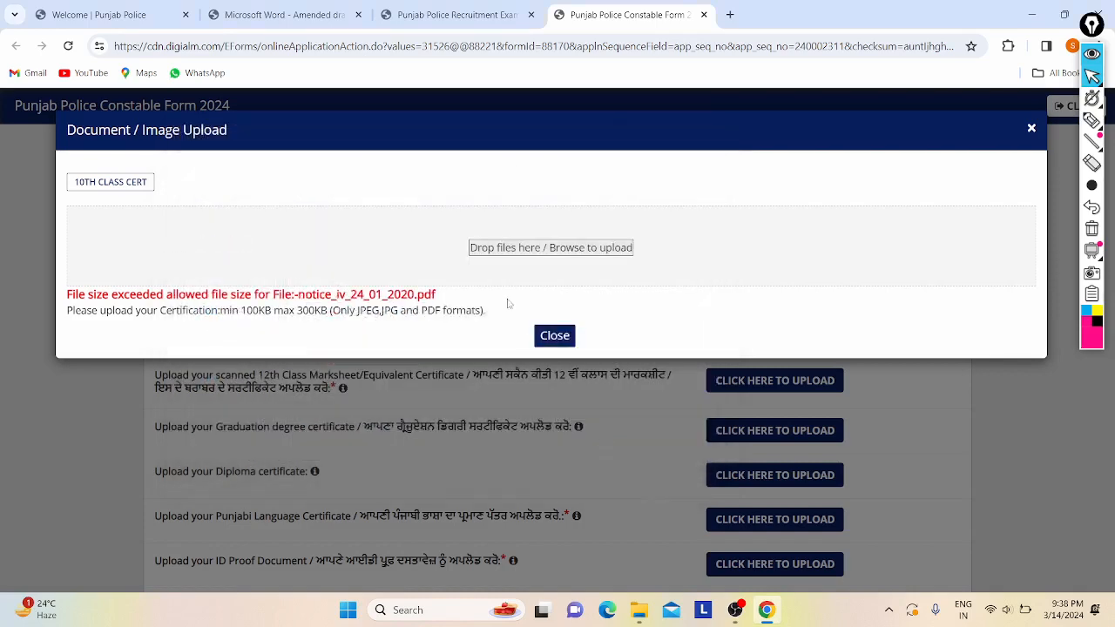
- Upload nidhictetresult.pdf as the 10th certificate within the 100–300KB limit and close the dialog
{"action": "left_click", "coordinate": [518, 252]}
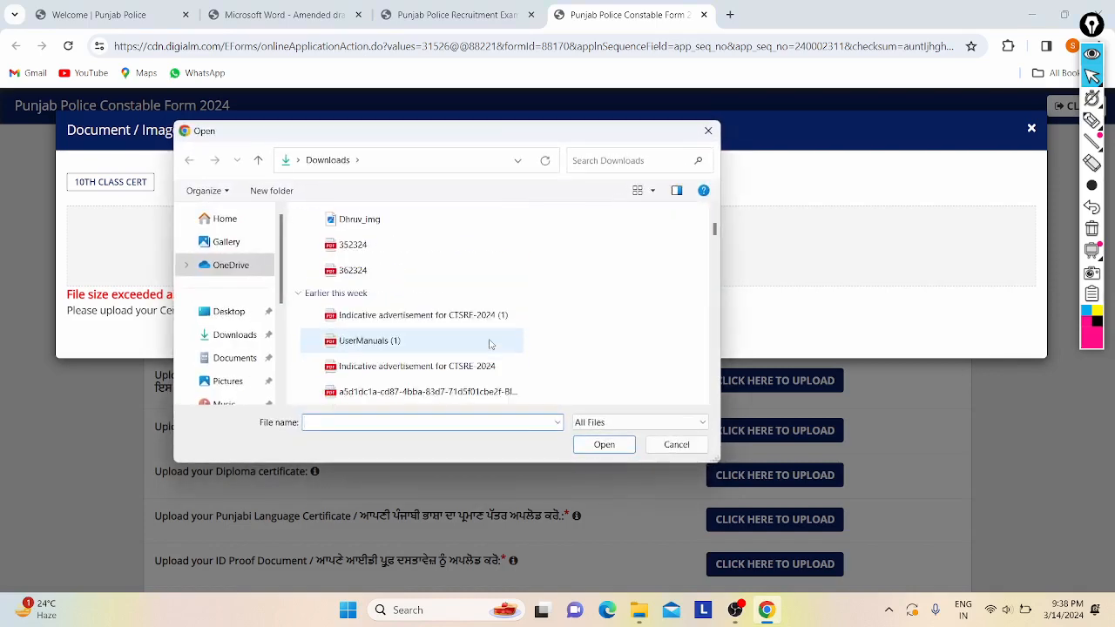
{"action": "scroll", "coordinate": [491, 342], "scroll_direction": "down", "scroll_amount": 3}
{"action": "scroll", "coordinate": [490, 344], "scroll_direction": "down", "scroll_amount": 2}
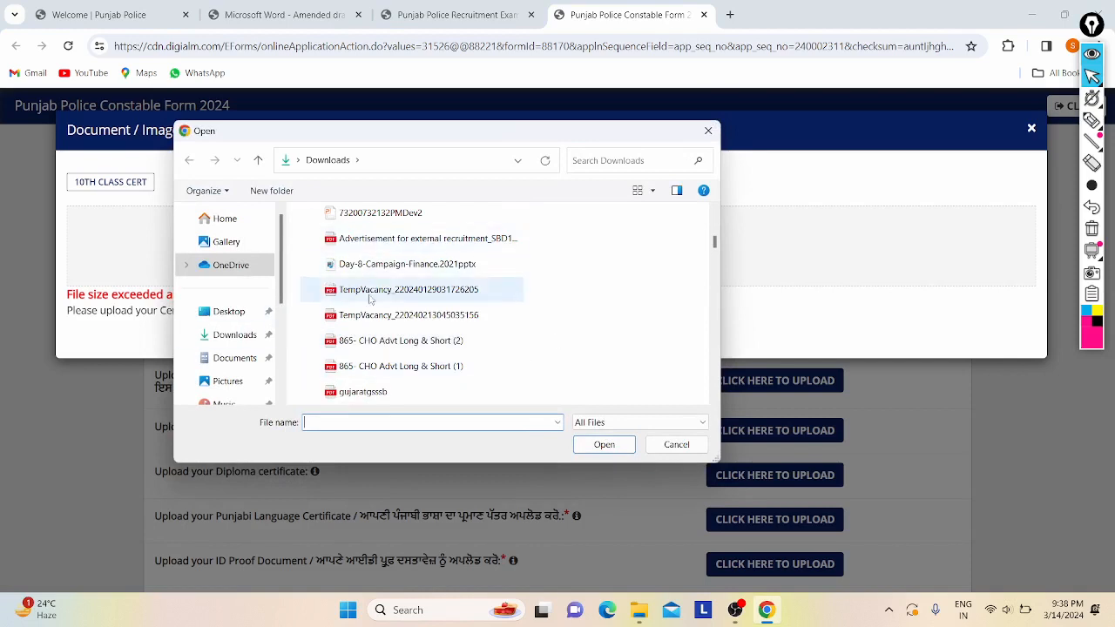
{"action": "scroll", "coordinate": [415, 339], "scroll_direction": "down", "scroll_amount": 1}
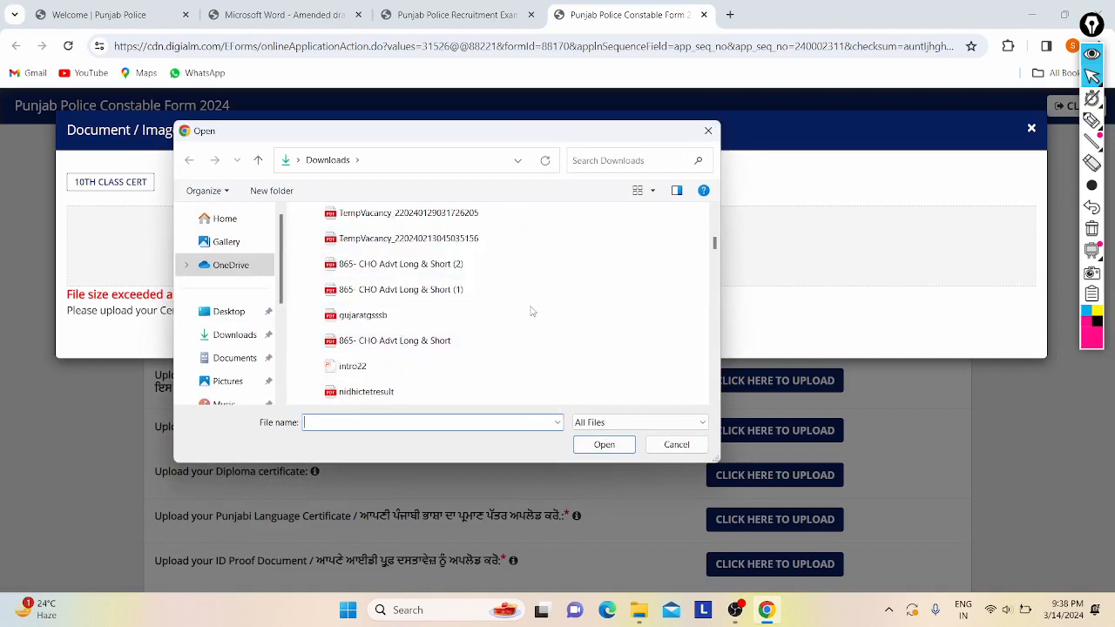
{"action": "left_click", "coordinate": [384, 391]}
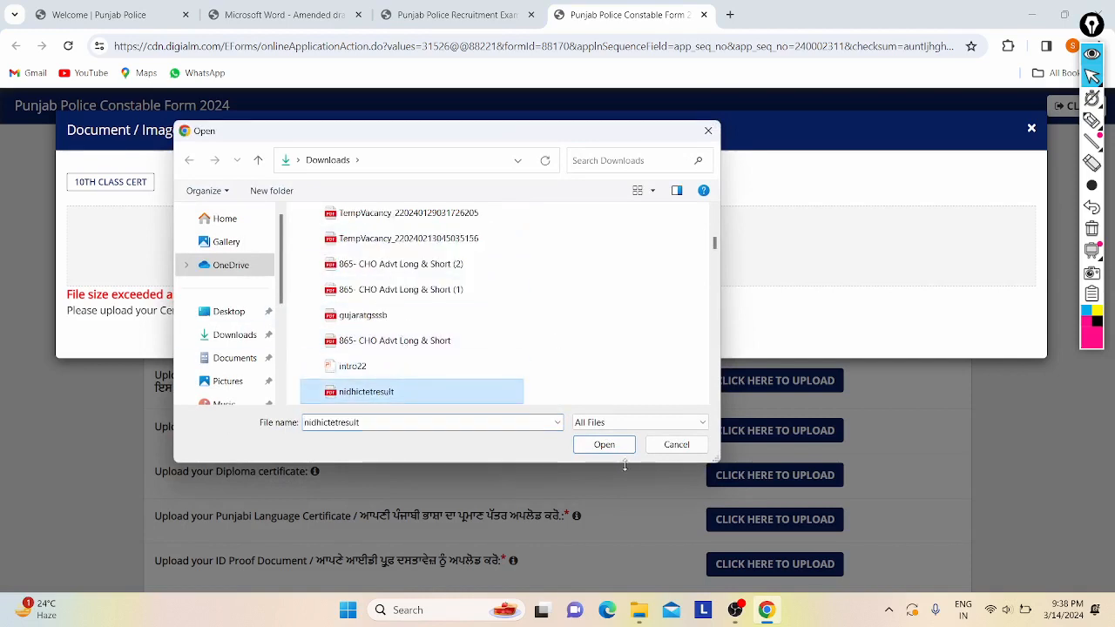
{"action": "left_click", "coordinate": [604, 446]}
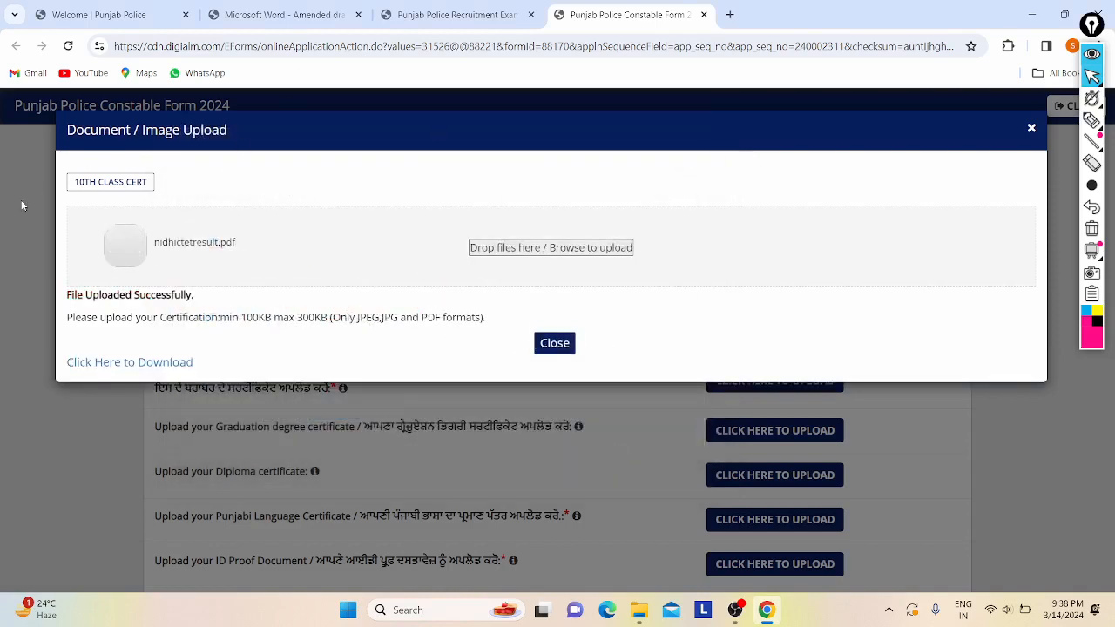
{"action": "left_click", "coordinate": [546, 343]}
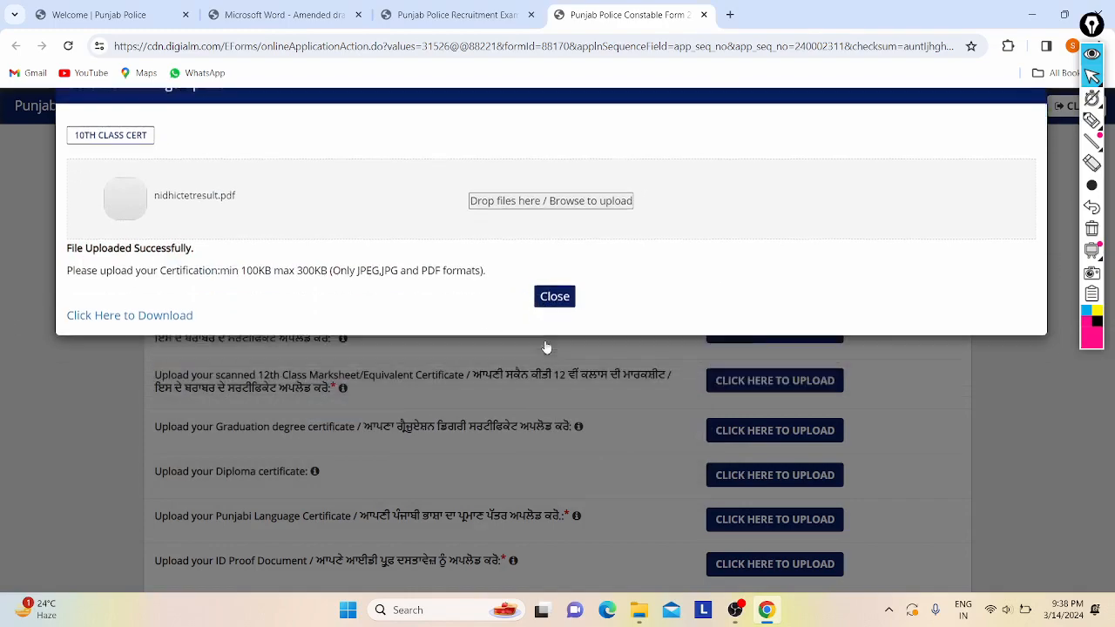
- Upload nidhictetresult.pdf as the 12th class marksheet certificate
{"action": "left_click", "coordinate": [767, 355]}
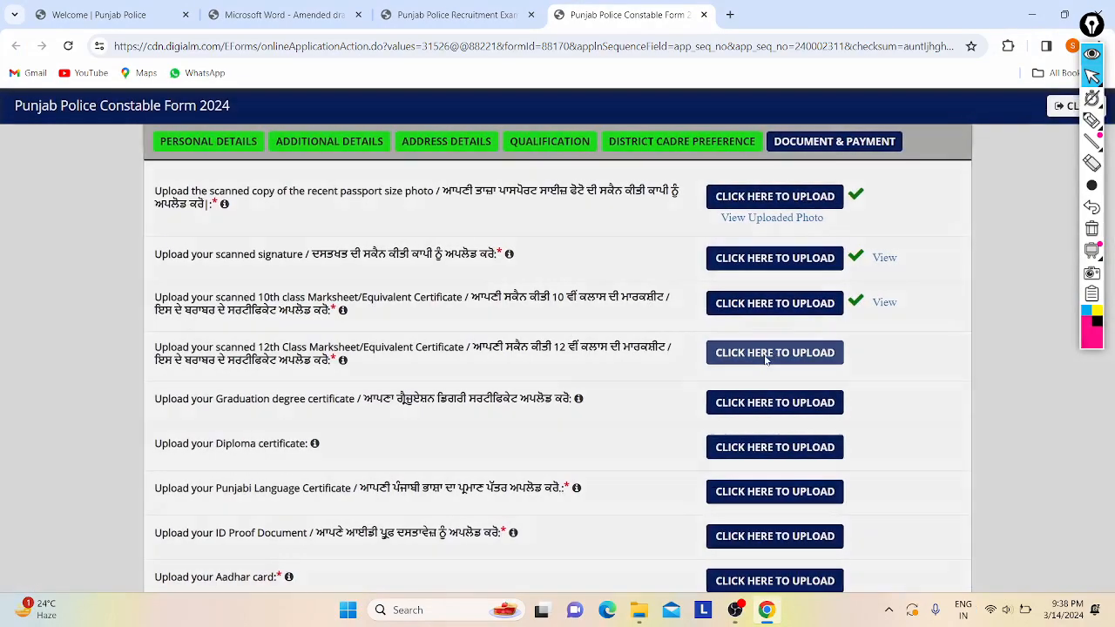
{"action": "left_click", "coordinate": [521, 251]}
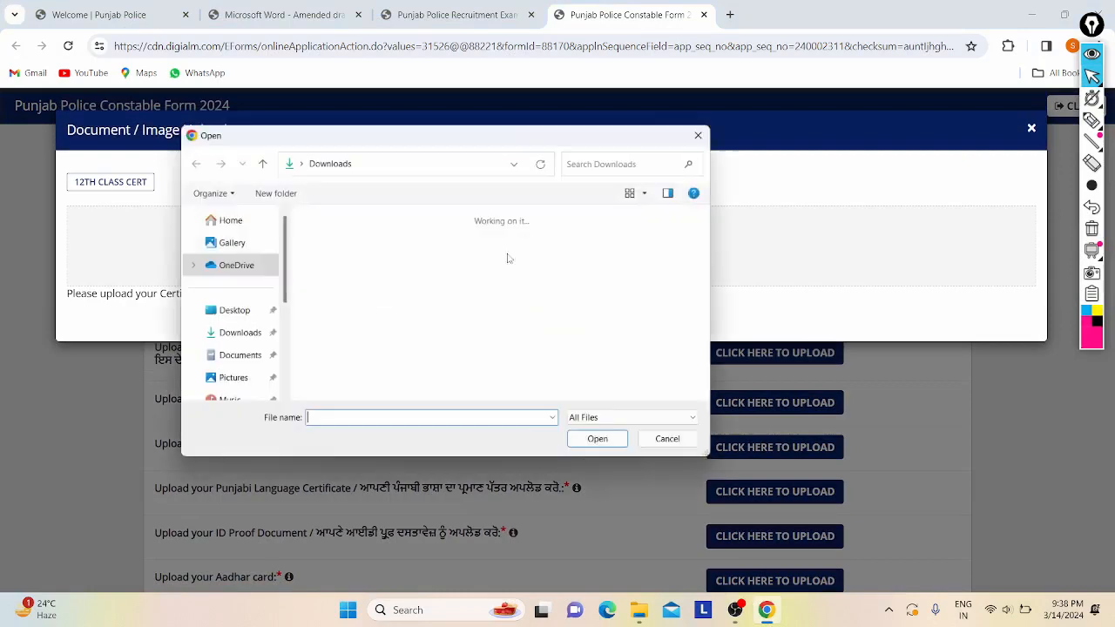
{"action": "type", "text": "ni"}
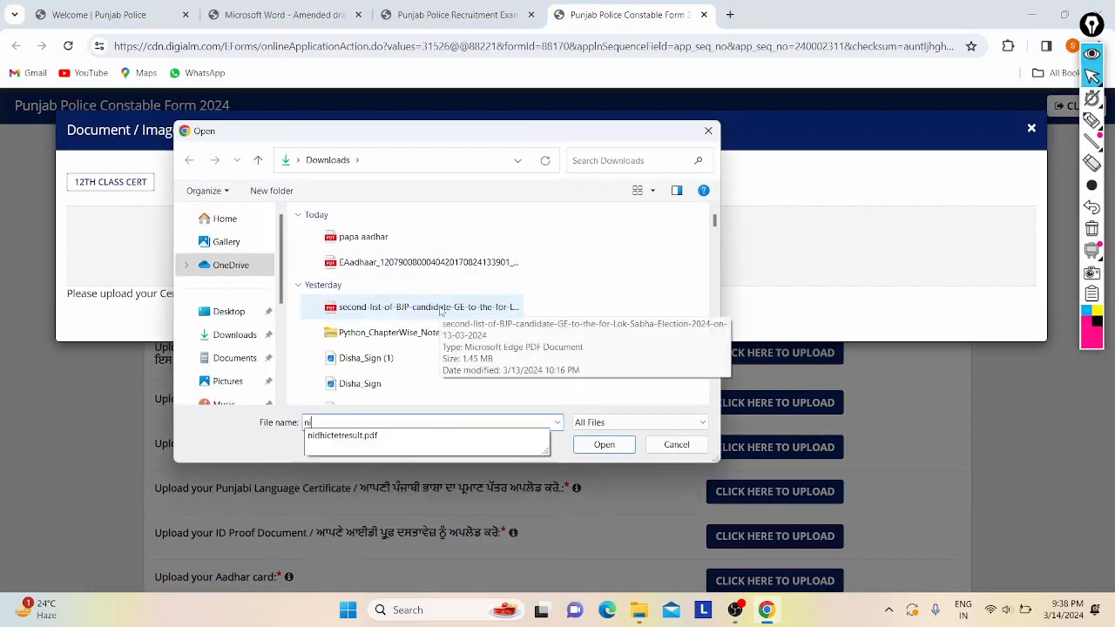
{"action": "key", "text": "Down"}
{"action": "key", "text": "Return"}
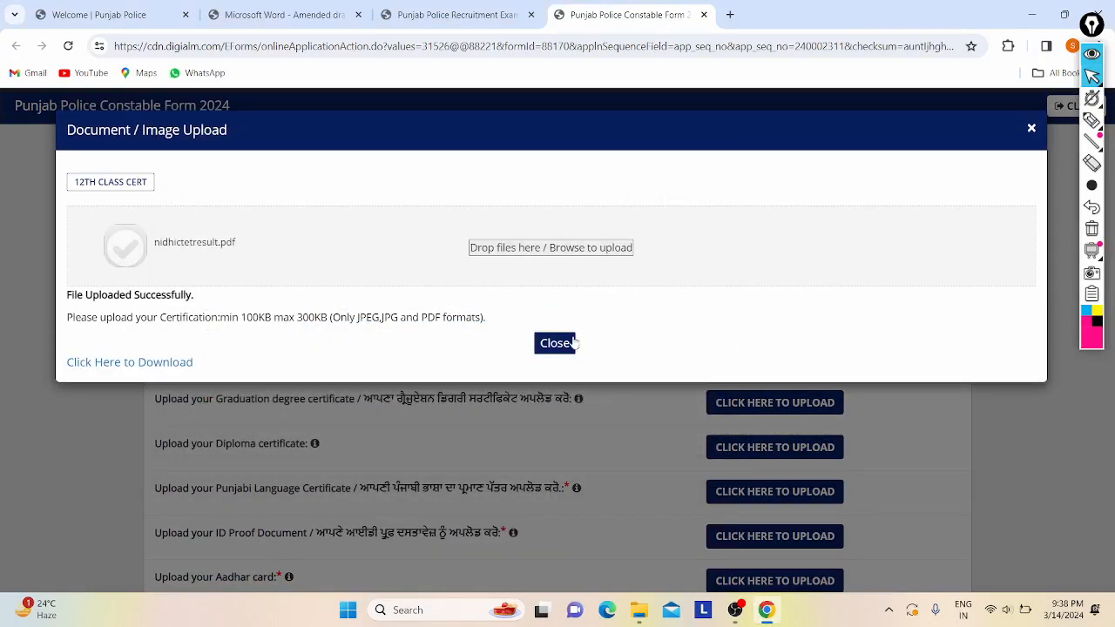
{"action": "left_click", "coordinate": [571, 343]}
- Upload nidhictetresult.pdf as the Punjabi Language Certificate
{"action": "scroll", "coordinate": [643, 366], "scroll_direction": "down", "scroll_amount": 1}
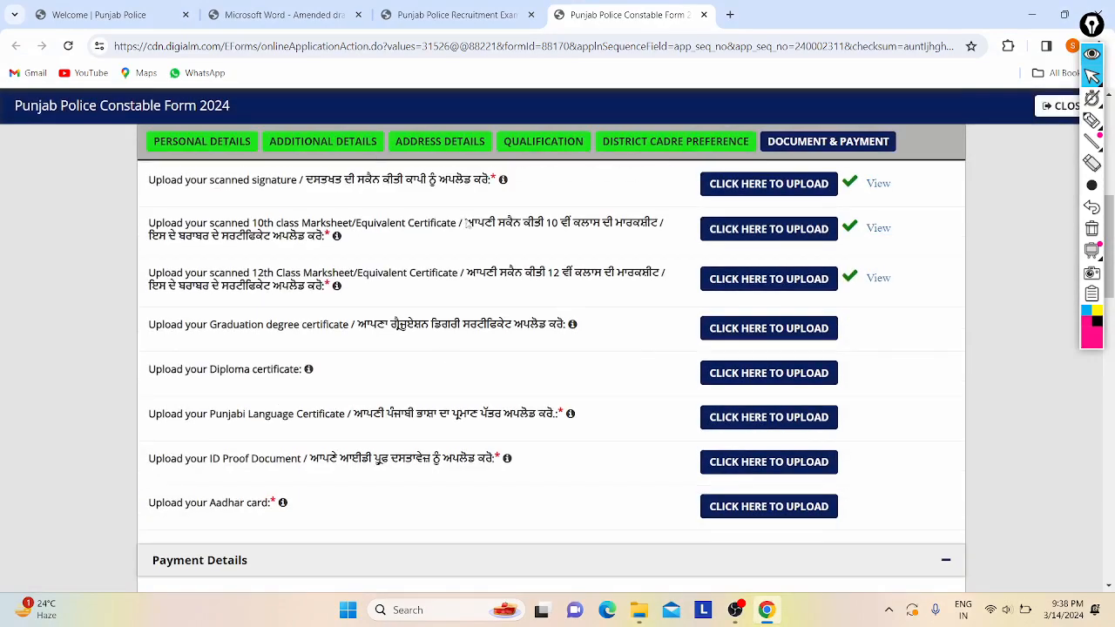
{"action": "scroll", "coordinate": [479, 327], "scroll_direction": "down", "scroll_amount": 1}
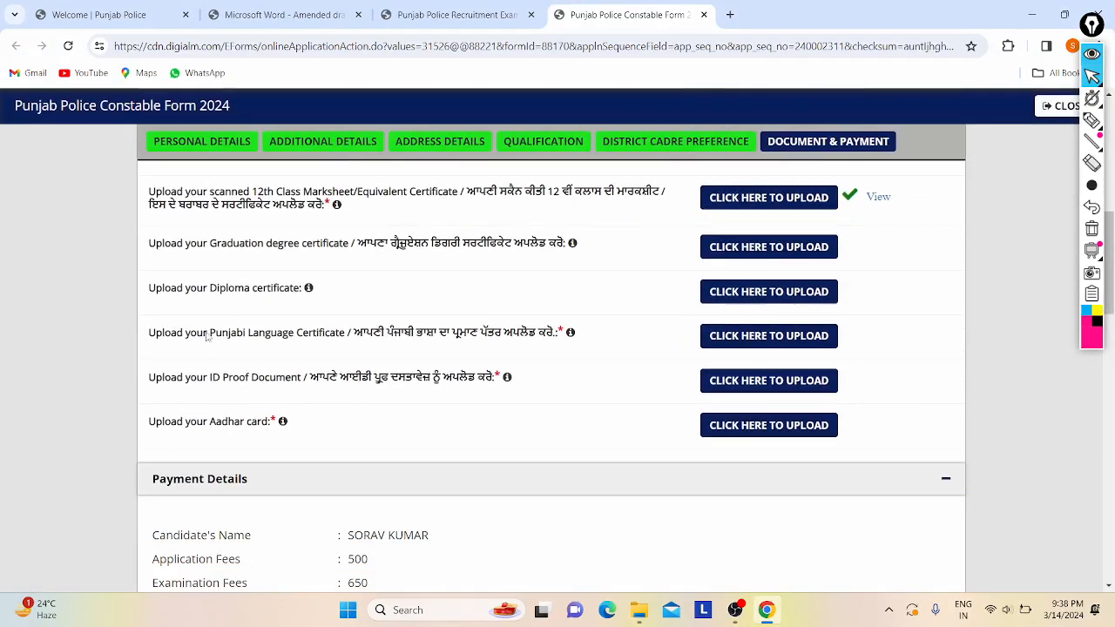
{"action": "left_click", "coordinate": [720, 337]}
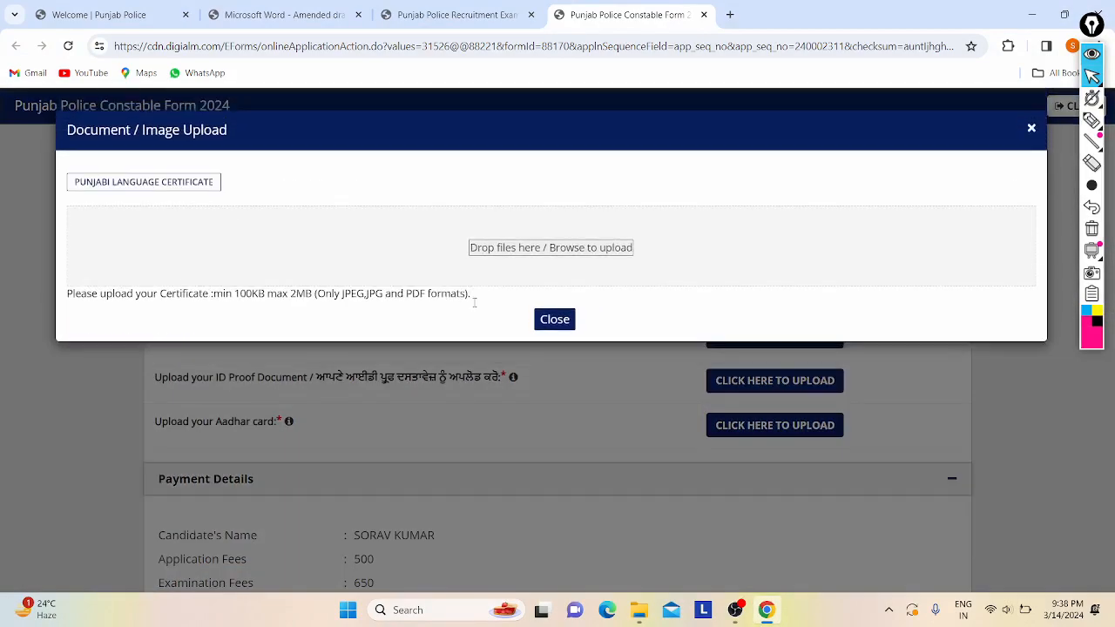
{"action": "left_click", "coordinate": [513, 248]}
{"action": "type", "text": "nidhictetresult.pdf"}
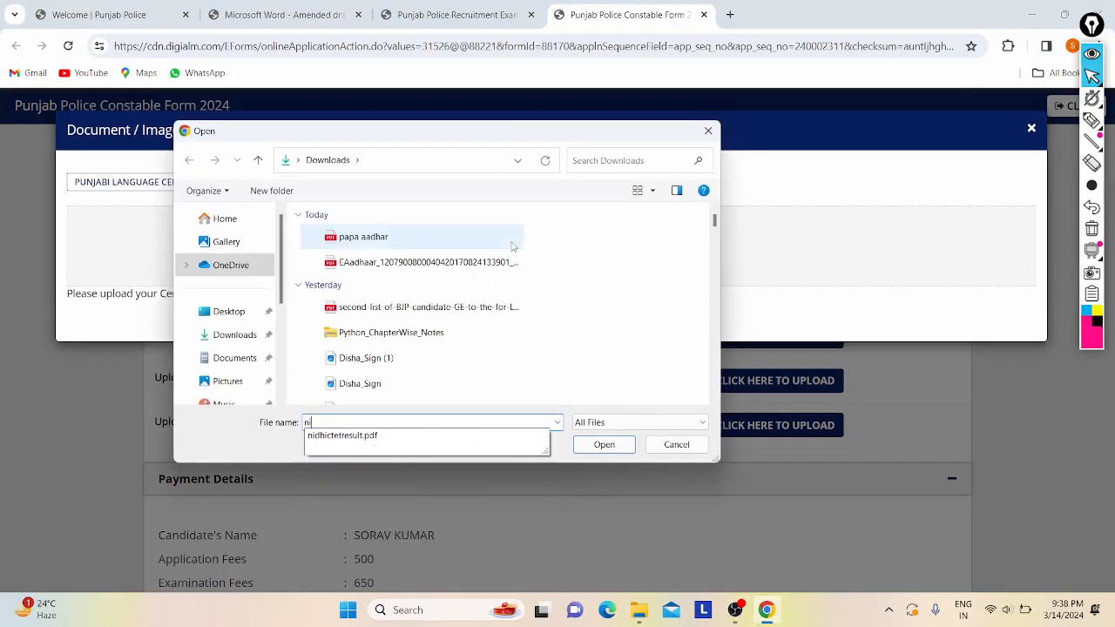
{"action": "key", "text": "Down"}
{"action": "key", "text": "Return"}
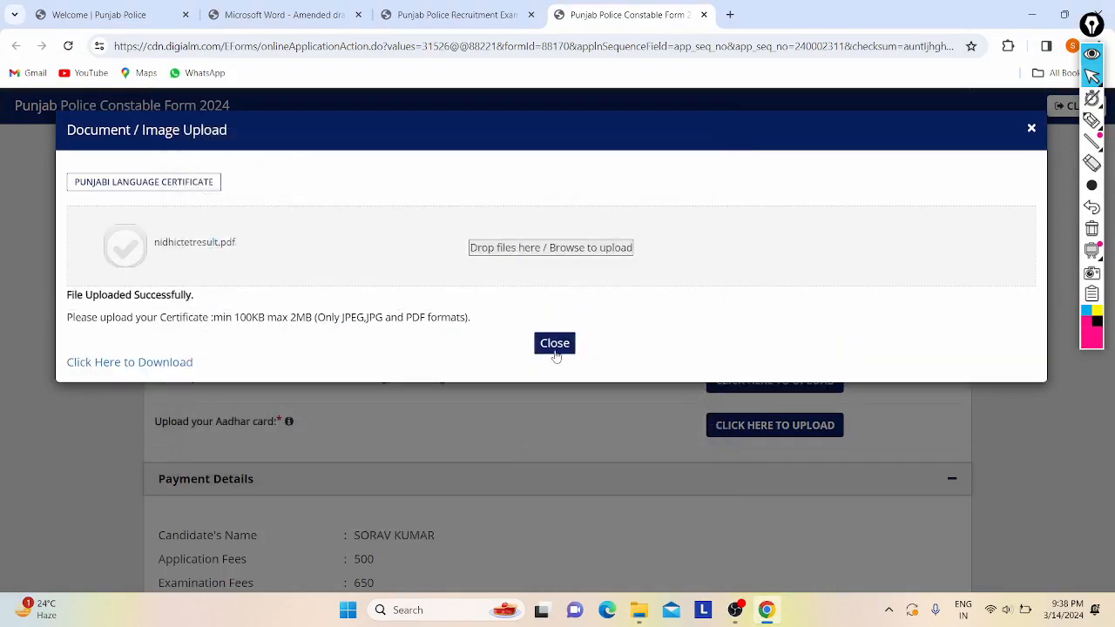
{"action": "left_click", "coordinate": [555, 345]}
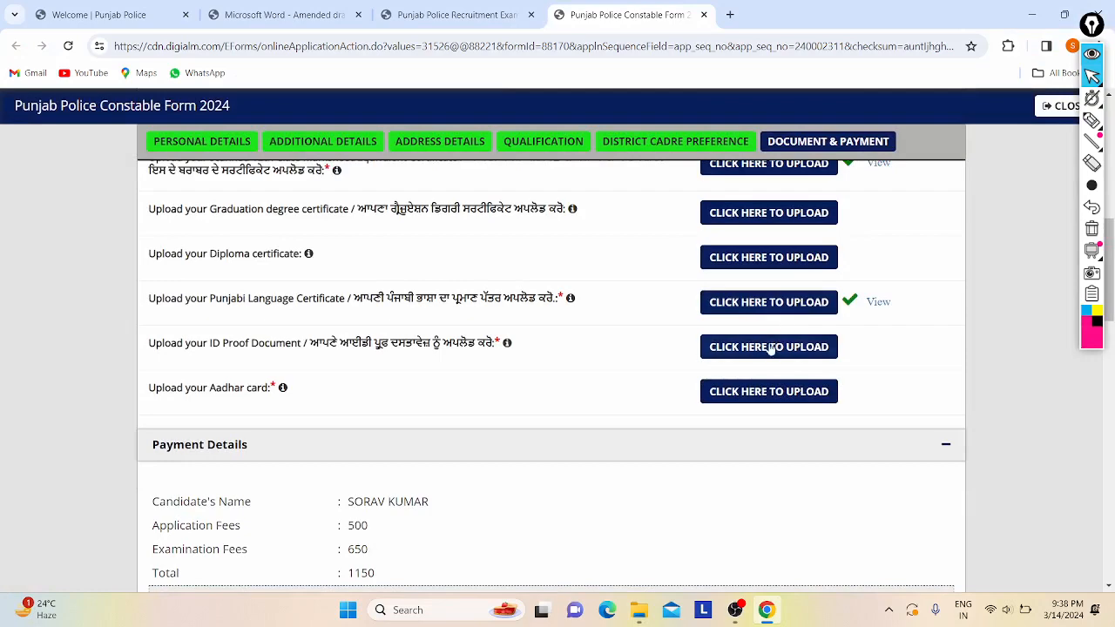
- Upload nidhictetresult.pdf as the ID proof document after a file-not-found warning
{"action": "left_click", "coordinate": [771, 348]}
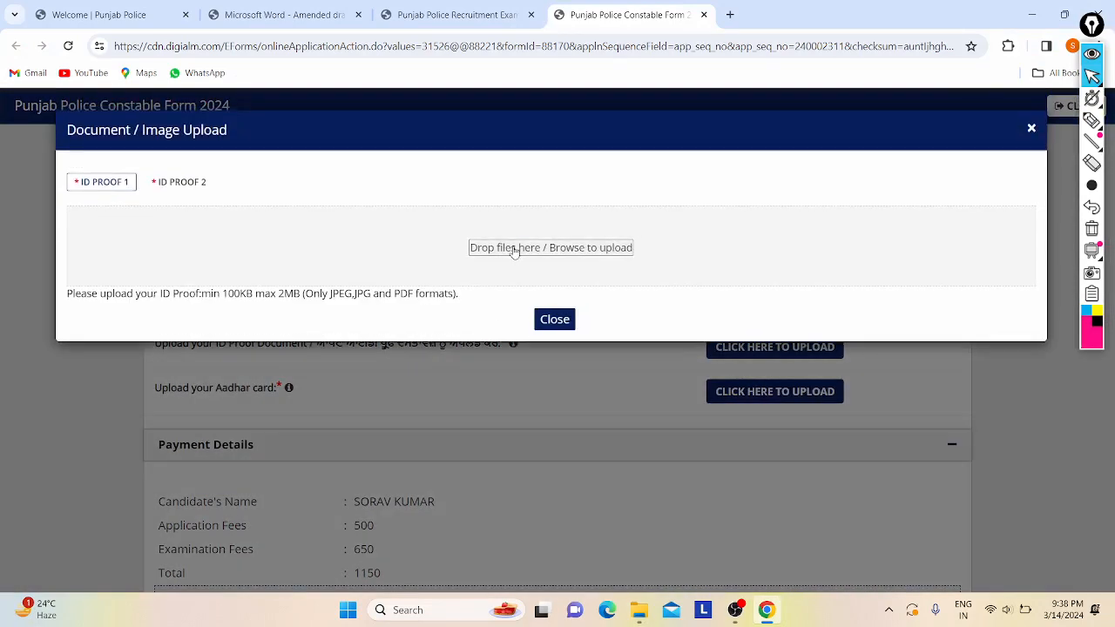
{"action": "left_click", "coordinate": [513, 250]}
{"action": "type", "text": "ni"}
{"action": "key", "text": "Return"}
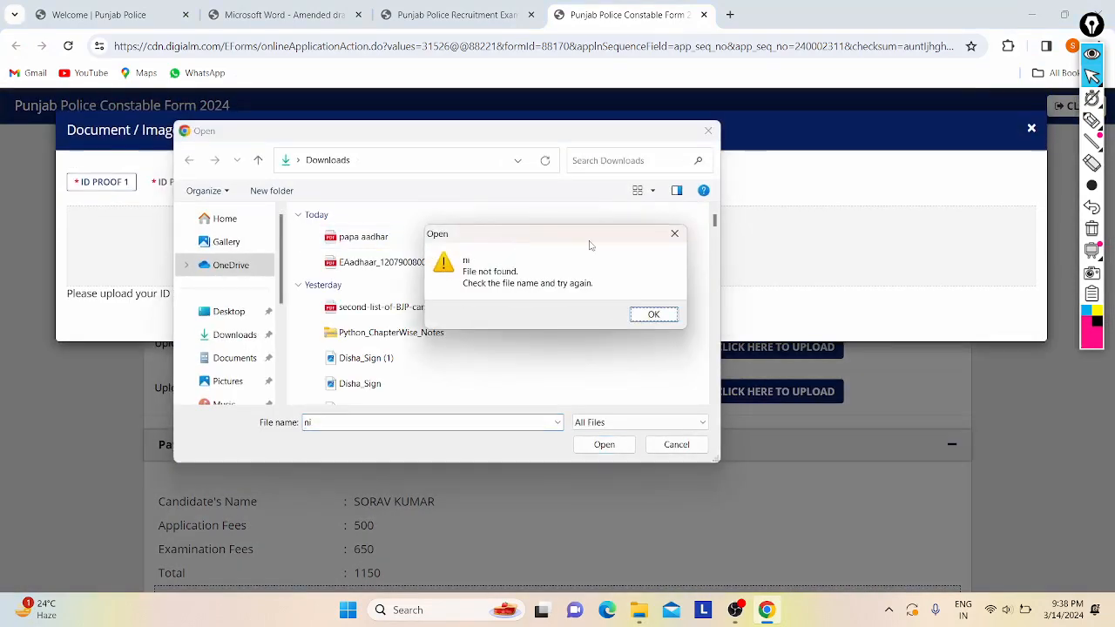
{"action": "left_click", "coordinate": [675, 234]}
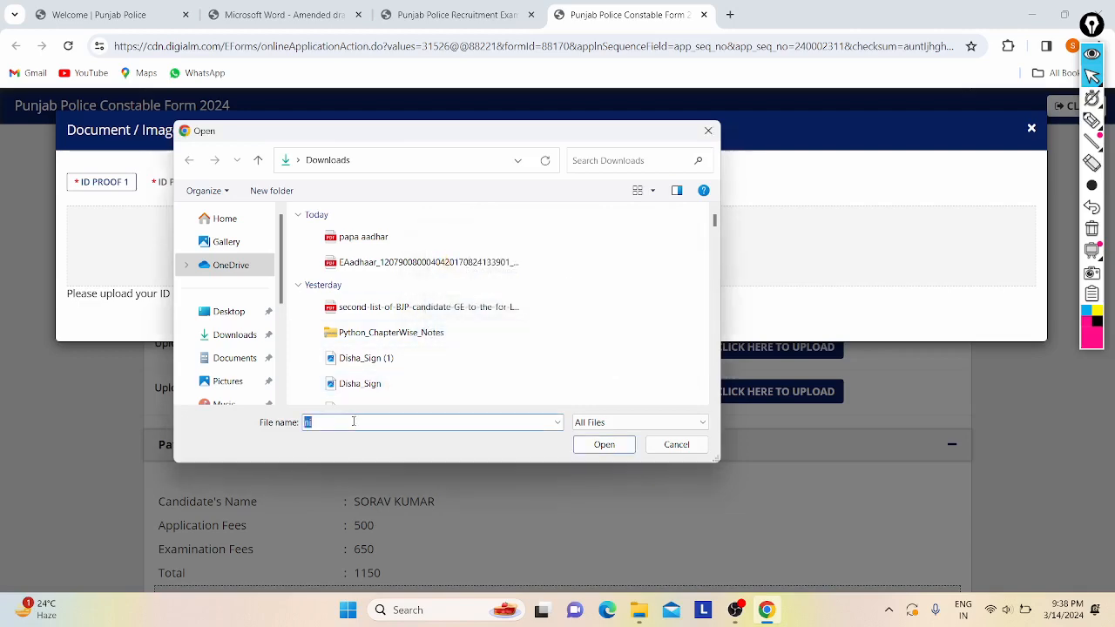
{"action": "type", "text": "d"}
{"action": "key", "text": "Down"}
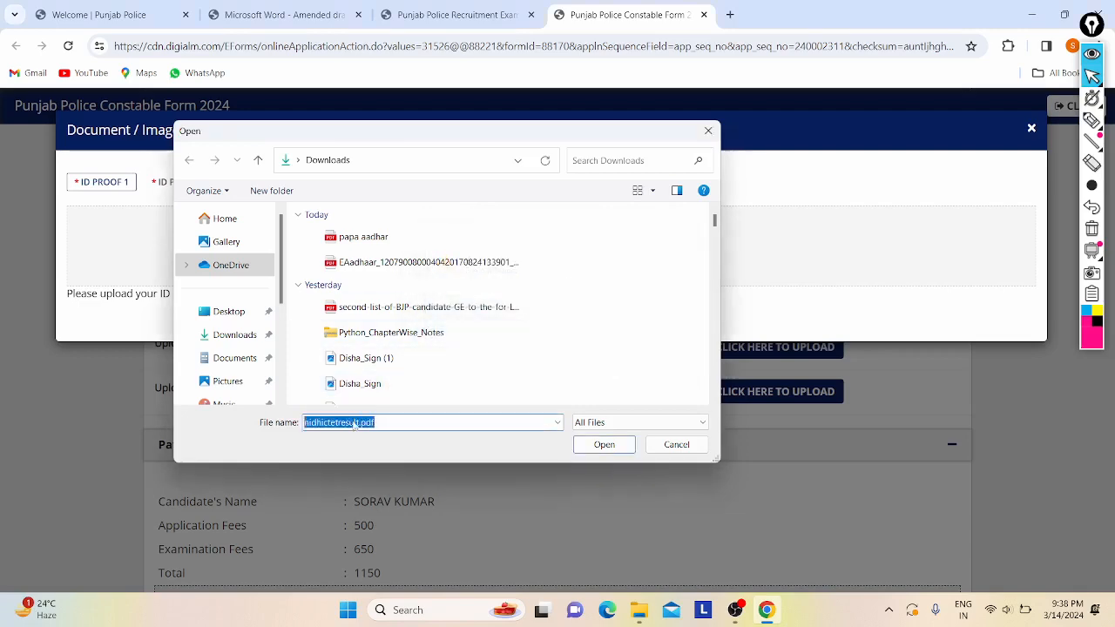
{"action": "key", "text": "Return"}
{"action": "left_click", "coordinate": [572, 345]}
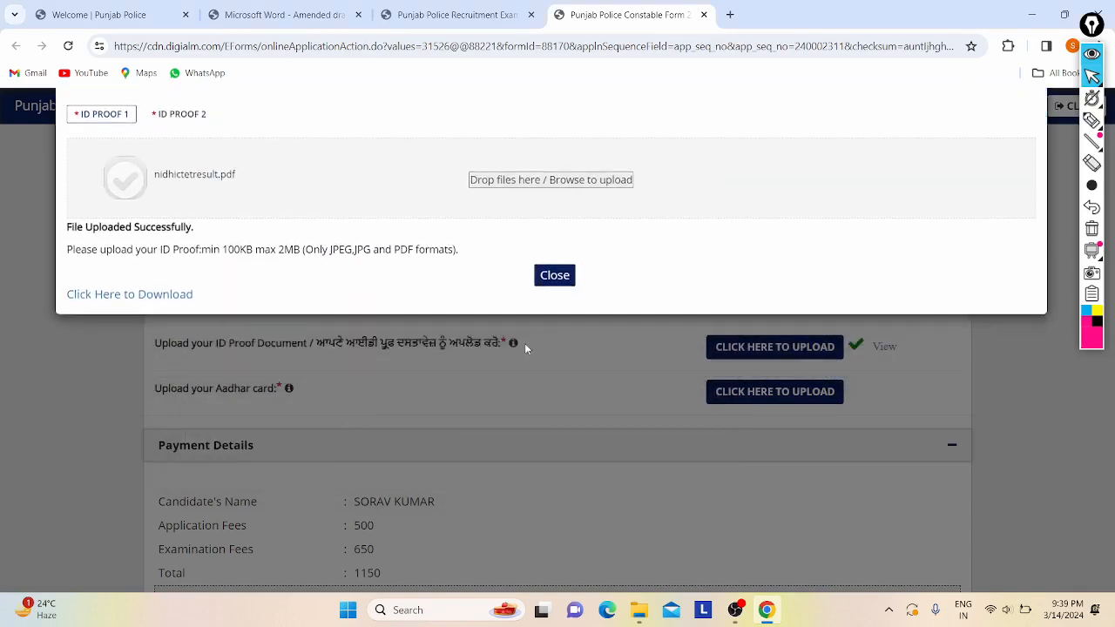
- Upload nidhictetresult.pdf as the Aadhar card
{"action": "scroll", "coordinate": [490, 390], "scroll_direction": "down", "scroll_amount": 1}
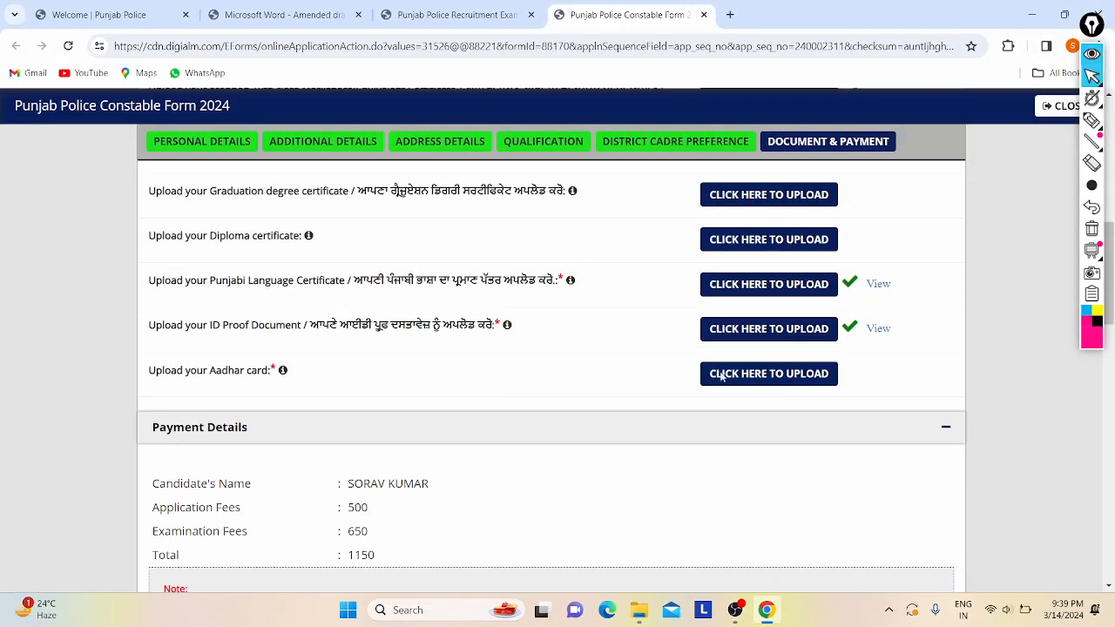
{"action": "left_click", "coordinate": [787, 375]}
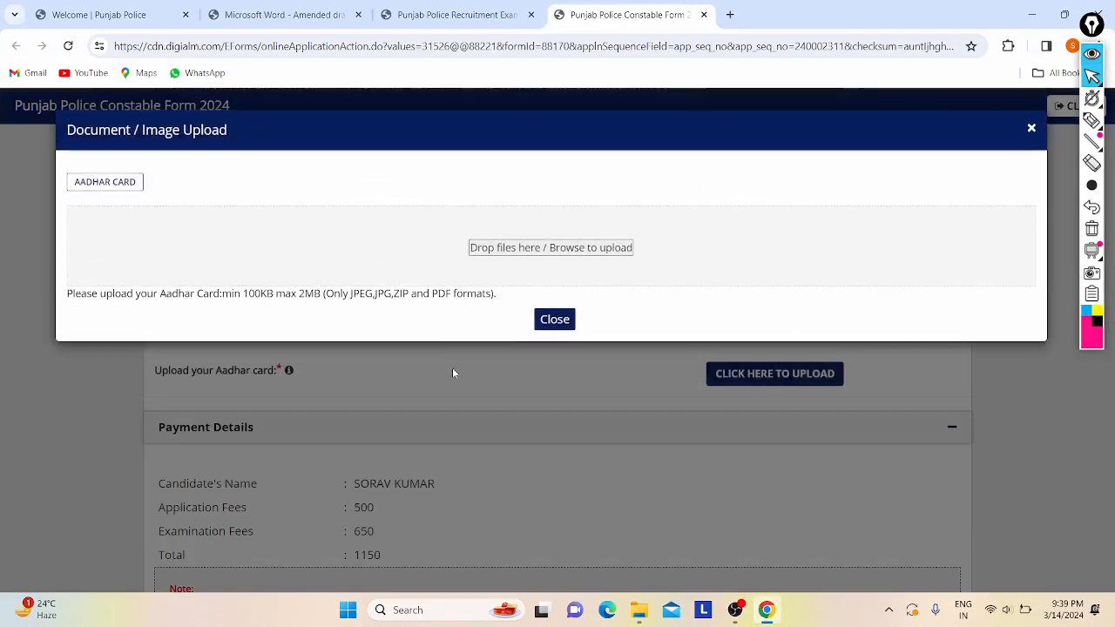
{"action": "left_click", "coordinate": [511, 255]}
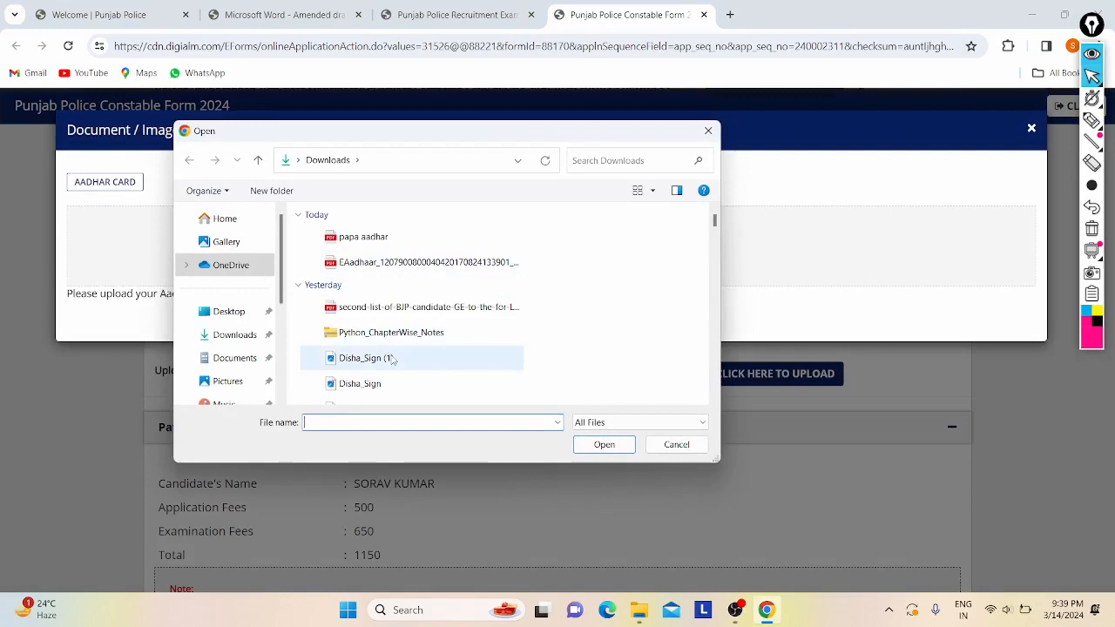
{"action": "type", "text": "nidhictetresult.pdf"}
{"action": "key", "text": "Down"}
{"action": "key", "text": "Return"}
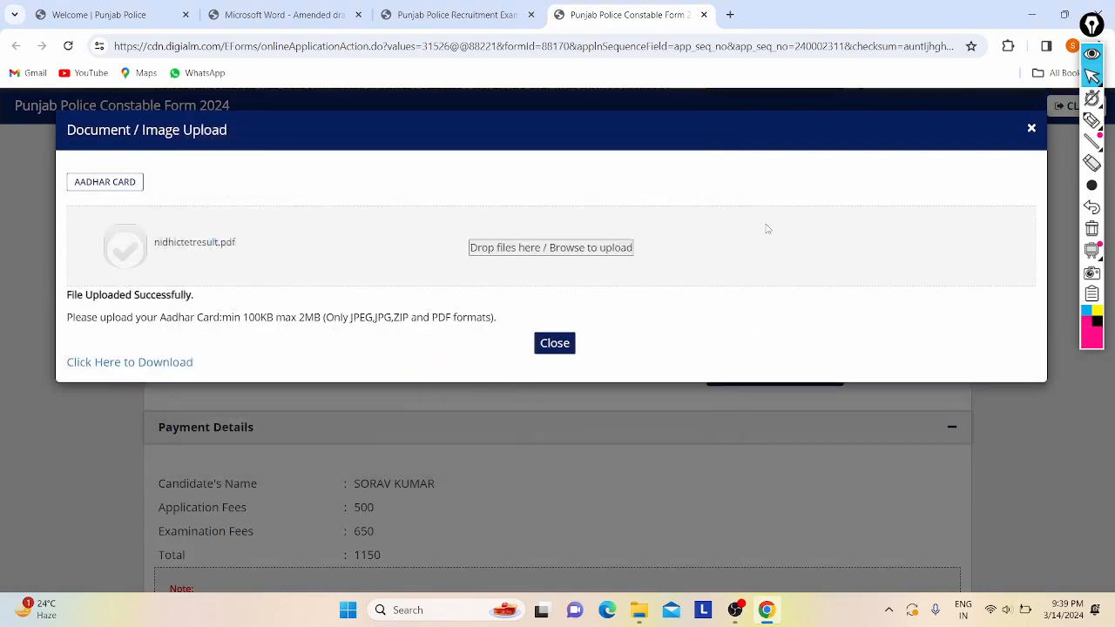
{"action": "left_click", "coordinate": [1033, 122]}
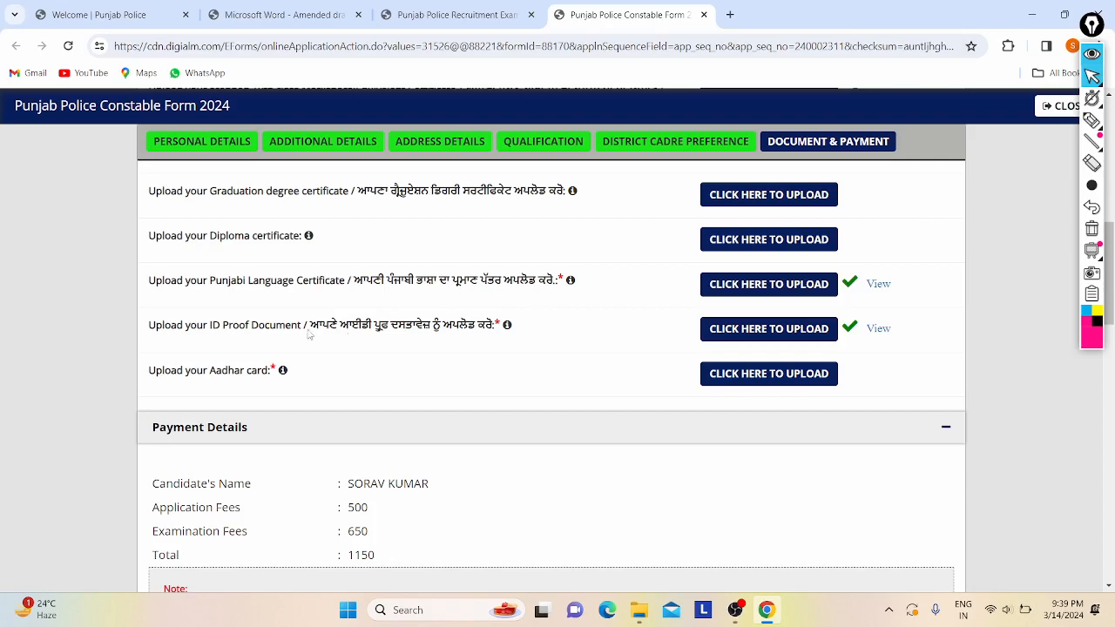
- Preview the uploaded passport photo and close the preview
{"action": "scroll", "coordinate": [309, 335], "scroll_direction": "up", "scroll_amount": 1}
{"action": "scroll", "coordinate": [486, 381], "scroll_direction": "down", "scroll_amount": 1}
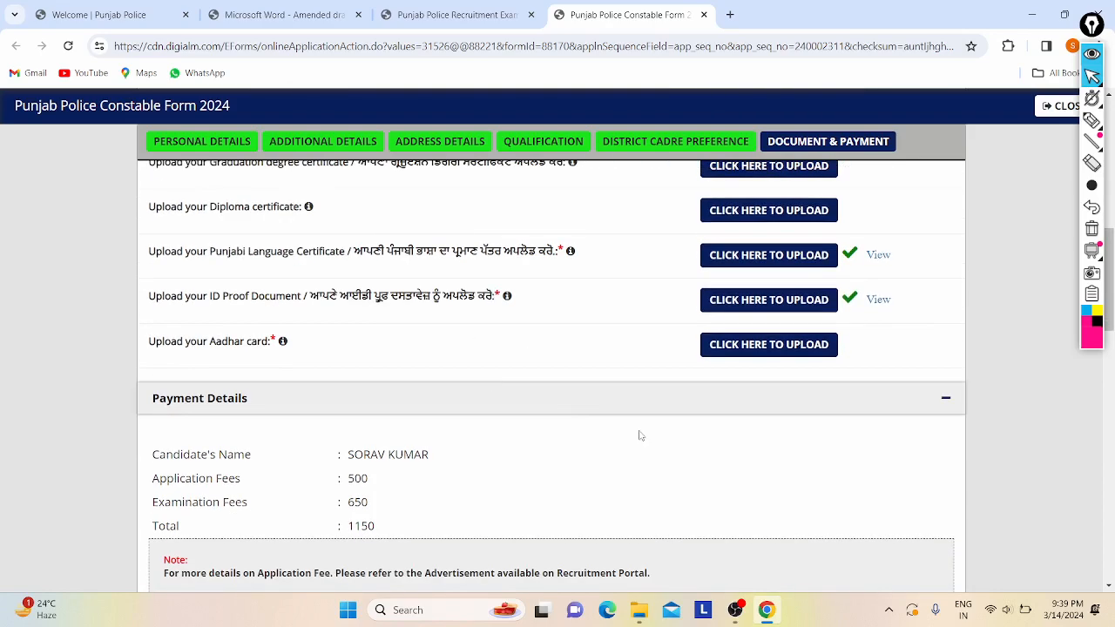
{"action": "scroll", "coordinate": [563, 359], "scroll_direction": "up", "scroll_amount": 5}
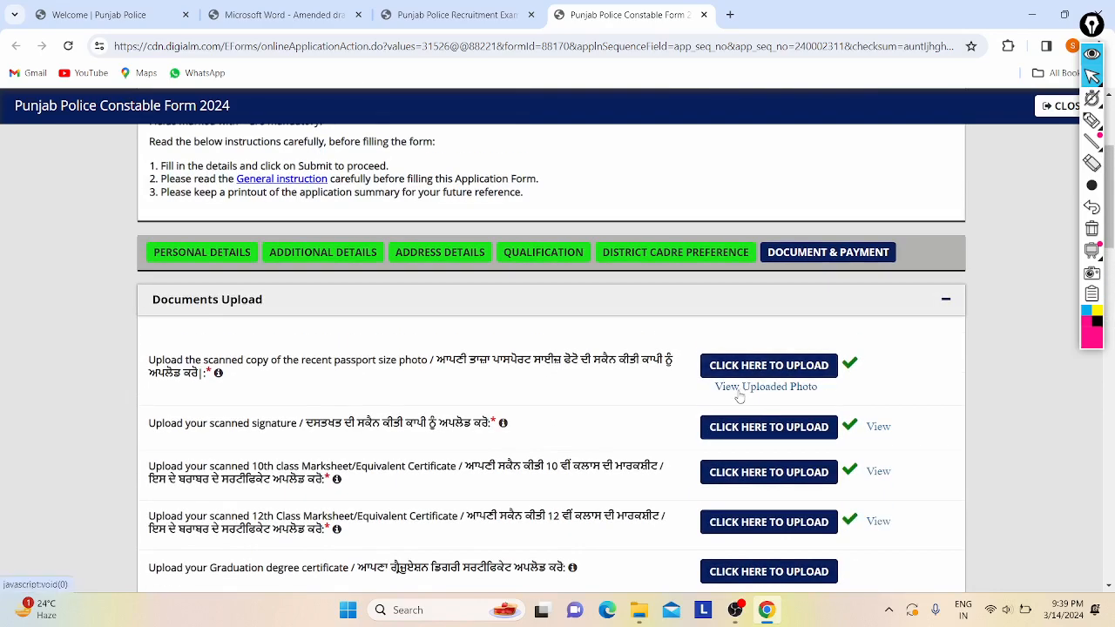
{"action": "left_click", "coordinate": [737, 389]}
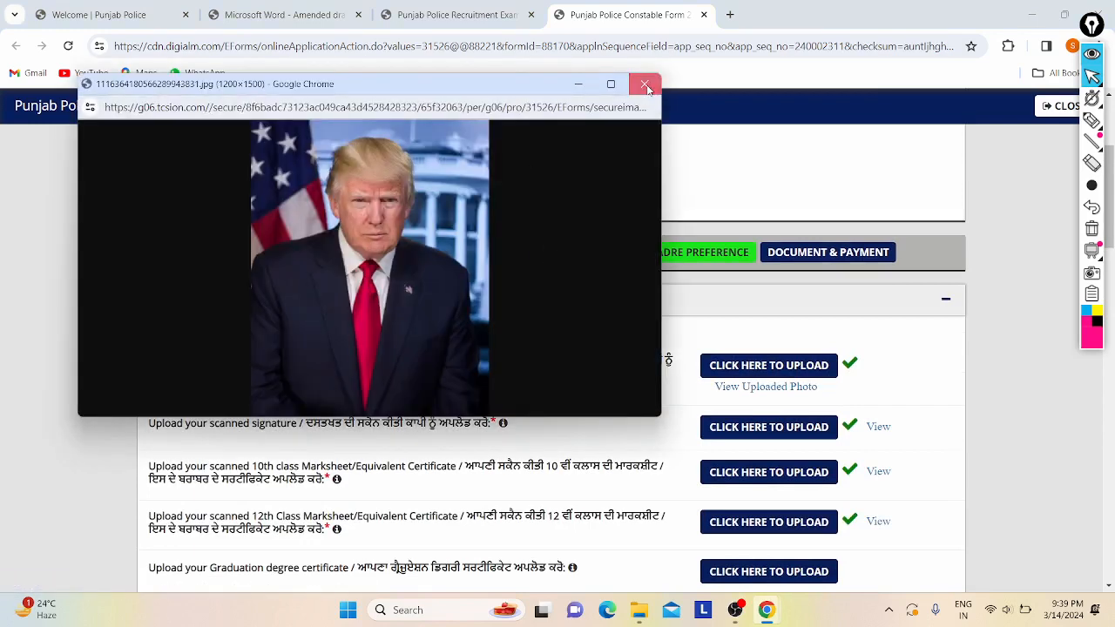
{"action": "left_click", "coordinate": [646, 83]}
- Preview the uploaded signature, then scroll down and highlight the 500 application fee
{"action": "scroll", "coordinate": [618, 307], "scroll_direction": "down", "scroll_amount": 2}
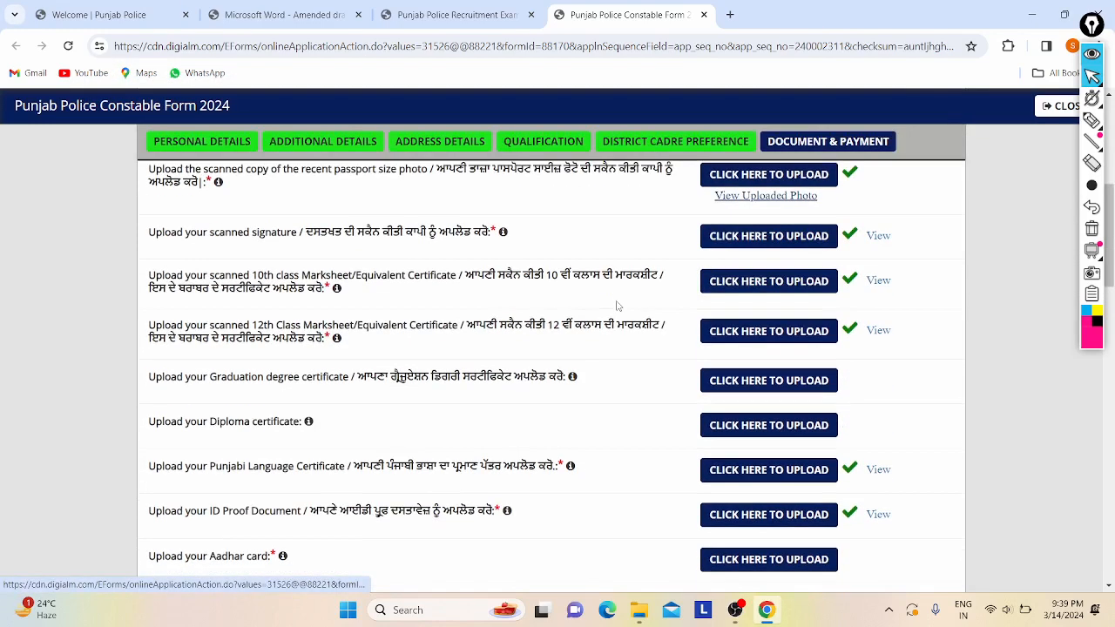
{"action": "left_click", "coordinate": [876, 236]}
{"action": "left_click", "coordinate": [645, 83]}
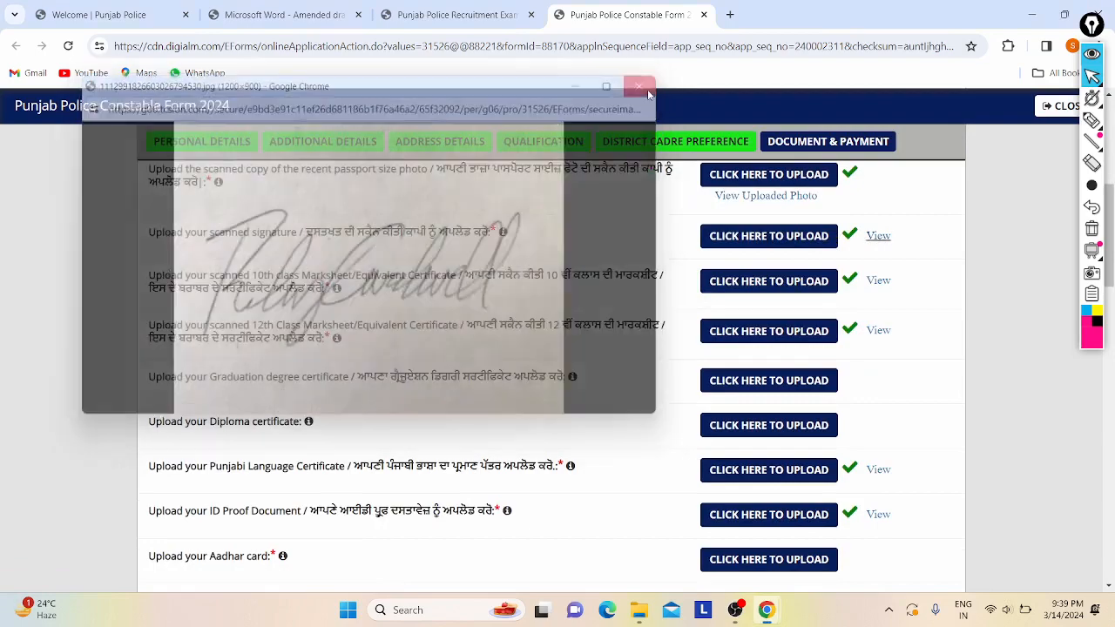
{"action": "scroll", "coordinate": [521, 351], "scroll_direction": "down", "scroll_amount": 5}
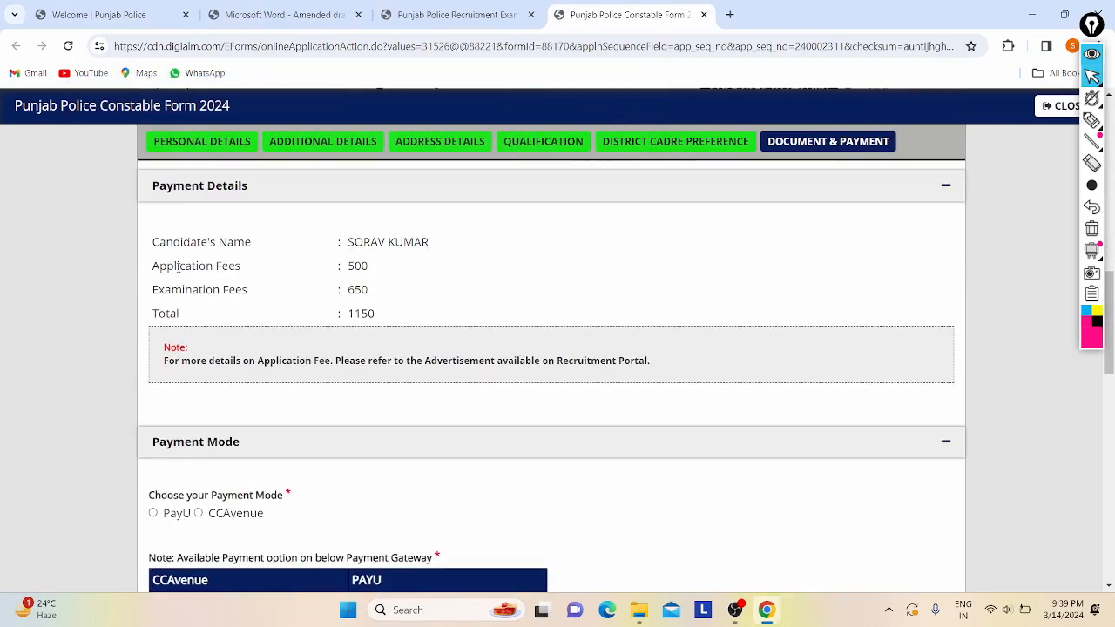
{"action": "left_click_drag", "start_coordinate": [178, 266], "coordinate": [388, 293]}
- Highlight the 650 examination fee in the Payment Details
{"action": "left_click", "coordinate": [195, 265]}
{"action": "left_click", "coordinate": [389, 295]}
{"action": "scroll", "coordinate": [304, 320], "scroll_direction": "down", "scroll_amount": 3}
{"action": "scroll", "coordinate": [323, 266], "scroll_direction": "up", "scroll_amount": 2}
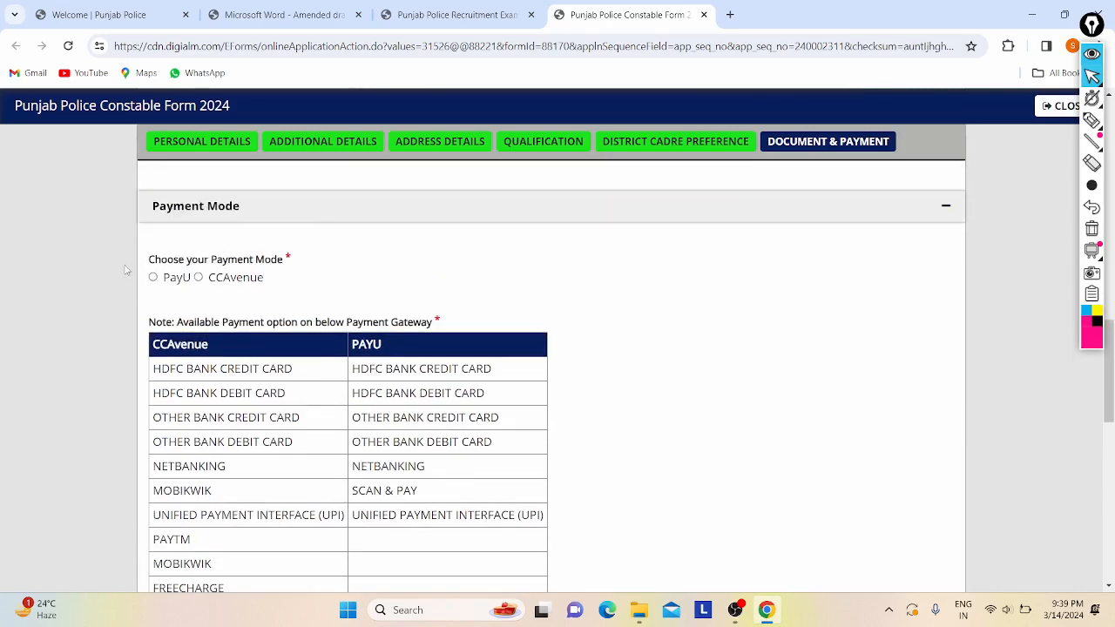
{"action": "scroll", "coordinate": [323, 266], "scroll_direction": "down", "scroll_amount": 1}
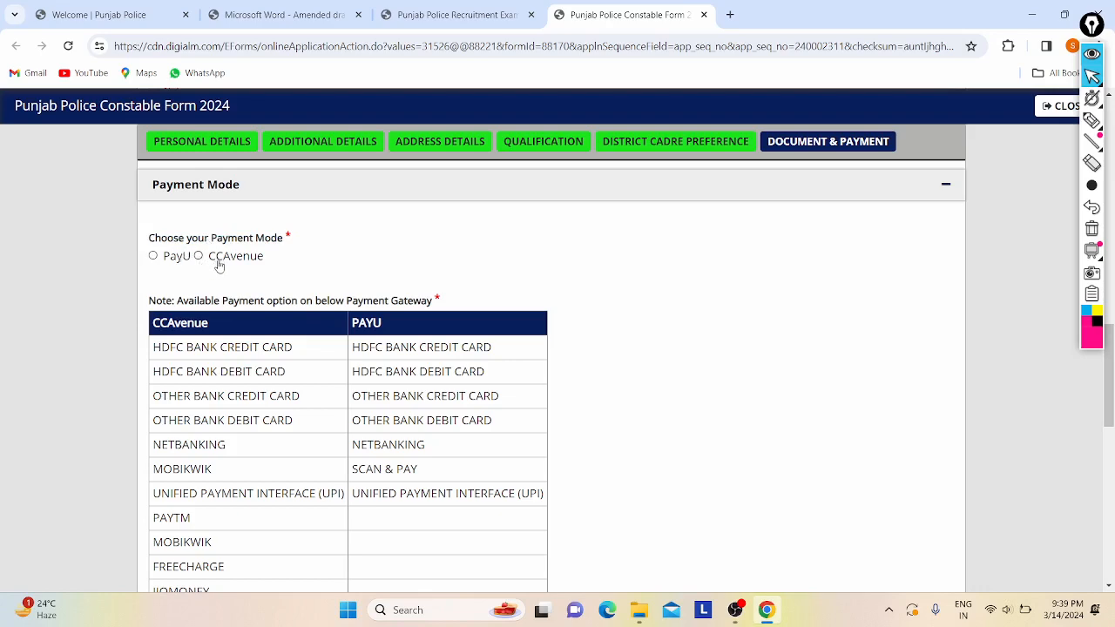
{"action": "scroll", "coordinate": [289, 279], "scroll_direction": "down", "scroll_amount": 2}
{"action": "scroll", "coordinate": [155, 259], "scroll_direction": "up", "scroll_amount": 1}
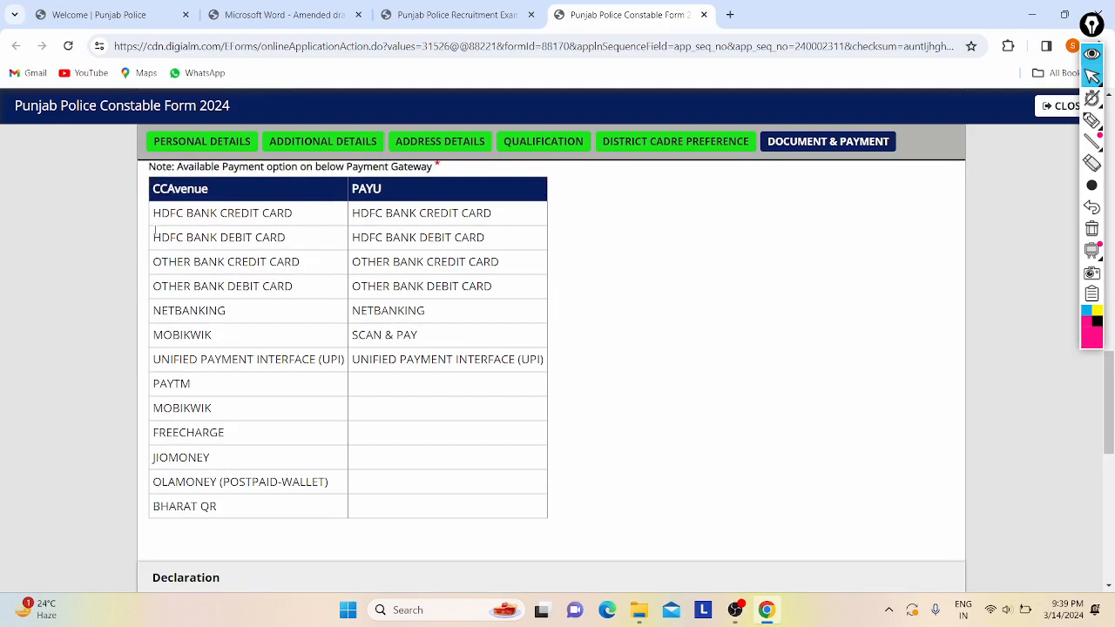
- Compare the gateway options, highlighting HDFC cards, UPI and PayU's SCAN & PAY
{"action": "left_click_drag", "start_coordinate": [496, 212], "coordinate": [190, 310]}
{"action": "left_click", "coordinate": [196, 305]}
{"action": "left_click_drag", "start_coordinate": [163, 214], "coordinate": [418, 468]}
{"action": "left_click", "coordinate": [393, 348]}
{"action": "left_click_drag", "start_coordinate": [357, 359], "coordinate": [455, 359]}
{"action": "left_click", "coordinate": [455, 359]}
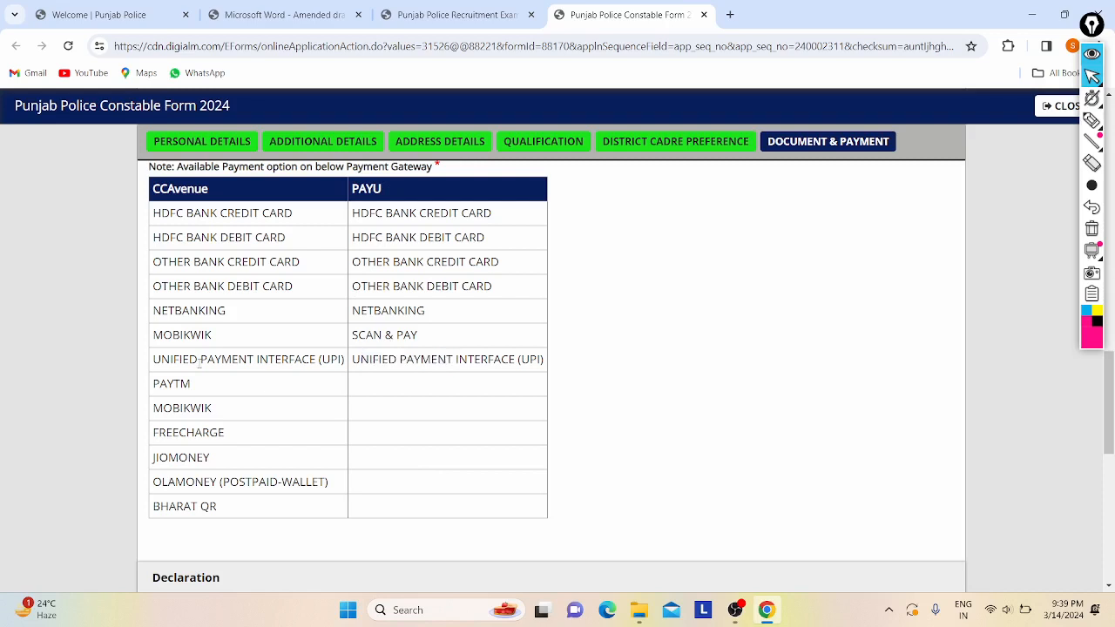
{"action": "left_click_drag", "start_coordinate": [171, 359], "coordinate": [463, 340]}
{"action": "left_click", "coordinate": [397, 366]}
{"action": "left_click", "coordinate": [463, 340]}
{"action": "scroll", "coordinate": [275, 284], "scroll_direction": "up", "scroll_amount": 2}
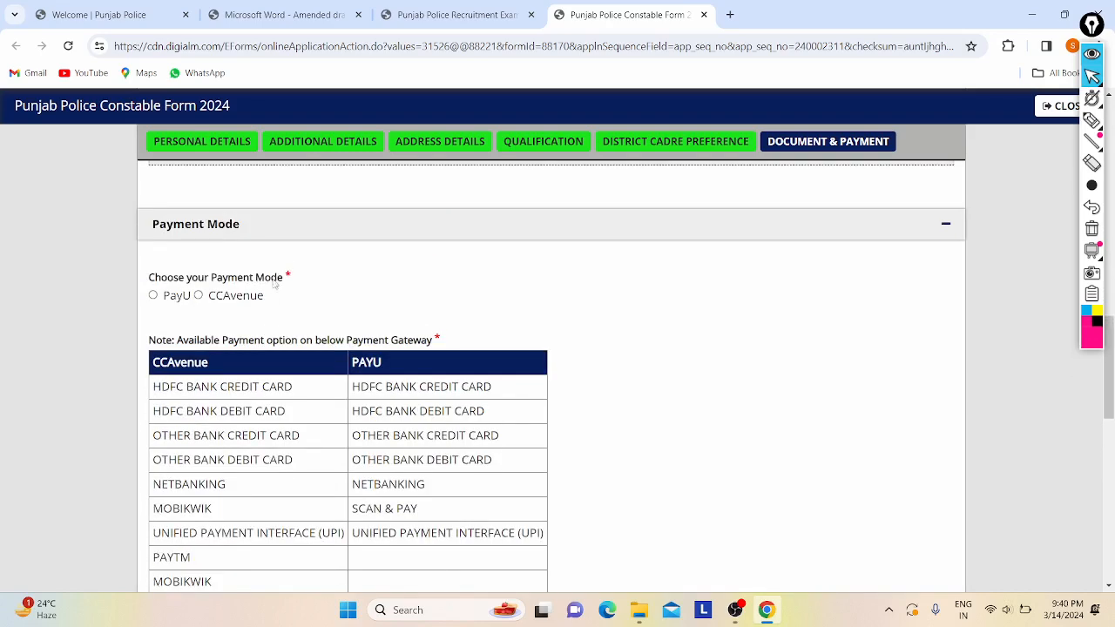
{"action": "scroll", "coordinate": [222, 460], "scroll_direction": "down", "scroll_amount": 1}
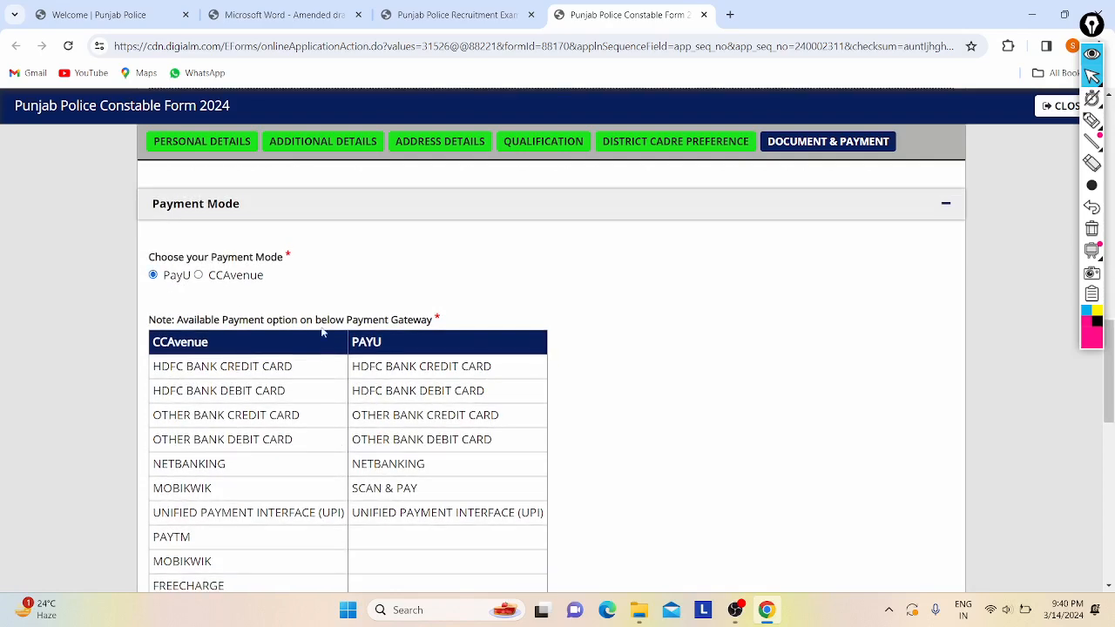
{"action": "scroll", "coordinate": [321, 331], "scroll_direction": "down", "scroll_amount": 5}
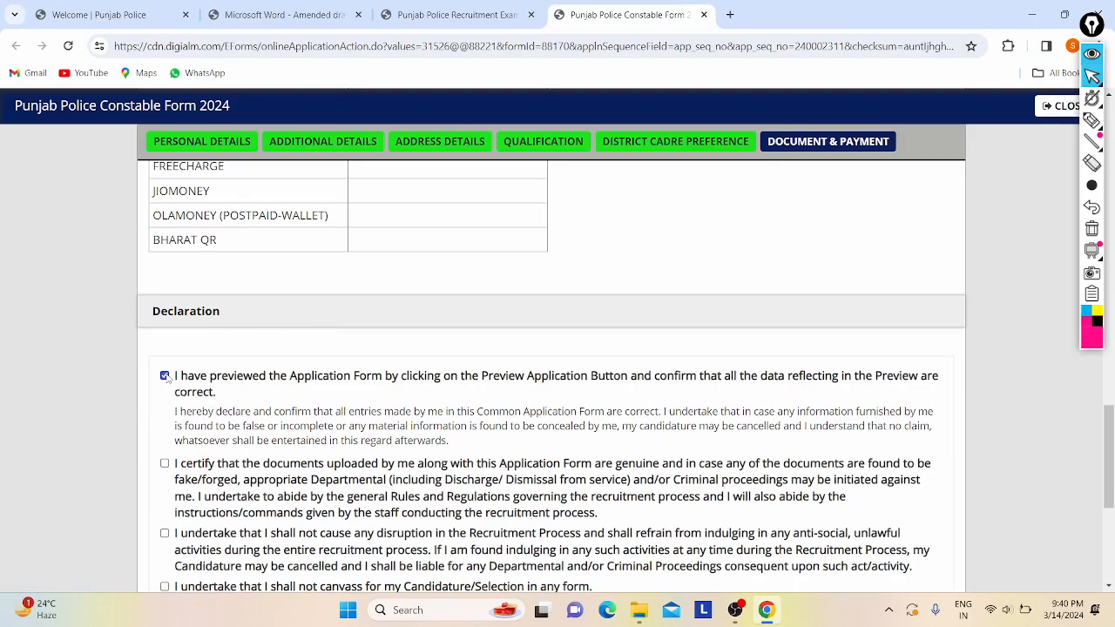
- Tick the disruption, eligibility, criminal-case, truthfulness and not-debarred declarations
{"action": "scroll", "coordinate": [164, 376], "scroll_direction": "down", "scroll_amount": 3}
{"action": "left_click", "coordinate": [164, 256]}
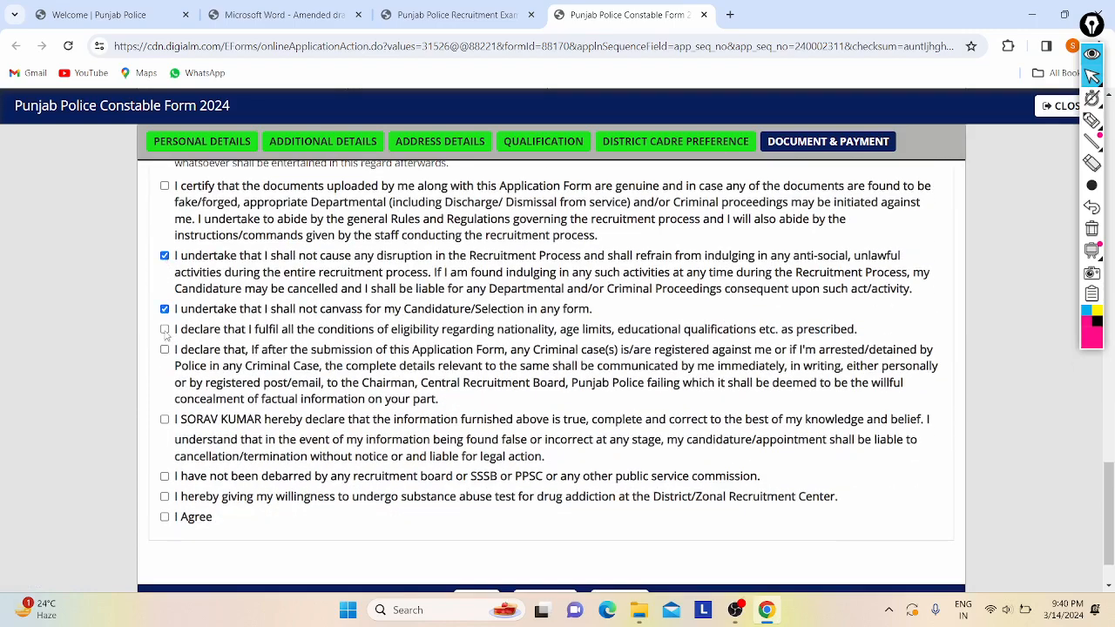
{"action": "left_click", "coordinate": [164, 329]}
{"action": "left_click", "coordinate": [164, 349]}
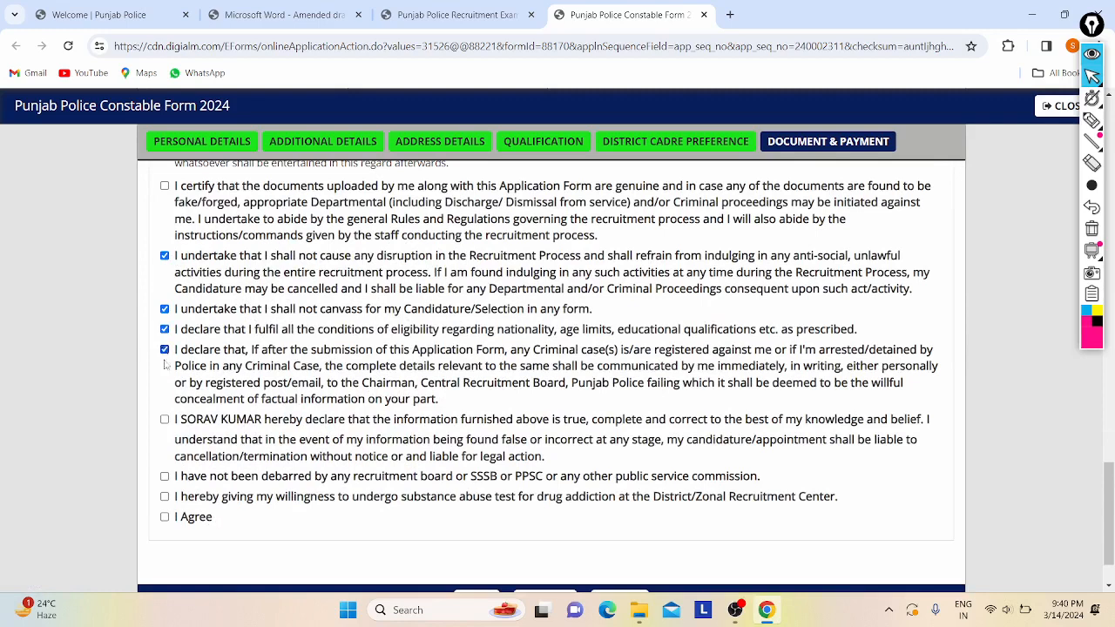
{"action": "left_click", "coordinate": [165, 420]}
{"action": "left_click", "coordinate": [165, 477]}
- Tick the genuine-documents declaration and submit the application for payment
{"action": "scroll", "coordinate": [165, 519], "scroll_direction": "up", "scroll_amount": 2}
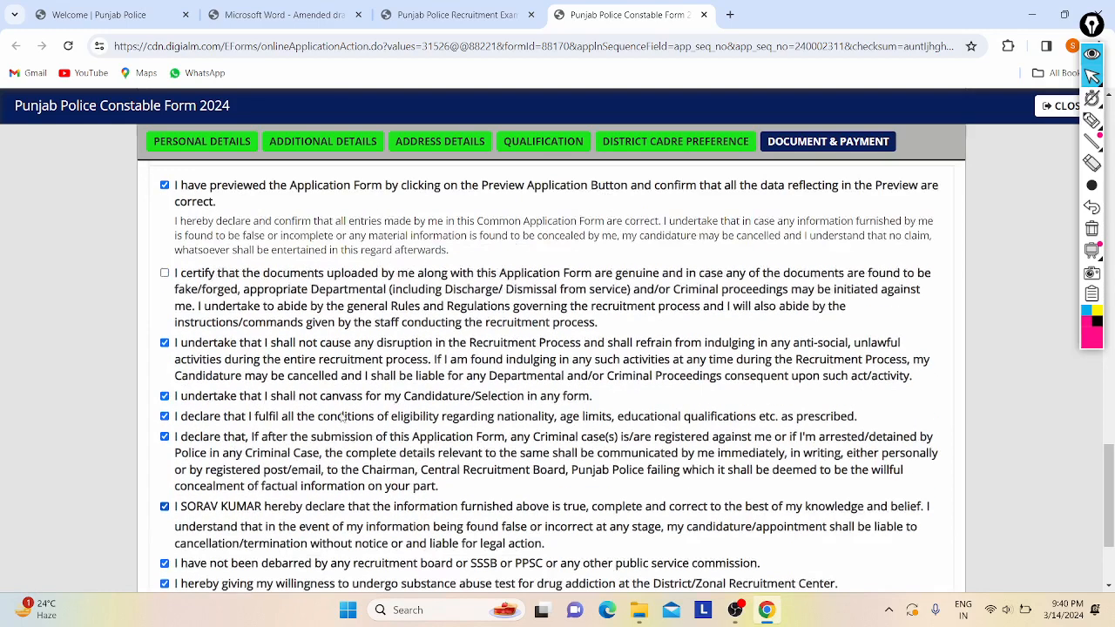
{"action": "left_click", "coordinate": [165, 290]}
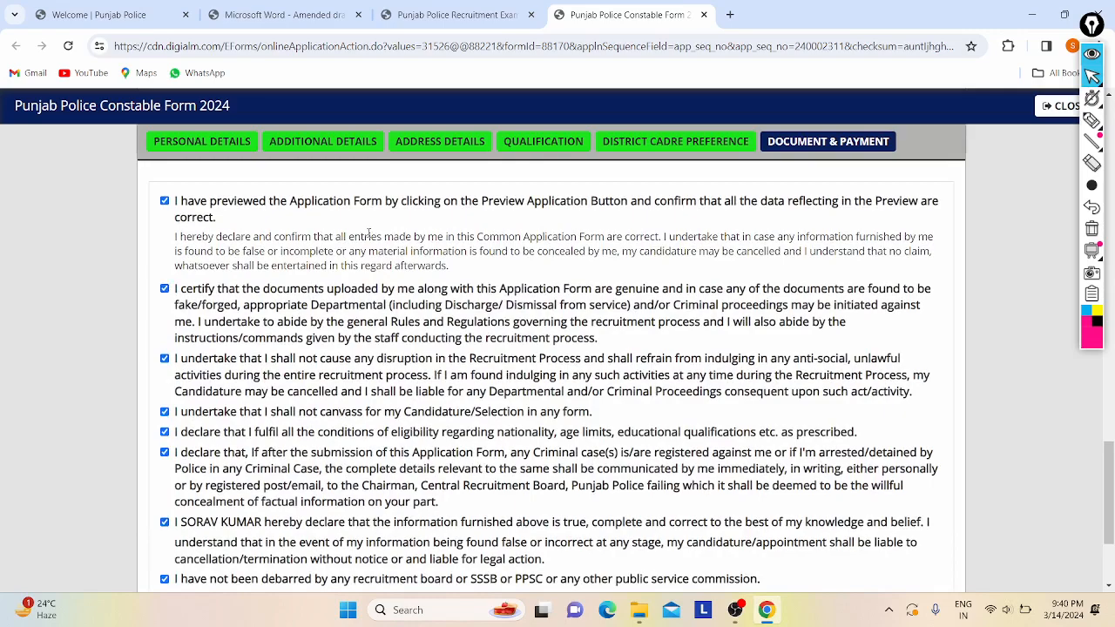
{"action": "scroll", "coordinate": [413, 296], "scroll_direction": "up", "scroll_amount": 3}
{"action": "scroll", "coordinate": [416, 296], "scroll_direction": "down", "scroll_amount": 5}
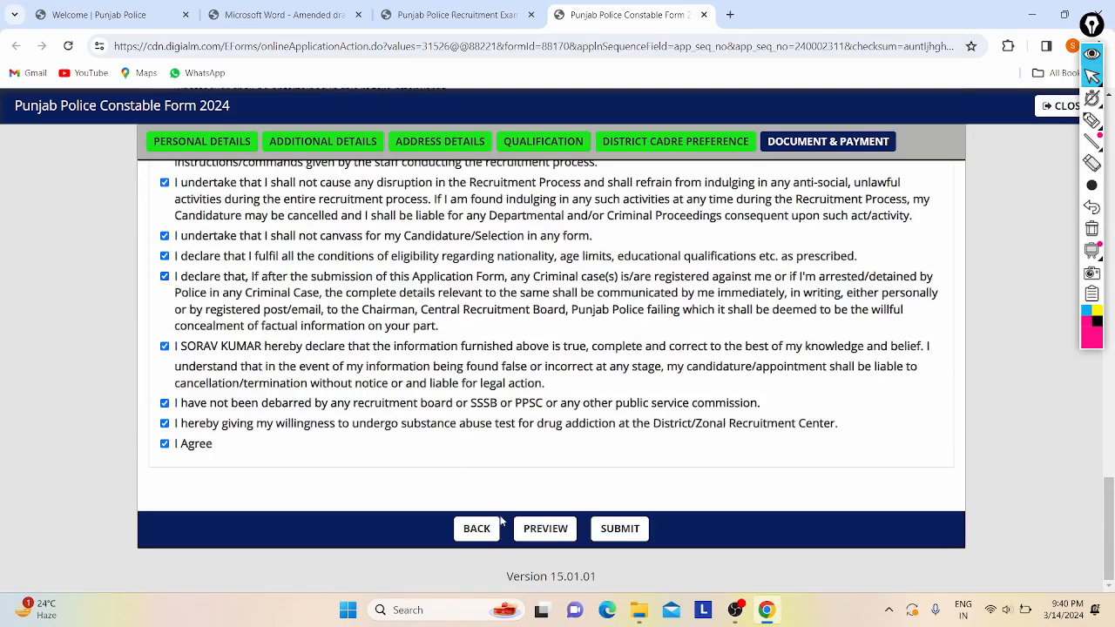
{"action": "left_click", "coordinate": [610, 531]}
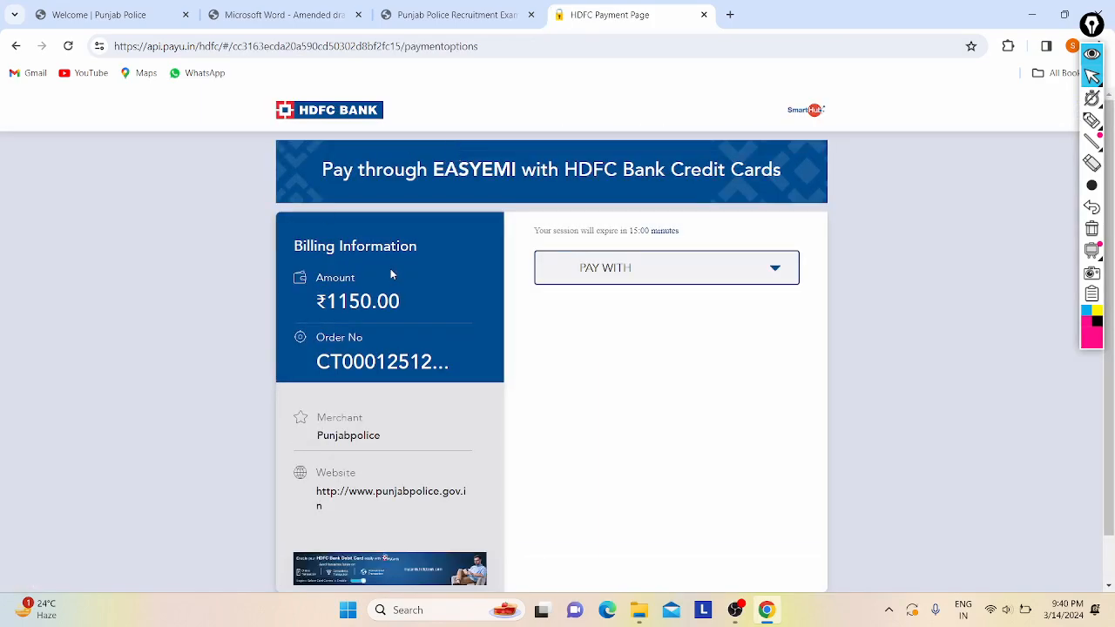
- Choose SCAN & PAY as the payment method and generate the Bharat QR code
{"action": "scroll", "coordinate": [497, 181], "scroll_direction": "down", "scroll_amount": 1}
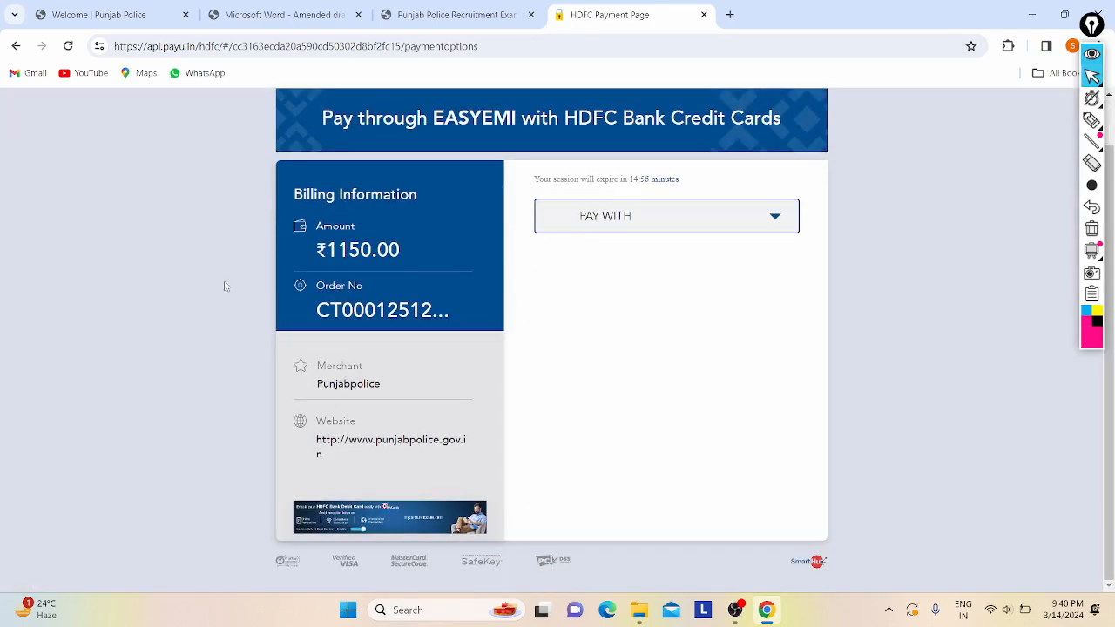
{"action": "left_click", "coordinate": [706, 222]}
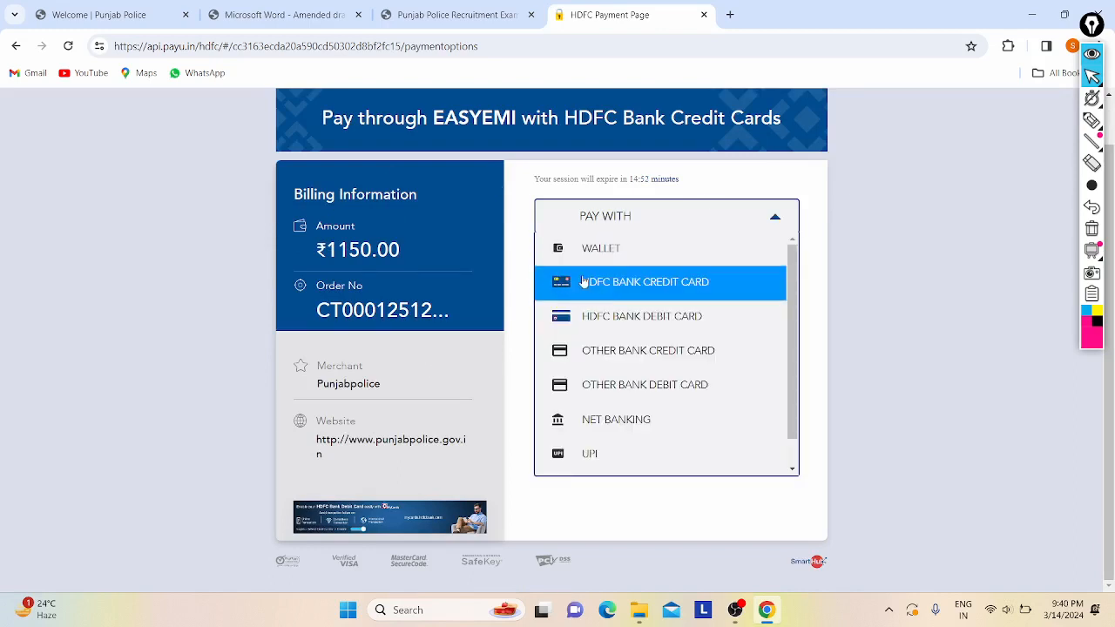
{"action": "scroll", "coordinate": [672, 462], "scroll_direction": "down", "scroll_amount": 1}
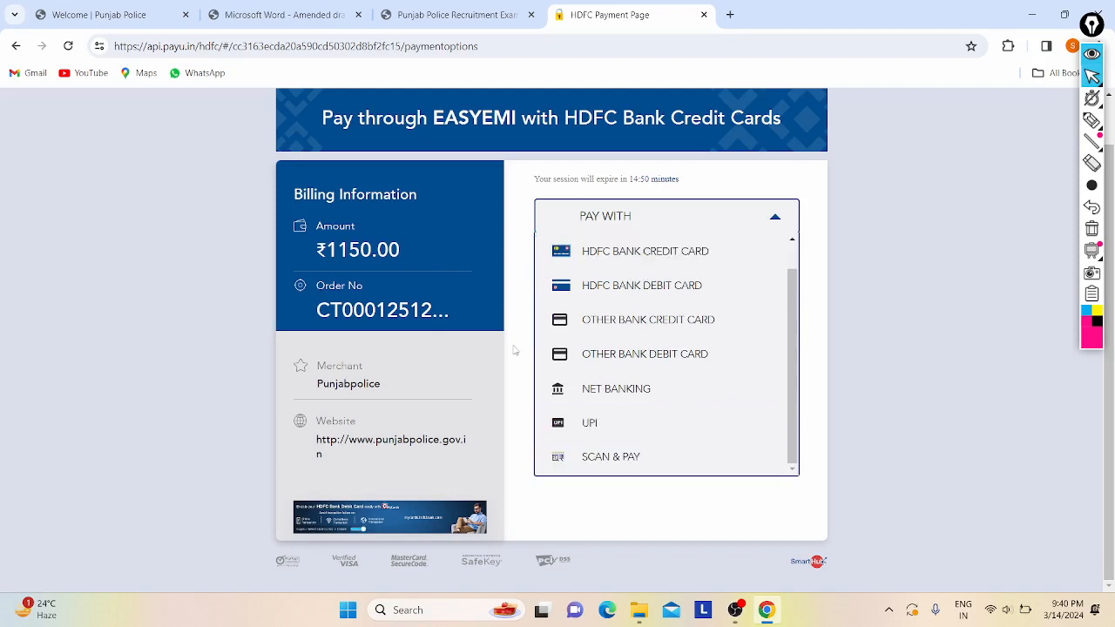
{"action": "left_click", "coordinate": [590, 460]}
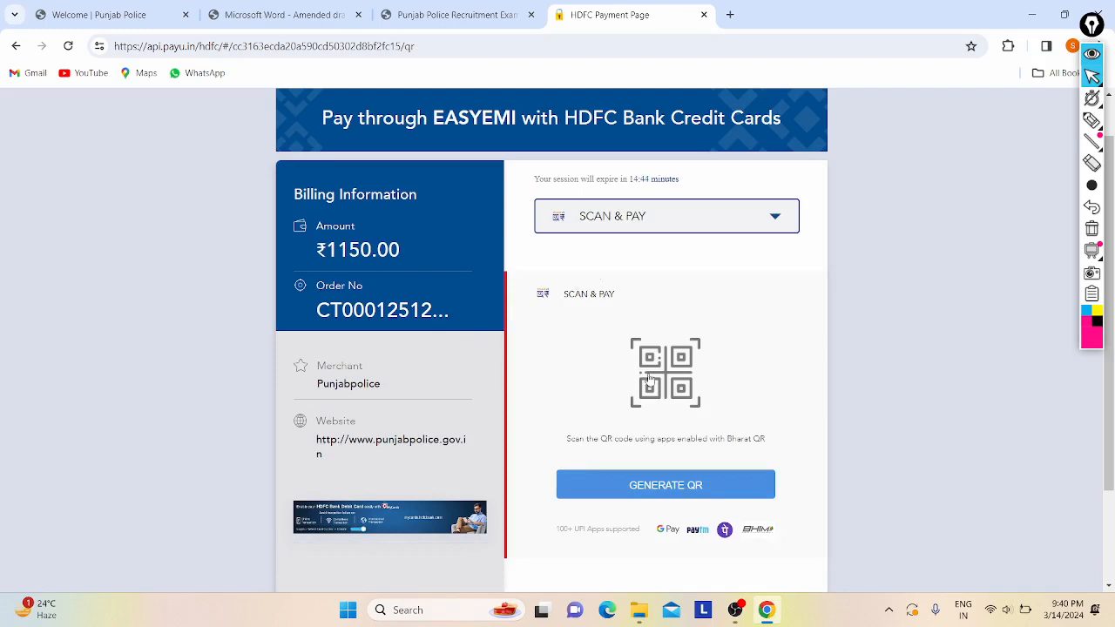
{"action": "left_click", "coordinate": [628, 483]}
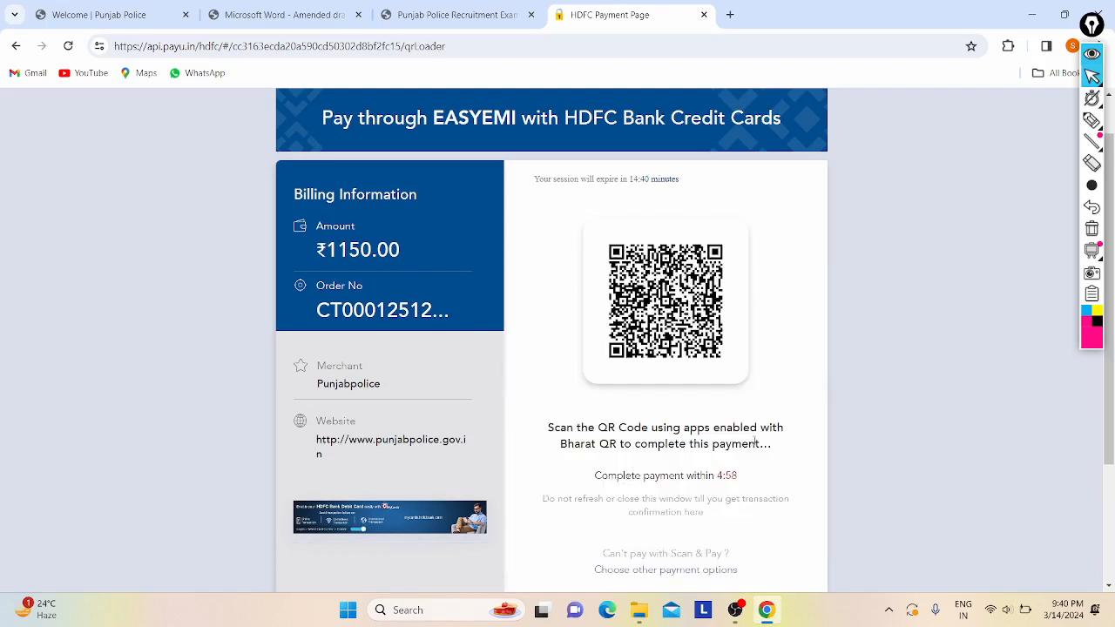
- Scroll through the payment page to review the ₹1150.00 Bharat QR code
{"action": "scroll", "coordinate": [754, 442], "scroll_direction": "down", "scroll_amount": 1}
{"action": "scroll", "coordinate": [743, 468], "scroll_direction": "down", "scroll_amount": 1}
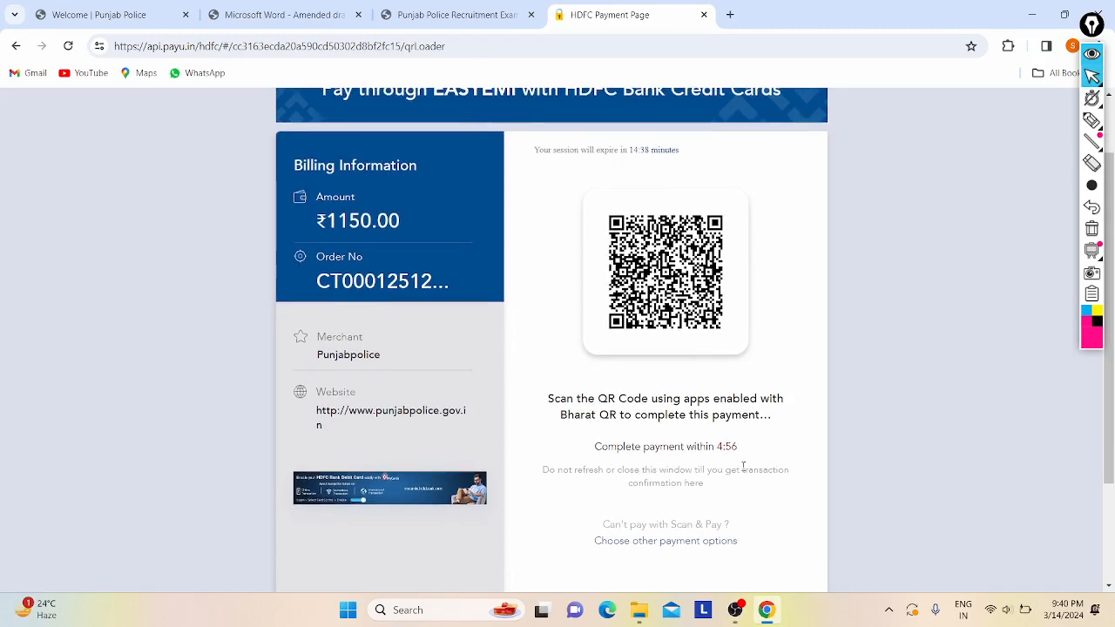
{"action": "scroll", "coordinate": [744, 468], "scroll_direction": "up", "scroll_amount": 5}
{"action": "scroll", "coordinate": [473, 406], "scroll_direction": "down", "scroll_amount": 5}
{"action": "scroll", "coordinate": [571, 262], "scroll_direction": "down", "scroll_amount": 1}
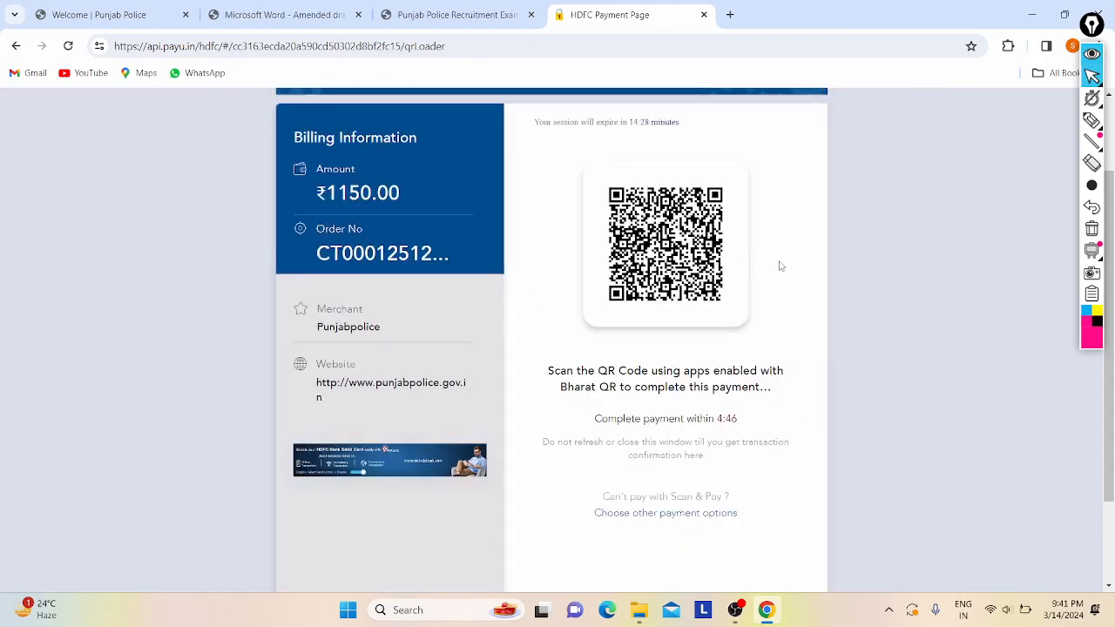
{"action": "scroll", "coordinate": [781, 266], "scroll_direction": "up", "scroll_amount": 2}
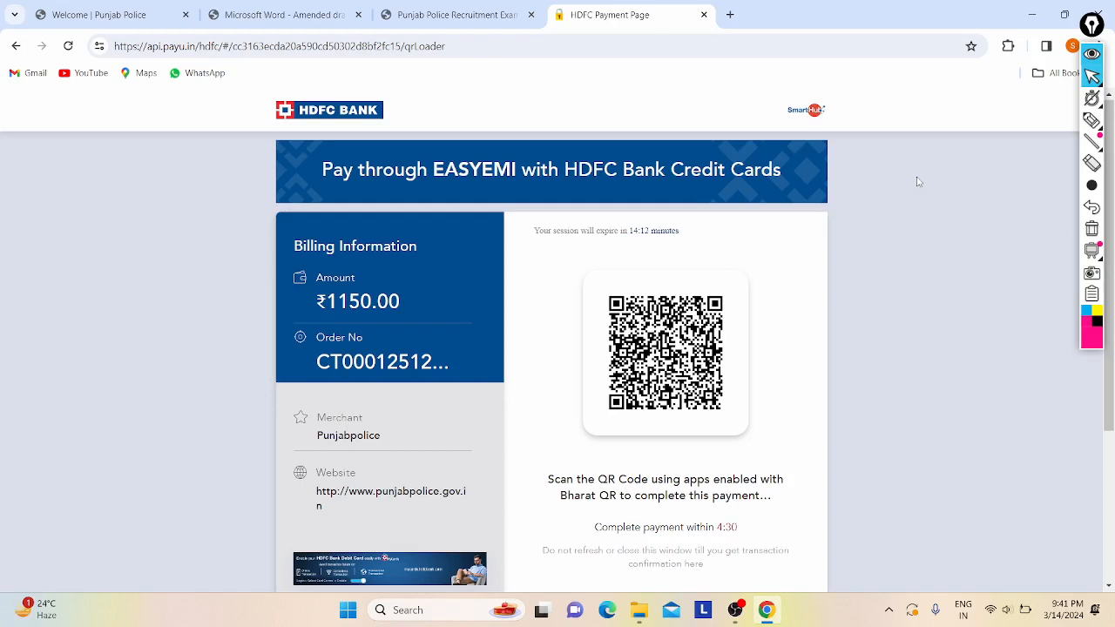
{"action": "scroll", "coordinate": [819, 263], "scroll_direction": "down", "scroll_amount": 2}
{"action": "scroll", "coordinate": [819, 263], "scroll_direction": "up", "scroll_amount": 2}
- Switch to the advertisement PDF and welcome page tabs, then show the desktop
{"action": "left_click", "coordinate": [265, 12]}
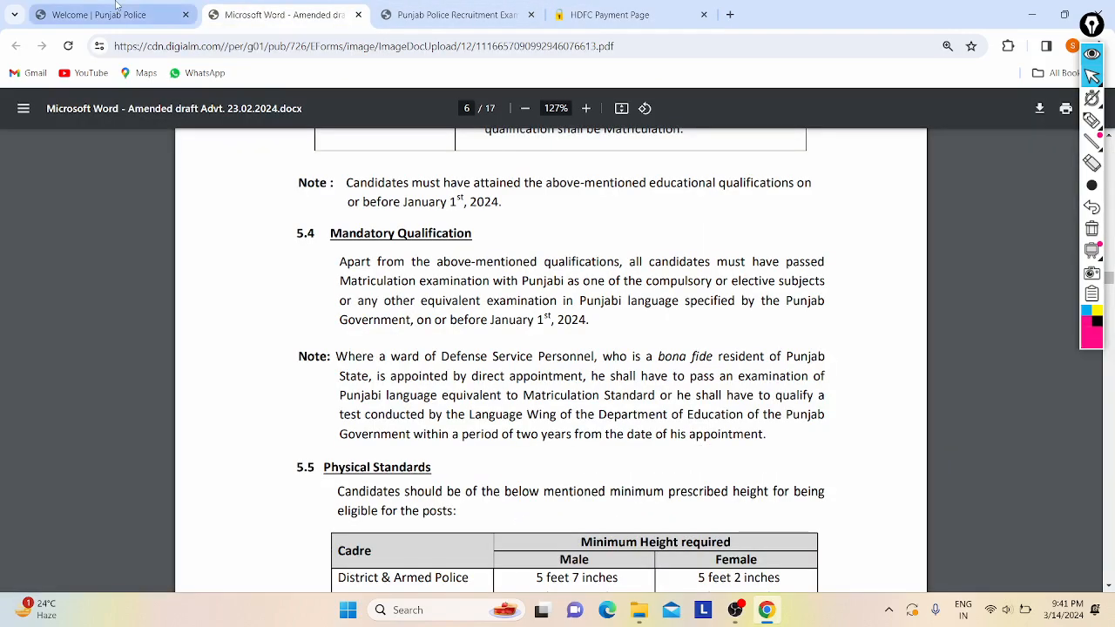
{"action": "left_click", "coordinate": [116, 7]}
{"action": "key", "text": "super+d"}
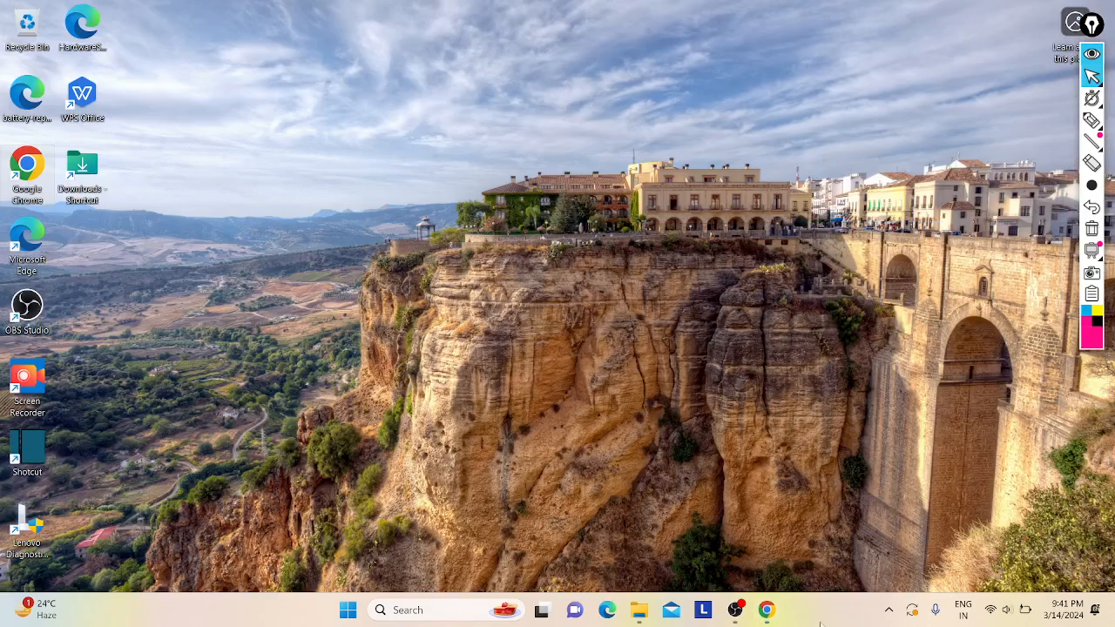